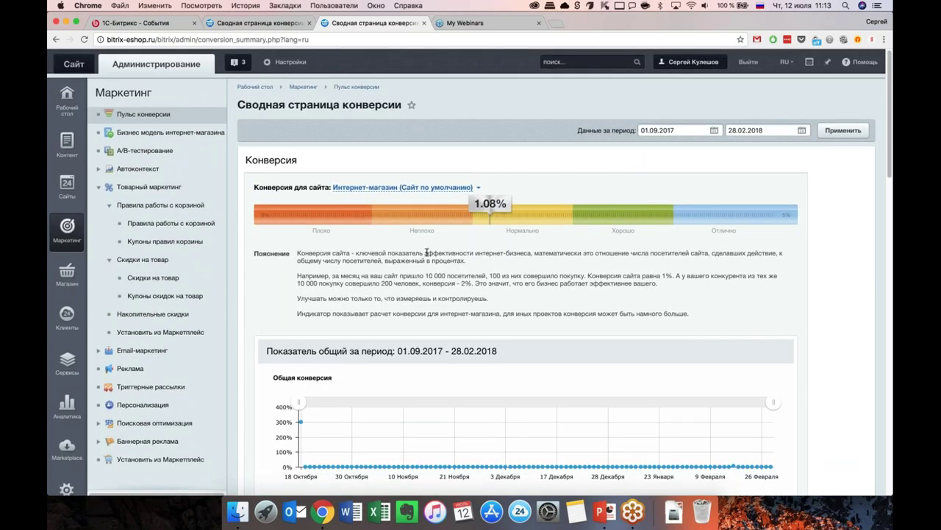
# Step: Examine the store's conversion scale, its explanation and the overall conversion chart for 01.09.2017 - 28.02.2018
pyautogui.scroll(-1, 427, 252)
pyautogui.scroll(1, 427, 252)
pyautogui.scroll(-1, 527, 180)
pyautogui.scroll(1, 524, 190)
pyautogui.scroll(-4, 527, 294)
pyautogui.scroll(-1, 526, 294)
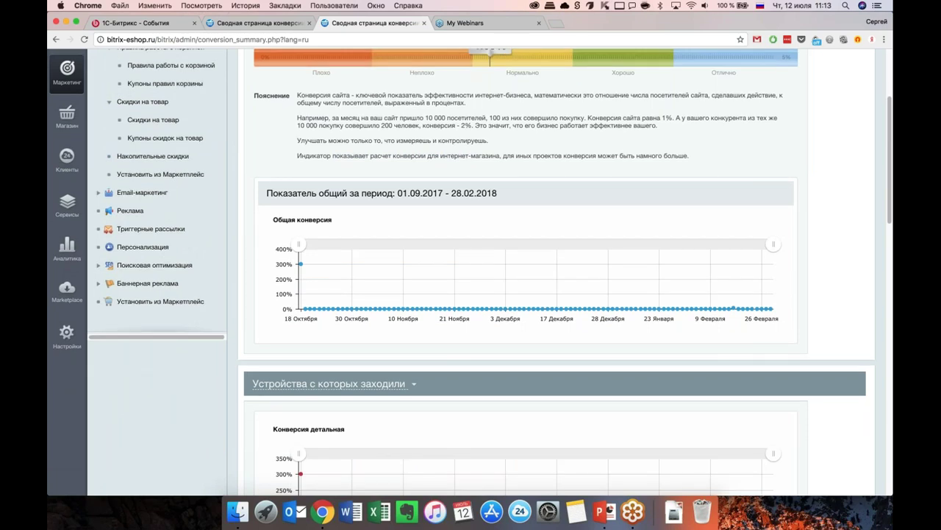
pyautogui.scroll(5, 527, 294)
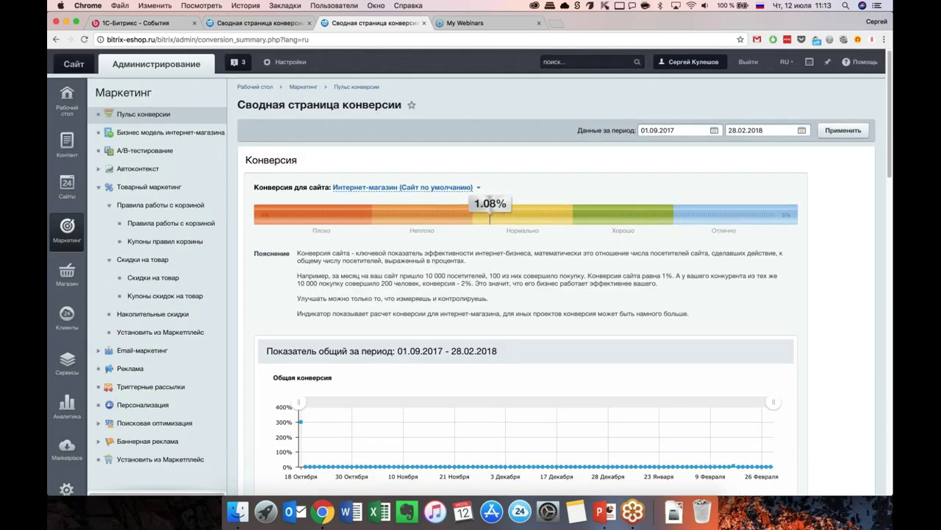
pyautogui.scroll(-1, 526, 294)
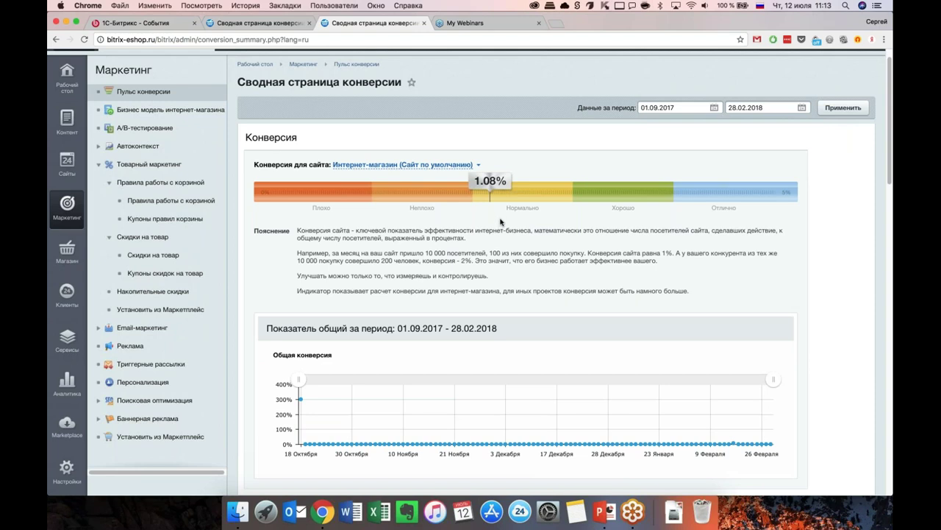
pyautogui.scroll(-1, 500, 221)
pyautogui.scroll(-5, 325, 302)
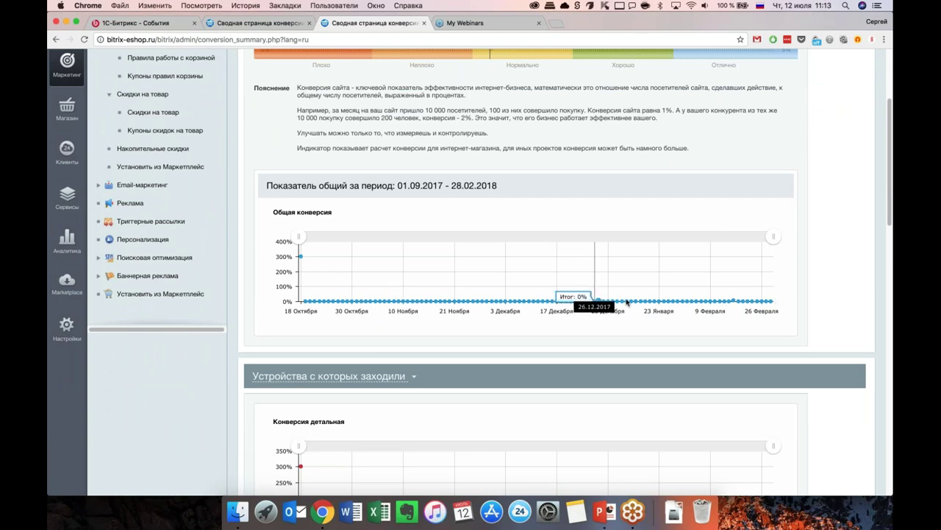
# Step: Shorten the overall conversion chart's range to end in mid-February and restore the full period
pyautogui.scroll(1, 760, 241)
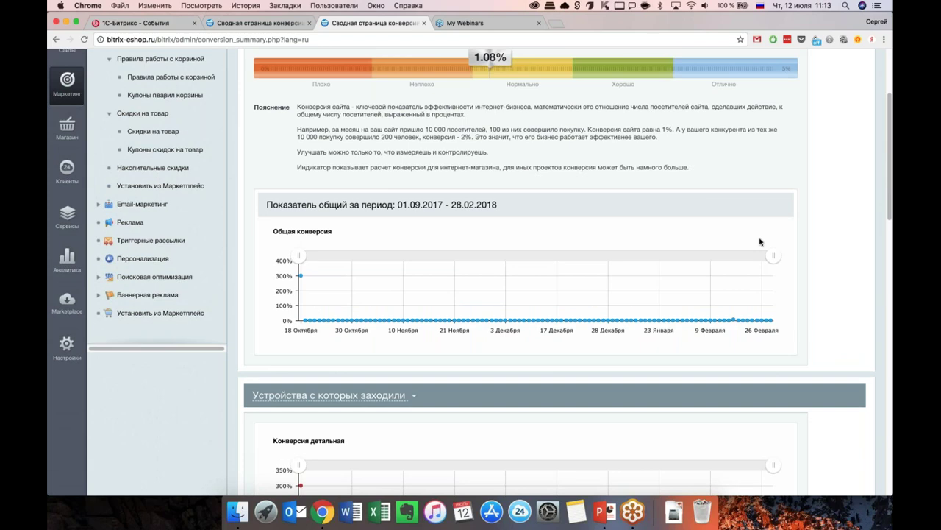
pyautogui.moveTo(774, 256); pyautogui.dragTo(744, 256)
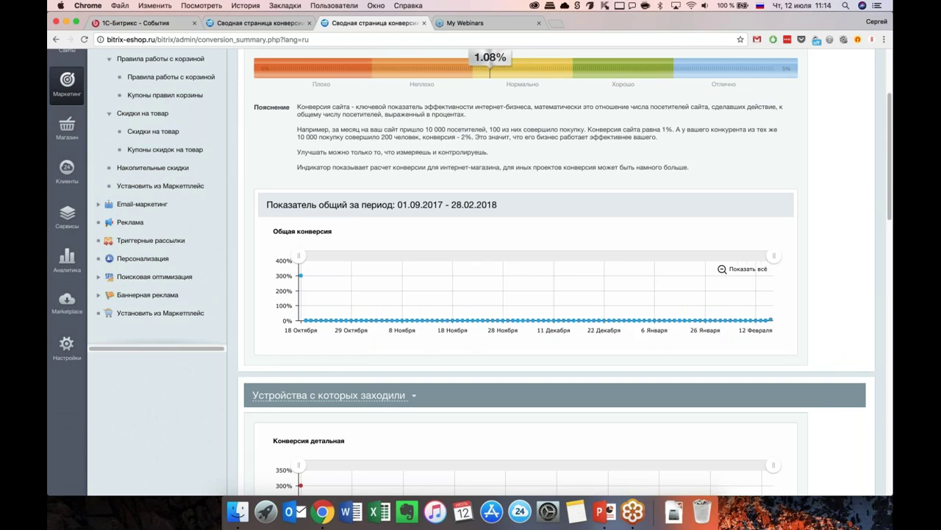
pyautogui.click(747, 269)
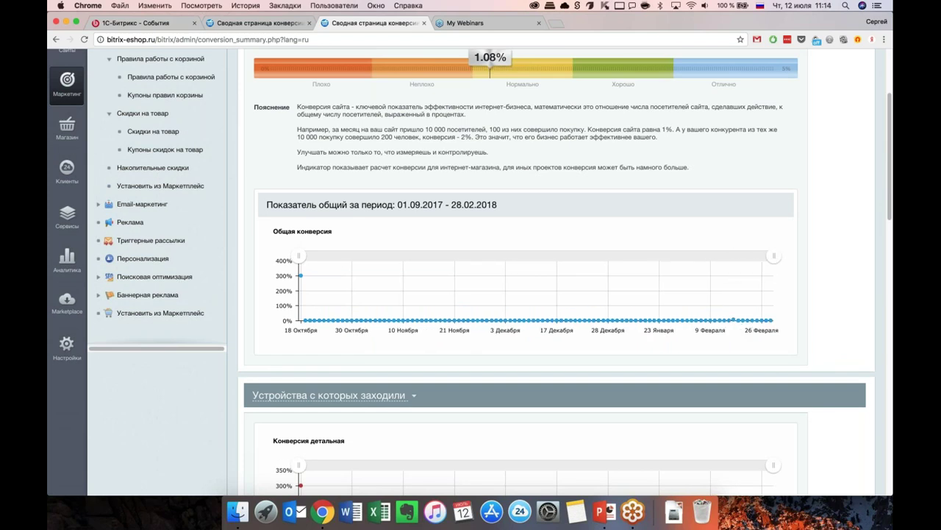
# Step: Switch the detailed conversion breakdown from visitor devices to "Источники с которых заходили"
pyautogui.scroll(4, 717, 200)
pyautogui.scroll(2, 471, 271)
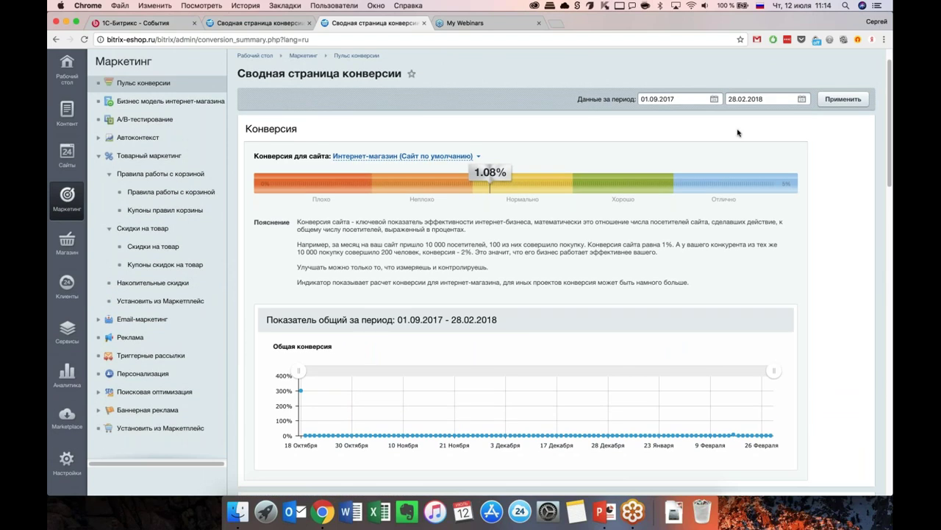
pyautogui.scroll(-10, 674, 159)
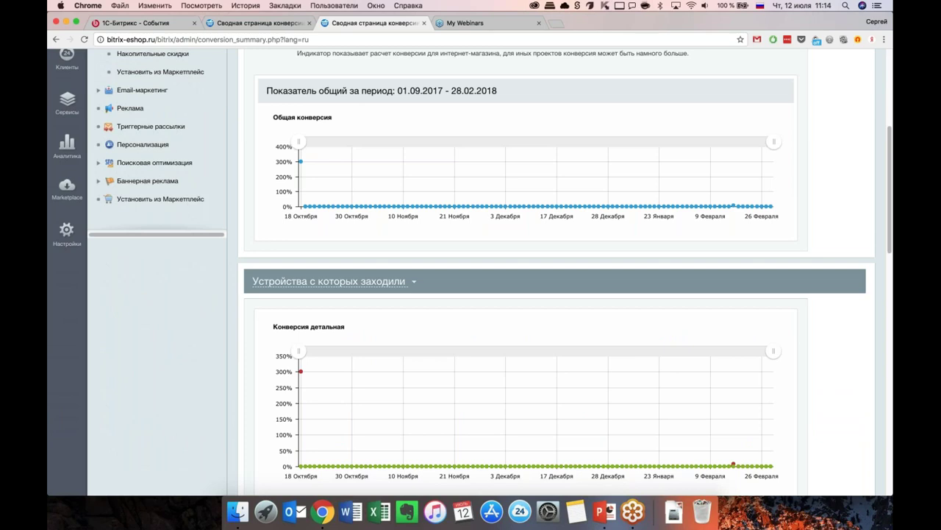
pyautogui.scroll(-9, 554, 272)
pyautogui.scroll(3, 378, 99)
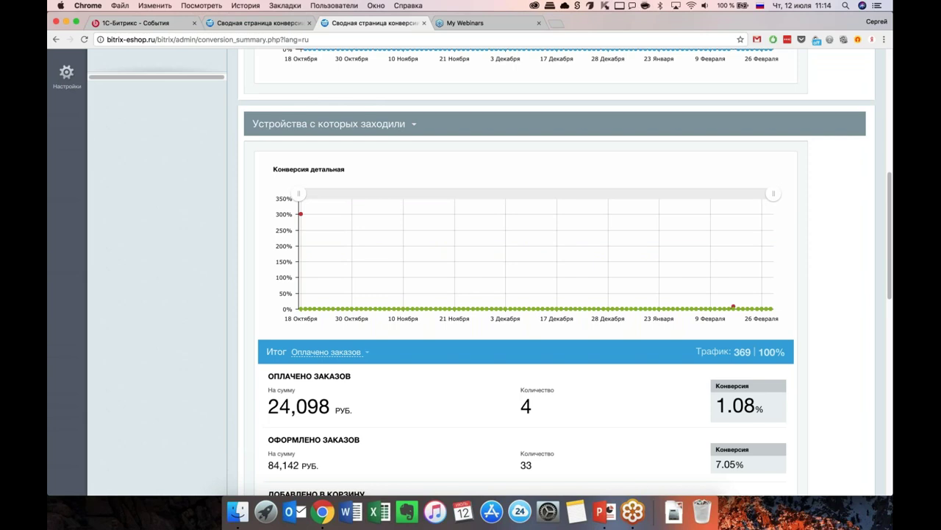
pyautogui.click(389, 125)
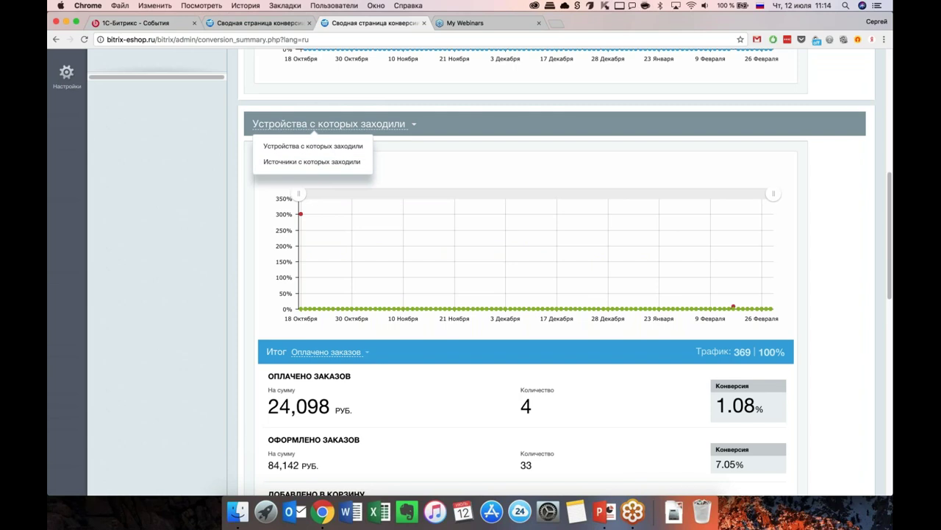
pyautogui.click(319, 162)
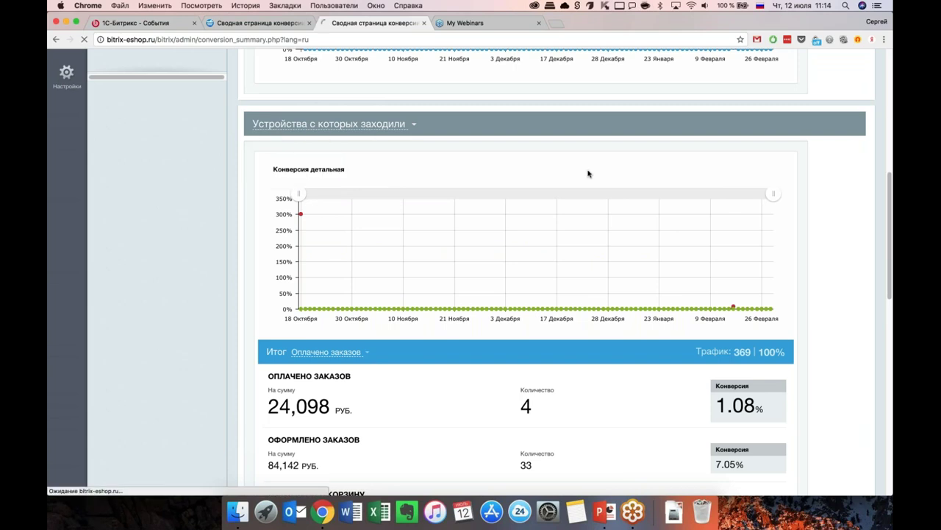
# Step: Examine the detailed conversion chart, the paid, placed and basket totals, and the metrics available for the summary
pyautogui.scroll(-3, 470, 297)
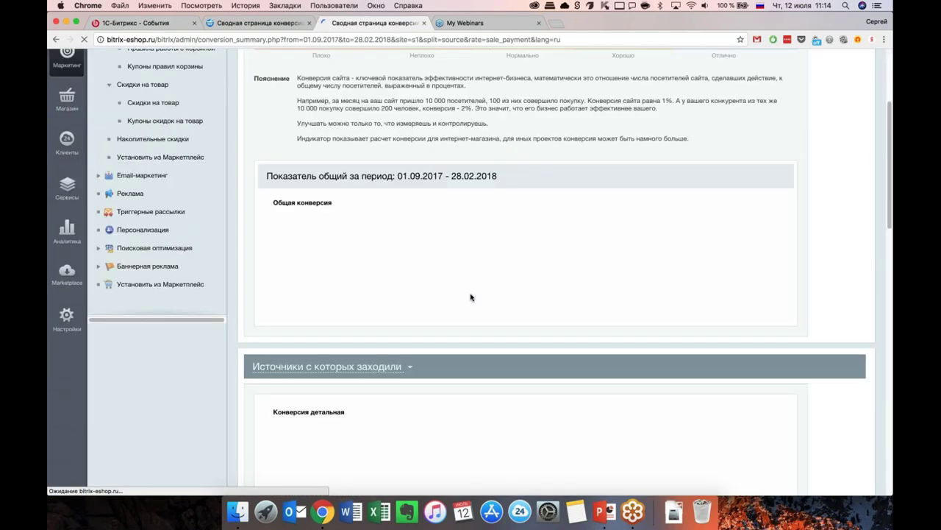
pyautogui.scroll(-5, 471, 297)
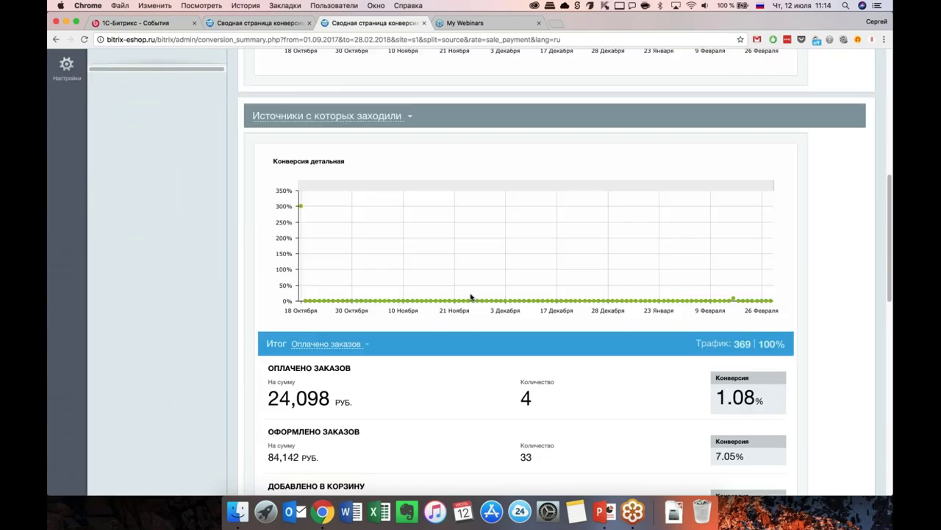
pyautogui.scroll(-1, 370, 243)
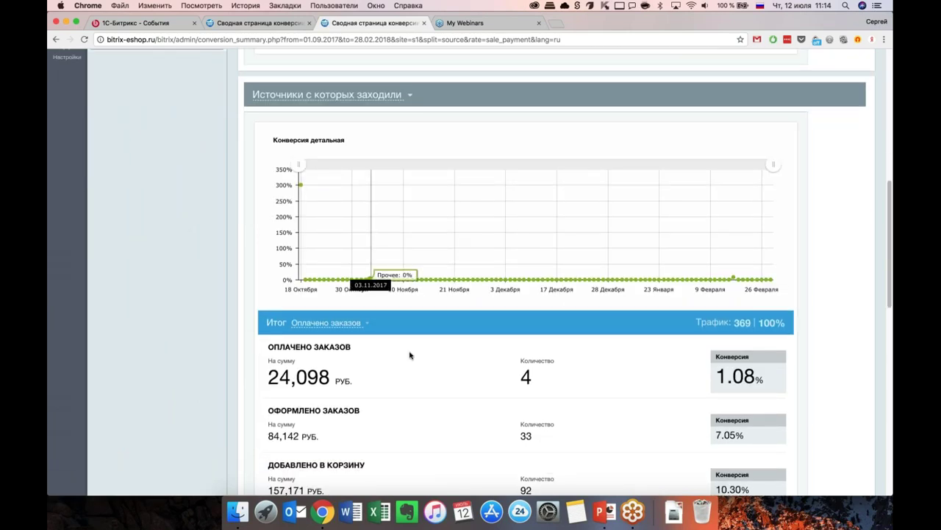
pyautogui.scroll(-2, 411, 357)
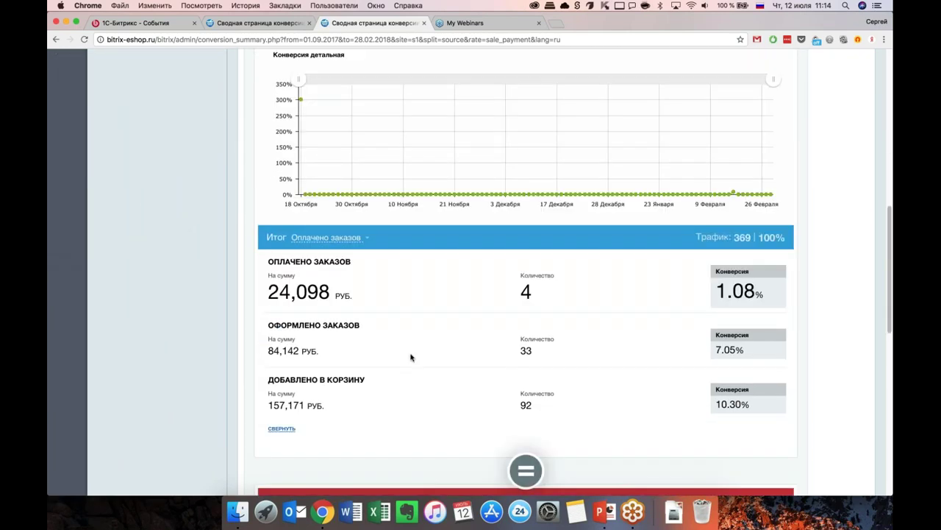
pyautogui.scroll(-2, 411, 357)
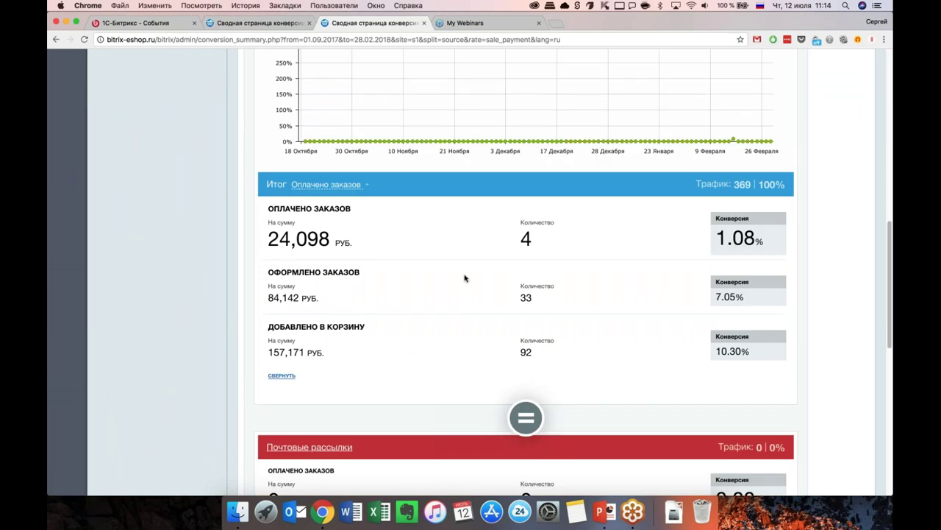
pyautogui.scroll(-1, 417, 370)
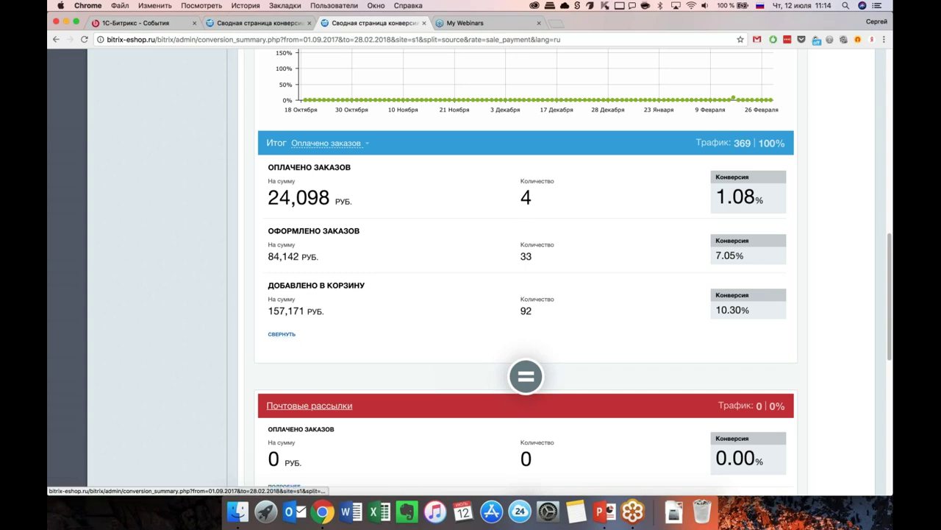
pyautogui.click(354, 145)
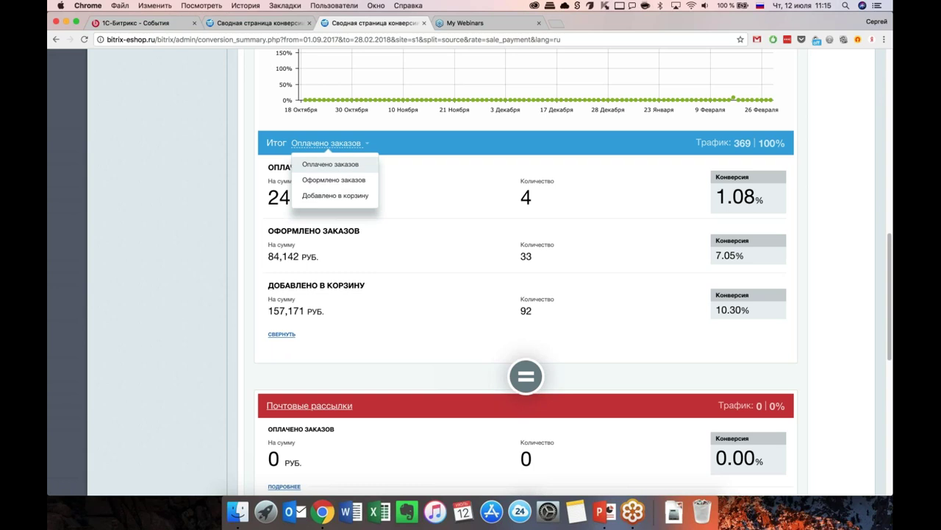
pyautogui.click(427, 186)
# Step: Compare traffic, paid orders and conversion across the mailing, contextual advertising, organic traffic and other source blocks
pyautogui.scroll(-2, 413, 309)
pyautogui.scroll(-2, 411, 308)
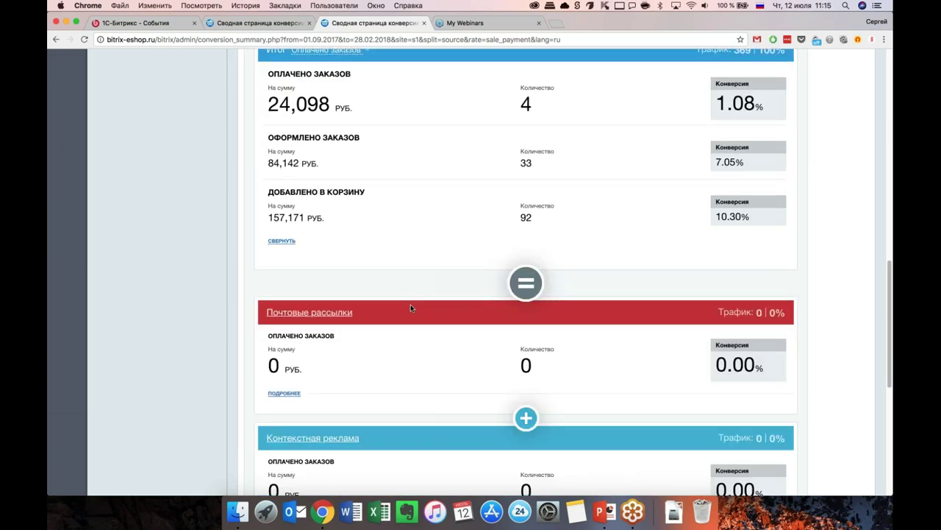
pyautogui.scroll(-8, 410, 307)
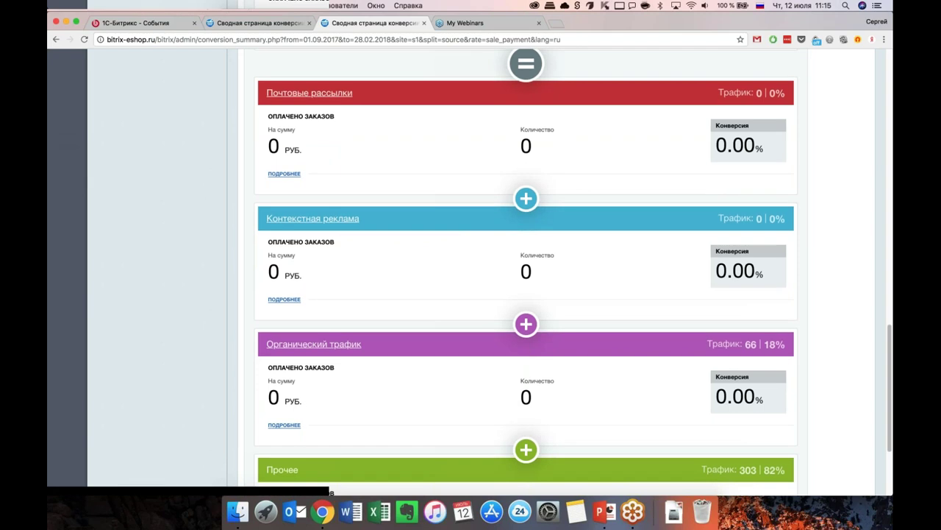
pyautogui.scroll(-3, 410, 307)
pyautogui.scroll(2, 411, 307)
pyautogui.scroll(1, 526, 273)
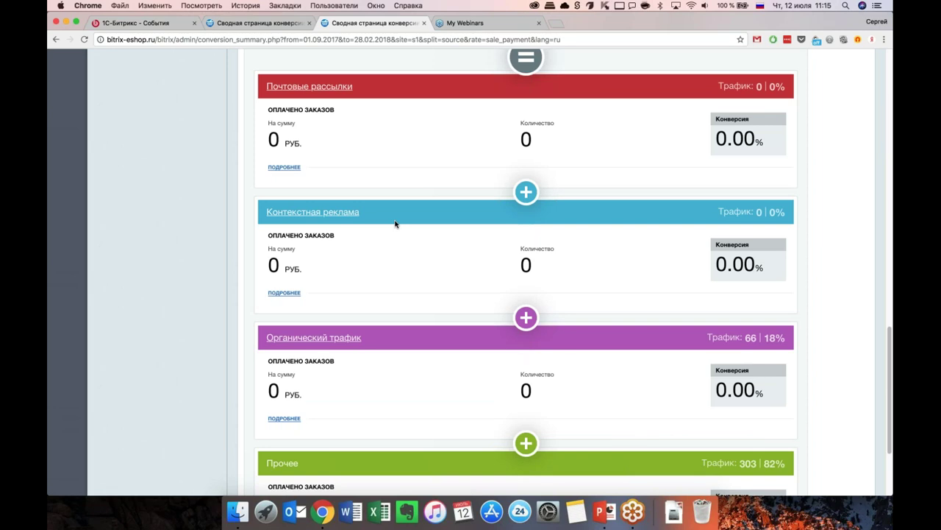
pyautogui.scroll(-2, 368, 209)
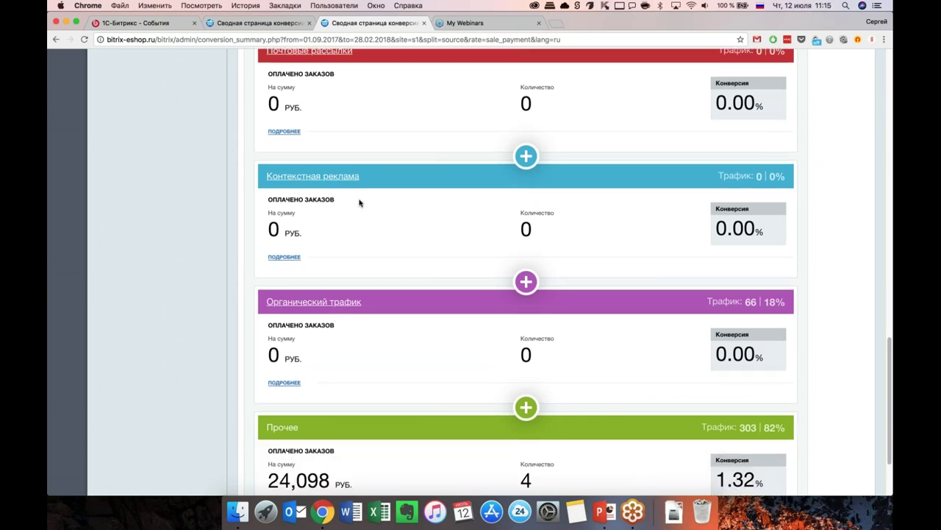
pyautogui.scroll(-5, 360, 202)
pyautogui.scroll(-1, 358, 273)
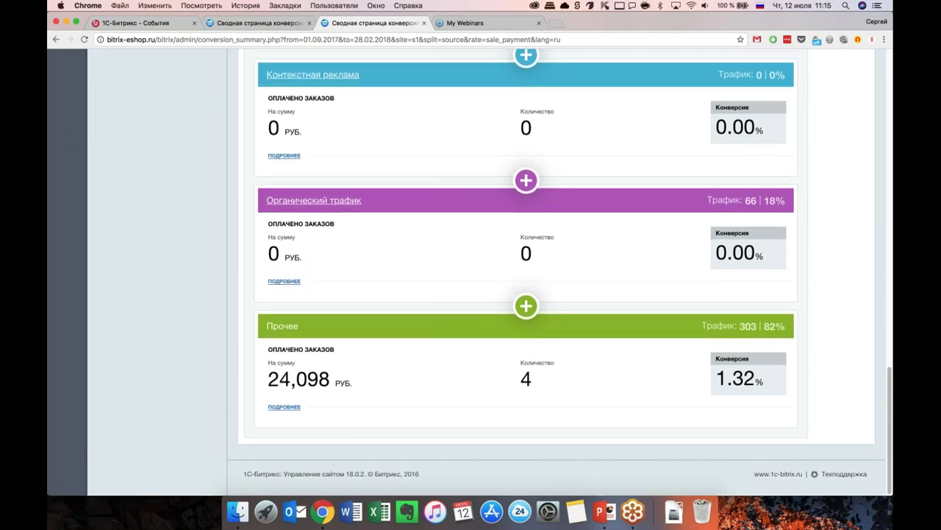
pyautogui.scroll(1, 473, 340)
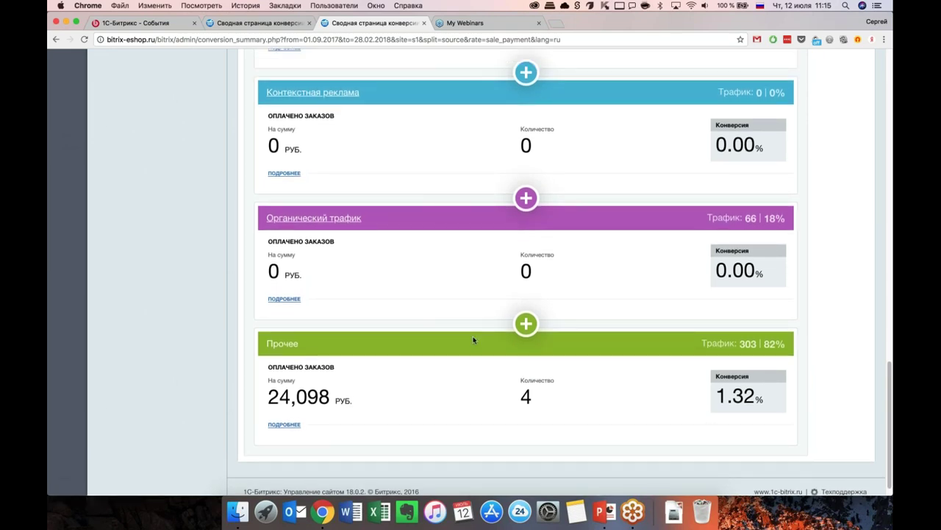
pyautogui.scroll(5, 473, 340)
pyautogui.scroll(-4, 463, 358)
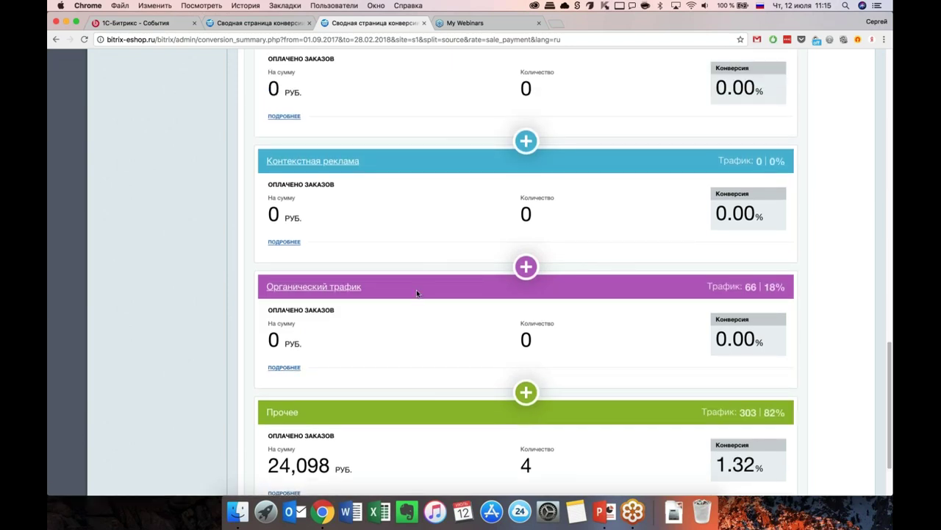
pyautogui.scroll(-3, 416, 289)
pyautogui.scroll(3, 427, 375)
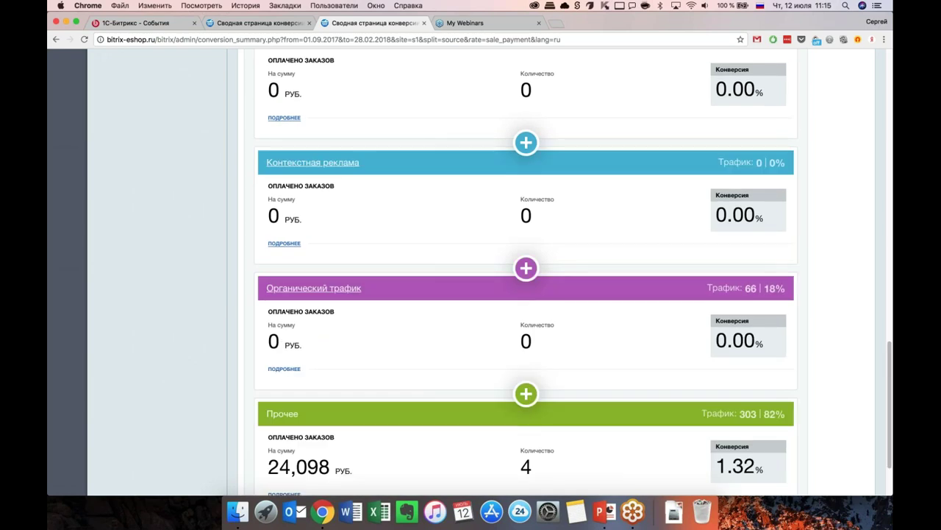
pyautogui.scroll(-3, 427, 373)
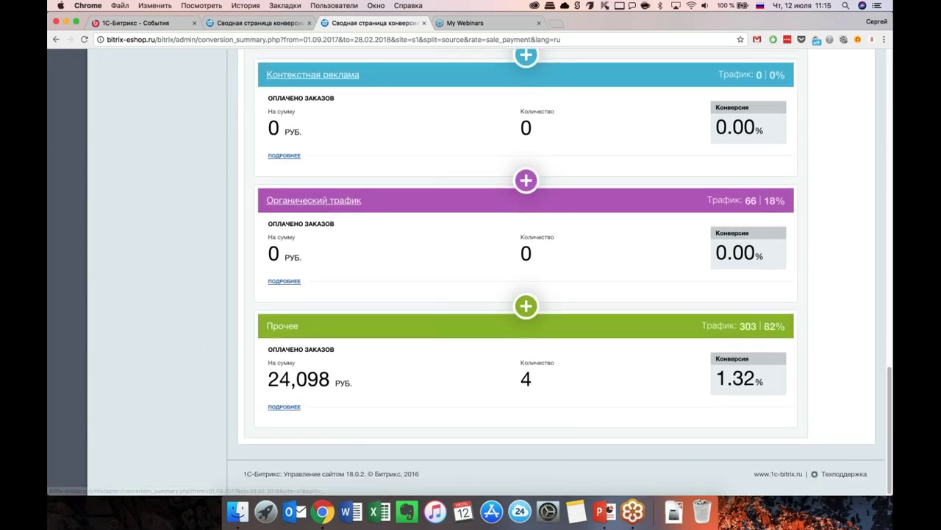
# Step: Show the detailed order and basket figures of the "Прочее" source, and reload the report
pyautogui.click(284, 413)
pyautogui.scroll(-4, 399, 431)
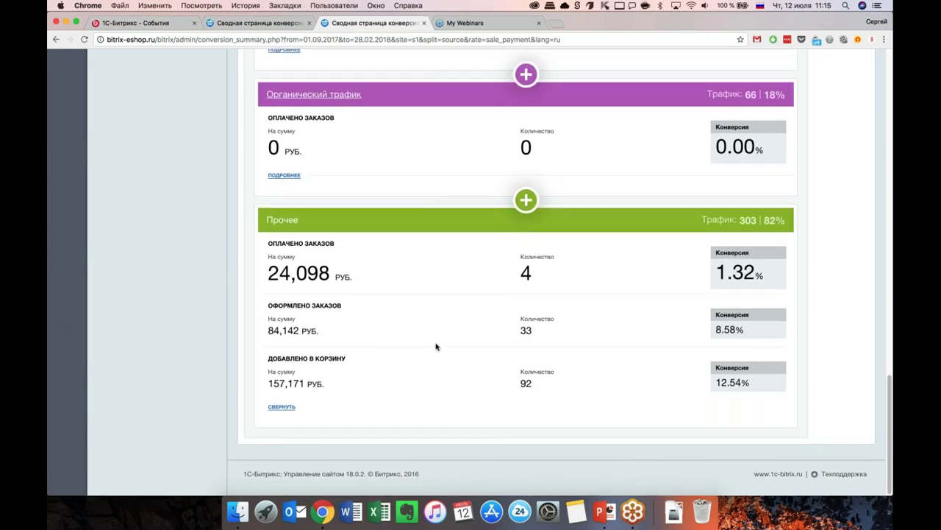
pyautogui.scroll(1, 435, 346)
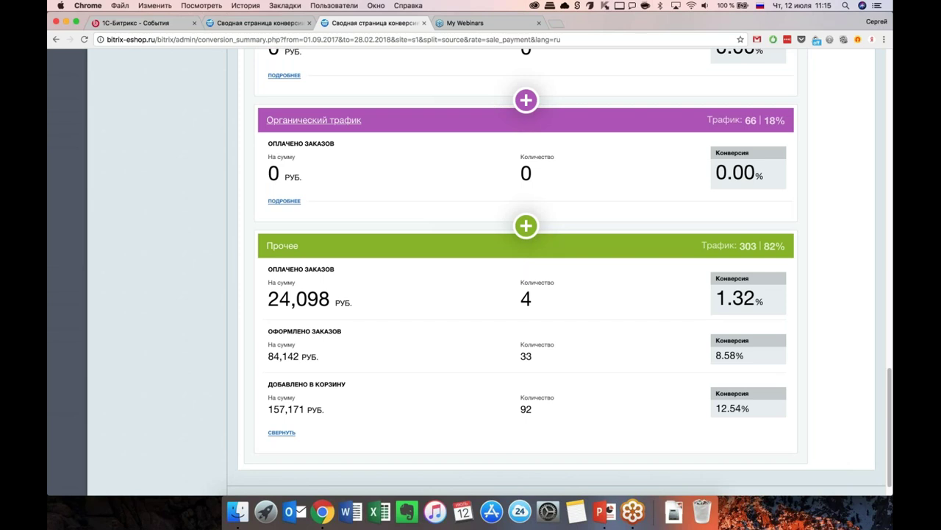
pyautogui.press('super+r')
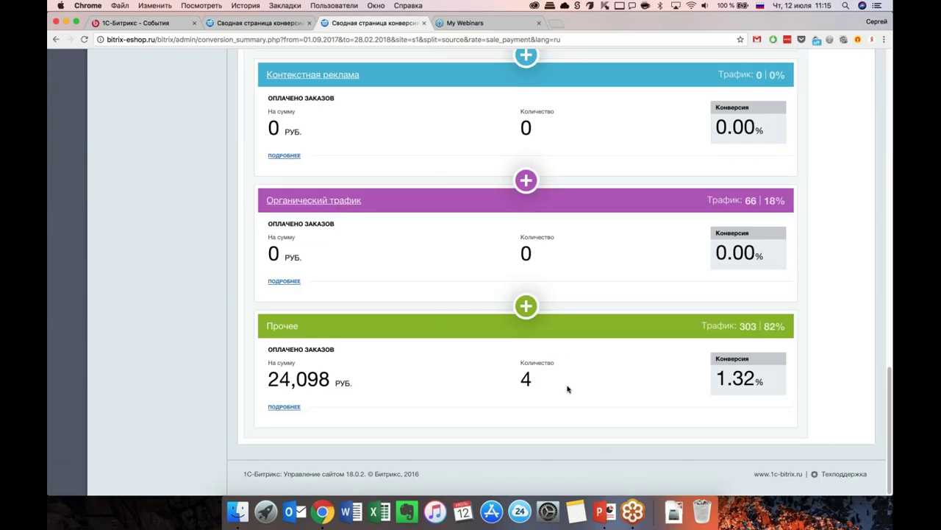
# Step: Review the overall totals against the traffic sources and expand the details of the "Прочее" block
pyautogui.scroll(4, 567, 389)
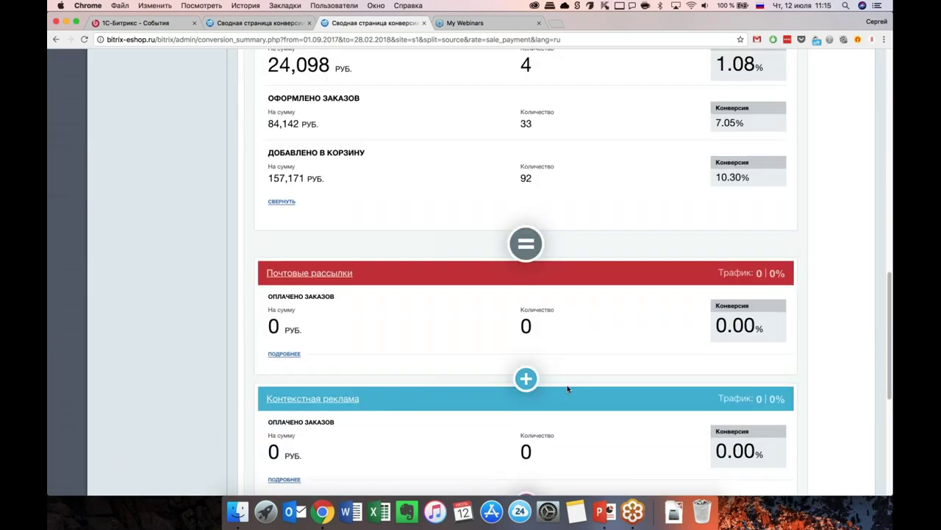
pyautogui.scroll(1, 567, 388)
pyautogui.scroll(-1, 556, 288)
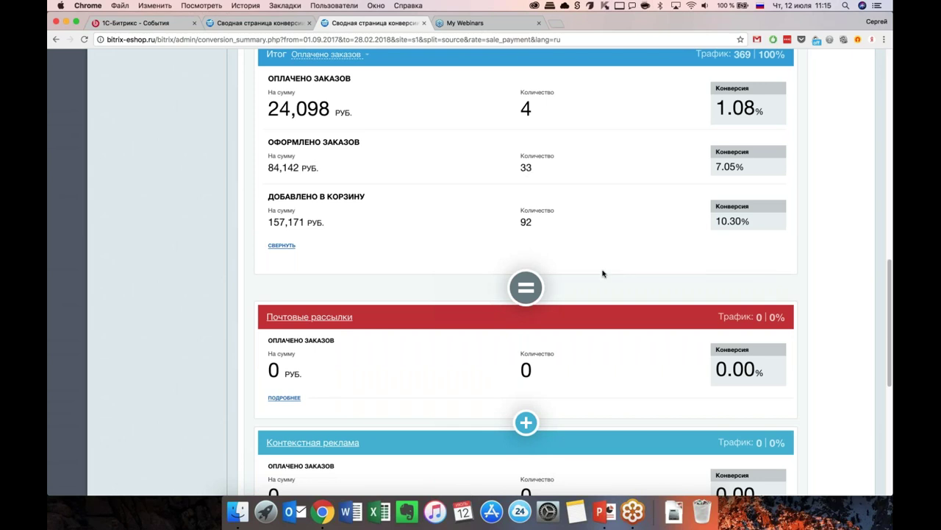
pyautogui.scroll(-4, 603, 272)
pyautogui.scroll(-1, 603, 273)
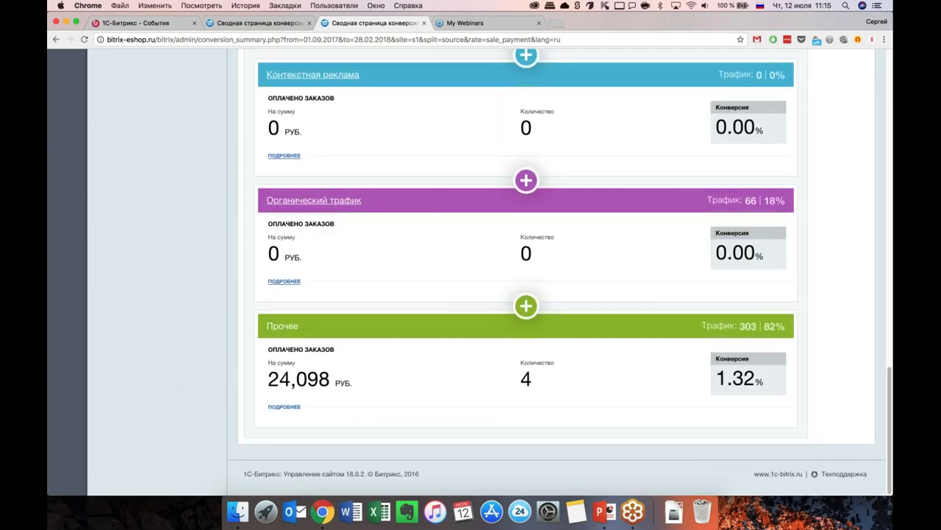
pyautogui.click(284, 406)
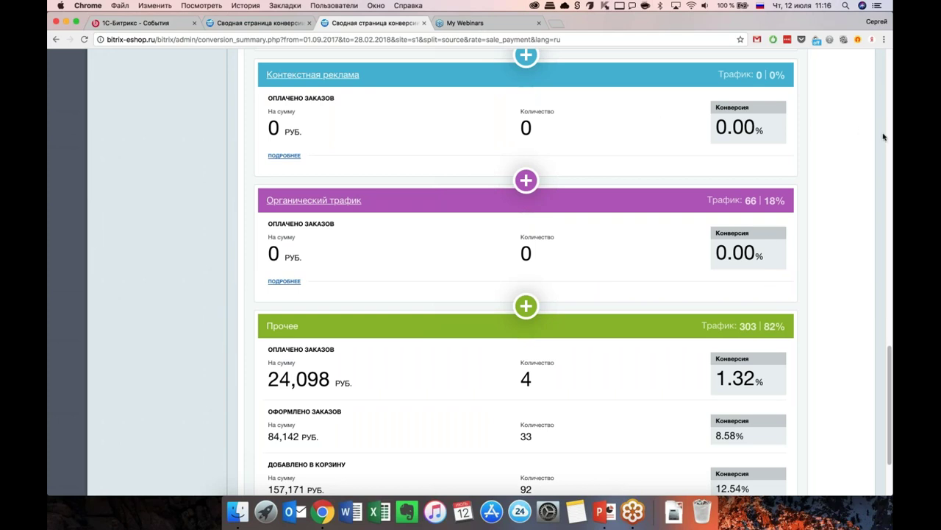
# Step: Review the detailed conversion chart, the overall conversion chart for the period and the site's conversion scale
pyautogui.scroll(10, 495, 246)
pyautogui.scroll(2, 495, 246)
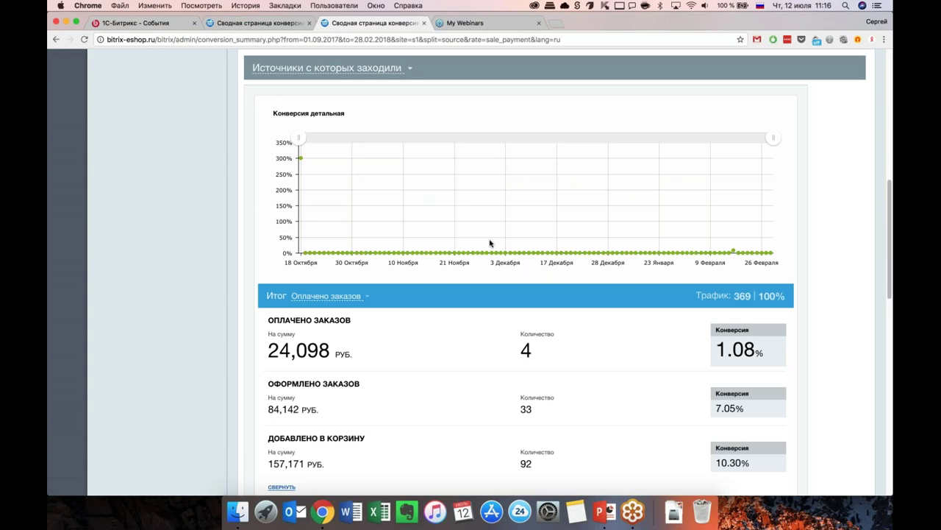
pyautogui.scroll(8, 230, 248)
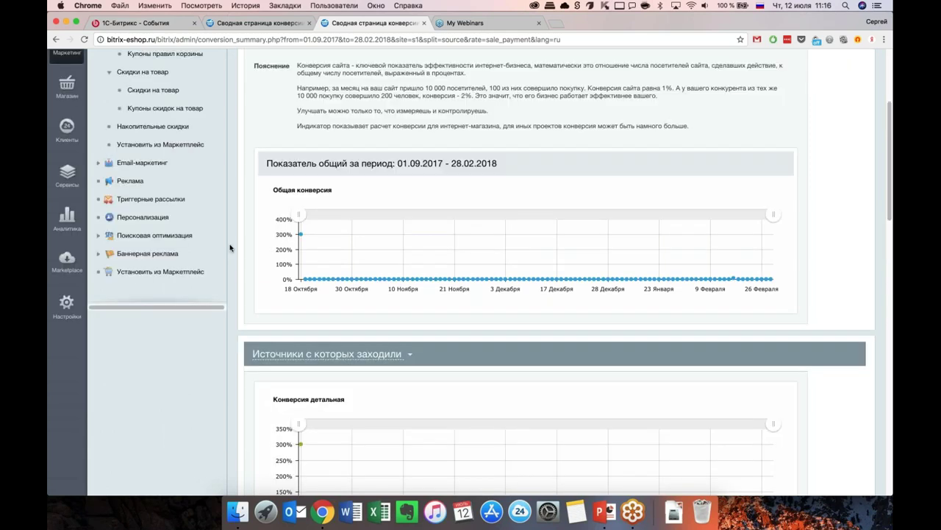
pyautogui.scroll(1, 230, 248)
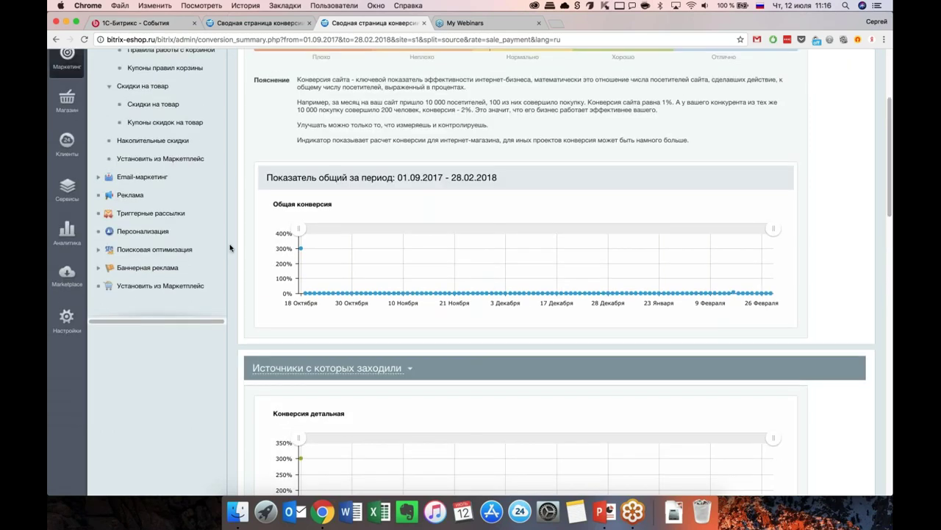
pyautogui.scroll(3, 230, 248)
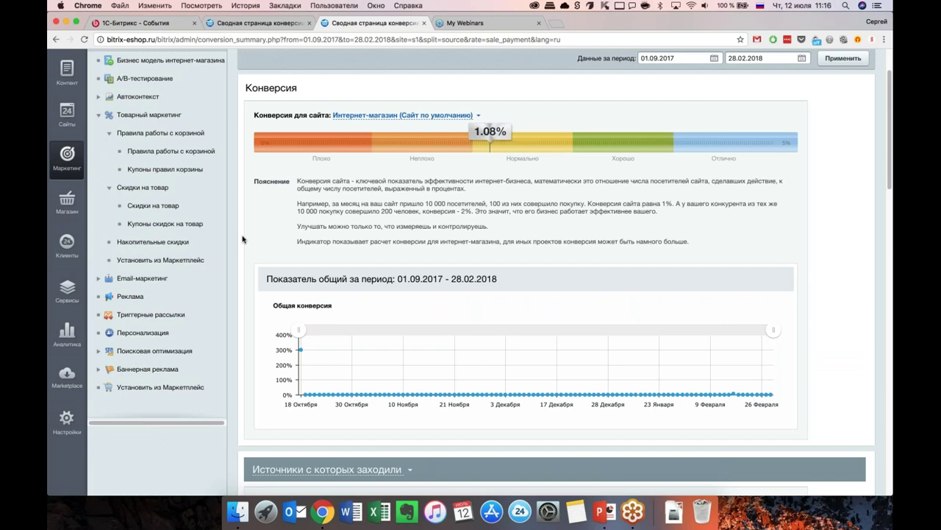
pyautogui.scroll(2, 345, 184)
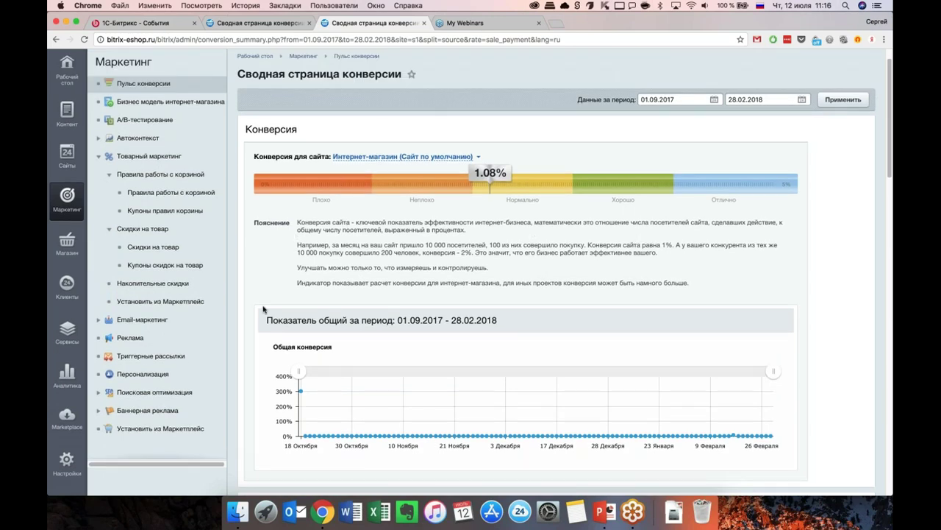
# Step: Compare the overall paid, placed and basket totals with the traffic source blocks, and return to the conversion scale
pyautogui.scroll(-10, 263, 309)
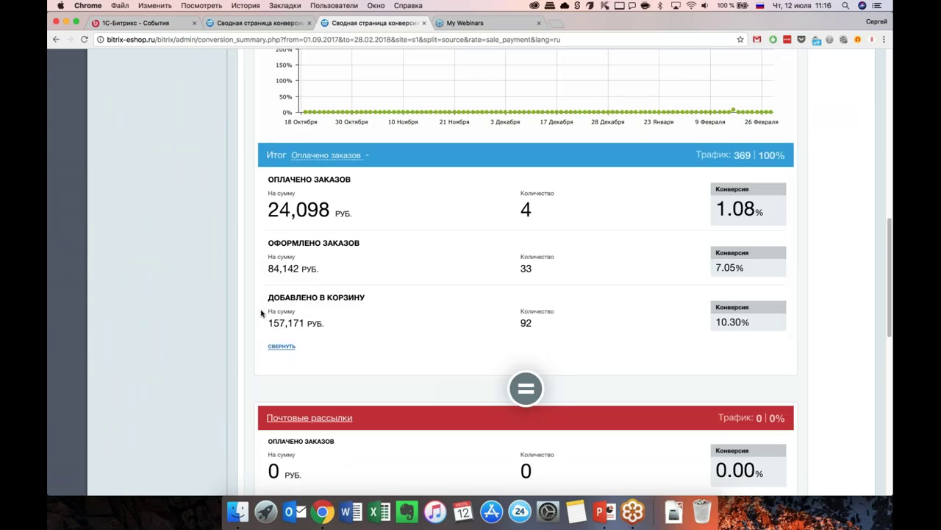
pyautogui.scroll(-3, 261, 313)
pyautogui.scroll(-2, 263, 314)
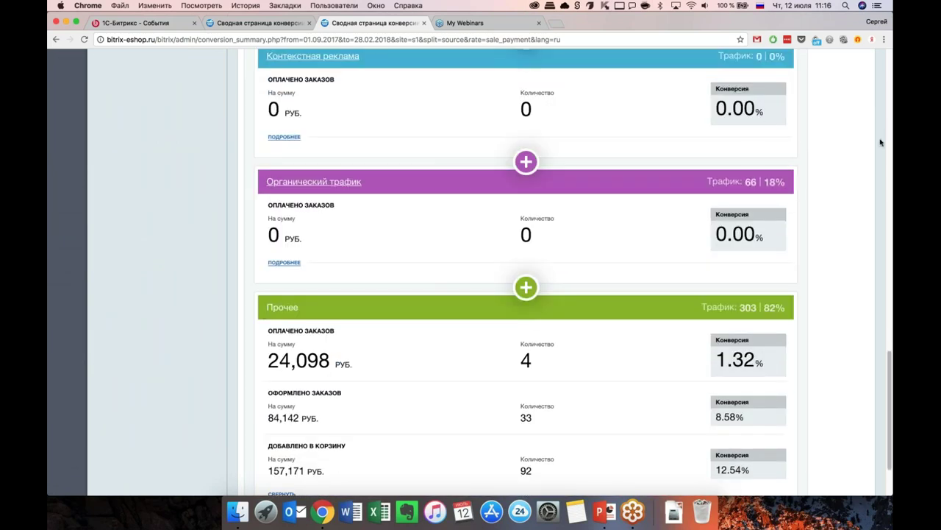
pyautogui.scroll(6, 444, 263)
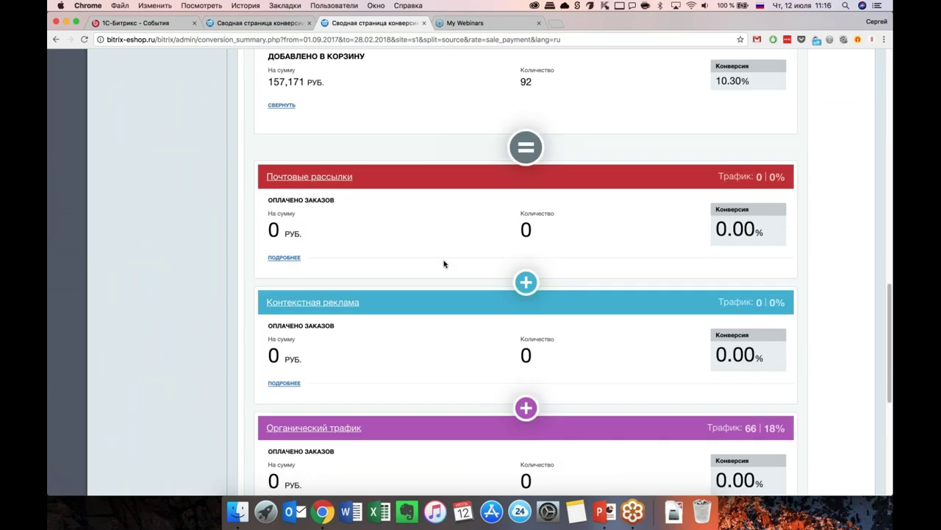
pyautogui.scroll(15, 444, 263)
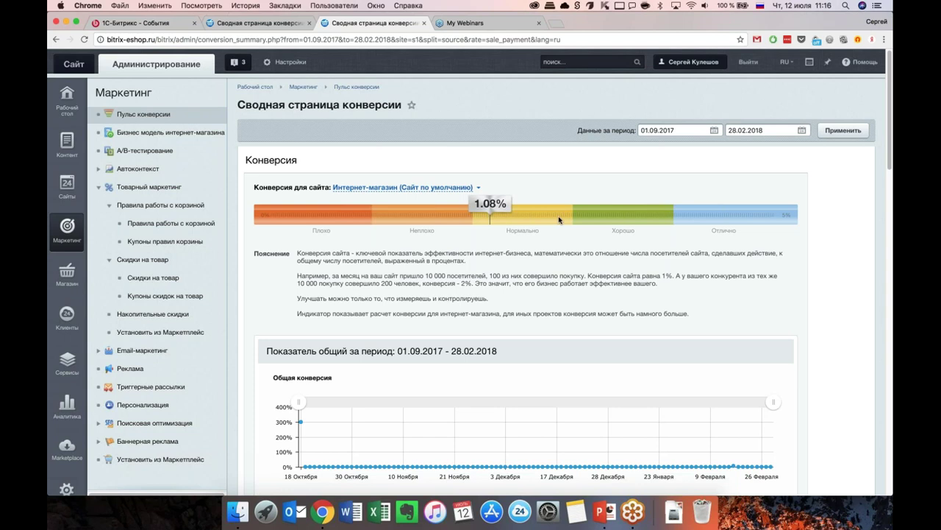
pyautogui.scroll(-1, 468, 329)
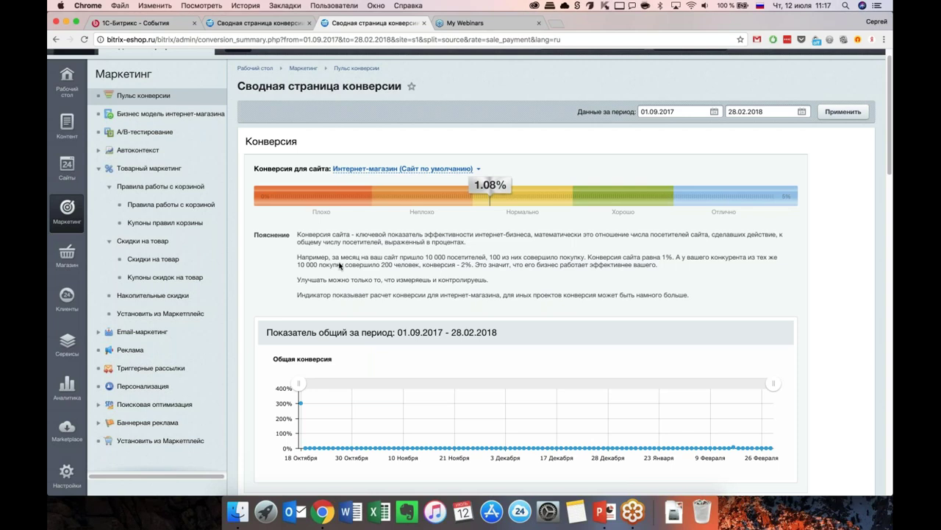
pyautogui.scroll(1, 397, 273)
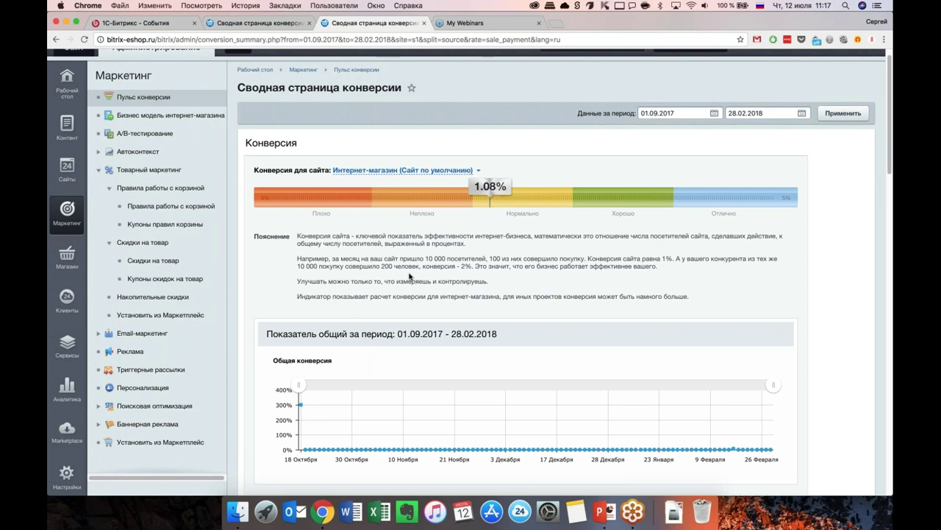
pyautogui.scroll(2, 315, 311)
pyautogui.scroll(-2, 315, 322)
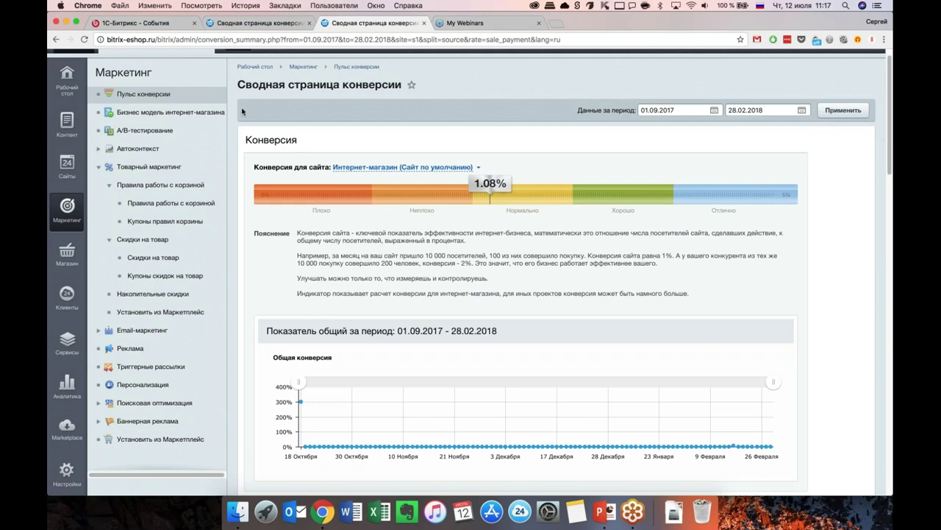
# Step: Open the "Бизнес модель интернет-магазина" report and examine its profitability indicators, sales funnel and profitability model
pyautogui.click(150, 117)
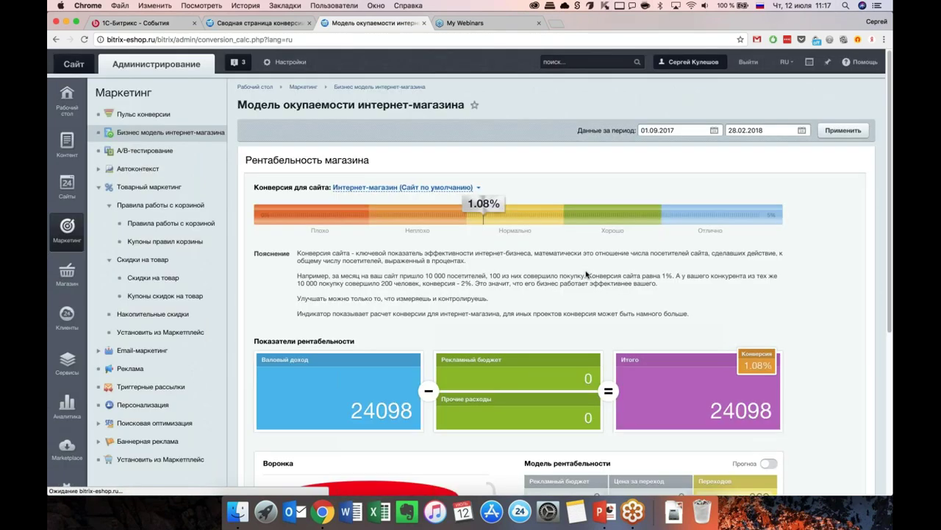
pyautogui.scroll(-5, 817, 320)
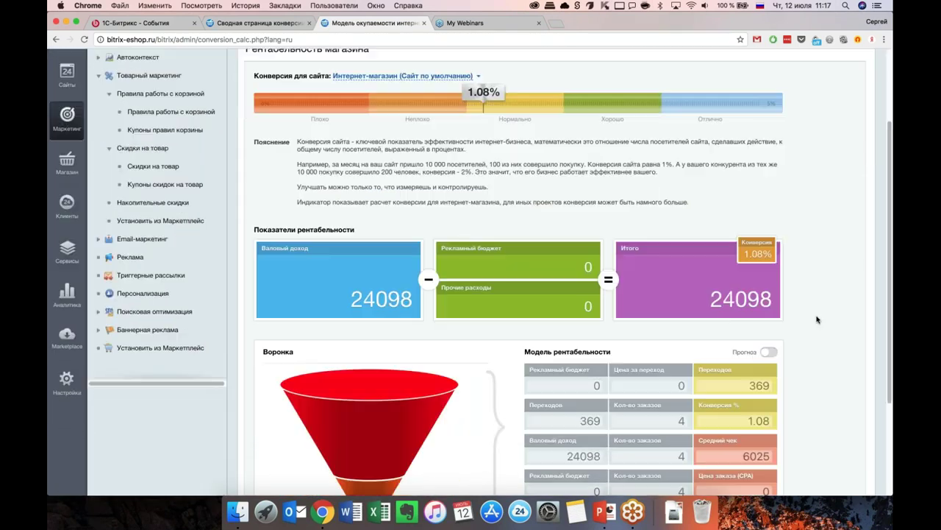
pyautogui.scroll(-2, 817, 319)
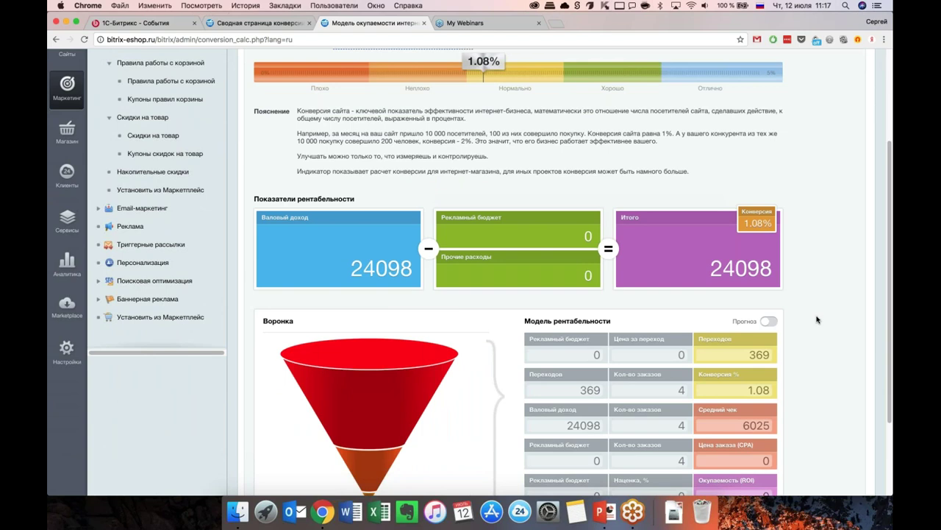
pyautogui.scroll(-1, 816, 319)
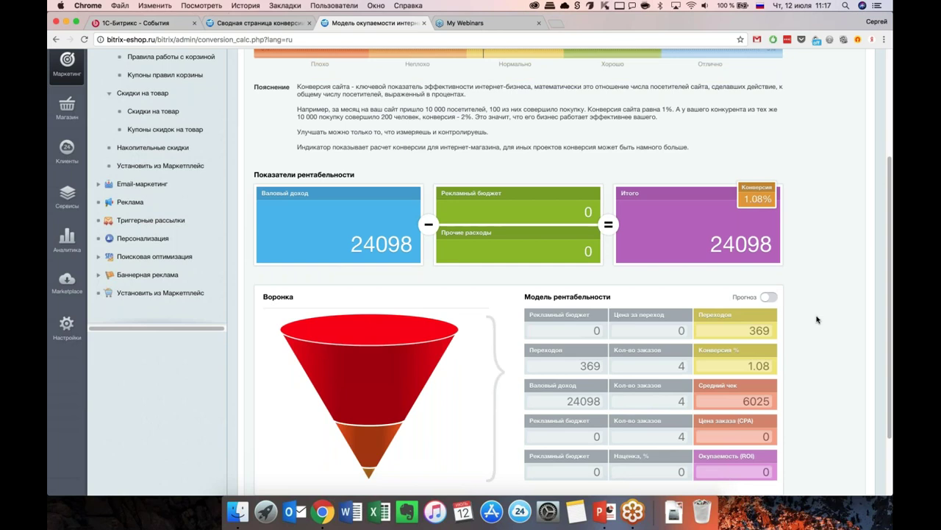
pyautogui.scroll(2, 817, 319)
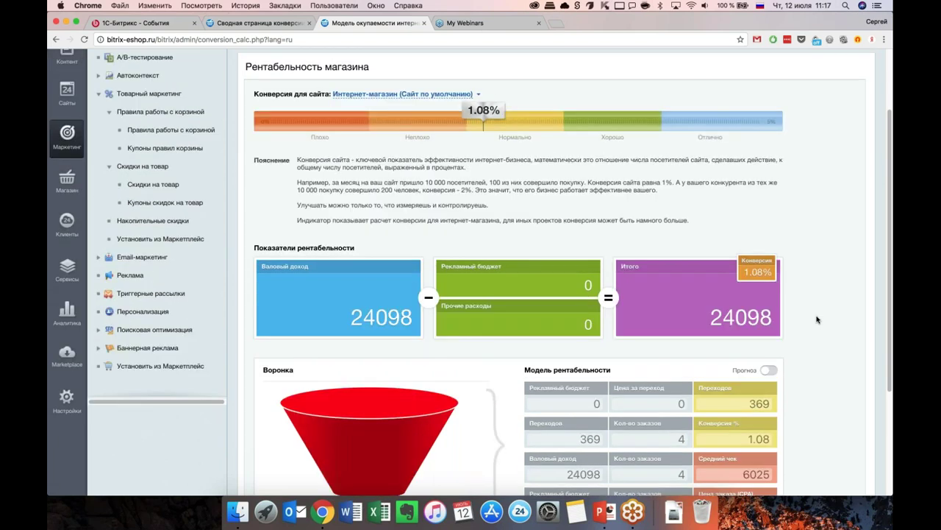
pyautogui.scroll(-3, 816, 319)
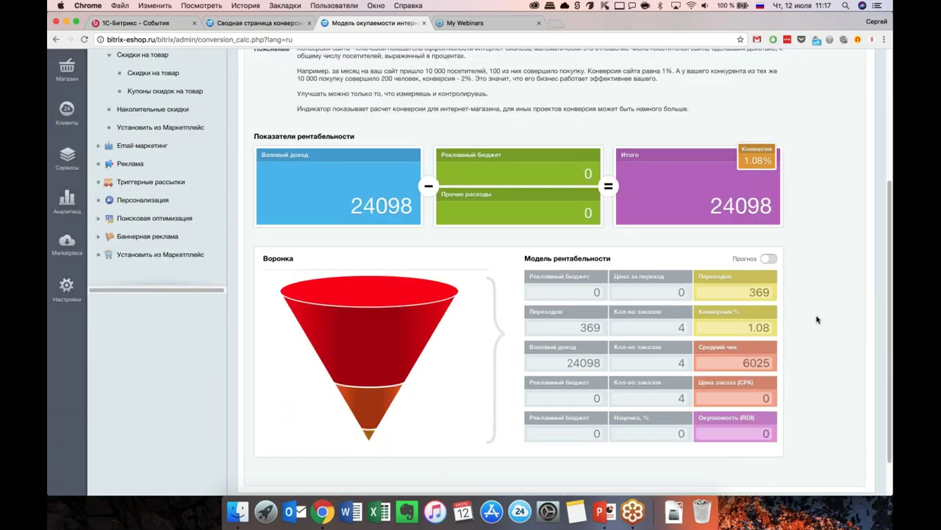
pyautogui.scroll(-1, 816, 319)
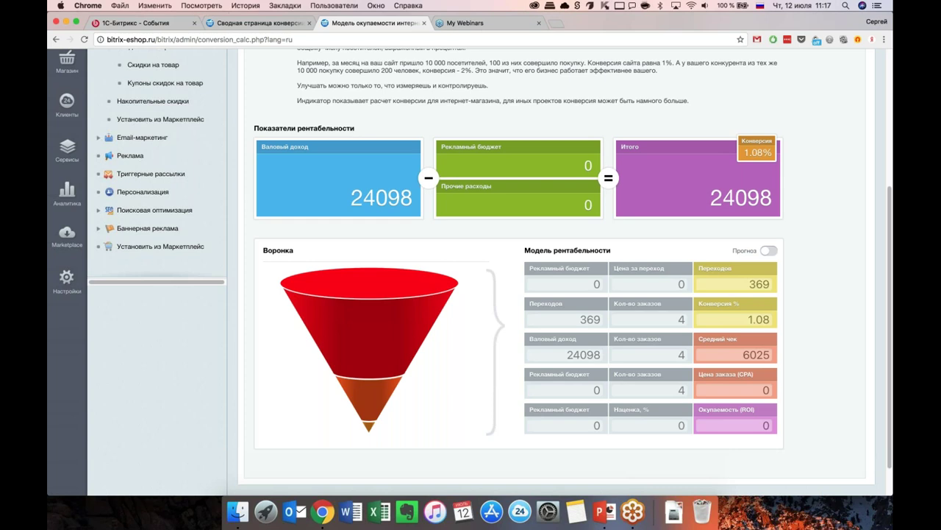
pyautogui.scroll(-3, 508, 271)
pyautogui.scroll(3, 507, 274)
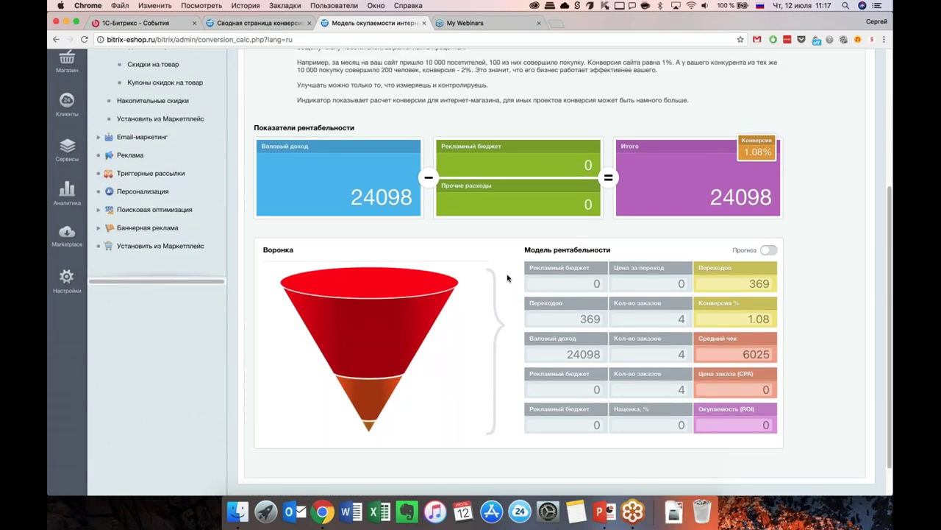
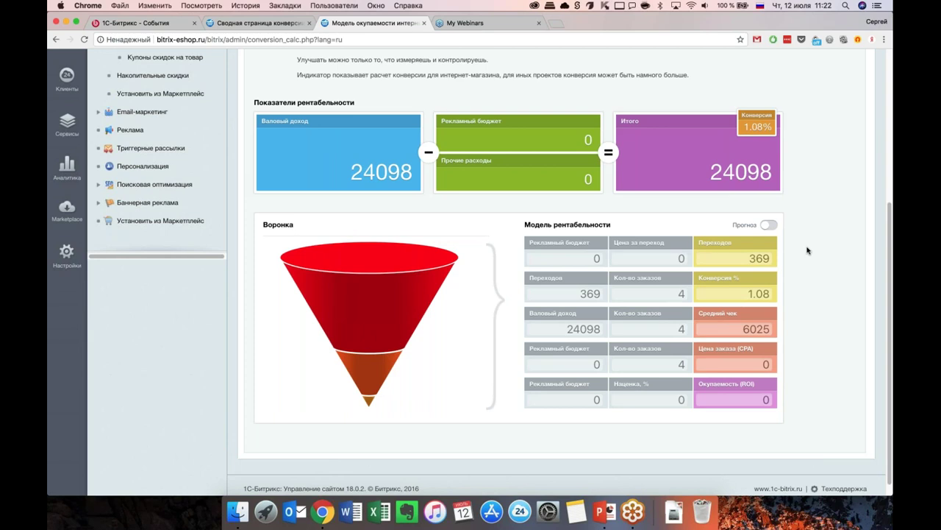
# Step: Review the funnel and profitability model table against the gross income, expense and total indicators of the store
pyautogui.scroll(1, 784, 241)
pyautogui.scroll(1, 772, 356)
pyautogui.scroll(1, 772, 356)
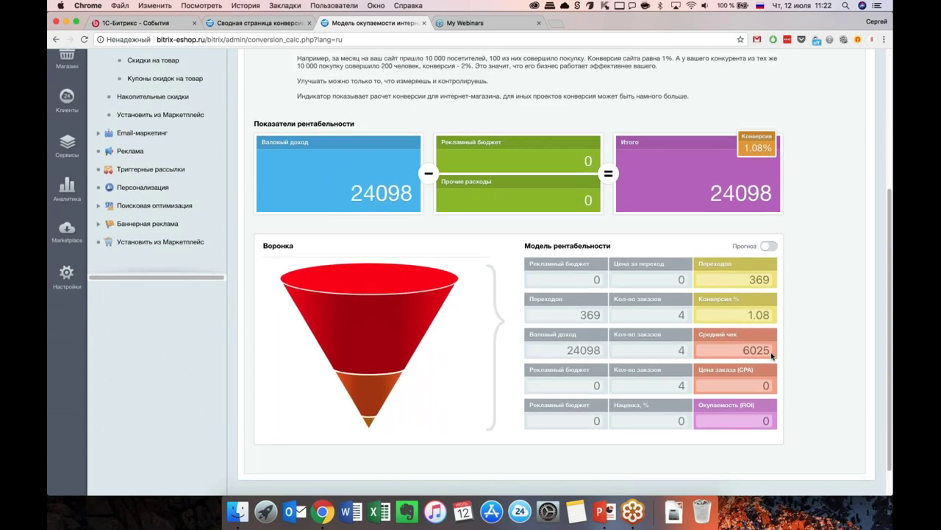
pyautogui.scroll(4, 792, 310)
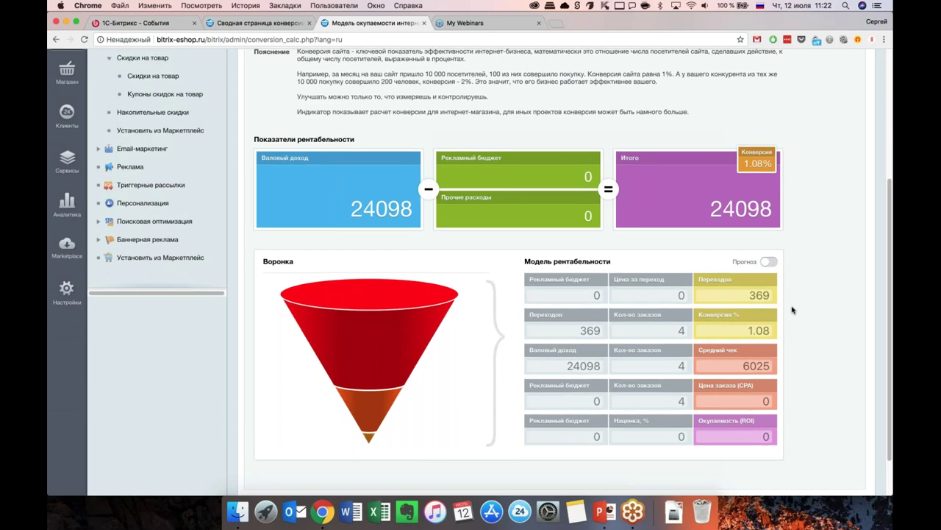
pyautogui.scroll(1, 792, 310)
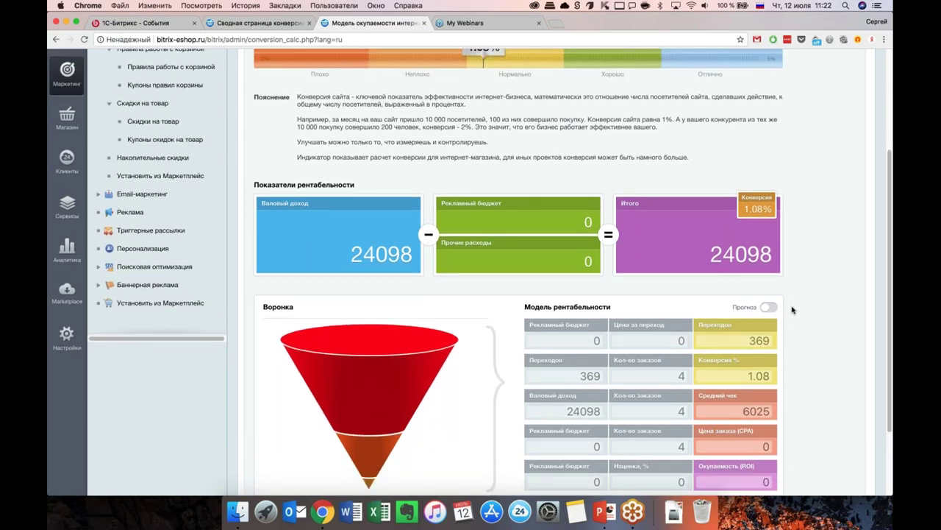
pyautogui.scroll(5, 792, 310)
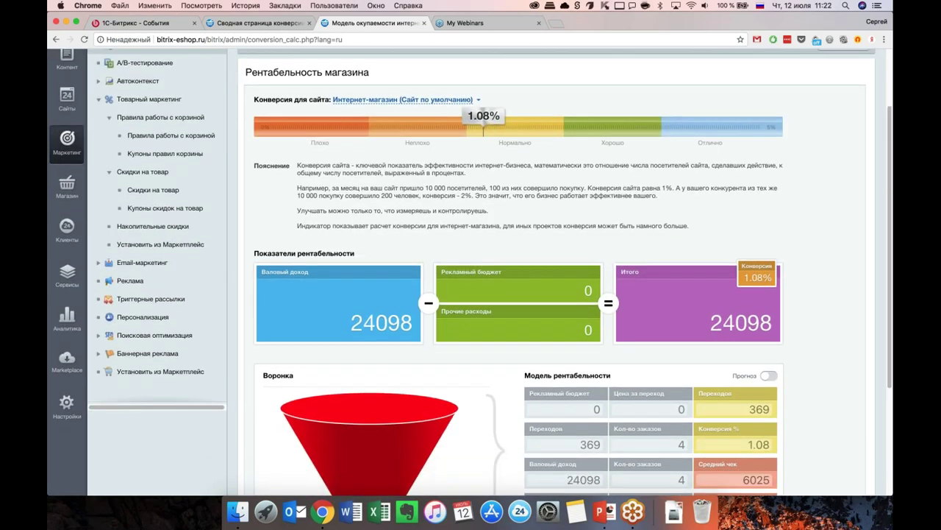
pyautogui.scroll(5, 793, 309)
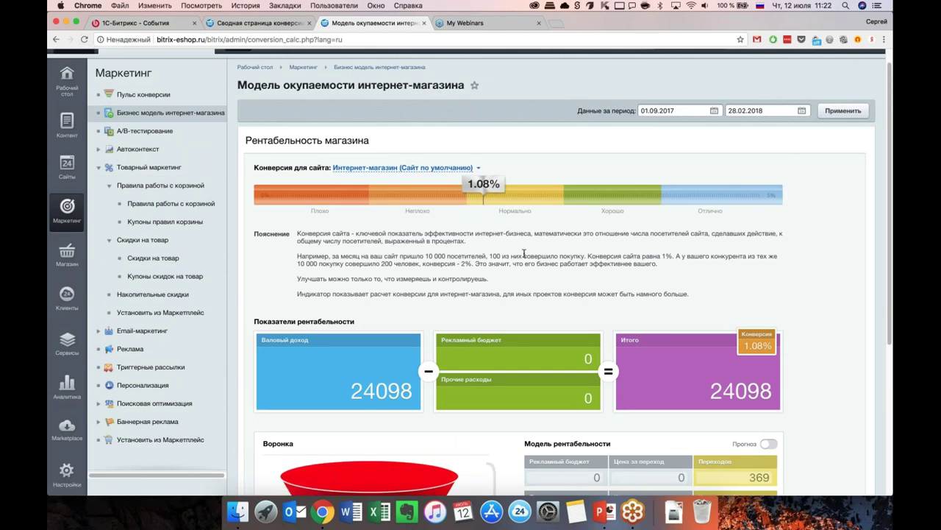
# Step: Examine how the conversion scale, profitability indicators and funnel relate in the store's payback model
pyautogui.scroll(-3, 470, 272)
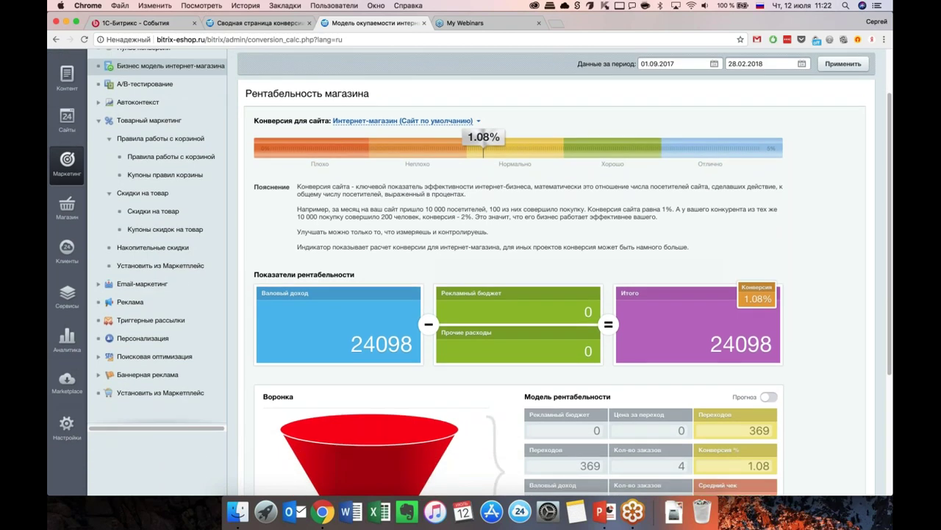
pyautogui.scroll(-4, 471, 272)
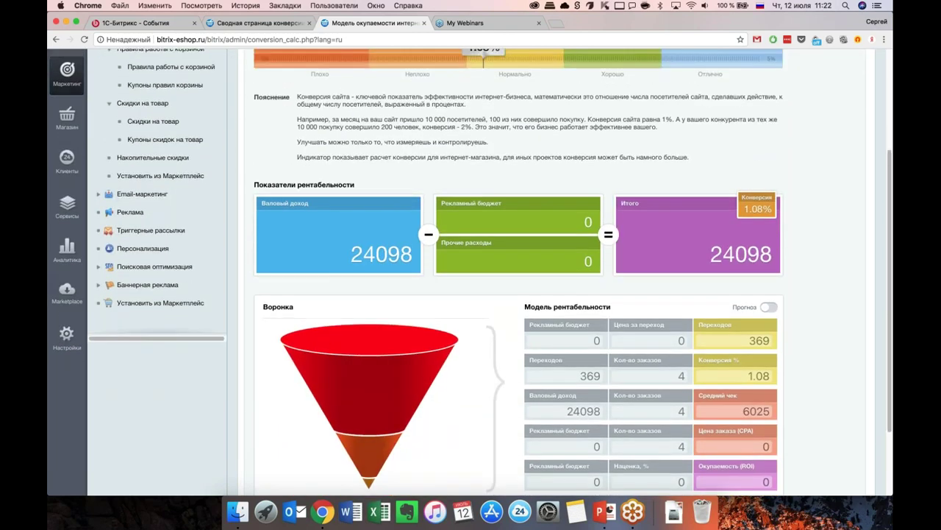
pyautogui.scroll(6, 471, 272)
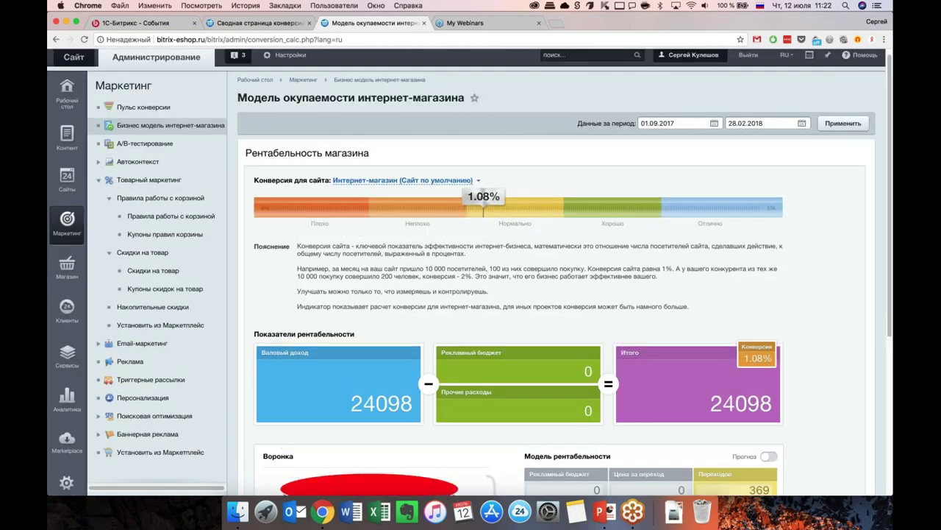
pyautogui.scroll(-2, 704, 247)
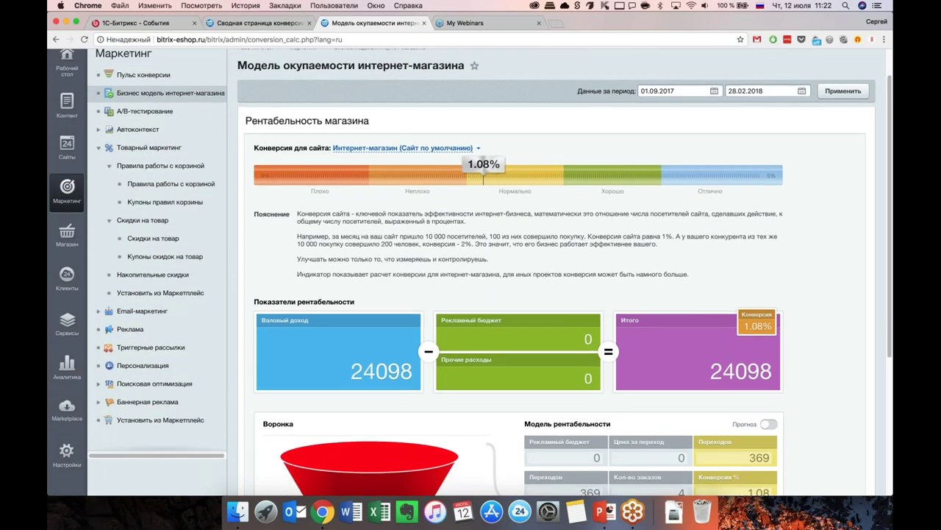
pyautogui.scroll(-2, 704, 248)
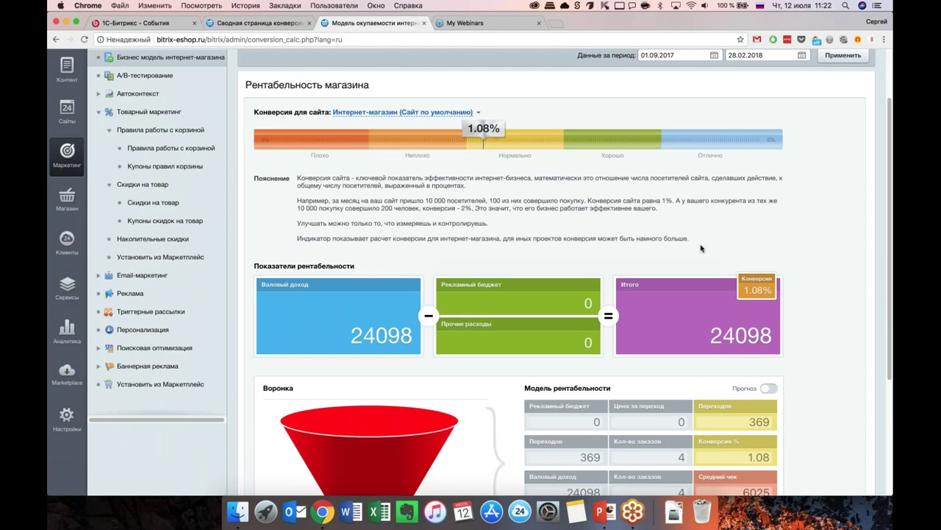
pyautogui.scroll(5, 700, 248)
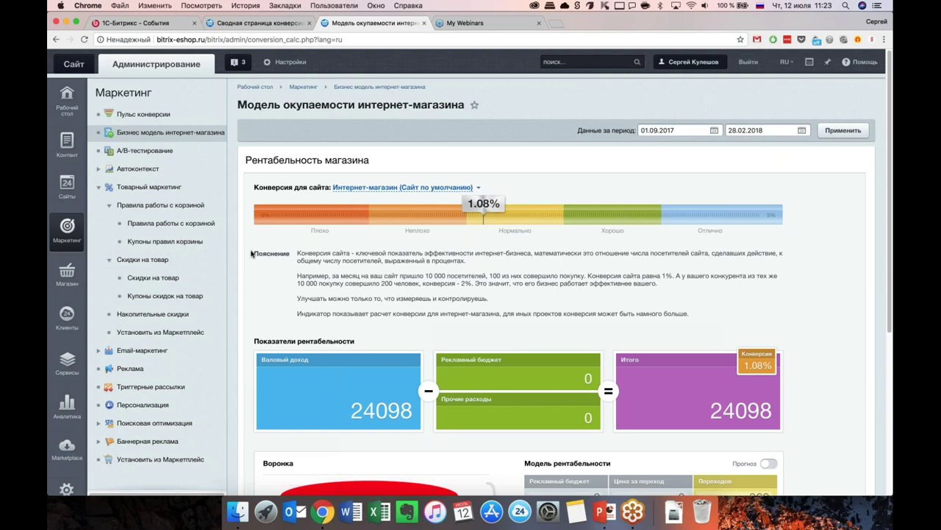
# Step: Review the "Пояснение" text about site conversion together with the profitability indicators below it
pyautogui.moveTo(251, 251); pyautogui.dragTo(478, 328)
pyautogui.click(475, 327)
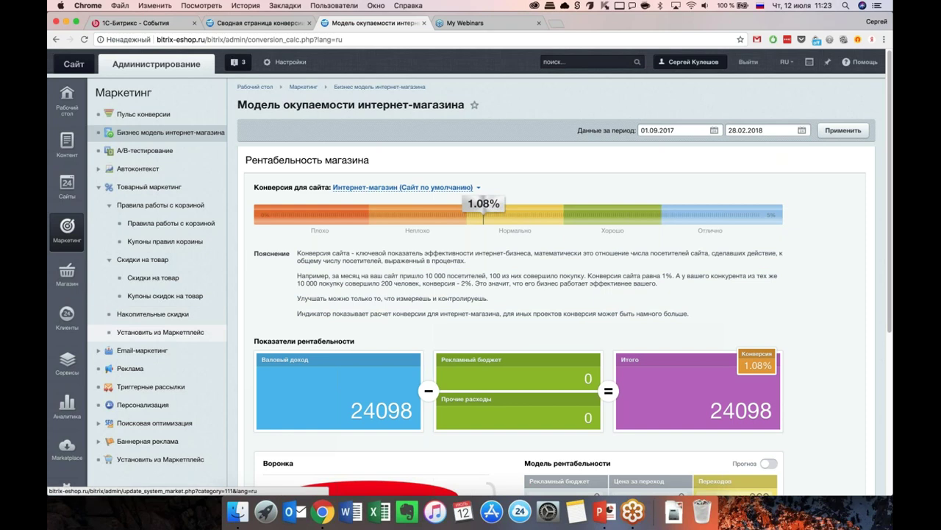
pyautogui.scroll(-5, 155, 335)
pyautogui.scroll(5, 154, 338)
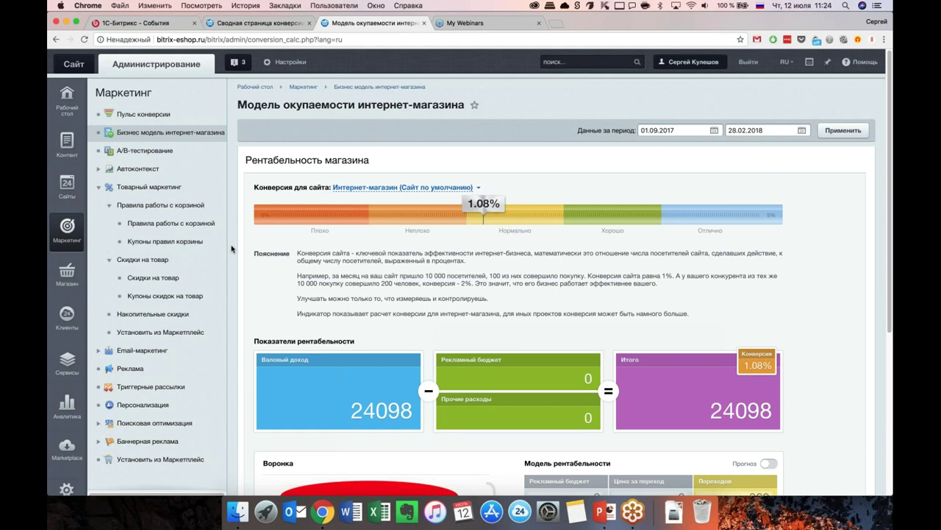
pyautogui.scroll(-1, 231, 248)
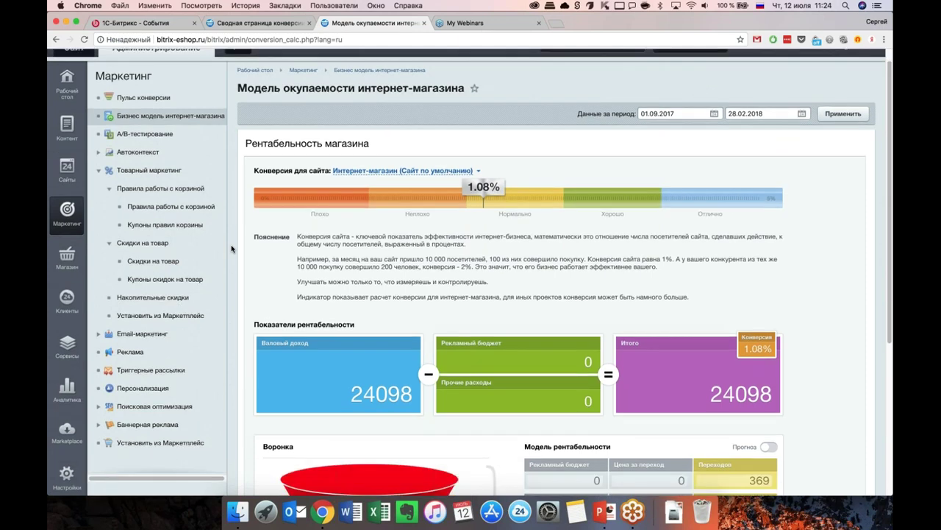
# Step: Open the "Скидки на товар" list in product marketing and start creating a new discount
pyautogui.scroll(1, 231, 249)
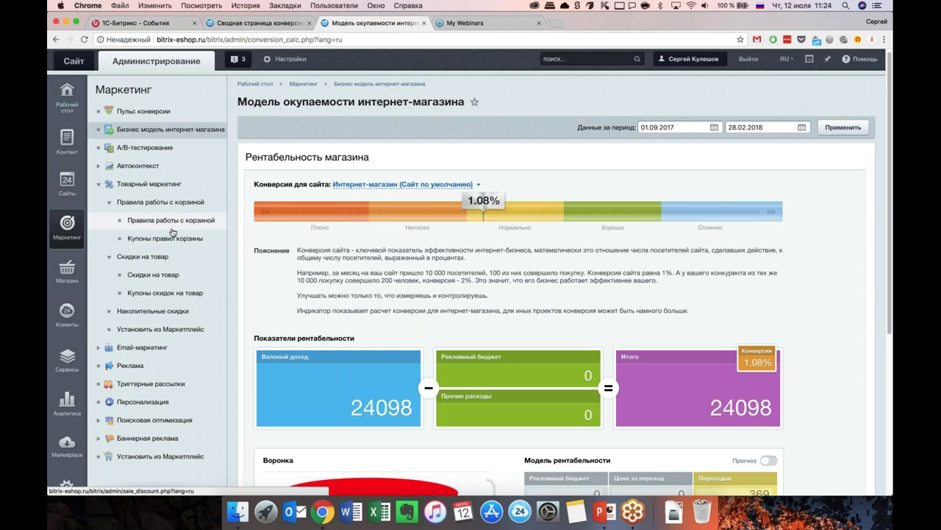
pyautogui.click(153, 186)
pyautogui.click(154, 187)
pyautogui.click(153, 277)
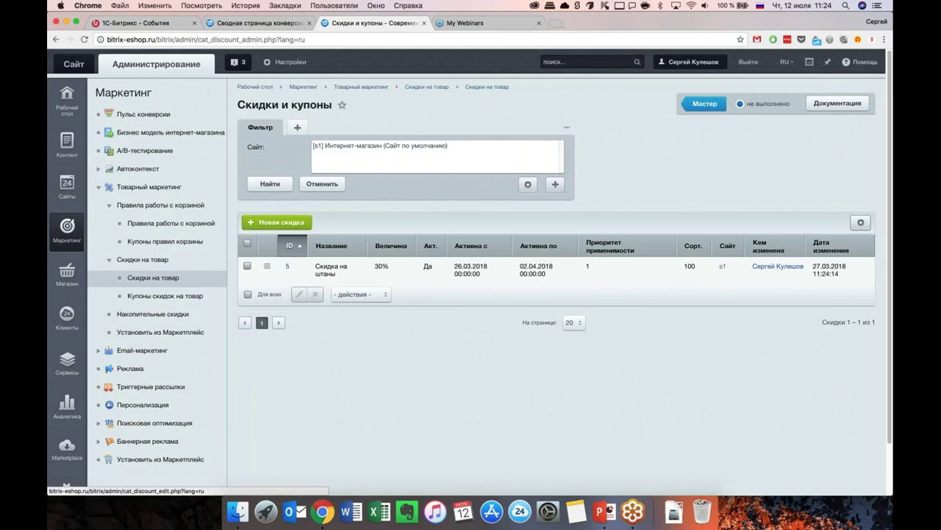
pyautogui.click(280, 223)
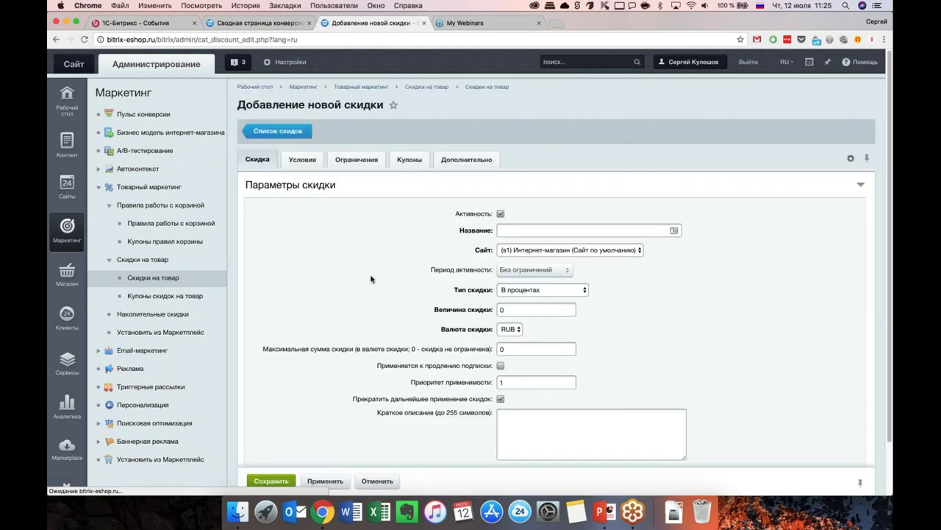
pyautogui.scroll(-2, 371, 278)
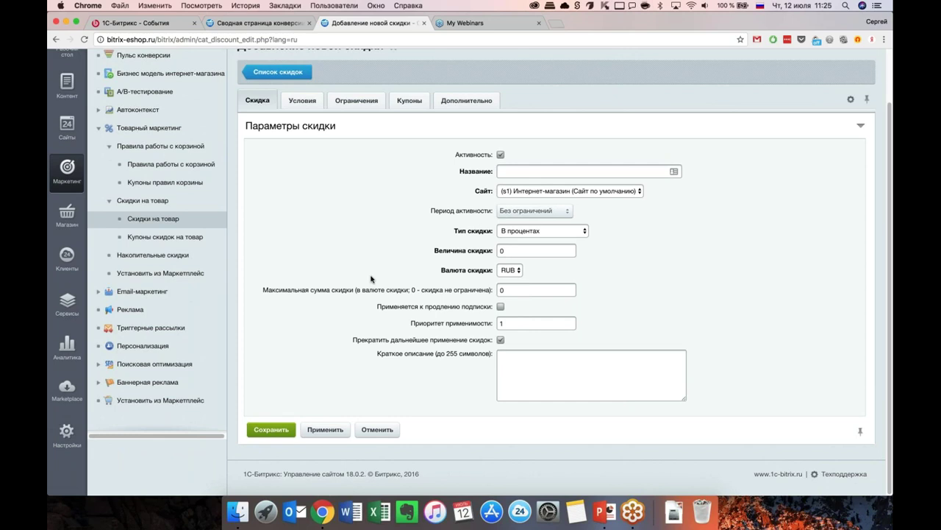
# Step: Name the new discount "Скидка №1"
pyautogui.scroll(1, 370, 278)
pyautogui.write('ПРи')
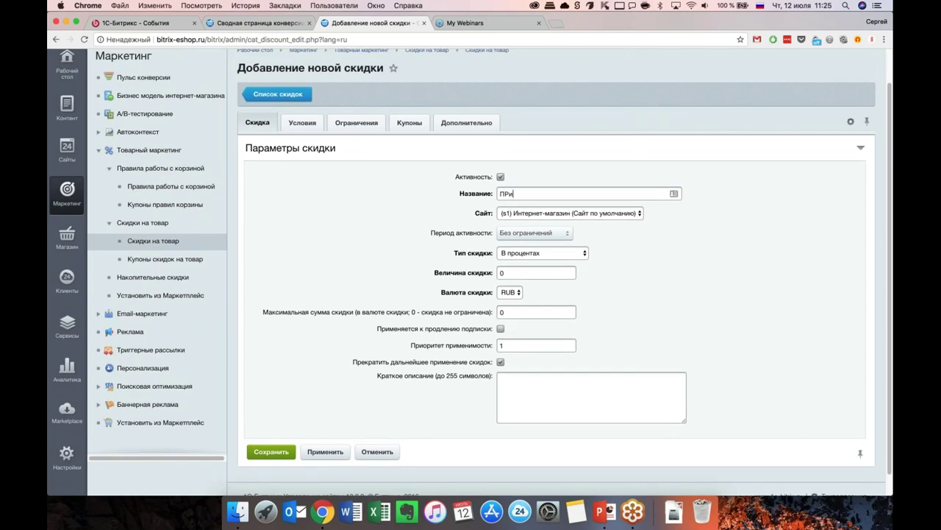
pyautogui.press('BackSpace')
pyautogui.press('BackSpace')
pyautogui.press('BackSpace')
pyautogui.write('Скидка')
pyautogui.write(' 3')
pyautogui.press('BackSpace')
pyautogui.write('№1')
# Step: Limit the discount's activity period to an interval starting on 09.07.2018 at 10:00
pyautogui.click(560, 230)
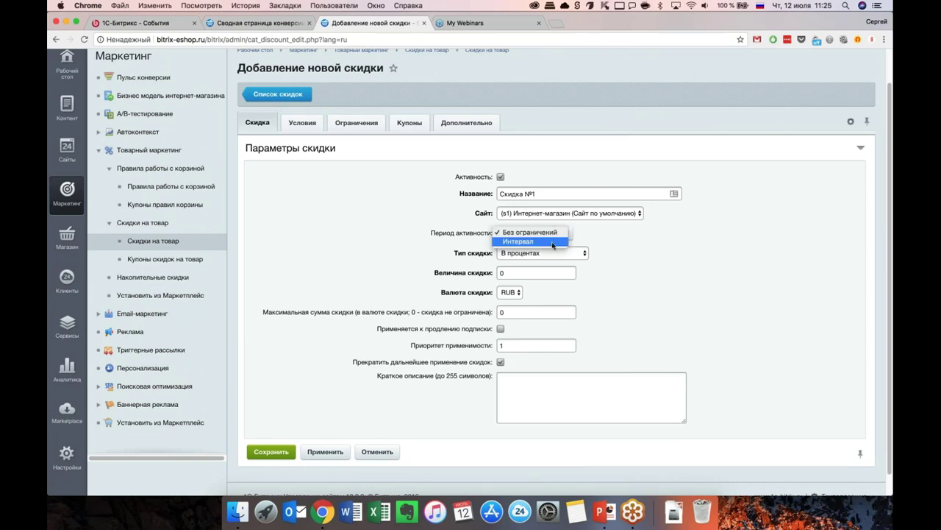
pyautogui.click(541, 242)
pyautogui.click(693, 231)
pyautogui.click(704, 297)
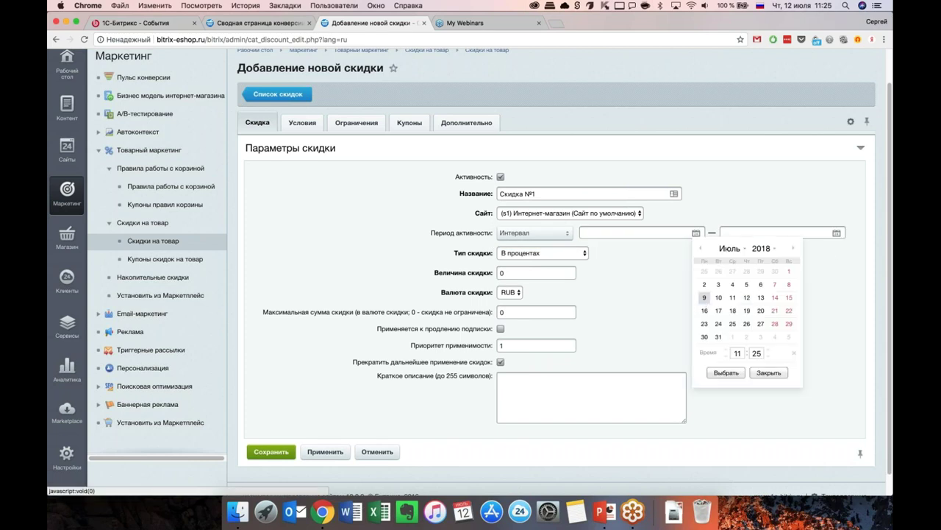
pyautogui.click(737, 353)
pyautogui.write('01')
pyautogui.press('Tab')
pyautogui.write('00')
pyautogui.click(731, 374)
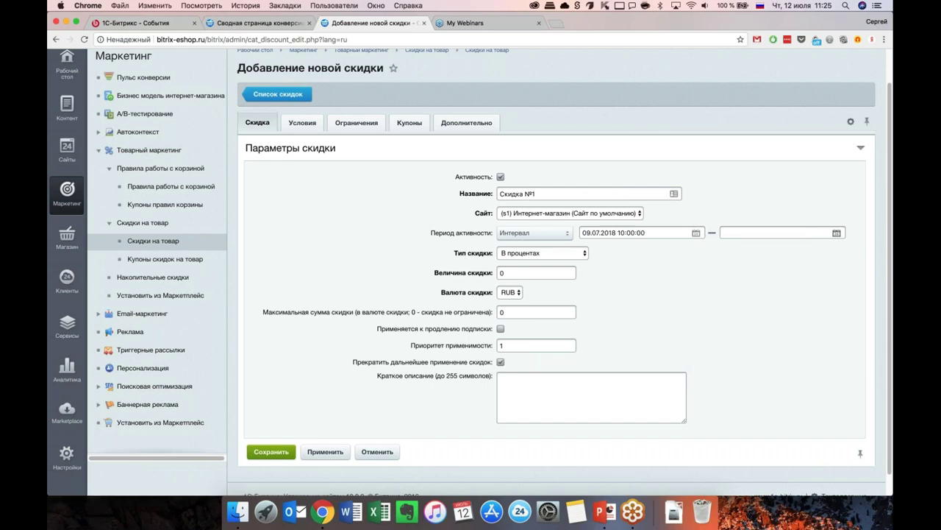
# Step: Set the end of the discount's activity period to 13.07.2018 at 23:59
pyautogui.click(836, 233)
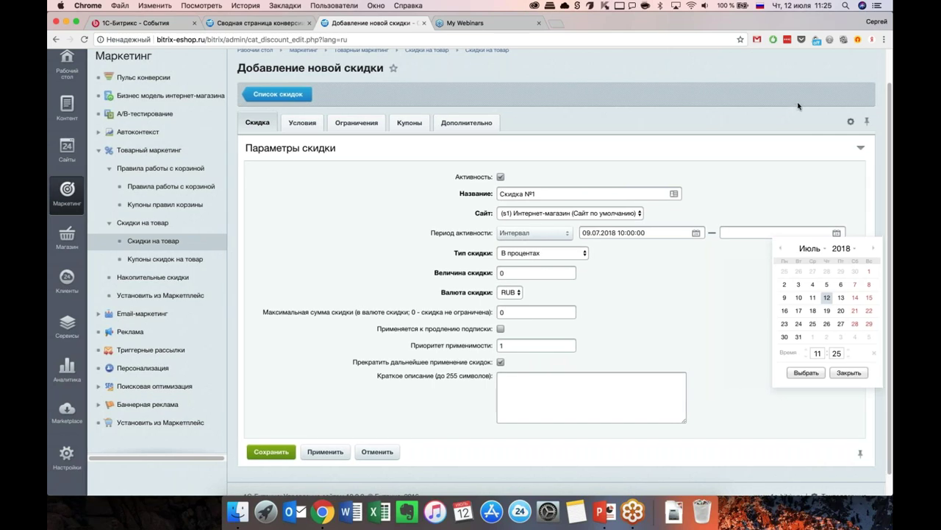
pyautogui.click(842, 297)
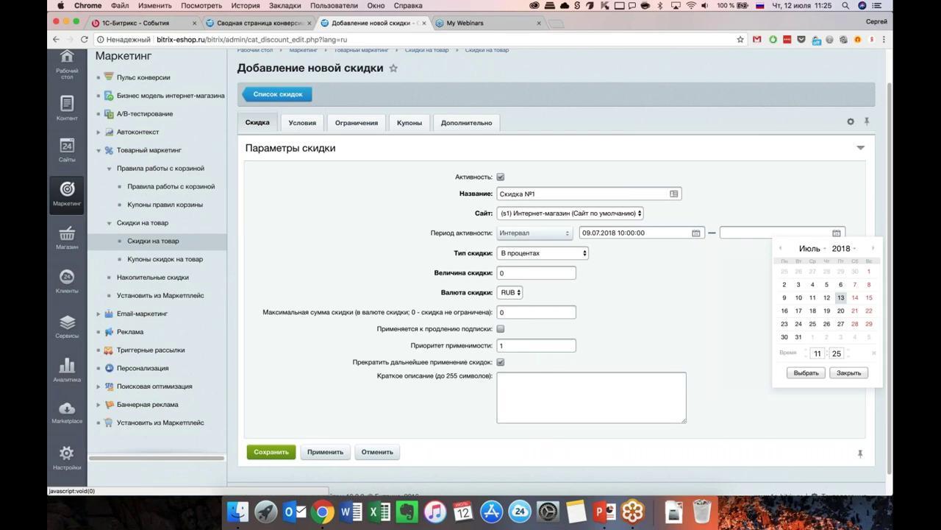
pyautogui.click(817, 353)
pyautogui.write('23')
pyautogui.press('Tab')
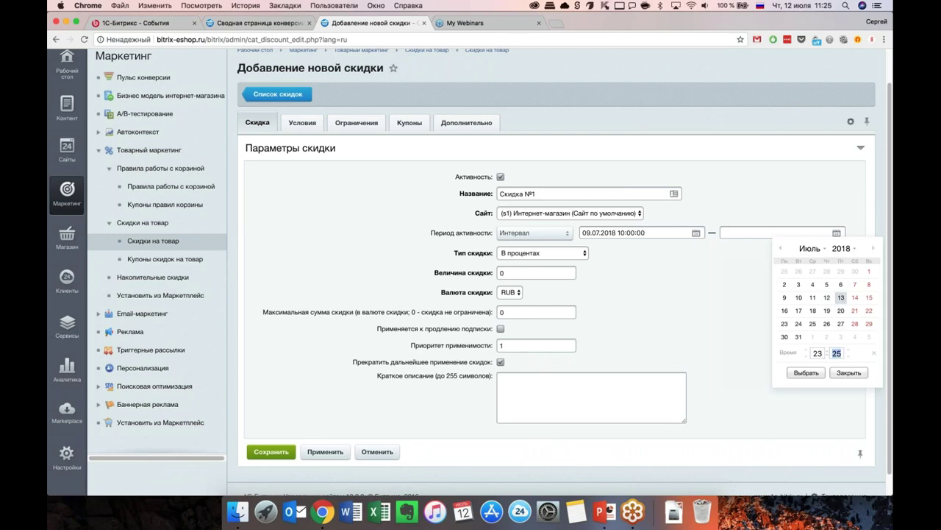
pyautogui.write('59')
pyautogui.click(808, 372)
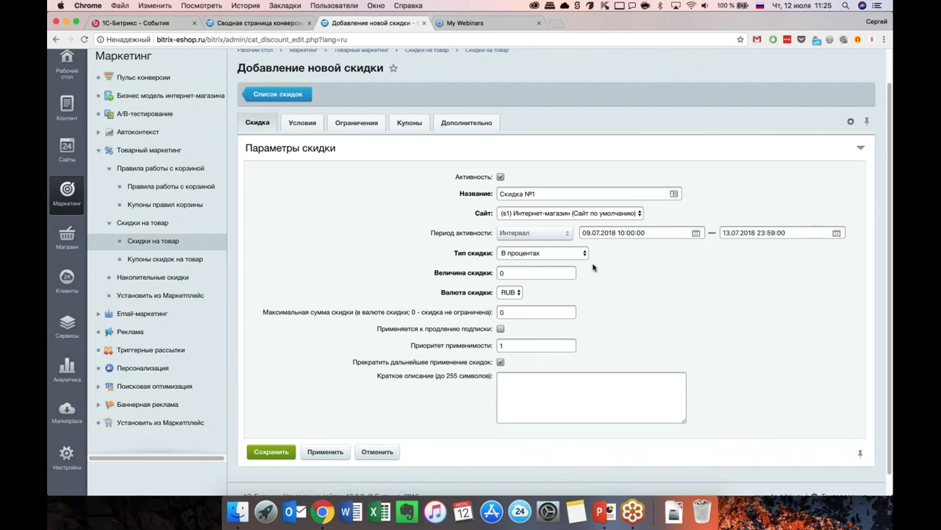
# Step: Try the discount types "Фиксированная сумма" and "Установить цену на товар" for the new discount
pyautogui.click(568, 257)
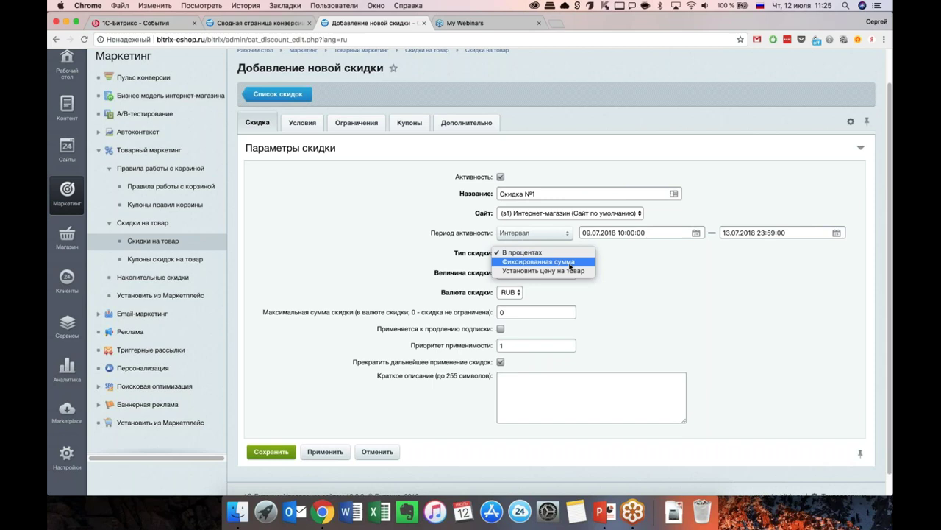
pyautogui.click(570, 264)
pyautogui.click(562, 257)
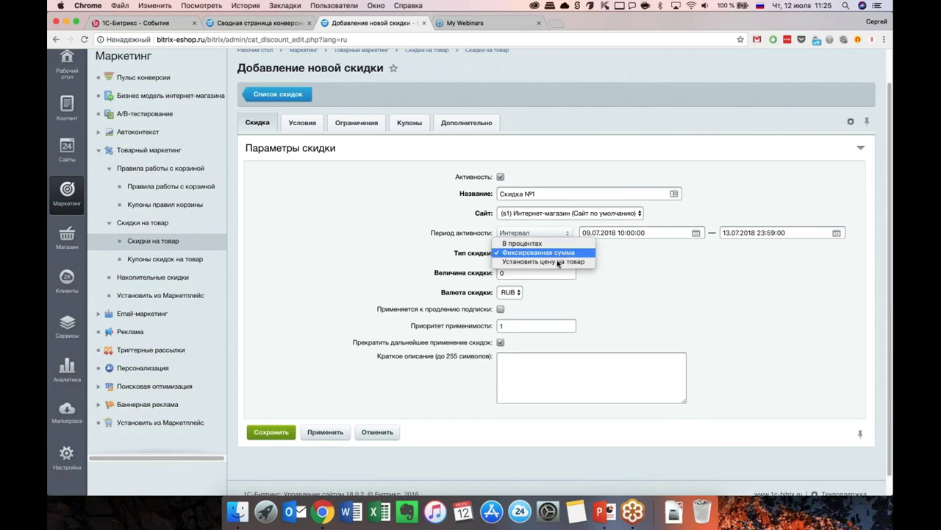
pyautogui.click(558, 263)
pyautogui.click(558, 254)
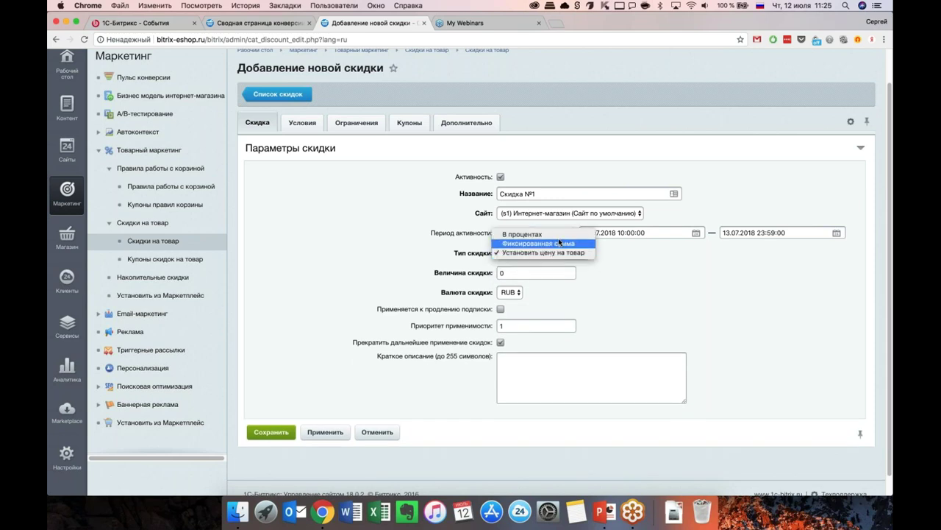
pyautogui.click(556, 243)
# Step: Set the discount type to "В процентах" with a value of 10 and a maximum discount sum of 1000
pyautogui.click(558, 254)
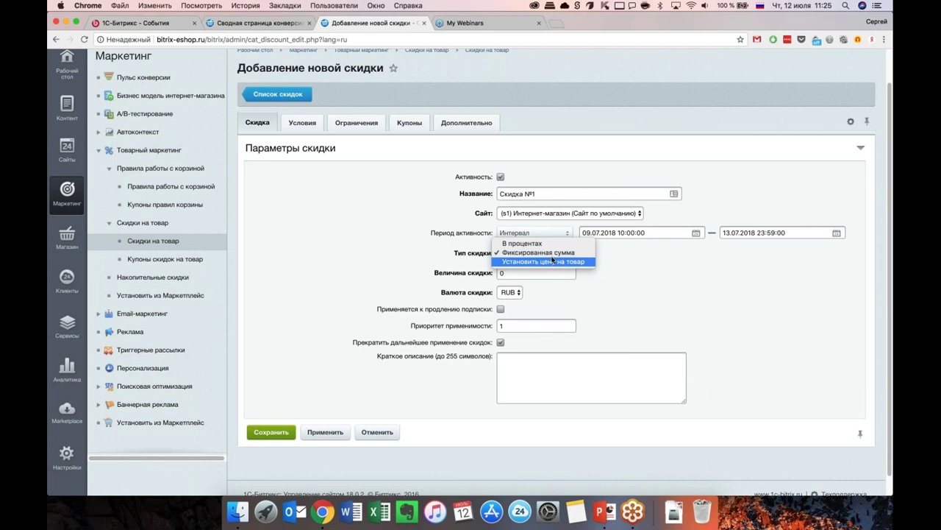
pyautogui.click(552, 244)
pyautogui.press('Tab')
pyautogui.write('10')
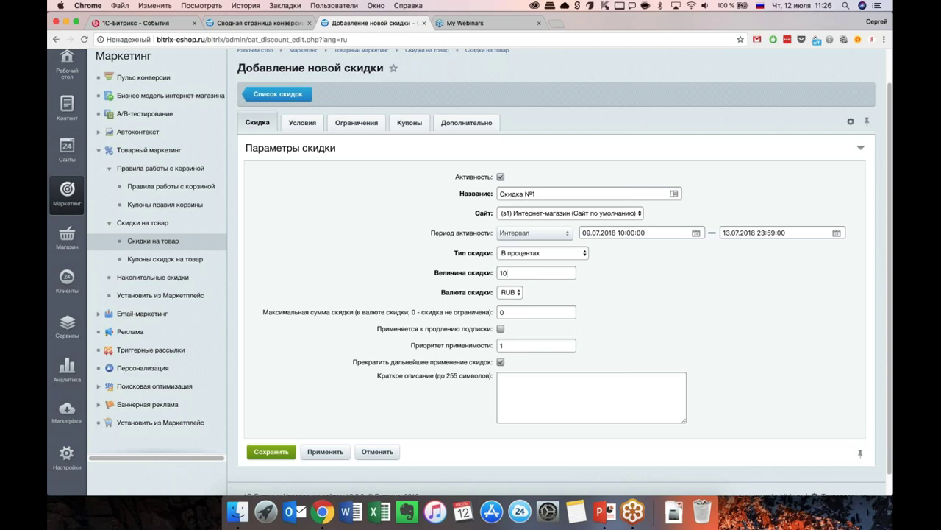
pyautogui.doubleClick(521, 314)
pyautogui.write('1000')
# Step: Disable "Прекратить дальнейшее применение скидок" and change the discount's "Приоритет применимости" value
pyautogui.click(507, 345)
pyautogui.click(512, 345)
pyautogui.doubleClick(515, 345)
pyautogui.write('1')
pyautogui.doubleClick(509, 345)
pyautogui.click(501, 362)
pyautogui.click(504, 360)
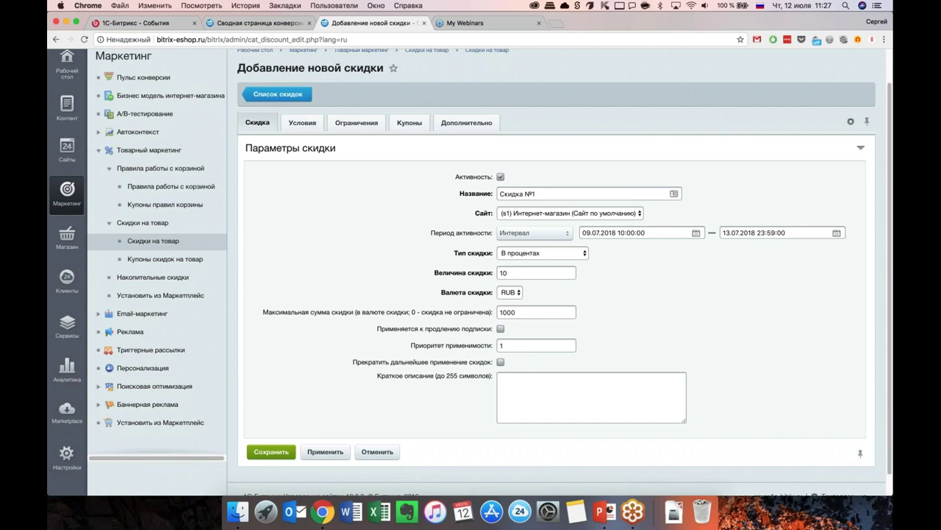
pyautogui.click(515, 347)
pyautogui.write('0')
# Step: Add a discount condition requiring the "Инфоблок" field to equal "Одежда"
pyautogui.click(302, 125)
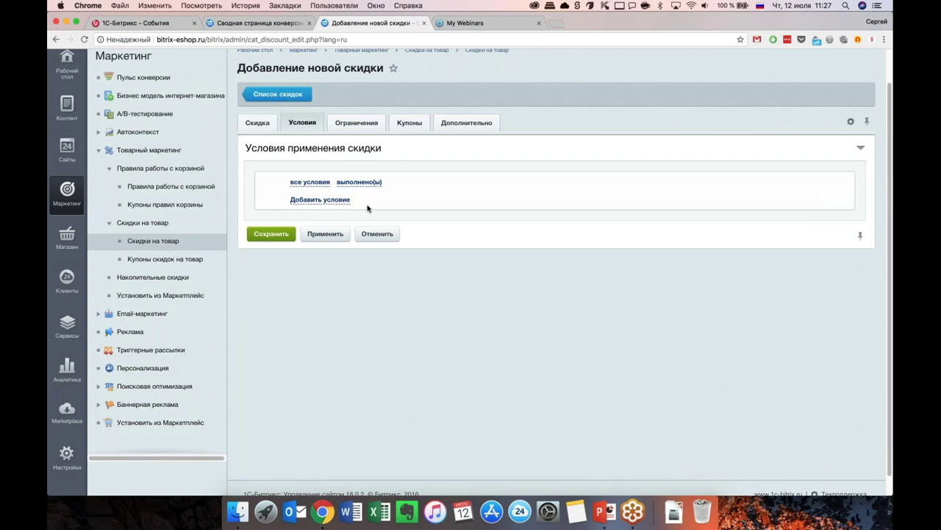
pyautogui.click(344, 200)
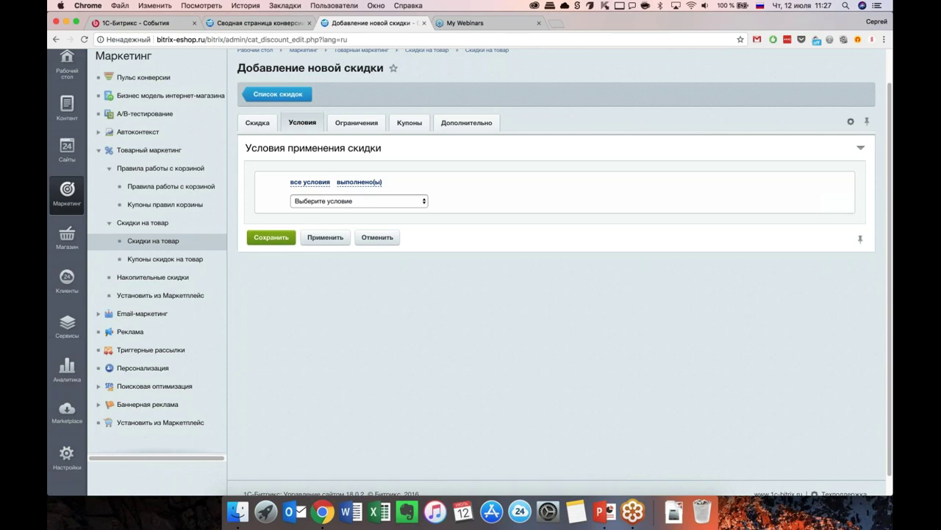
pyautogui.click(358, 205)
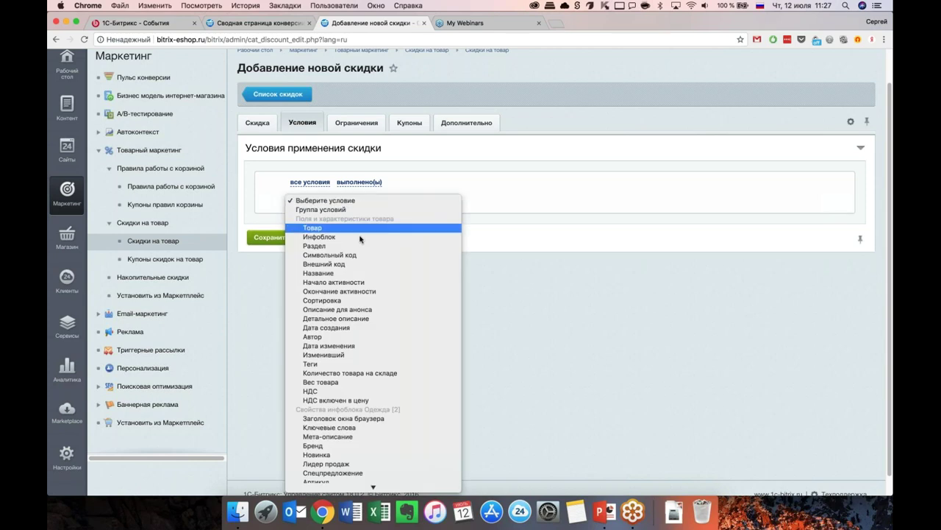
pyautogui.scroll(-3, 387, 318)
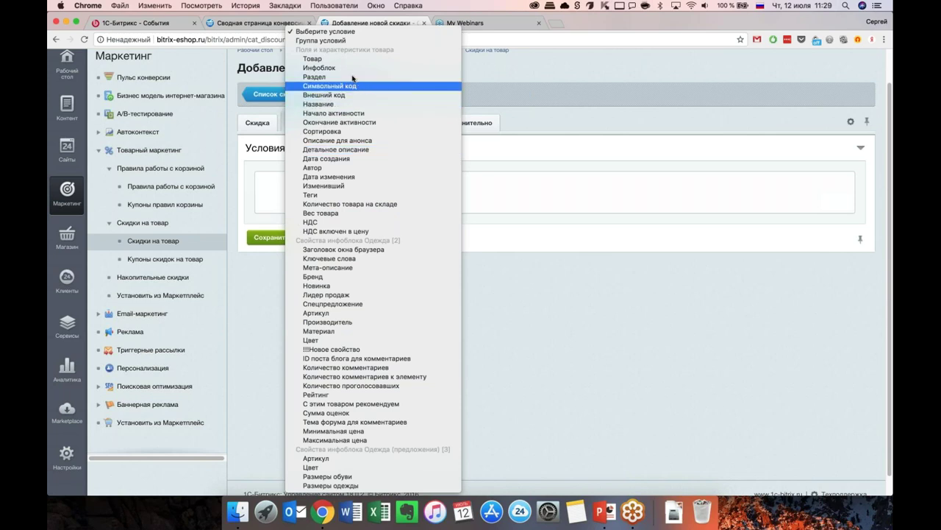
pyautogui.click(318, 68)
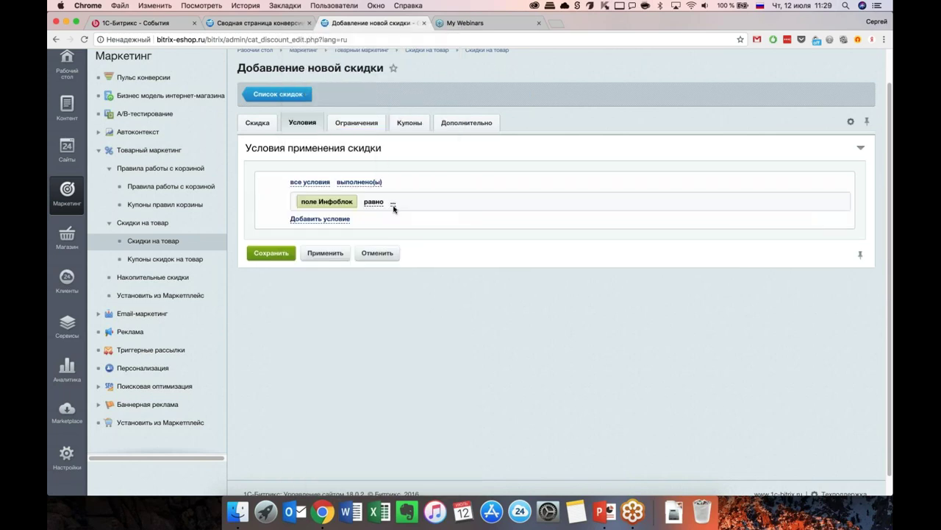
pyautogui.click(392, 206)
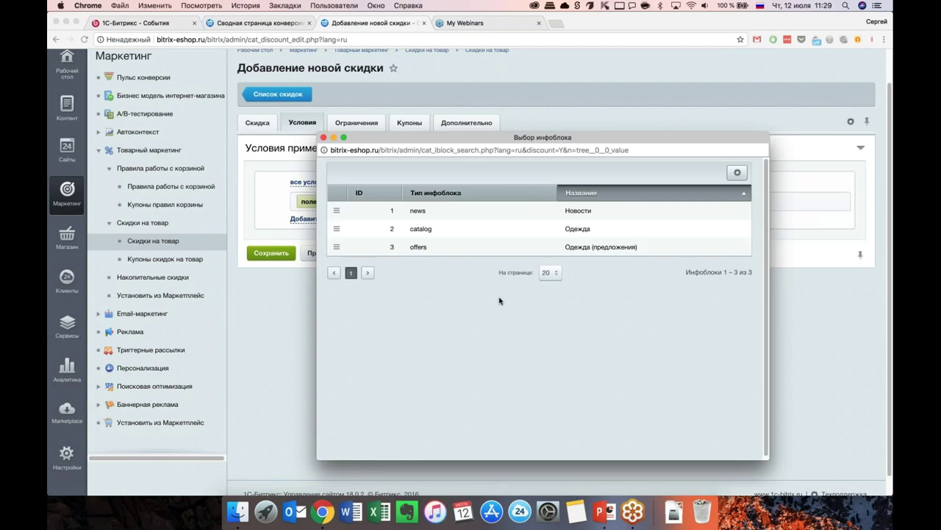
pyautogui.click(631, 246)
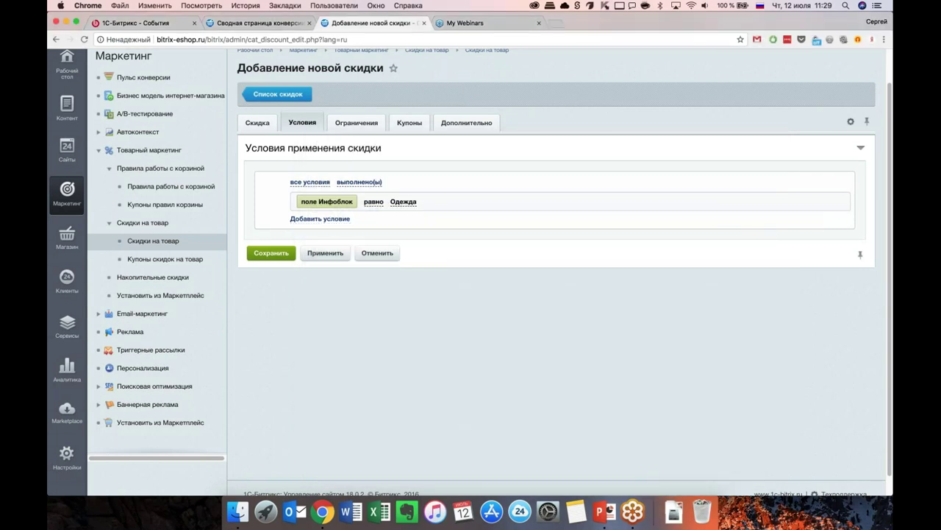
# Step: Add a "Раздел" condition to the discount and remove the "Инфоблок" condition
pyautogui.click(327, 218)
pyautogui.click(342, 220)
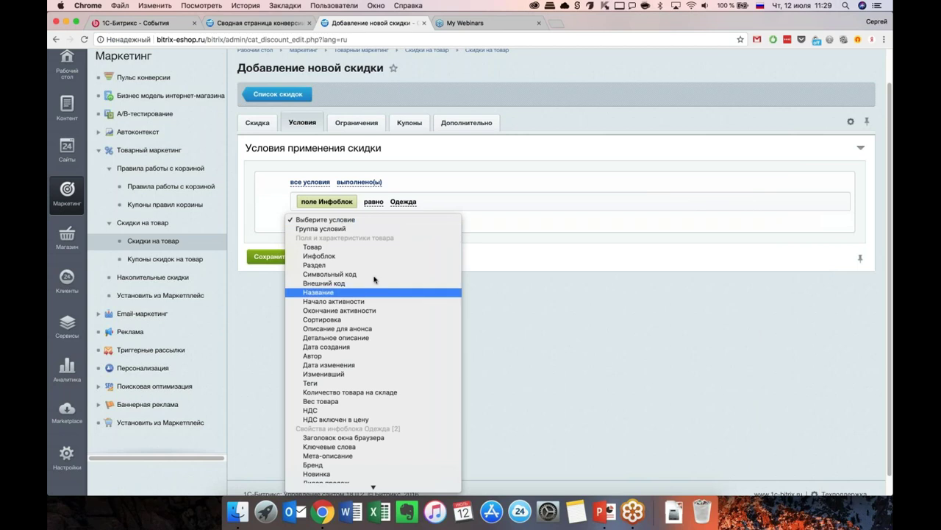
pyautogui.click(345, 265)
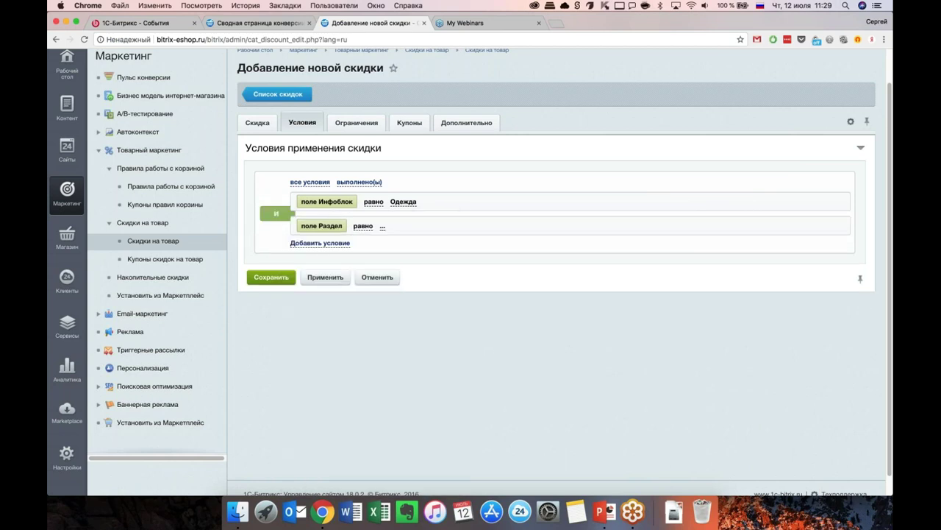
pyautogui.click(845, 201)
# Step: Filter the section search for the "Раздел" condition by the "Каталоги [catalog]" type and the "Одежда [2]" infoblock
pyautogui.click(382, 203)
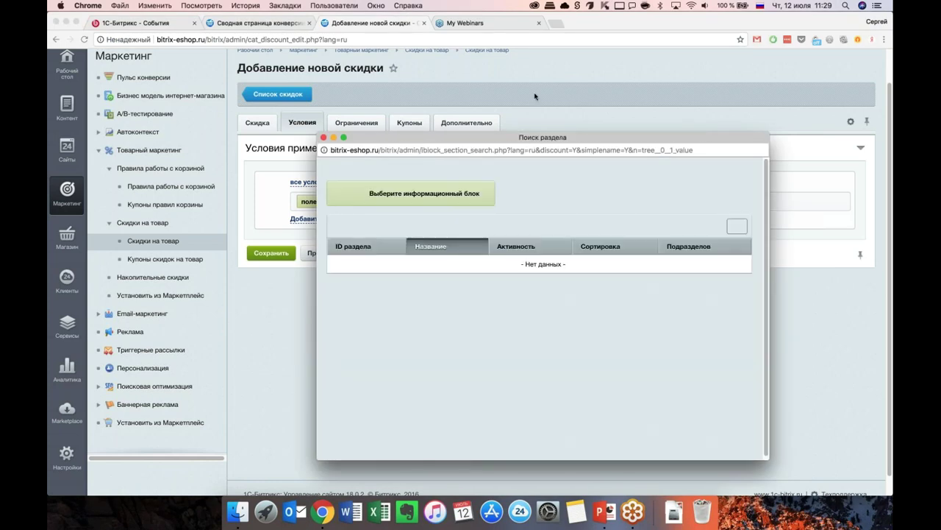
pyautogui.click(522, 152)
pyautogui.click(510, 161)
pyautogui.click(590, 153)
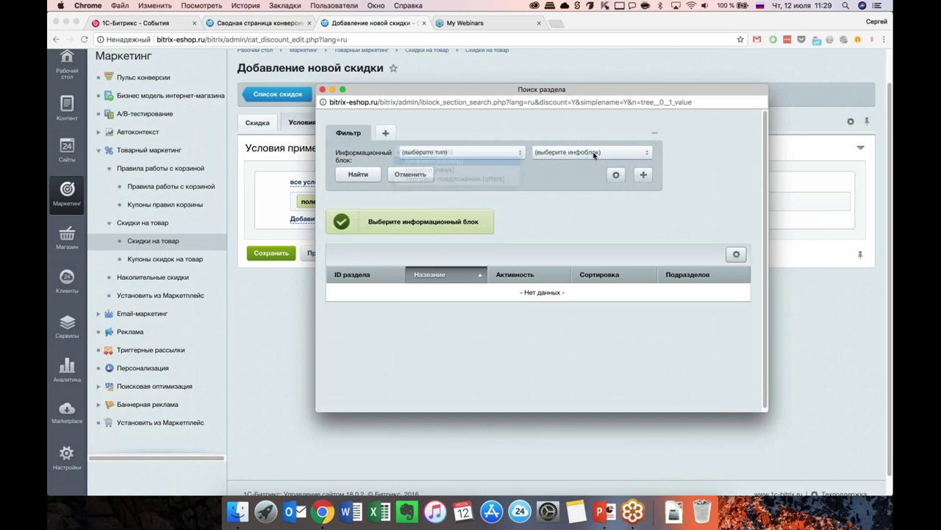
pyautogui.click(589, 160)
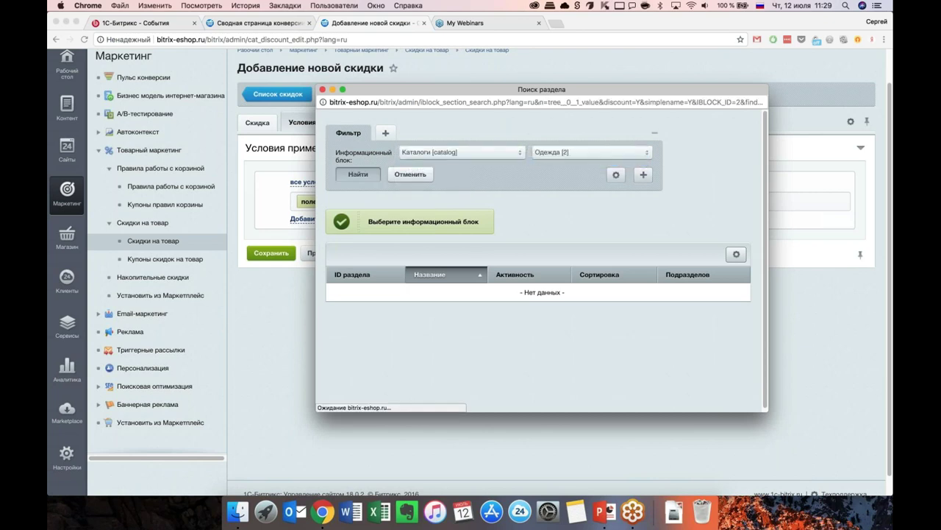
# Step: Choose the "Платья" section (ID 7) as the value of the "Раздел" condition and apply the discount without leaving its form
pyautogui.scroll(-5, 567, 273)
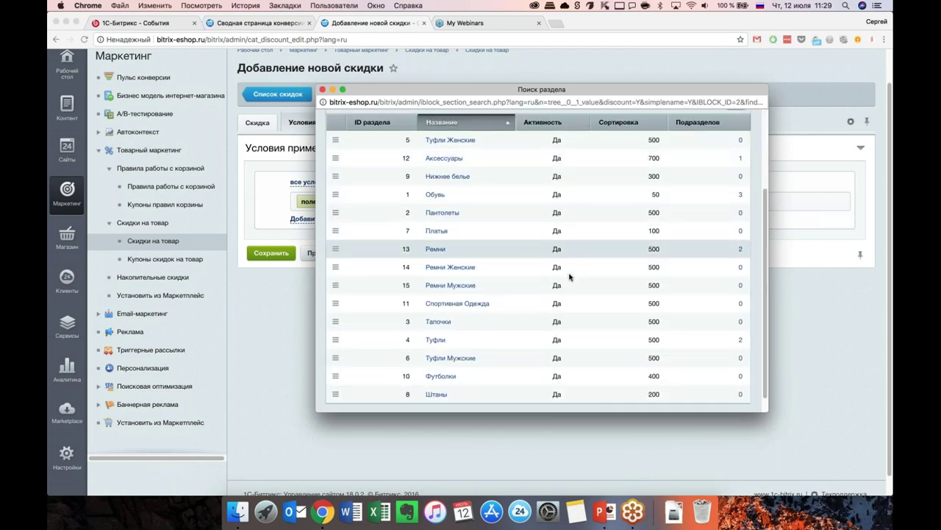
pyautogui.click(447, 230)
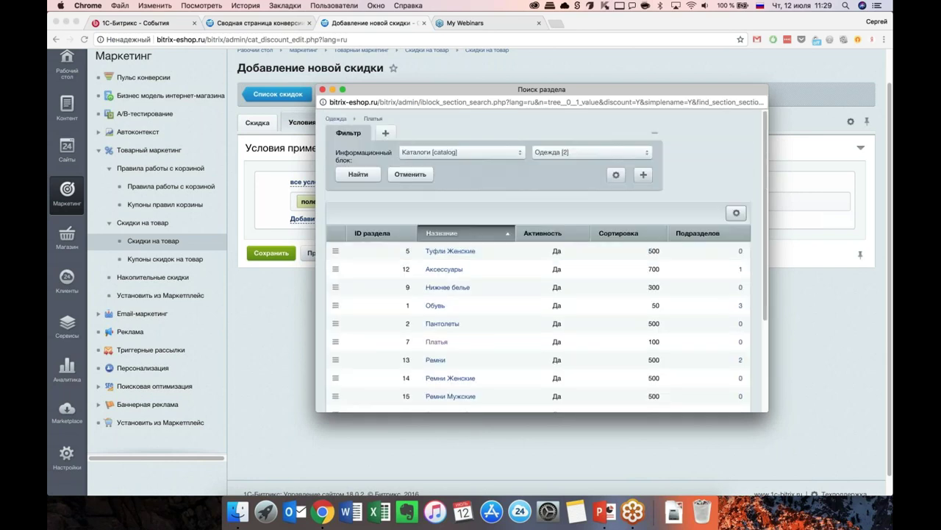
pyautogui.scroll(-3, 515, 294)
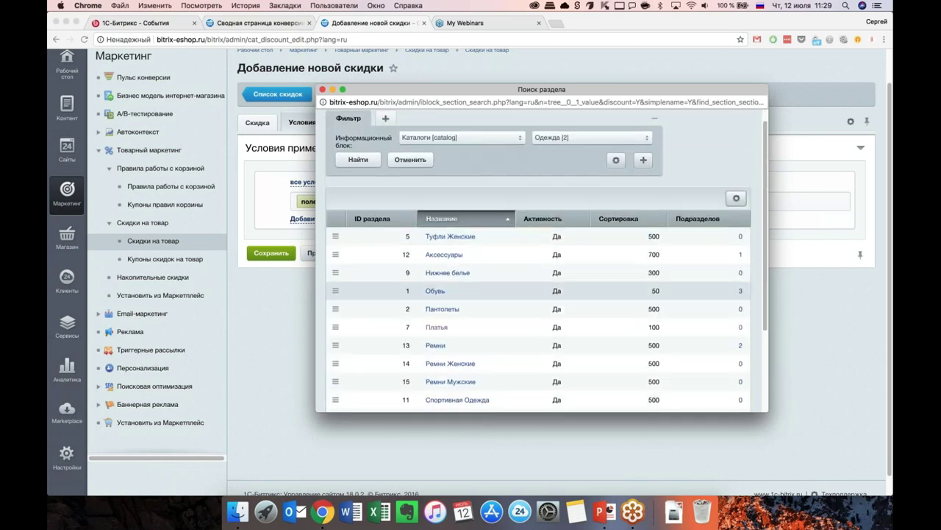
pyautogui.click(494, 300)
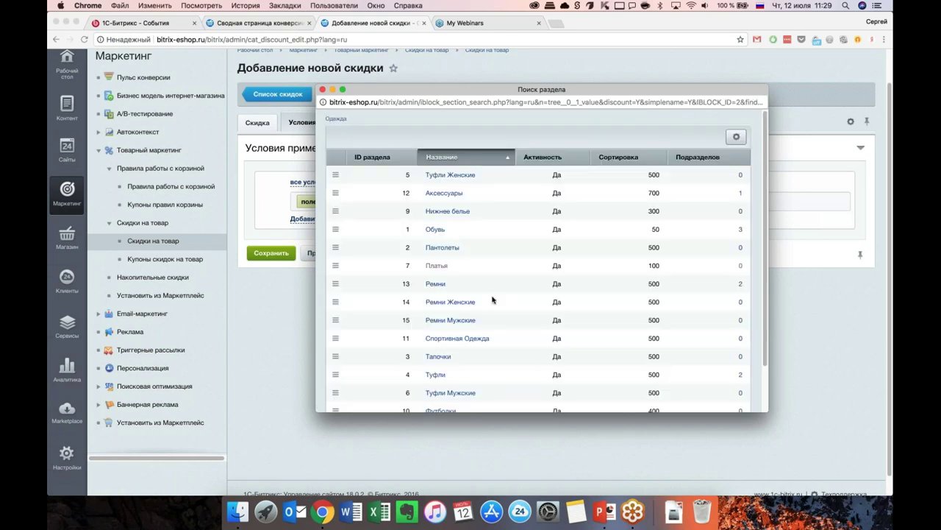
pyautogui.scroll(-1, 494, 300)
pyautogui.click(336, 230)
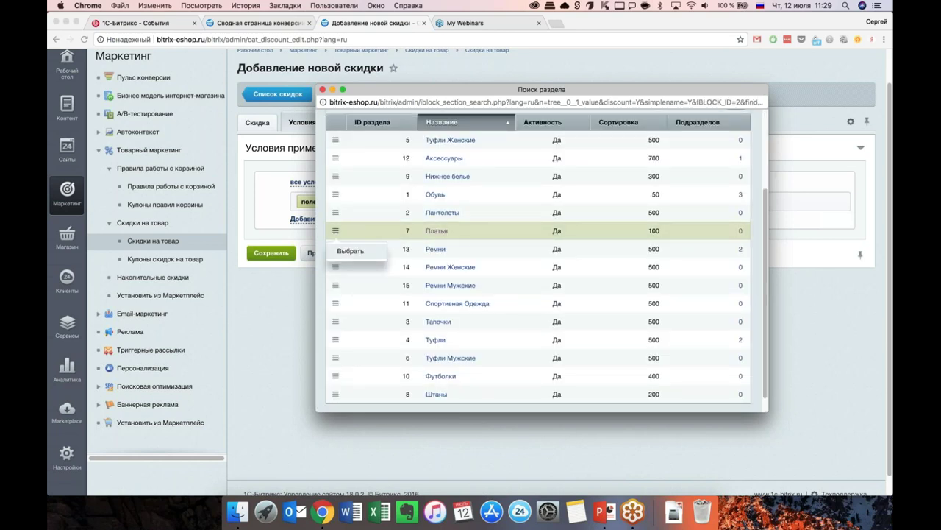
pyautogui.click(349, 253)
pyautogui.click(325, 253)
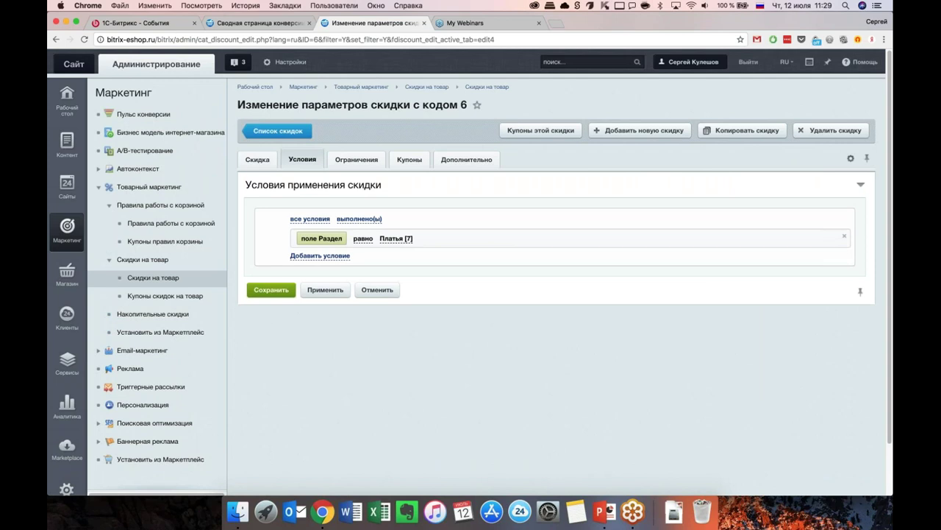
# Step: Add a condition requiring the "Размеры одежды" property of the "Одежда (предложения) [3]" infoblock to equal S
pyautogui.click(344, 256)
pyautogui.click(355, 259)
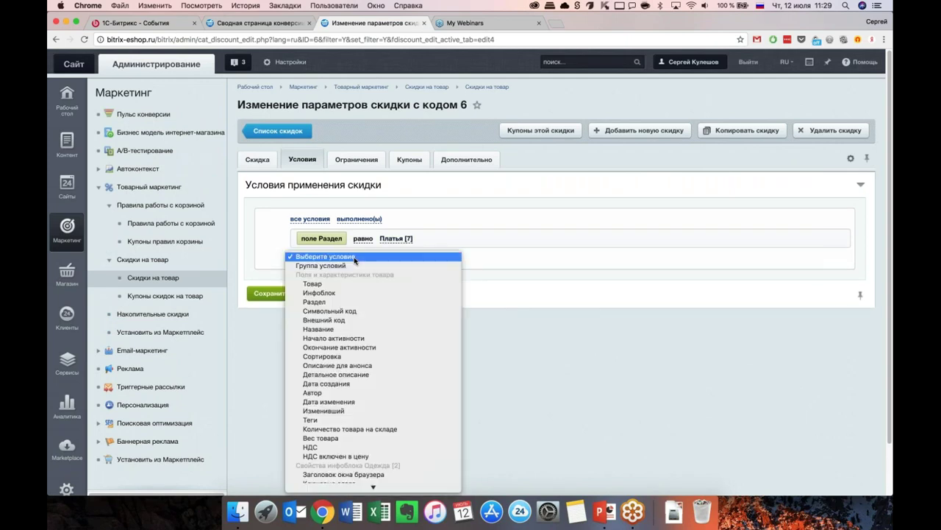
pyautogui.scroll(-5, 366, 390)
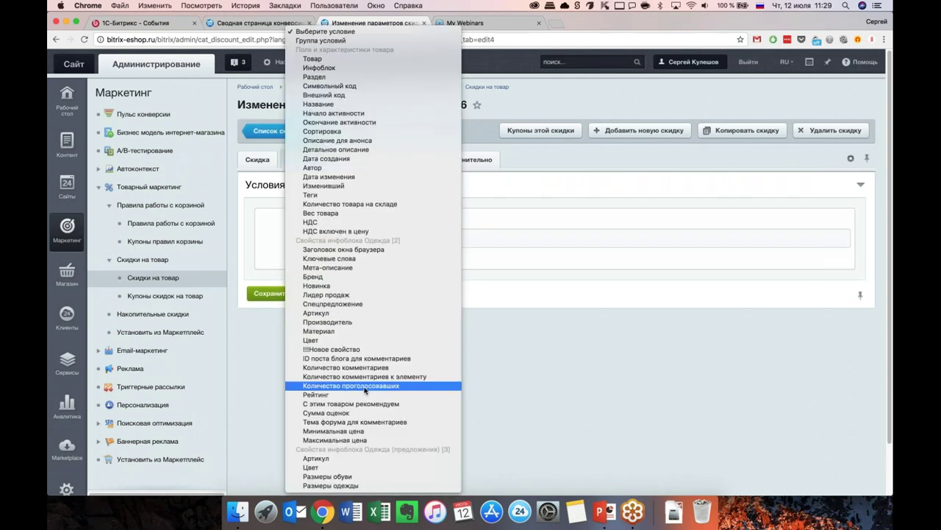
pyautogui.click(351, 486)
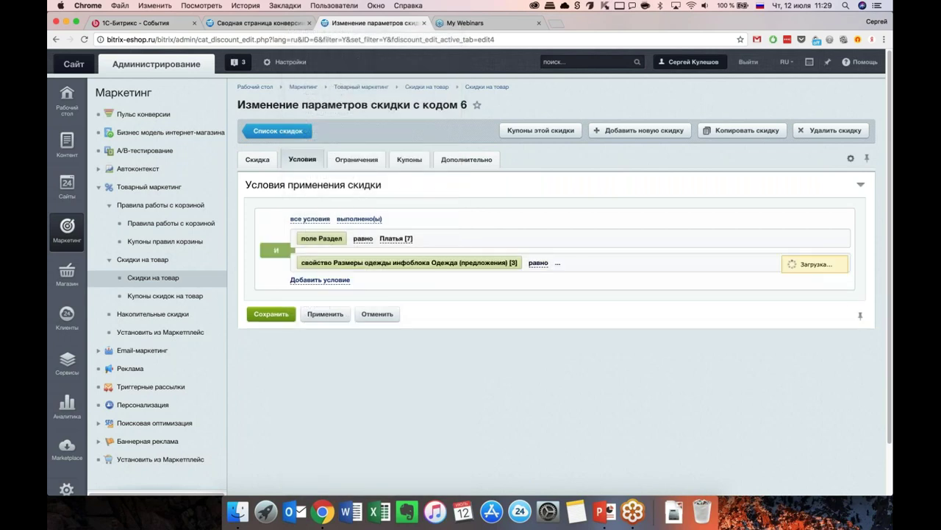
pyautogui.click(568, 263)
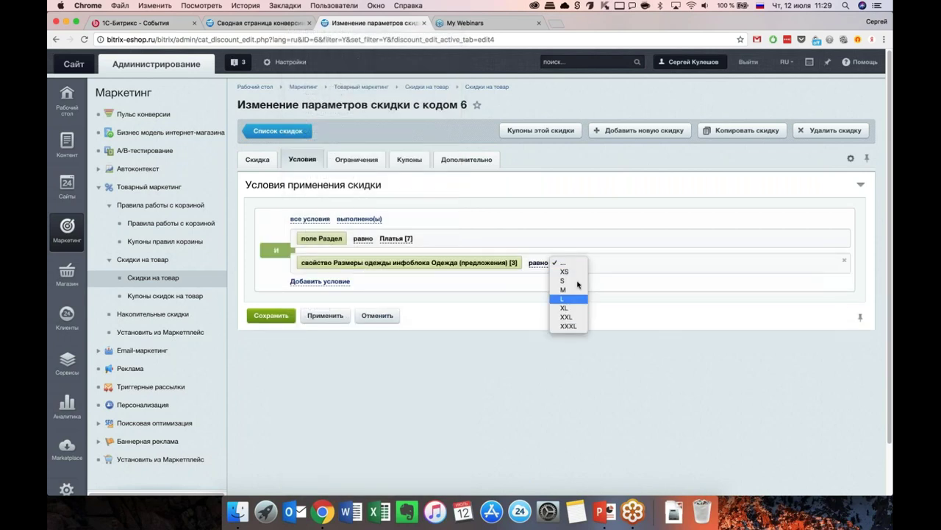
pyautogui.click(573, 255)
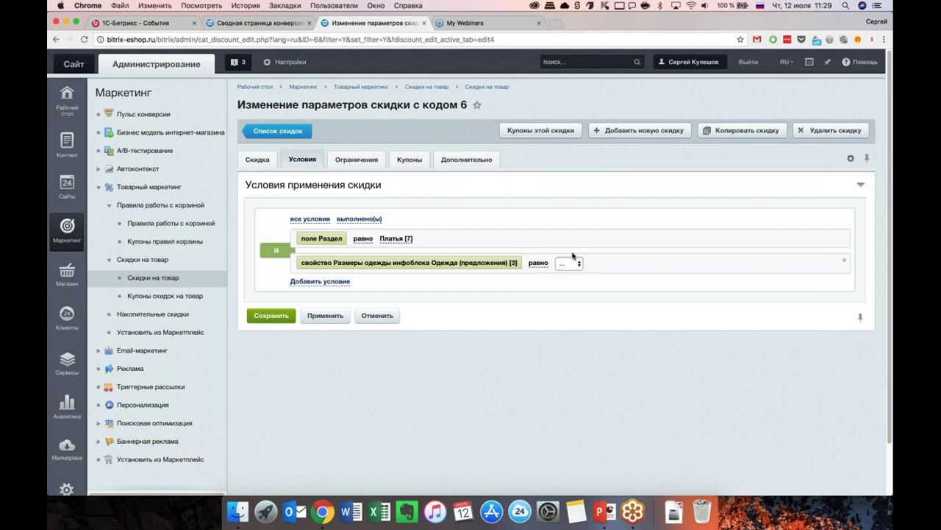
pyautogui.click(570, 262)
pyautogui.click(576, 221)
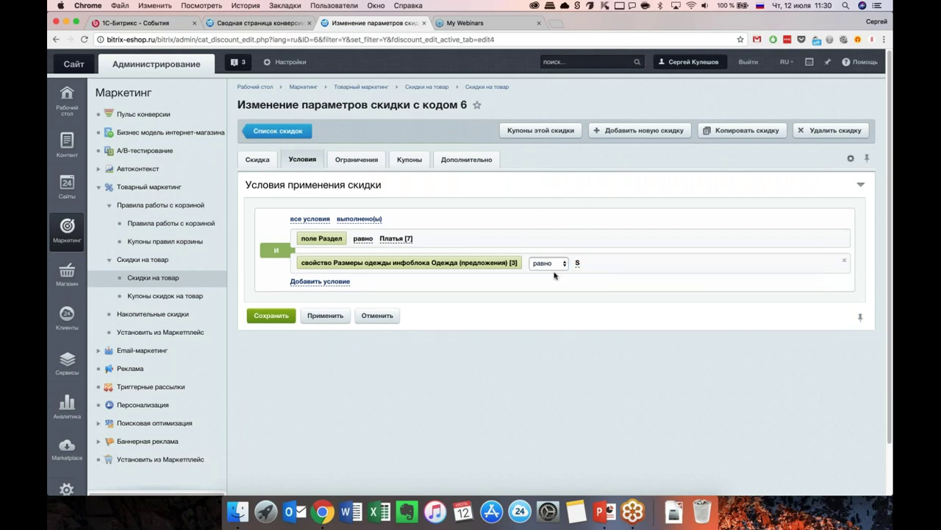
pyautogui.click(553, 264)
pyautogui.click(551, 309)
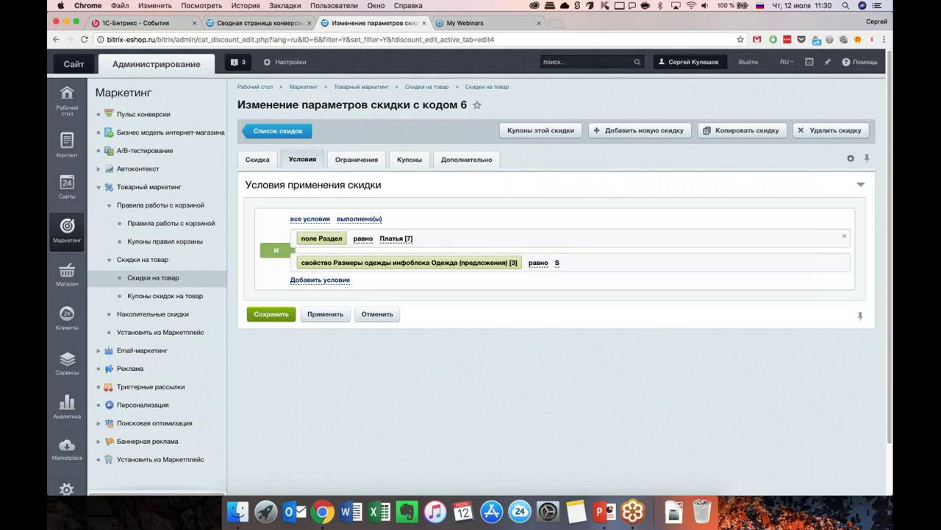
# Step: Cycle the logical operator joining the two discount conditions through its variants, including "ИЛИ НЕ", and return it to "И"
pyautogui.click(276, 251)
pyautogui.click(276, 251)
pyautogui.click(277, 252)
pyautogui.click(277, 254)
pyautogui.click(277, 254)
pyautogui.click(278, 256)
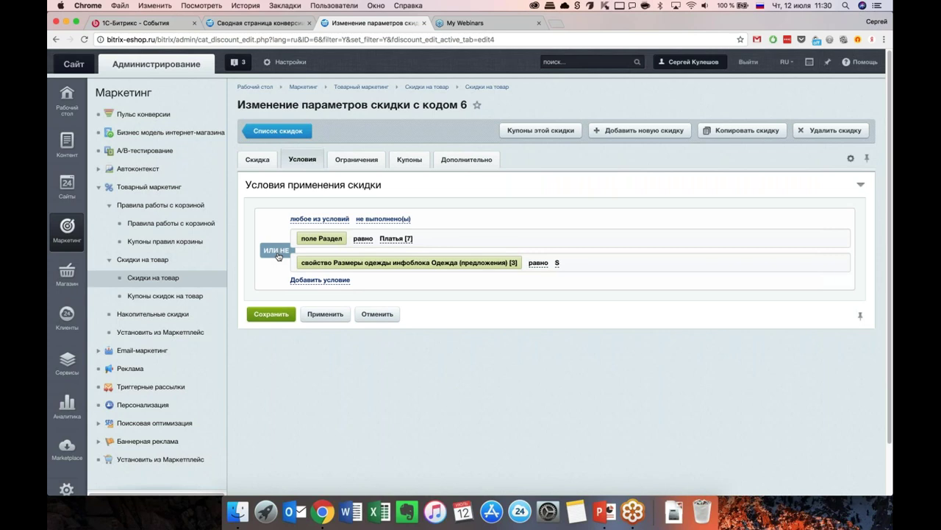
pyautogui.click(278, 256)
pyautogui.click(278, 253)
pyautogui.click(278, 253)
pyautogui.click(278, 253)
pyautogui.click(278, 253)
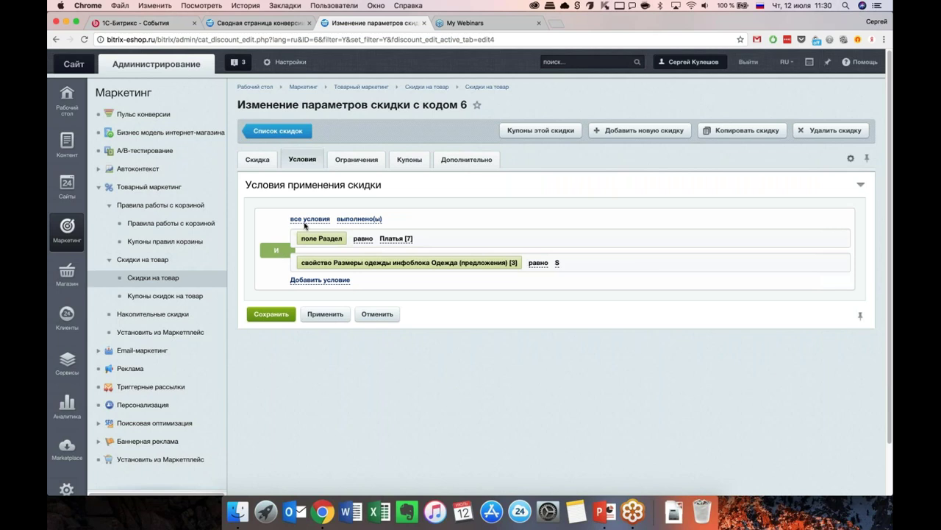
# Step: Try the "любое из условий" setting for the condition group, and restore "все условия" with "выполнено(ы)"
pyautogui.click(359, 219)
pyautogui.click(324, 220)
pyautogui.click(363, 220)
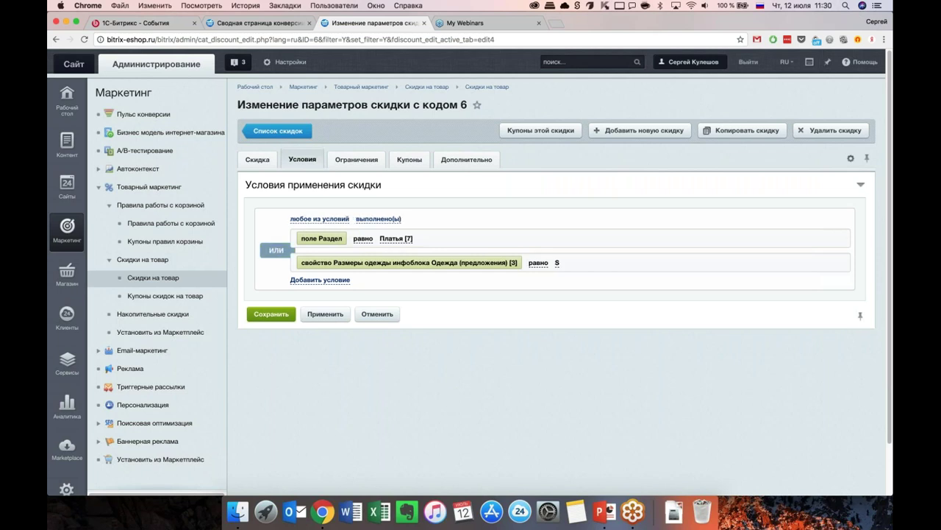
pyautogui.click(278, 253)
pyautogui.click(277, 250)
pyautogui.click(277, 251)
pyautogui.click(277, 251)
pyautogui.click(277, 250)
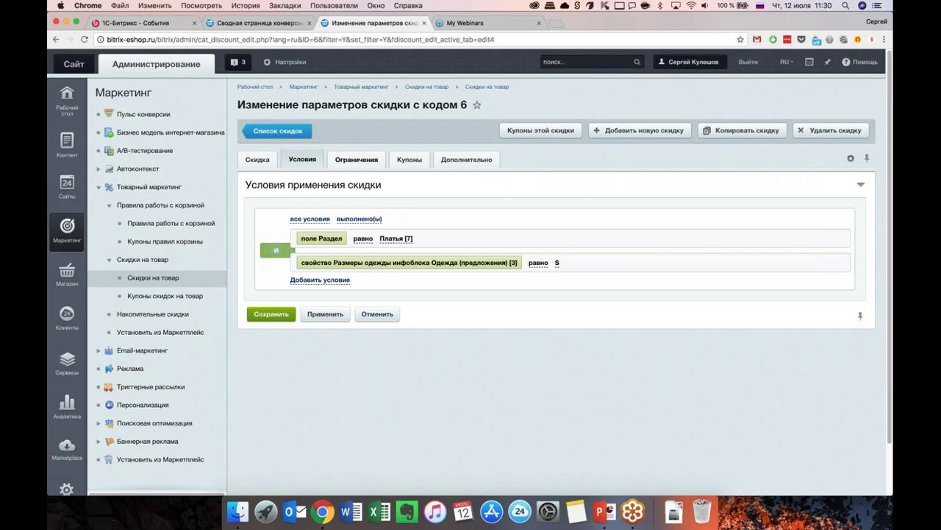
# Step: Limit the discount to the "Все пользователи (в том числе неавторизованные)" group and the price types "BASE (Розничная цена)" and "new (Новый тип)"
pyautogui.click(357, 158)
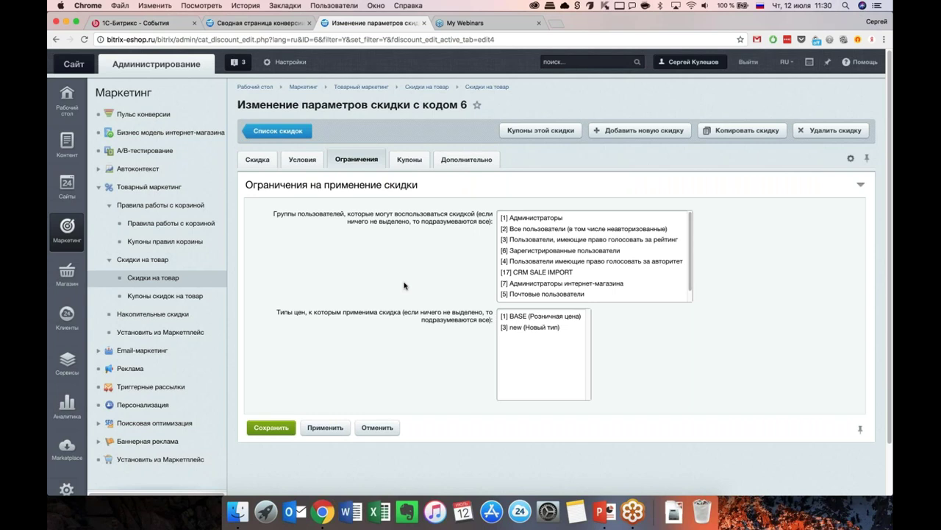
pyautogui.click(611, 251)
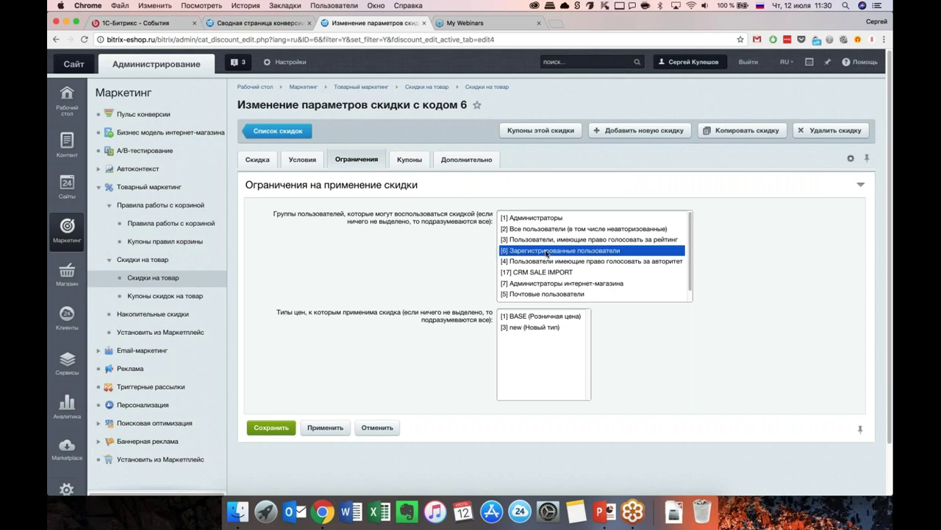
pyautogui.scroll(-1, 576, 281)
pyautogui.scroll(1, 576, 282)
pyautogui.press('Up')
pyautogui.press('Up')
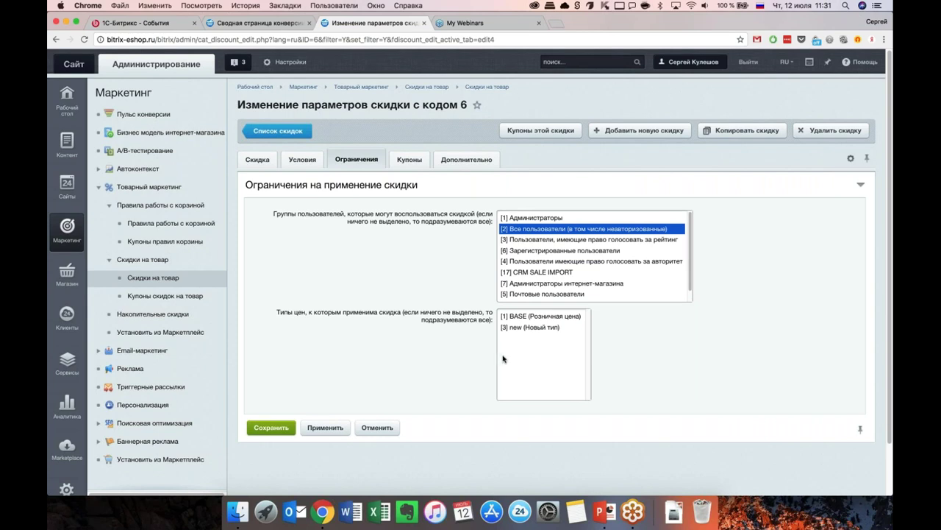
pyautogui.click(550, 318)
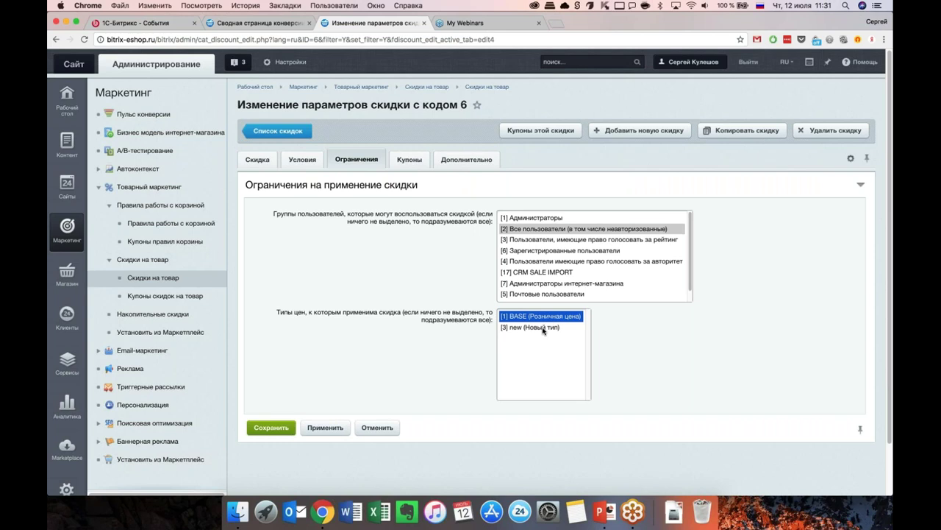
pyautogui.keyDown('super'); pyautogui.click(544, 327); pyautogui.keyUp('super')
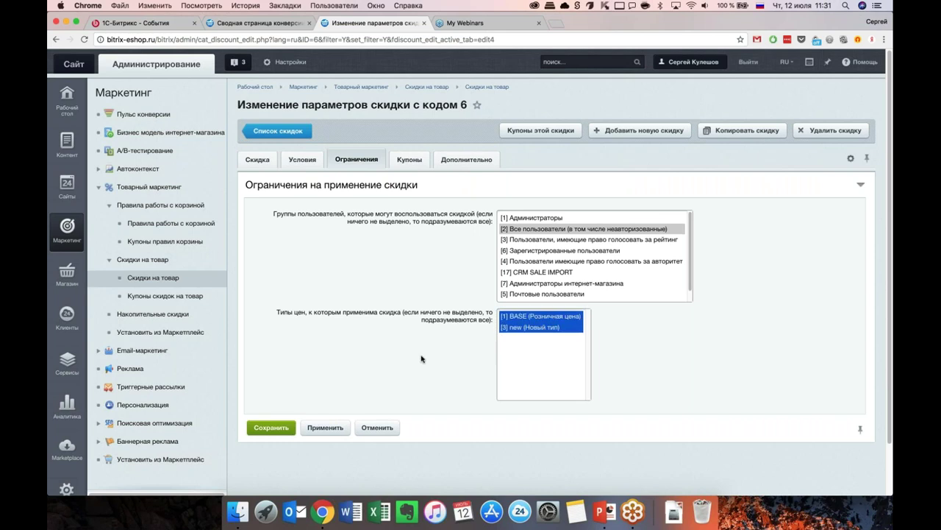
# Step: Review the discount's coupon, additional and main parameters, and save the discount
pyautogui.click(414, 161)
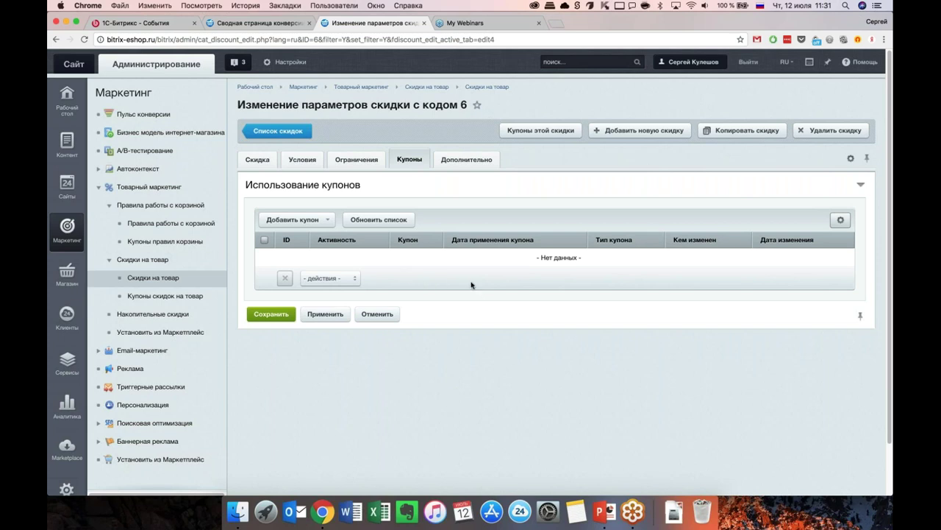
pyautogui.click(475, 157)
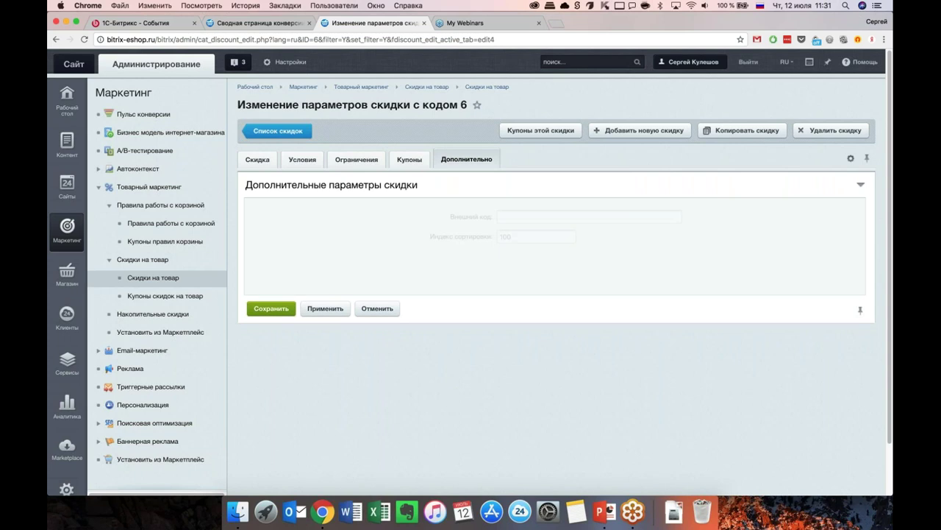
pyautogui.click(257, 159)
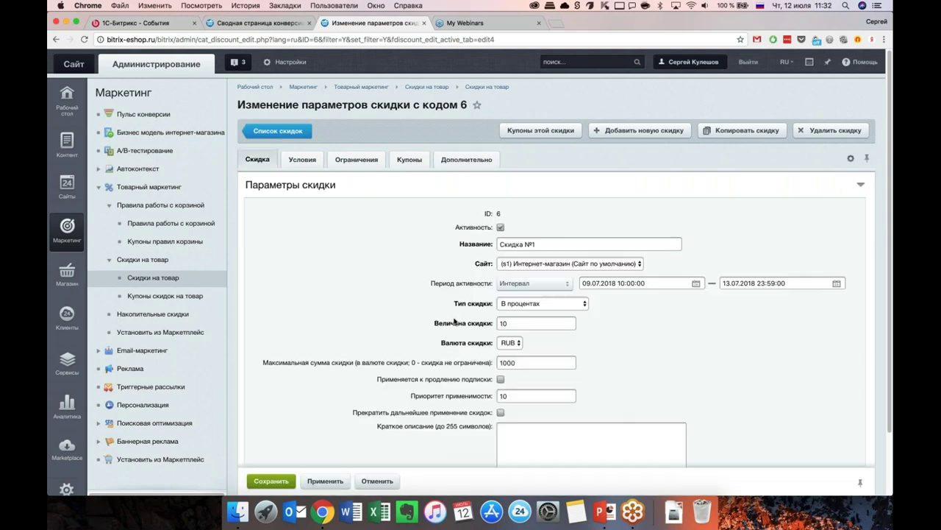
pyautogui.scroll(-2, 455, 321)
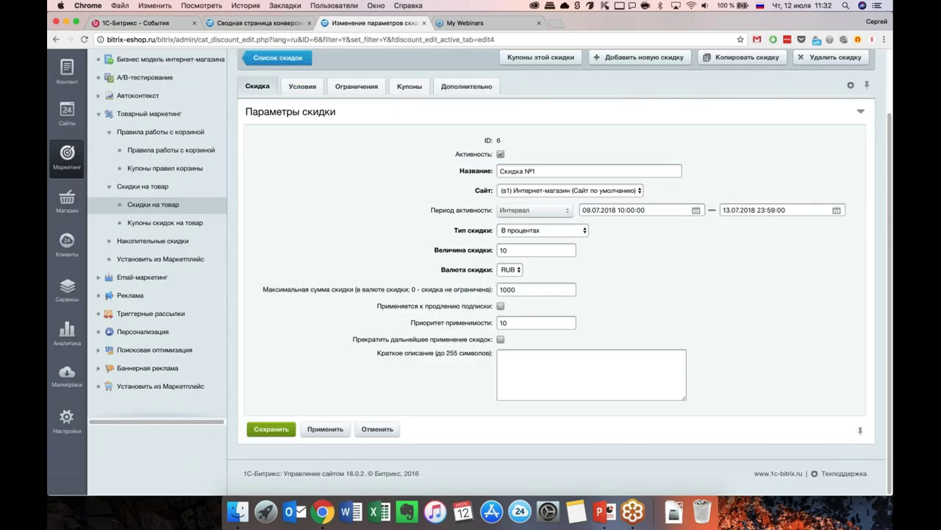
pyautogui.click(271, 429)
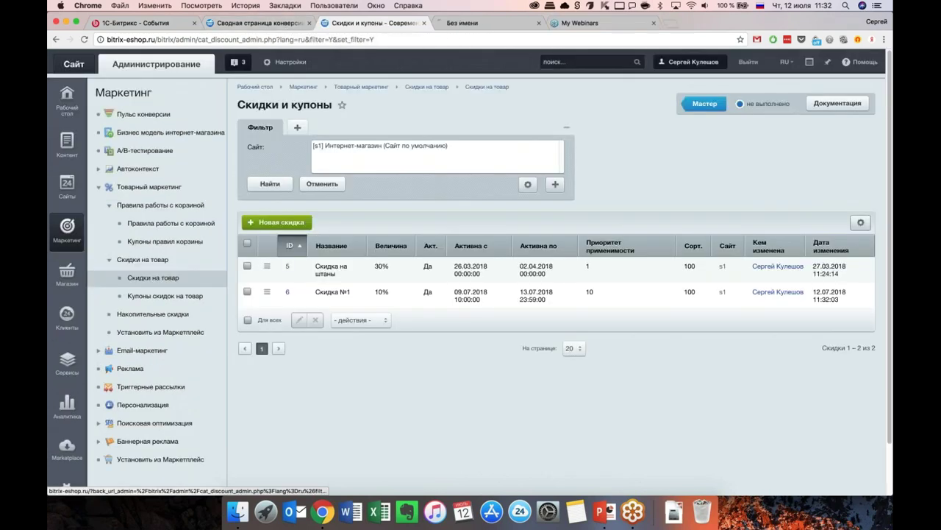
# Step: Open the "Платья" catalog section on the public site, reset its cache and check the dress prices
pyautogui.click(487, 24)
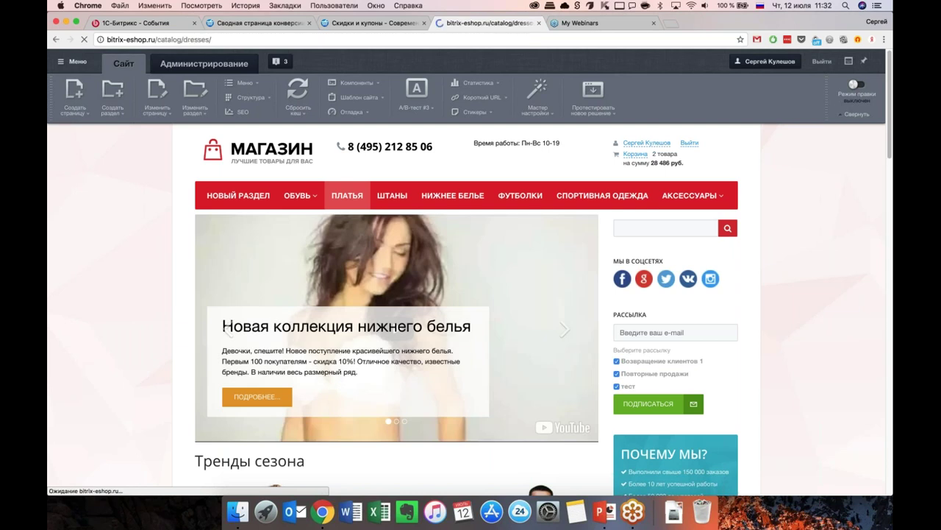
pyautogui.scroll(-2, 165, 373)
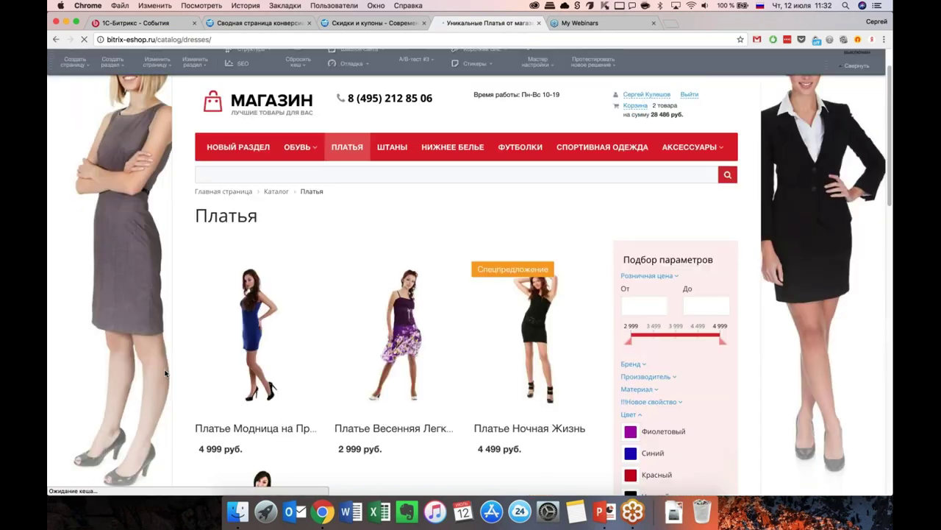
pyautogui.scroll(-5, 165, 374)
pyautogui.scroll(6, 195, 309)
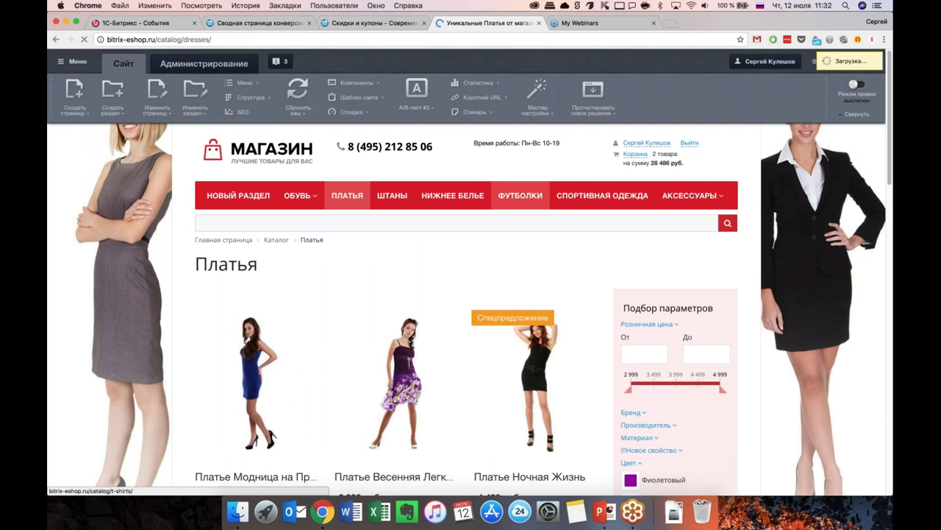
pyautogui.scroll(-3, 563, 322)
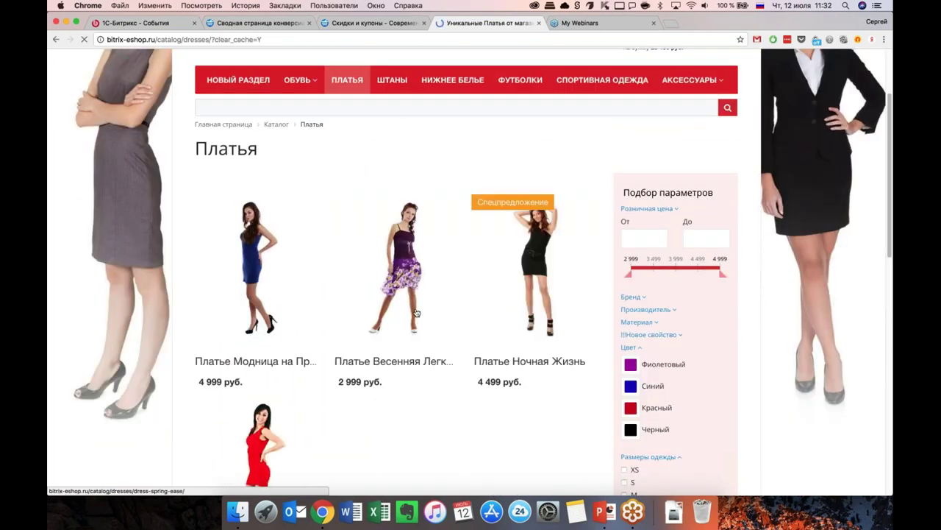
pyautogui.scroll(-4, 416, 314)
pyautogui.moveTo(369, 199)
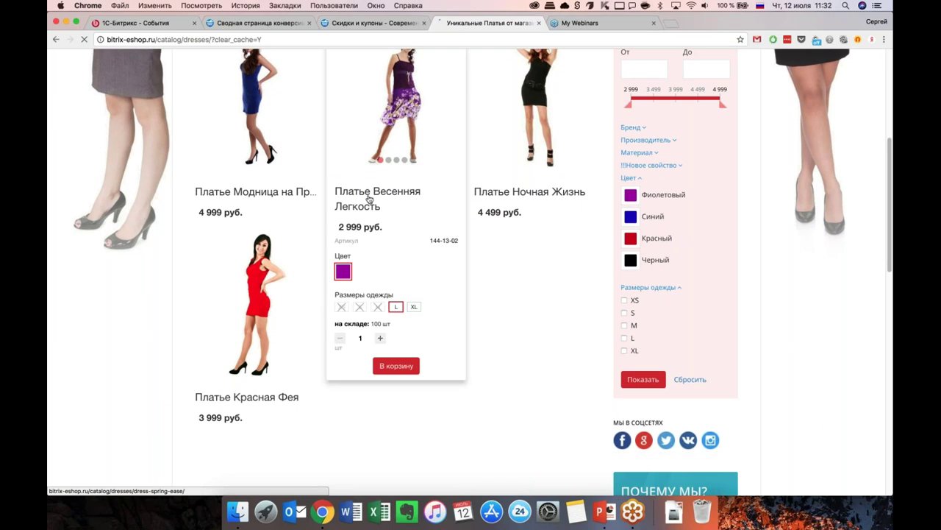
# Step: Check the price on the "Платье Весенняя Легкость" product page and return to the discount list
pyautogui.click(369, 198)
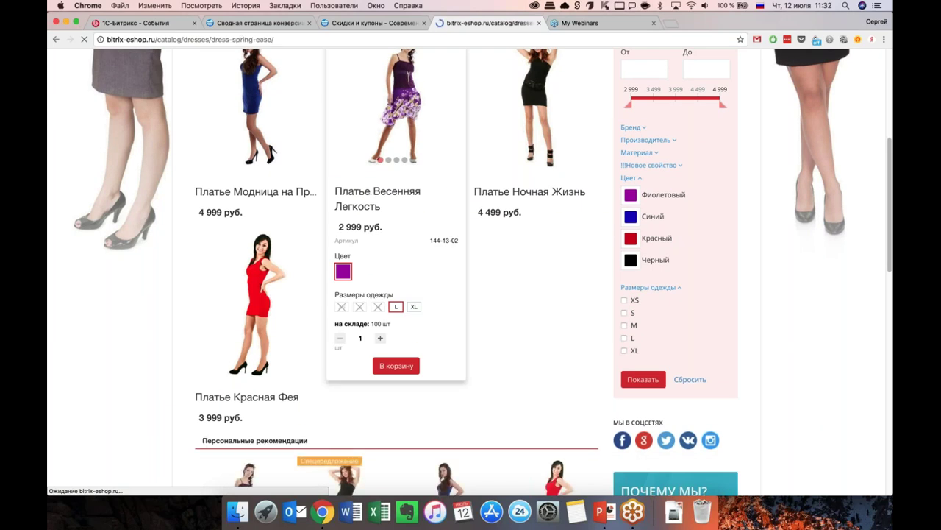
pyautogui.scroll(-2, 471, 294)
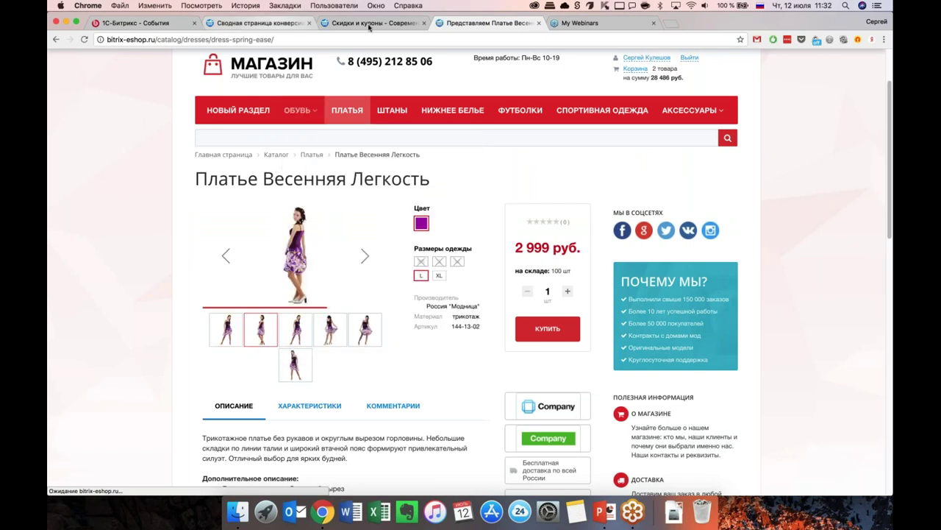
pyautogui.press('super+alt+Left')
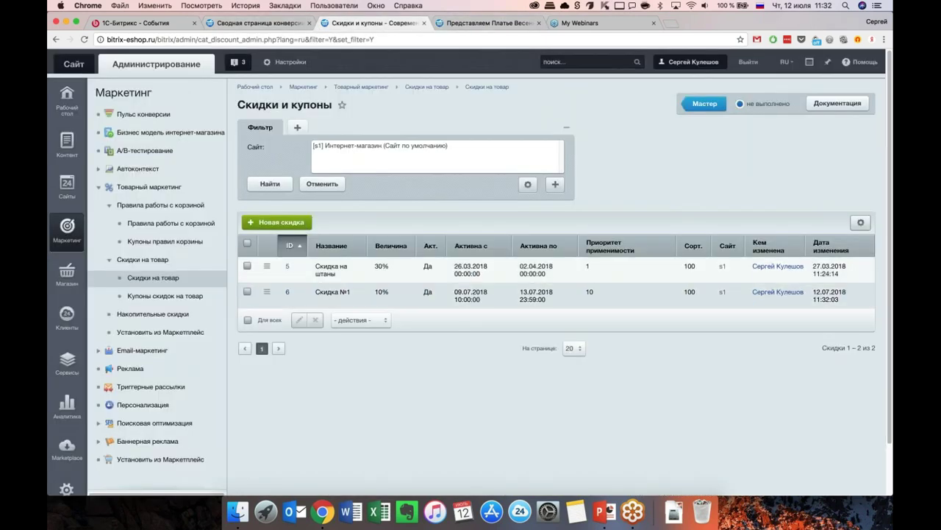
# Step: Remove the size condition from the discount "Скидка №1", keeping only the "Платья" section condition, and apply the change
pyautogui.press('super+r')
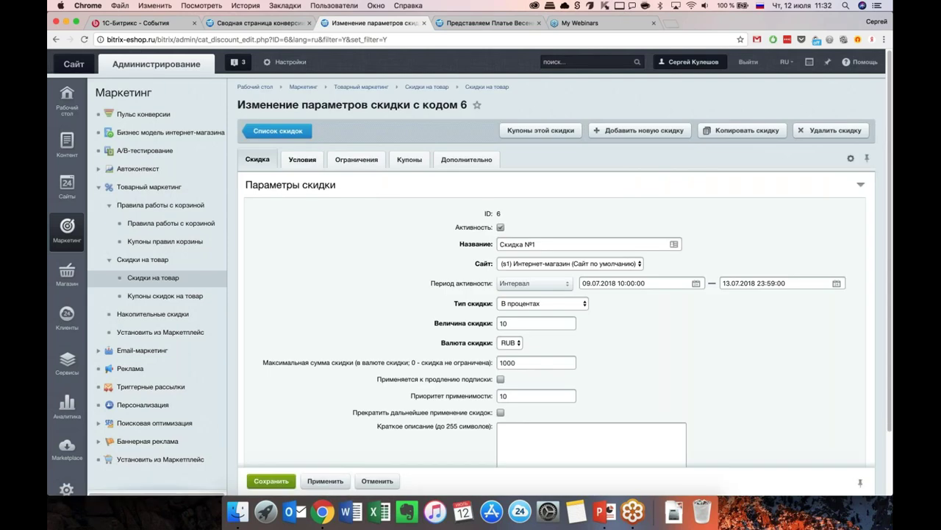
pyautogui.click(302, 159)
pyautogui.click(843, 260)
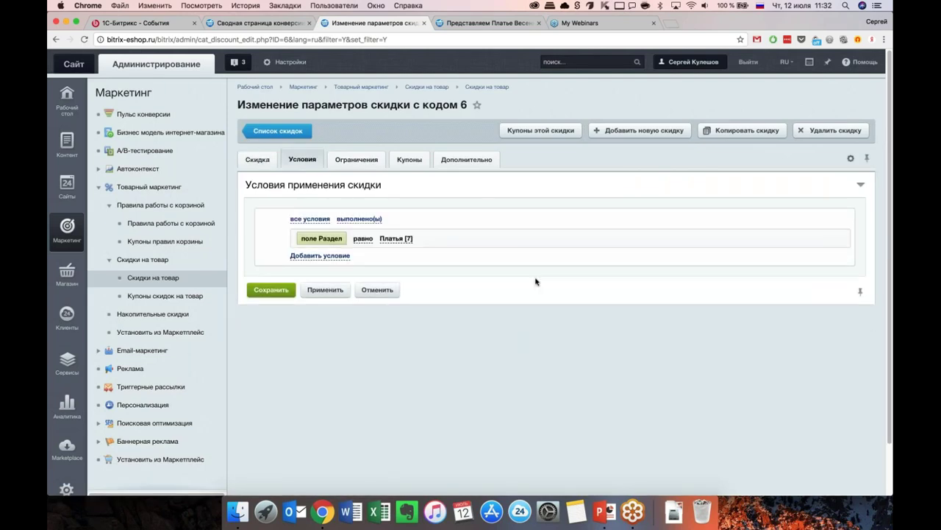
pyautogui.click(325, 289)
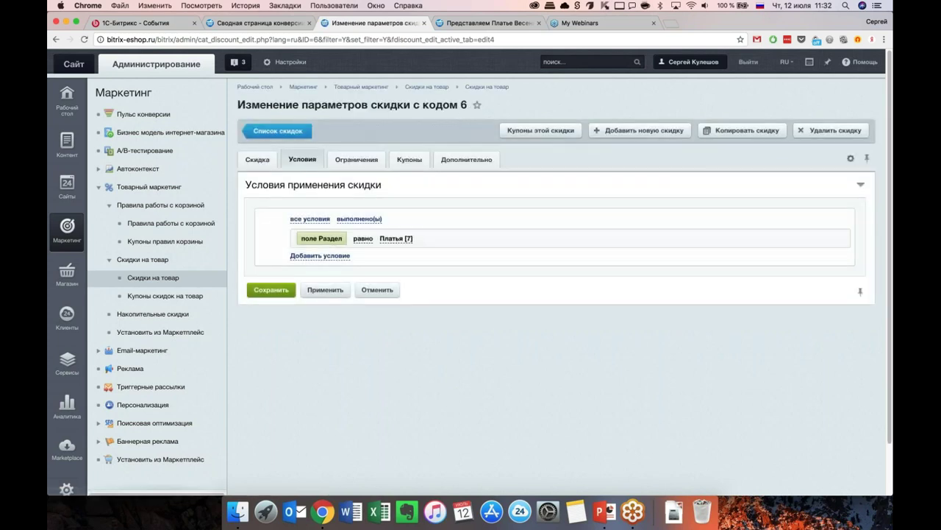
pyautogui.click(325, 290)
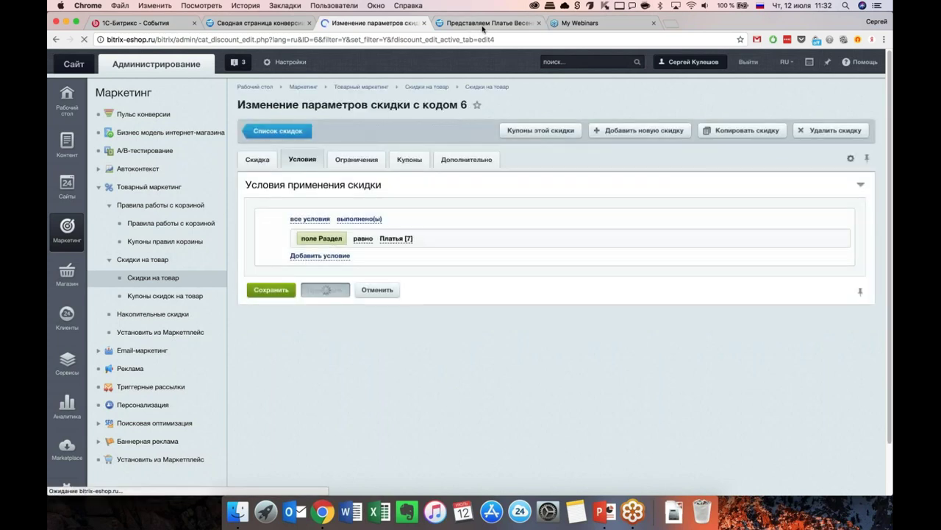
# Step: Return to the storefront's "Платья" catalog section with a cleared cache and check the discounts on all dresses and personal recommendations
pyautogui.hotkey('ctrl', 'Tab')
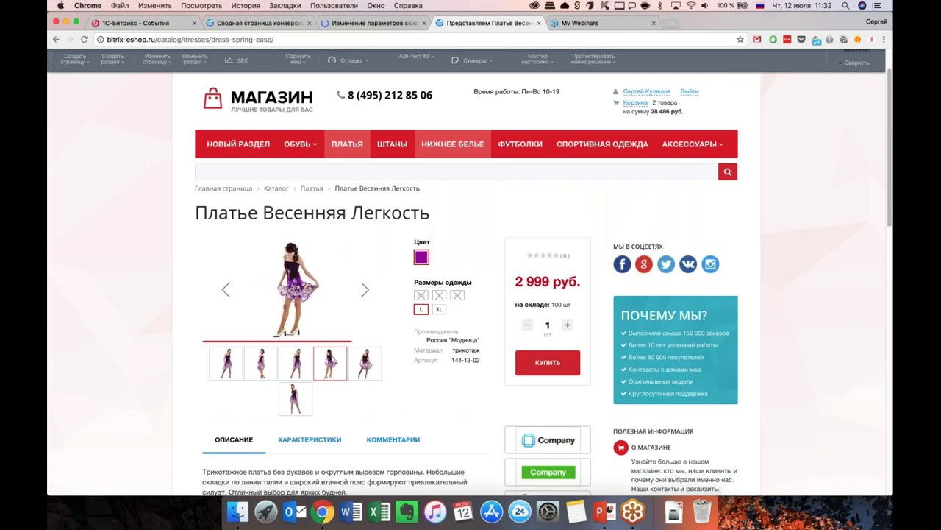
pyautogui.press('super+r')
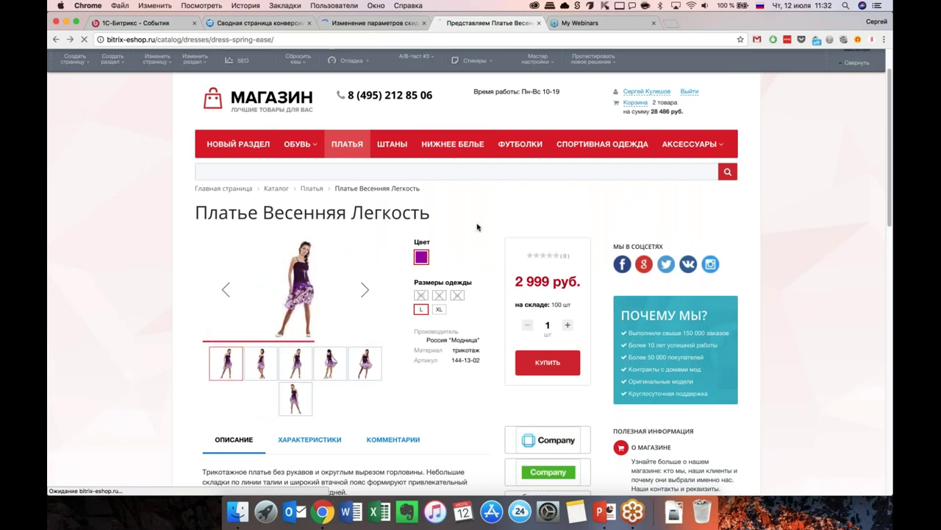
pyautogui.scroll(-10, 429, 340)
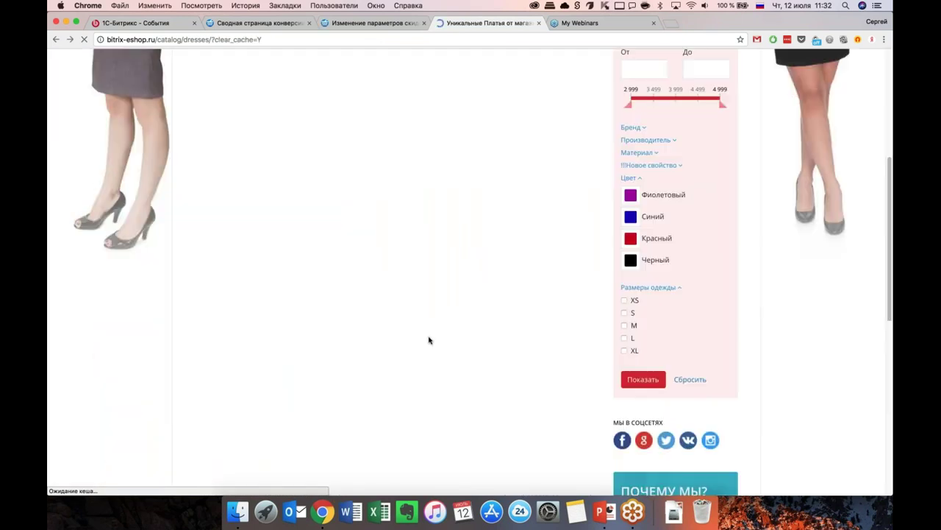
pyautogui.scroll(3, 429, 339)
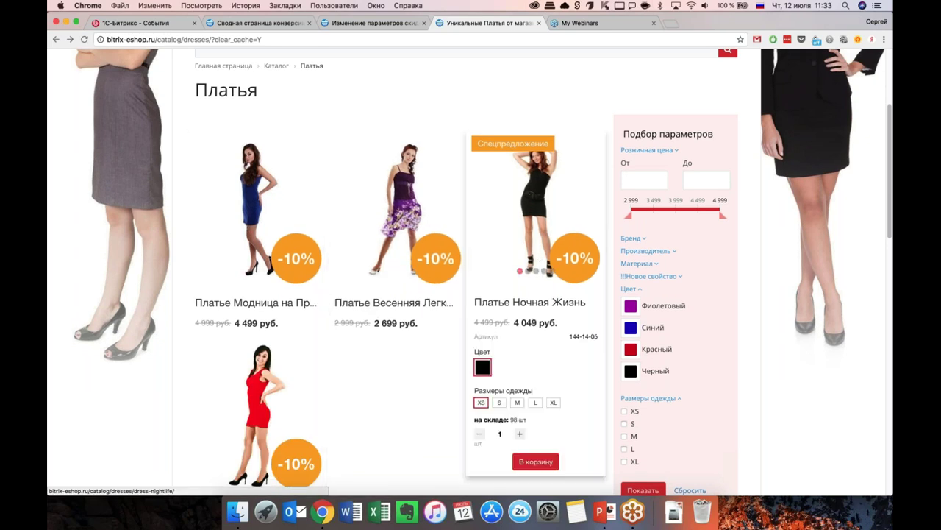
pyautogui.scroll(-2, 542, 256)
pyautogui.scroll(-1, 537, 250)
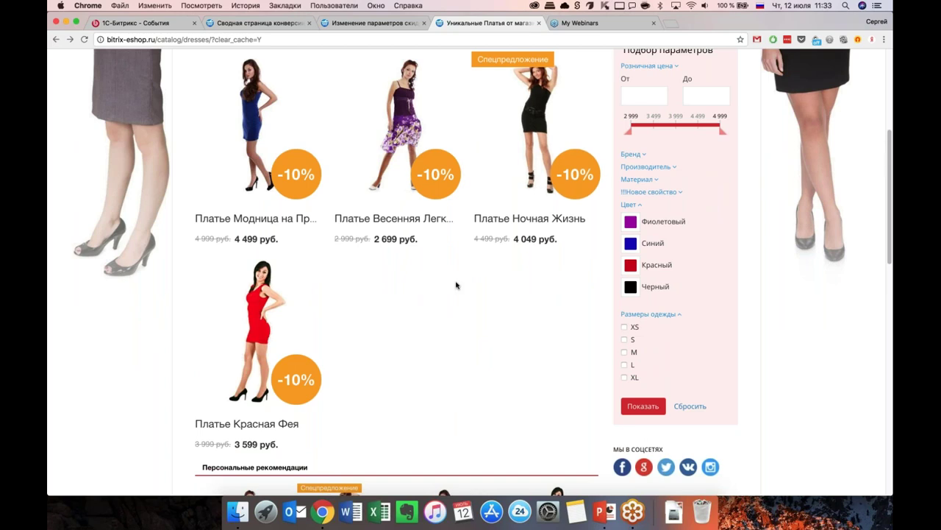
pyautogui.scroll(-5, 395, 314)
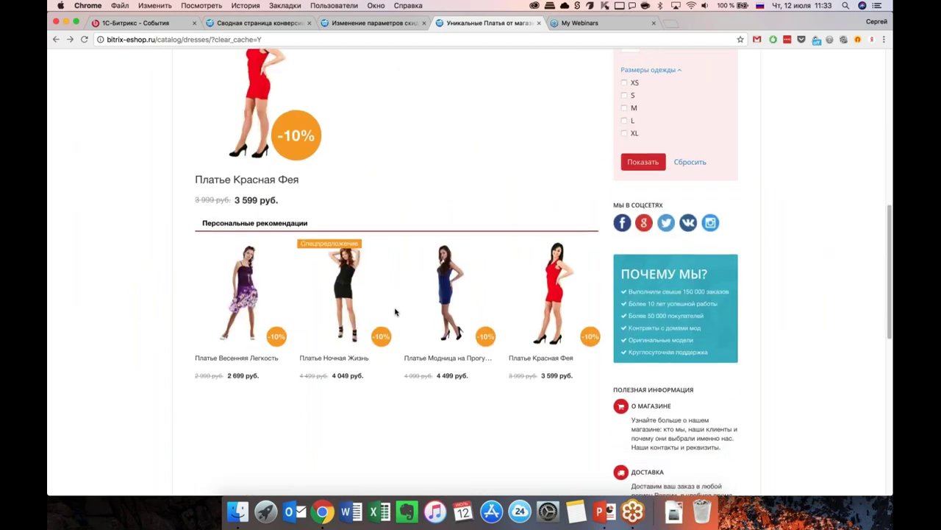
pyautogui.scroll(10, 395, 312)
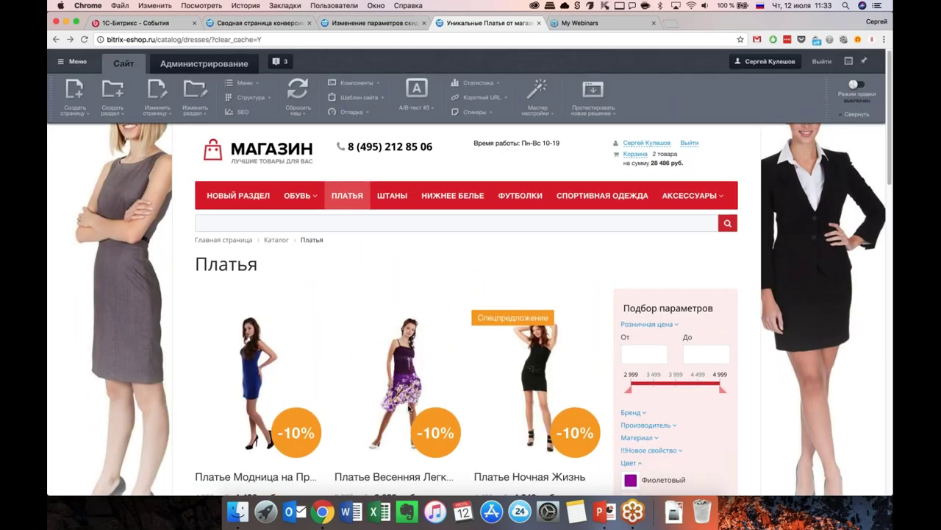
# Step: Open the "Платье Весенняя Легкость" product page and check its price
pyautogui.scroll(-3, 395, 312)
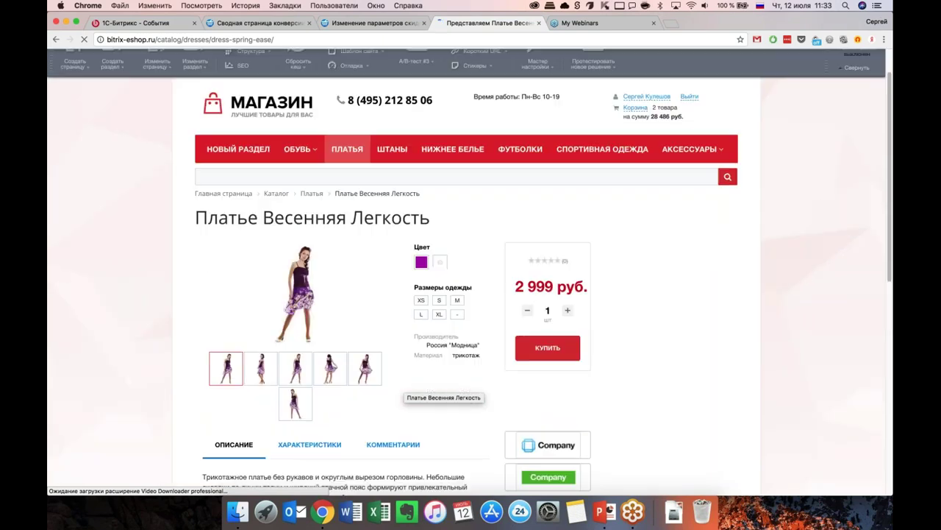
pyautogui.scroll(-2, 443, 386)
pyautogui.scroll(-5, 443, 386)
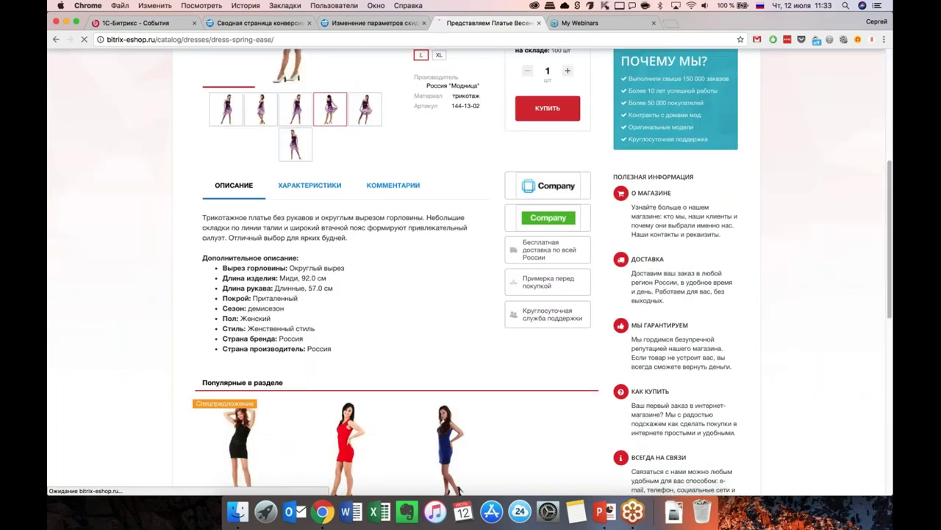
pyautogui.scroll(4, 356, 271)
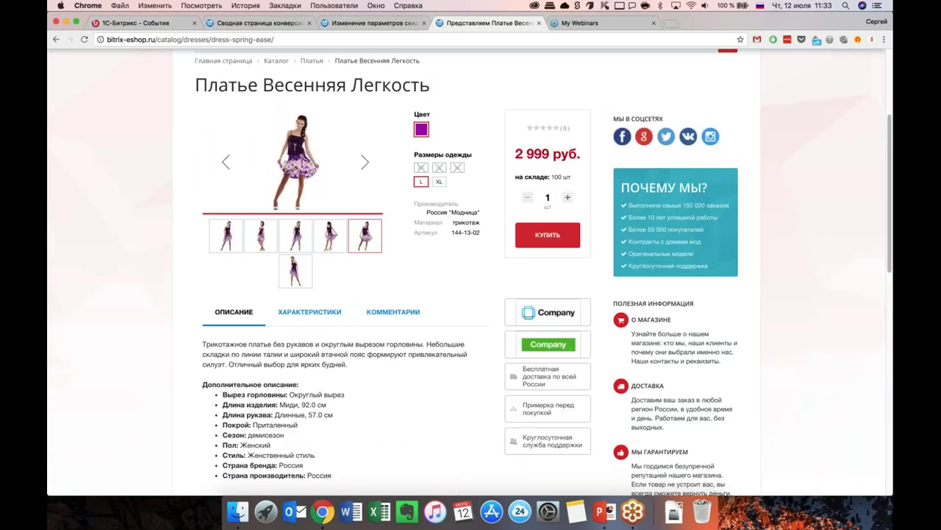
pyautogui.scroll(2, 356, 271)
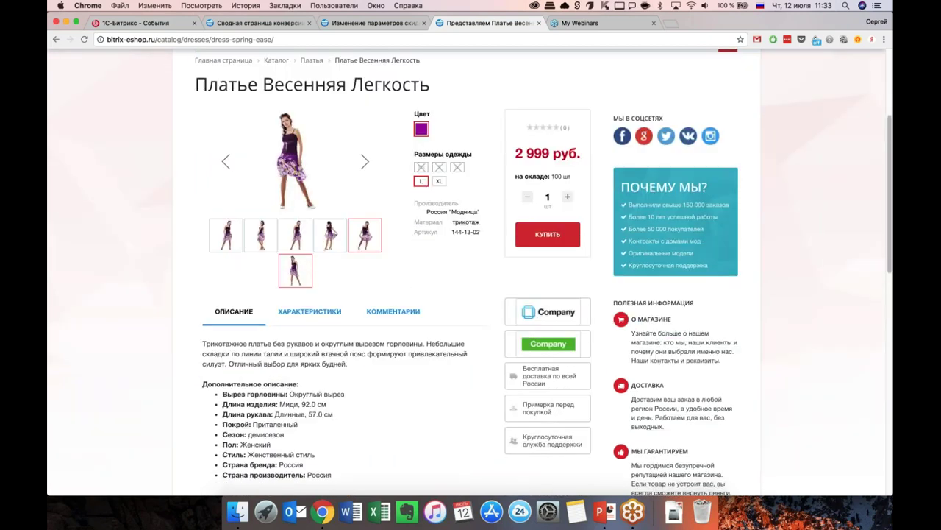
pyautogui.scroll(2, 471, 265)
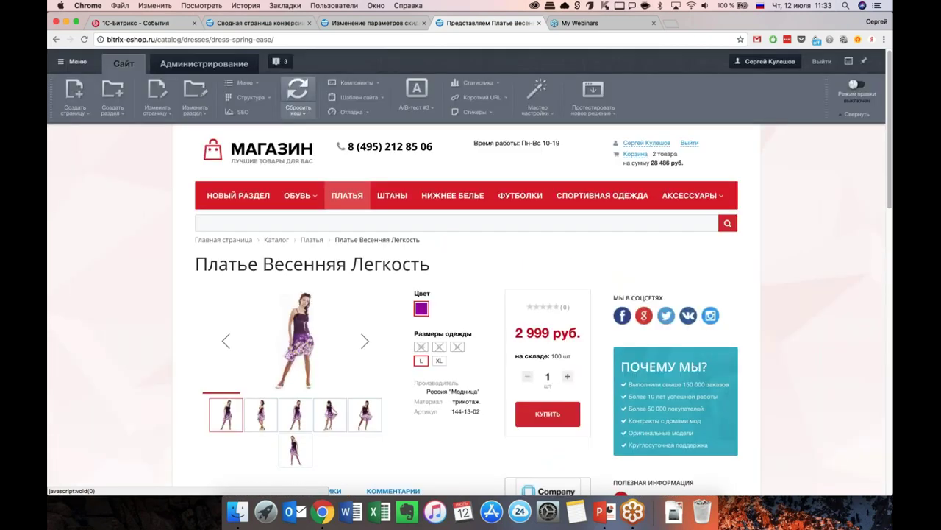
# Step: Reset the cache of the "Платье Весенняя Легкость" page and recheck the price and discount
pyautogui.click(298, 96)
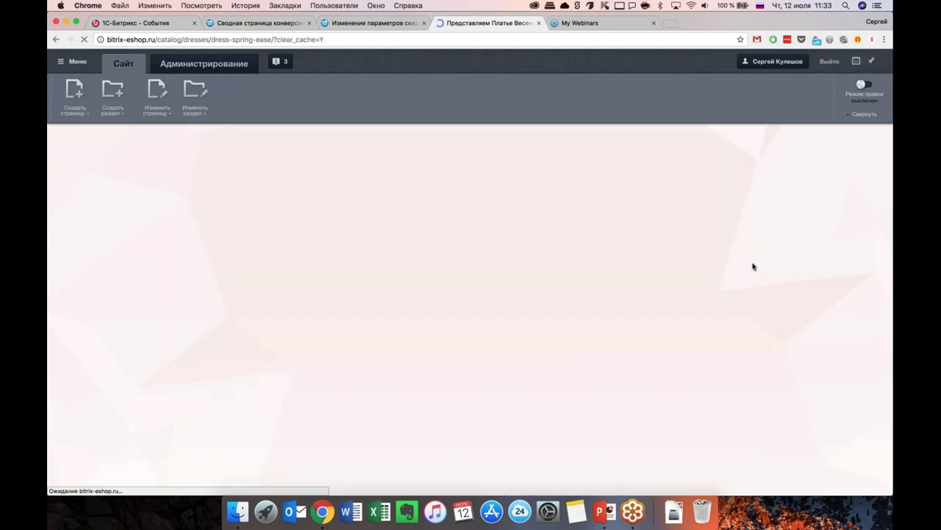
pyautogui.scroll(-2, 733, 315)
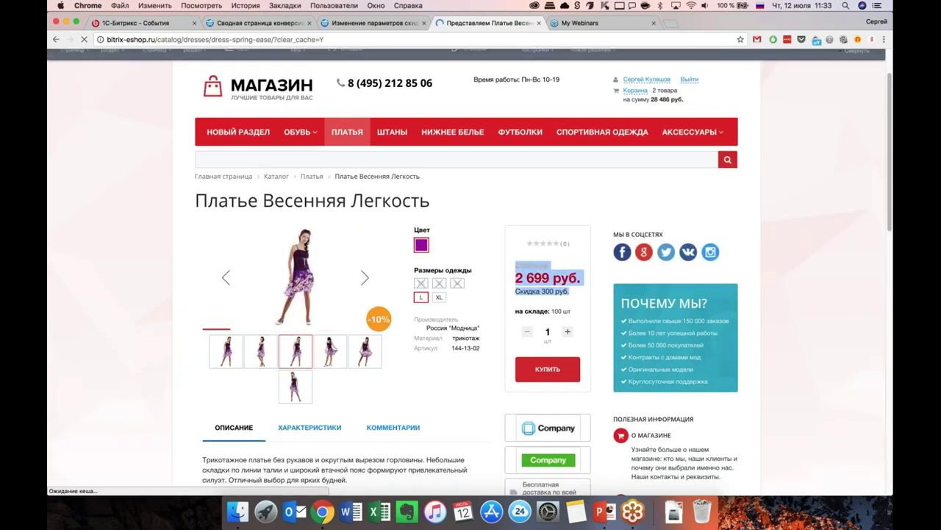
pyautogui.scroll(-1, 471, 265)
pyautogui.scroll(3, 470, 265)
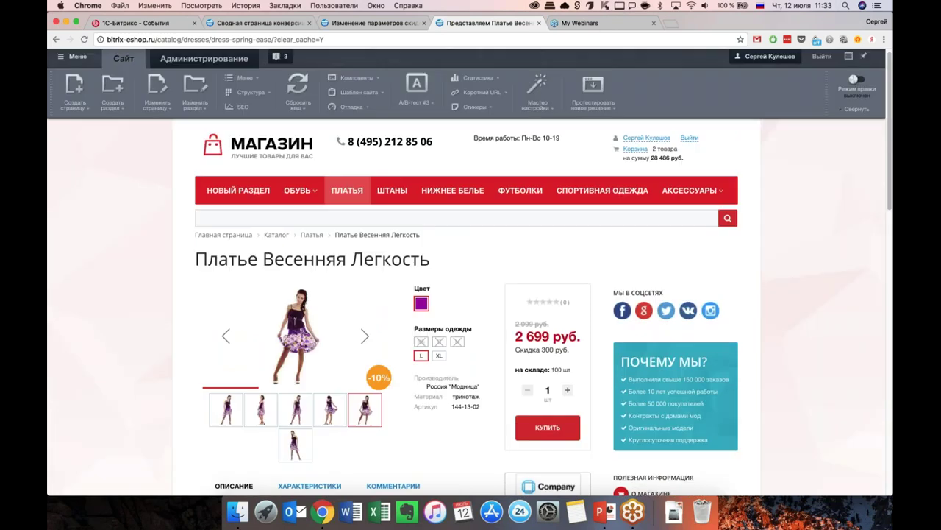
pyautogui.scroll(1, 456, 255)
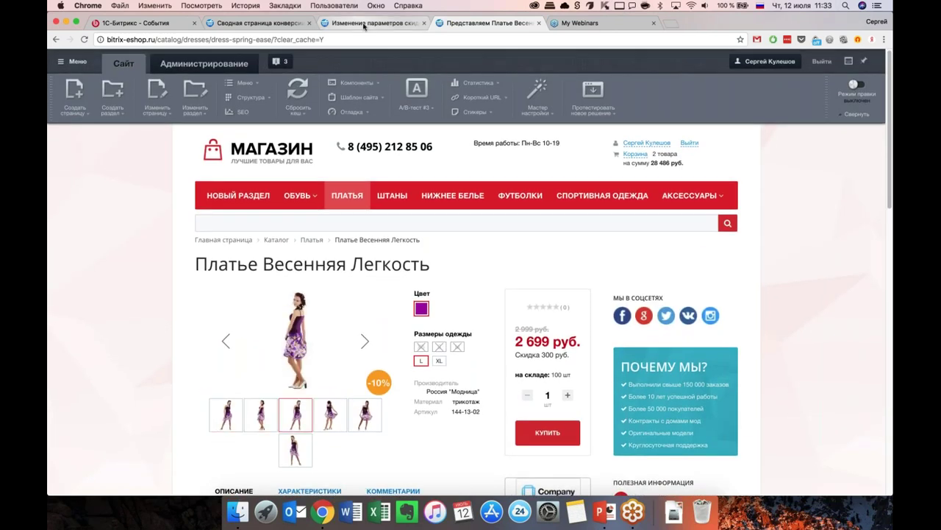
# Step: Return to the admin section and open the list of cart rules, "Правила работы с корзиной"
pyautogui.click(364, 24)
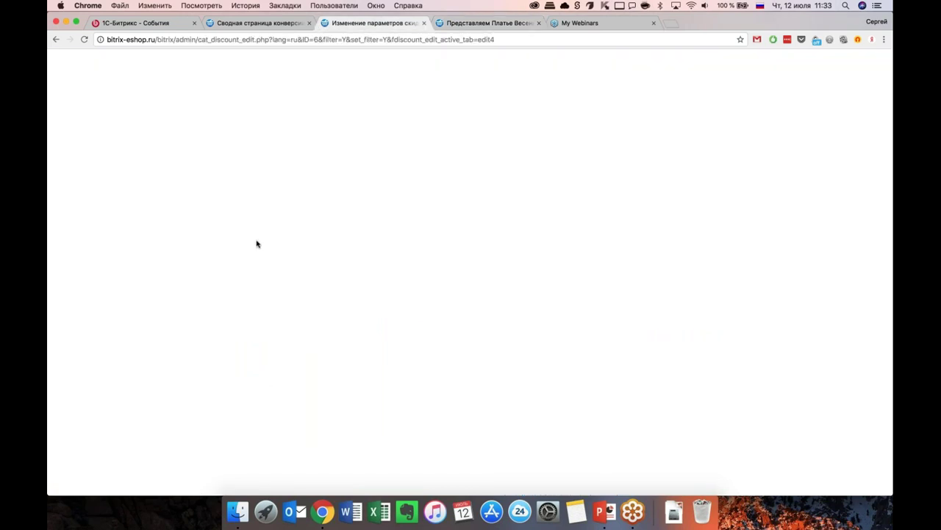
pyautogui.click(175, 227)
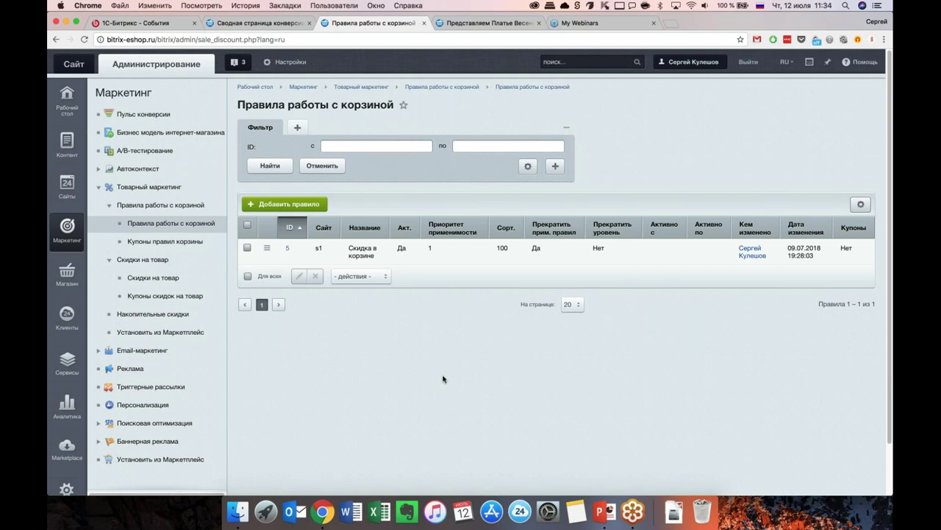
pyautogui.scroll(-1, 443, 379)
pyautogui.scroll(1, 443, 379)
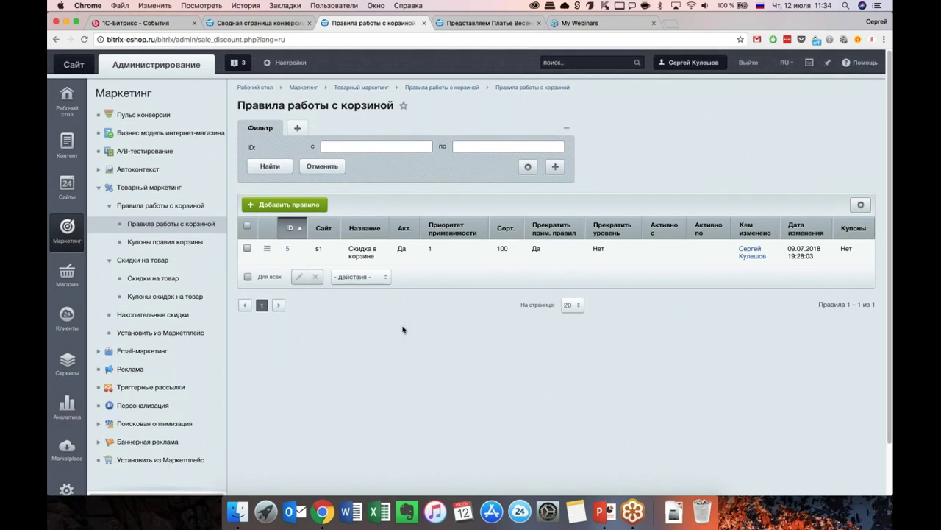
# Step: Create a new cart rule and name it "Купи на 5000р"
pyautogui.click(287, 206)
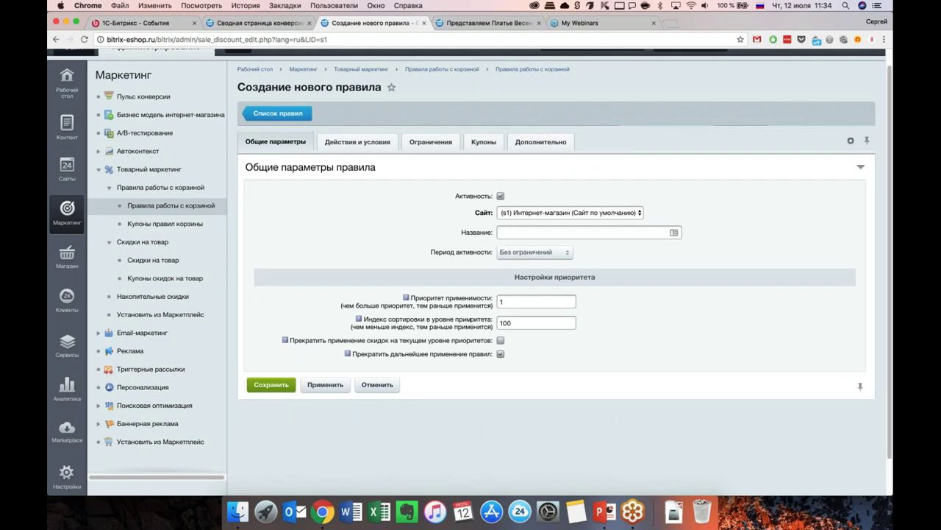
pyautogui.scroll(-1, 536, 225)
pyautogui.click(536, 225)
pyautogui.write('Купи')
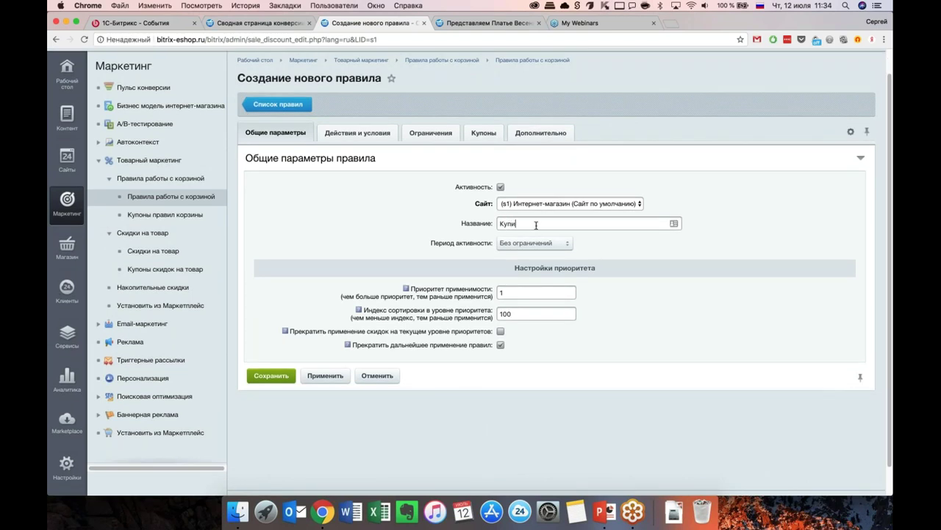
pyautogui.write(' на 5000р')
# Step: Add the additional condition "Общая стоимость товаров" to the rule's actions and conditions
pyautogui.click(357, 132)
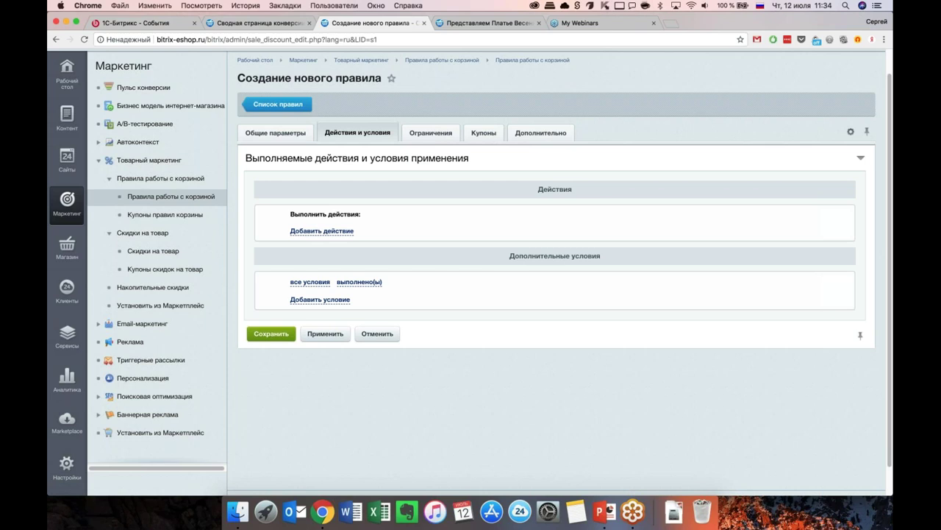
pyautogui.click(342, 300)
pyautogui.click(361, 301)
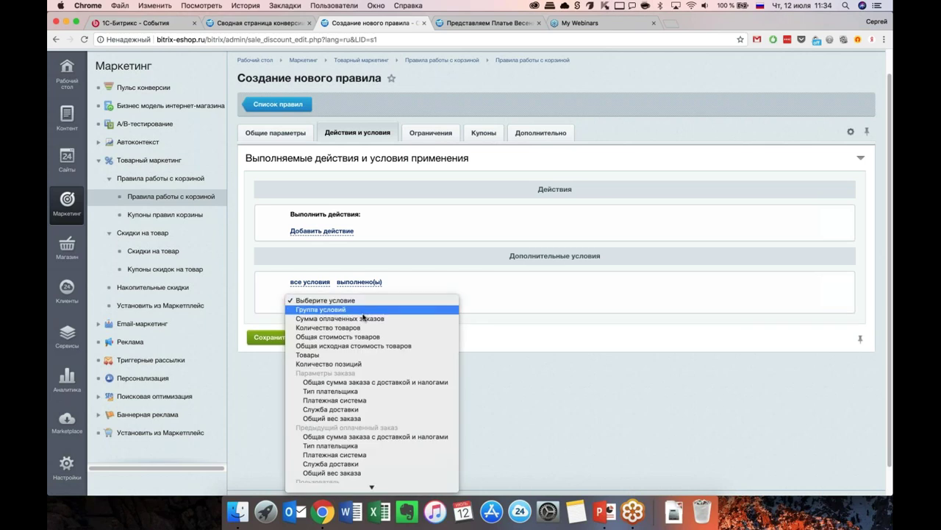
pyautogui.scroll(-2, 406, 380)
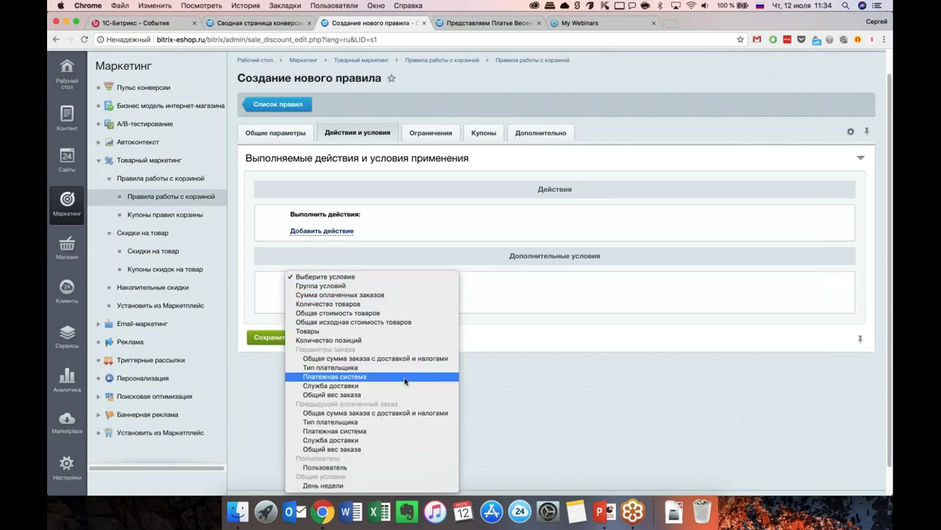
pyautogui.click(378, 312)
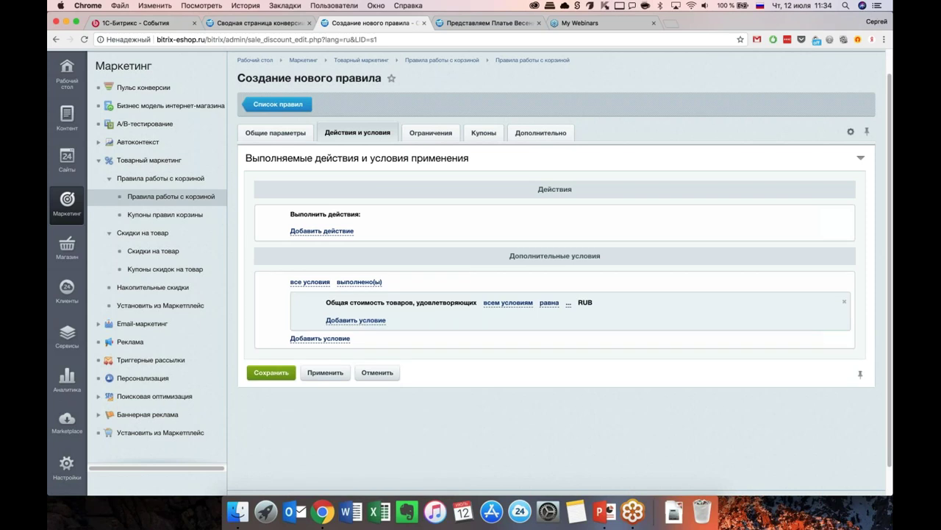
# Step: Set the total goods cost condition to "больше либо равна" 5000 RUB
pyautogui.click(550, 302)
pyautogui.click(575, 303)
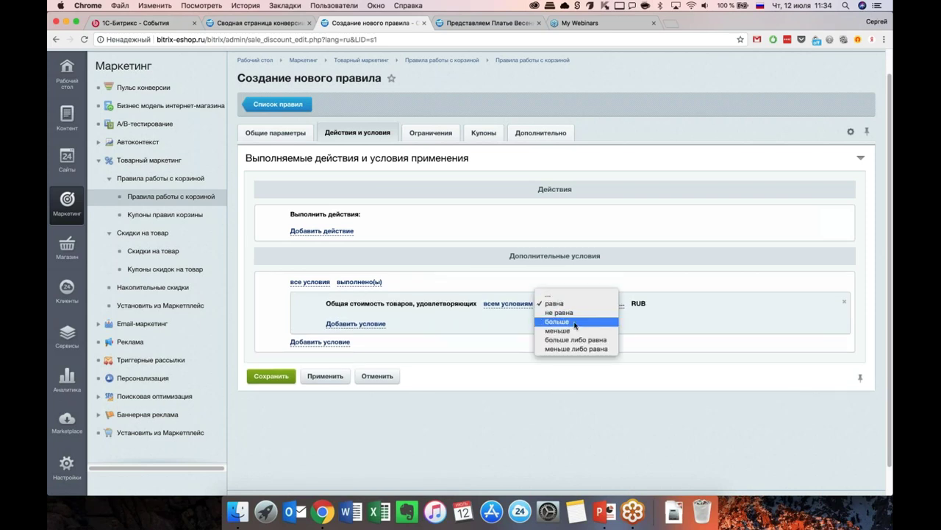
pyautogui.click(576, 340)
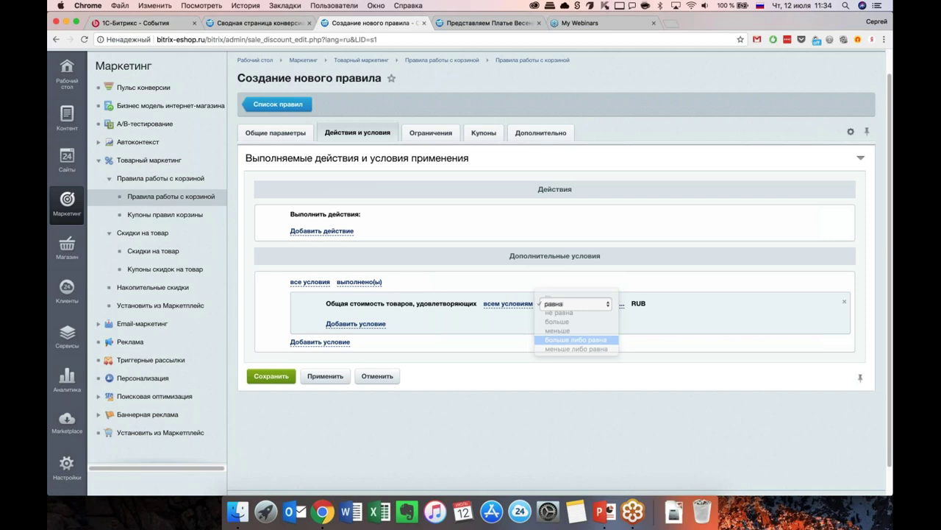
pyautogui.click(613, 303)
pyautogui.write('5000')
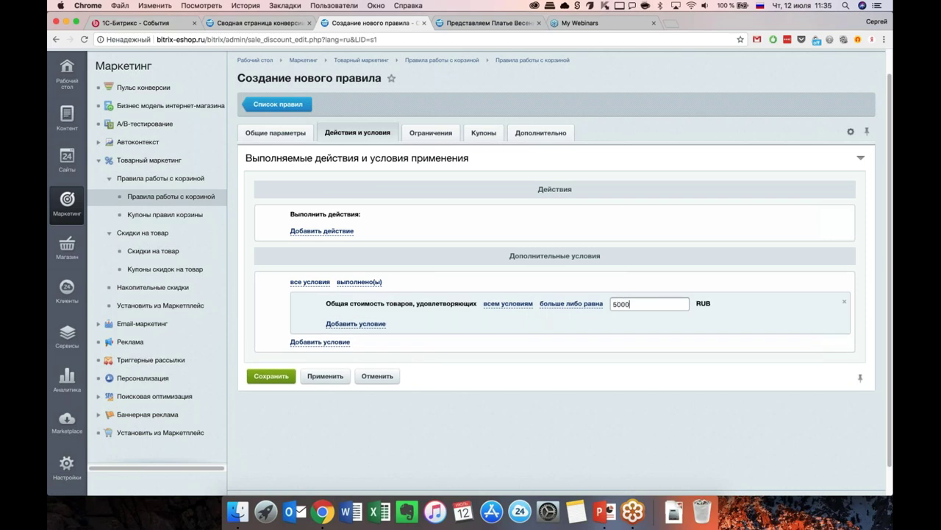
# Step: Add a nested "Раздел" condition inside the total goods cost condition
pyautogui.click(356, 324)
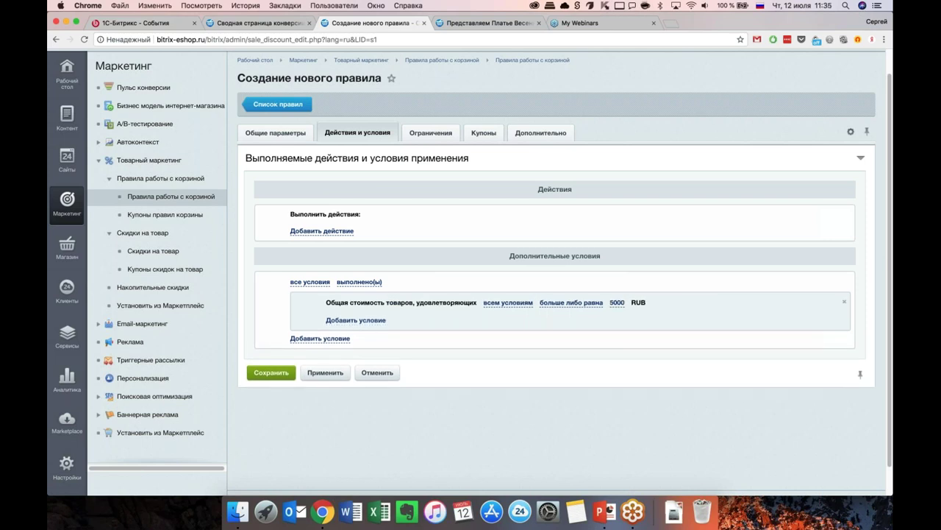
pyautogui.click(437, 326)
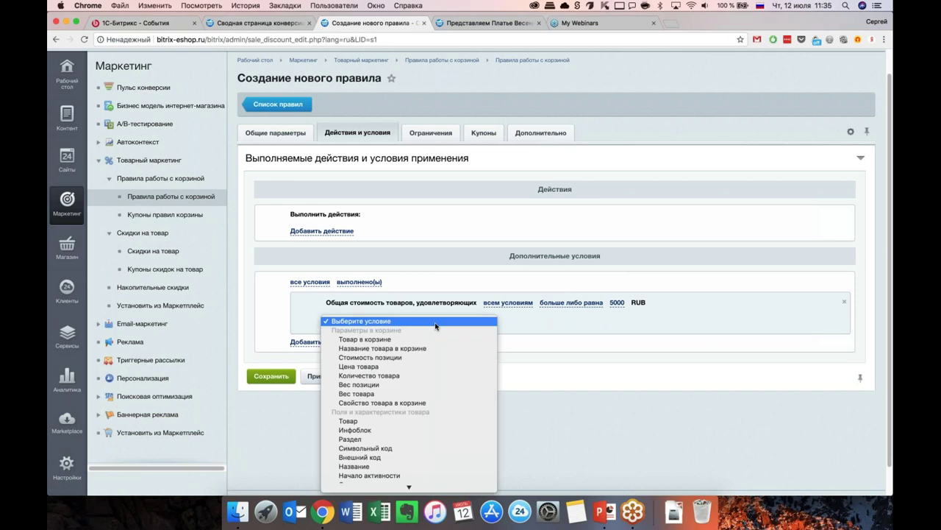
pyautogui.scroll(-5, 421, 405)
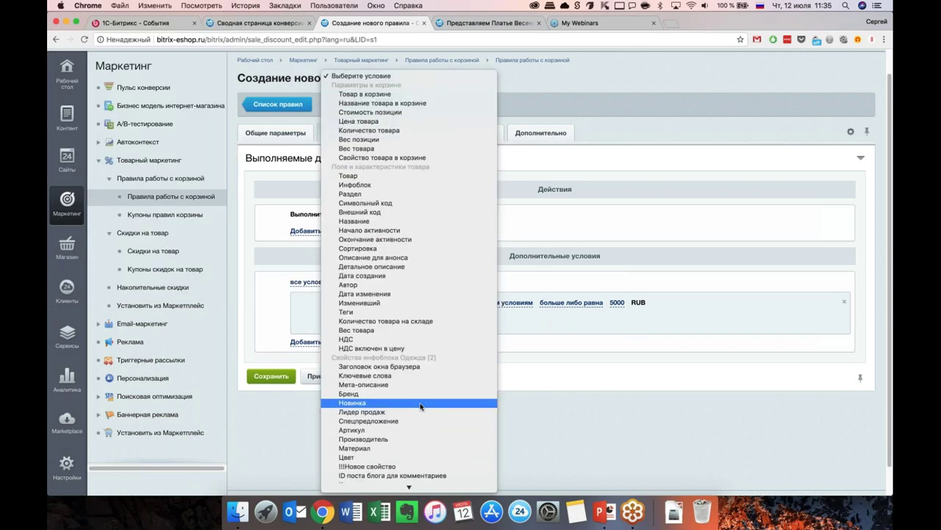
pyautogui.click(372, 193)
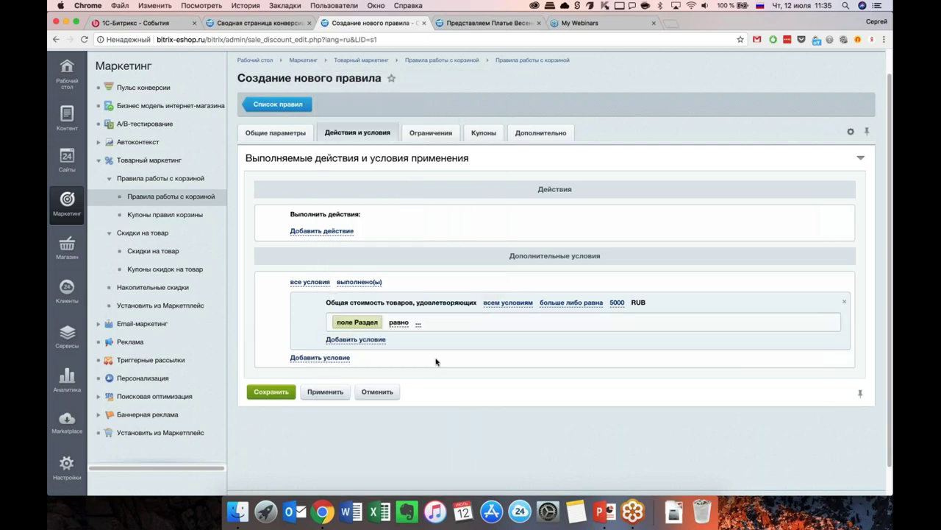
# Step: Set the section condition to "не равно" and choose the "Аксессуары" section as its value
pyautogui.click(405, 323)
pyautogui.click(412, 331)
pyautogui.click(427, 322)
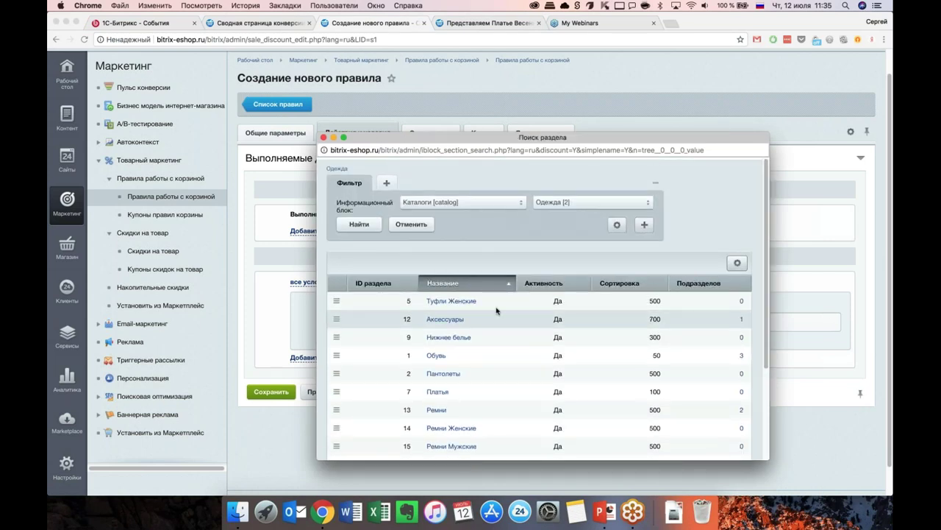
pyautogui.scroll(-2, 544, 331)
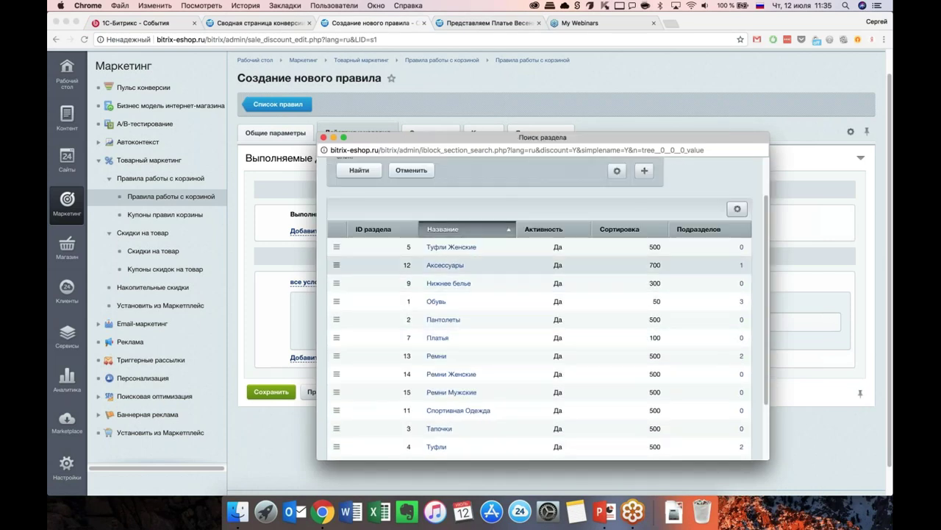
pyautogui.click(336, 265)
pyautogui.click(353, 286)
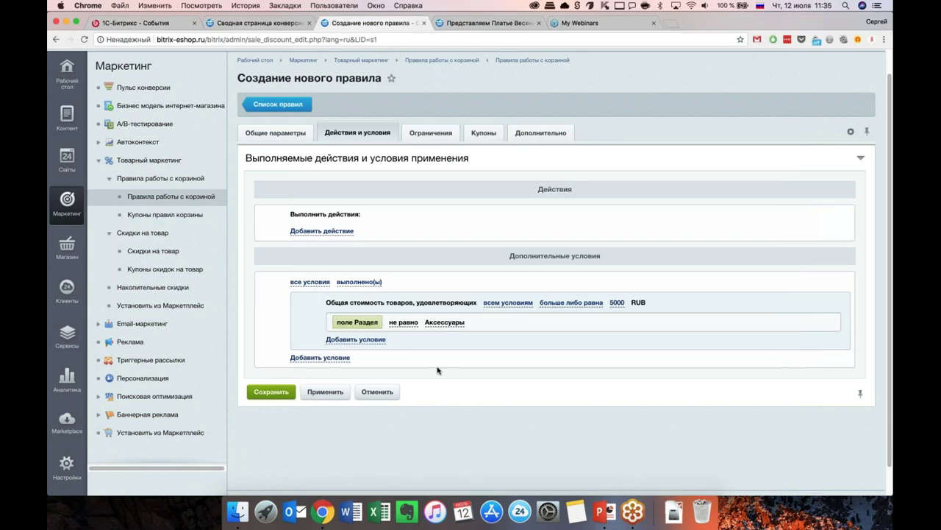
# Step: Add the action "Изменить стоимость товаров в корзине" to the rule
pyautogui.scroll(1, 439, 345)
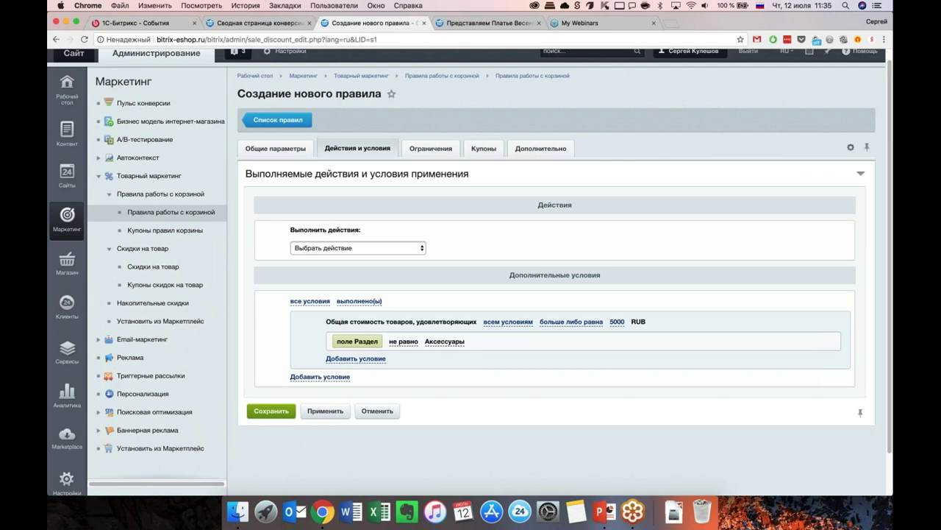
pyautogui.click(375, 250)
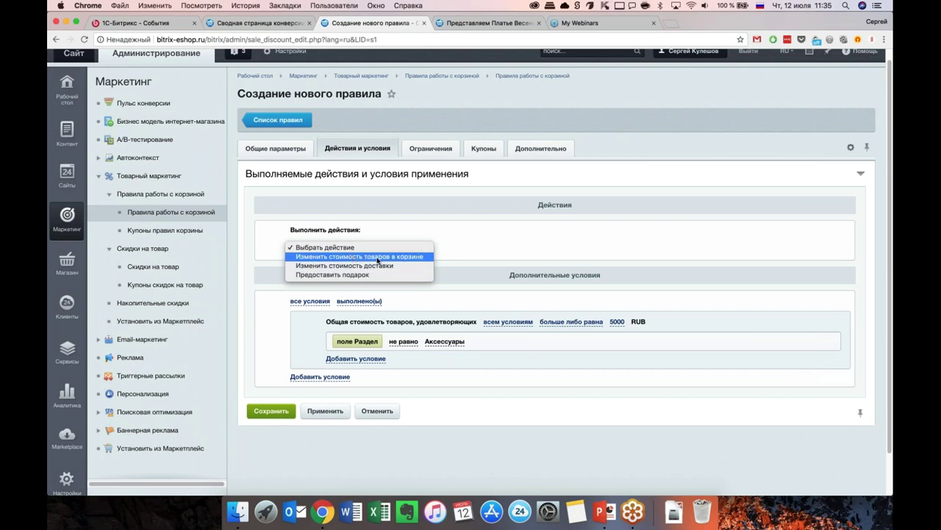
pyautogui.click(368, 256)
# Step: Set the action's discount to 10 % with an upper limit of 1000
pyautogui.click(401, 252)
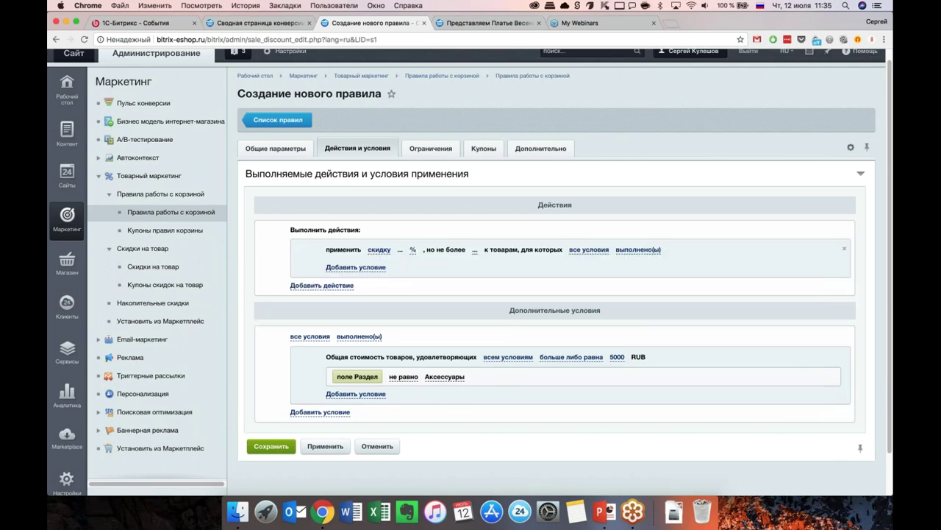
pyautogui.write('10')
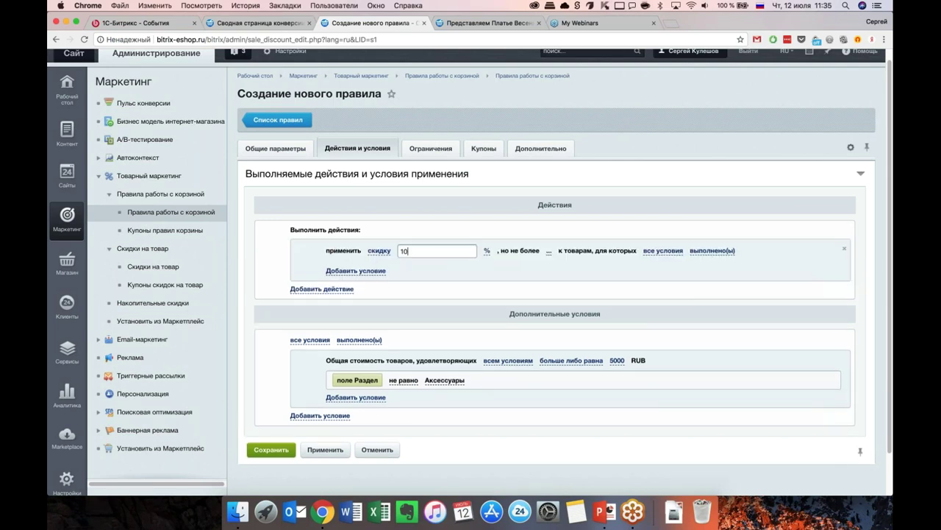
pyautogui.click(506, 271)
pyautogui.click(477, 249)
pyautogui.write('1000')
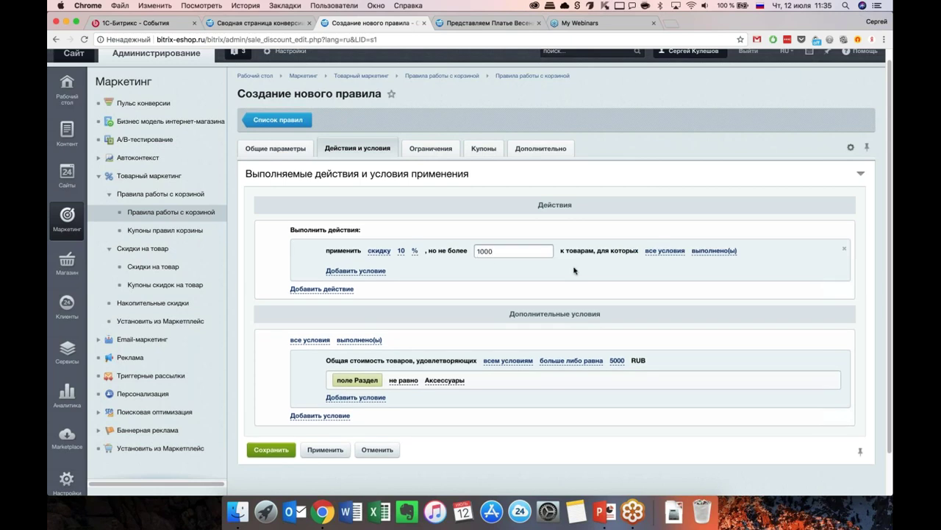
pyautogui.click(574, 270)
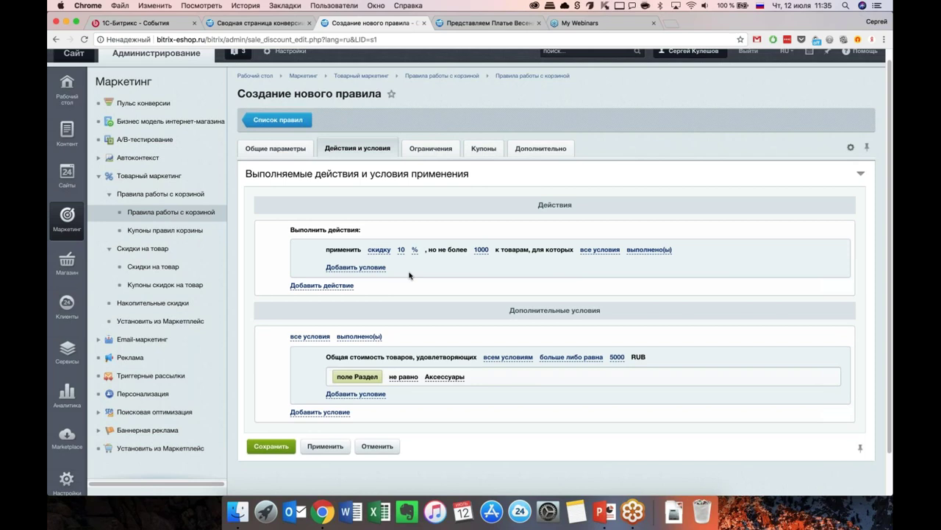
pyautogui.click(371, 268)
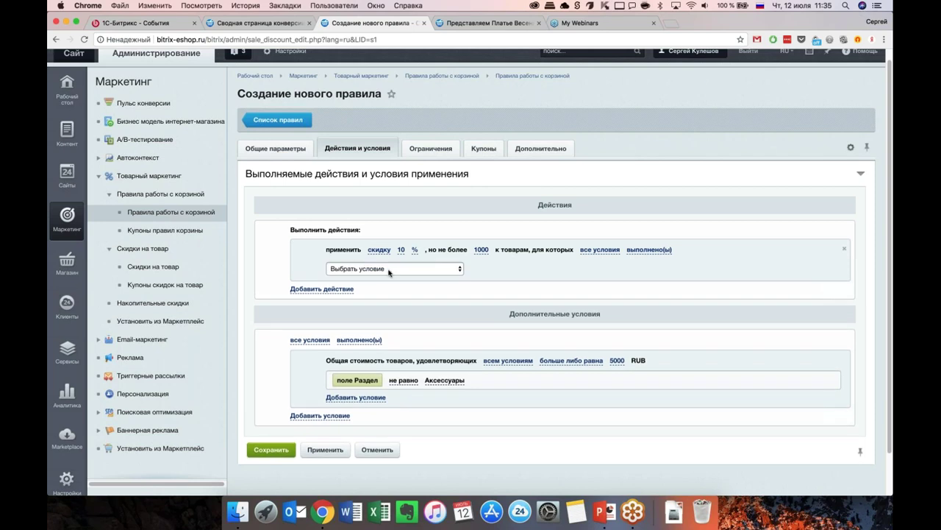
pyautogui.click(389, 268)
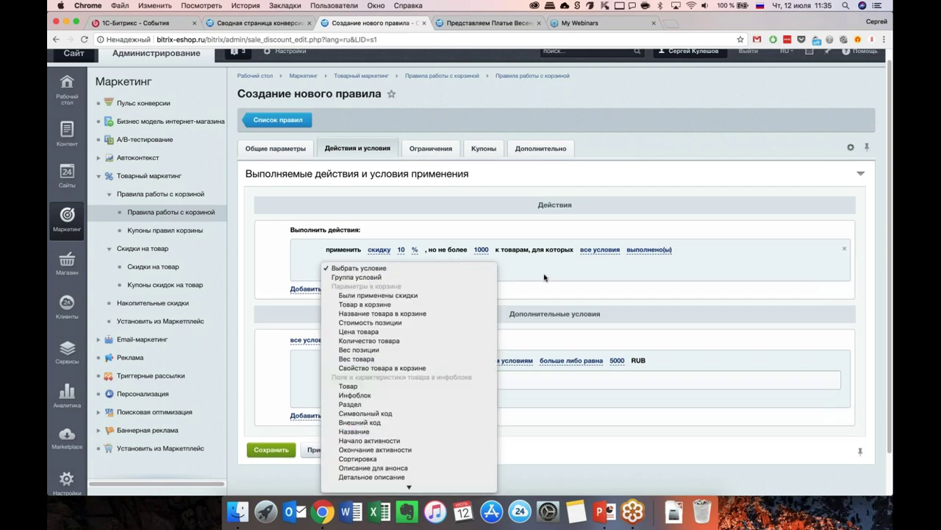
pyautogui.scroll(-2, 414, 380)
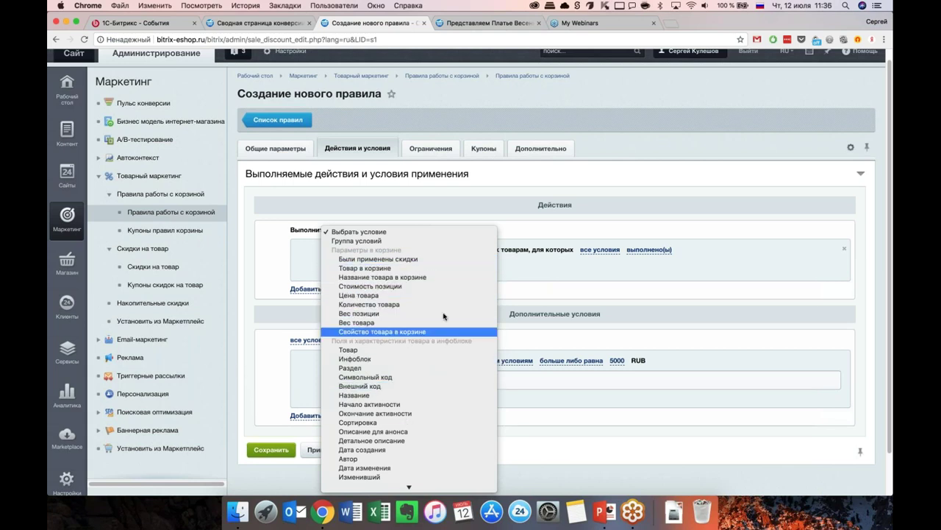
pyautogui.press('Escape')
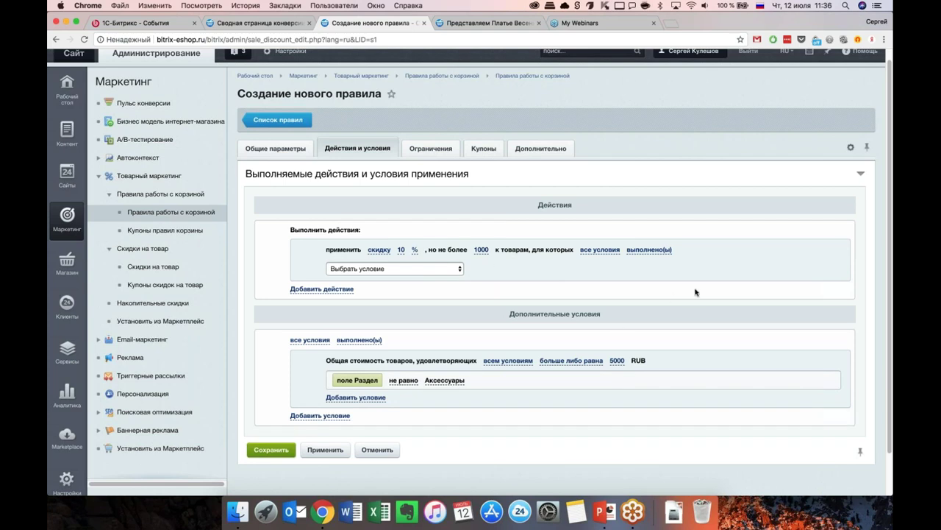
# Step: Look through the rule's restriction, coupon, additional and general settings, and apply the new rule while keeping it open
pyautogui.scroll(-2, 620, 330)
pyautogui.click(430, 135)
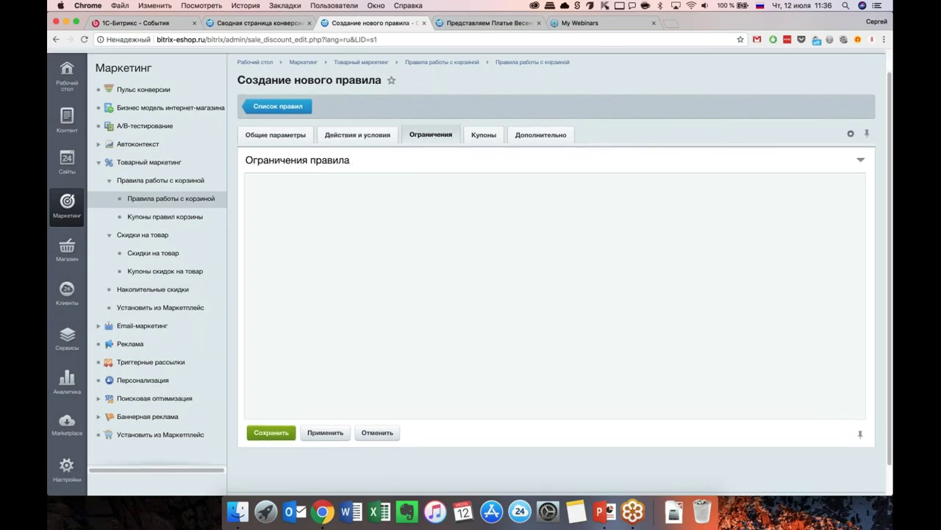
pyautogui.click(544, 204)
pyautogui.click(485, 139)
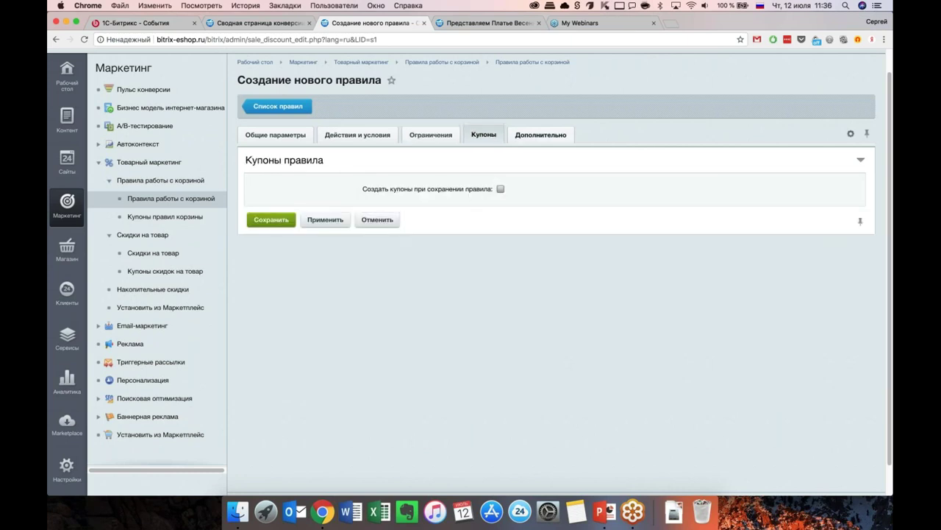
pyautogui.click(550, 140)
pyautogui.click(283, 135)
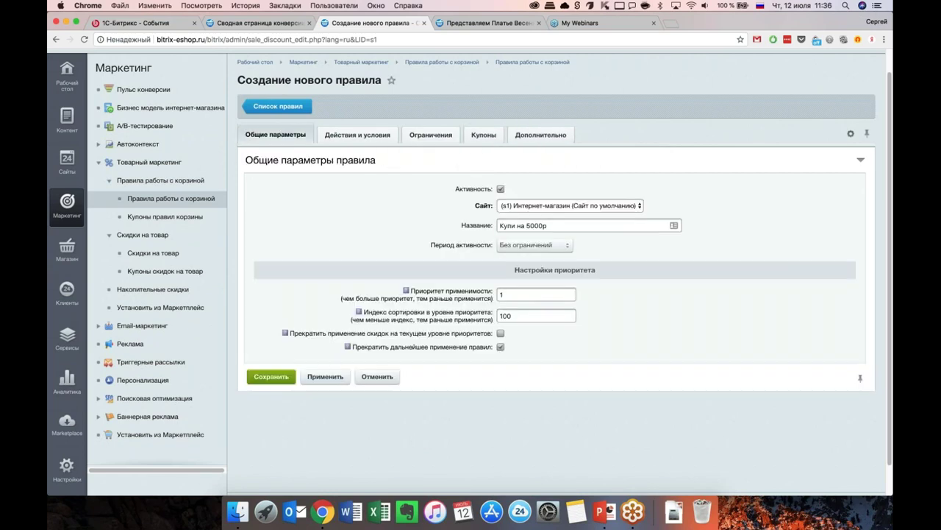
pyautogui.click(325, 377)
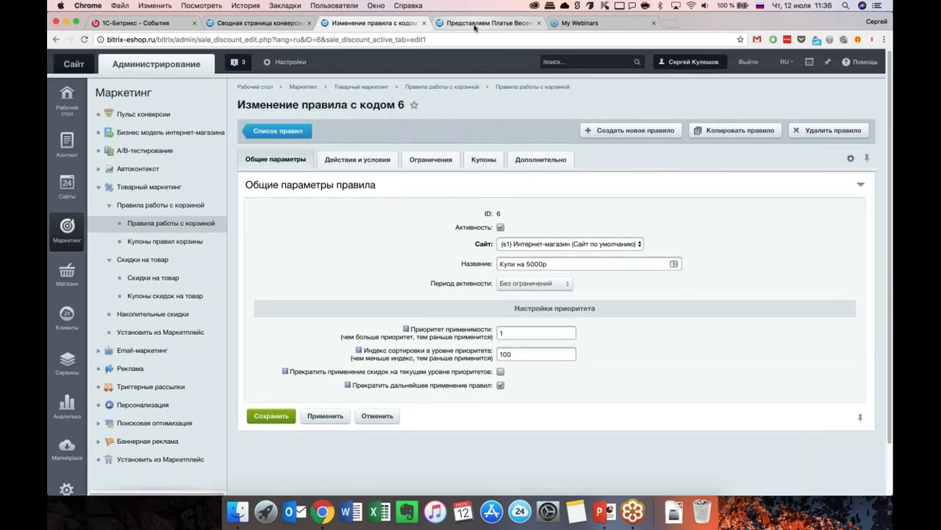
# Step: Switch to the storefront, open the cart and examine the discounts applied to its items
pyautogui.click(475, 23)
pyautogui.scroll(-1, 470, 273)
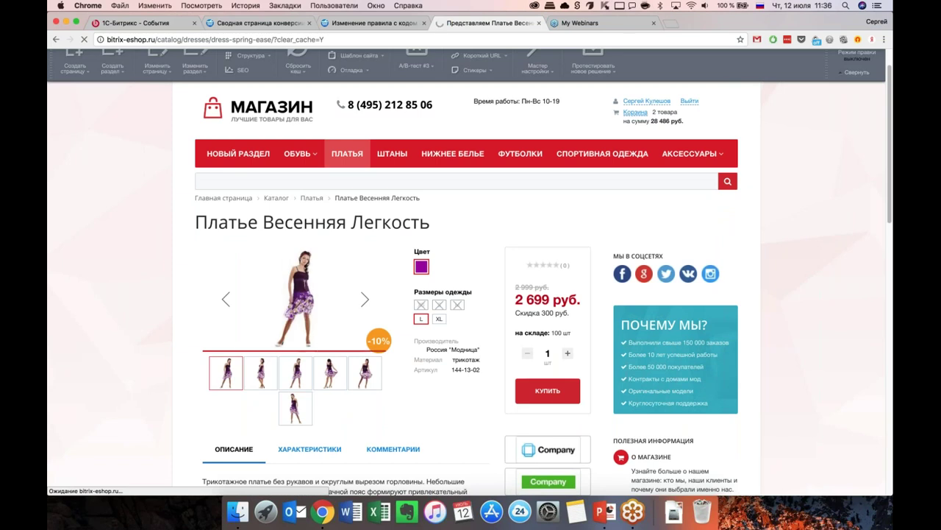
pyautogui.click(635, 111)
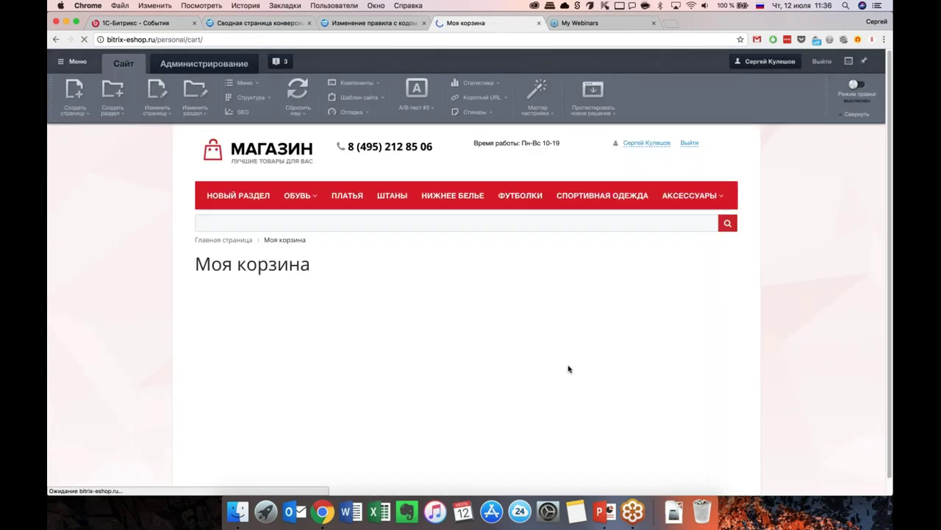
pyautogui.scroll(-2, 569, 368)
pyautogui.scroll(-2, 569, 369)
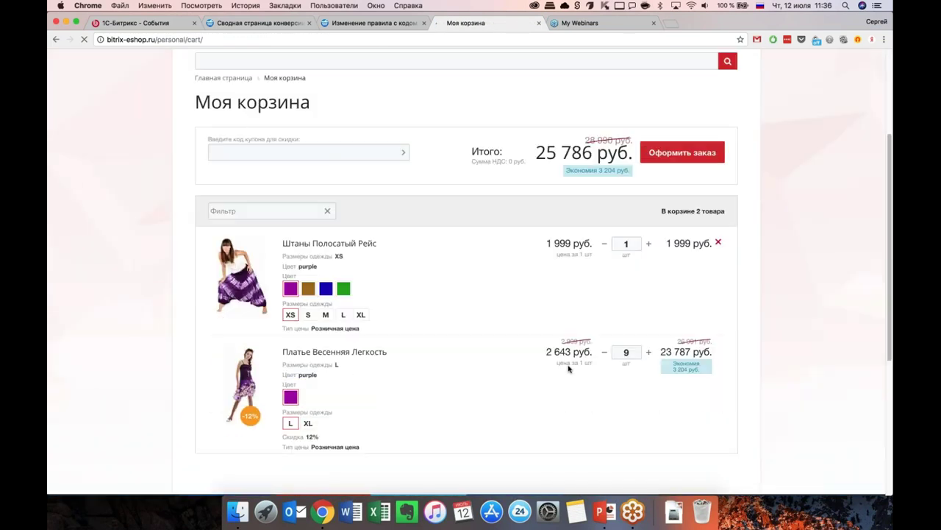
pyautogui.scroll(-2, 568, 369)
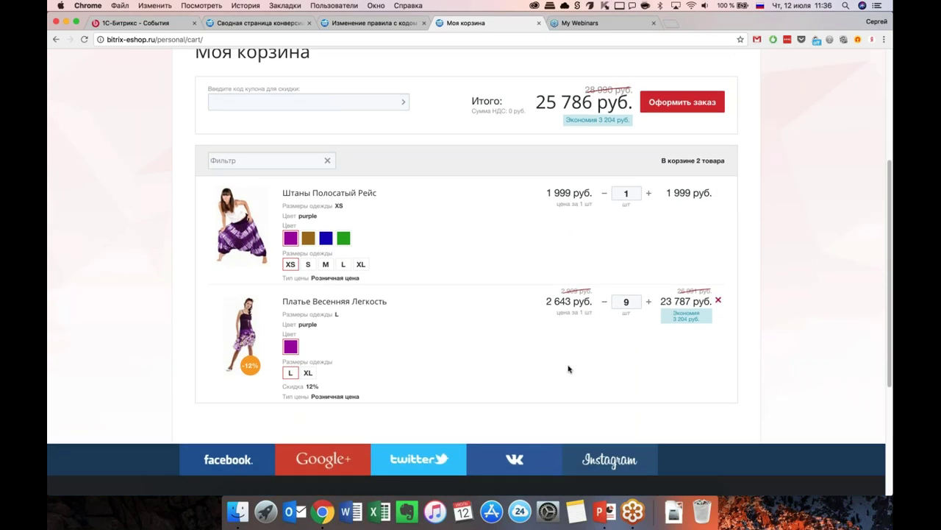
pyautogui.scroll(-1, 606, 362)
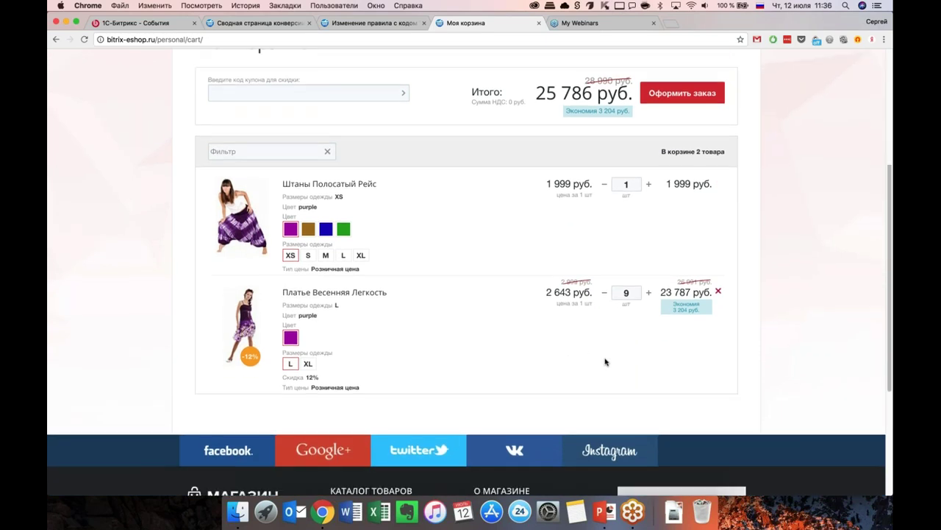
# Step: Remove "Платье Весенняя Легкость" and "Штаны Полосатый Рейс" from the cart
pyautogui.scroll(-1, 606, 360)
pyautogui.scroll(2, 607, 358)
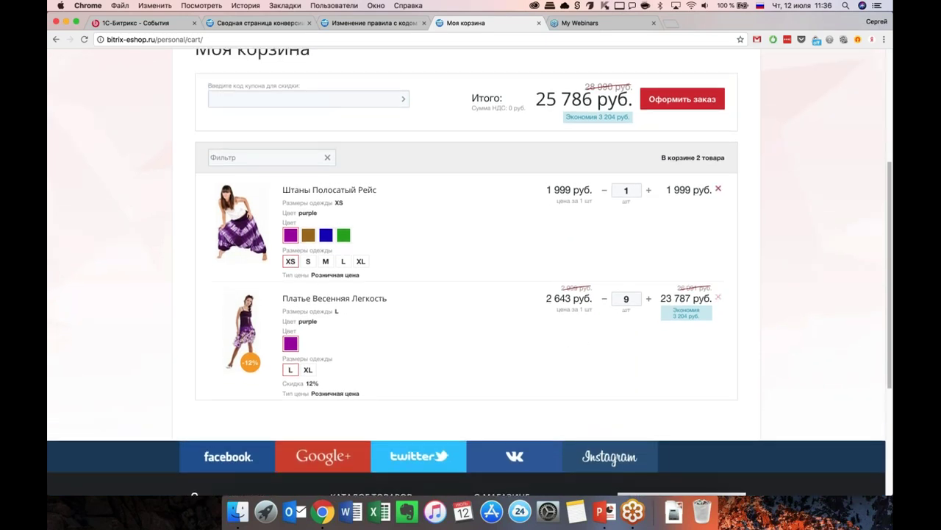
pyautogui.click(718, 297)
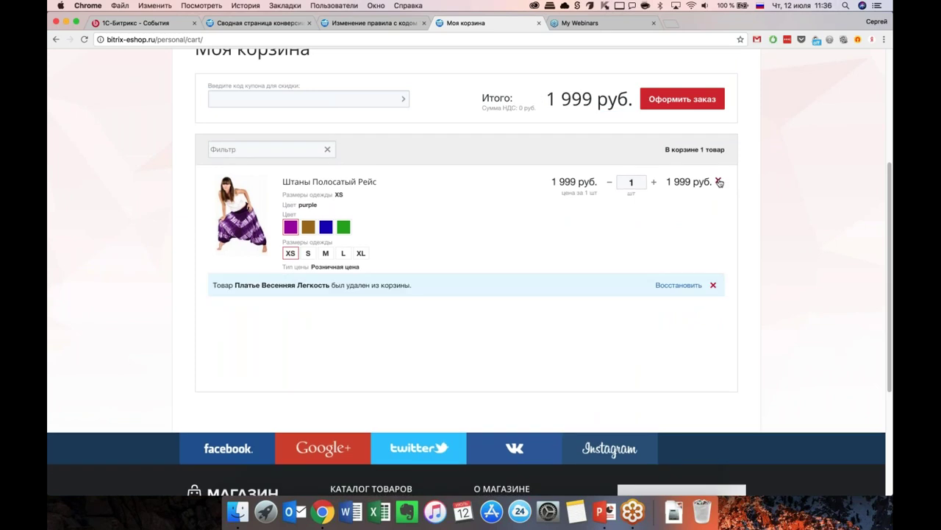
pyautogui.click(718, 188)
# Step: Open the "Нижнее белье" catalog section and add one "Нижнее белье Морская Волна" in size XS to the cart
pyautogui.scroll(5, 516, 228)
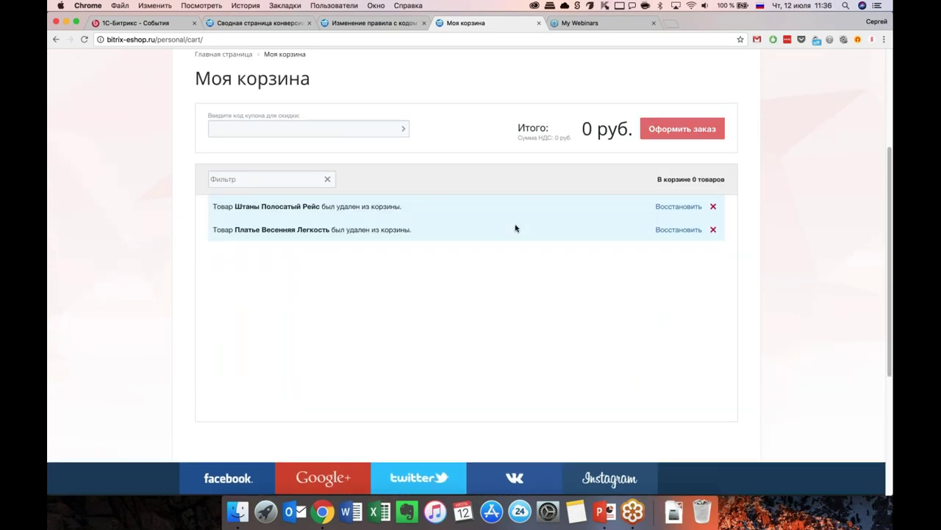
pyautogui.click(402, 168)
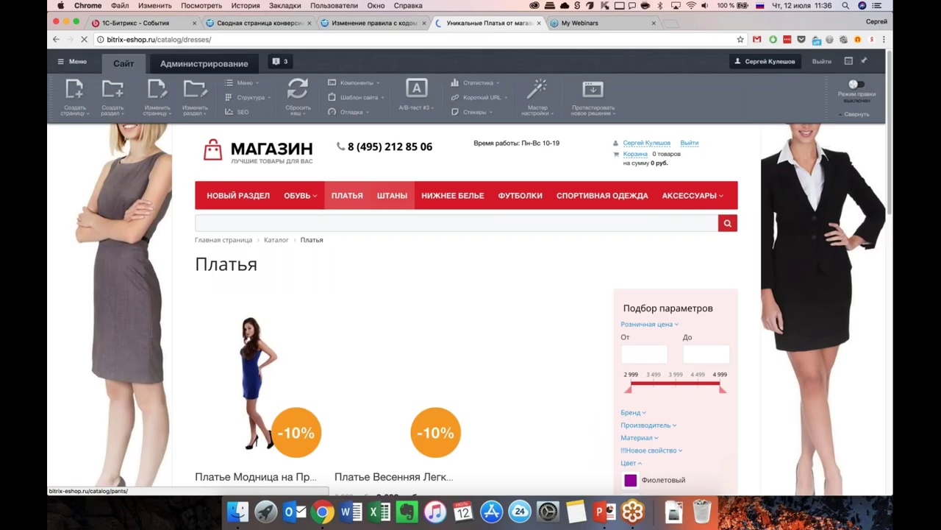
pyautogui.click(392, 195)
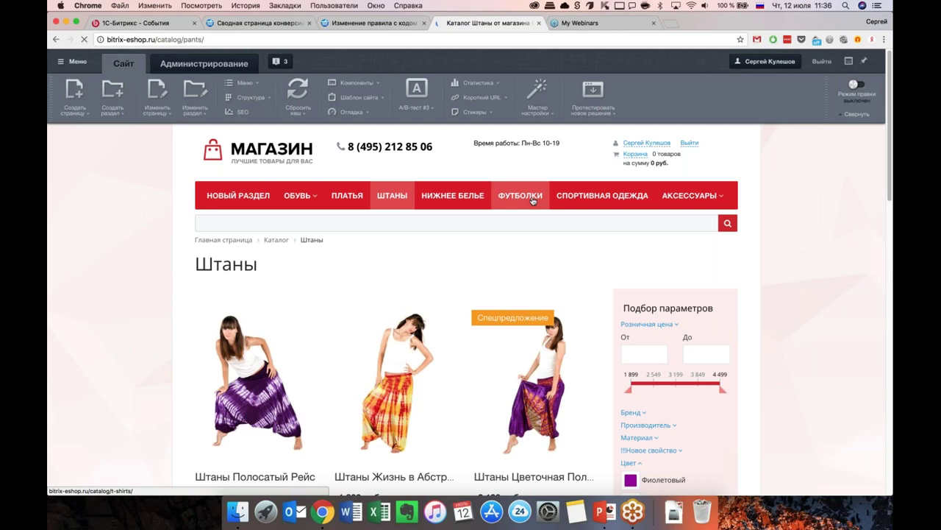
pyautogui.scroll(-4, 442, 359)
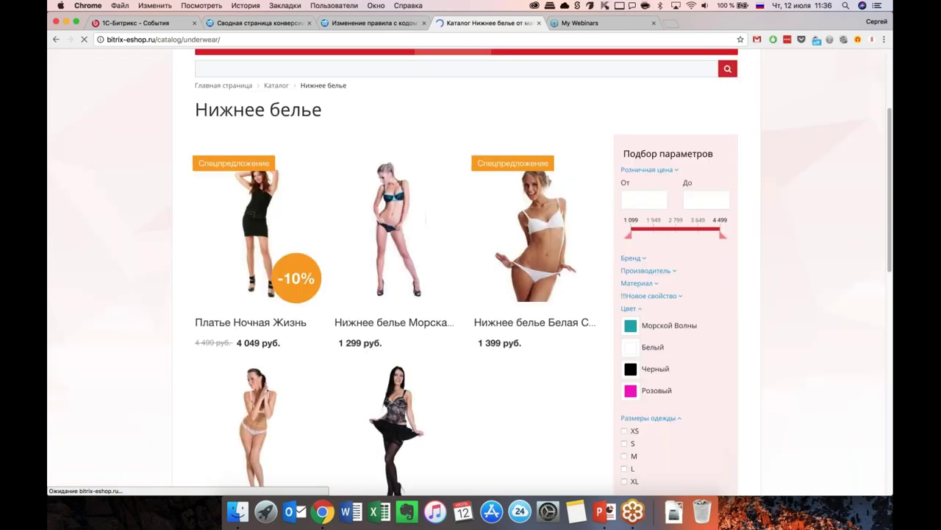
pyautogui.scroll(-1, 397, 412)
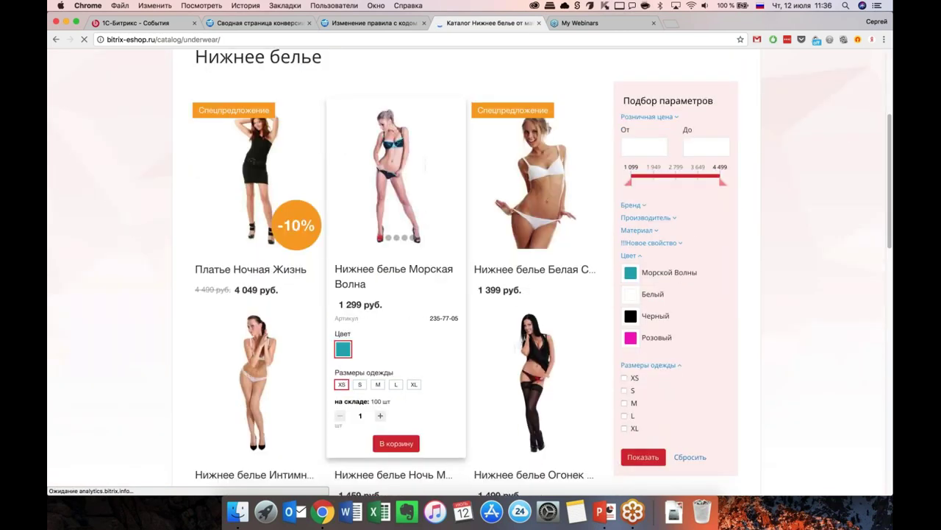
pyautogui.click(397, 443)
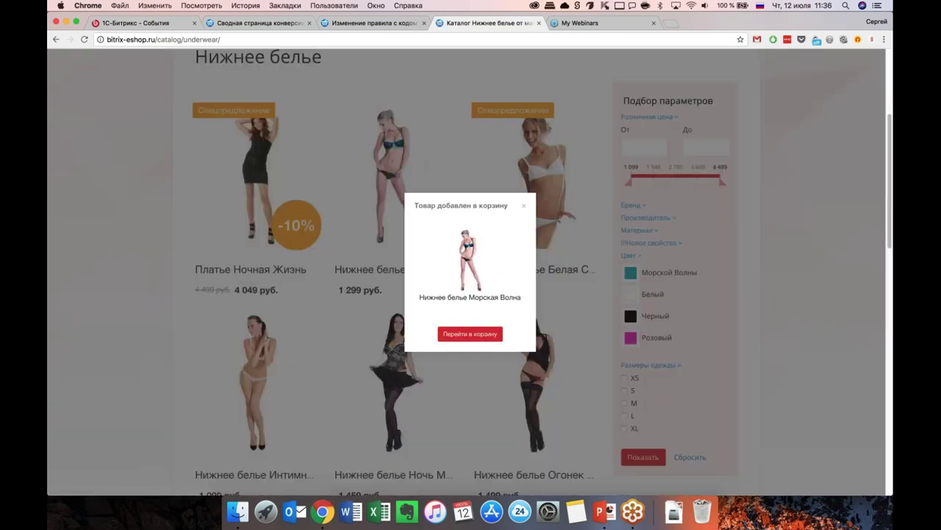
pyautogui.click(523, 205)
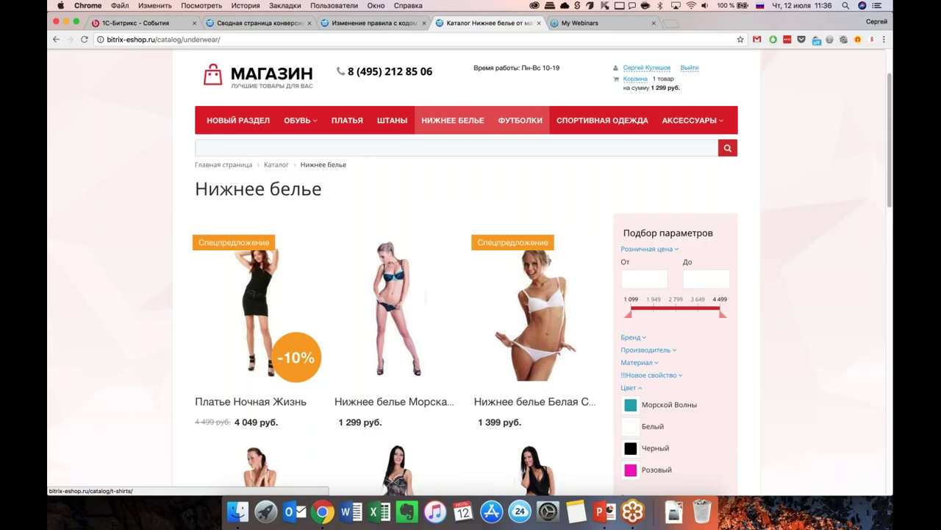
# Step: Open the "Футболки" catalog section and add one "Футболка Мужская Чистота" and one "Футболка Женский Соблазн", both in size XS, to the cart
pyautogui.click(441, 296)
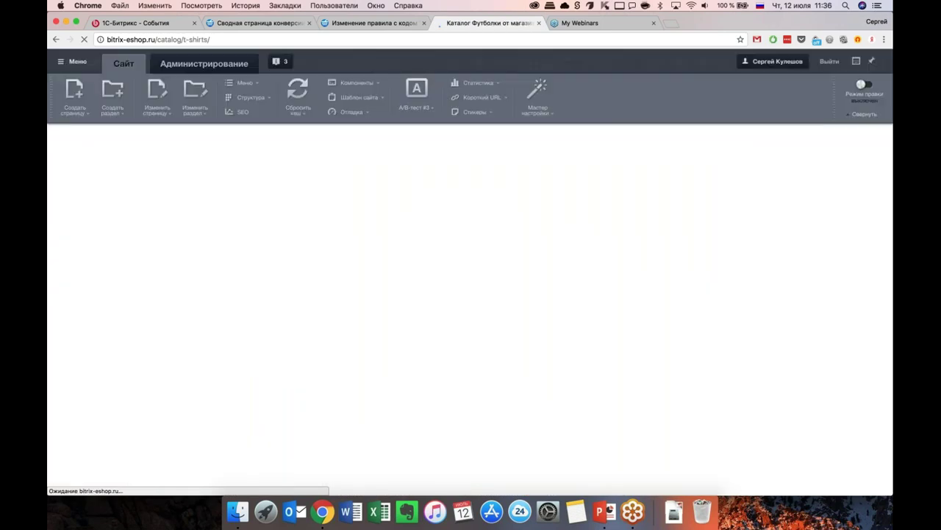
pyautogui.scroll(-3, 471, 265)
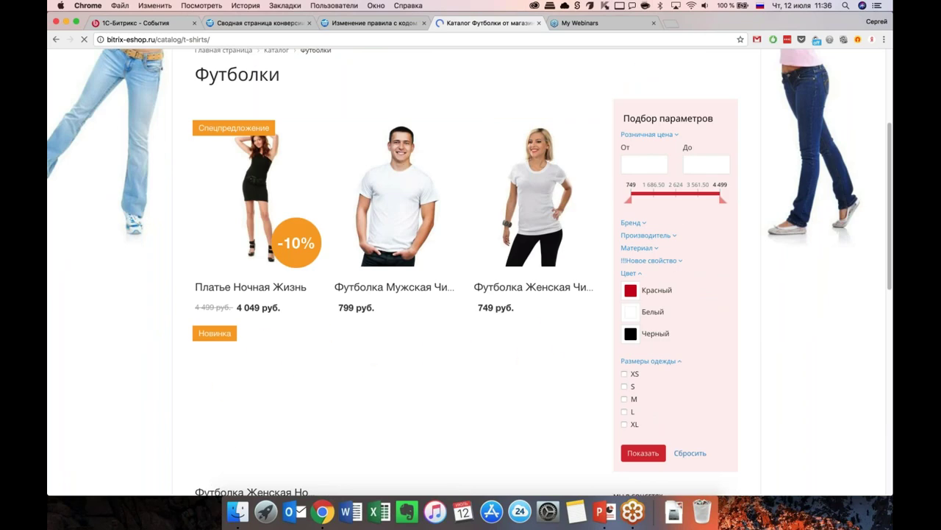
pyautogui.scroll(-3, 404, 169)
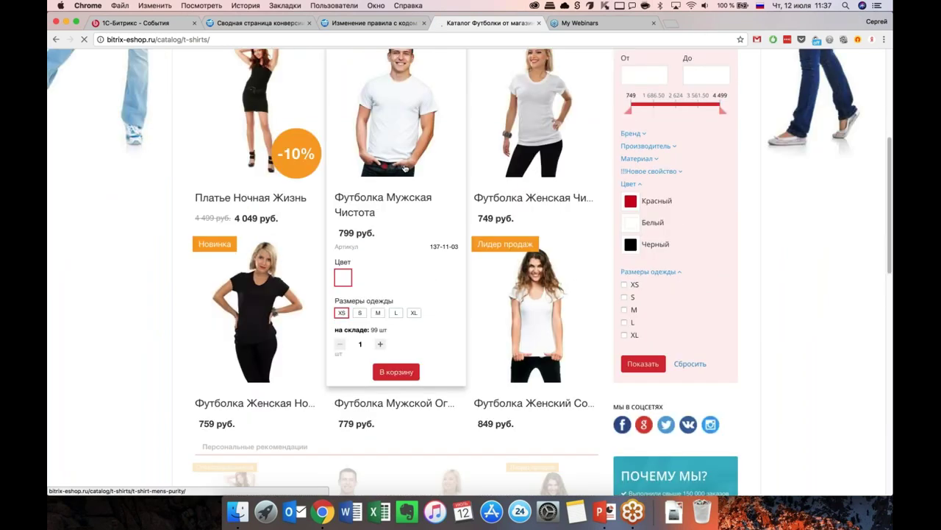
pyautogui.click(396, 371)
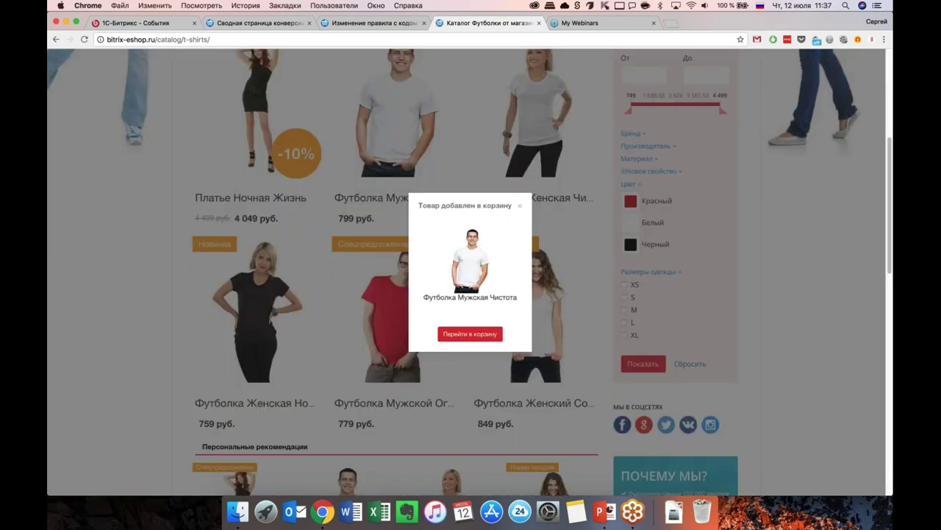
pyautogui.click(519, 205)
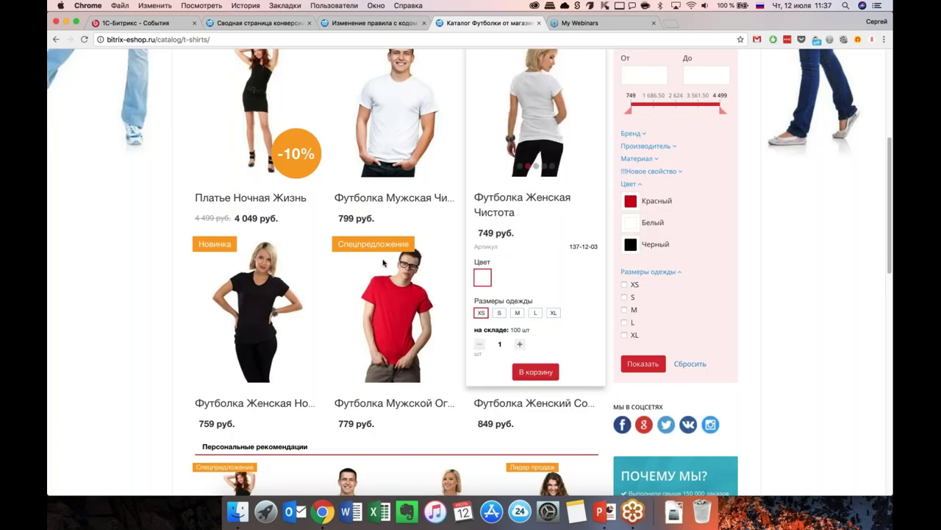
pyautogui.scroll(-3, 535, 332)
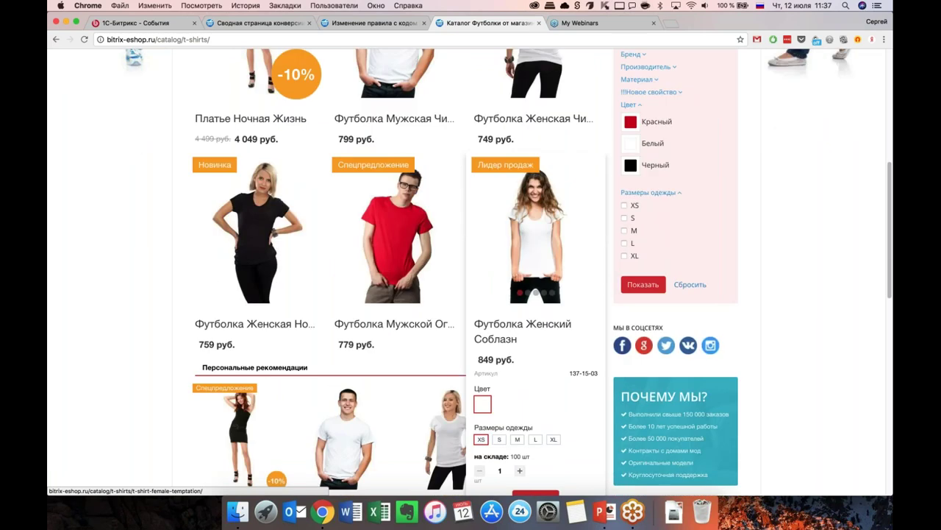
pyautogui.click(537, 448)
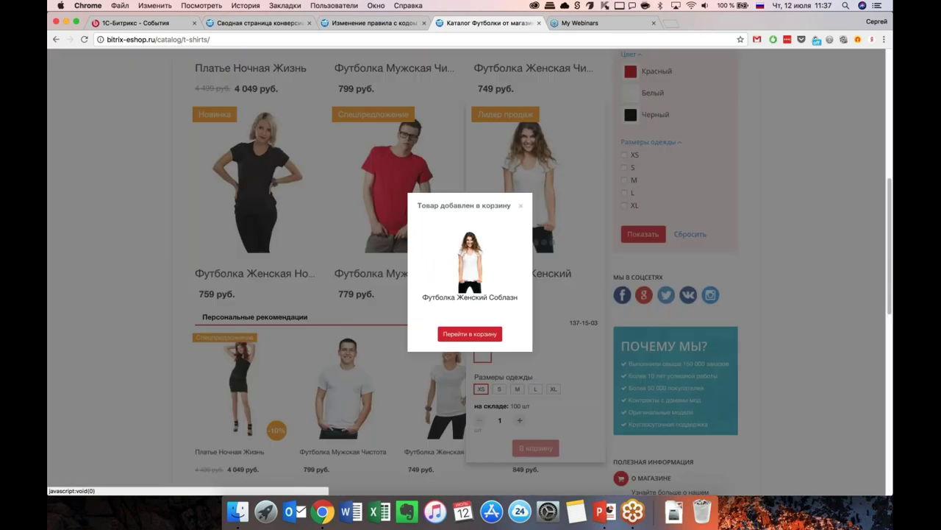
pyautogui.click(520, 208)
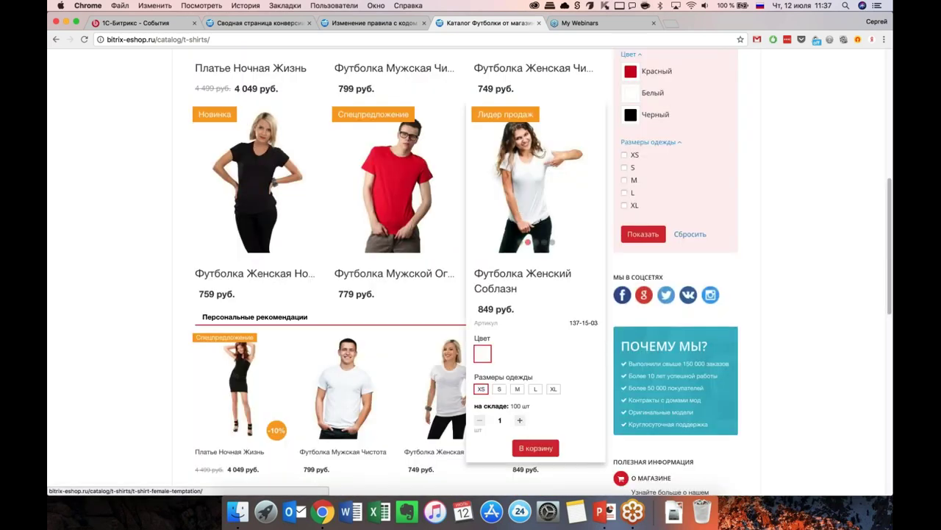
# Step: Add one "Платье Ночная Жизнь" in black, size XS, to the cart and proceed to the cart
pyautogui.scroll(6, 471, 272)
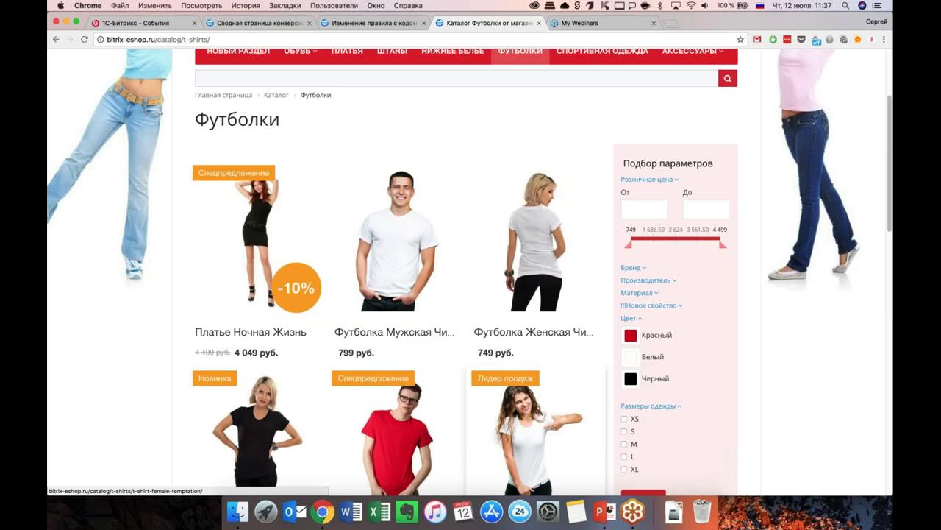
pyautogui.scroll(3, 526, 253)
pyautogui.scroll(-3, 525, 252)
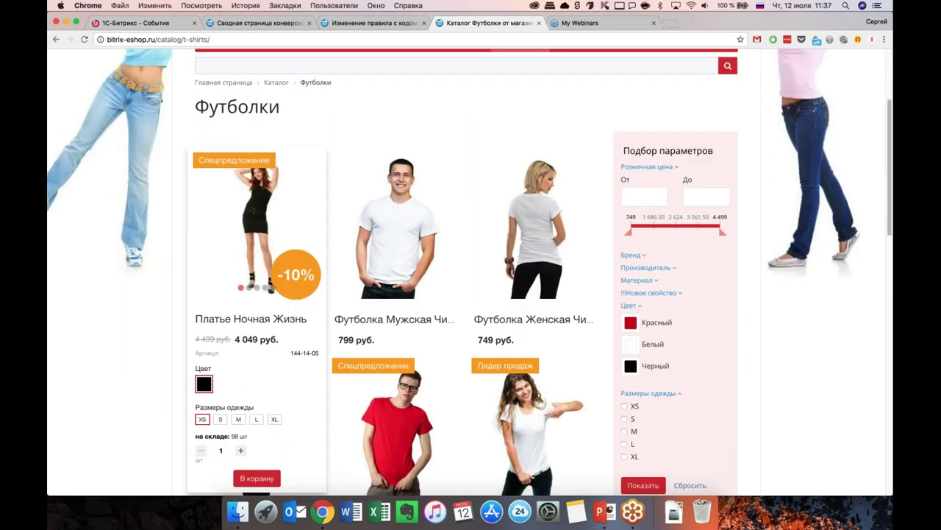
pyautogui.click(257, 477)
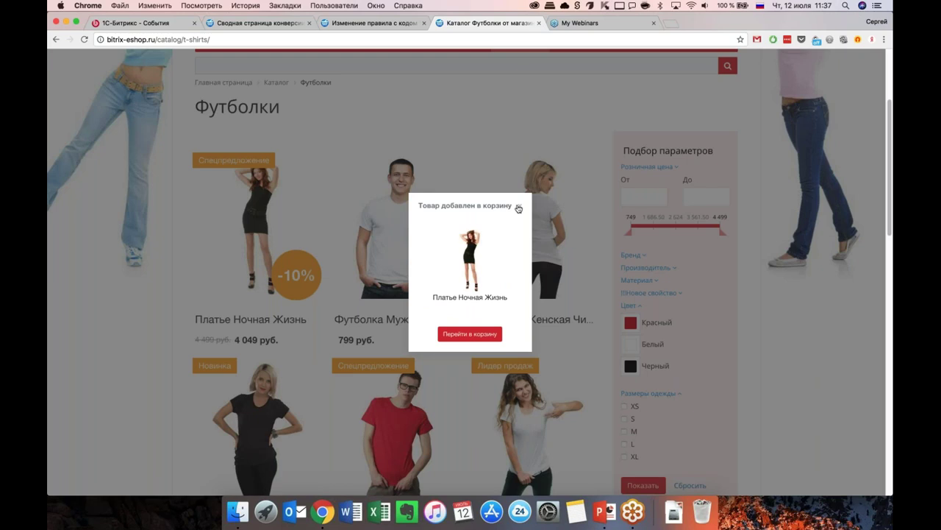
pyautogui.click(481, 335)
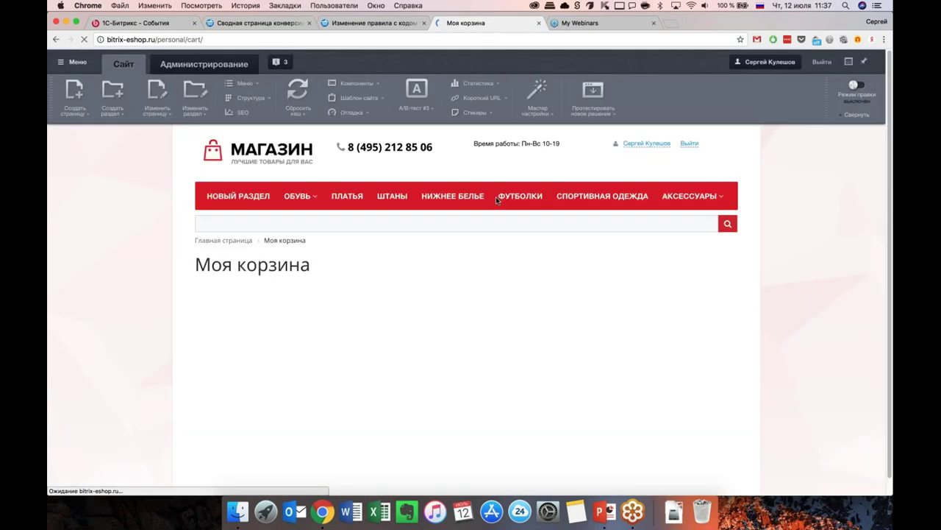
# Step: Open the "Спортивная Одежда" catalog section and return to the cart
pyautogui.scroll(-1, 496, 196)
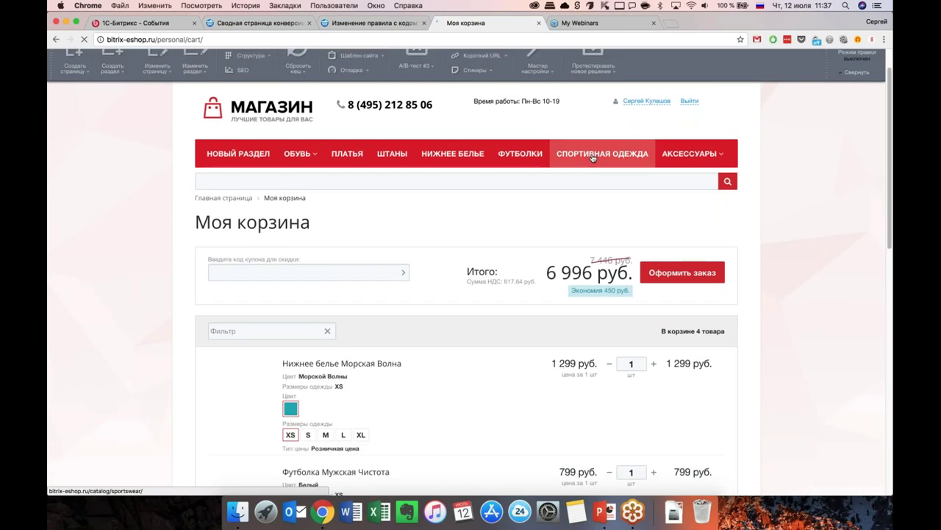
pyautogui.click(592, 159)
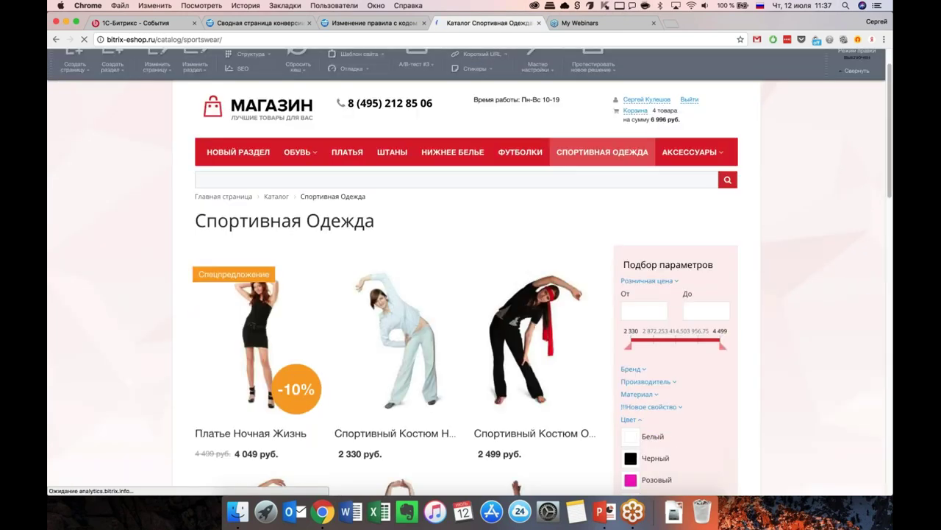
pyautogui.click(638, 112)
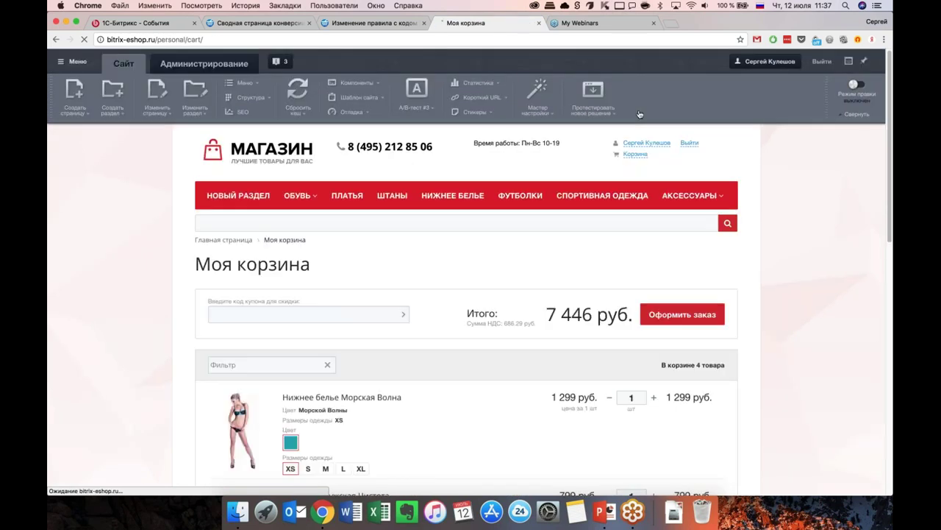
# Step: Examine the cart's order total and the discounts applied to each item
pyautogui.scroll(-5, 471, 294)
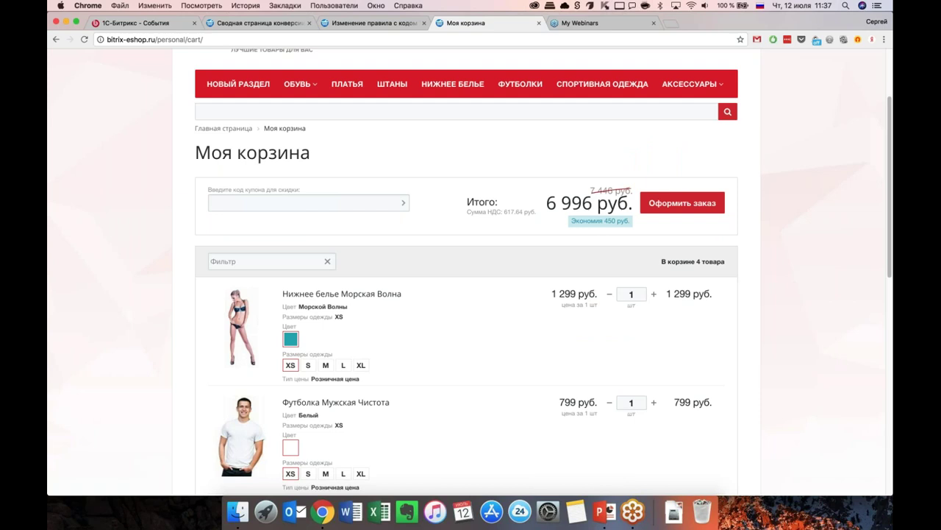
pyautogui.scroll(1, 470, 294)
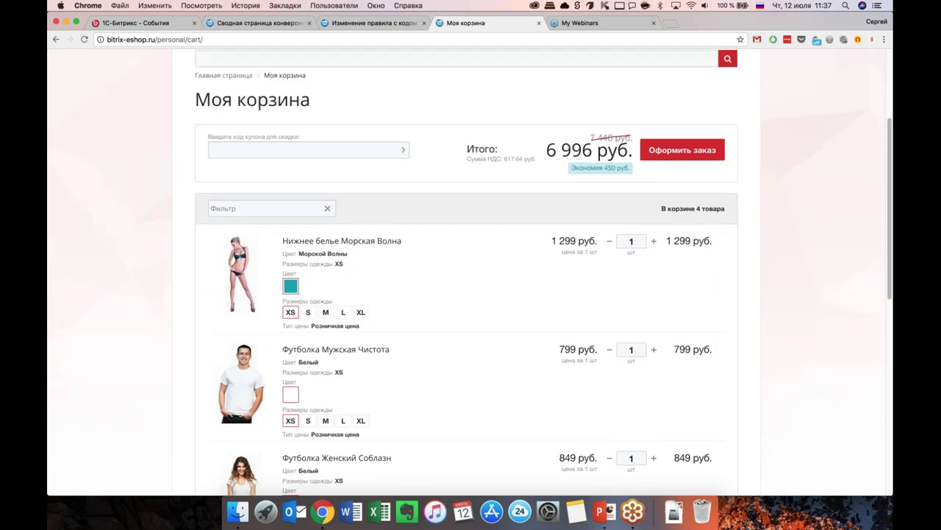
pyautogui.scroll(-2, 470, 294)
pyautogui.scroll(-3, 470, 250)
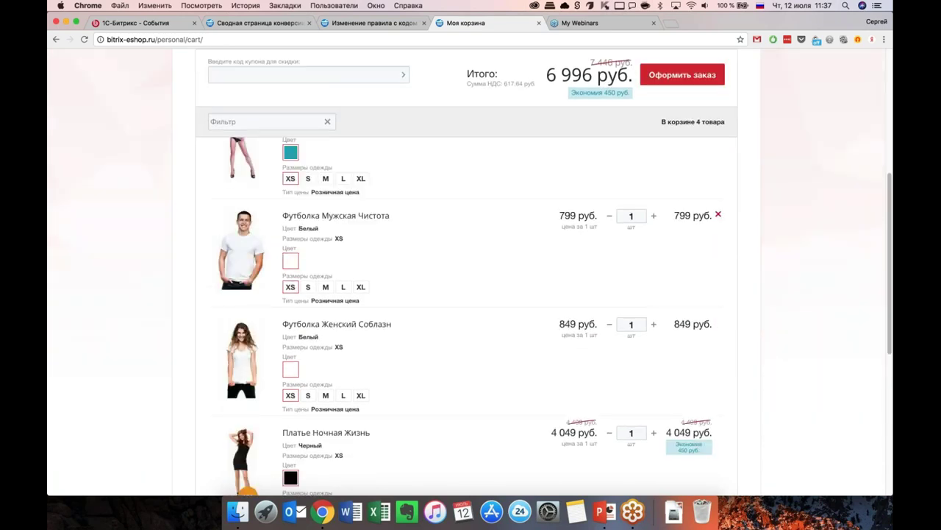
pyautogui.scroll(-5, 471, 294)
pyautogui.scroll(5, 471, 294)
pyautogui.scroll(-1, 458, 426)
pyautogui.scroll(5, 659, 395)
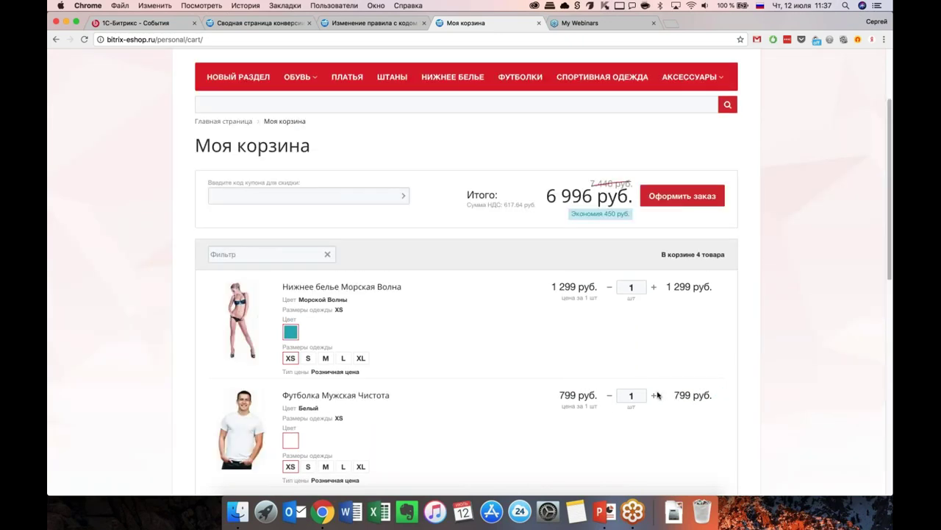
pyautogui.scroll(1, 479, 456)
pyautogui.scroll(-3, 477, 459)
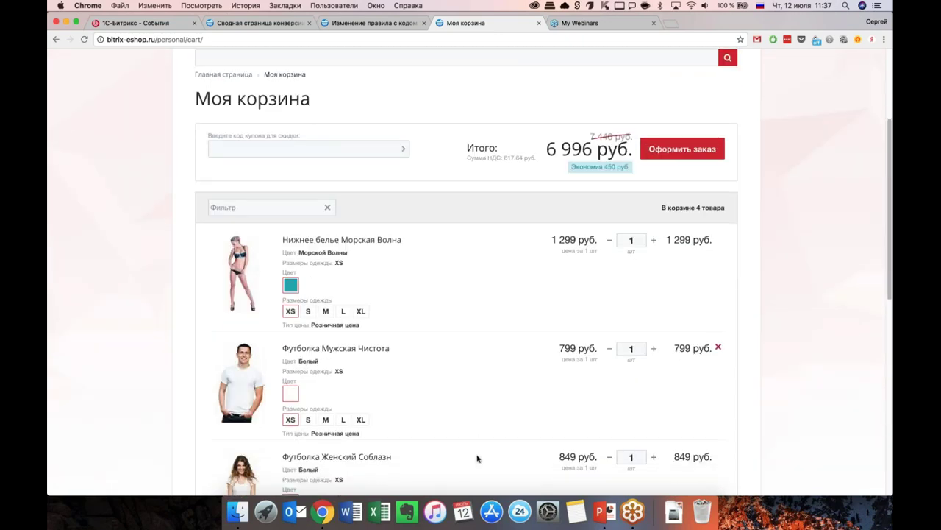
pyautogui.scroll(-2, 471, 412)
pyautogui.scroll(-3, 462, 361)
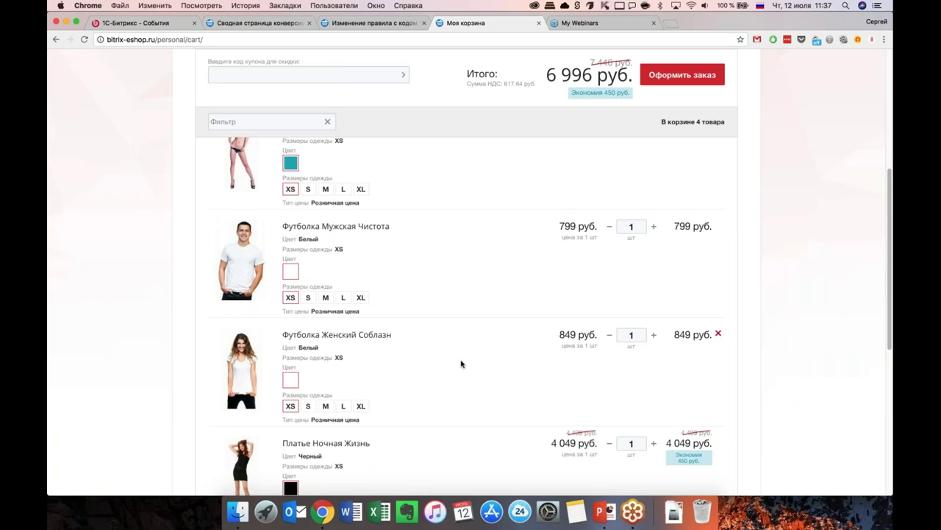
pyautogui.scroll(5, 461, 364)
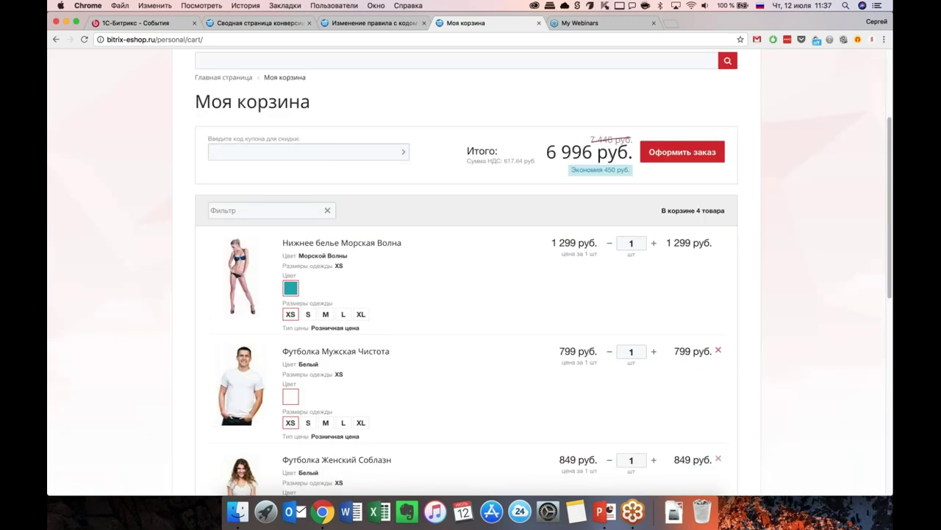
pyautogui.scroll(-1, 450, 164)
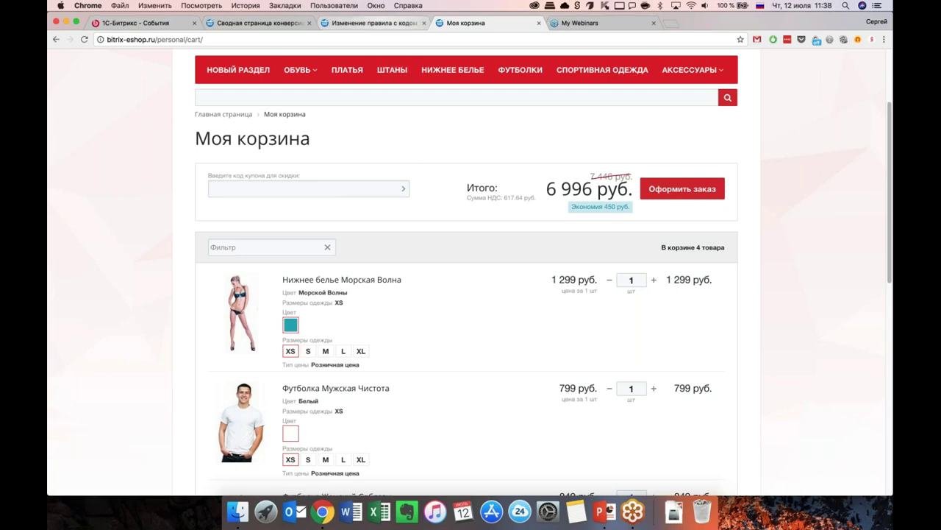
# Step: Return to the "Купи на 5000р" cart rule in the administration area and review its actions and additional conditions
pyautogui.click(371, 22)
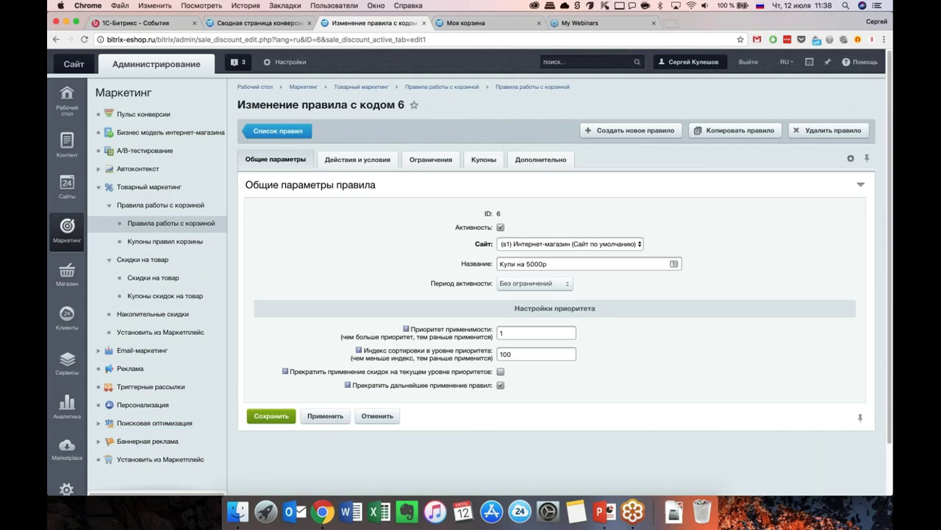
pyautogui.click(357, 159)
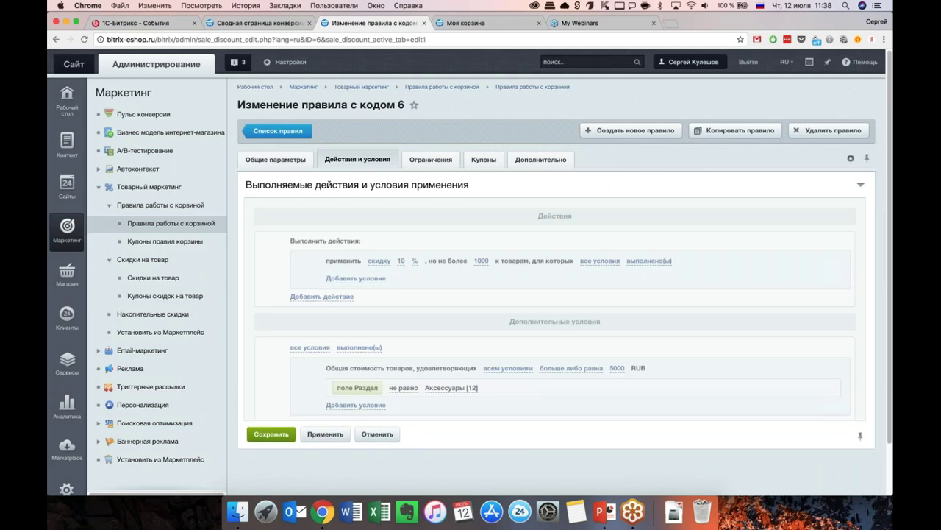
pyautogui.scroll(-1, 482, 344)
pyautogui.scroll(-1, 483, 346)
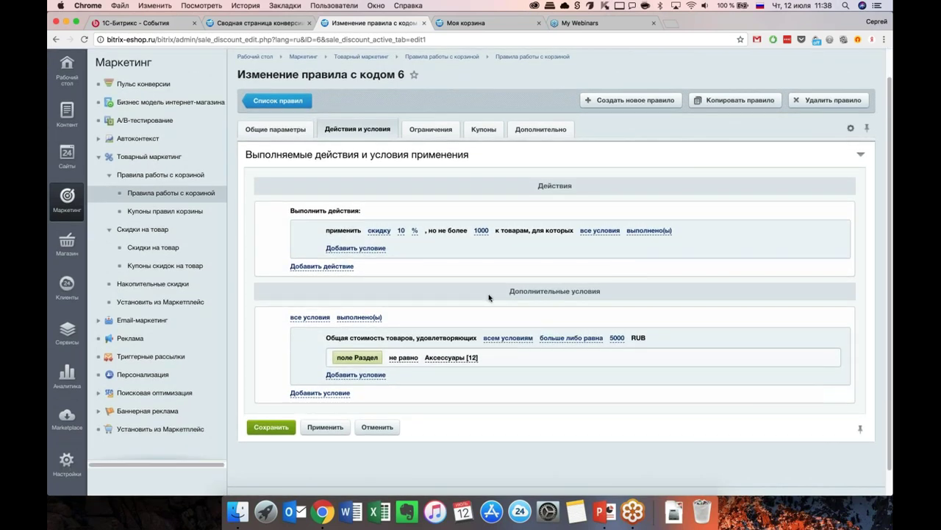
pyautogui.scroll(-1, 487, 361)
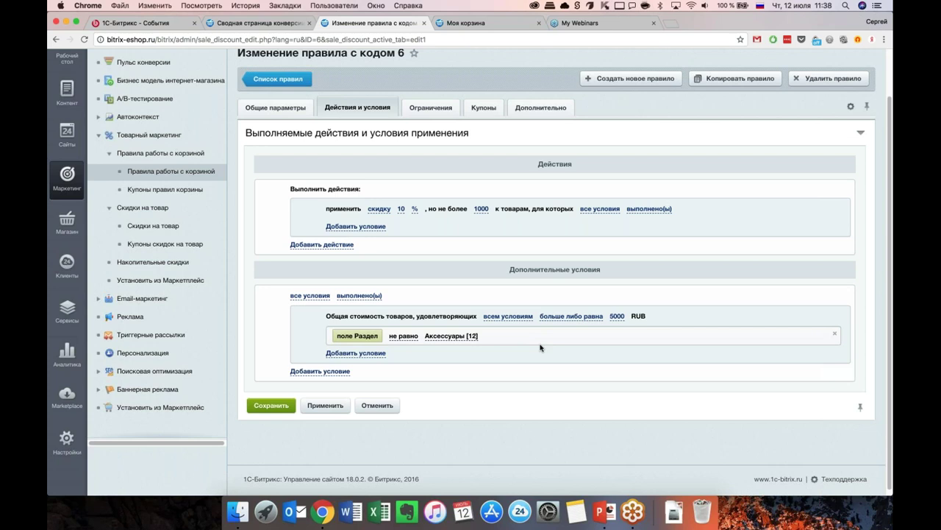
pyautogui.click(364, 226)
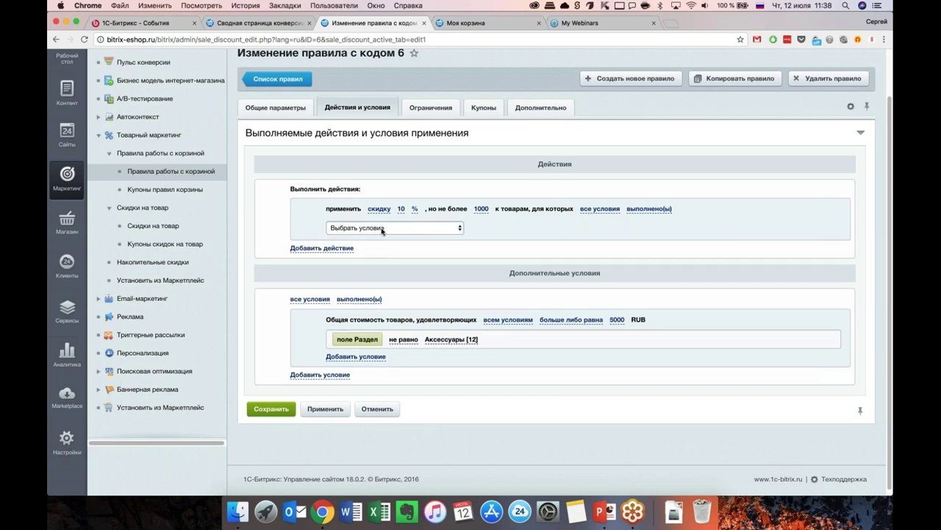
pyautogui.click(382, 229)
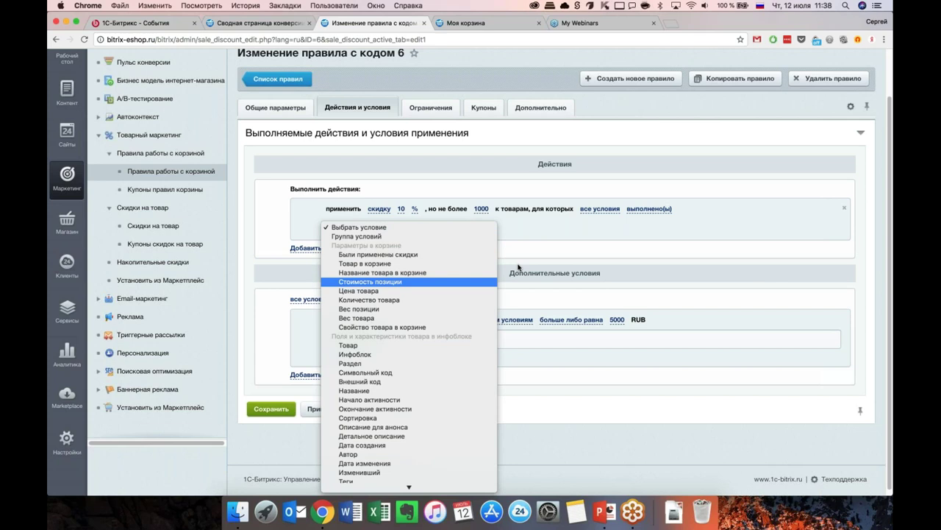
pyautogui.click(566, 248)
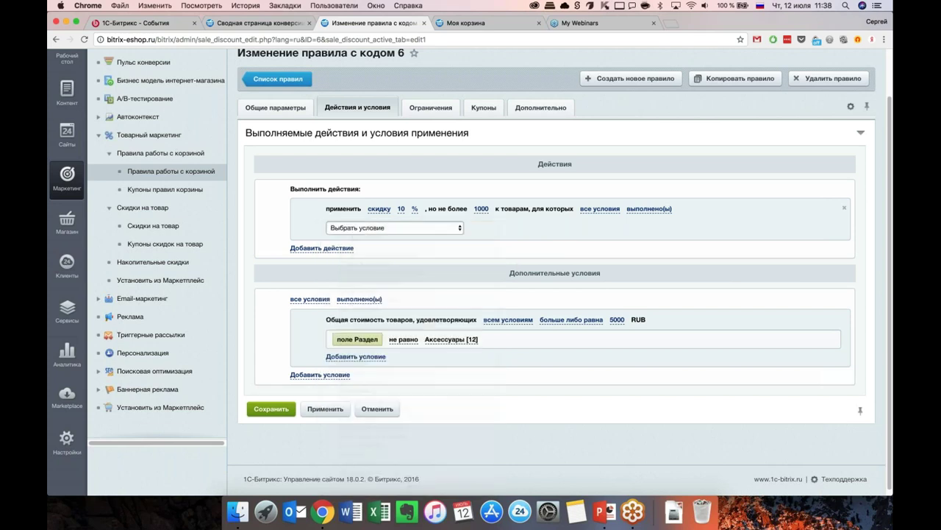
# Step: Apply the cart rule, look through its restriction, coupon and general settings, and apply it again
pyautogui.click(325, 409)
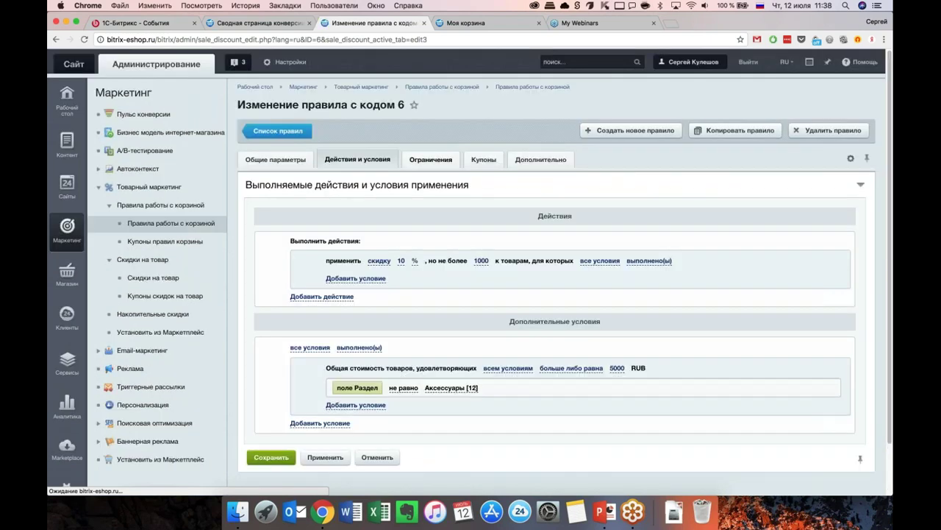
pyautogui.click(484, 159)
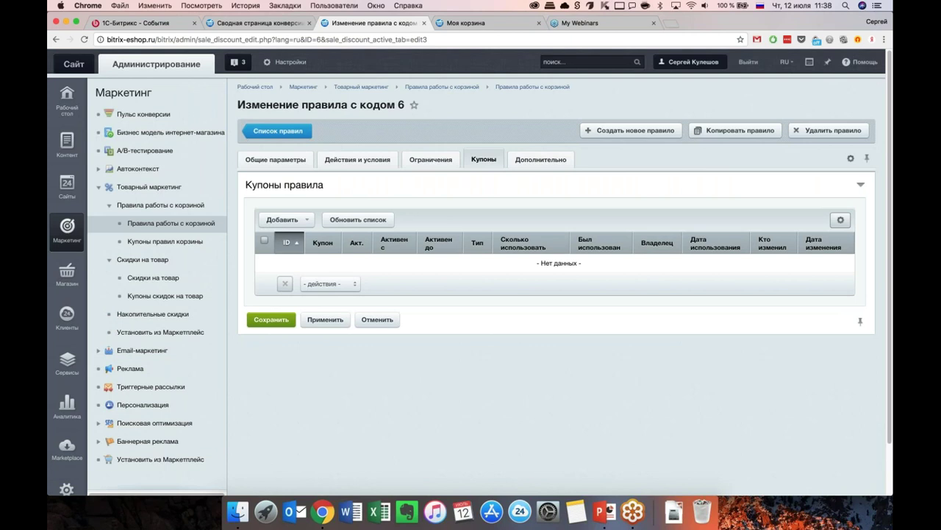
pyautogui.click(436, 161)
pyautogui.click(483, 158)
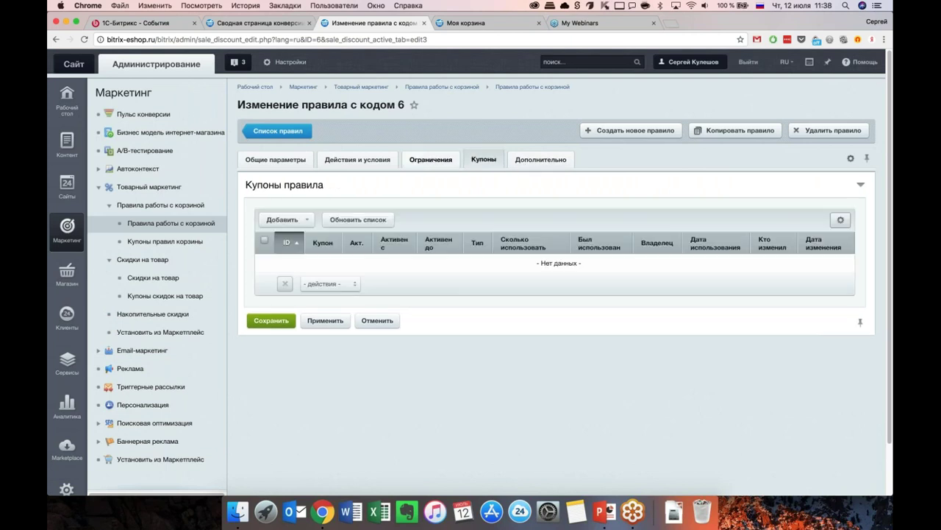
pyautogui.click(276, 159)
pyautogui.click(325, 416)
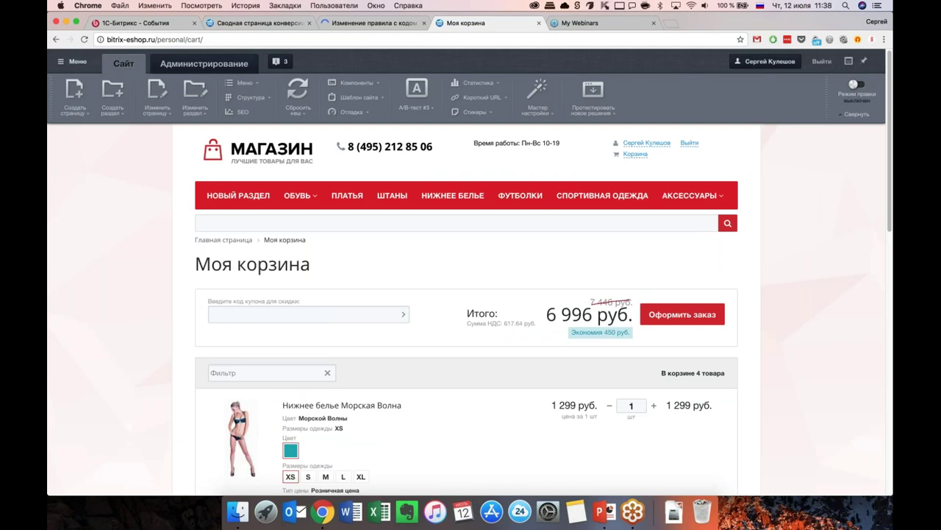
# Step: Reset the cache of the storefront cart page
pyautogui.click(297, 92)
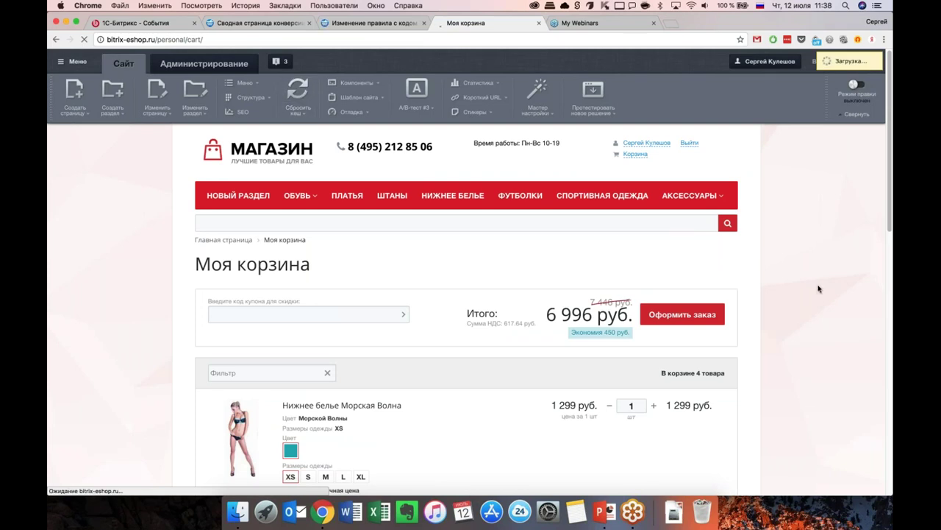
# Step: Remove the dress "Платье Ночная Жизнь" from the storefront cart
pyautogui.scroll(-2, 809, 305)
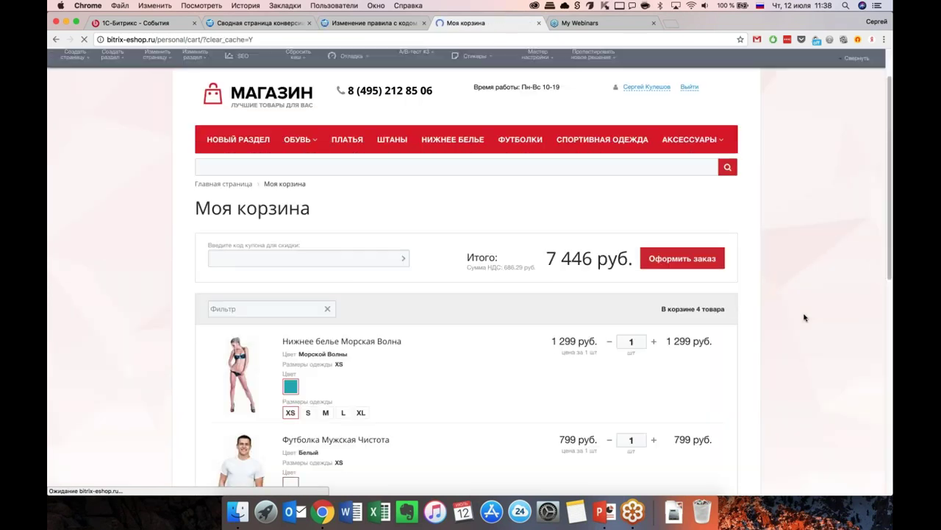
pyautogui.scroll(-5, 804, 318)
pyautogui.scroll(-5, 803, 325)
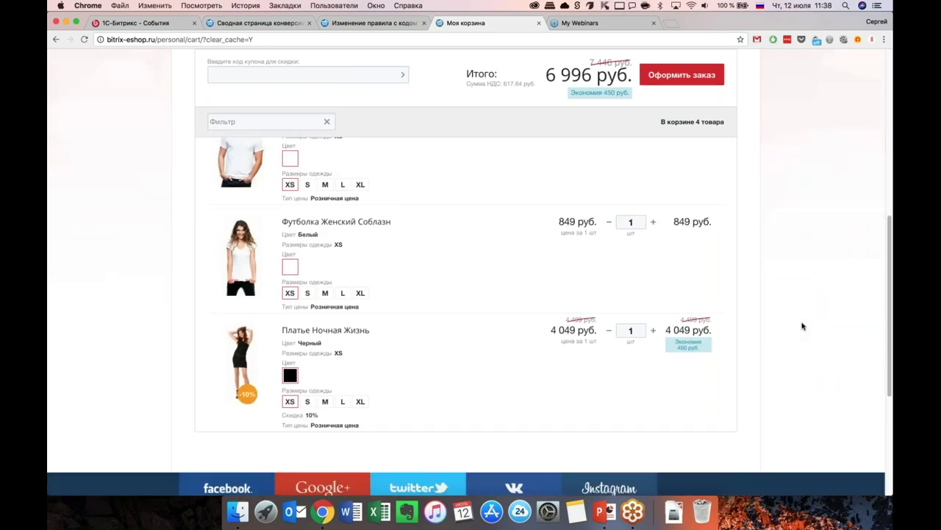
pyautogui.click(716, 305)
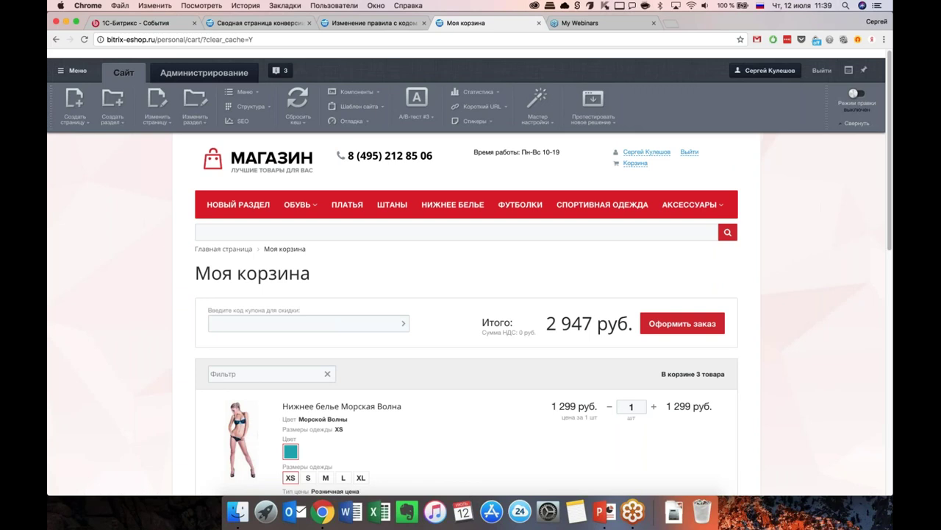
# Step: Add the slippers "Домашние Тапочки Розовый Рай" in size 35 from the "Тапочки" catalog section and go to the cart
pyautogui.click(371, 22)
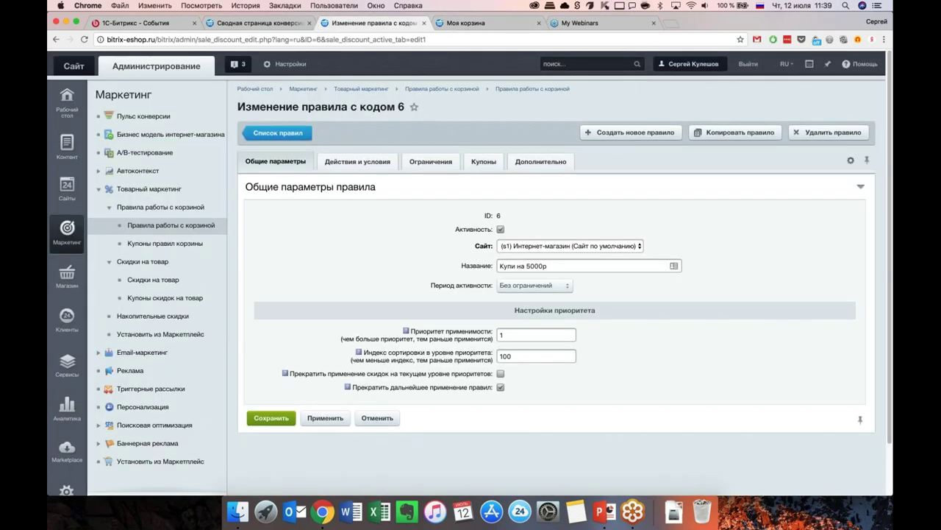
pyautogui.click(466, 23)
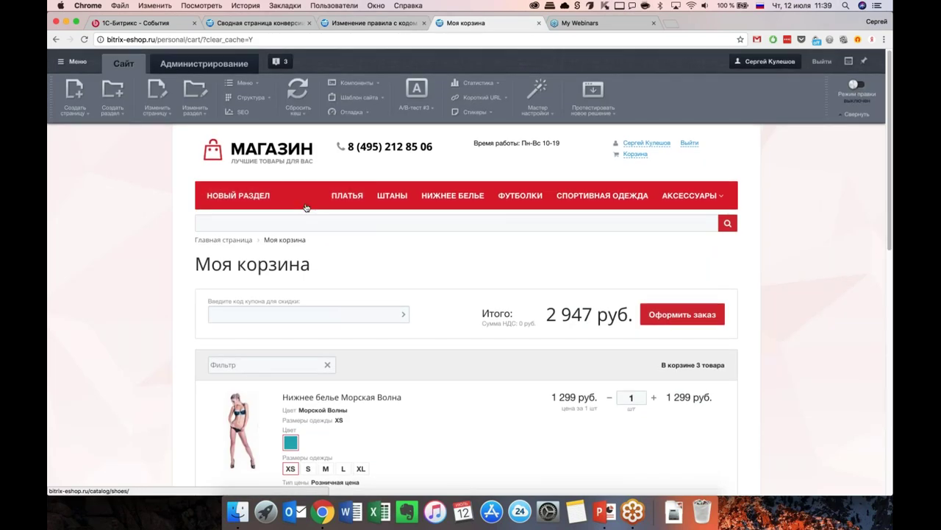
pyautogui.moveTo(306, 198)
pyautogui.click(303, 236)
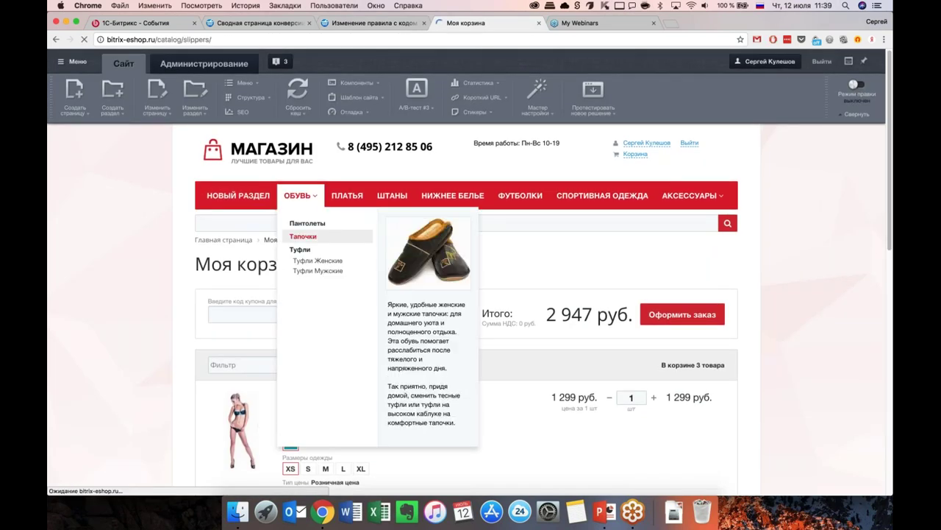
pyautogui.scroll(-5, 397, 294)
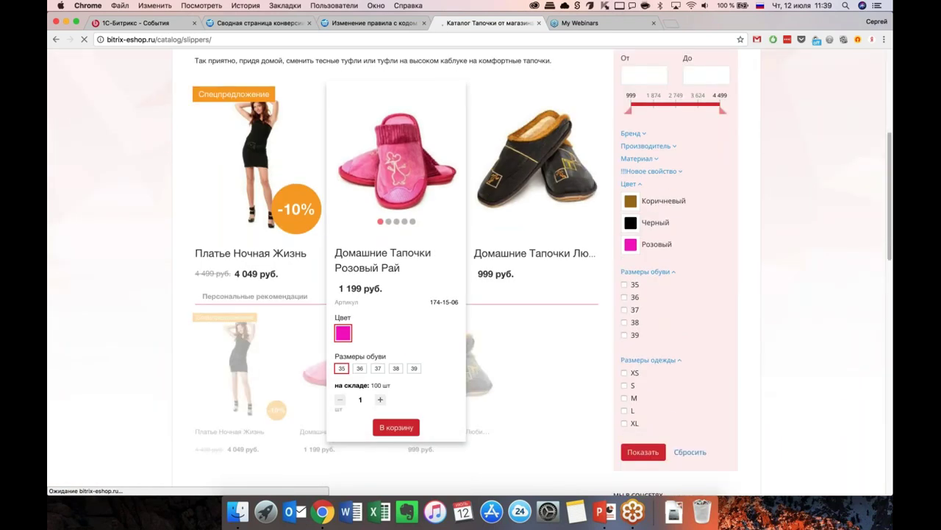
pyautogui.click(396, 427)
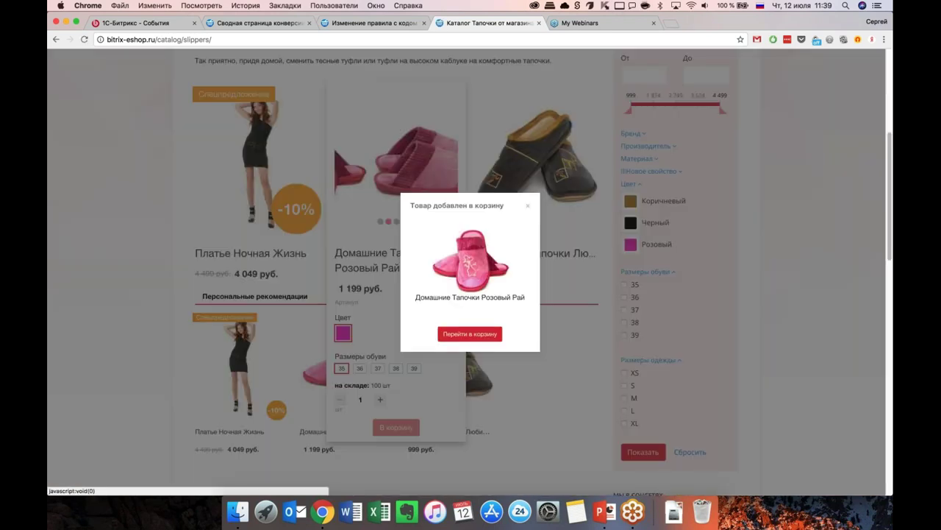
pyautogui.click(470, 333)
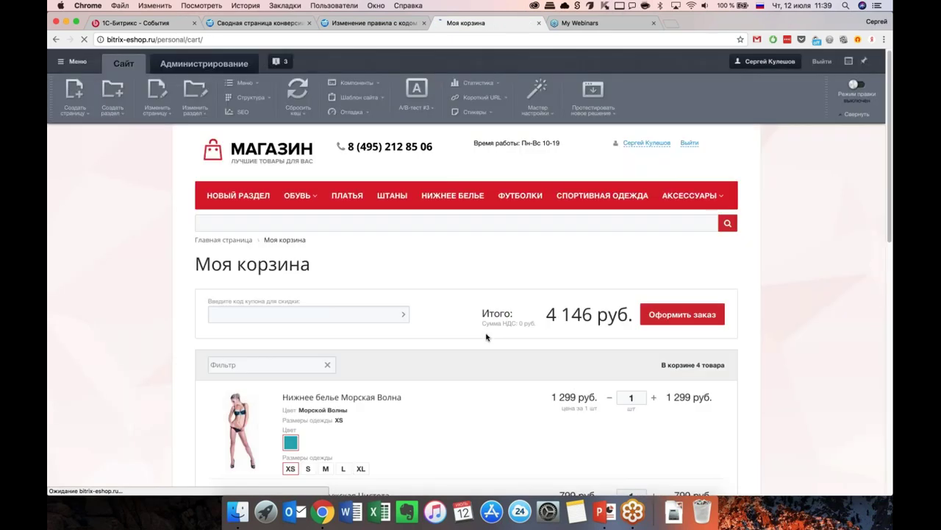
# Step: Add the shoes "Туфли Вечерняя Бабочка" in size 35 from the "Обувь" catalog section and go to the cart
pyautogui.scroll(-1, 486, 337)
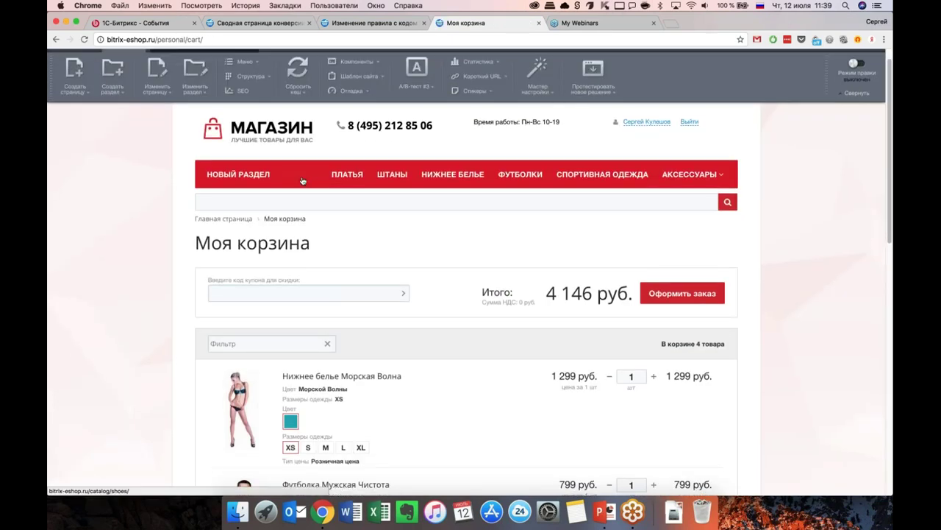
pyautogui.moveTo(301, 177)
pyautogui.click(305, 216)
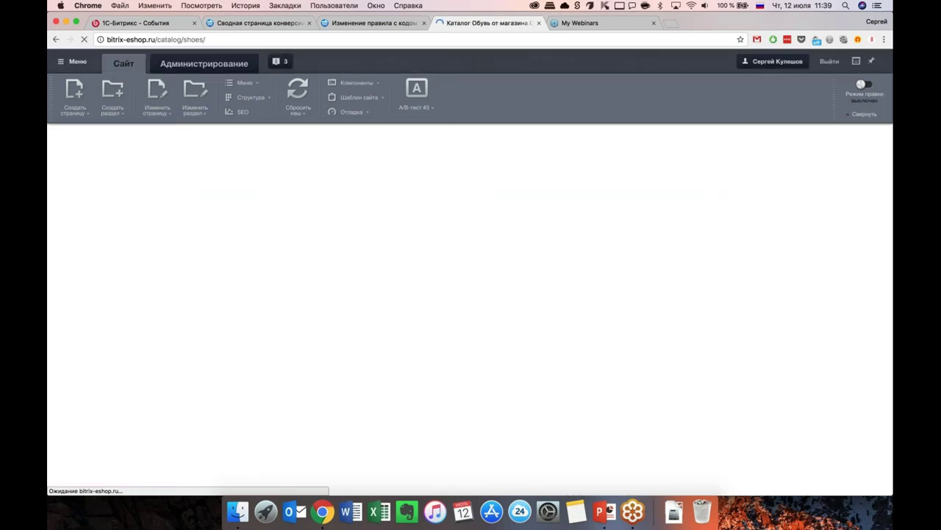
pyautogui.scroll(-5, 471, 295)
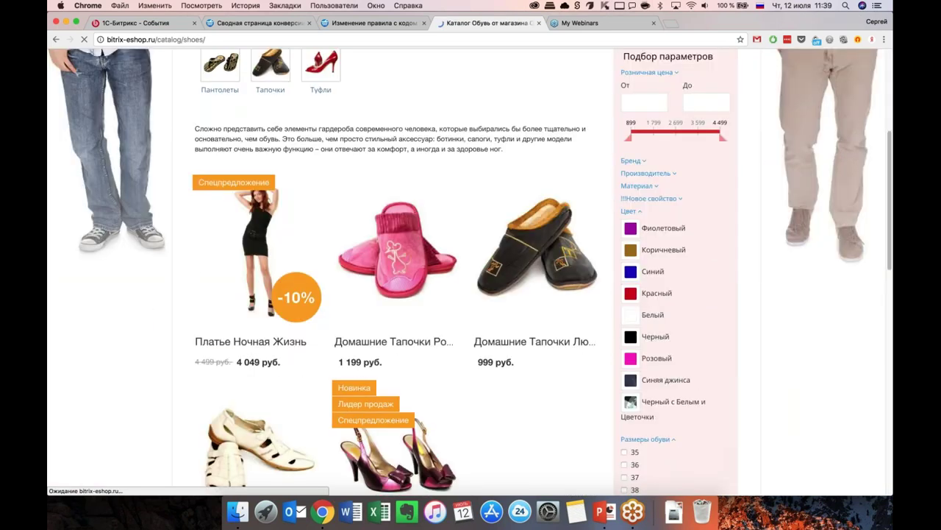
pyautogui.scroll(-5, 397, 294)
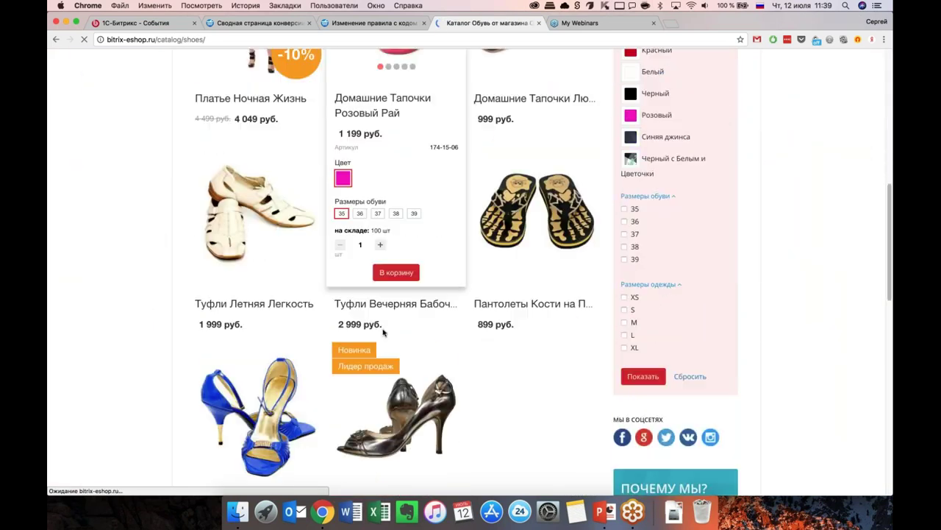
pyautogui.click(396, 478)
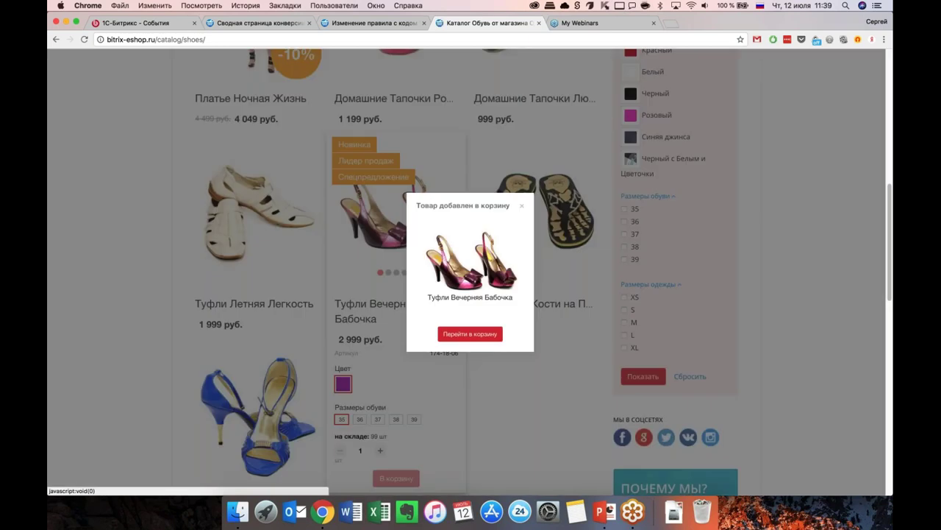
pyautogui.click(470, 333)
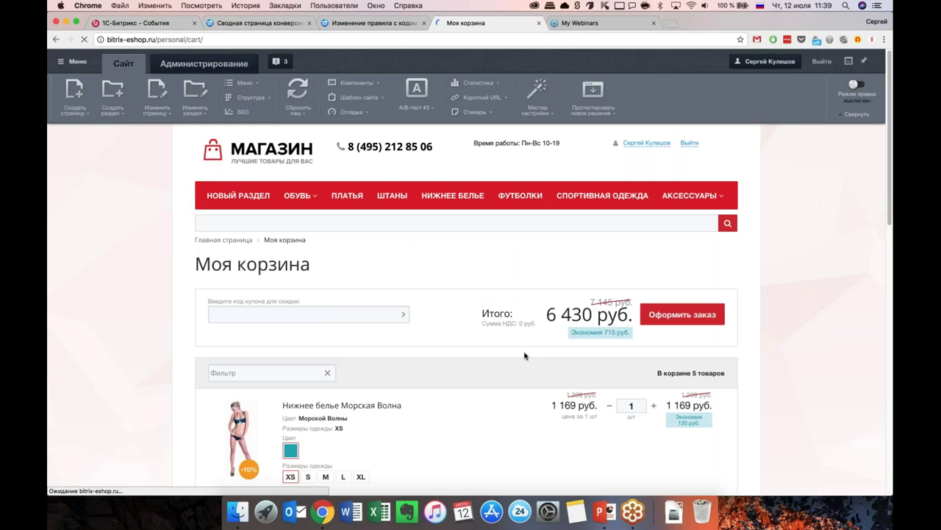
# Step: Examine the discounted cart total and the discount on each of the cart's items
pyautogui.scroll(-1, 525, 356)
pyautogui.scroll(-5, 524, 356)
pyautogui.scroll(-2, 524, 355)
pyautogui.scroll(7, 525, 356)
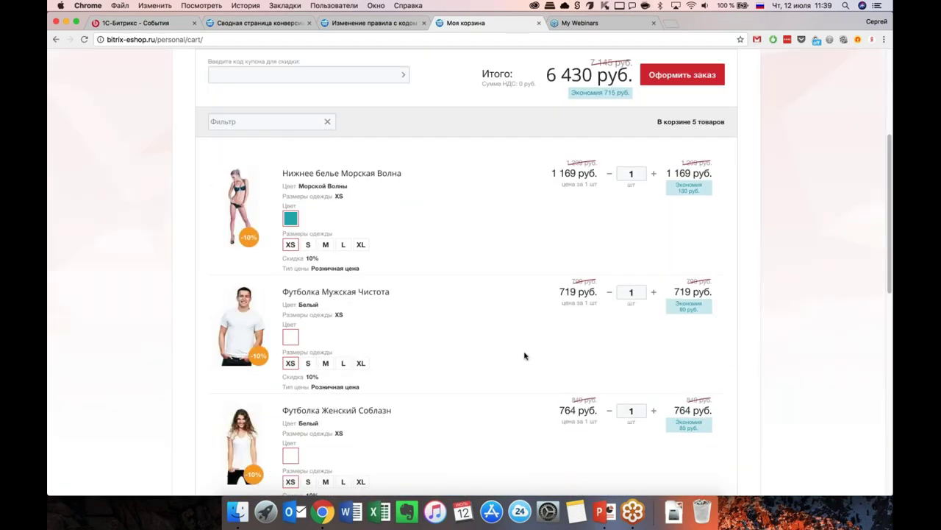
pyautogui.scroll(2, 525, 356)
pyautogui.scroll(-2, 524, 356)
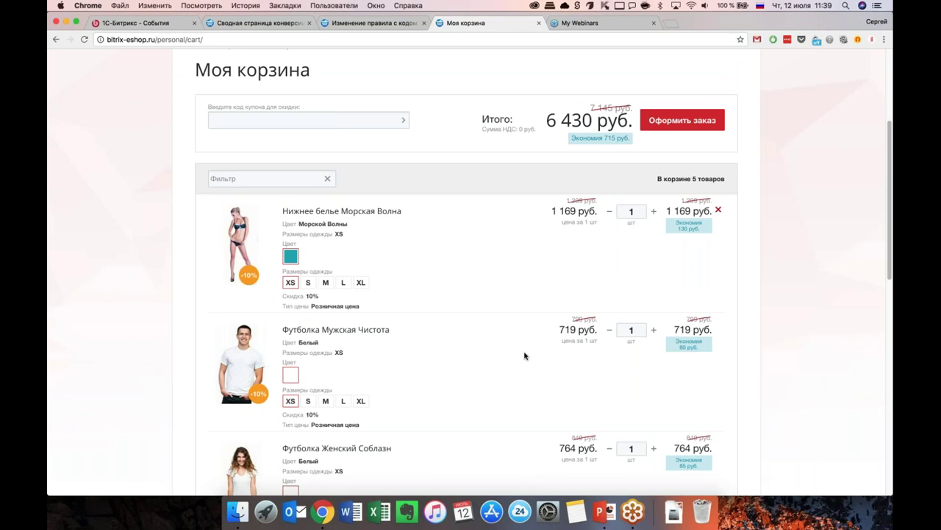
pyautogui.scroll(-3, 524, 356)
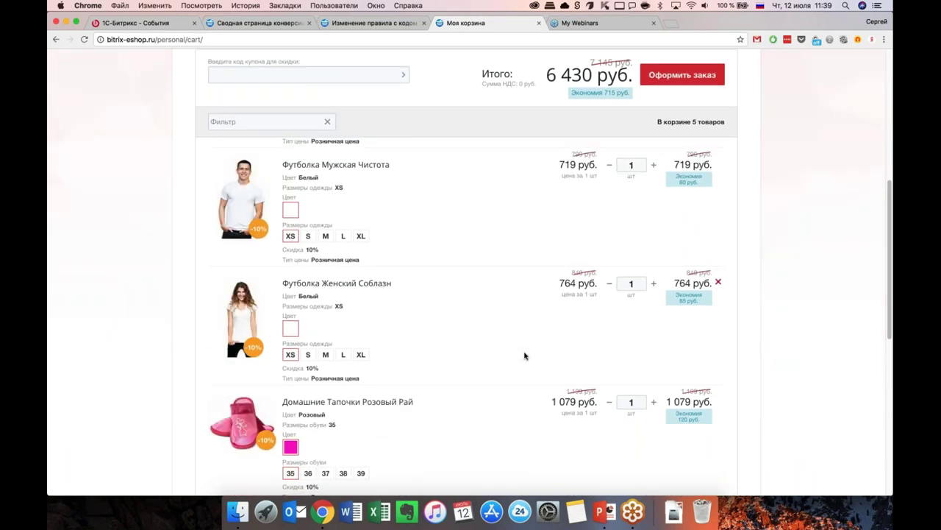
pyautogui.scroll(-5, 525, 356)
pyautogui.scroll(5, 524, 356)
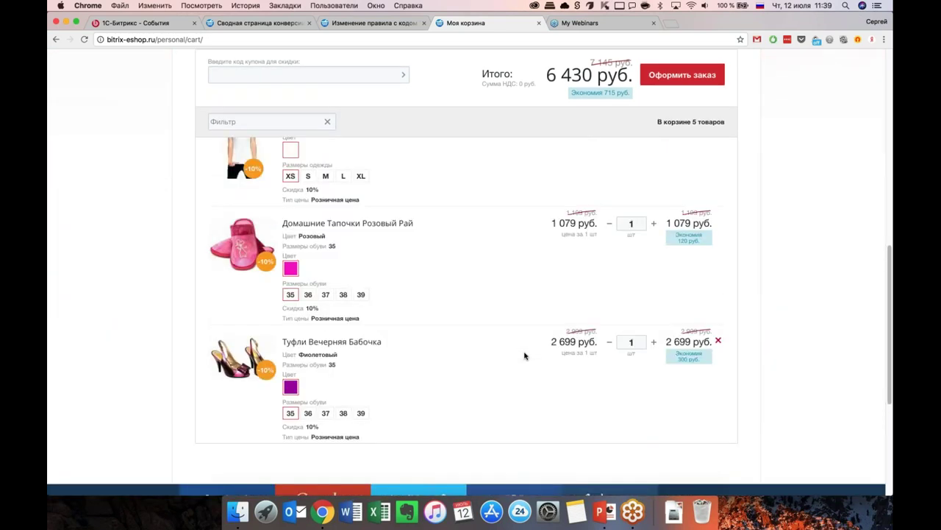
pyautogui.scroll(3, 524, 356)
pyautogui.scroll(3, 524, 356)
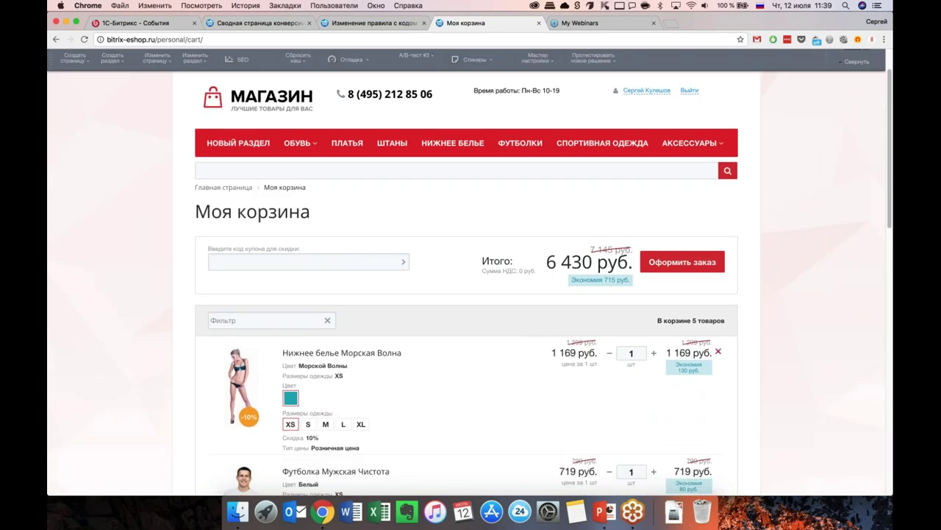
pyautogui.scroll(-5, 505, 388)
pyautogui.scroll(-3, 505, 388)
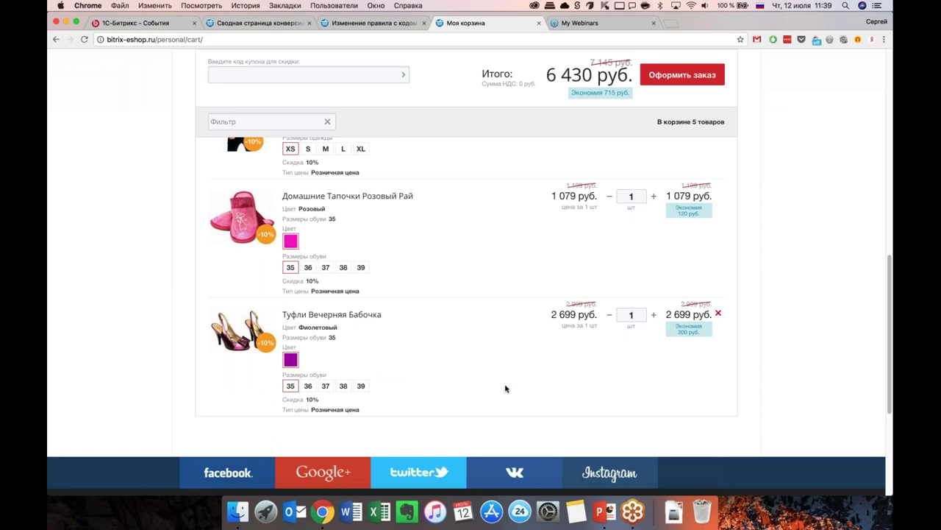
pyautogui.scroll(6, 505, 388)
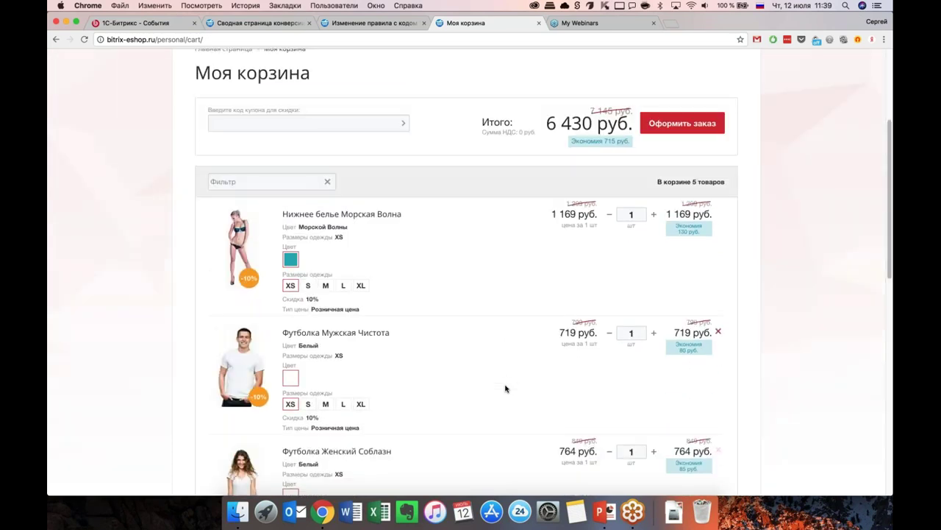
pyautogui.scroll(2, 505, 388)
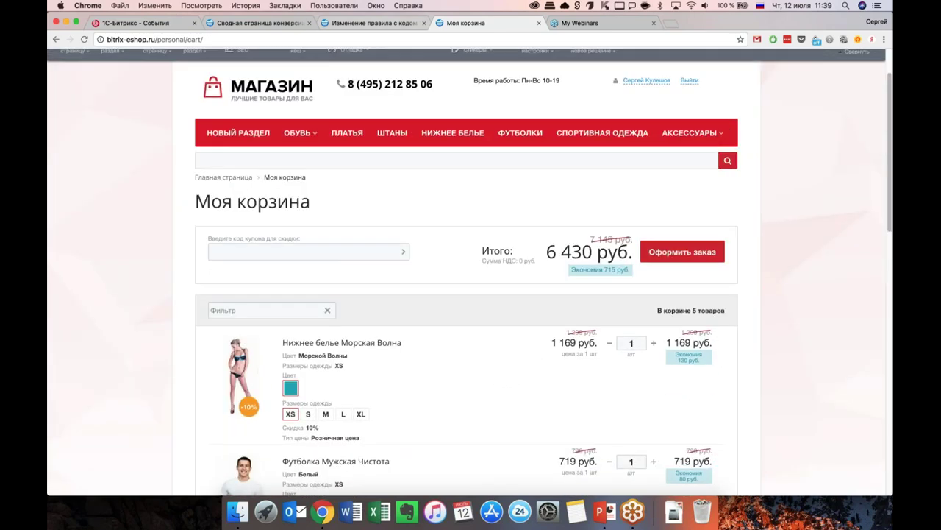
# Step: Return to the administration area, view the list of cart rules, and collapse the "Правила работы с корзиной" and "Скидки на товар" sections
pyautogui.click(380, 23)
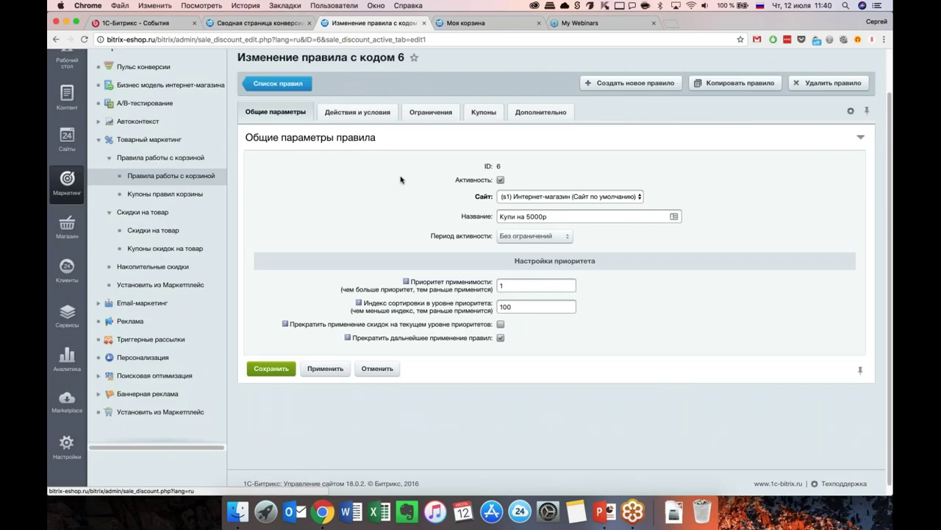
pyautogui.scroll(1, 270, 85)
pyautogui.click(270, 133)
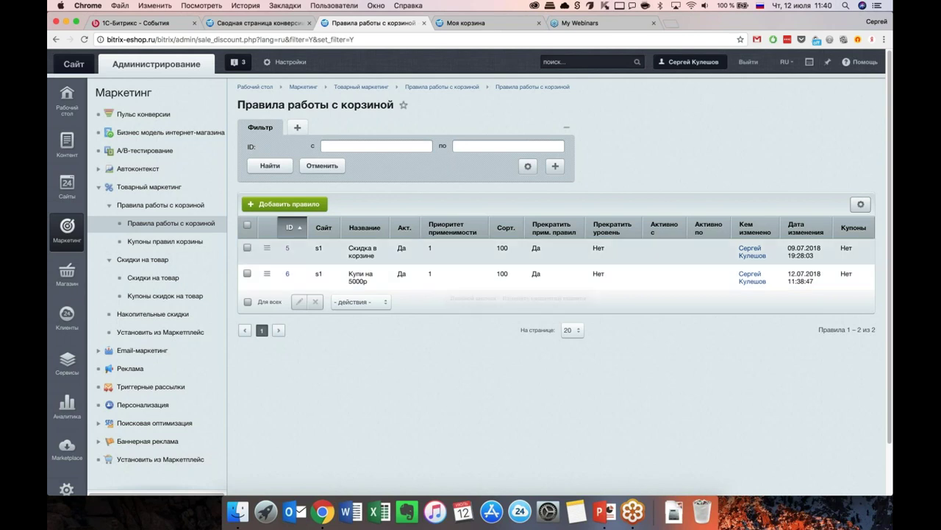
pyautogui.scroll(-2, 279, 432)
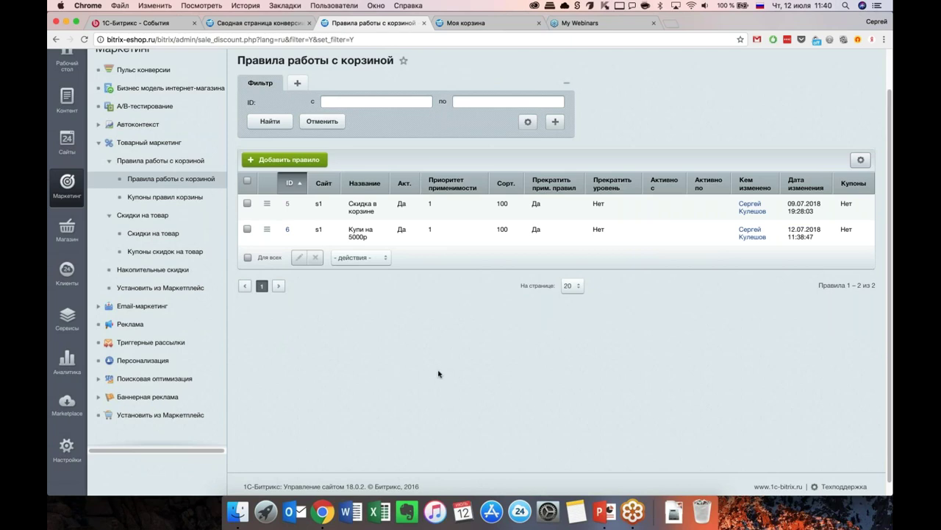
pyautogui.scroll(-1, 437, 372)
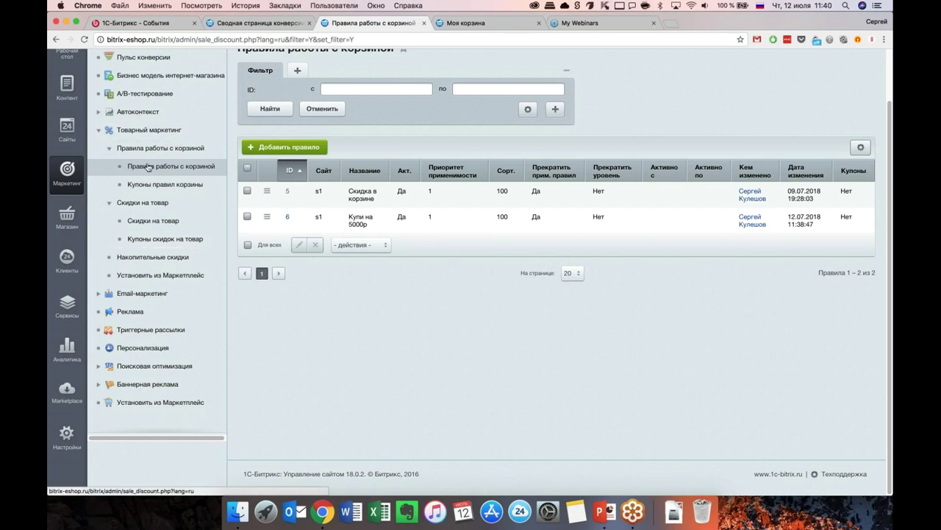
pyautogui.click(111, 148)
pyautogui.click(109, 166)
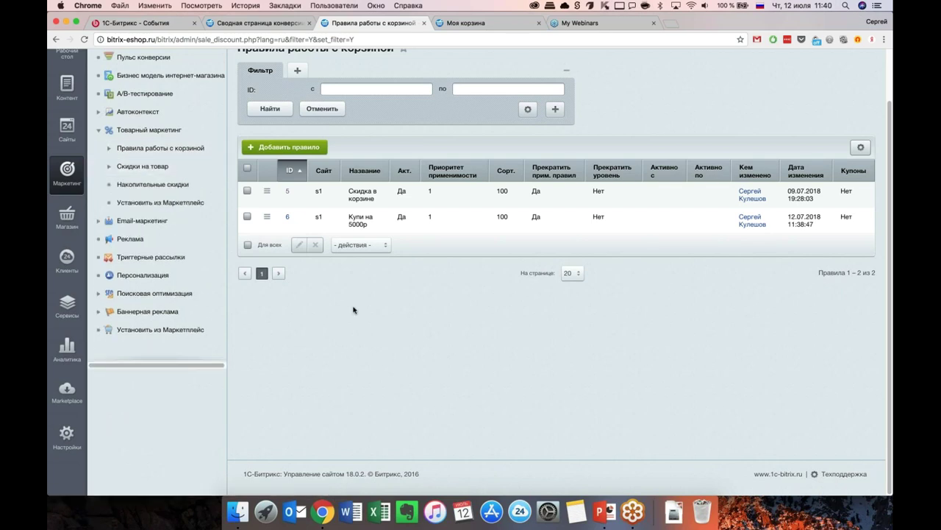
pyautogui.scroll(2, 353, 322)
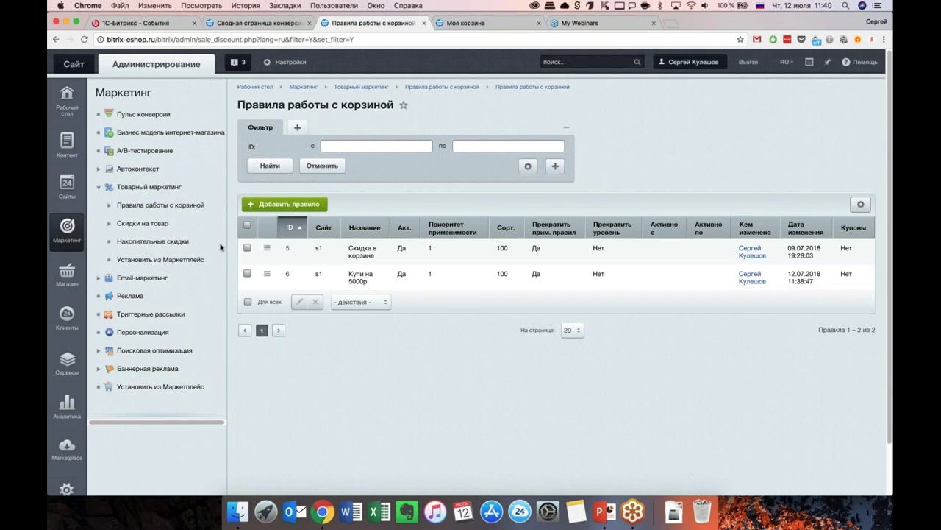
# Step: Open the cumulative discount program "Для красивых и талантливых" and examine its calculation period, validity and discount tiers by paid order amount
pyautogui.click(155, 248)
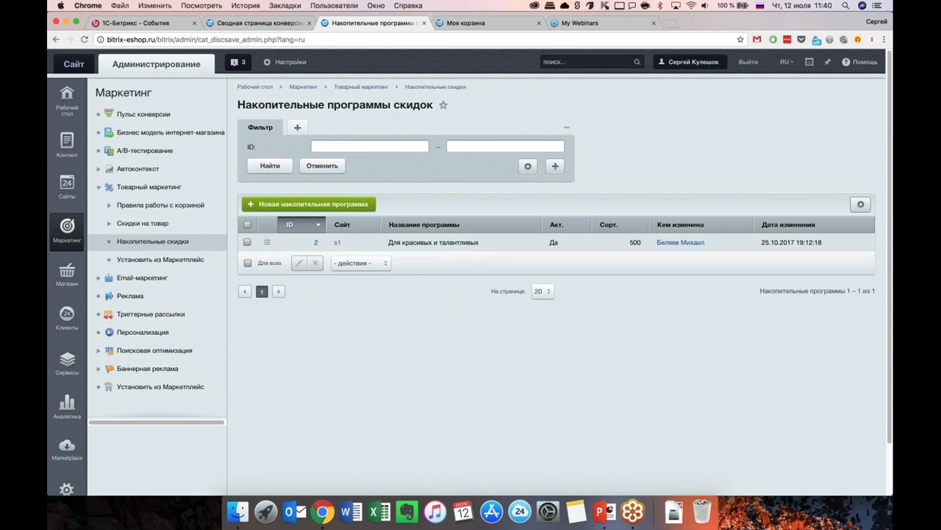
pyautogui.doubleClick(337, 242)
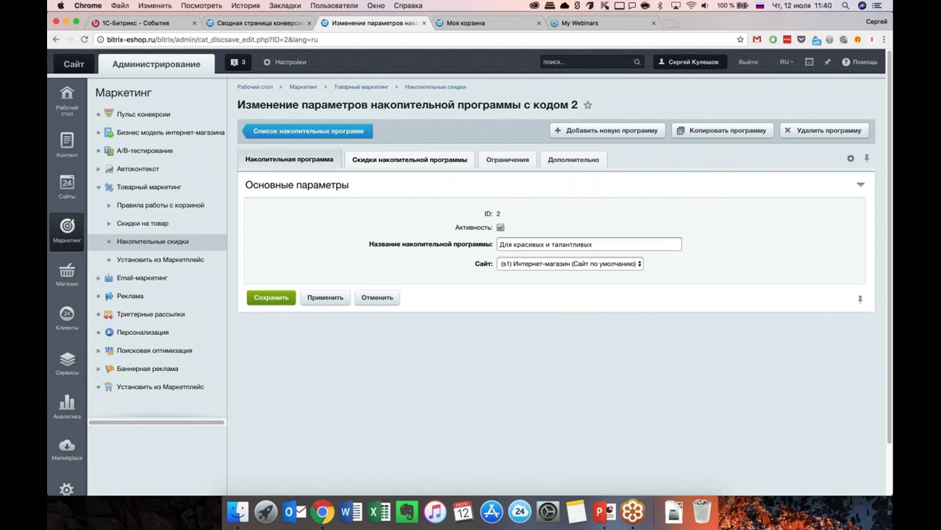
pyautogui.click(409, 158)
pyautogui.scroll(-2, 410, 159)
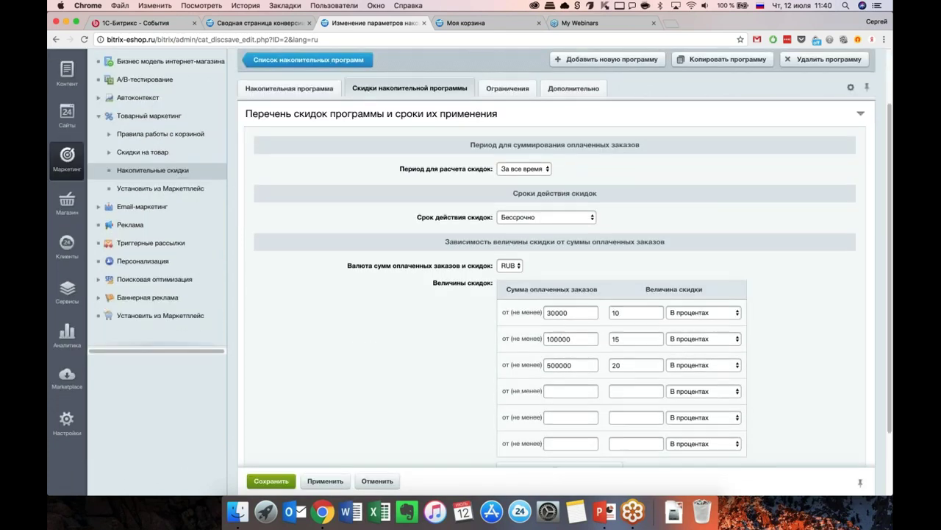
pyautogui.scroll(-1, 437, 326)
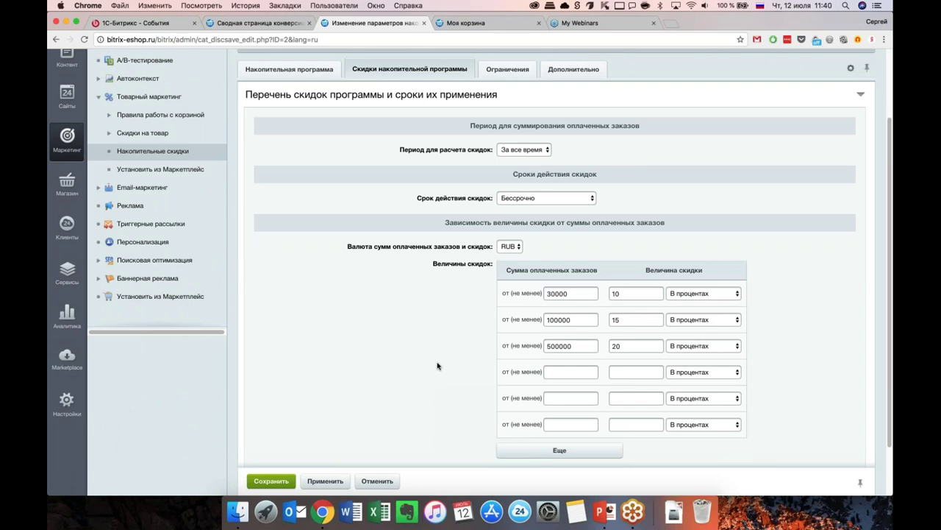
pyautogui.scroll(-1, 433, 332)
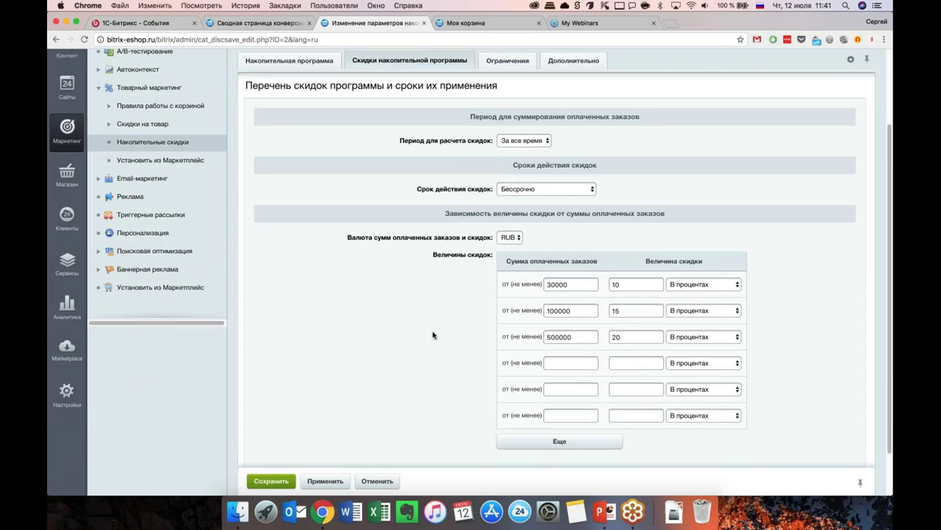
pyautogui.scroll(-2, 432, 334)
pyautogui.scroll(4, 434, 330)
pyautogui.scroll(-3, 448, 322)
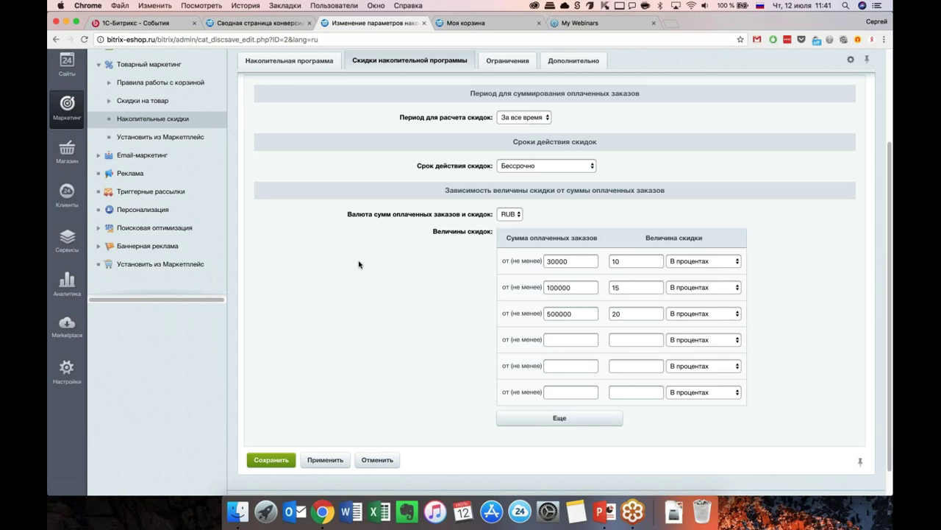
# Step: Examine the paid order thresholds and percentage discounts in the cumulative program's tier table
pyautogui.scroll(-1, 394, 296)
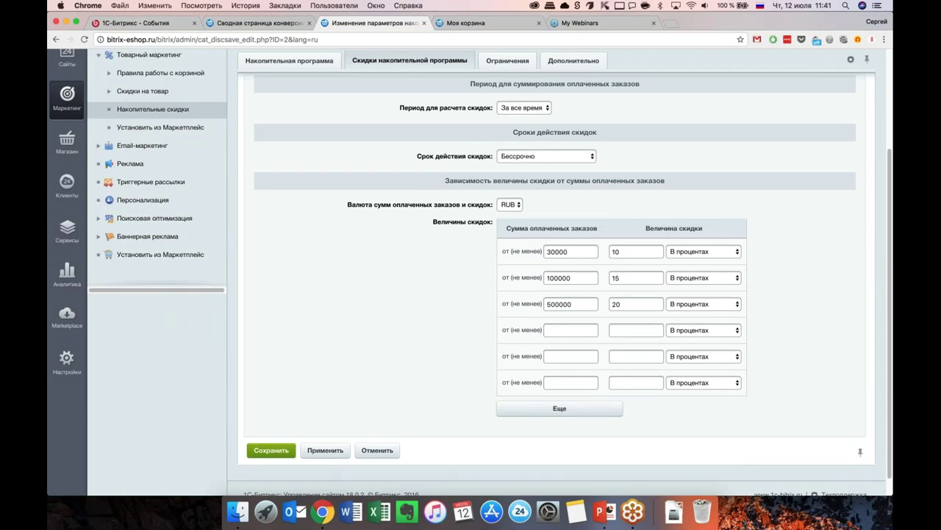
pyautogui.moveTo(554, 252); pyautogui.dragTo(543, 303)
pyautogui.click(621, 251)
pyautogui.click(631, 305)
pyautogui.scroll(3, 589, 280)
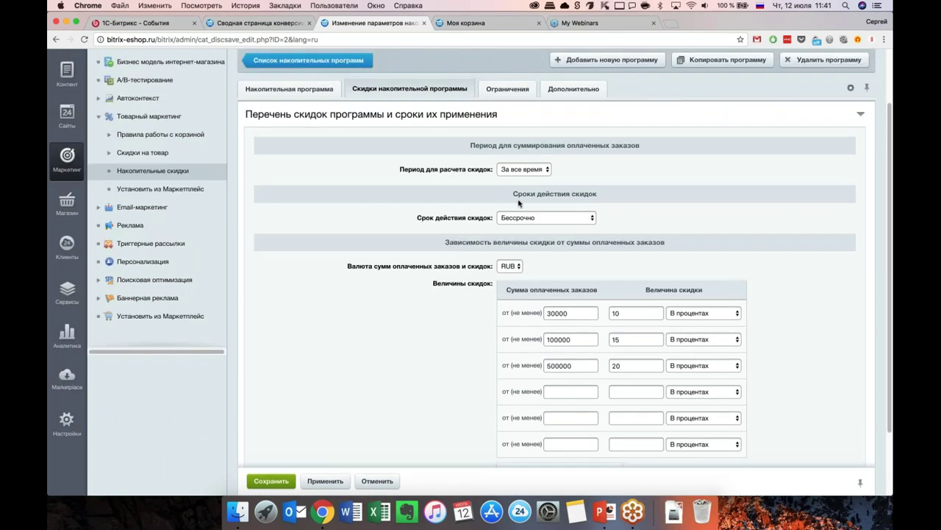
# Step: Try the discount calculation period options "За период" and "За последние", entering 1 год for the latter
pyautogui.click(524, 170)
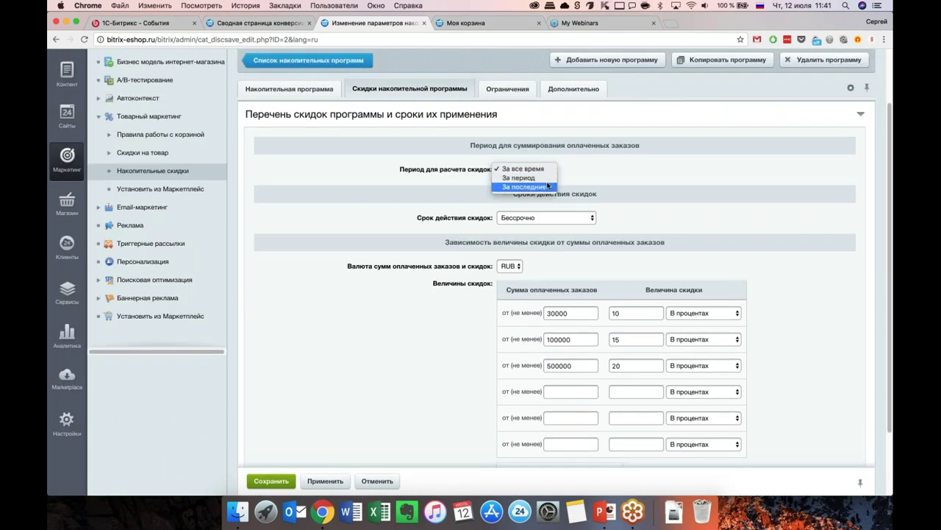
pyautogui.click(565, 182)
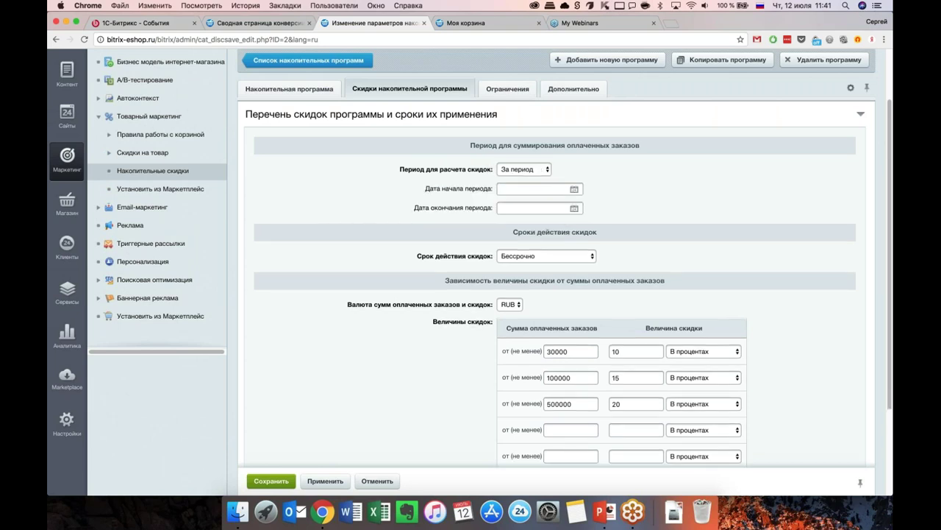
pyautogui.click(543, 172)
pyautogui.click(545, 181)
pyautogui.doubleClick(510, 189)
pyautogui.write('1')
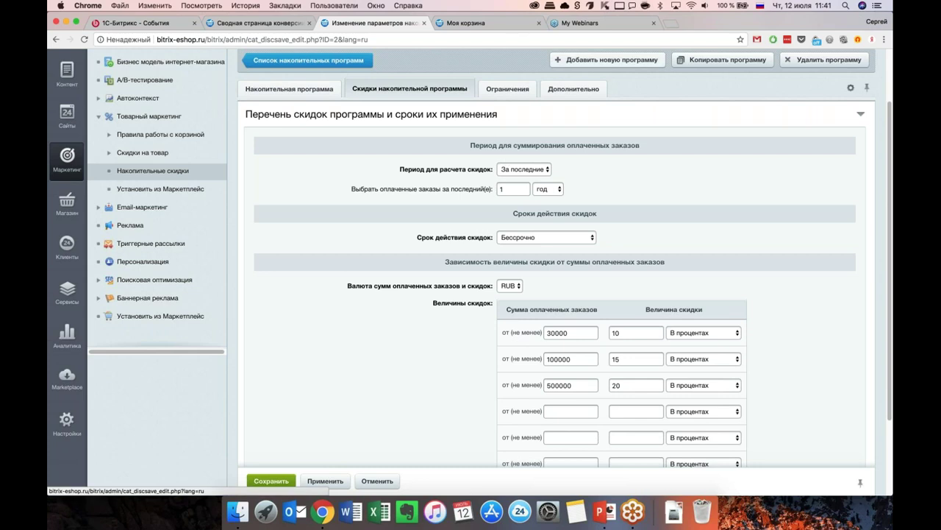
pyautogui.scroll(-2, 357, 313)
pyautogui.scroll(5, 358, 313)
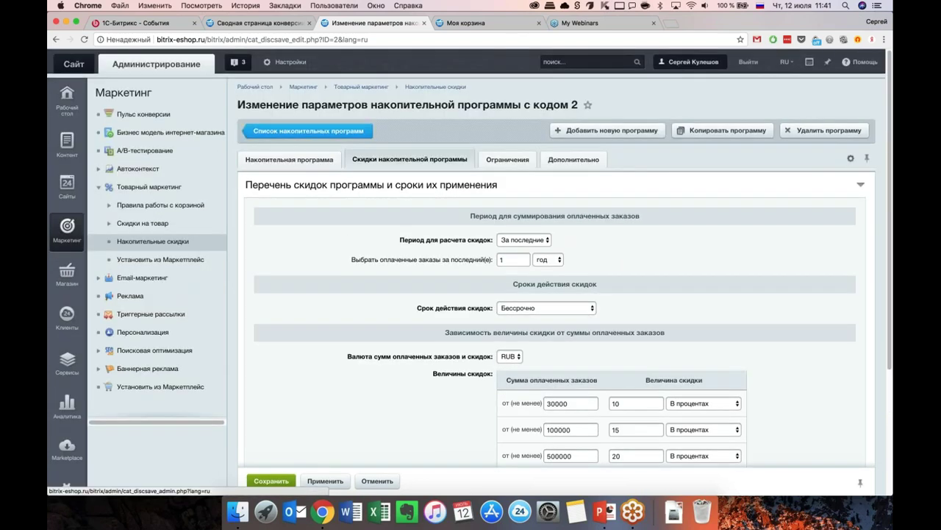
# Step: Return to the list of cumulative discount programs without saving the edited program, and view the list
pyautogui.click(304, 131)
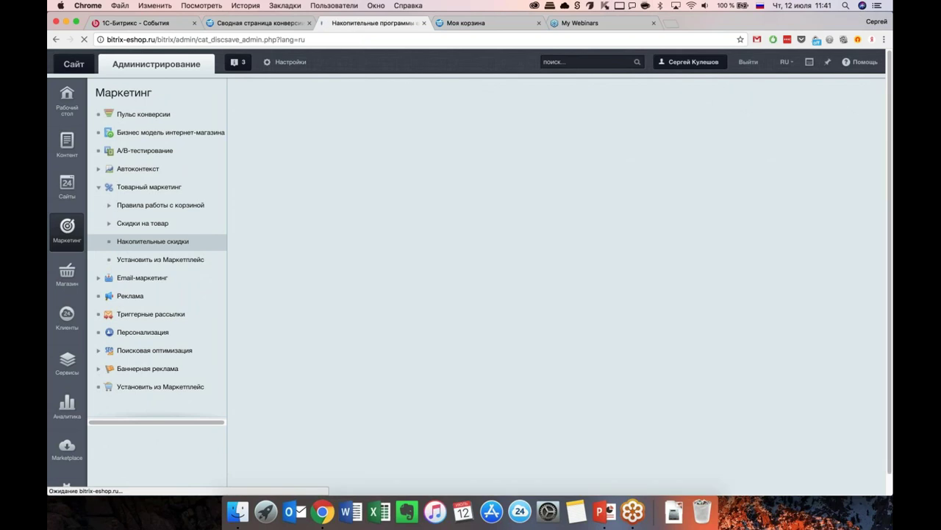
pyautogui.scroll(-1, 381, 337)
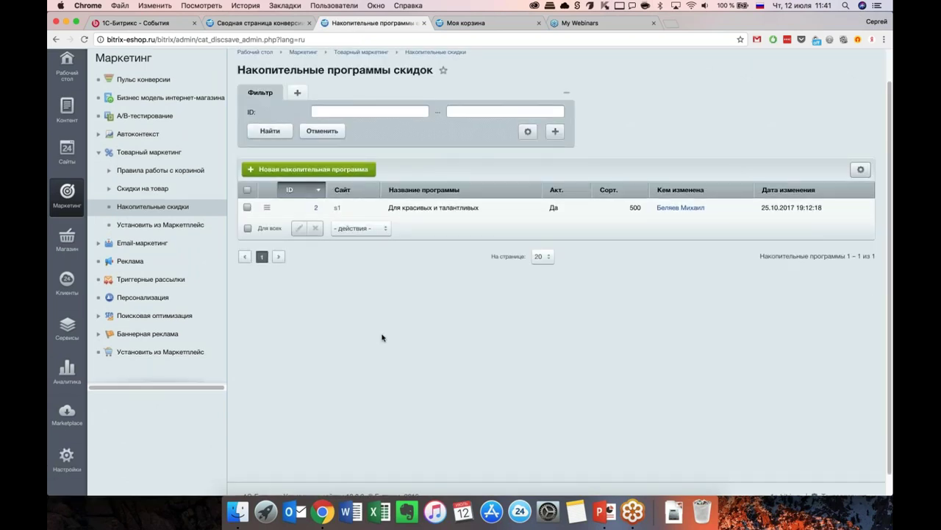
pyautogui.scroll(1, 382, 338)
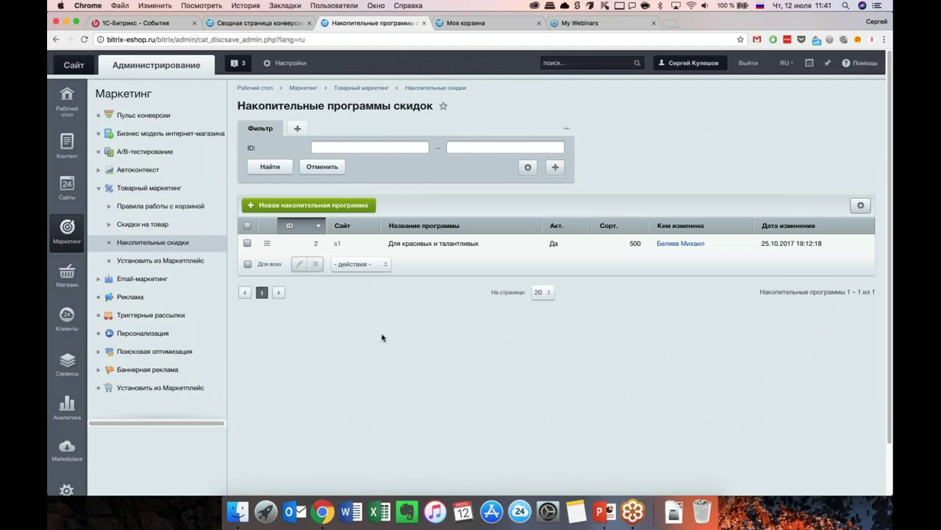
pyautogui.scroll(-1, 382, 337)
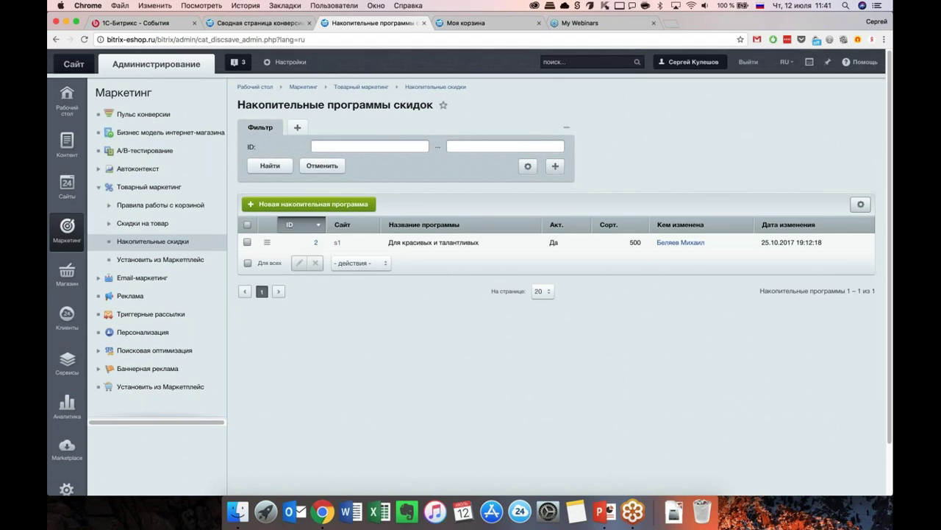
# Step: Browse the Marketplace modules in "Подарки, скидки" for product marketing, and collapse the "Товарный маркетинг" section
pyautogui.click(160, 259)
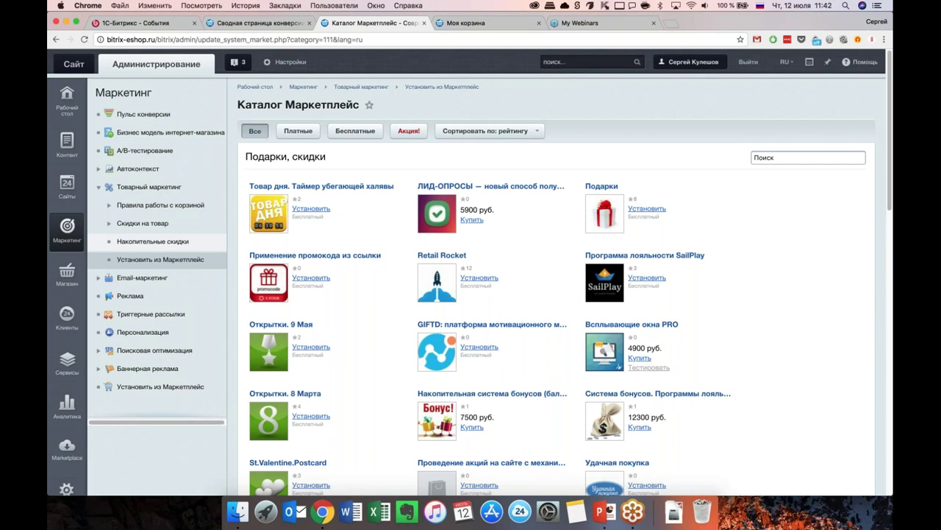
pyautogui.scroll(-1, 363, 336)
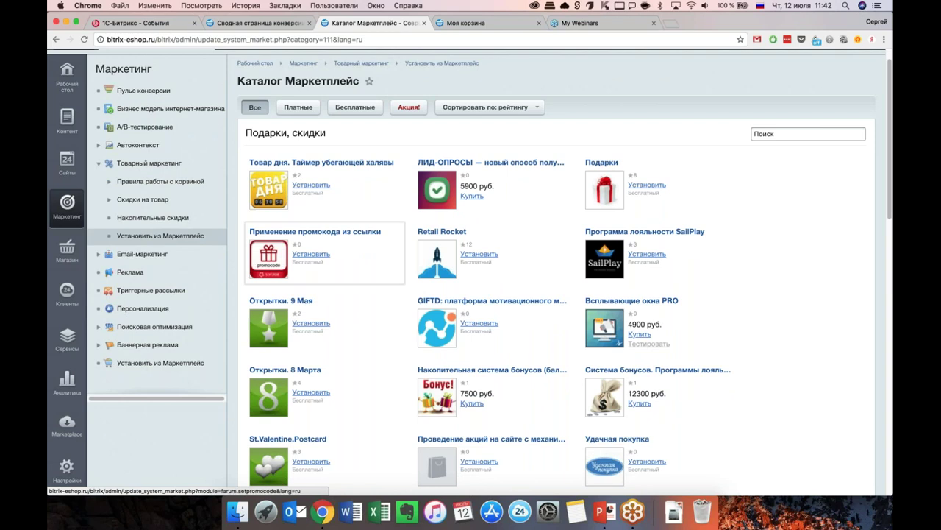
pyautogui.scroll(-1, 333, 321)
pyautogui.scroll(-5, 333, 321)
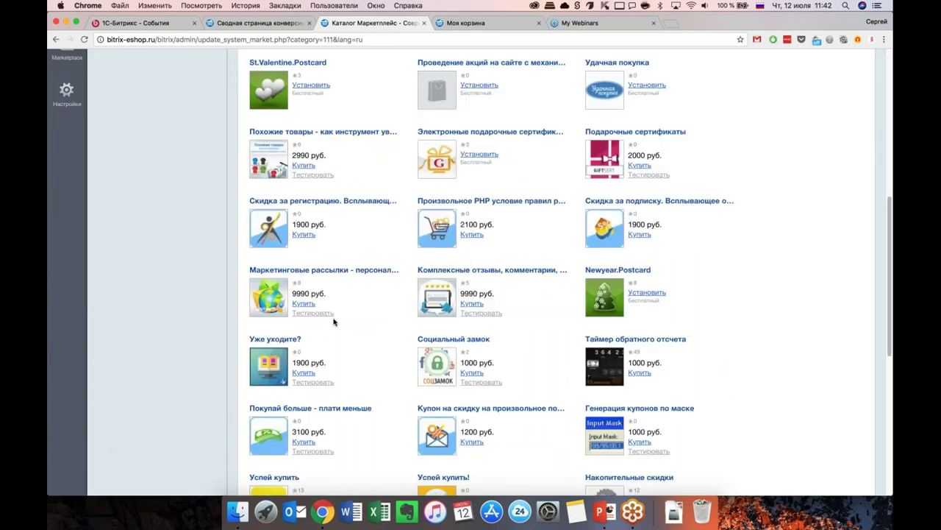
pyautogui.scroll(-5, 333, 321)
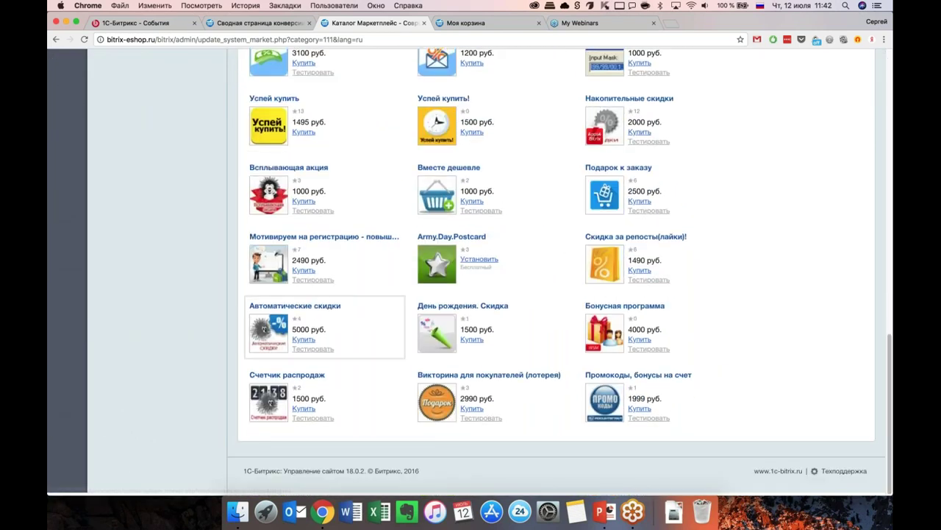
pyautogui.scroll(2, 381, 261)
pyautogui.scroll(5, 381, 261)
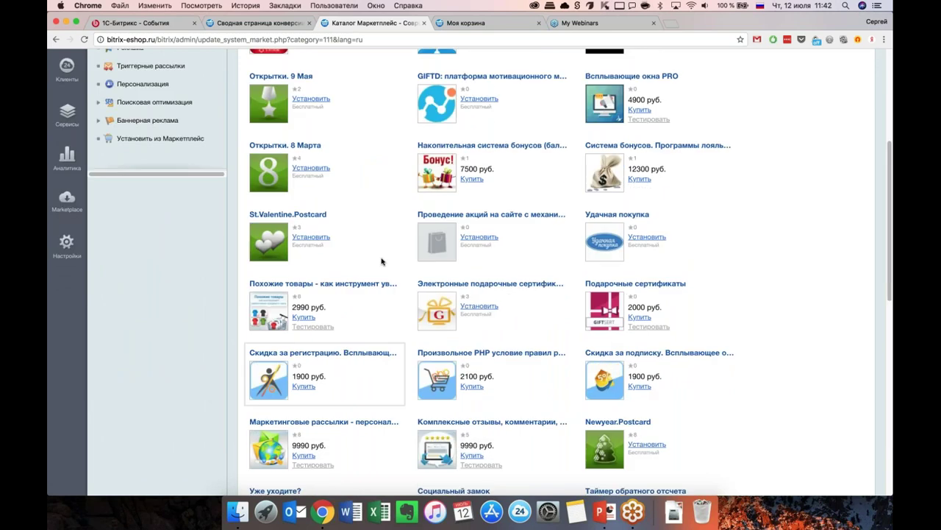
pyautogui.scroll(3, 382, 261)
pyautogui.scroll(-1, 382, 324)
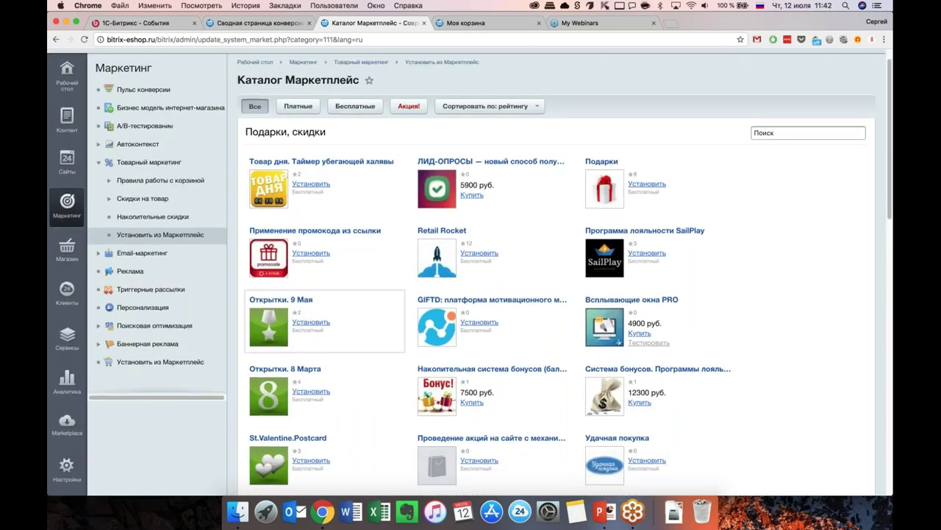
pyautogui.scroll(-1, 382, 342)
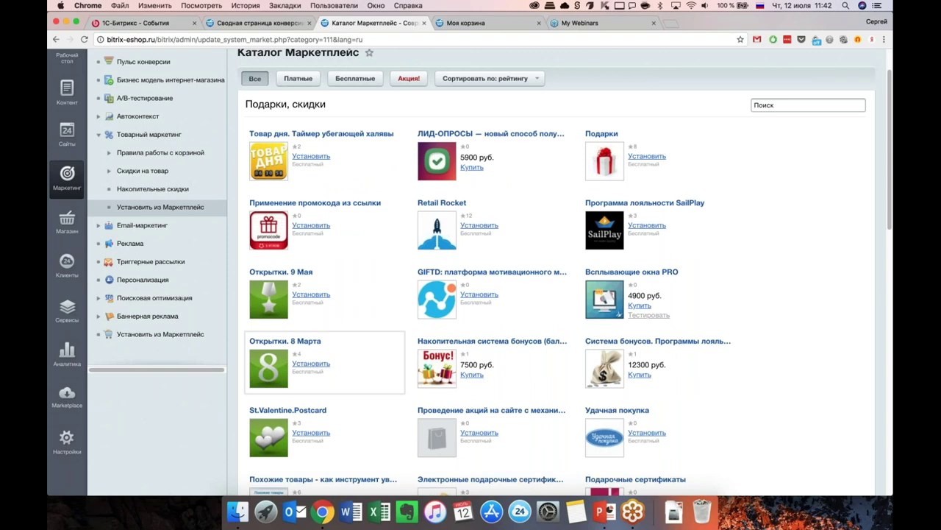
pyautogui.scroll(-2, 294, 346)
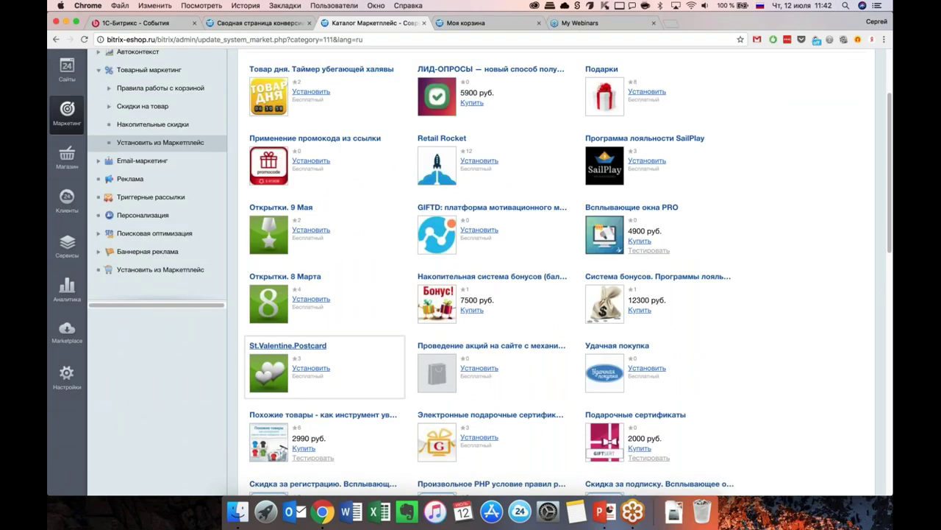
pyautogui.scroll(-1, 294, 345)
pyautogui.scroll(-1, 294, 346)
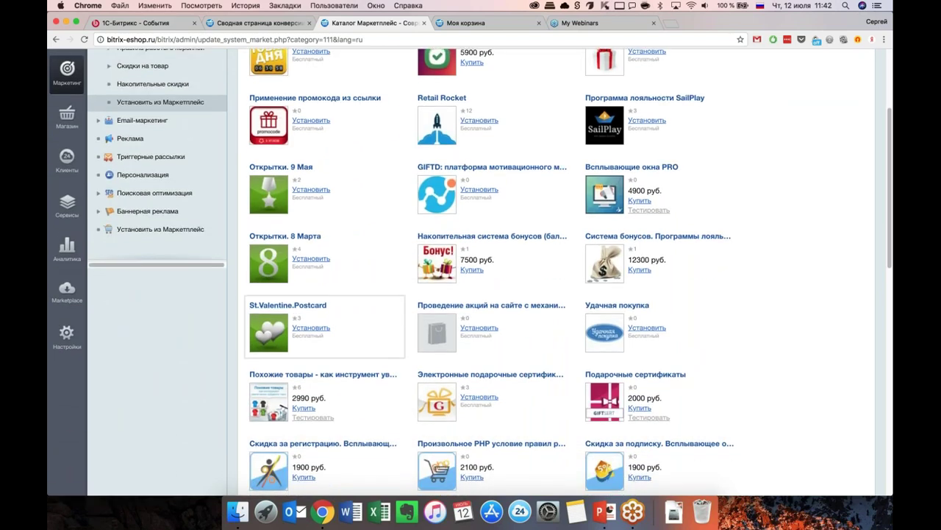
pyautogui.scroll(-8, 324, 331)
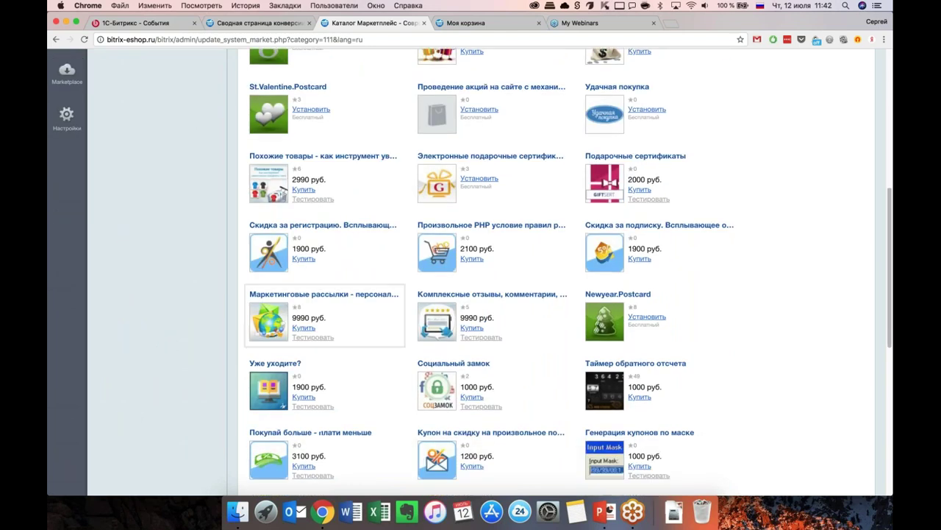
pyautogui.scroll(-4, 324, 331)
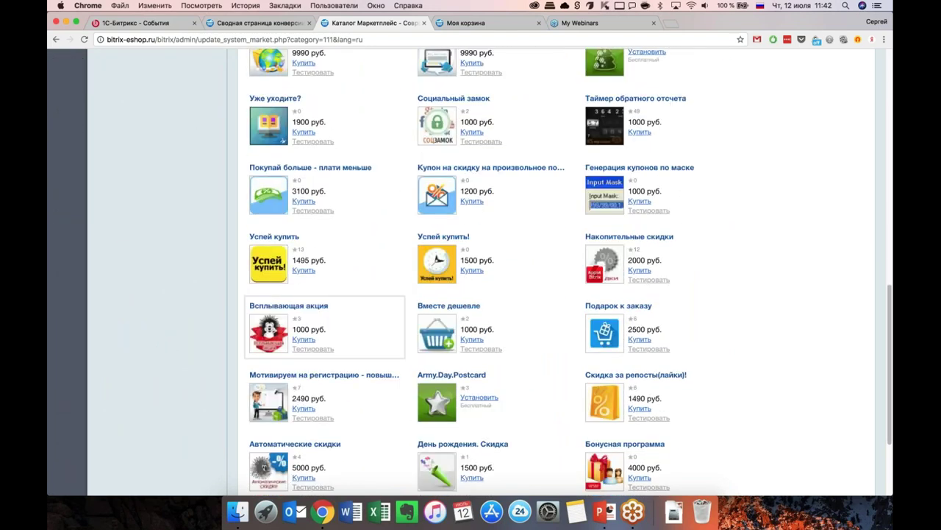
pyautogui.scroll(-1, 324, 317)
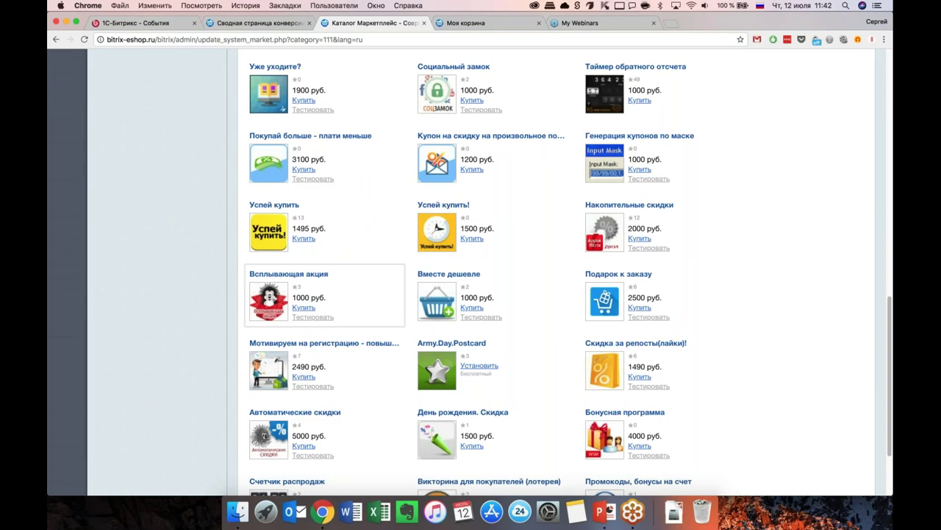
pyautogui.scroll(15, 323, 294)
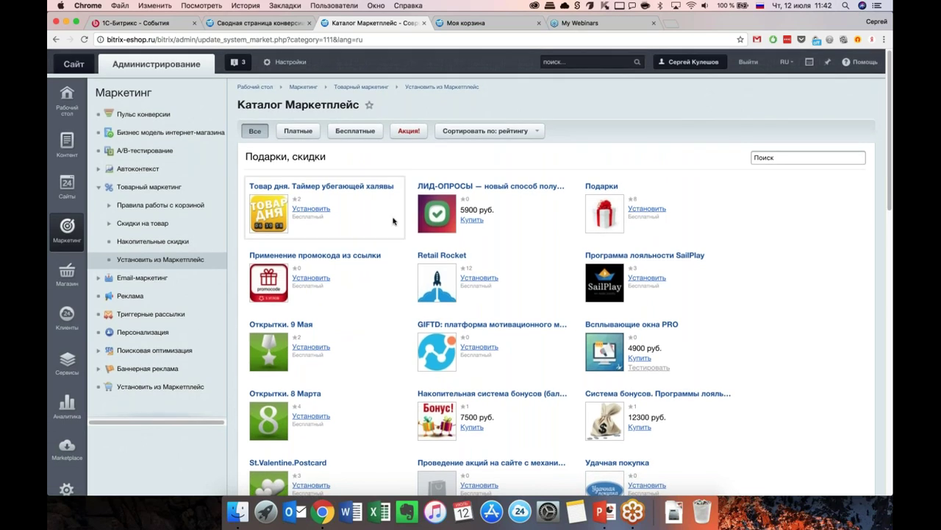
pyautogui.scroll(-1, 375, 258)
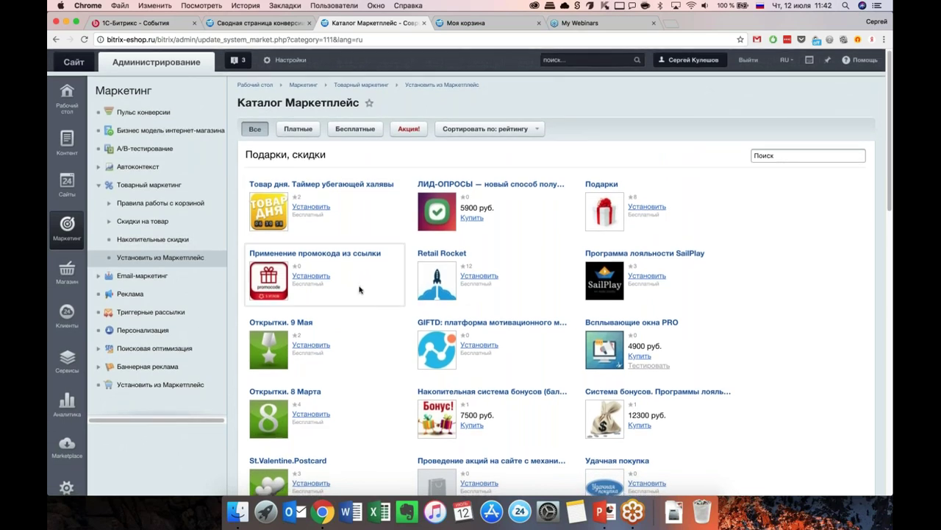
pyautogui.click(98, 187)
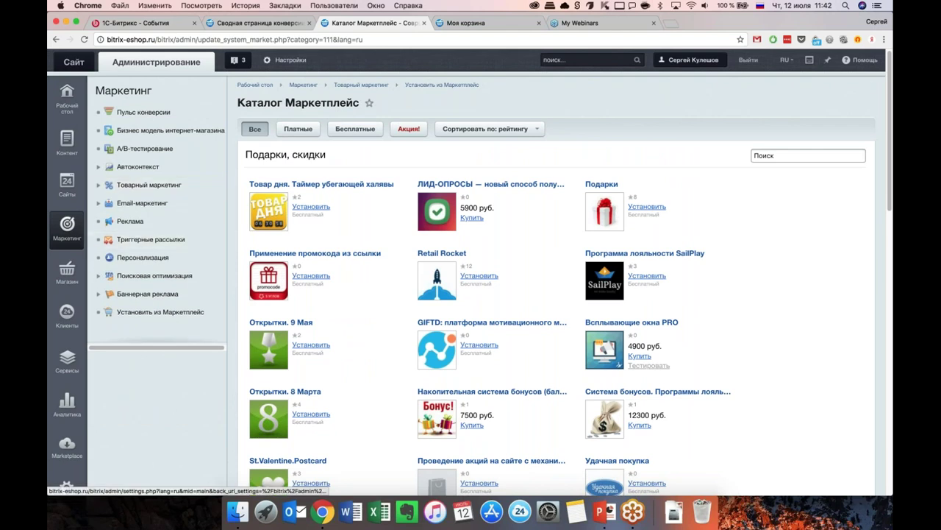
# Step: Switch to the storefront, open the shop's home page, and examine its banner, subscription form and product blocks
pyautogui.click(468, 27)
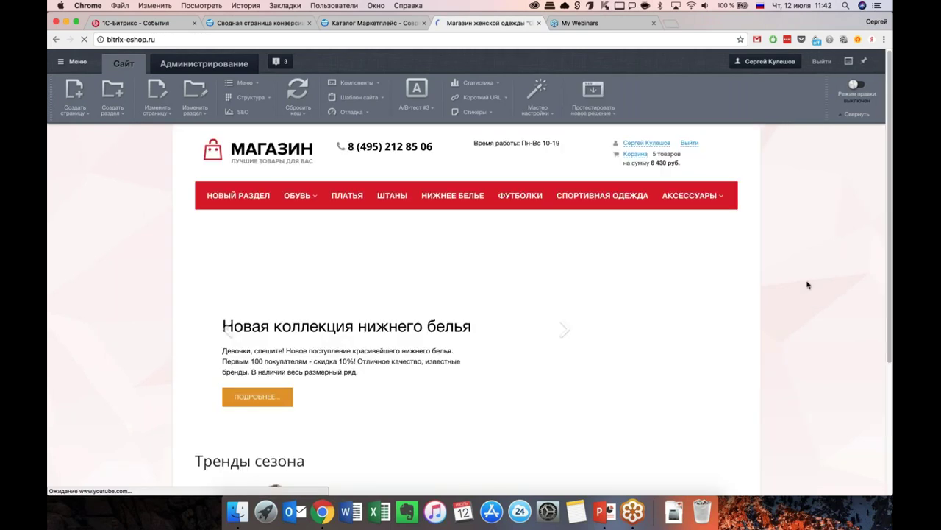
pyautogui.scroll(-1, 772, 316)
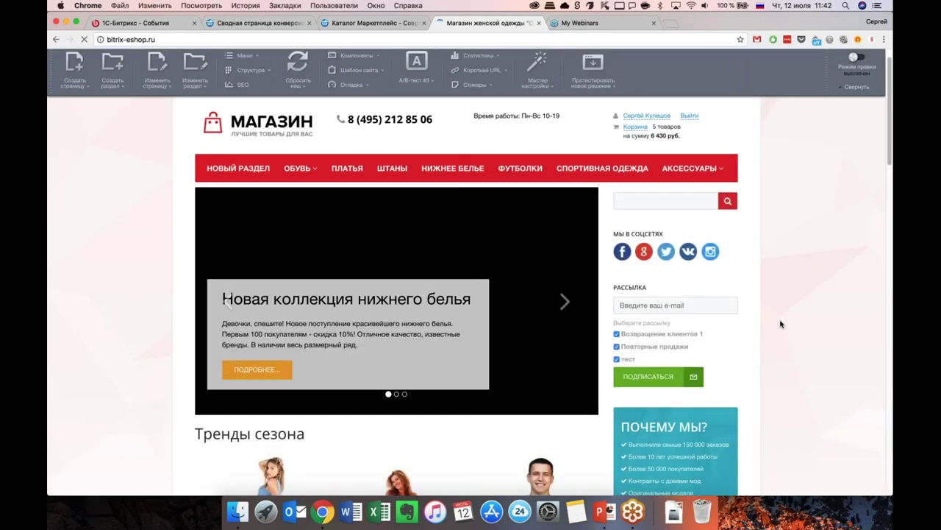
pyautogui.scroll(-1, 781, 324)
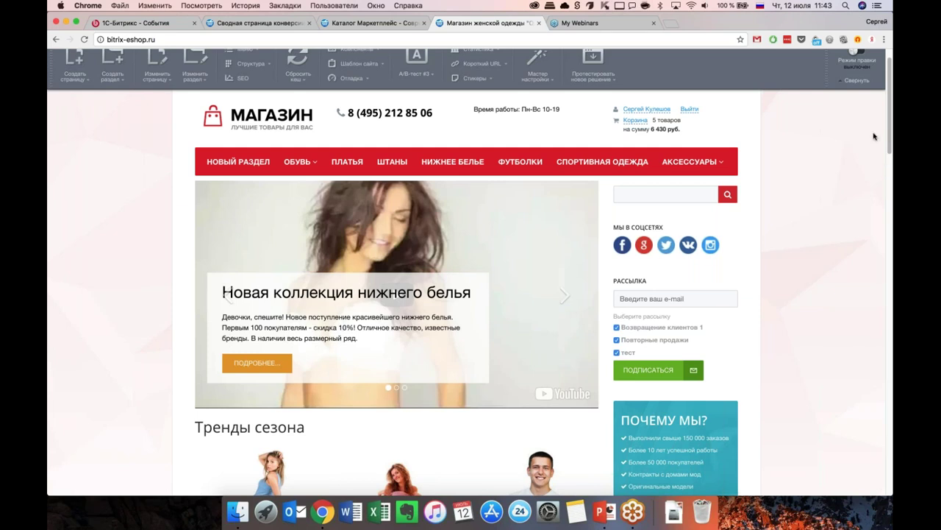
pyautogui.scroll(-1, 749, 334)
pyautogui.scroll(-2, 749, 335)
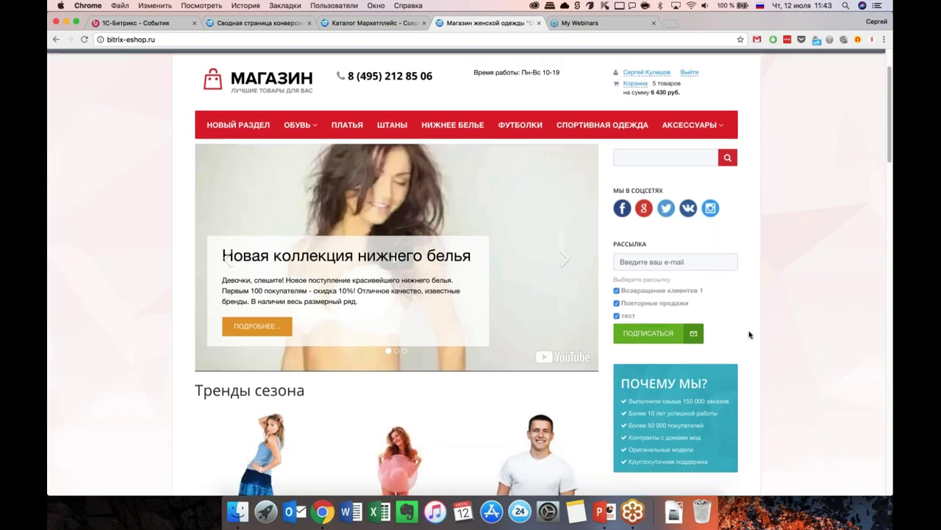
pyautogui.scroll(-5, 750, 334)
pyautogui.scroll(10, 749, 335)
pyautogui.scroll(-1, 750, 335)
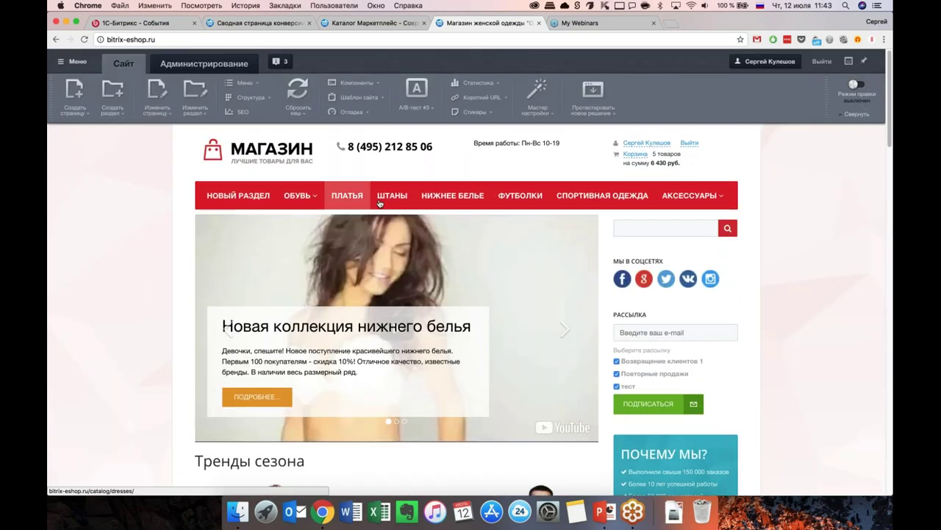
# Step: View the products in the "Штаны" catalog section, return to the home page, and look through it
pyautogui.click(392, 195)
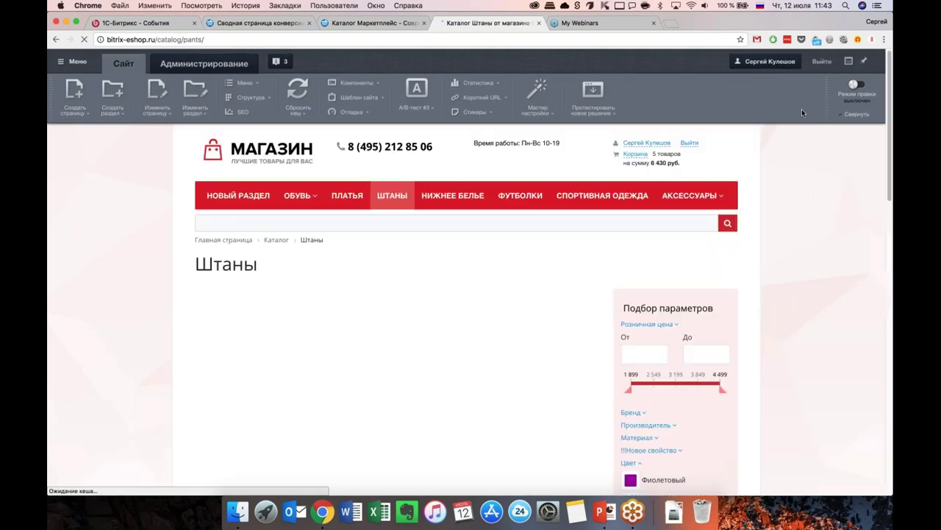
pyautogui.scroll(-1, 752, 310)
pyautogui.scroll(-3, 752, 309)
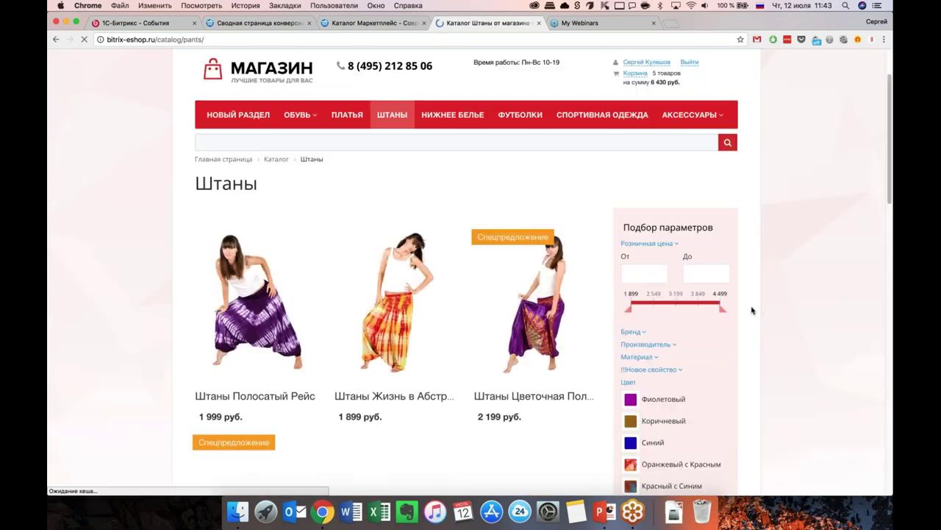
pyautogui.scroll(3, 751, 309)
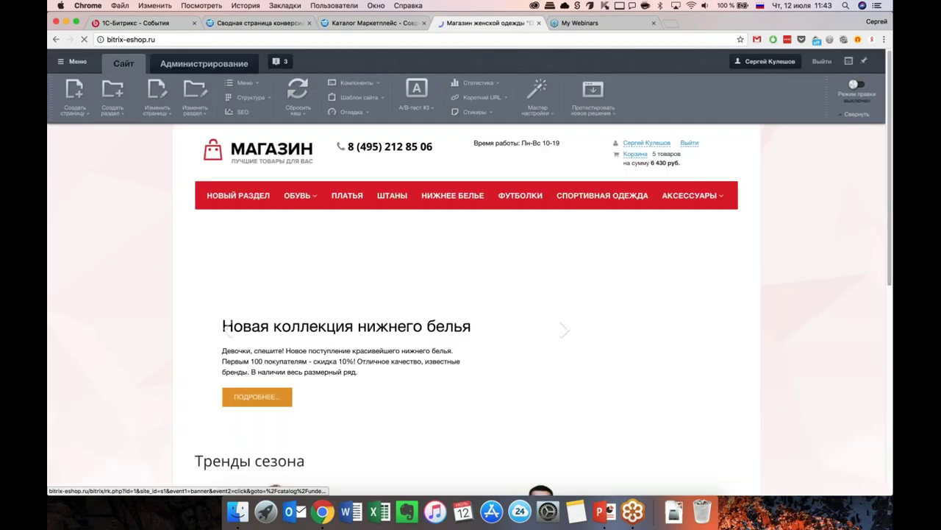
pyautogui.scroll(-1, 134, 349)
pyautogui.scroll(-10, 134, 349)
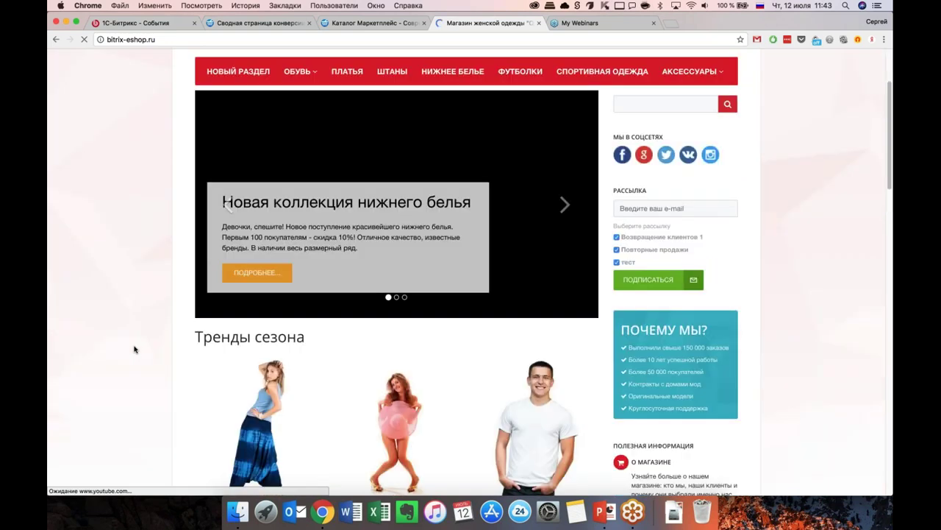
# Step: Examine the online store's home page, including its category navigation, banner, season trends products and delivery section
pyautogui.scroll(-1, 134, 349)
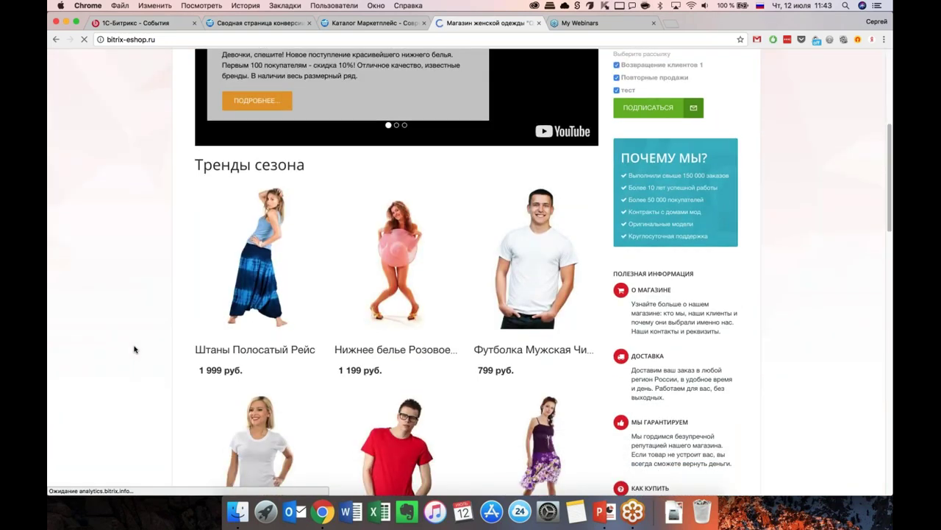
pyautogui.scroll(-11, 134, 349)
pyautogui.scroll(-7, 134, 349)
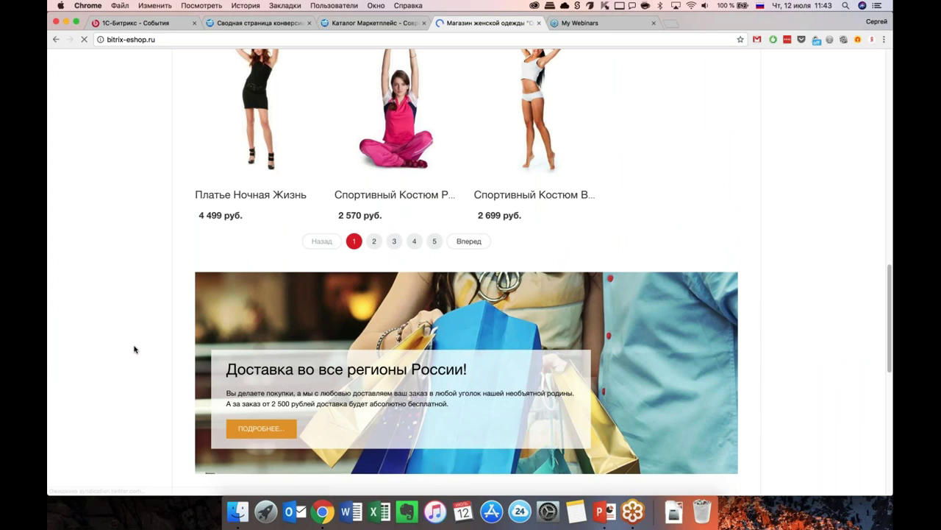
pyautogui.scroll(-15, 134, 350)
pyautogui.scroll(20, 134, 349)
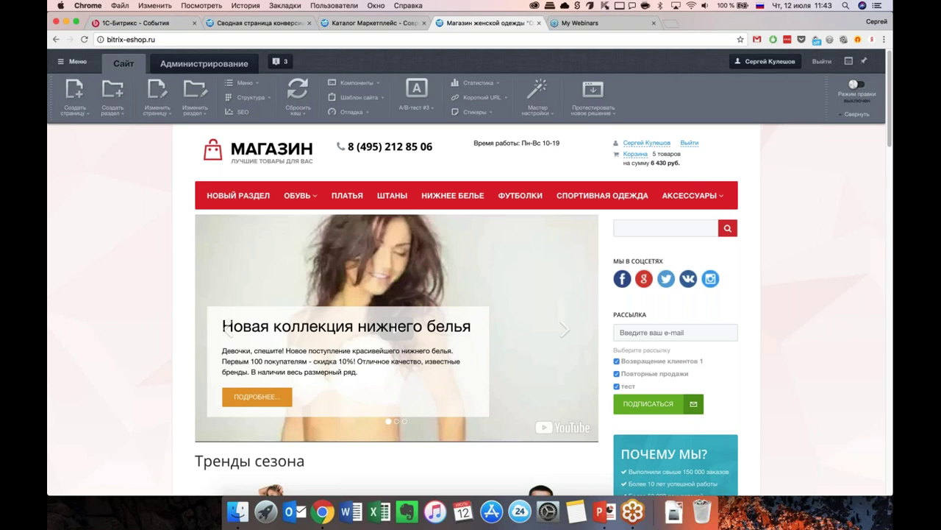
pyautogui.moveTo(714, 194)
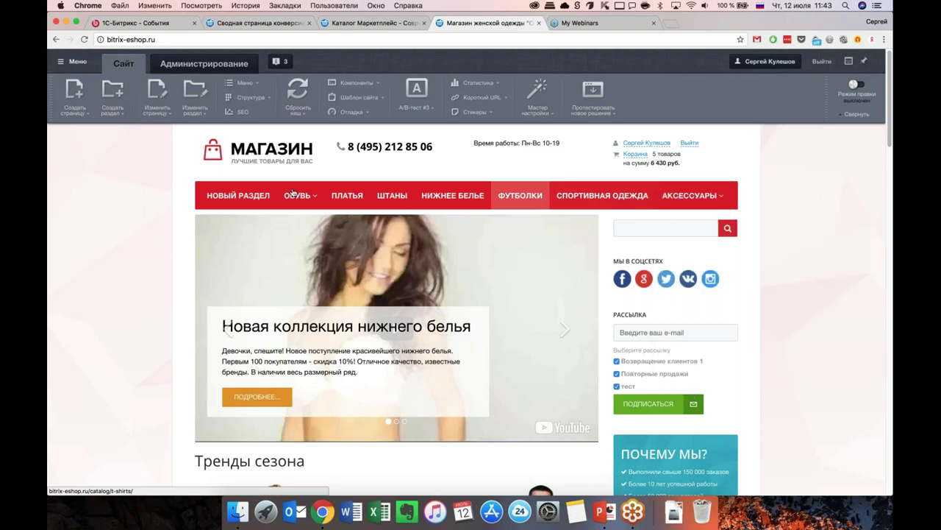
pyautogui.scroll(-1, 121, 309)
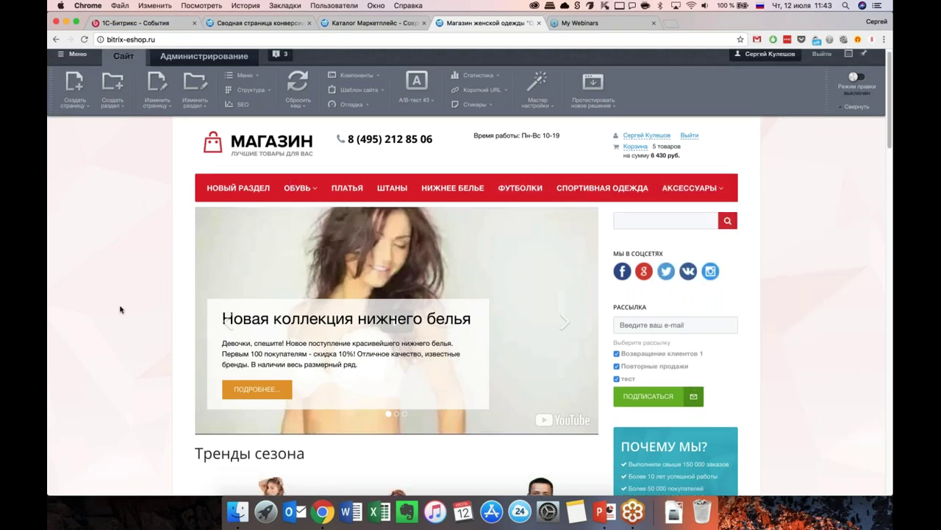
pyautogui.scroll(-2, 120, 310)
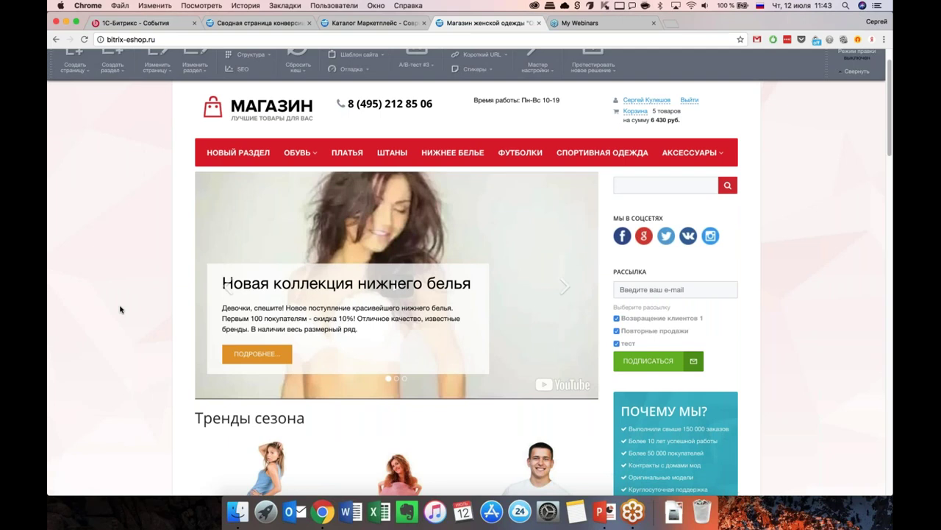
pyautogui.scroll(1, 121, 310)
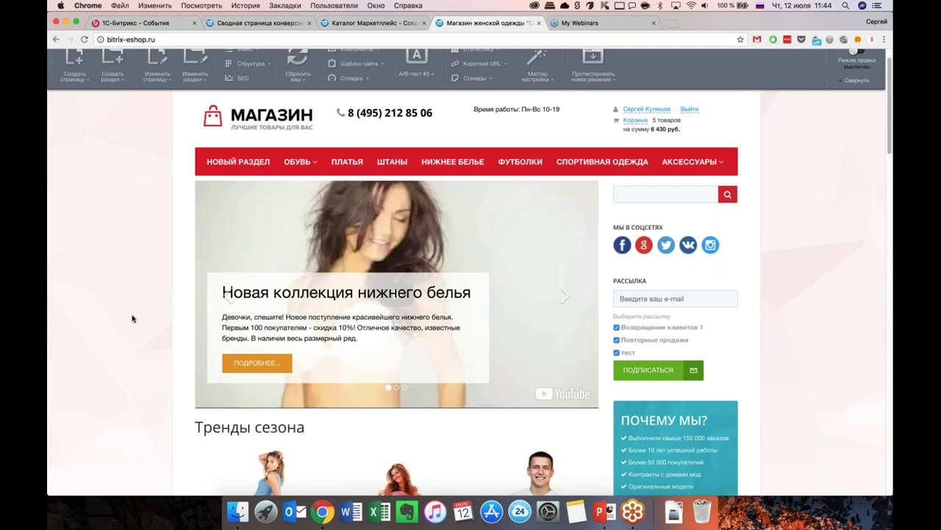
pyautogui.scroll(-5, 132, 317)
pyautogui.scroll(5, 132, 318)
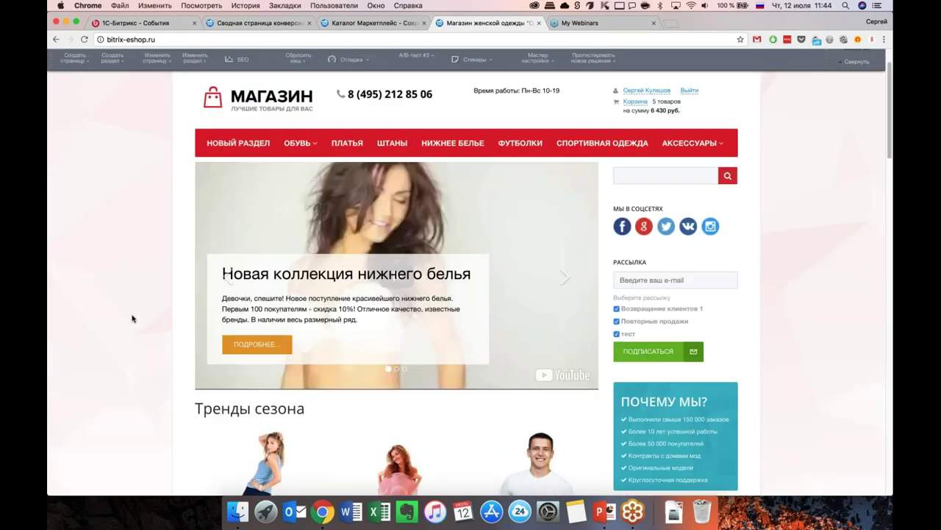
pyautogui.scroll(2, 132, 318)
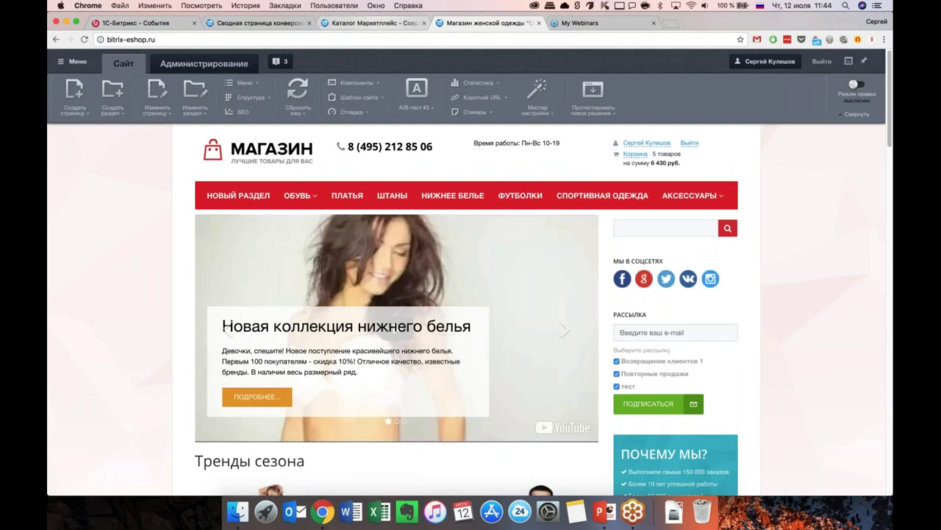
pyautogui.scroll(-1, 470, 272)
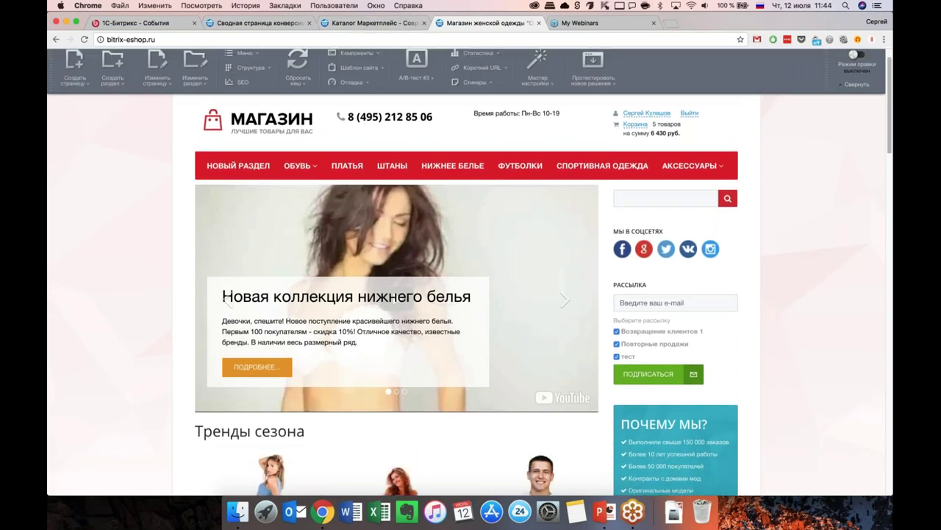
pyautogui.scroll(-2, 470, 272)
pyautogui.scroll(-1, 470, 272)
pyautogui.scroll(-2, 179, 326)
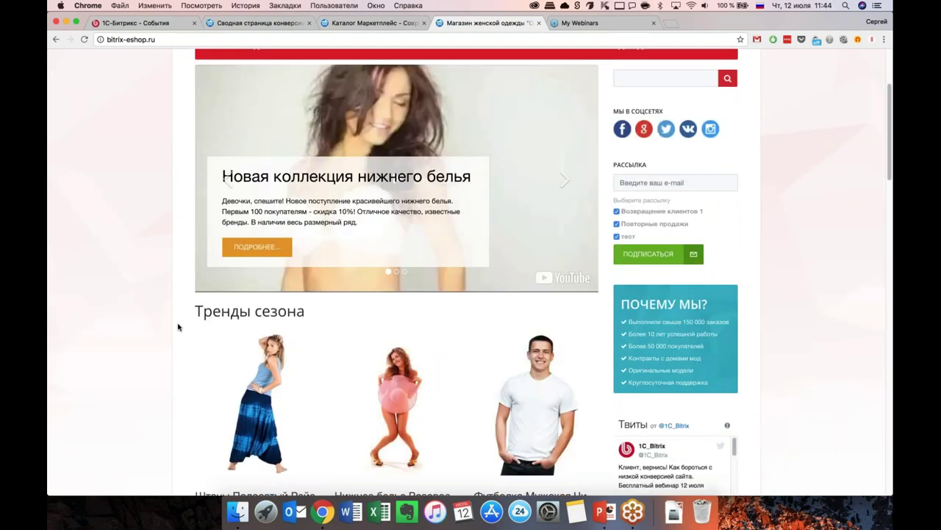
pyautogui.scroll(3, 179, 326)
pyautogui.scroll(1, 178, 327)
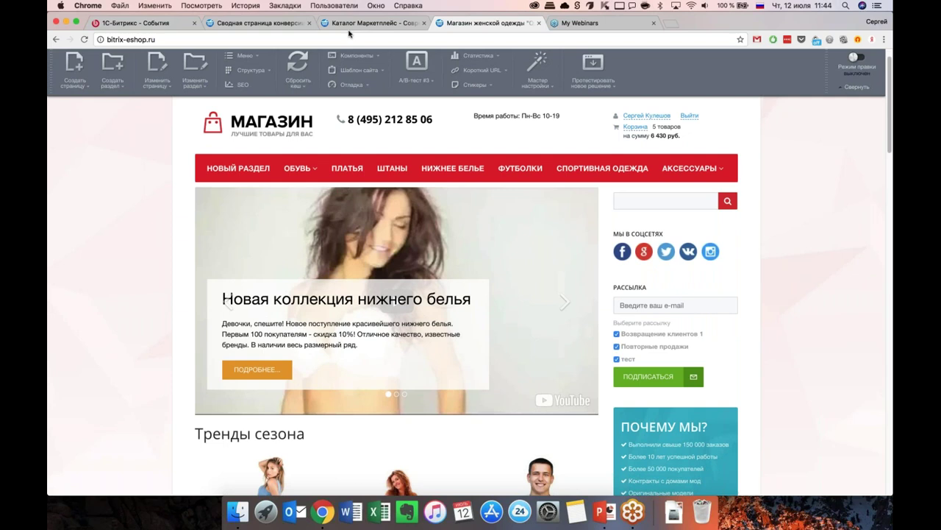
# Step: Open the A/B testing section of the store's marketing administration and review the list of test templates
pyautogui.click(262, 23)
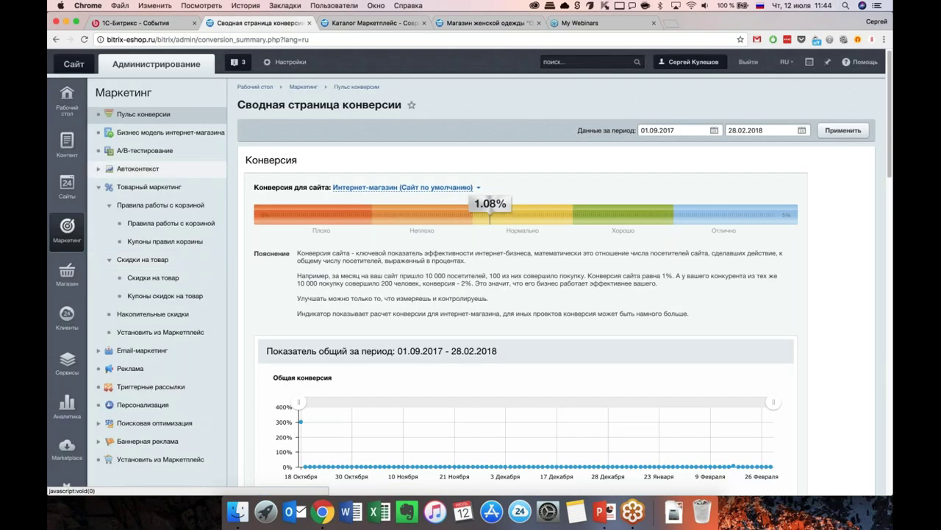
pyautogui.click(145, 150)
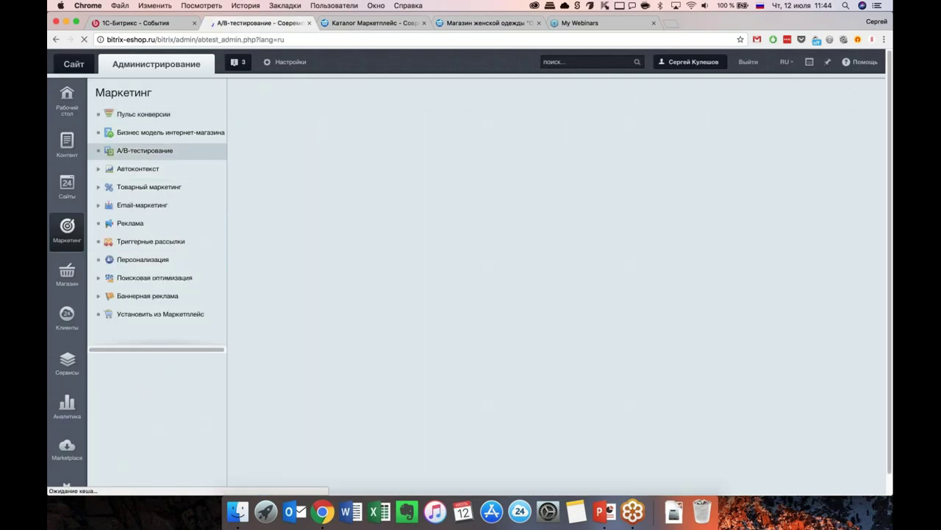
pyautogui.scroll(-5, 515, 294)
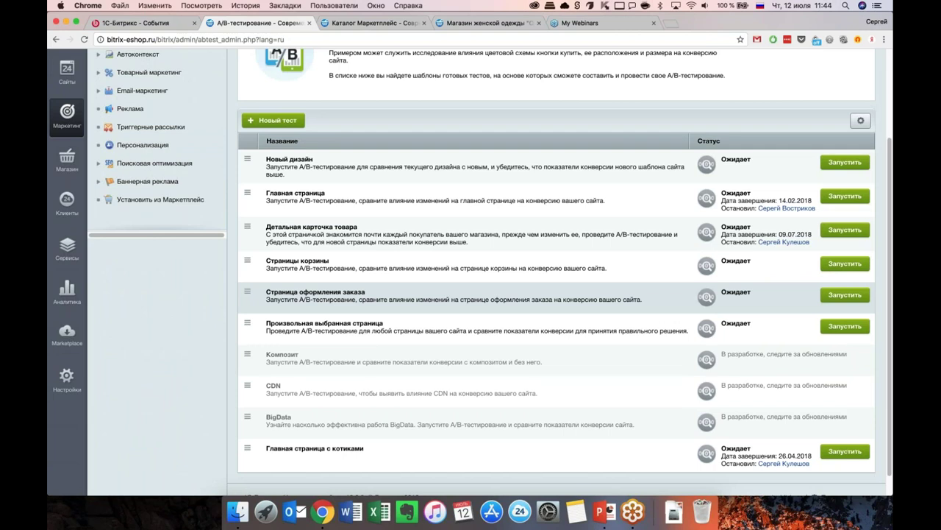
pyautogui.scroll(3, 515, 272)
pyautogui.scroll(-3, 514, 272)
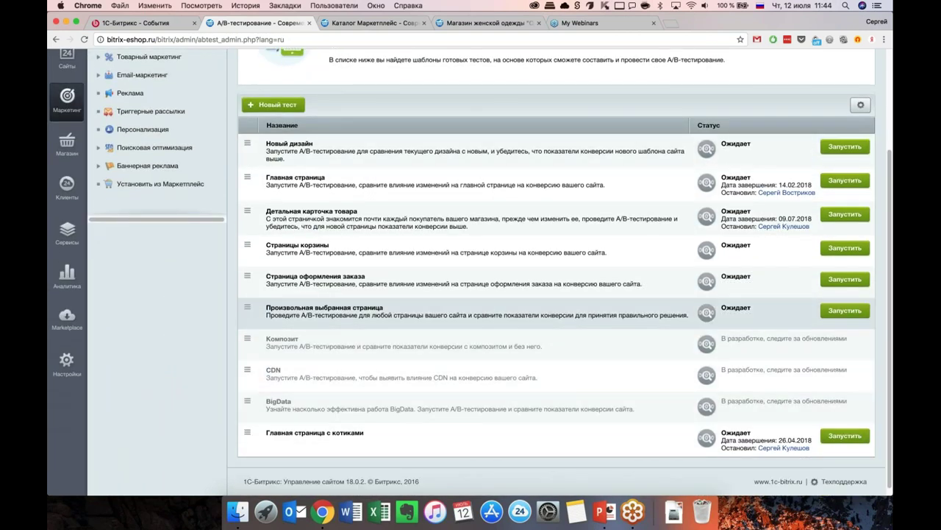
pyautogui.scroll(1, 515, 268)
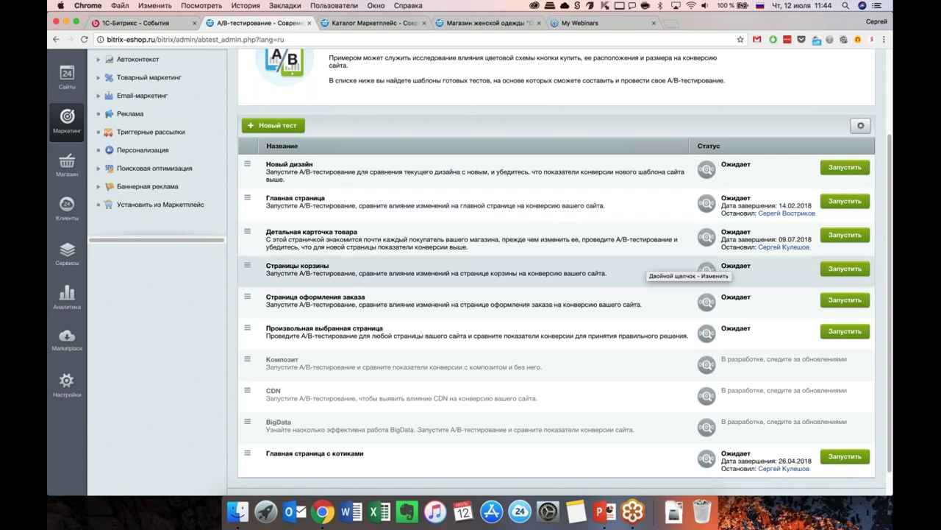
pyautogui.scroll(-1, 587, 274)
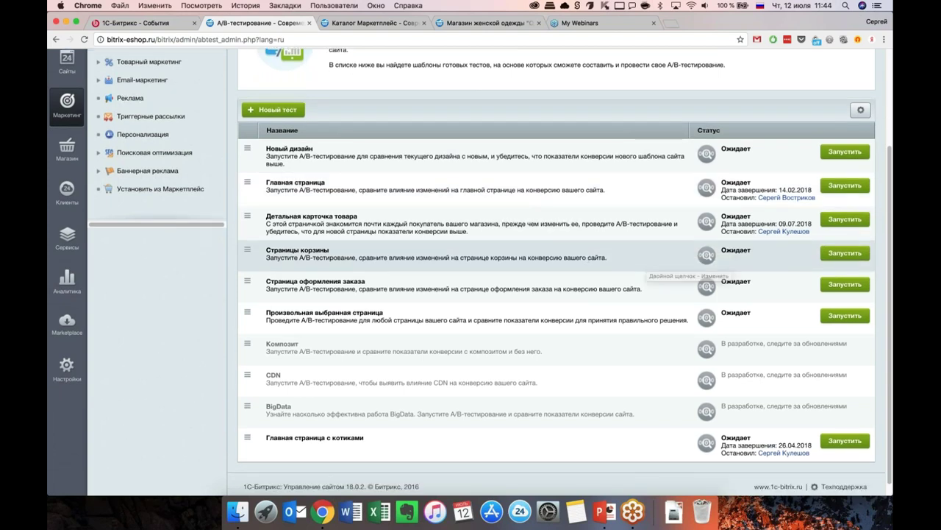
pyautogui.scroll(1, 500, 317)
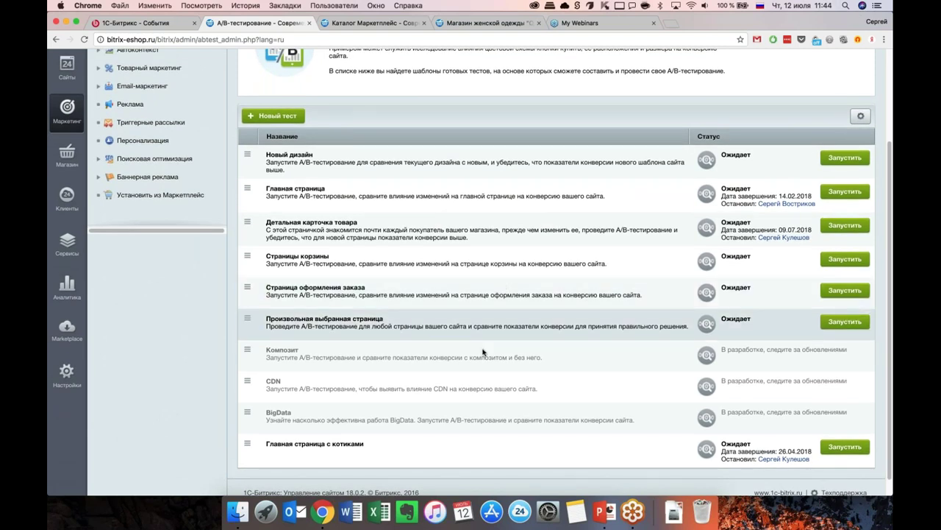
pyautogui.scroll(-1, 483, 352)
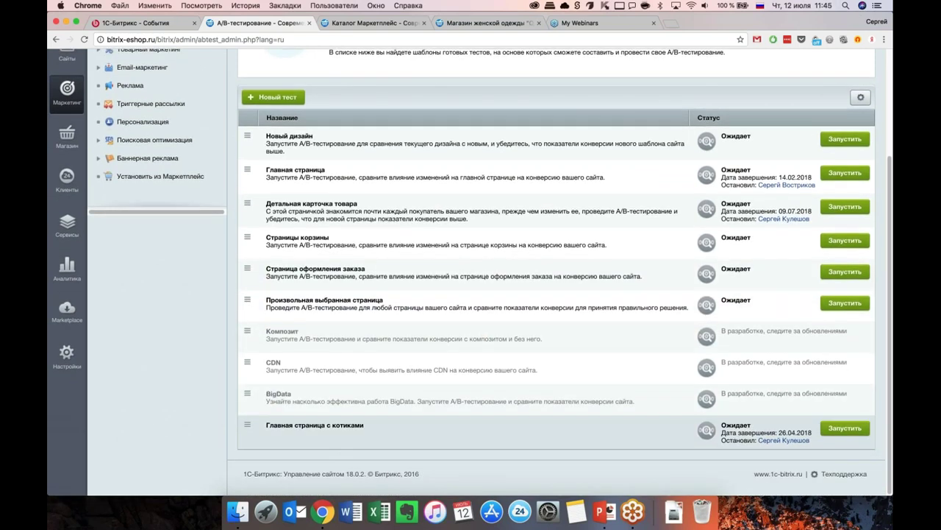
# Step: Open the "Главная страница с котиками" A/B test for editing and review its parameters
pyautogui.click(247, 424)
pyautogui.click(279, 467)
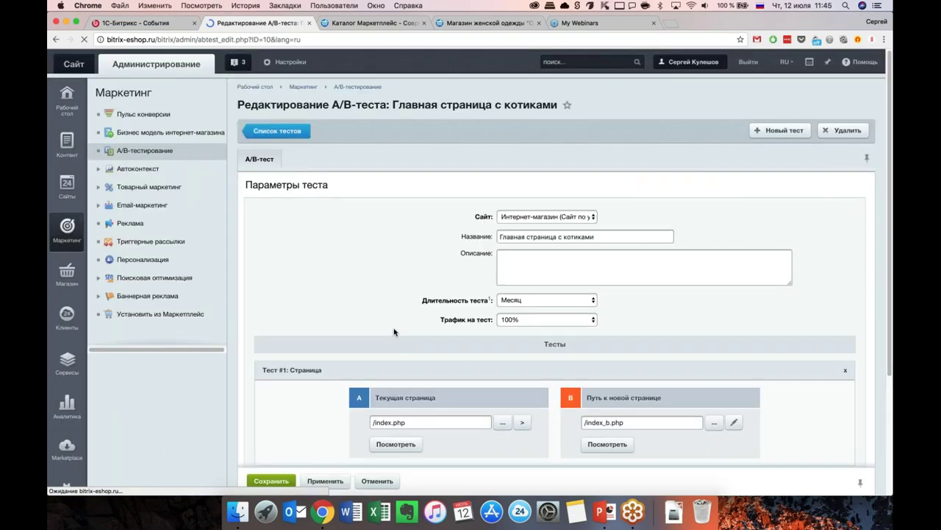
pyautogui.scroll(-4, 394, 332)
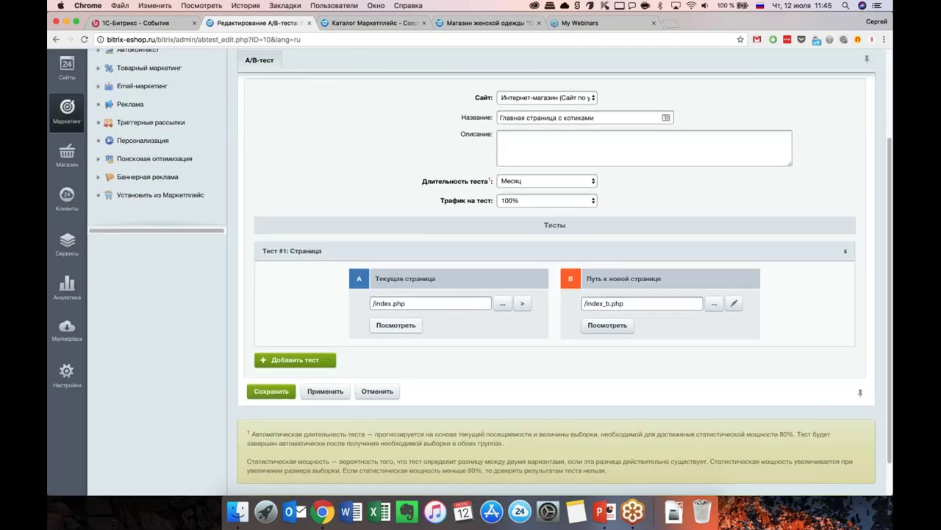
pyautogui.scroll(2, 470, 295)
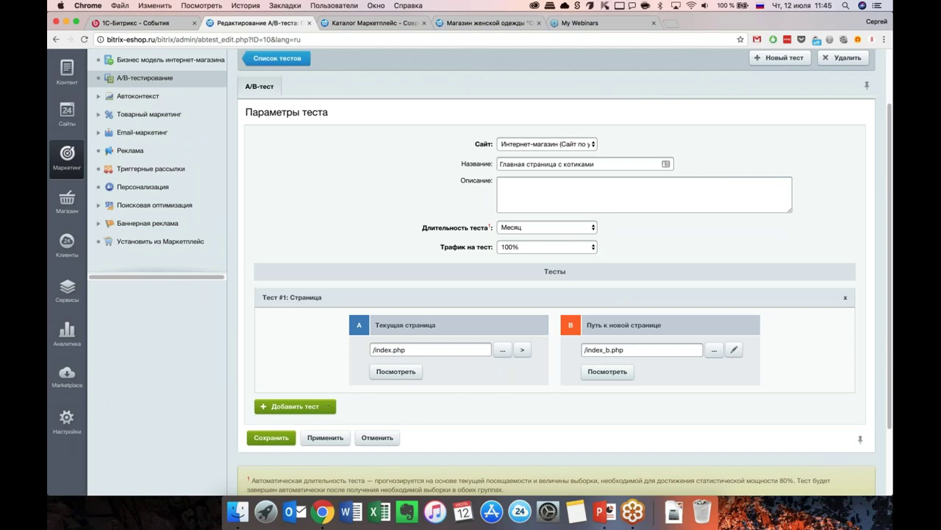
pyautogui.scroll(2, 471, 272)
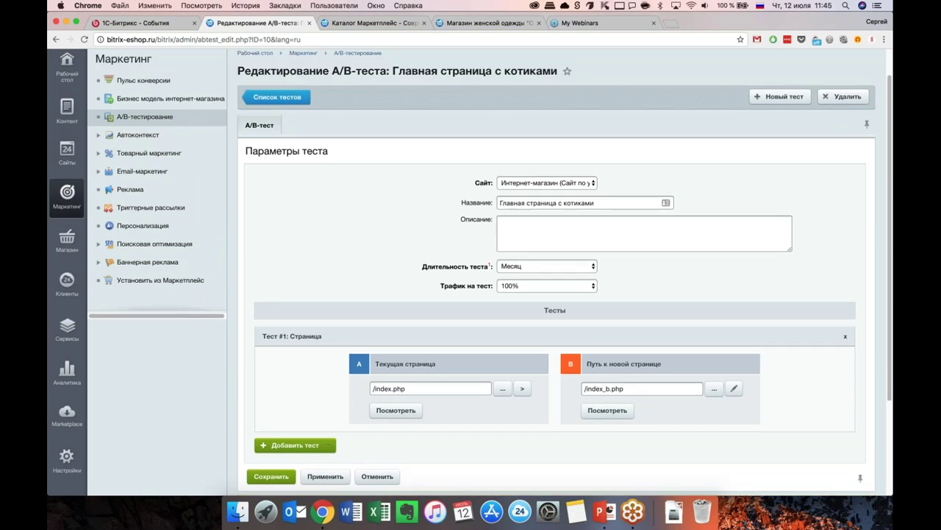
# Step: Check the test's traffic share options and set the test duration to "Авто"
pyautogui.click(536, 287)
pyautogui.click(534, 286)
pyautogui.click(530, 270)
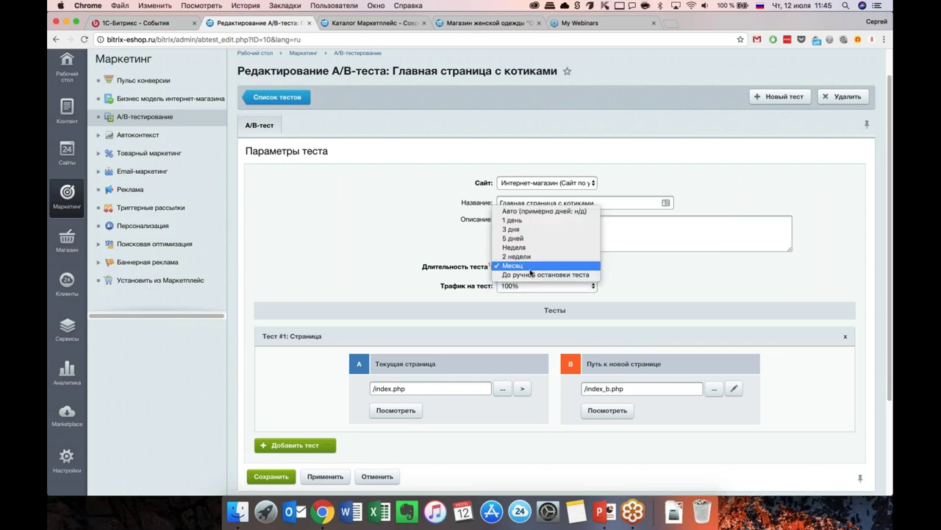
pyautogui.click(561, 211)
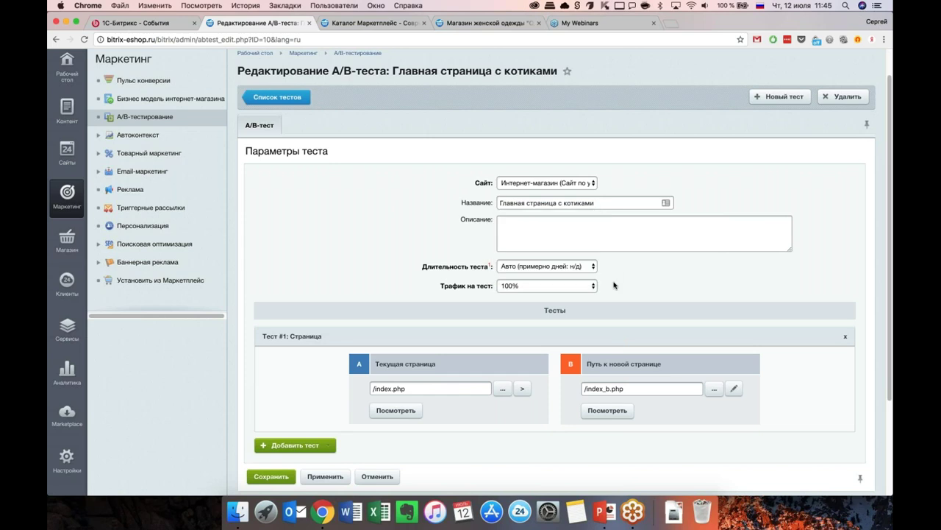
# Step: Review the test's name and page variants, and copy the current page path /index.php of variant A
pyautogui.scroll(-1, 615, 295)
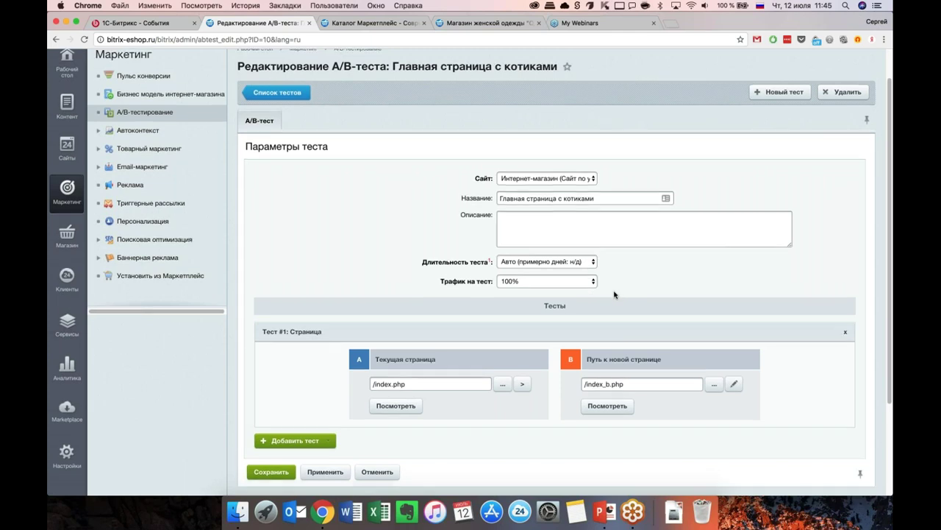
pyautogui.scroll(-2, 615, 295)
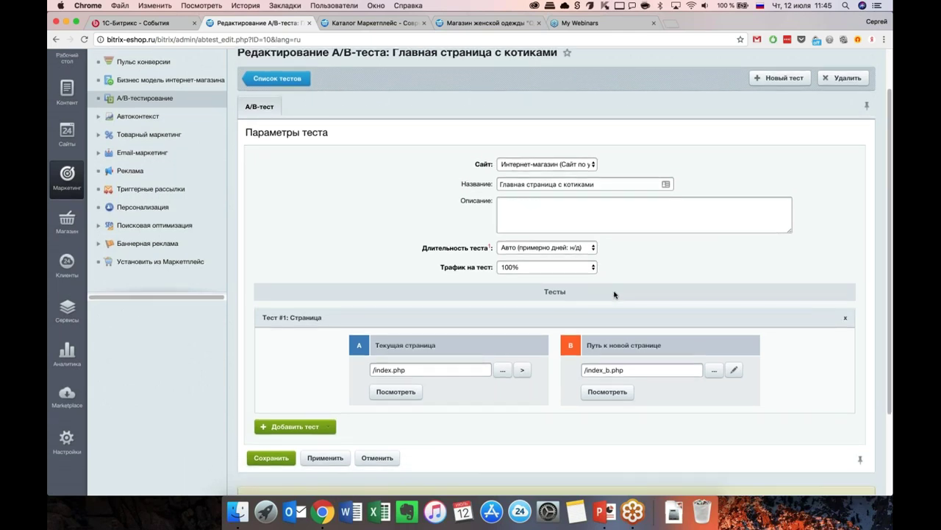
pyautogui.scroll(-3, 615, 295)
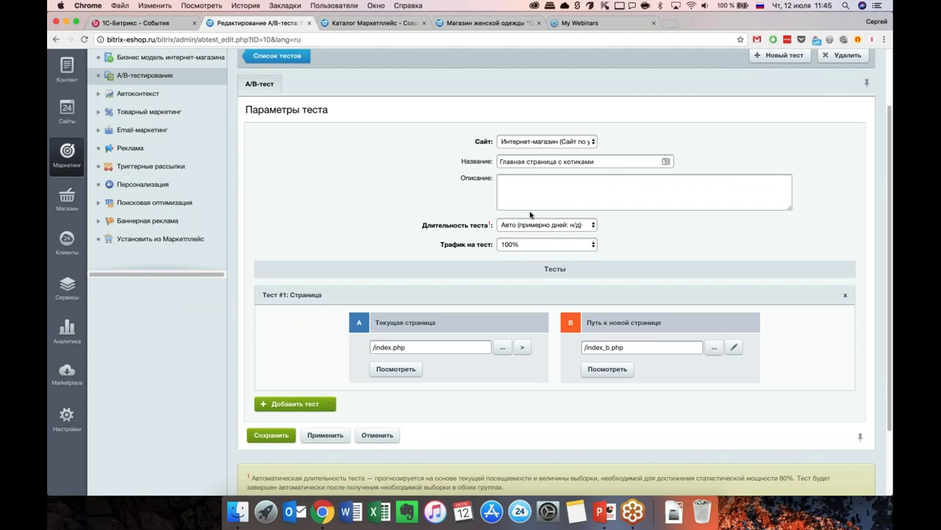
pyautogui.click(561, 162)
pyautogui.scroll(-1, 511, 372)
pyautogui.moveTo(425, 308); pyautogui.dragTo(358, 309)
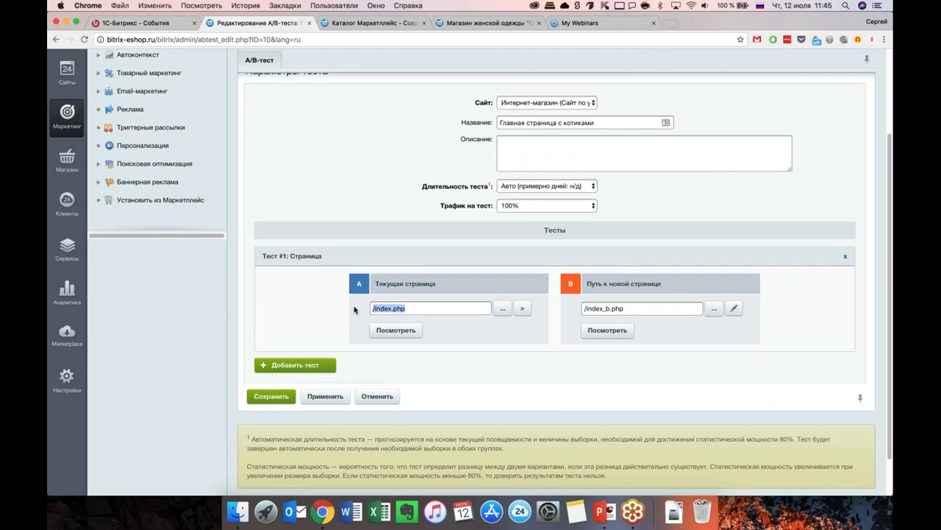
pyautogui.press('super+c')
pyautogui.press('Right')
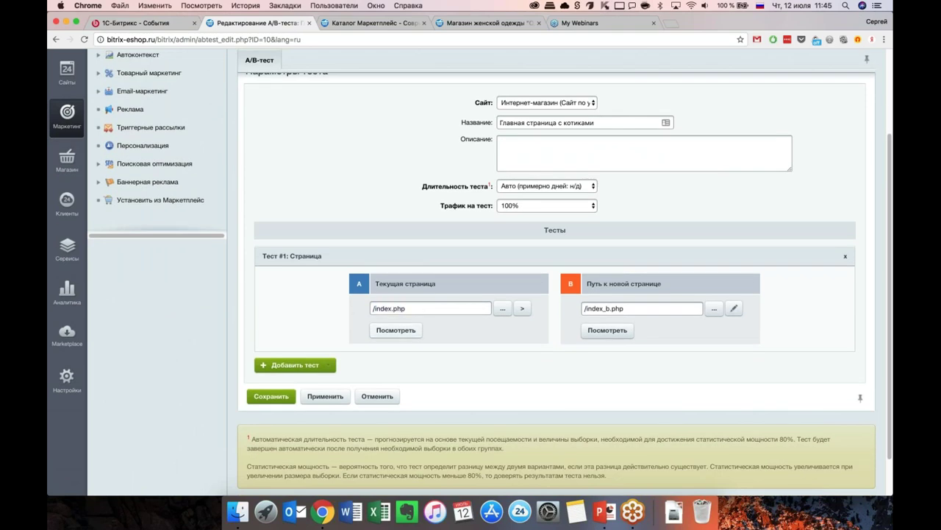
# Step: Preview variant A of the test in its own browser tab and look through the page
pyautogui.click(395, 329)
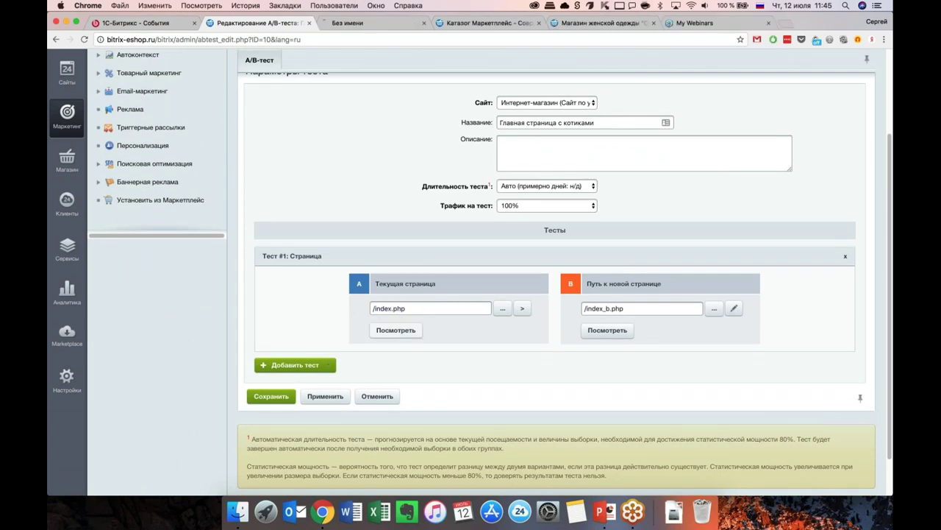
pyautogui.click(387, 25)
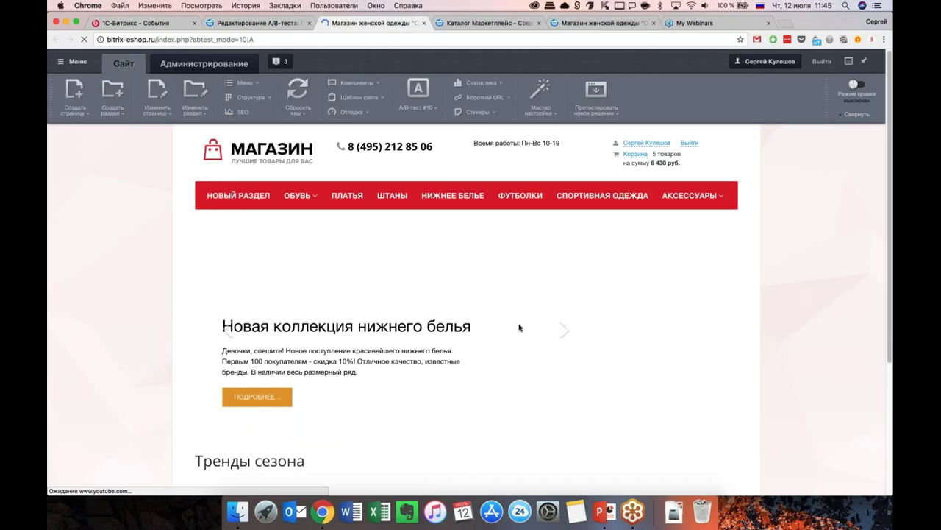
pyautogui.scroll(-3, 471, 294)
pyautogui.scroll(-5, 351, 327)
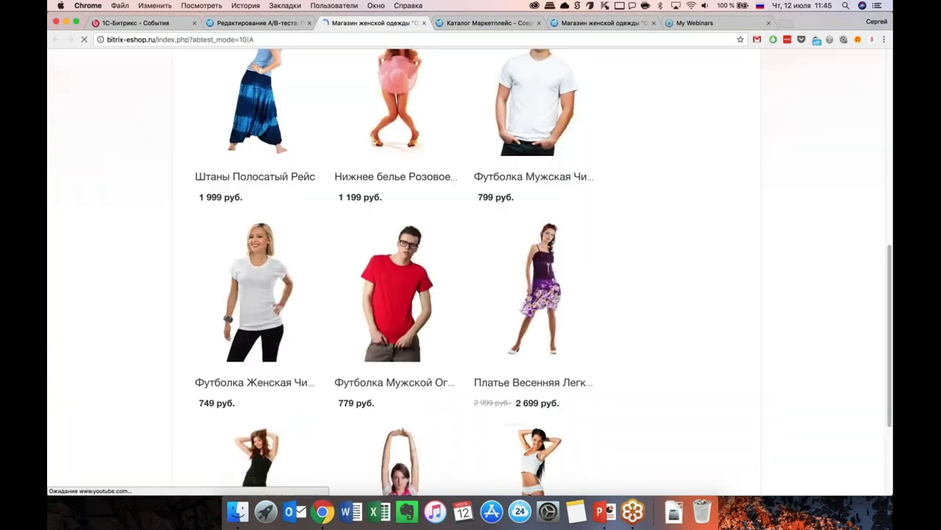
pyautogui.scroll(10, 352, 328)
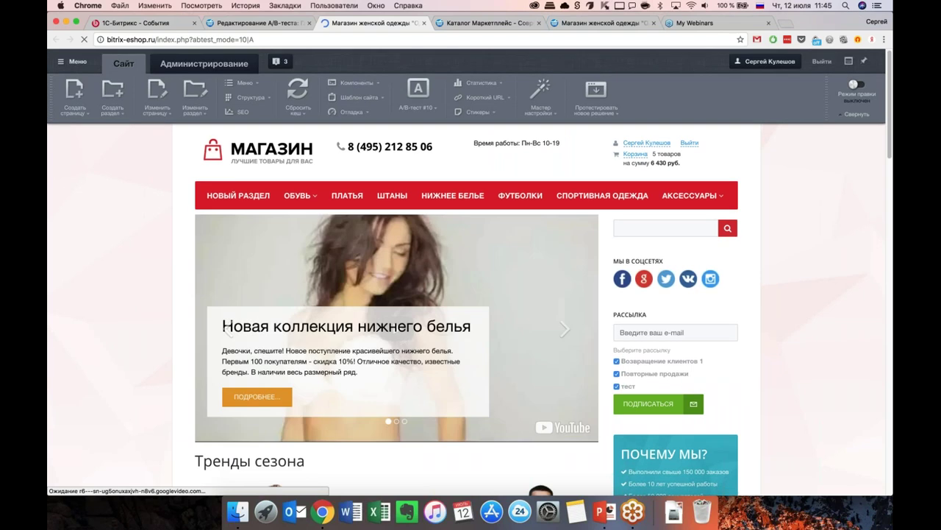
# Step: Return to the A/B test's edit form, check variant B's new page path /index_b.php, and save the test
pyautogui.click(455, 25)
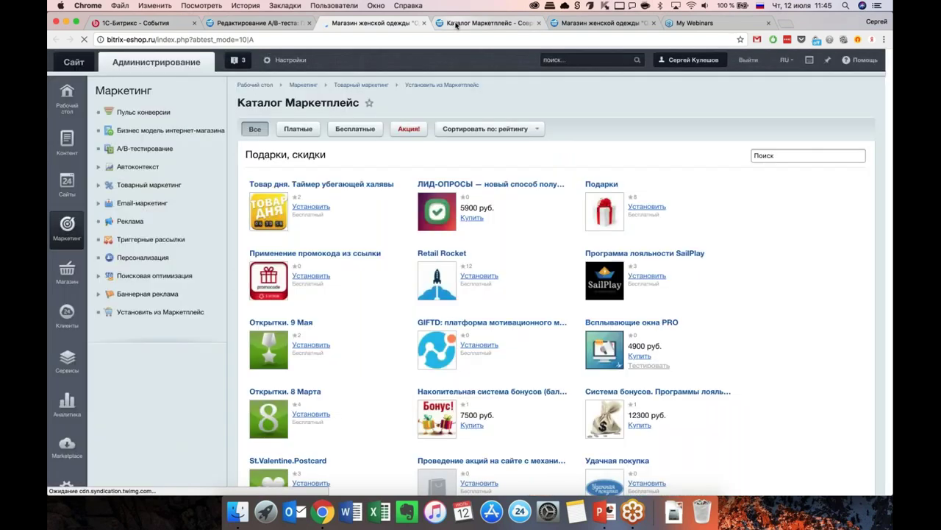
pyautogui.press('super+2')
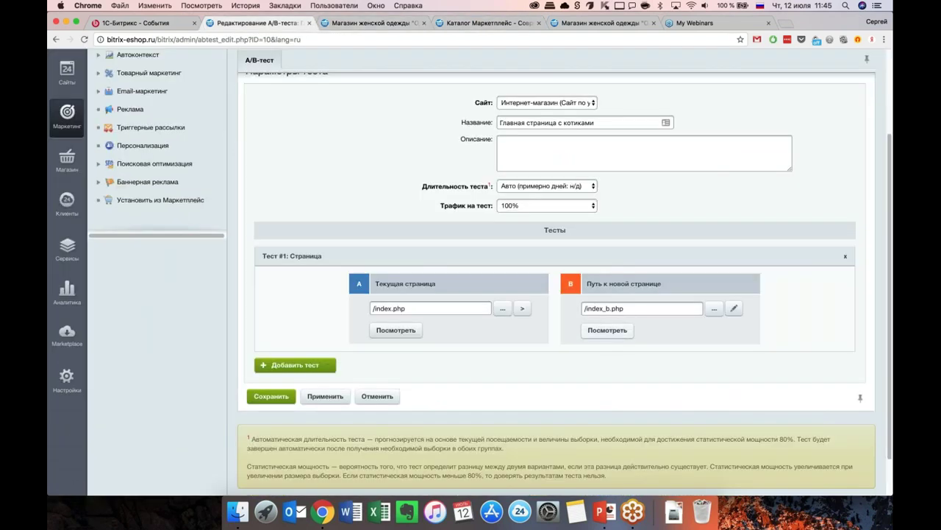
pyautogui.click(611, 309)
pyautogui.keyDown('shift'); pyautogui.click(585, 308); pyautogui.keyUp('shift')
pyautogui.click(633, 308)
pyautogui.scroll(1, 311, 395)
pyautogui.click(271, 403)
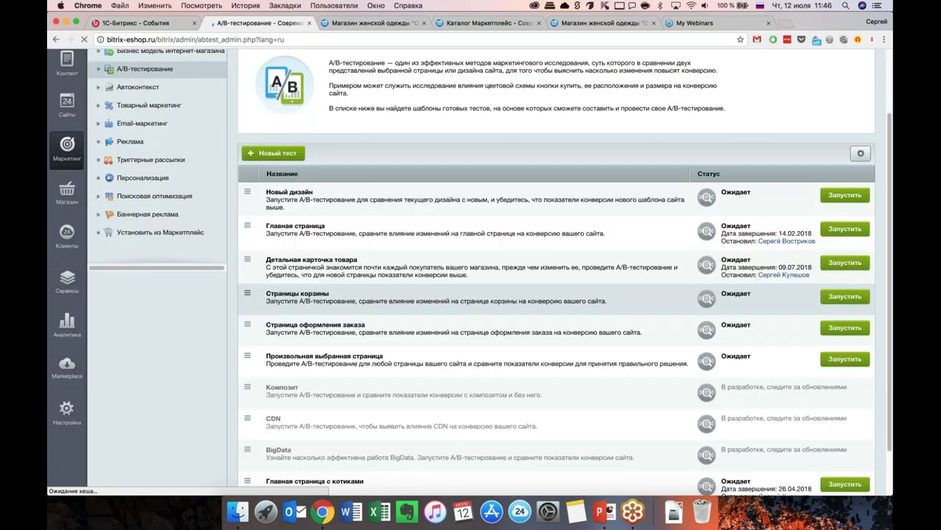
# Step: Launch the "Главная страница с котиками" A/B test, confirm the launch, and review its status in the test list
pyautogui.scroll(-2, 471, 368)
pyautogui.click(247, 425)
pyautogui.click(263, 430)
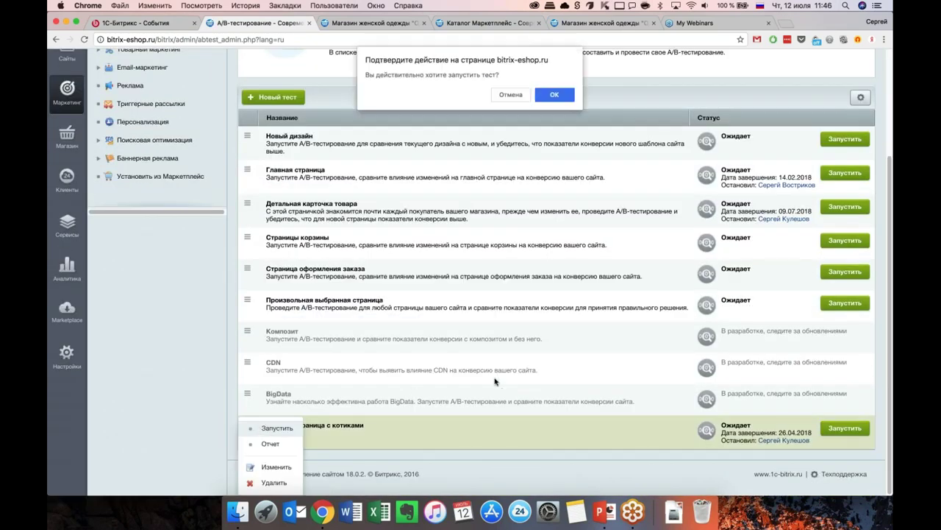
pyautogui.click(556, 94)
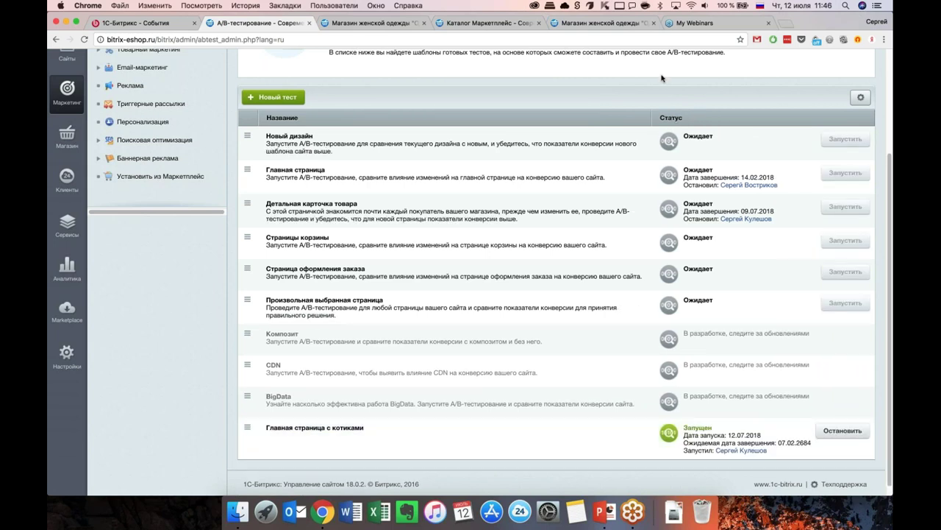
pyautogui.scroll(1, 471, 338)
pyautogui.scroll(-1, 471, 338)
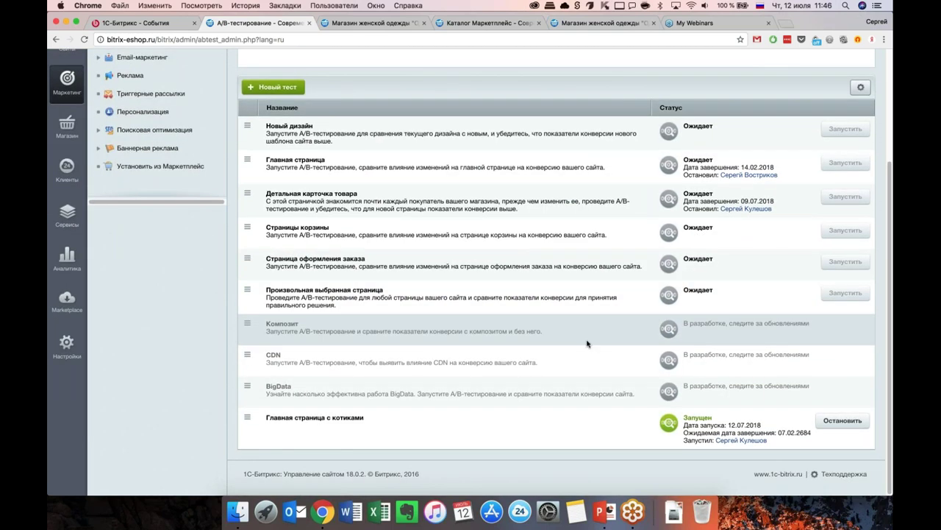
pyautogui.scroll(1, 587, 343)
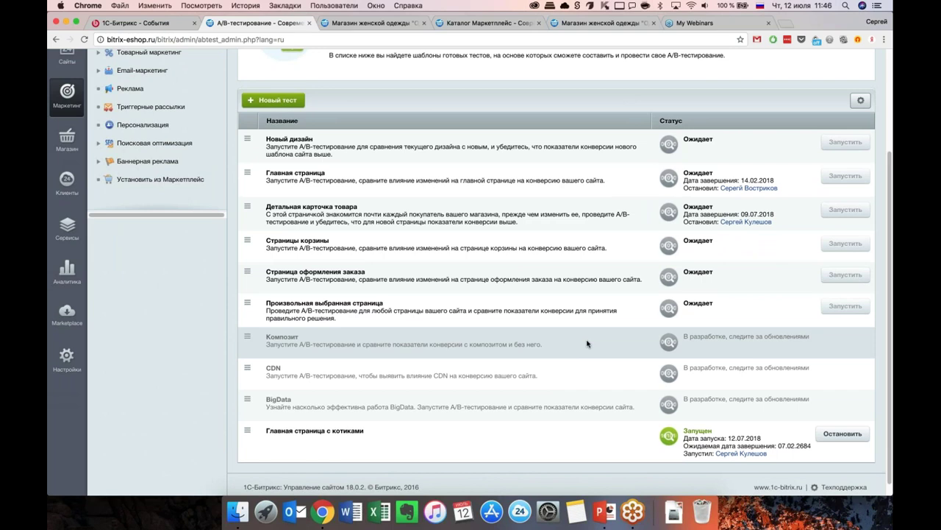
# Step: On the store's home page preview, reset the page cache and switch A/B test #10 to "Группа B"
pyautogui.click(371, 23)
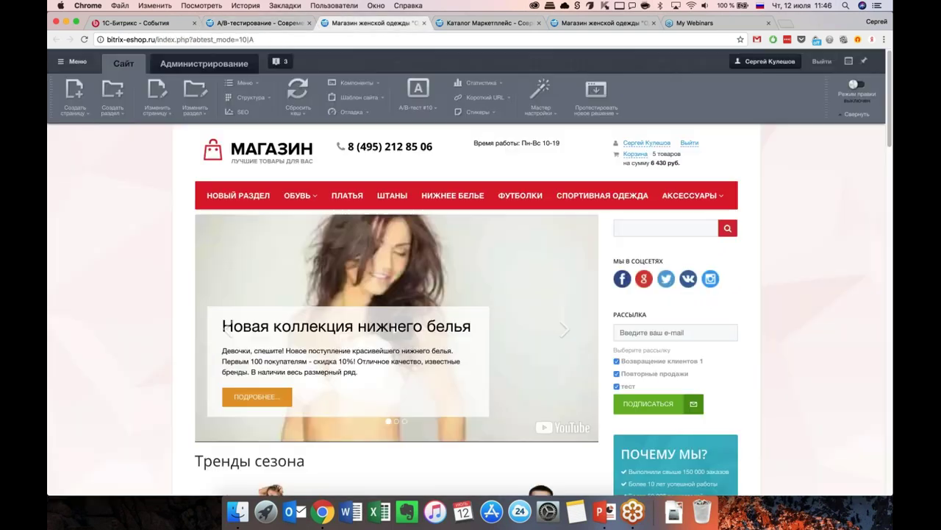
pyautogui.click(297, 90)
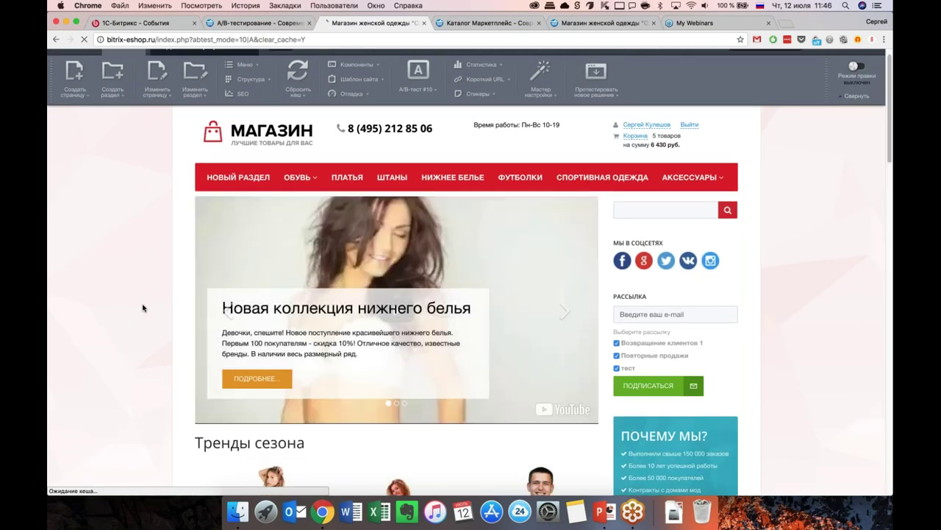
pyautogui.click(418, 92)
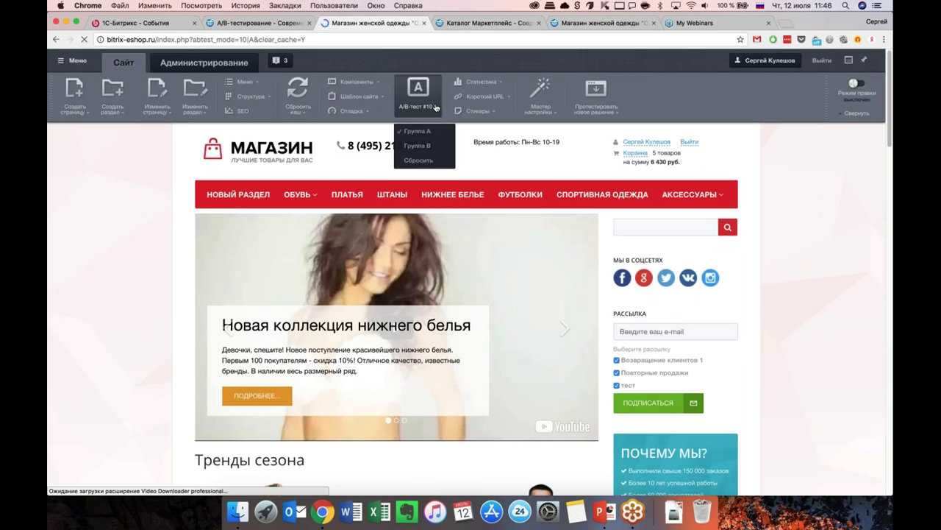
pyautogui.click(418, 146)
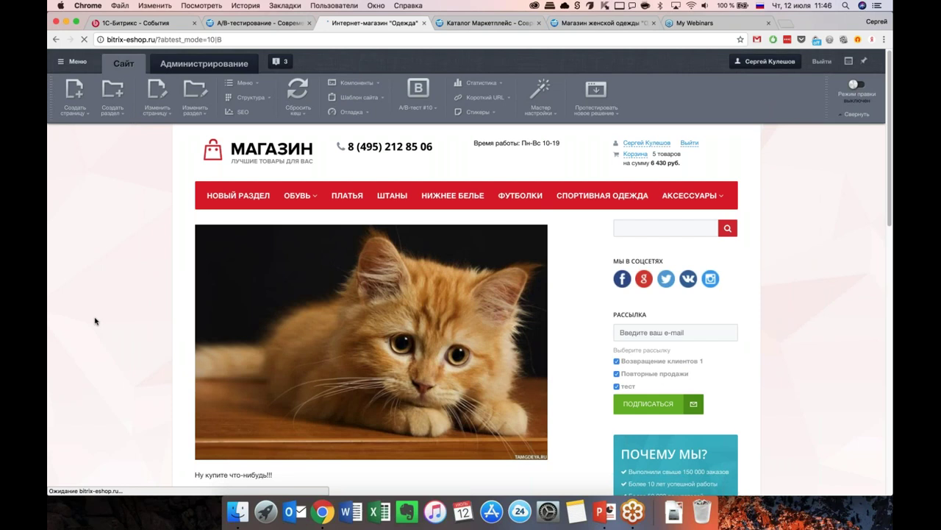
# Step: Look through variant B of the home page, from the cat picture to the "Тренды сезона" products
pyautogui.scroll(-2, 95, 321)
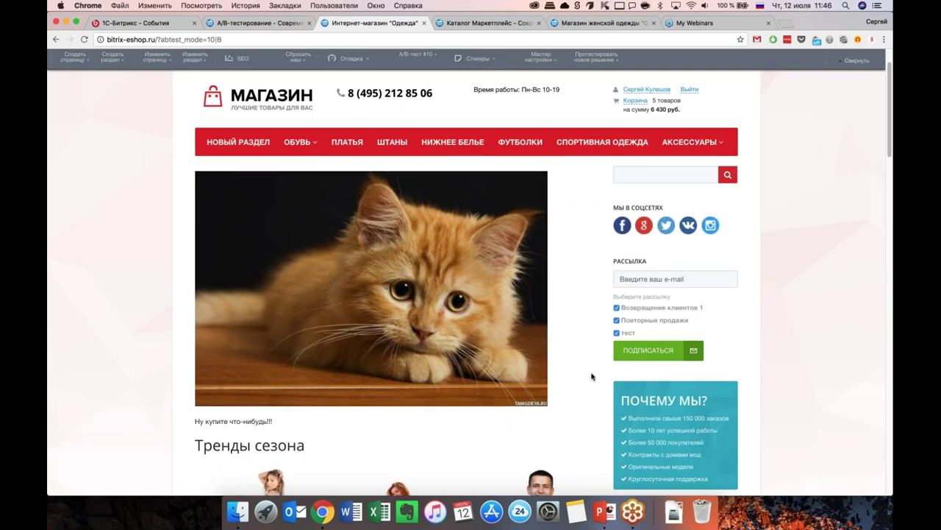
pyautogui.scroll(-1, 592, 376)
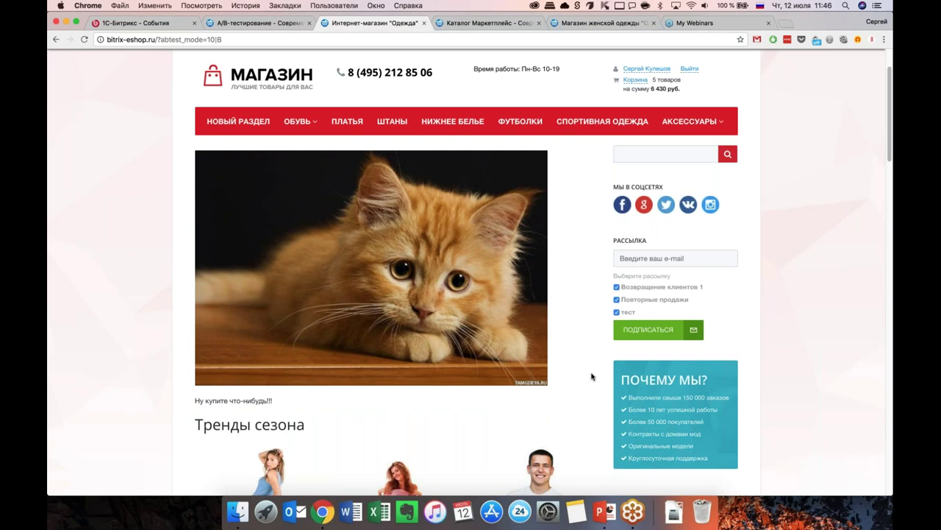
pyautogui.scroll(-4, 592, 377)
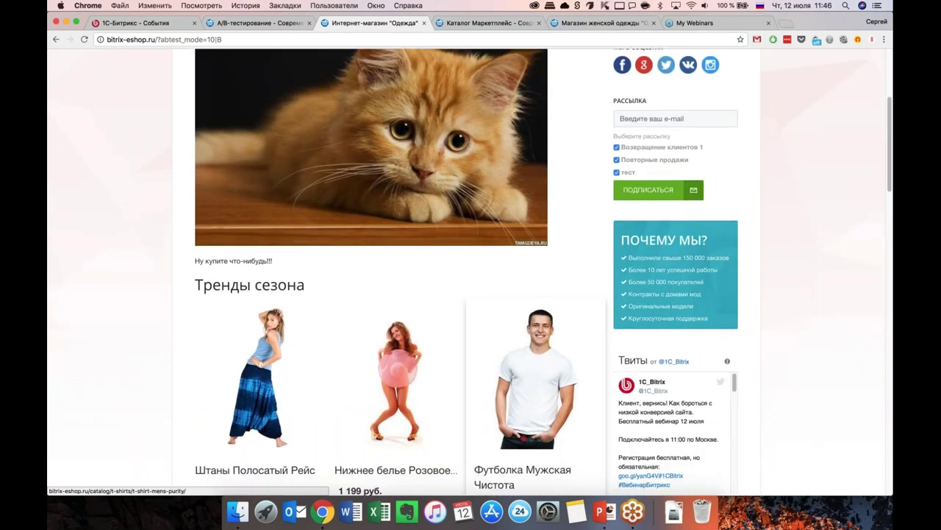
pyautogui.scroll(5, 592, 377)
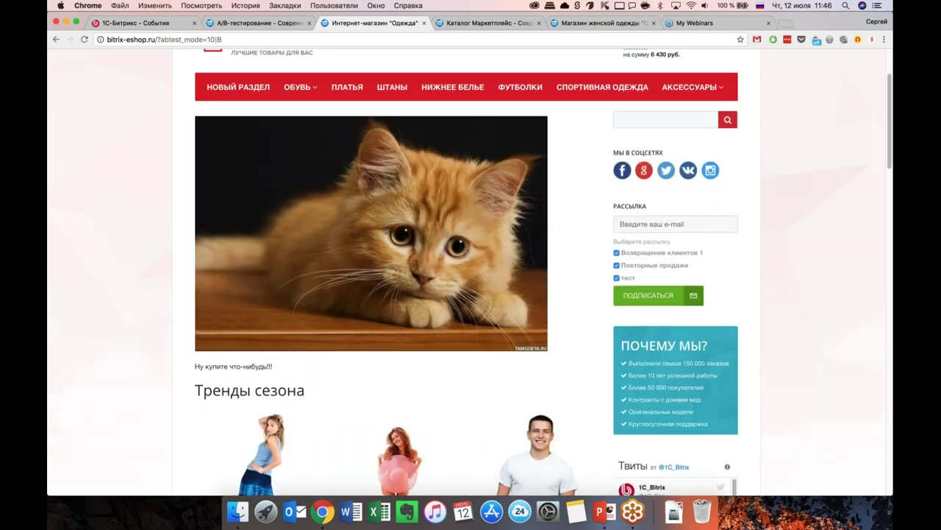
pyautogui.scroll(3, 543, 273)
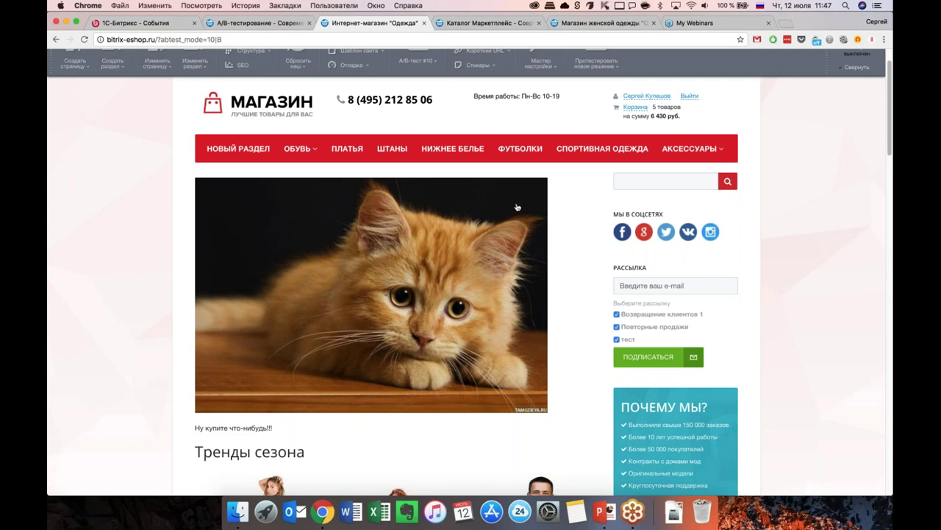
pyautogui.scroll(2, 602, 221)
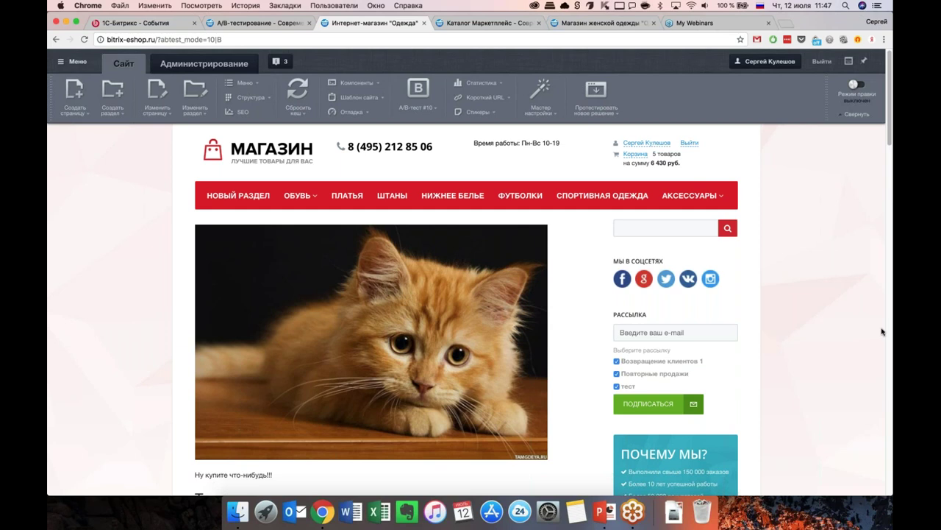
pyautogui.scroll(-1, 587, 306)
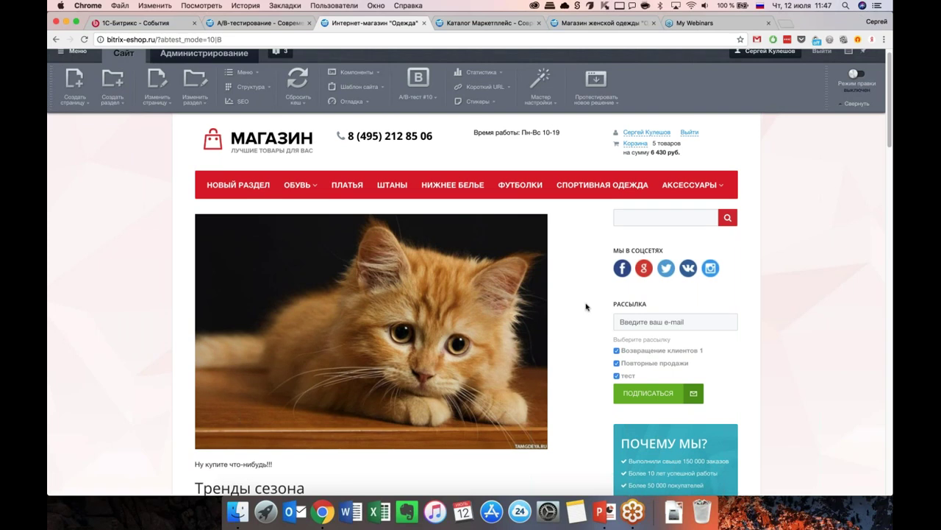
pyautogui.scroll(-1, 586, 307)
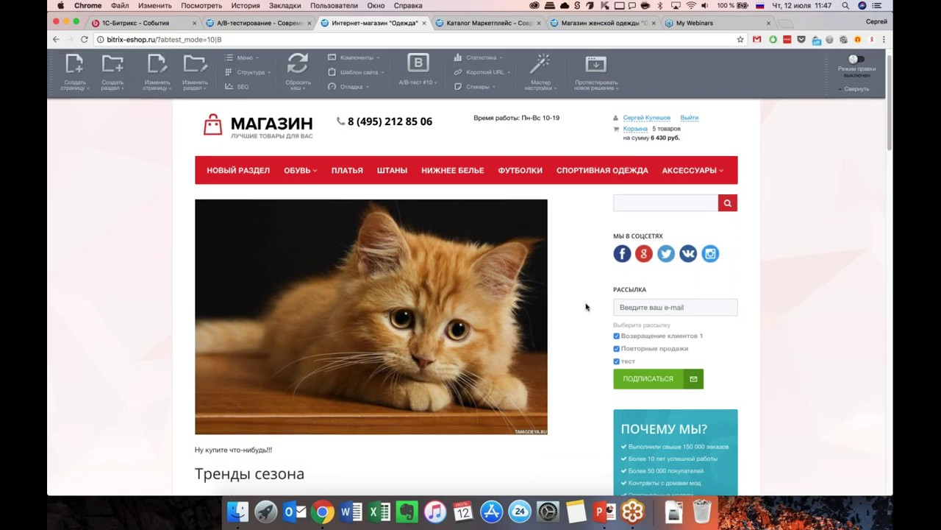
pyautogui.scroll(-2, 586, 306)
pyautogui.scroll(-1, 586, 306)
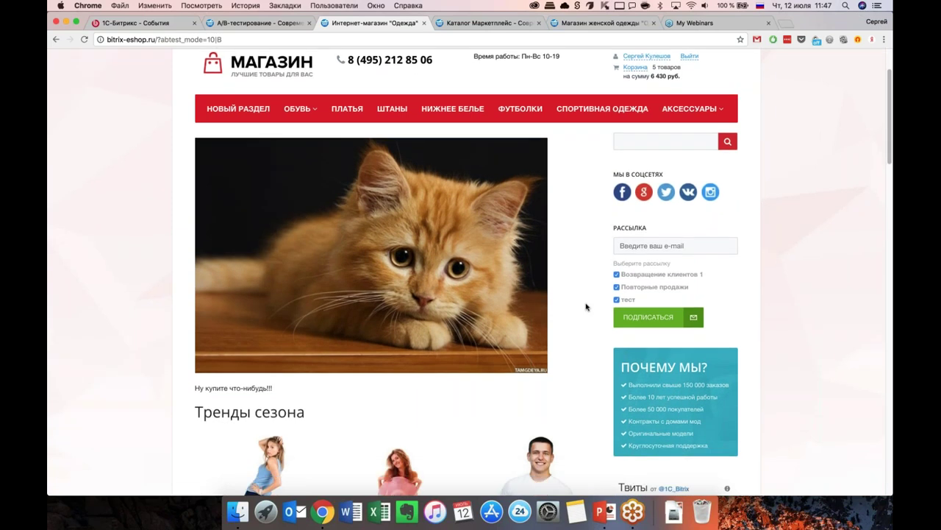
pyautogui.scroll(-1, 586, 306)
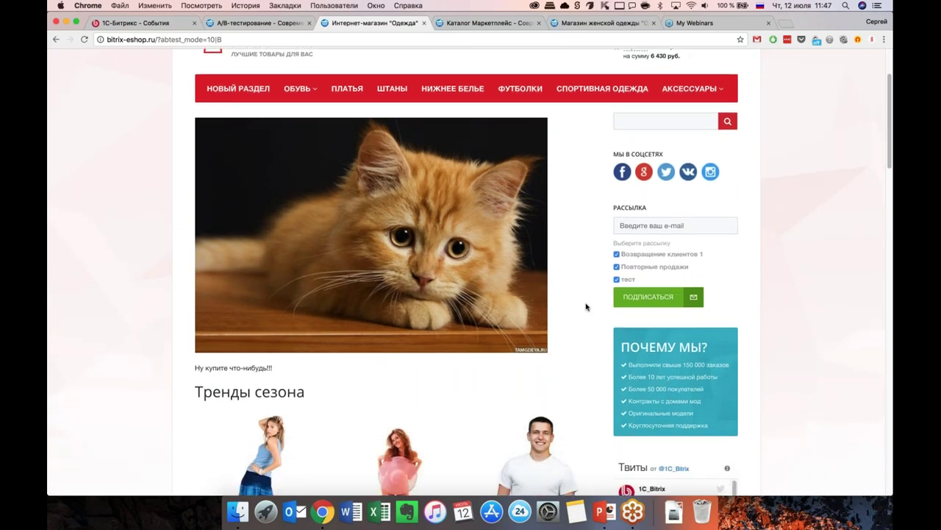
pyautogui.scroll(-5, 586, 307)
pyautogui.scroll(-3, 586, 306)
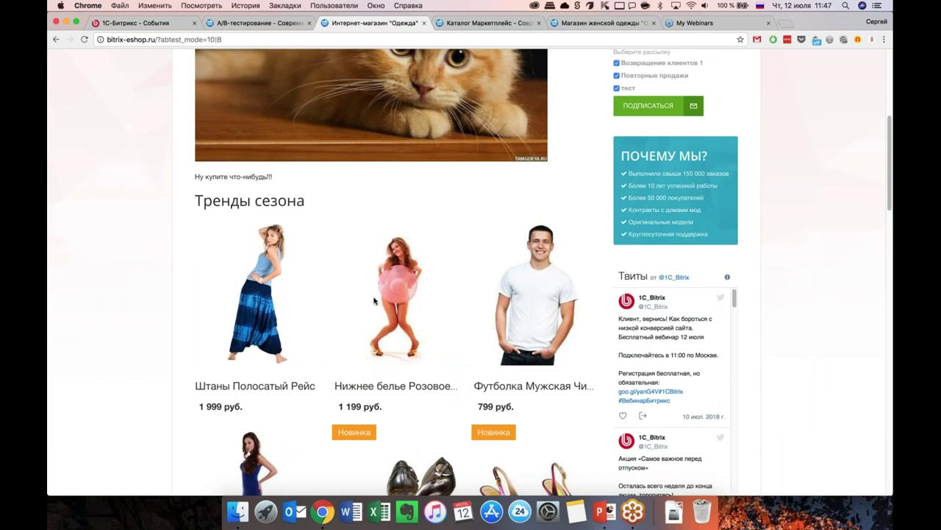
pyautogui.moveTo(304, 332)
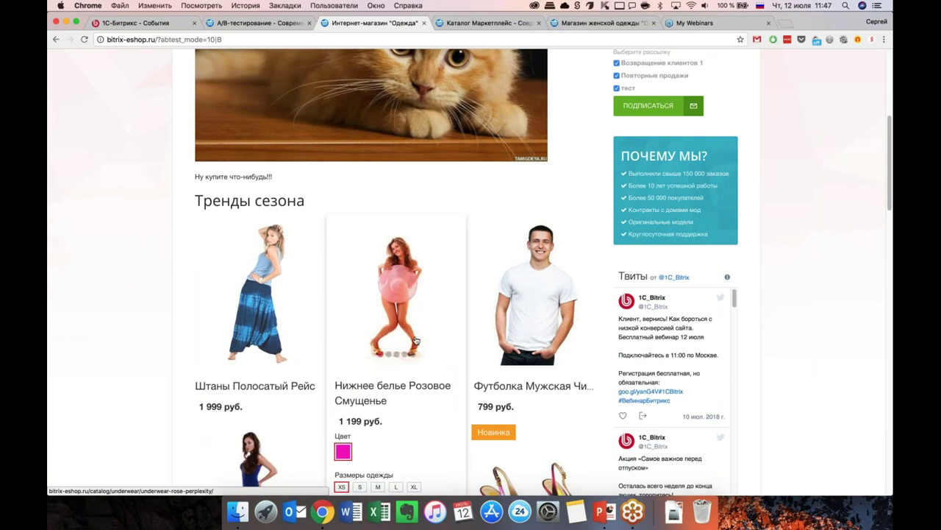
pyautogui.scroll(1, 459, 336)
pyautogui.scroll(4, 573, 261)
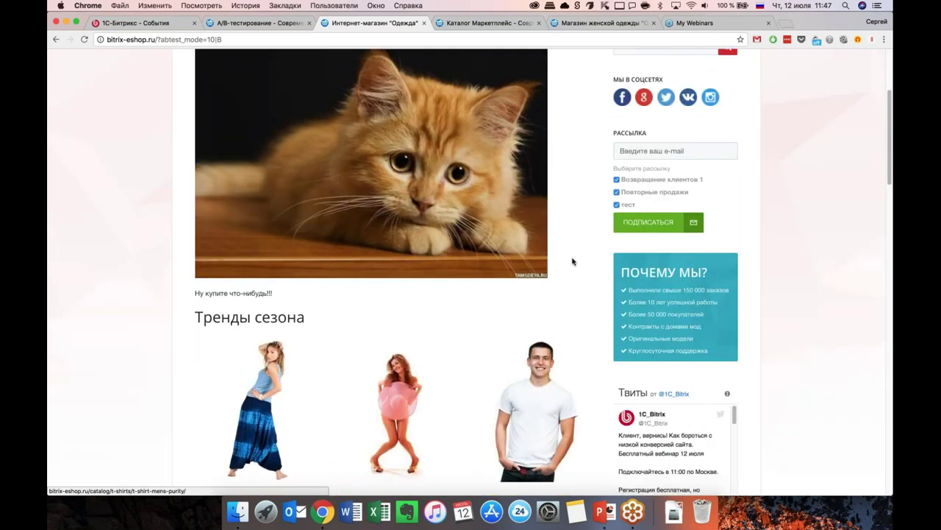
pyautogui.scroll(3, 573, 261)
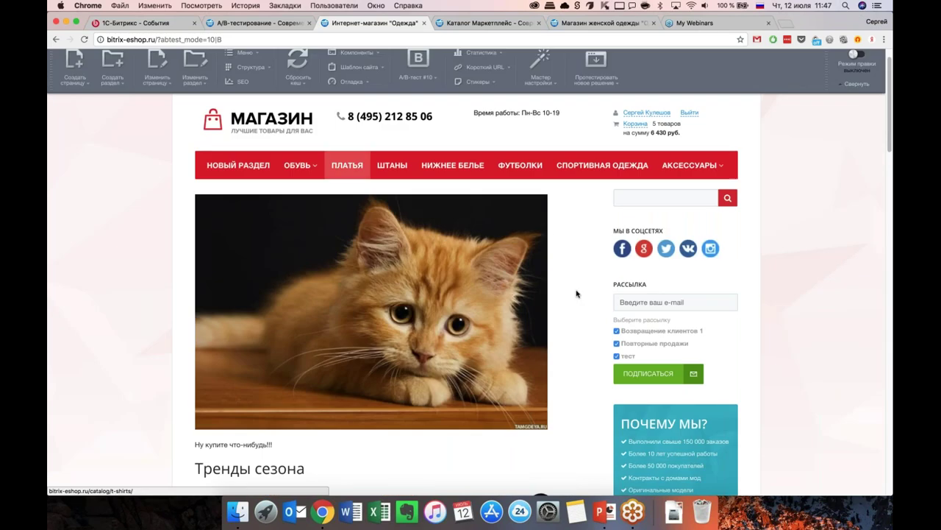
pyautogui.scroll(-6, 578, 299)
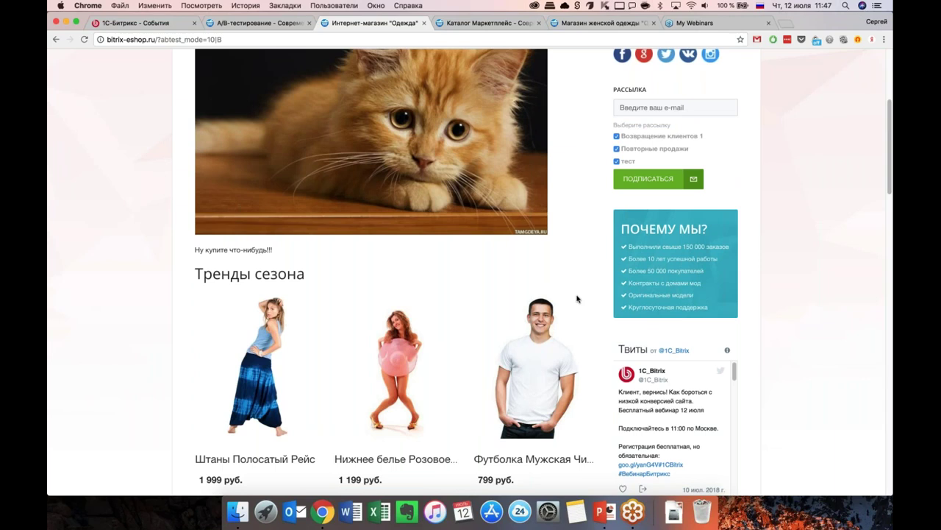
pyautogui.scroll(-2, 577, 299)
pyautogui.scroll(6, 577, 298)
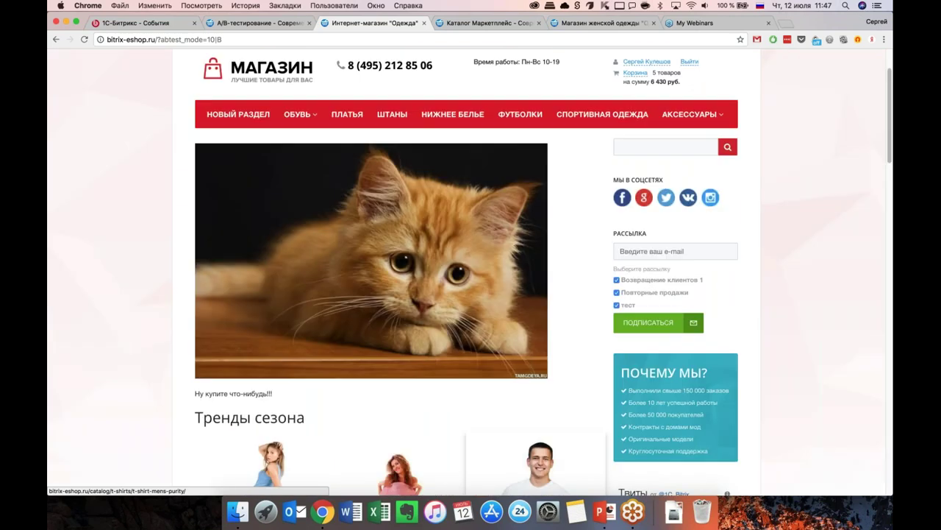
pyautogui.scroll(2, 578, 298)
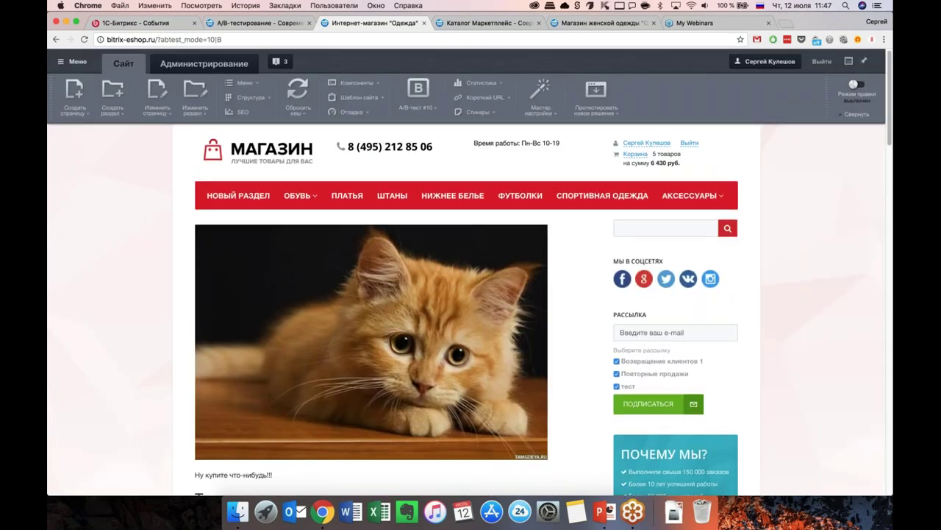
# Step: Open the "Платья" catalog section, browse its dresses, and open the product page of "Платье Весенняя Легкость"
pyautogui.click(355, 203)
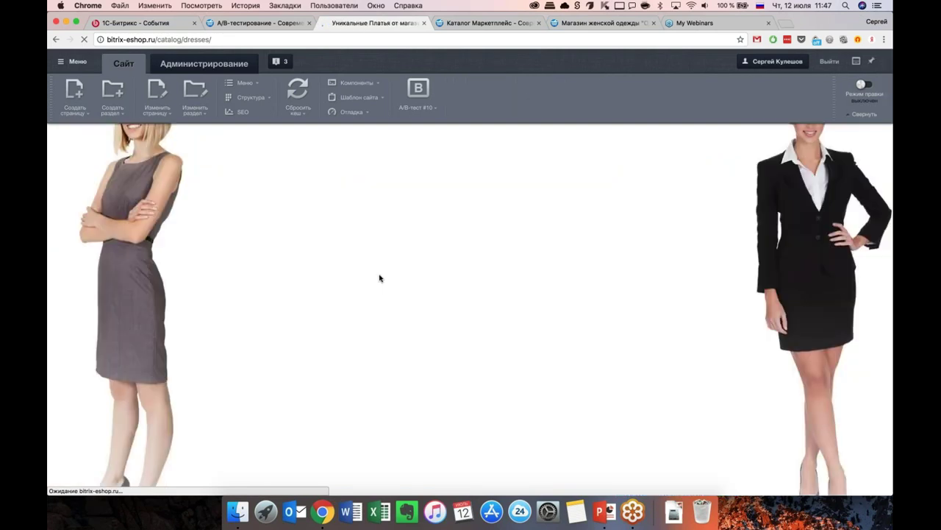
pyautogui.scroll(-2, 471, 295)
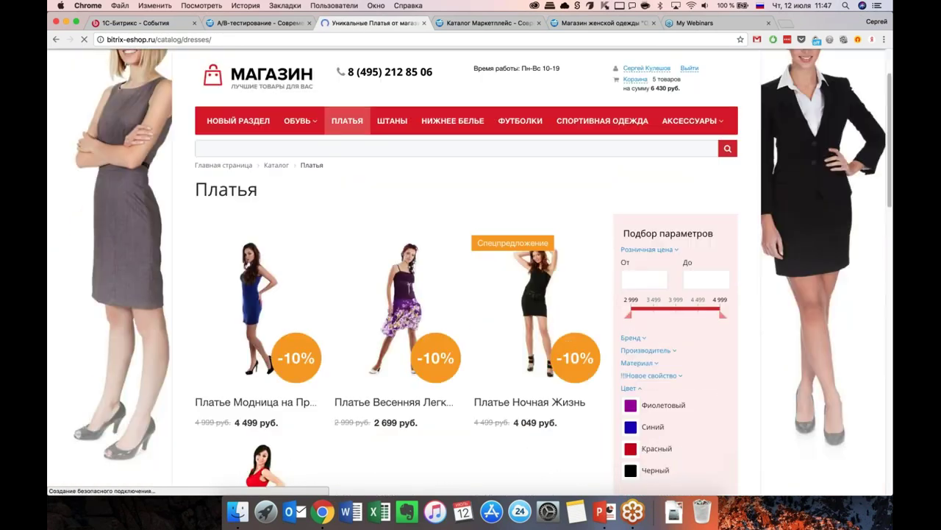
pyautogui.scroll(-3, 471, 294)
pyautogui.click(397, 183)
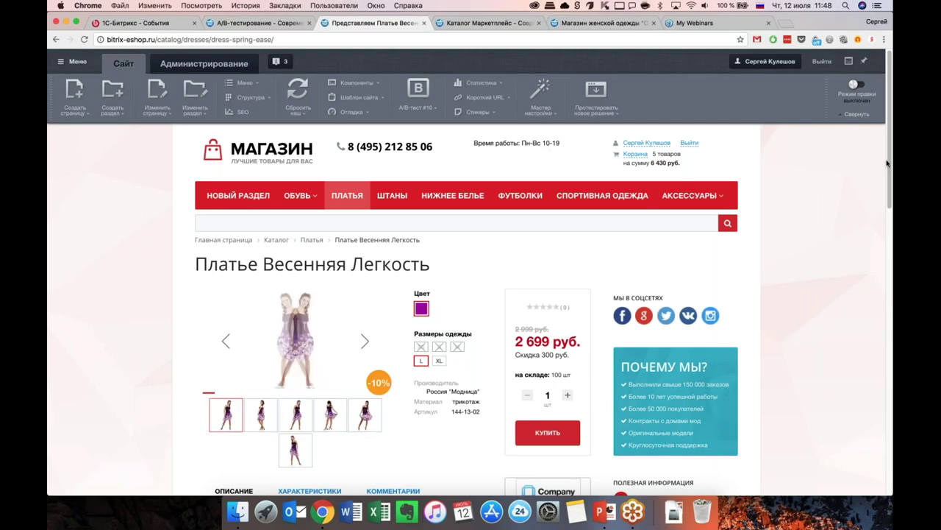
# Step: Look through the dress's product page, including its description and the "Популярные в разделе" and "Просматривали" product blocks
pyautogui.scroll(-2, 779, 299)
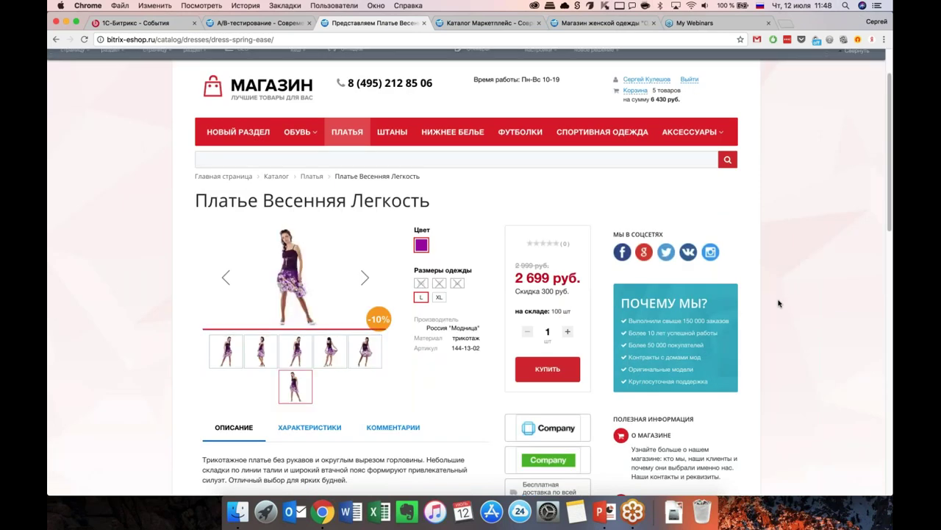
pyautogui.scroll(-1, 769, 319)
pyautogui.scroll(-3, 769, 318)
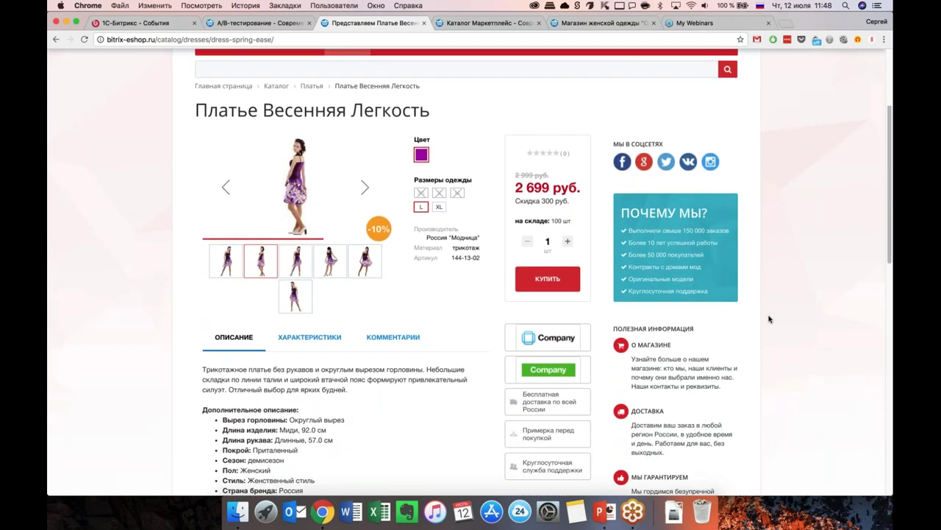
pyautogui.scroll(-4, 769, 318)
pyautogui.scroll(-3, 378, 388)
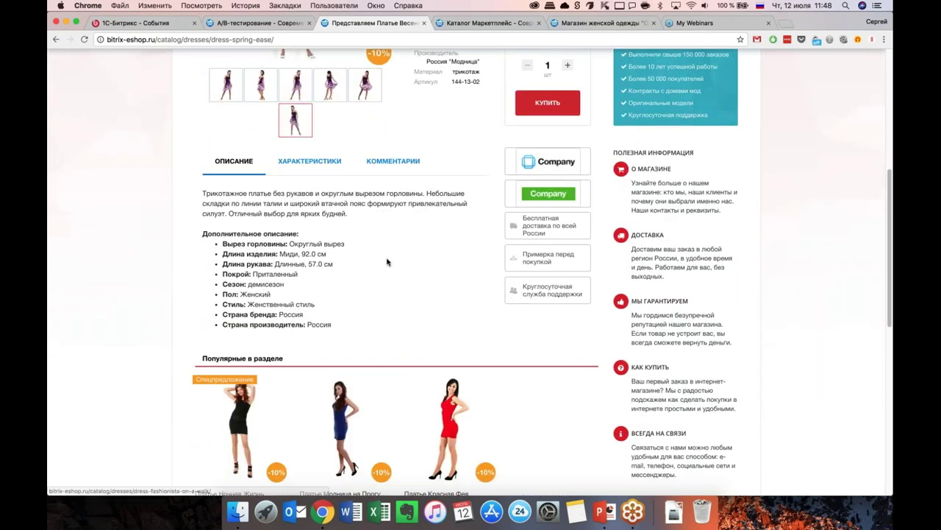
pyautogui.scroll(-3, 387, 261)
pyautogui.scroll(-5, 387, 261)
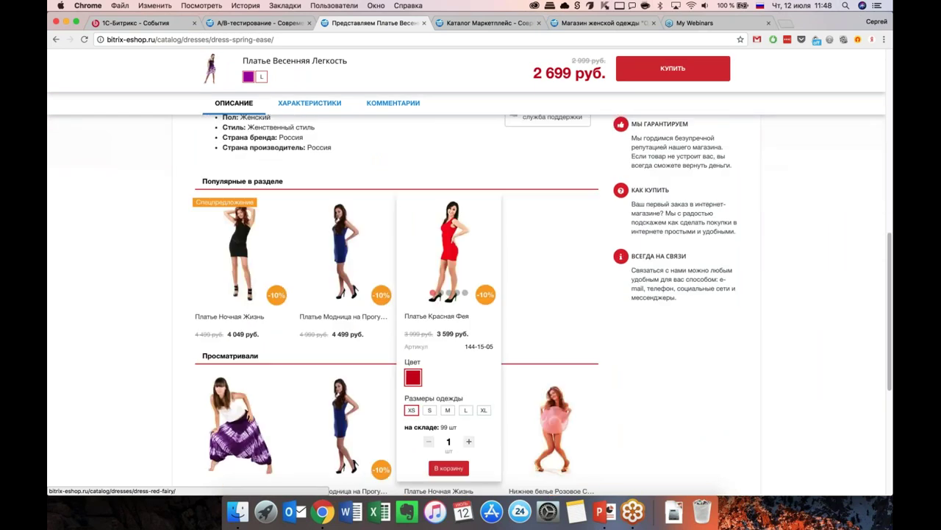
# Step: Review the dress page again, from the recommended product blocks back to the photos, size options and price block
pyautogui.scroll(-1, 449, 250)
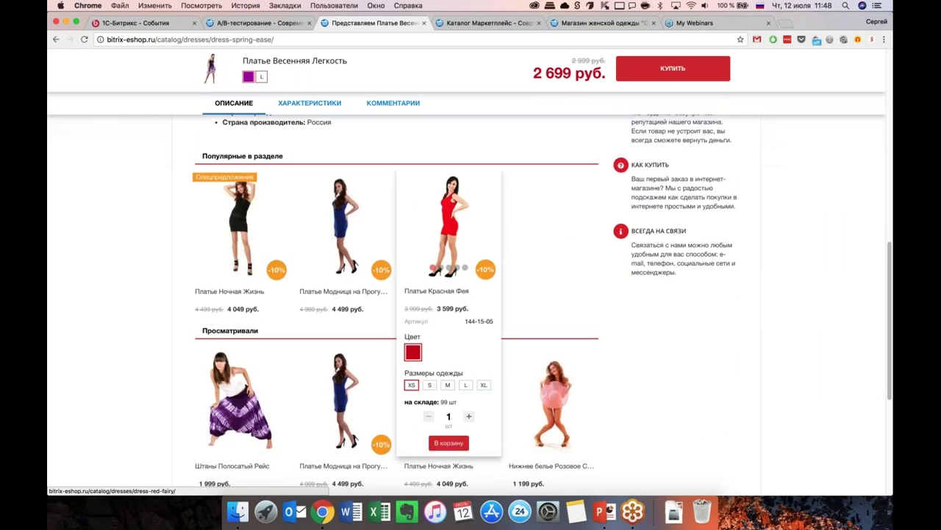
pyautogui.scroll(-5, 449, 250)
pyautogui.click(449, 318)
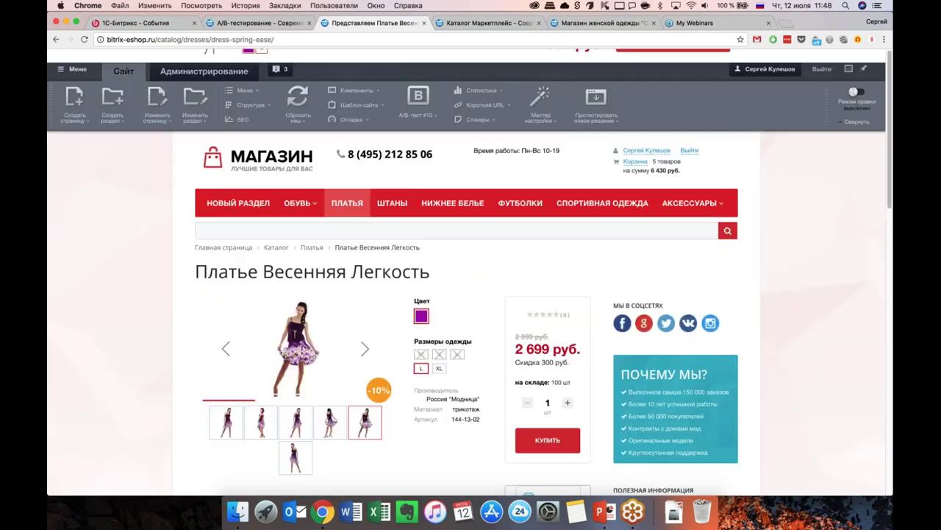
pyautogui.scroll(-4, 471, 294)
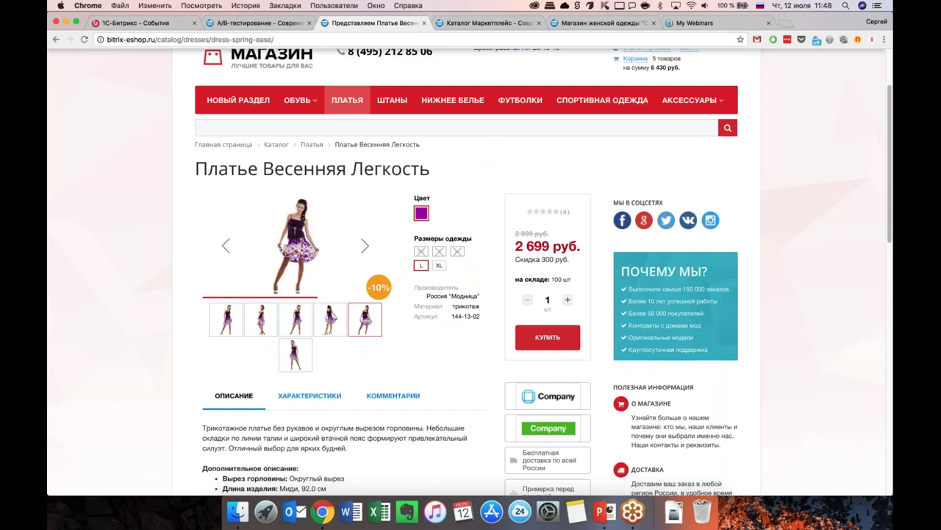
pyautogui.scroll(2, 458, 370)
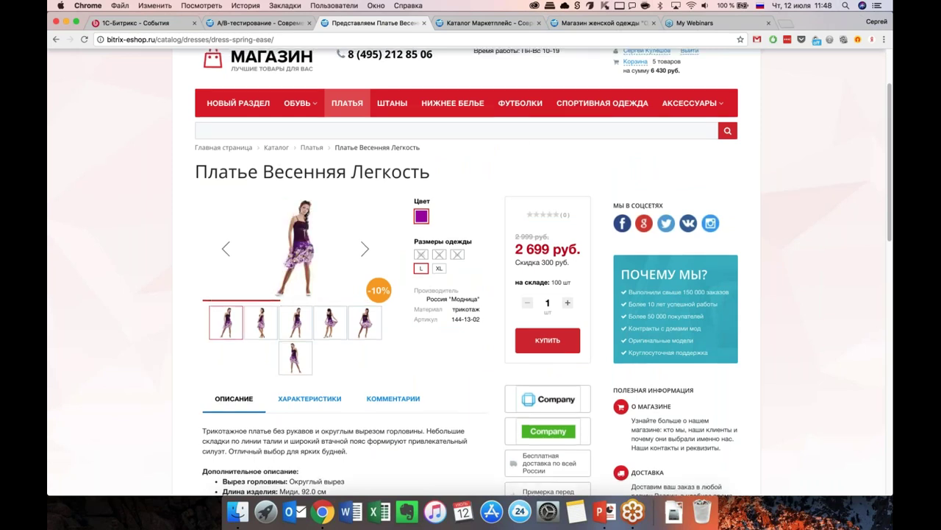
pyautogui.scroll(3, 520, 176)
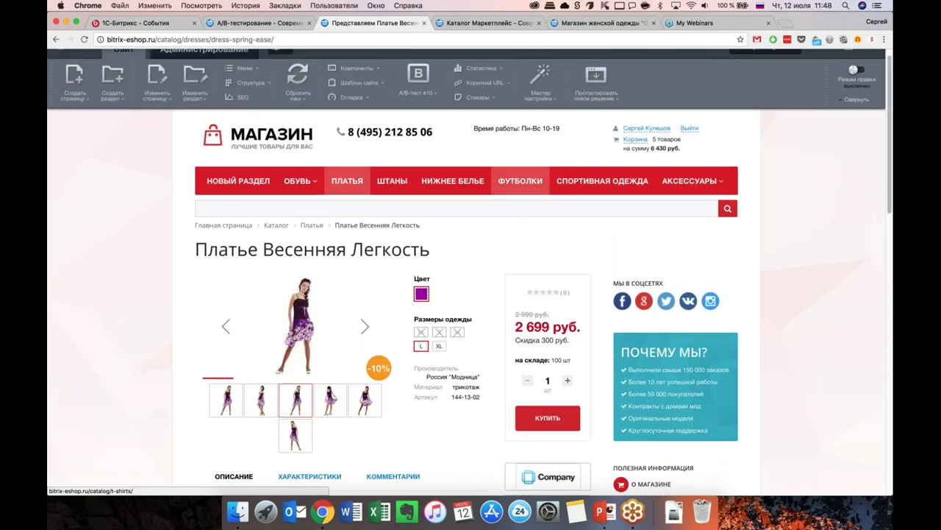
pyautogui.scroll(-4, 520, 180)
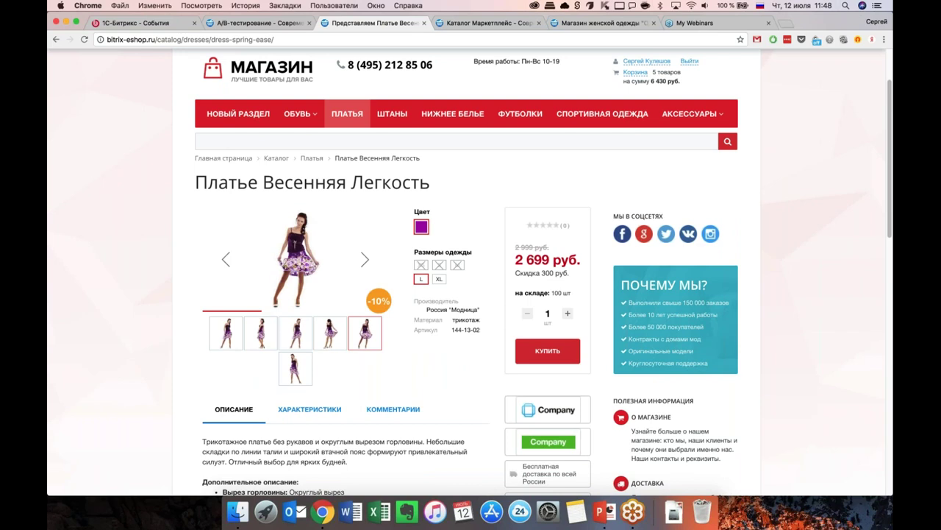
pyautogui.scroll(4, 471, 272)
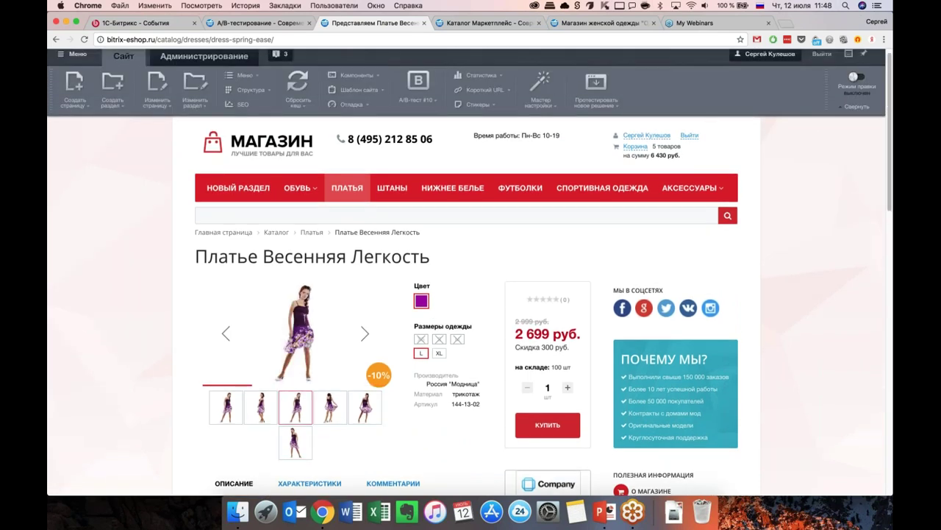
# Step: Turn on the site's edit mode and open the parameters of the "Каталог" component on the dress page
pyautogui.click(860, 81)
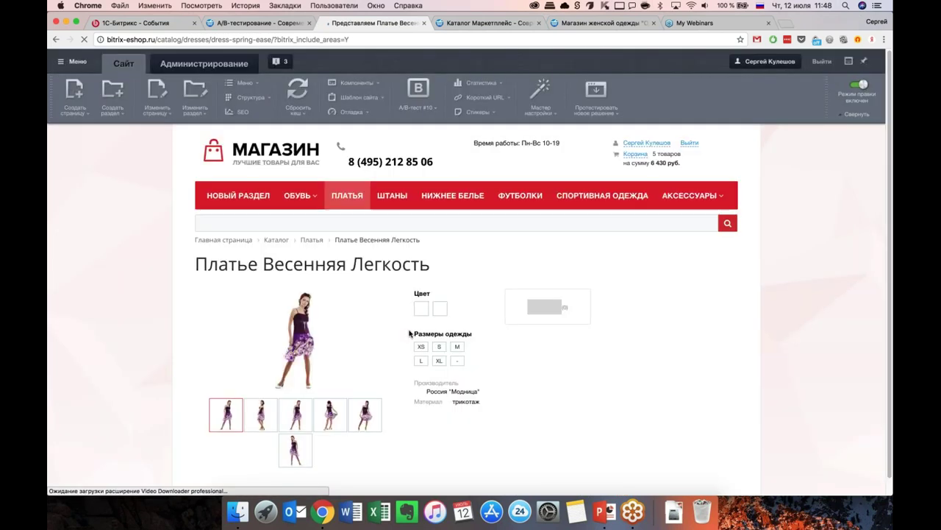
pyautogui.scroll(-2, 410, 333)
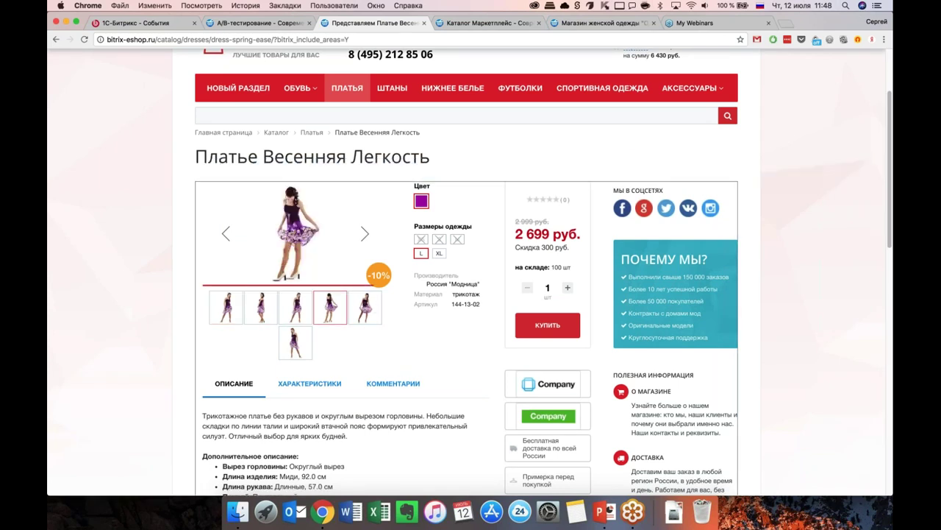
pyautogui.click(854, 169)
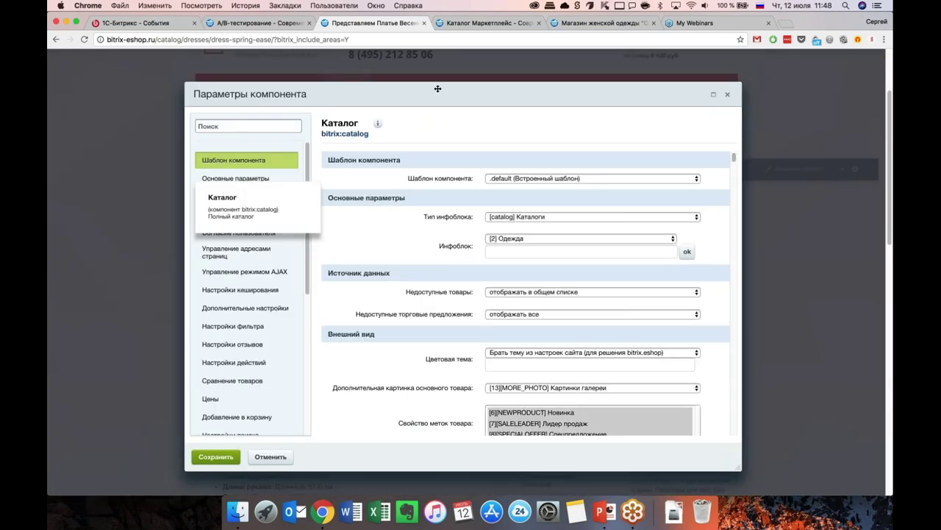
# Step: Go to the "Настройки детального просмотра" section of the "Каталог" component parameters
pyautogui.scroll(-6, 235, 272)
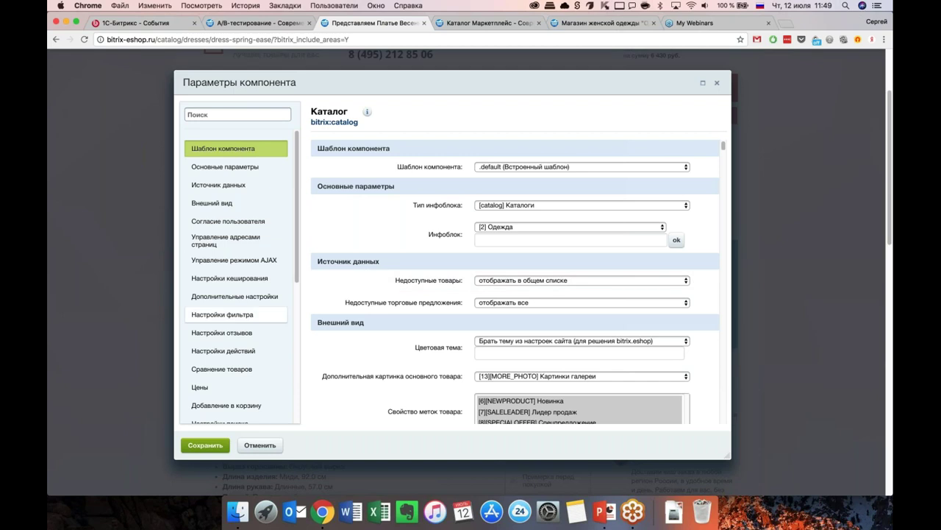
pyautogui.scroll(-1, 244, 355)
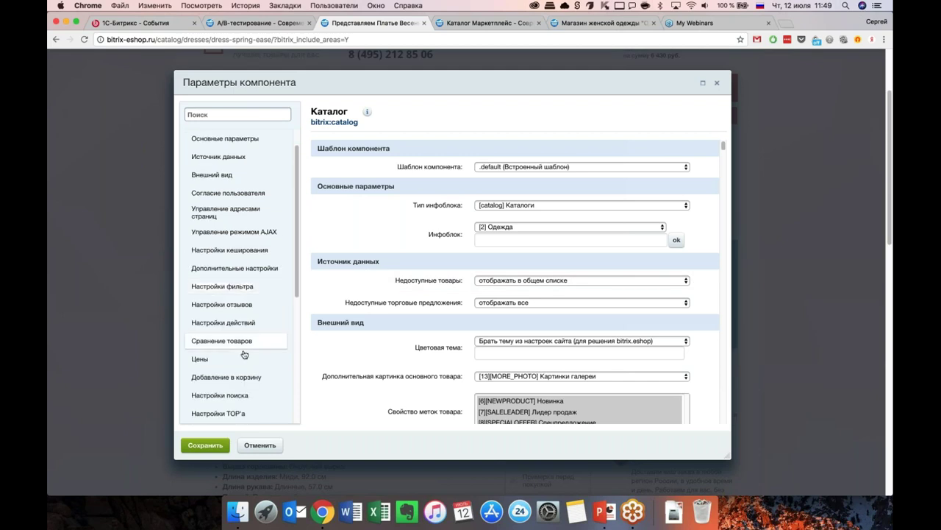
pyautogui.scroll(-5, 239, 346)
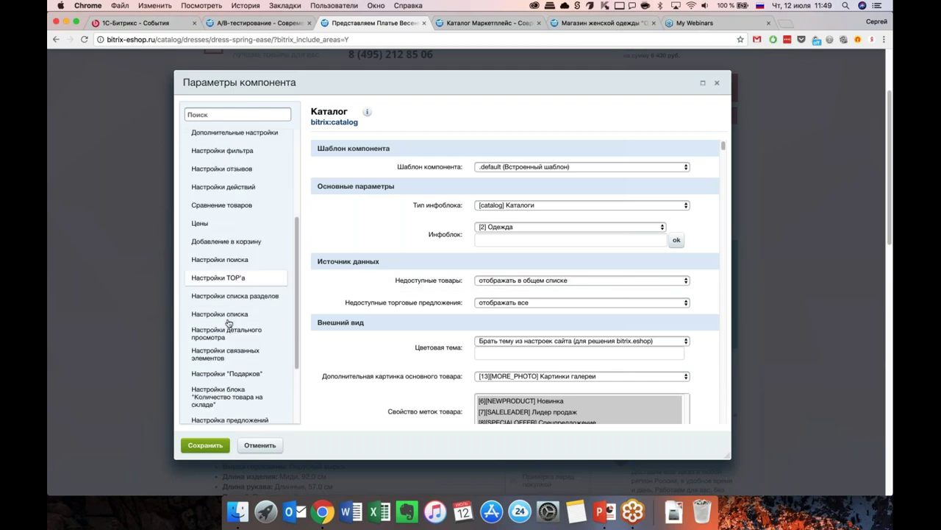
pyautogui.scroll(-1, 229, 324)
pyautogui.click(226, 309)
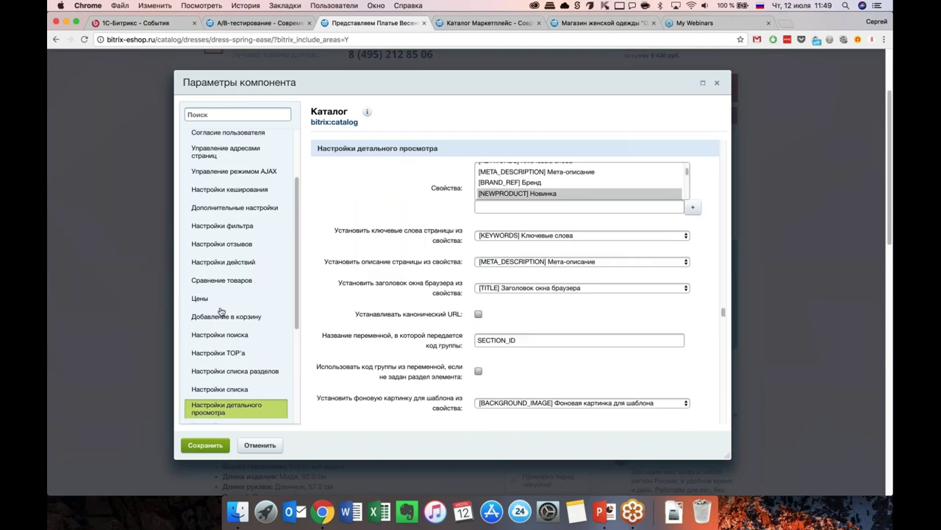
pyautogui.scroll(1, 408, 280)
pyautogui.scroll(-1, 412, 281)
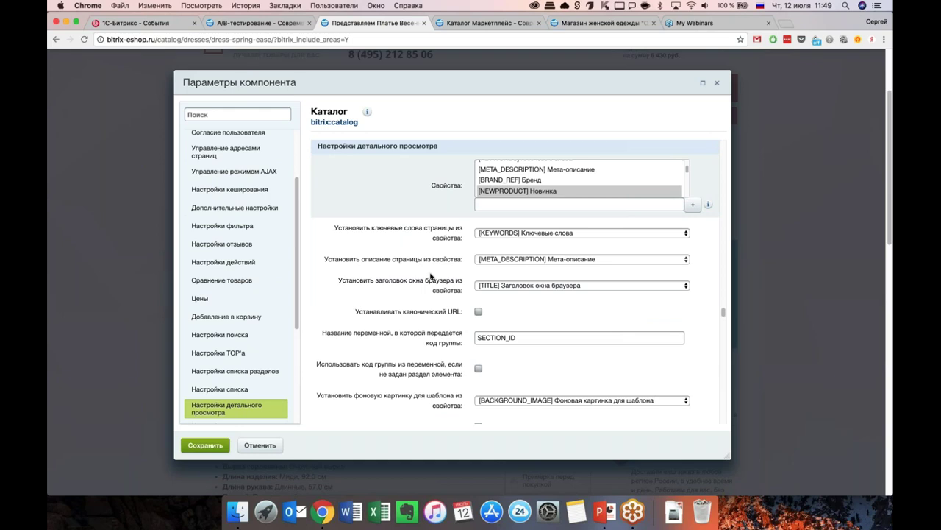
# Step: Examine the detail-view parameters for page keywords, description, browser title, canonical URL, section variable and template background image
pyautogui.scroll(-2, 431, 276)
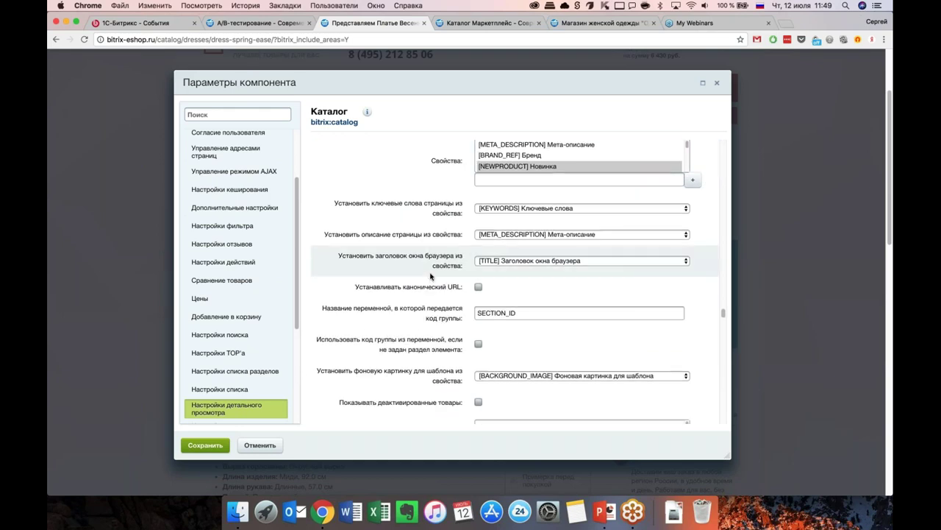
pyautogui.scroll(1, 431, 276)
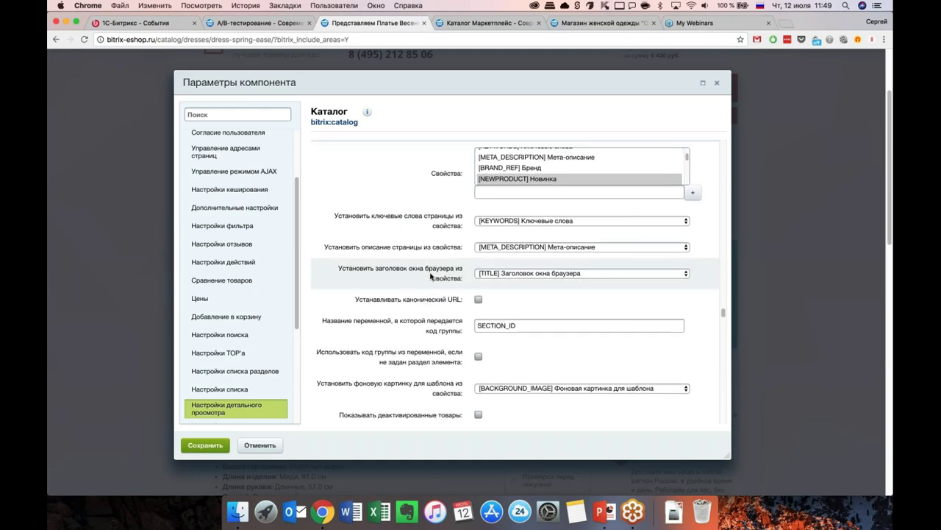
pyautogui.scroll(-4, 431, 276)
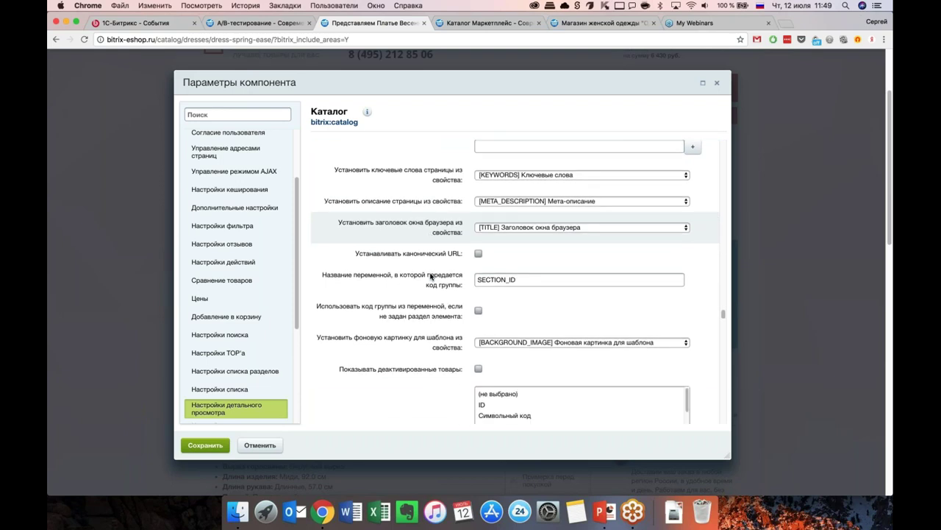
pyautogui.scroll(-5, 431, 276)
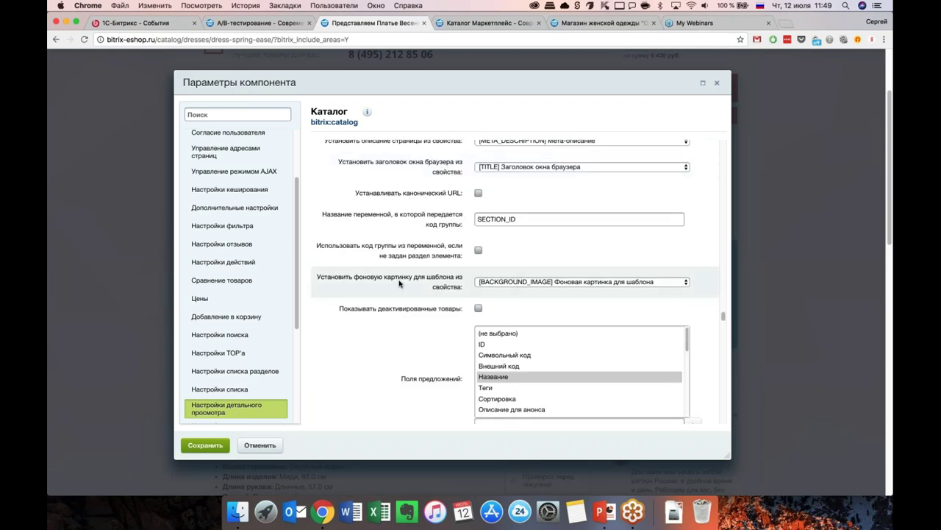
pyautogui.moveTo(459, 82); pyautogui.dragTo(433, 92)
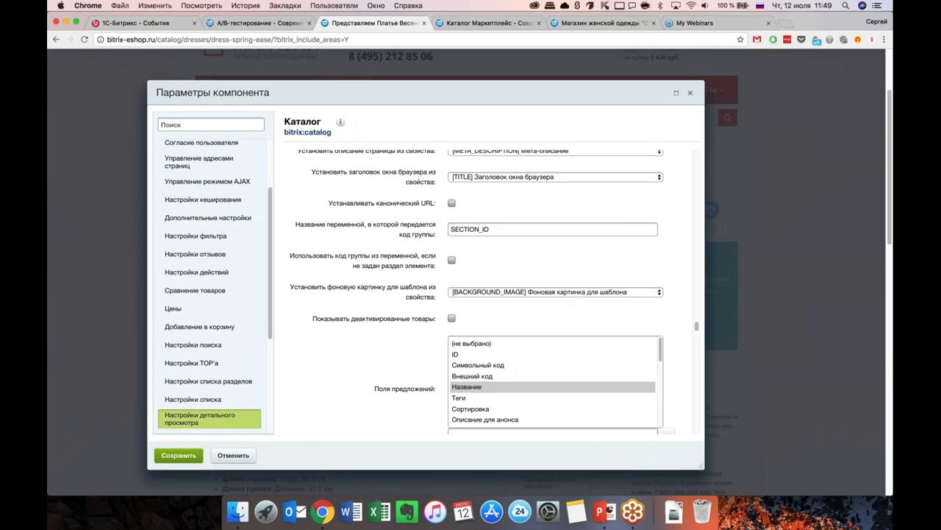
pyautogui.scroll(2, 471, 279)
pyautogui.scroll(-1, 472, 108)
pyautogui.moveTo(472, 104); pyautogui.dragTo(463, 81)
pyautogui.click(565, 284)
pyautogui.click(434, 333)
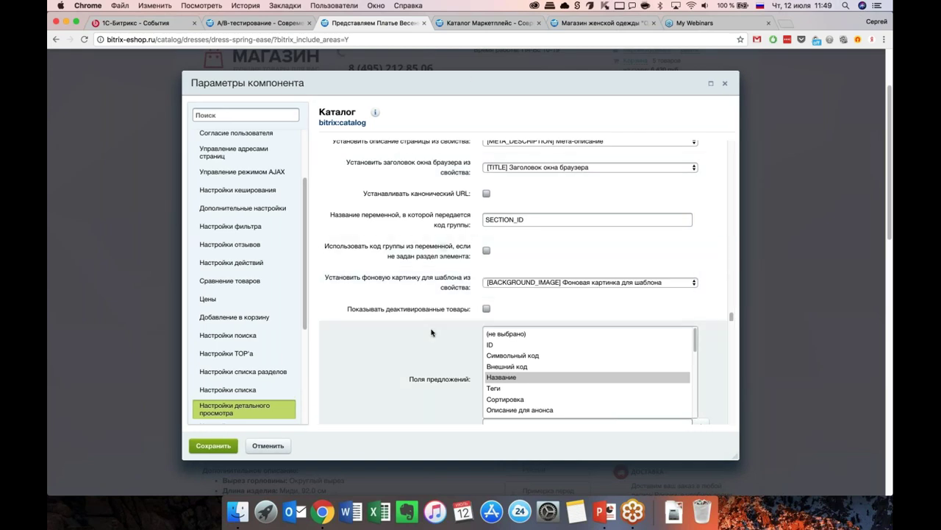
pyautogui.scroll(-1, 432, 333)
pyautogui.scroll(3, 432, 333)
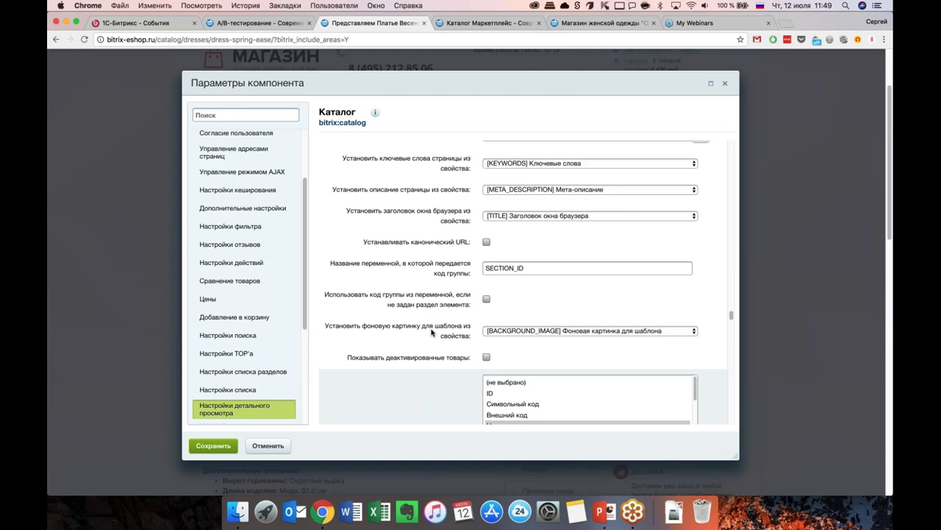
pyautogui.scroll(1, 431, 334)
pyautogui.scroll(1, 431, 332)
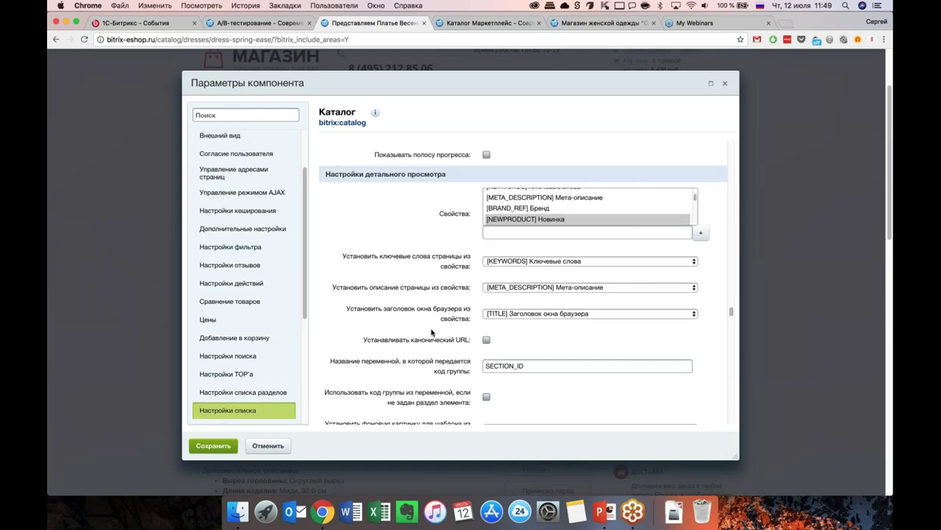
pyautogui.scroll(-1, 432, 333)
pyautogui.scroll(-1, 432, 332)
pyautogui.scroll(-1, 465, 331)
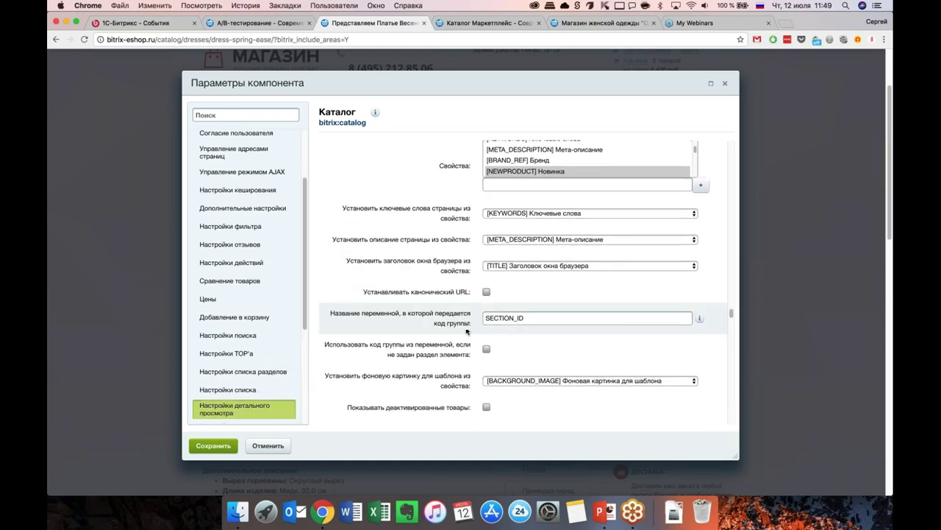
# Step: Look through the "Свойства" list of product properties in the detail-view settings
pyautogui.scroll(2, 515, 265)
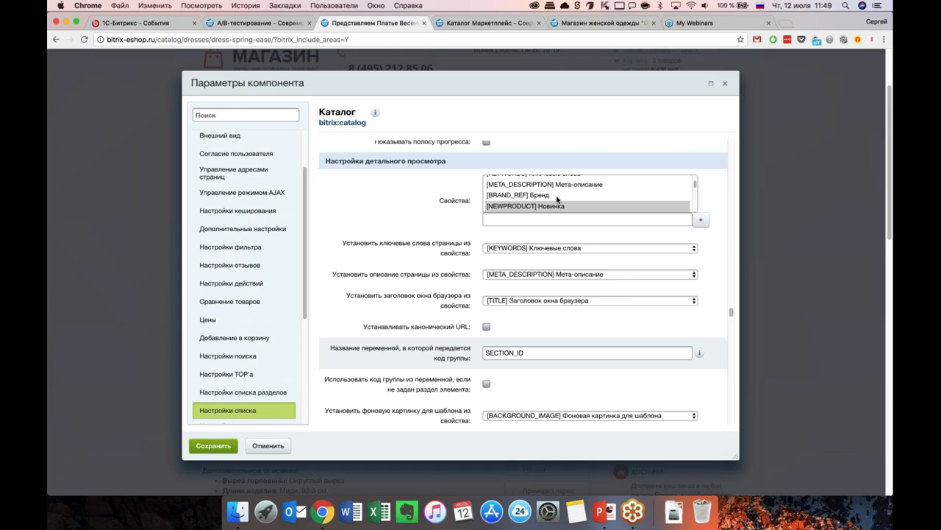
pyautogui.scroll(1, 557, 199)
pyautogui.scroll(-3, 557, 198)
pyautogui.scroll(-2, 557, 198)
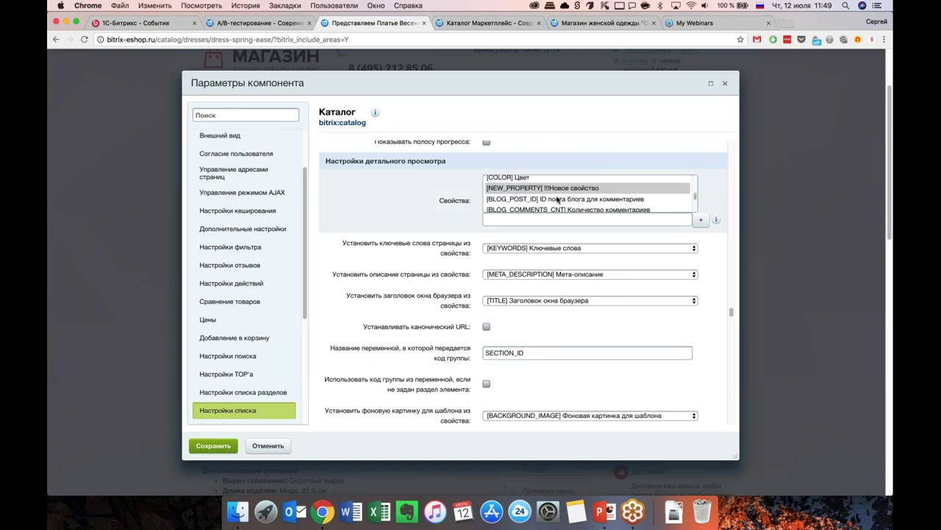
pyautogui.scroll(-3, 557, 199)
pyautogui.scroll(-3, 557, 199)
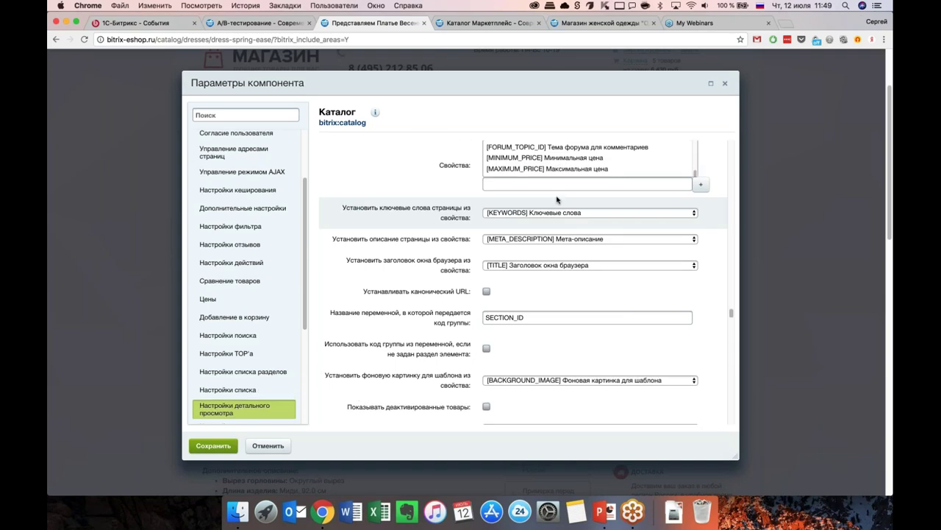
pyautogui.scroll(1, 557, 198)
pyautogui.scroll(3, 556, 198)
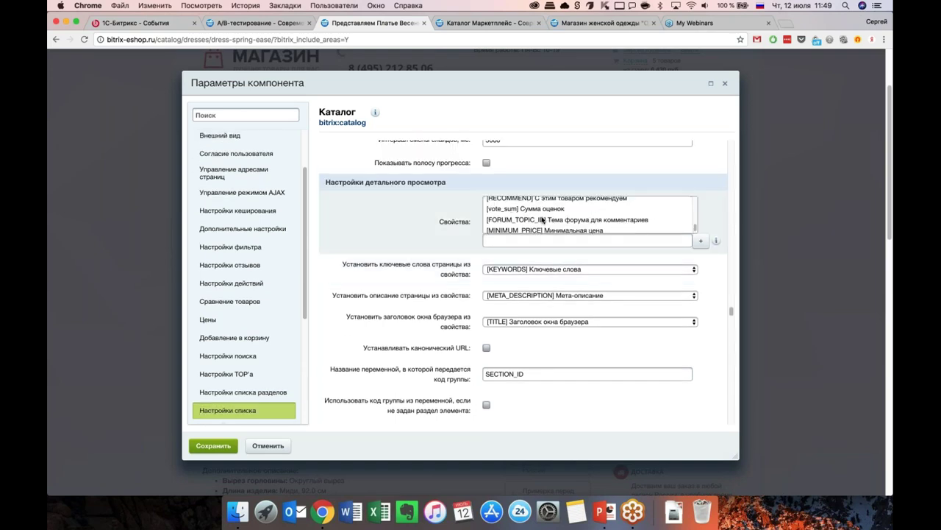
pyautogui.scroll(1, 542, 219)
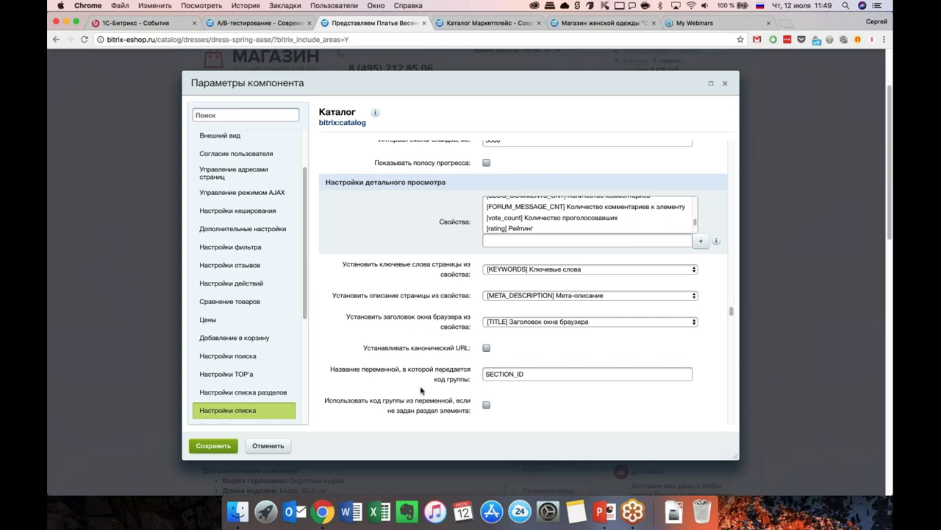
pyautogui.scroll(1, 542, 220)
# Step: Disable the "Включить рейтинг товара" option in the detail-view settings
pyautogui.scroll(-3, 413, 408)
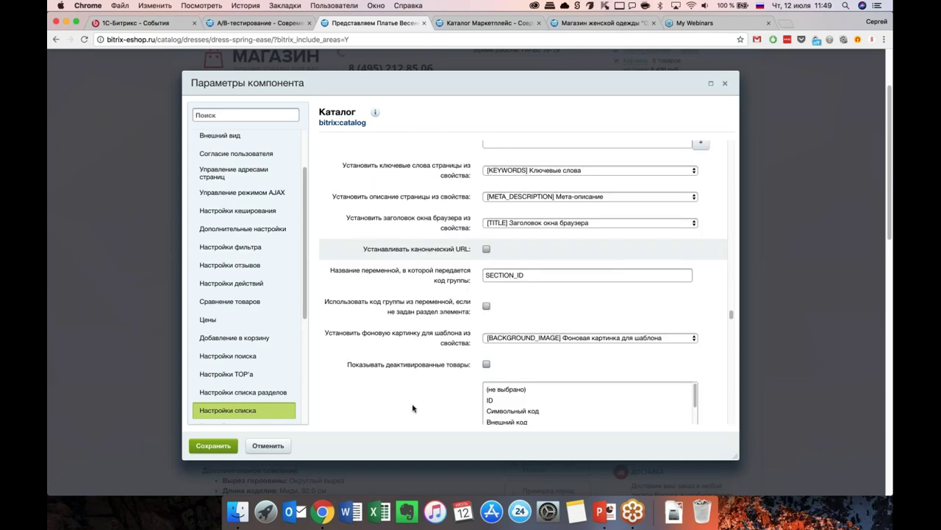
pyautogui.scroll(-5, 413, 409)
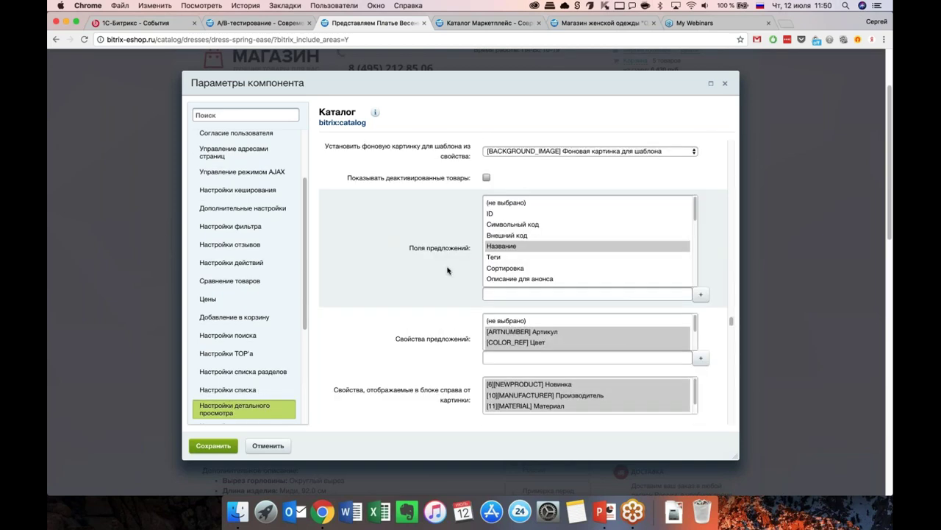
pyautogui.scroll(-2, 447, 271)
pyautogui.scroll(-3, 522, 201)
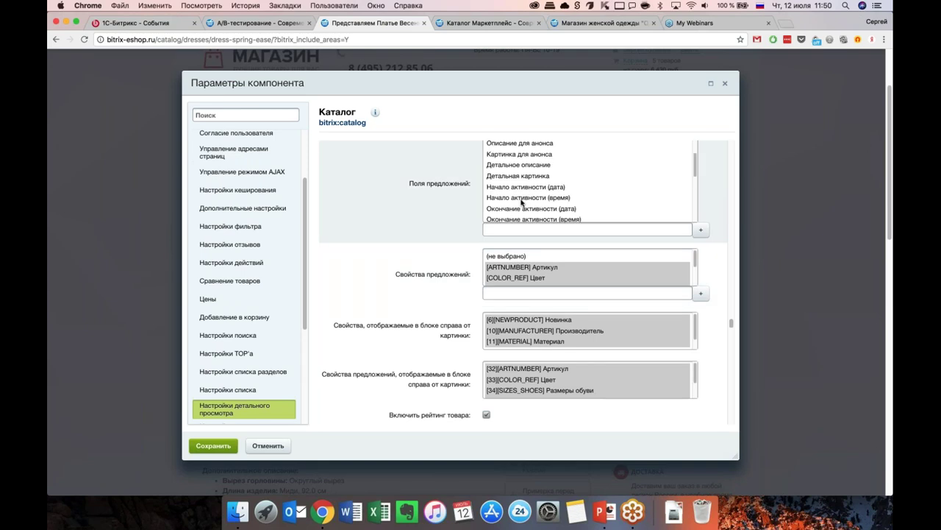
pyautogui.scroll(-3, 522, 201)
pyautogui.scroll(-1, 463, 295)
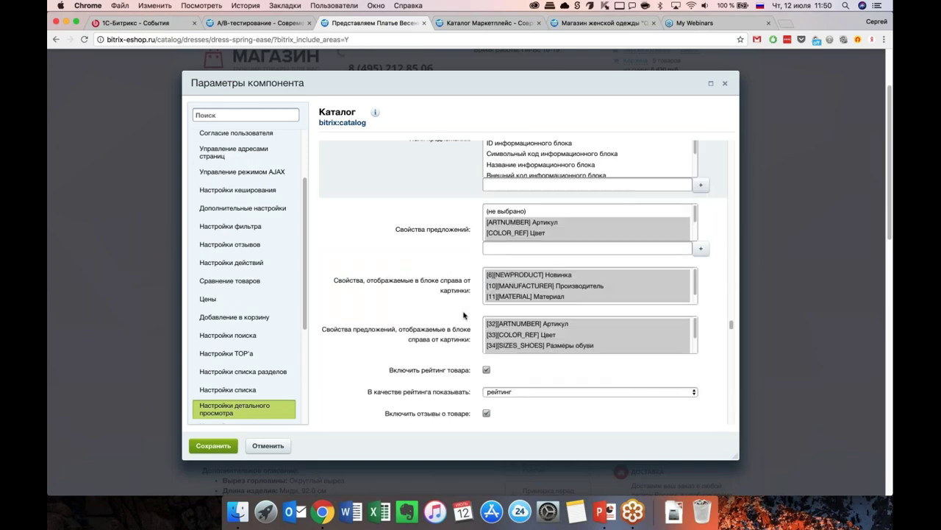
pyautogui.scroll(-2, 463, 315)
pyautogui.scroll(-2, 464, 314)
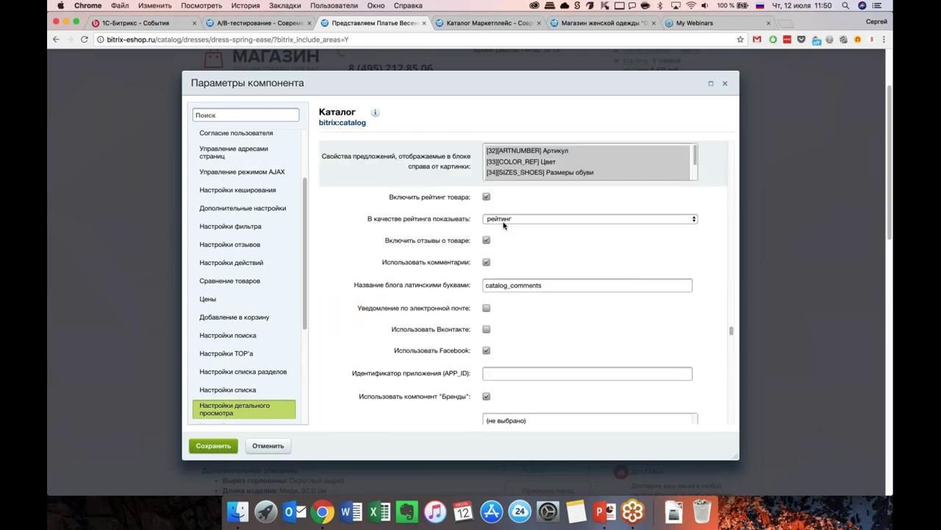
pyautogui.click(486, 196)
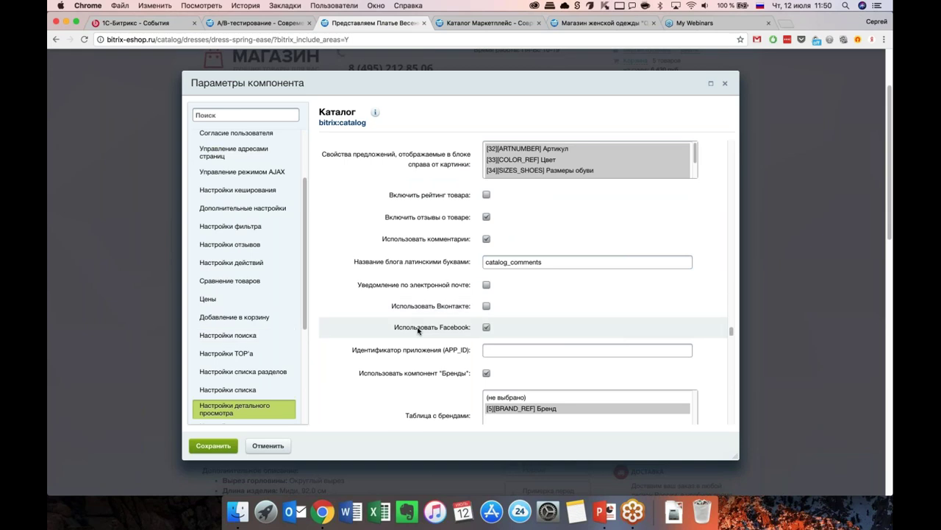
# Step: Move the "Действия" block to the first place in the "Порядок отображения блоков покупки товара" setting
pyautogui.scroll(-2, 417, 330)
pyautogui.scroll(1, 445, 261)
pyautogui.scroll(-3, 445, 262)
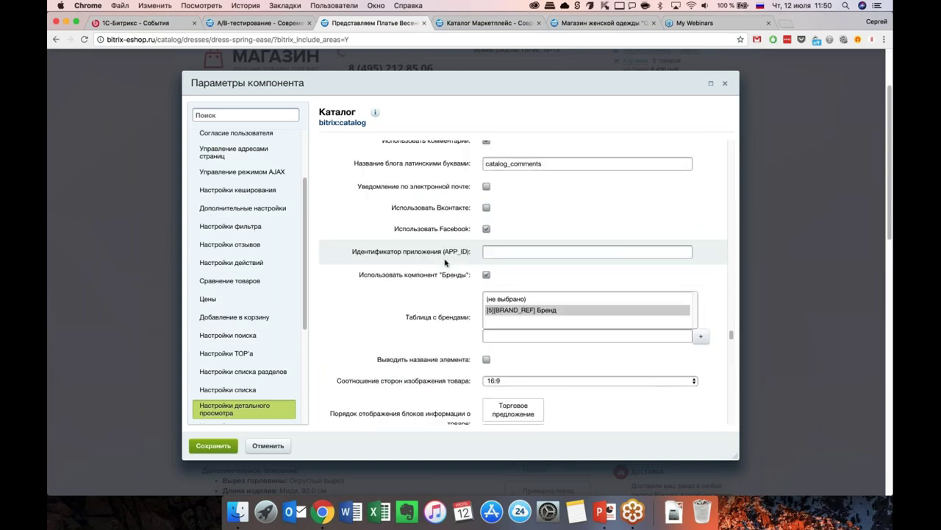
pyautogui.scroll(-3, 445, 262)
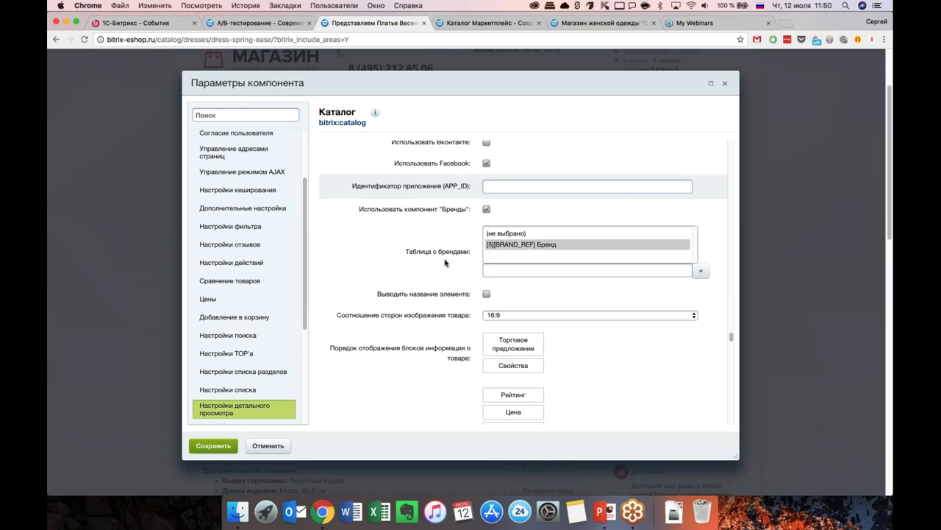
pyautogui.scroll(-7, 445, 261)
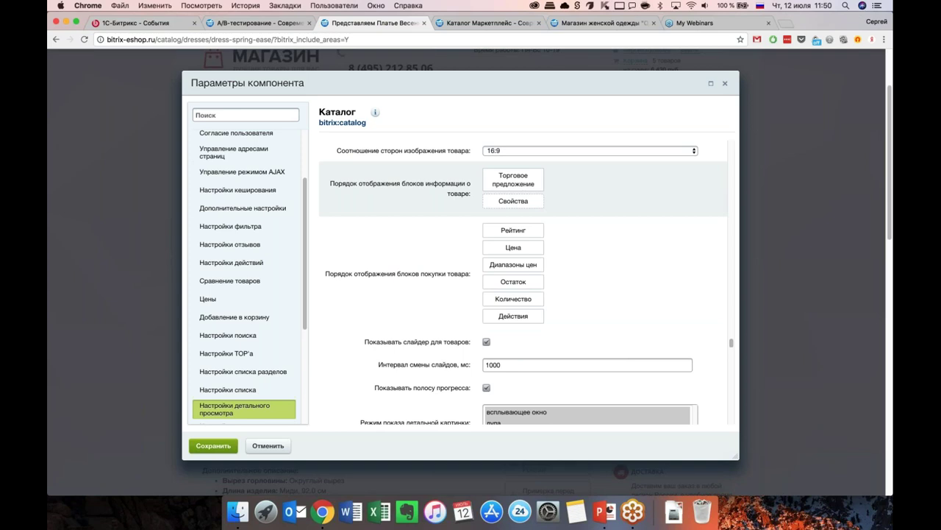
pyautogui.moveTo(514, 200)
pyautogui.mouseDown()
pyautogui.moveTo(514, 175)
pyautogui.moveTo(514, 200)
pyautogui.mouseUp()
pyautogui.scroll(-1, 531, 265)
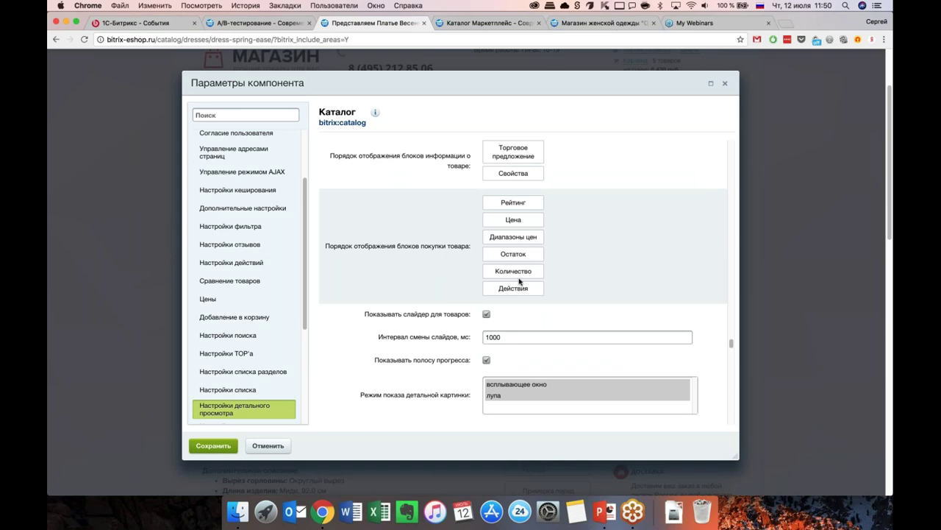
pyautogui.moveTo(519, 280)
pyautogui.mouseDown()
pyautogui.moveTo(513, 220)
pyautogui.moveTo(539, 221)
pyautogui.moveTo(521, 283)
pyautogui.mouseUp()
pyautogui.click(517, 288)
pyautogui.moveTo(517, 288); pyautogui.dragTo(528, 248)
pyautogui.moveTo(517, 288); pyautogui.dragTo(513, 202)
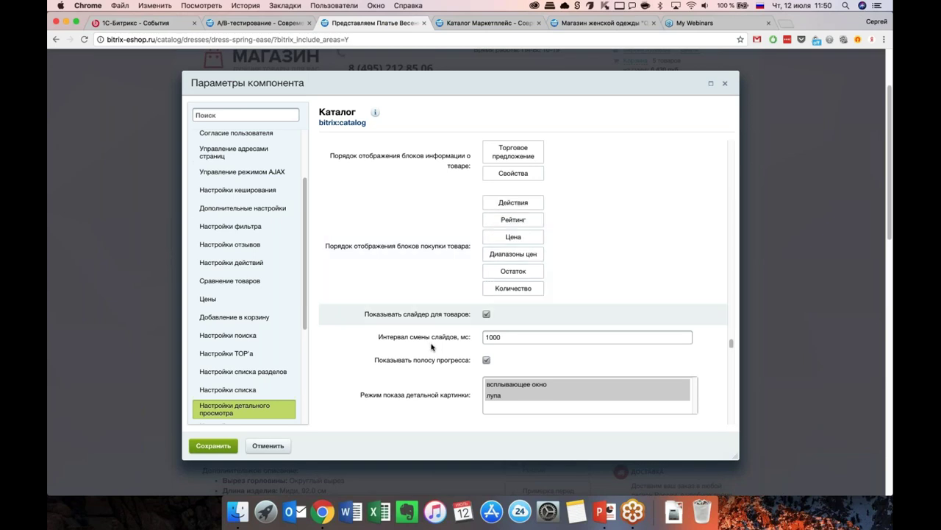
# Step: Try to disable the "Показывать слайдер для товаров" option in the detail-view settings
pyautogui.scroll(-2, 431, 347)
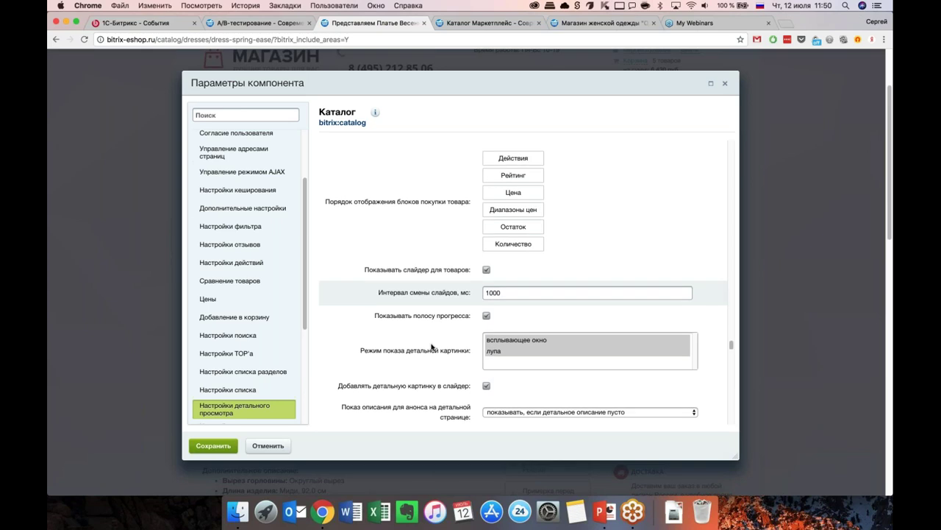
pyautogui.scroll(-2, 434, 324)
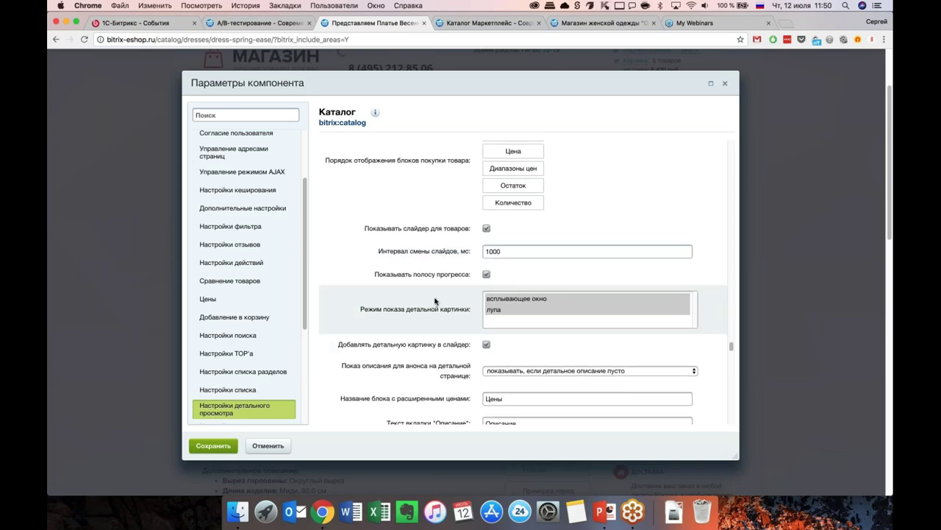
pyautogui.scroll(-2, 434, 303)
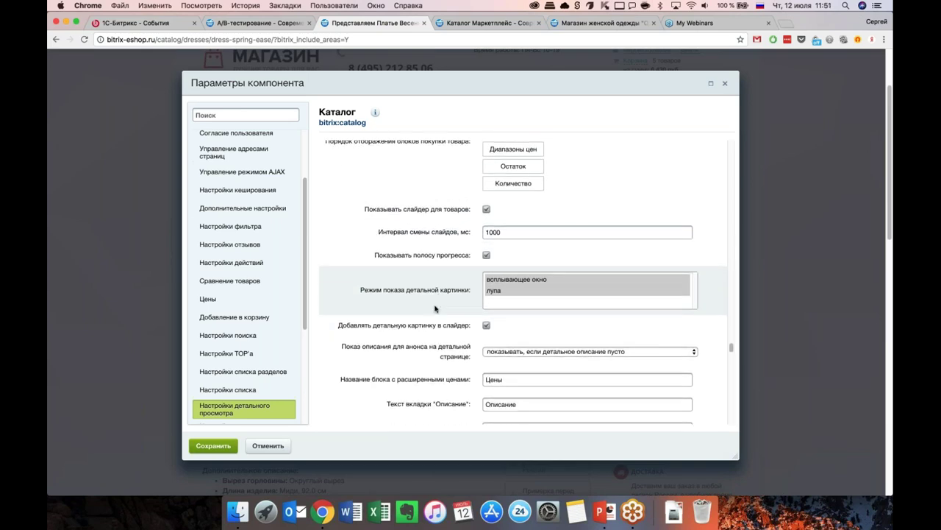
pyautogui.scroll(-1, 435, 308)
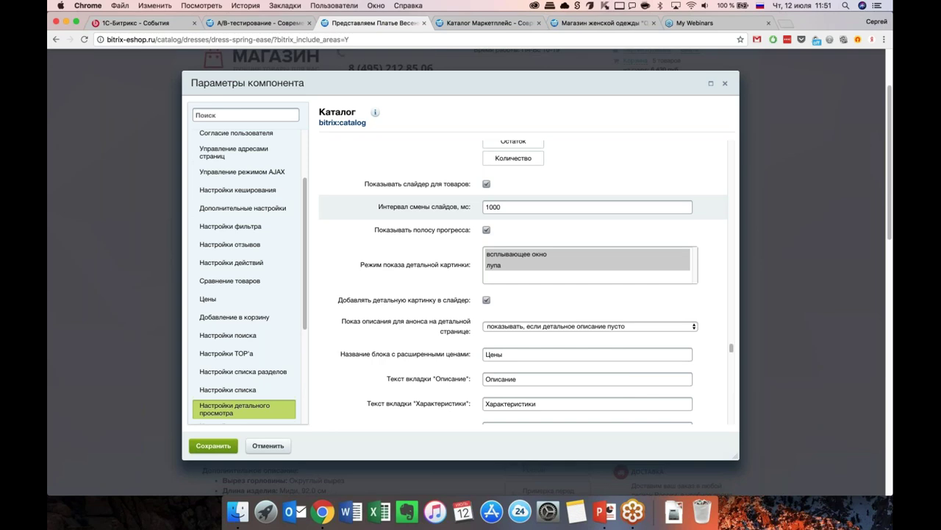
pyautogui.click(487, 184)
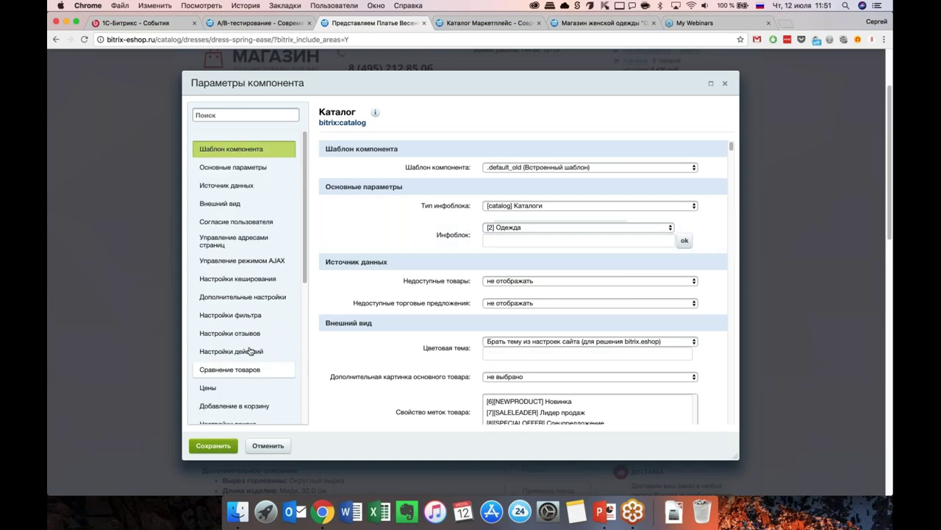
# Step: Return to the "Настройки детального просмотра" section of the "Каталог" component parameters
pyautogui.scroll(-3, 250, 350)
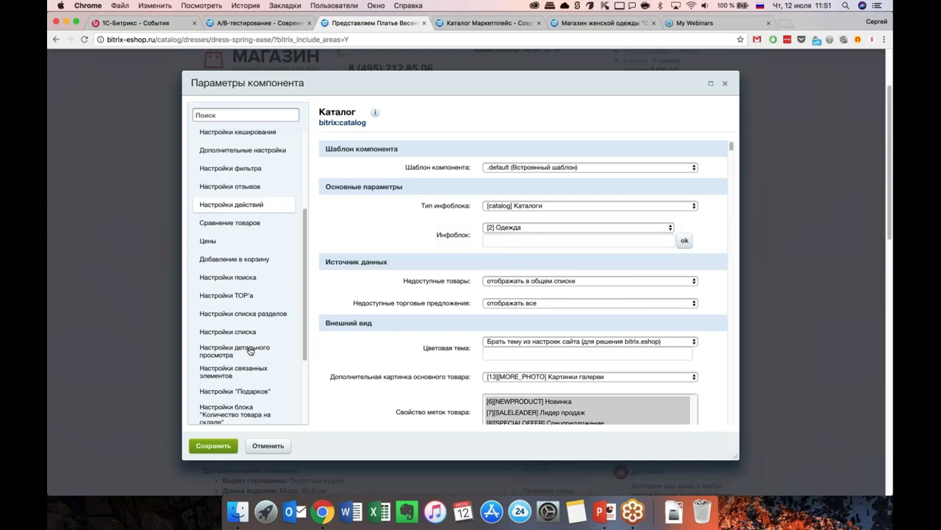
pyautogui.scroll(-3, 250, 351)
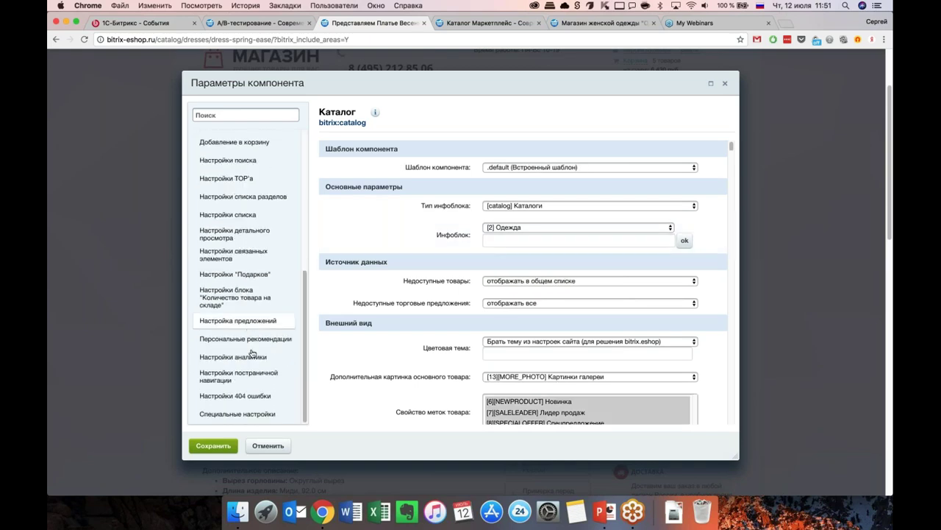
pyautogui.scroll(-2, 252, 355)
pyautogui.click(266, 277)
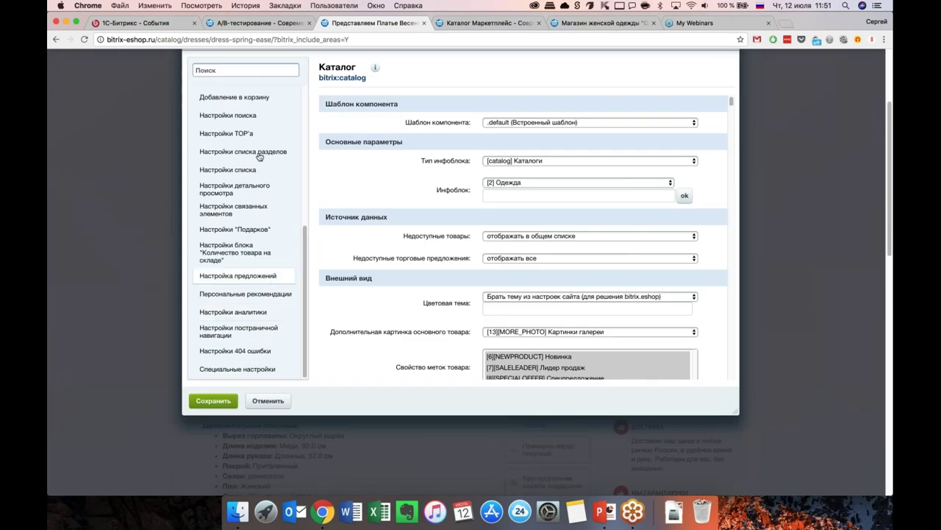
pyautogui.click(261, 190)
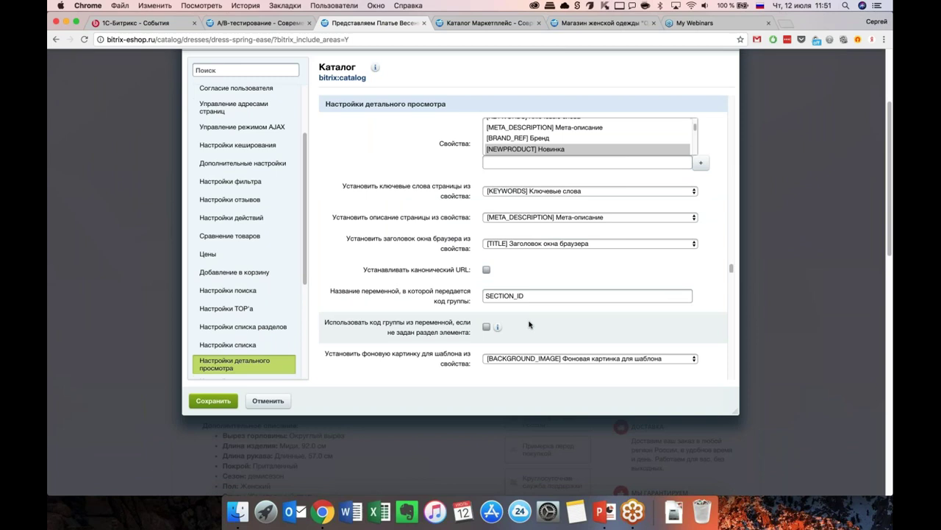
# Step: Set "Режим показа детальной картинки" to only "лупа" in the detail-view settings
pyautogui.scroll(-1, 530, 324)
pyautogui.scroll(-5, 420, 319)
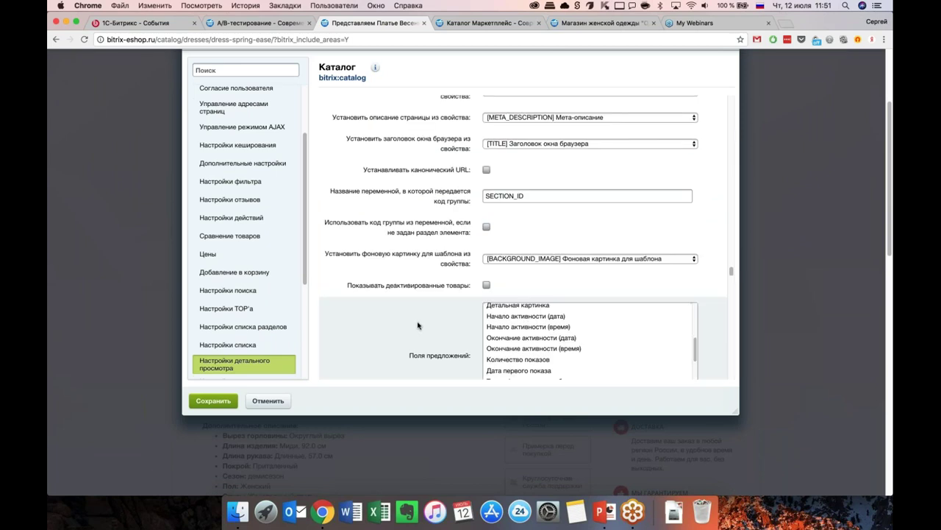
pyautogui.scroll(-10, 418, 325)
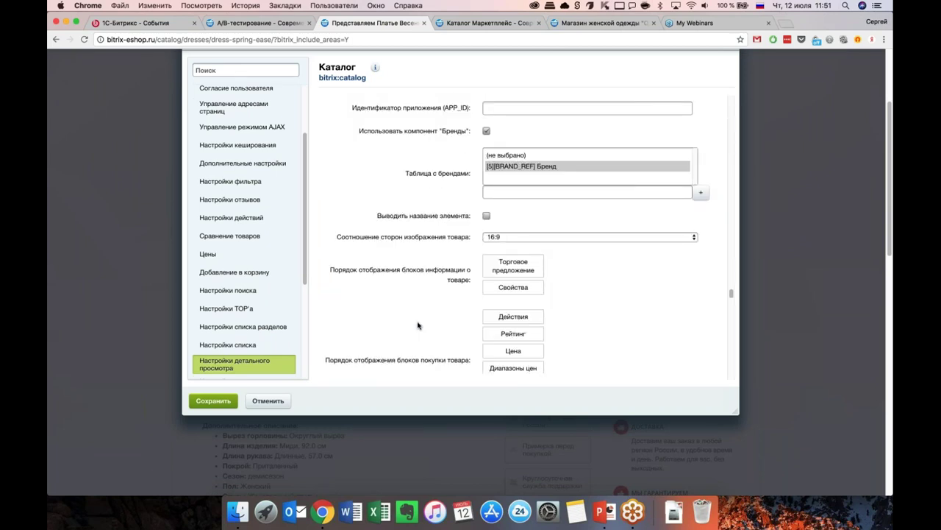
pyautogui.scroll(-2, 419, 257)
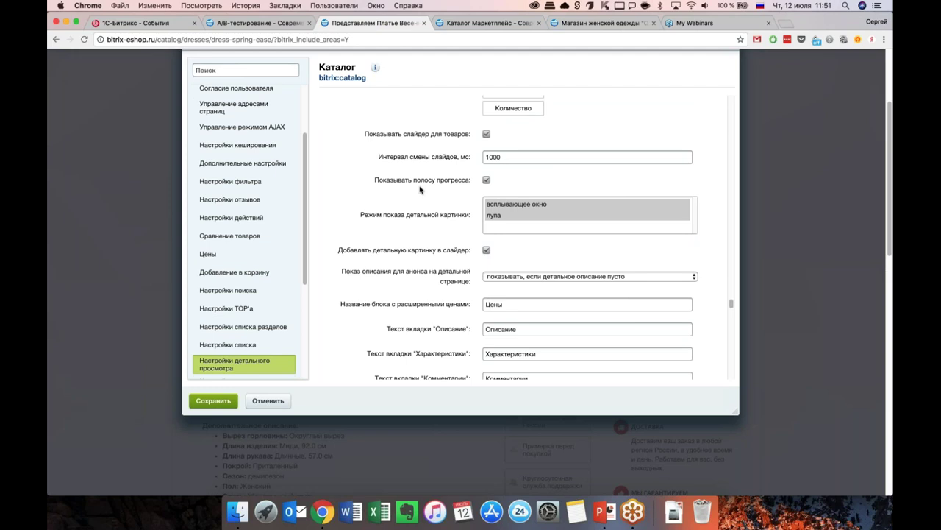
pyautogui.scroll(-1, 420, 190)
pyautogui.click(504, 188)
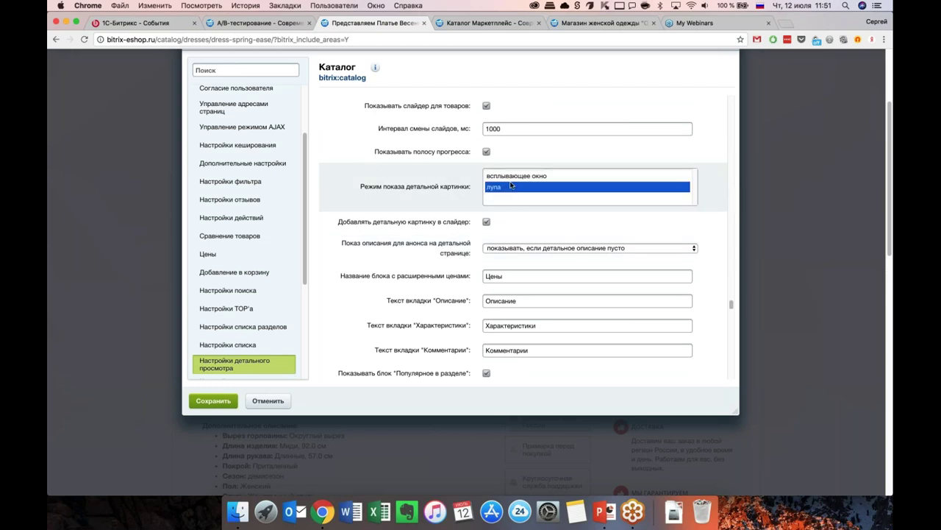
pyautogui.click(534, 177)
pyautogui.click(504, 188)
# Step: Save the "Каталог" component parameters
pyautogui.scroll(-1, 412, 242)
pyautogui.scroll(-1, 442, 184)
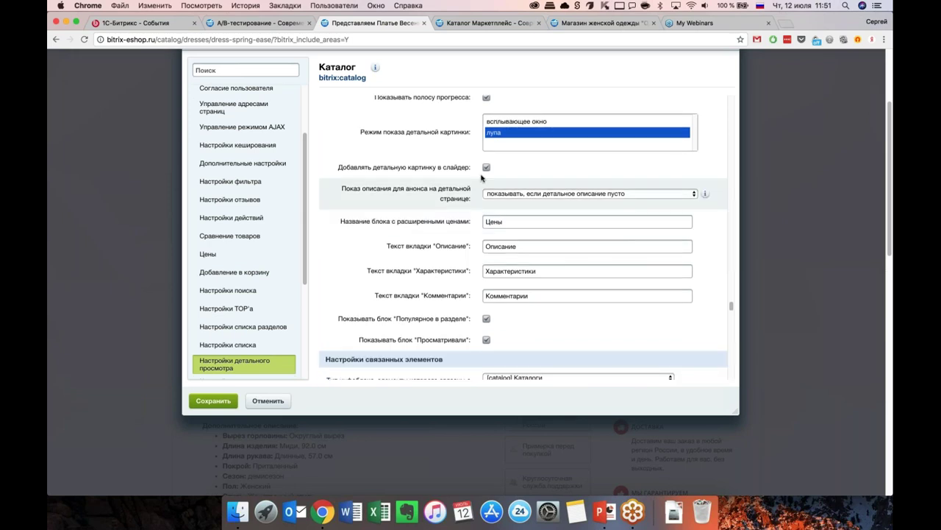
pyautogui.scroll(-1, 396, 300)
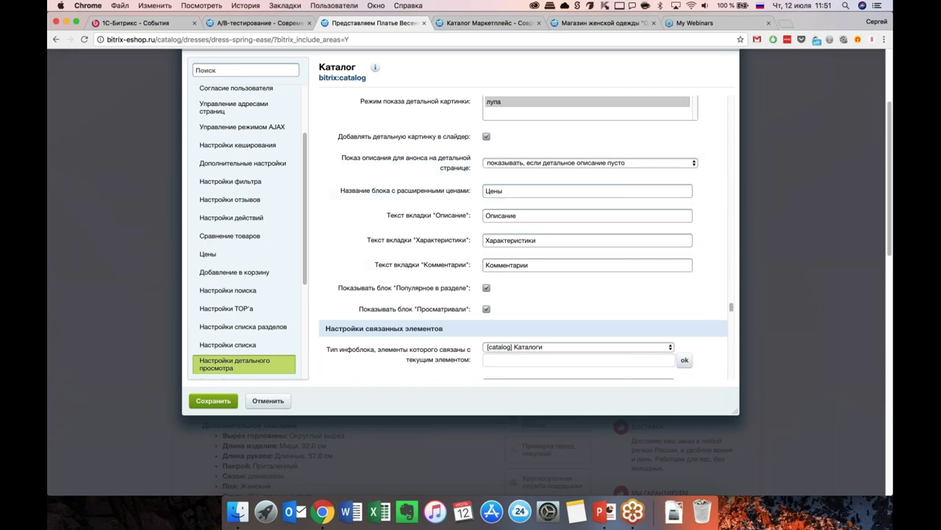
pyautogui.click(214, 400)
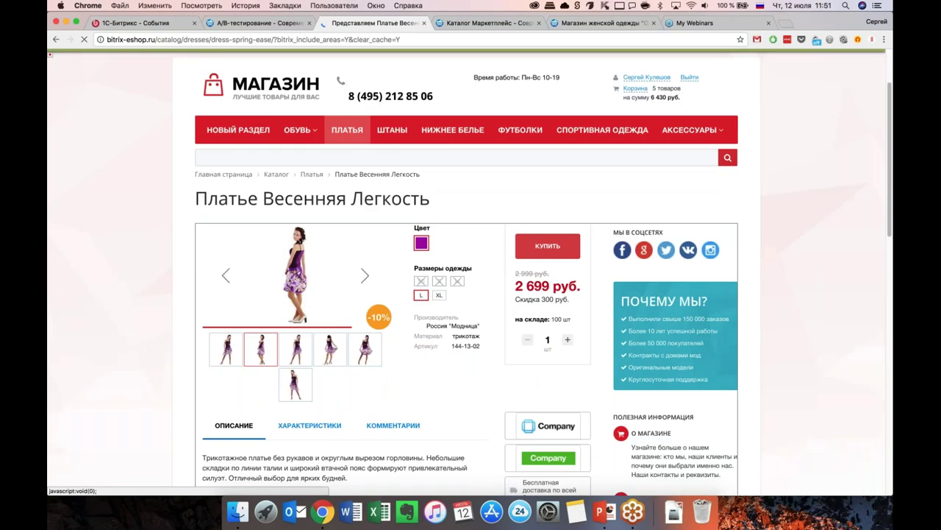
# Step: Examine the "Платье Весенняя Легкость" product page, including its image slider, purchase block order and description
pyautogui.scroll(-1, 471, 294)
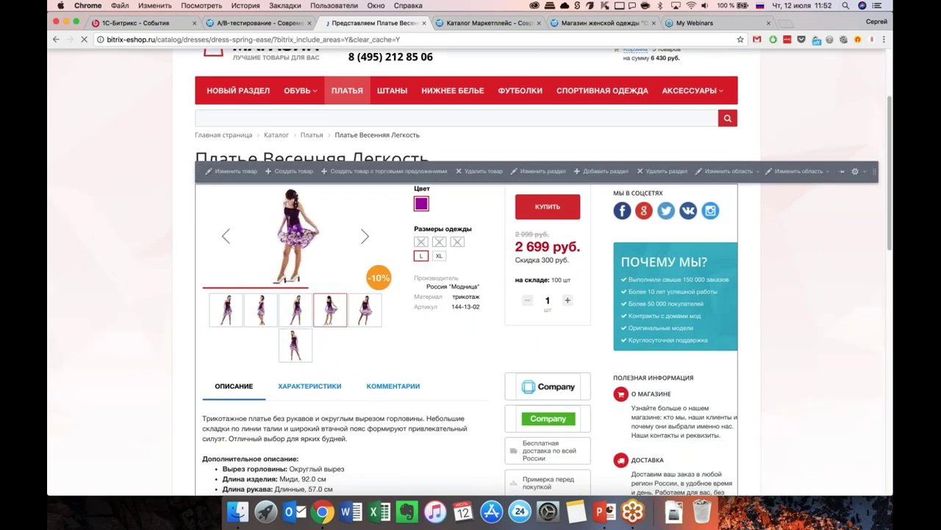
pyautogui.scroll(-1, 470, 294)
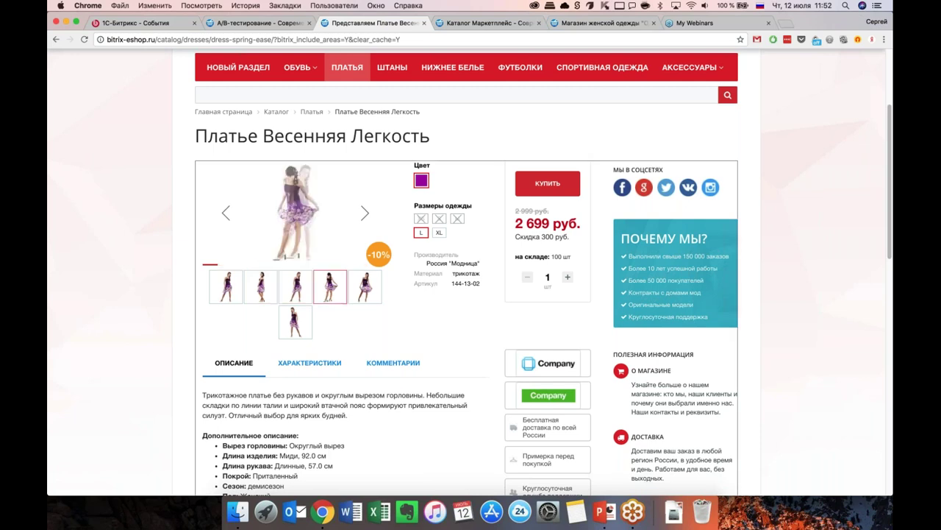
pyautogui.scroll(-2, 471, 294)
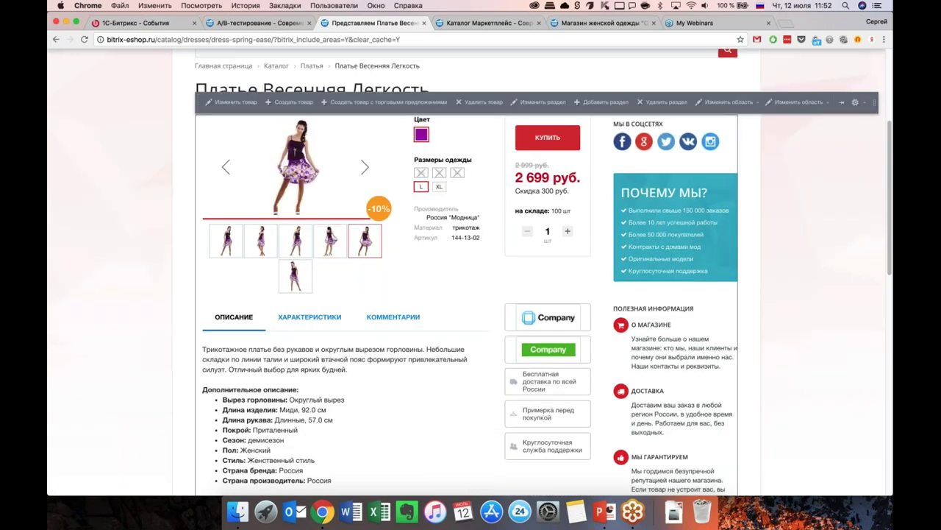
pyautogui.scroll(-1, 470, 272)
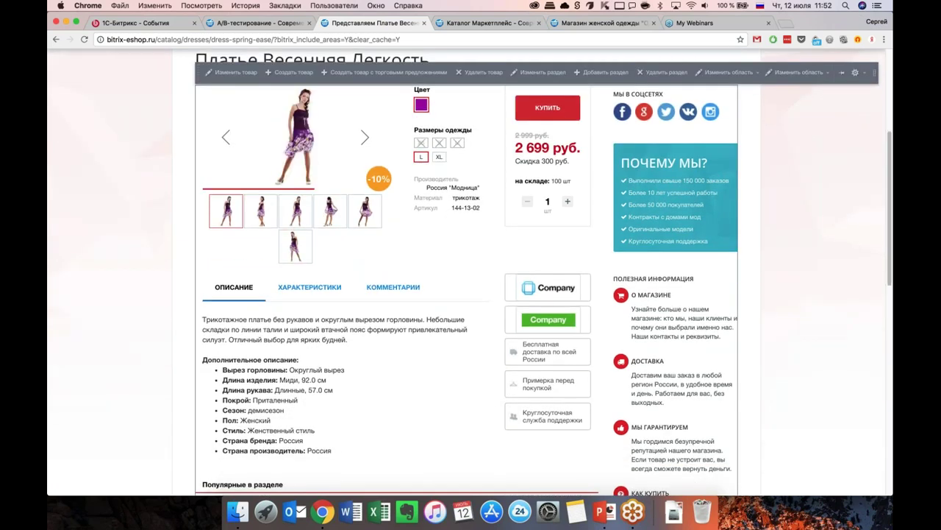
pyautogui.scroll(2, 471, 272)
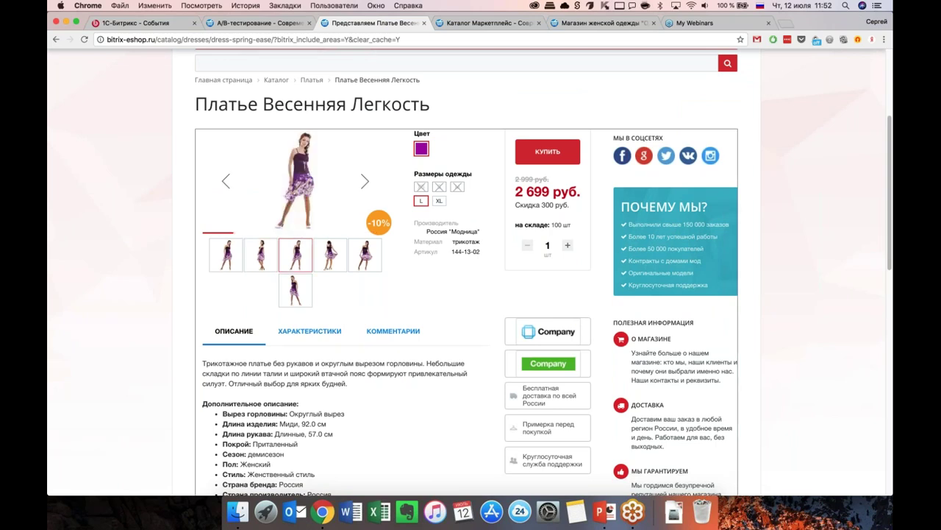
pyautogui.scroll(-1, 543, 272)
pyautogui.scroll(-1, 543, 272)
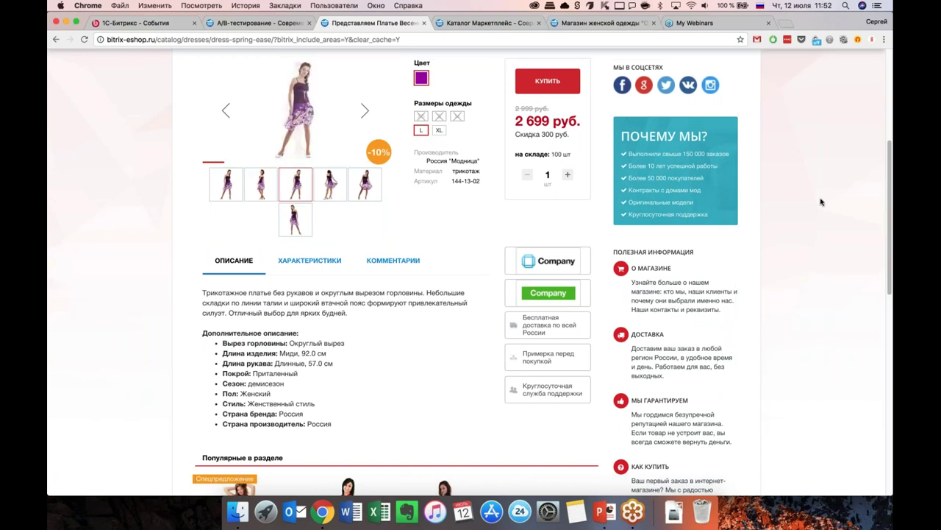
pyautogui.scroll(1, 444, 314)
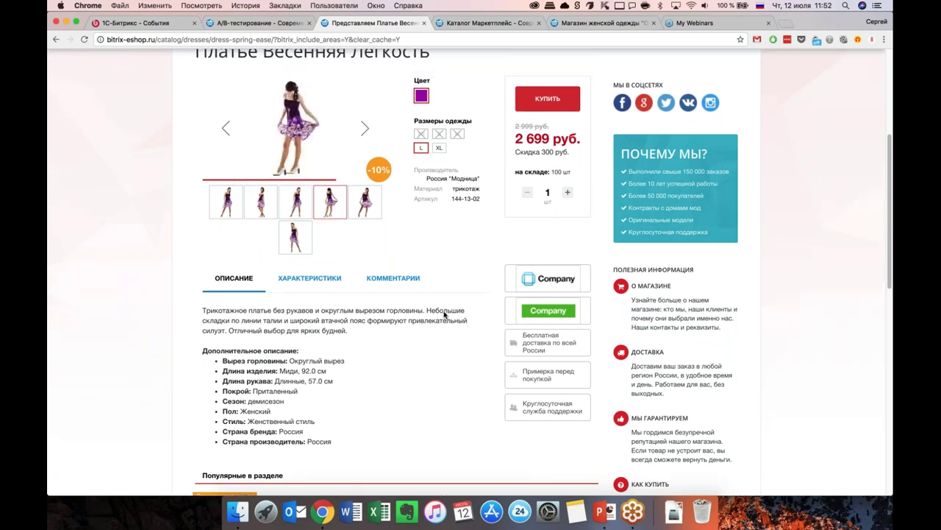
pyautogui.scroll(4, 444, 314)
pyautogui.scroll(2, 444, 314)
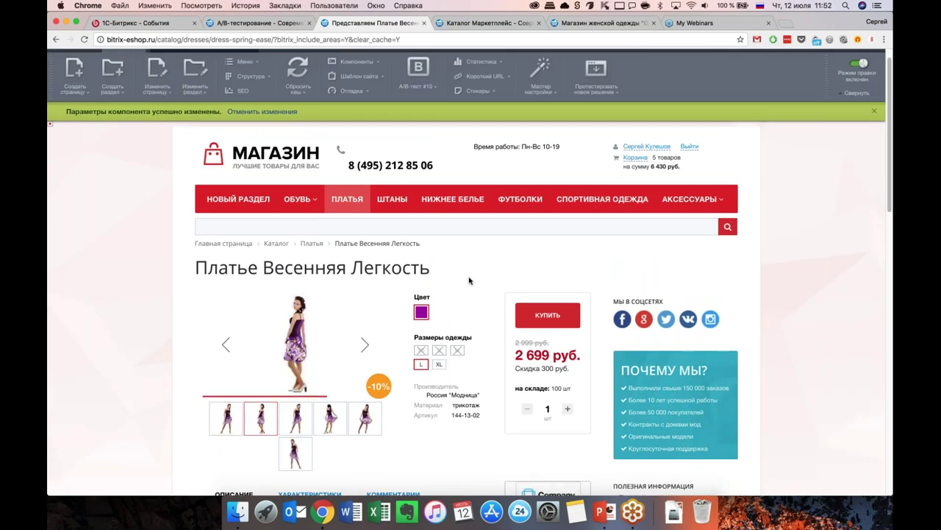
pyautogui.scroll(-2, 470, 281)
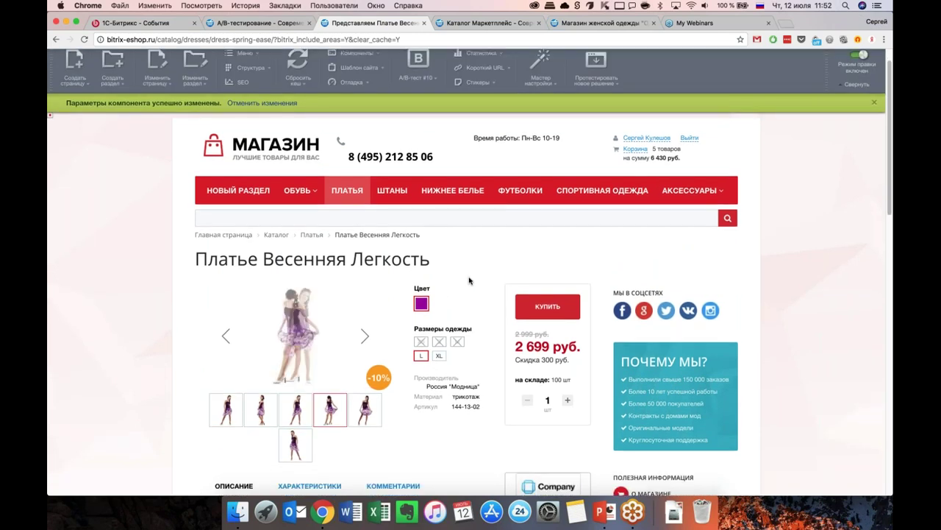
pyautogui.scroll(-1, 471, 321)
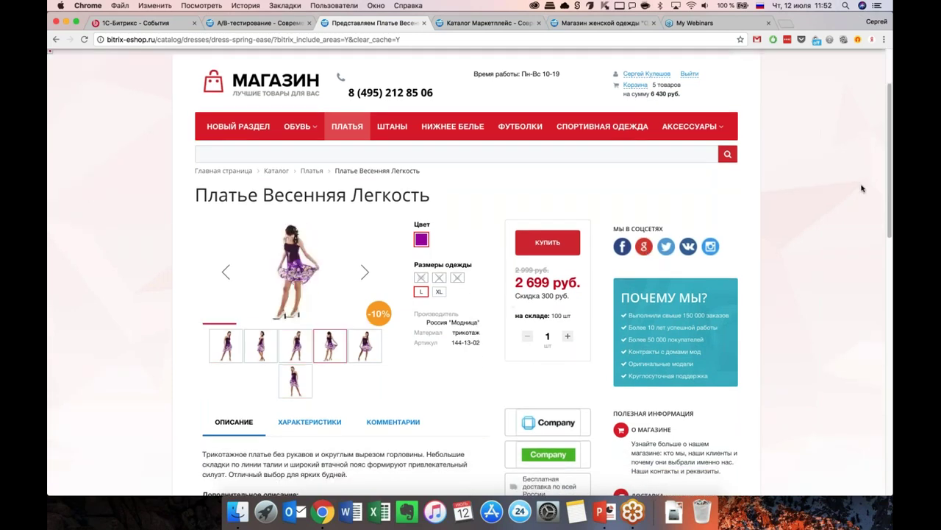
pyautogui.scroll(4, 361, 164)
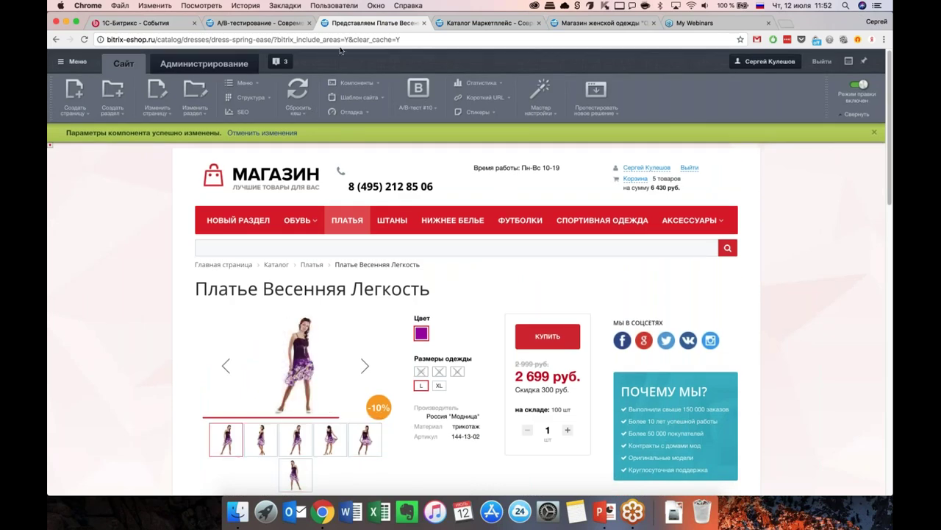
# Step: Return to the A/B test list in the administration section and open the report for the "Главная страница с котиками" test
pyautogui.click(272, 25)
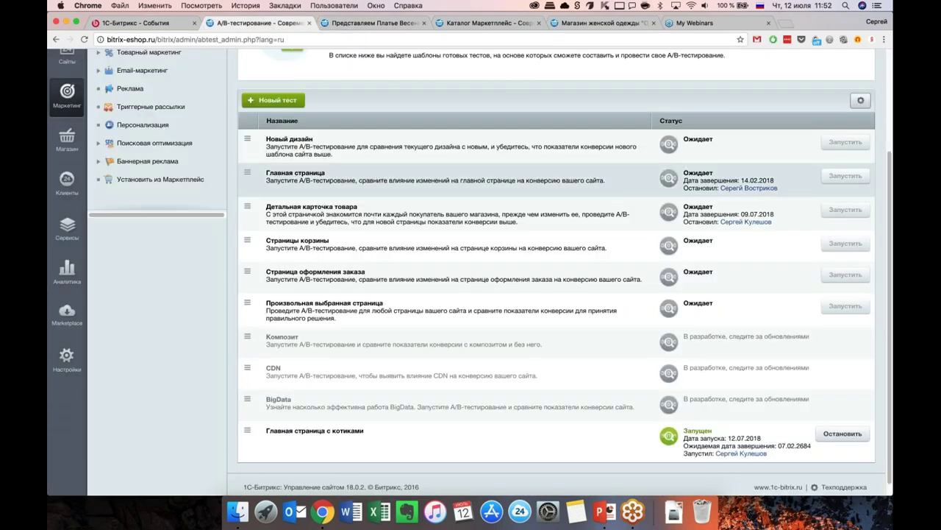
pyautogui.scroll(-1, 248, 433)
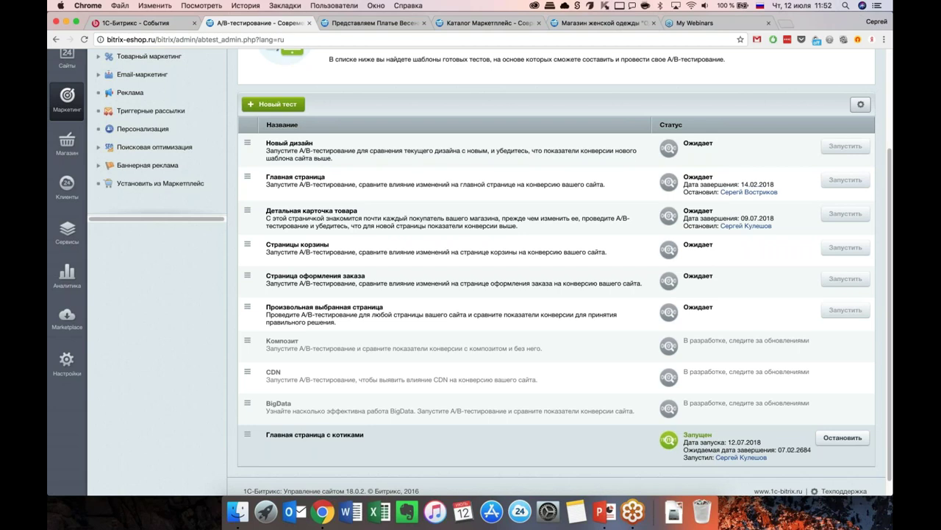
pyautogui.click(249, 434)
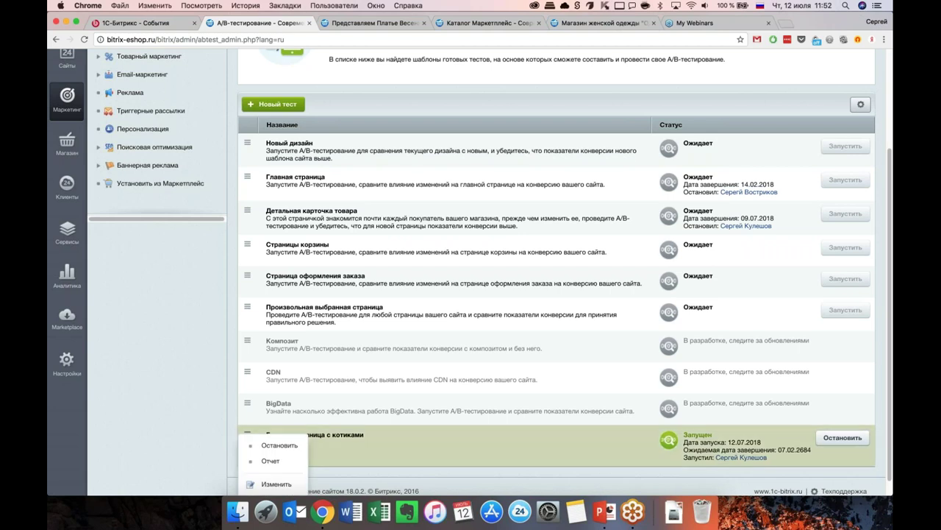
pyautogui.click(269, 461)
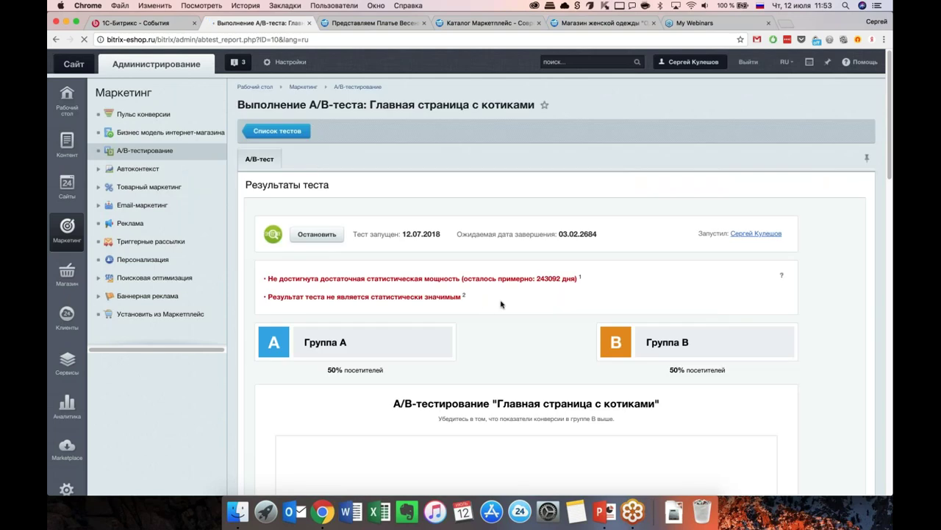
# Step: Examine the test report: statistical notices, conversion chart, dynamics, and the "Основной показатель конверсии" funnels for groups A and B
pyautogui.scroll(-2, 504, 295)
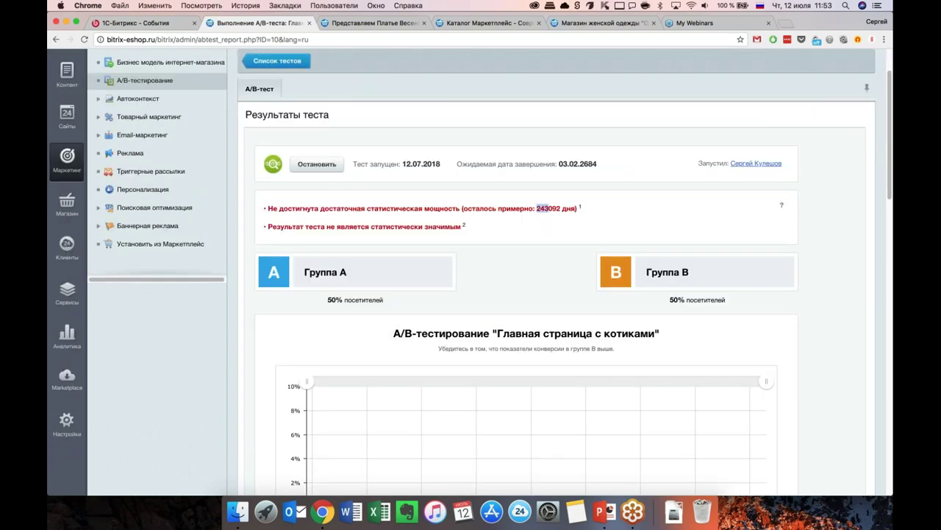
pyautogui.scroll(-3, 531, 274)
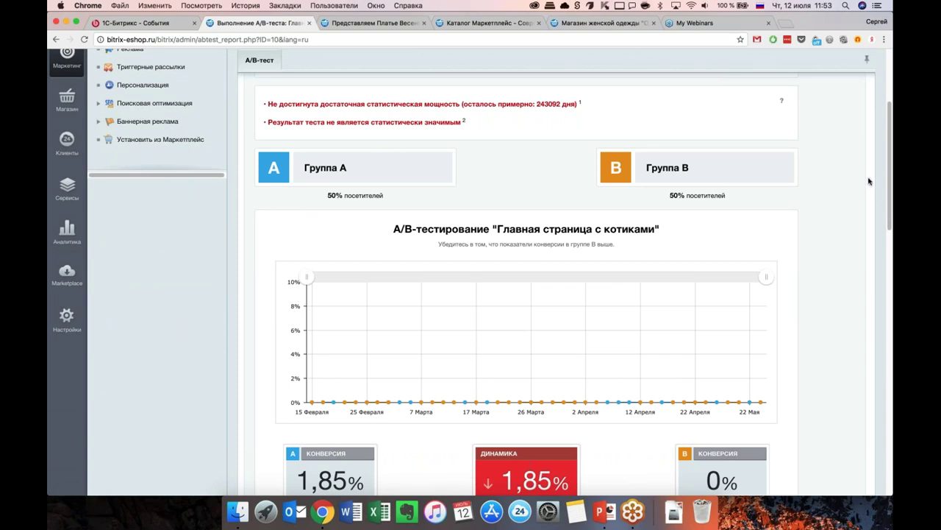
pyautogui.scroll(-4, 610, 282)
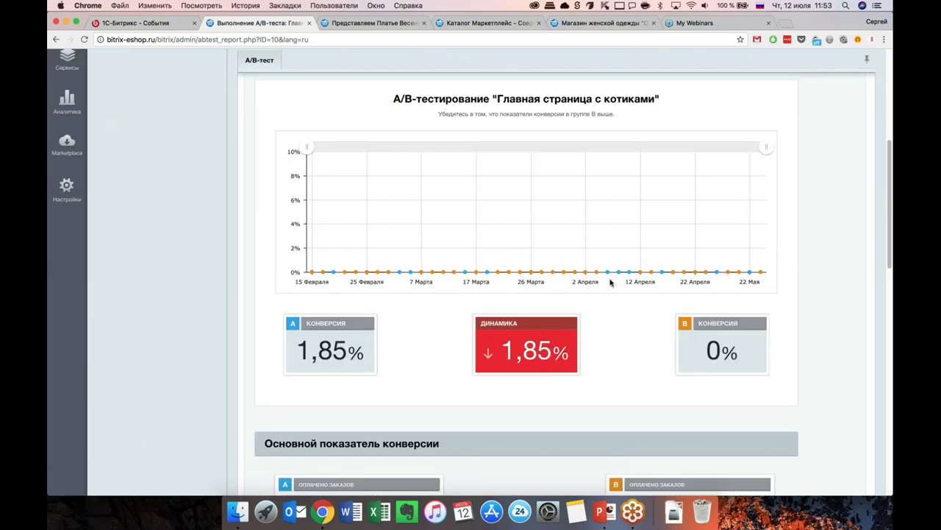
pyautogui.scroll(-1, 610, 282)
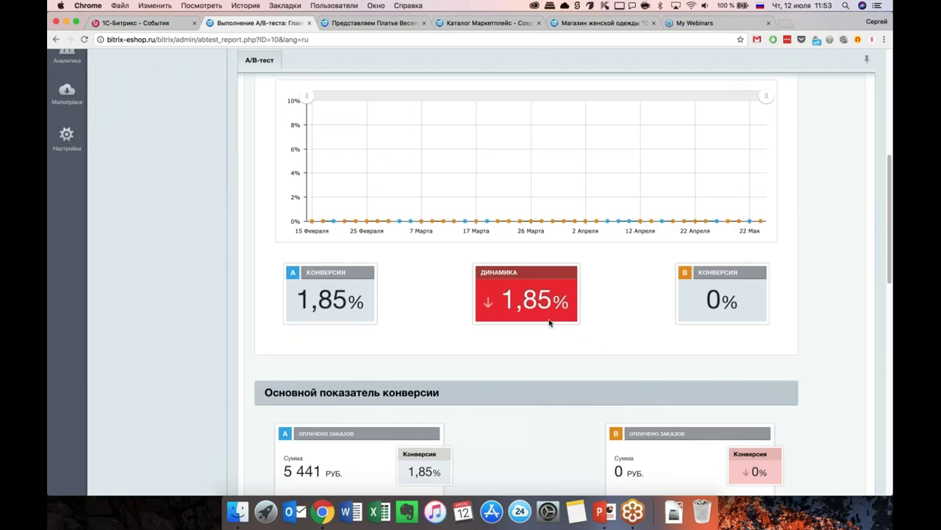
pyautogui.scroll(1, 548, 318)
pyautogui.scroll(-1, 549, 318)
pyautogui.scroll(-2, 549, 322)
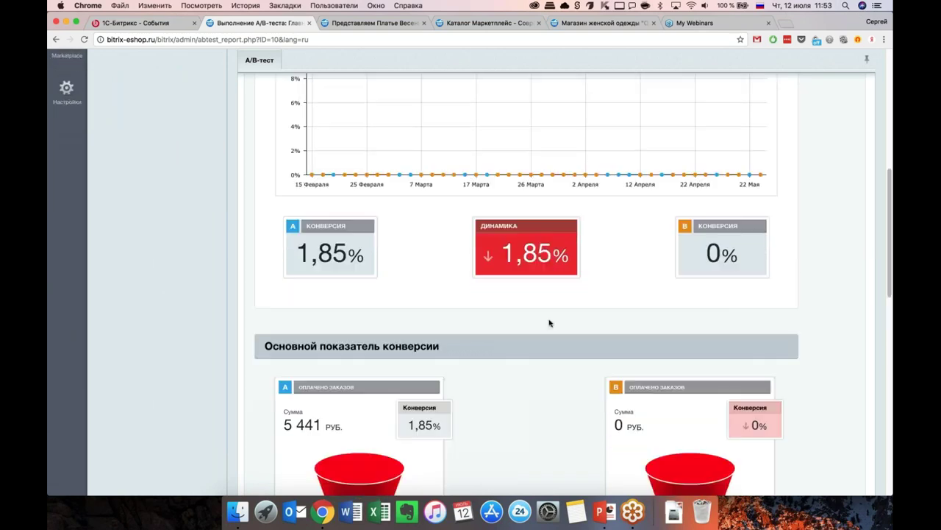
pyautogui.scroll(1, 447, 303)
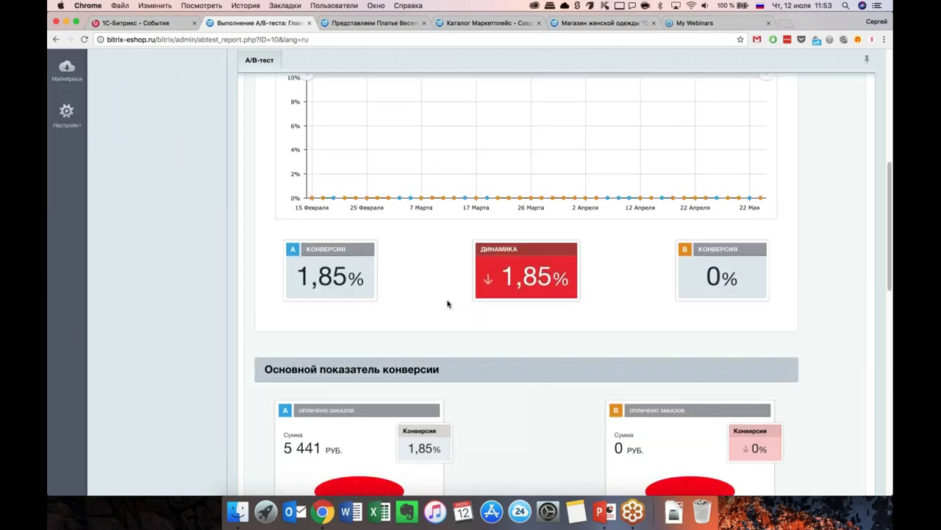
pyautogui.scroll(1, 447, 304)
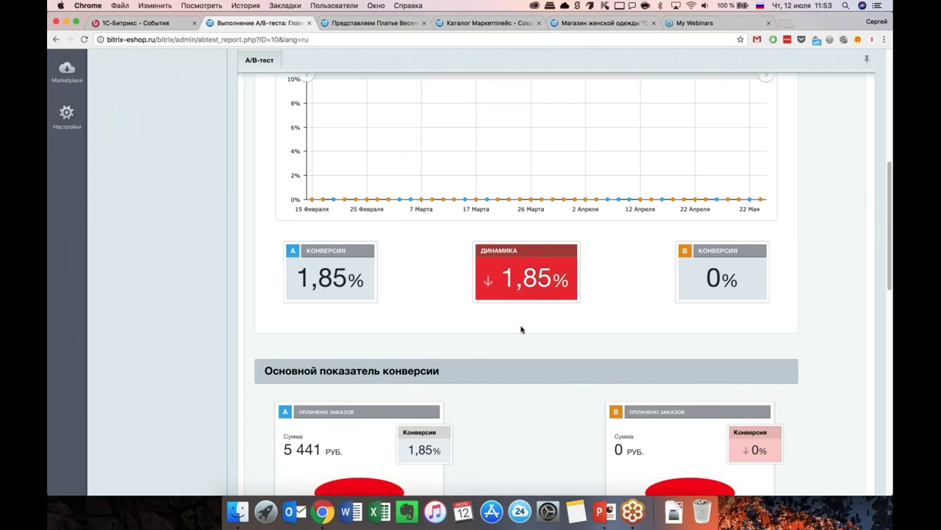
pyautogui.scroll(-3, 497, 332)
pyautogui.scroll(-6, 492, 336)
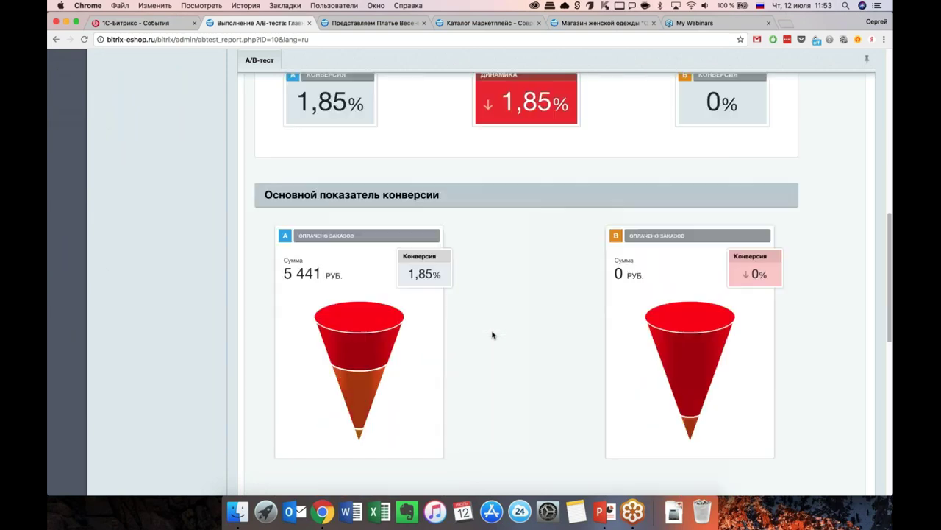
pyautogui.scroll(-9, 493, 335)
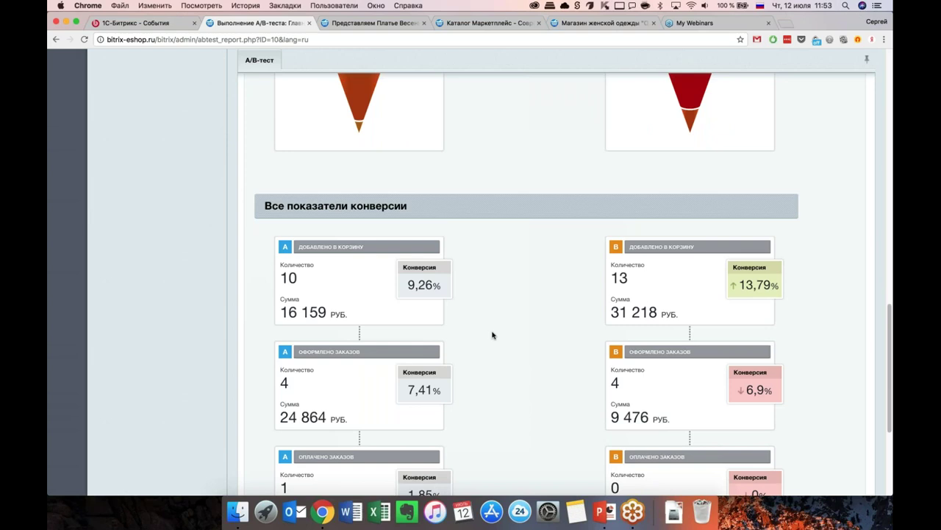
pyautogui.scroll(10, 493, 335)
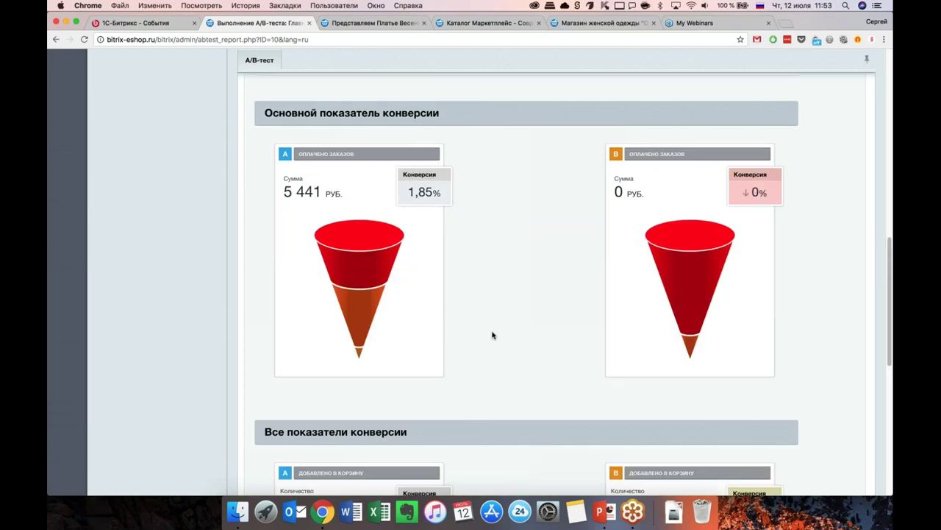
pyautogui.scroll(1, 493, 335)
pyautogui.scroll(14, 493, 335)
pyautogui.scroll(4, 493, 336)
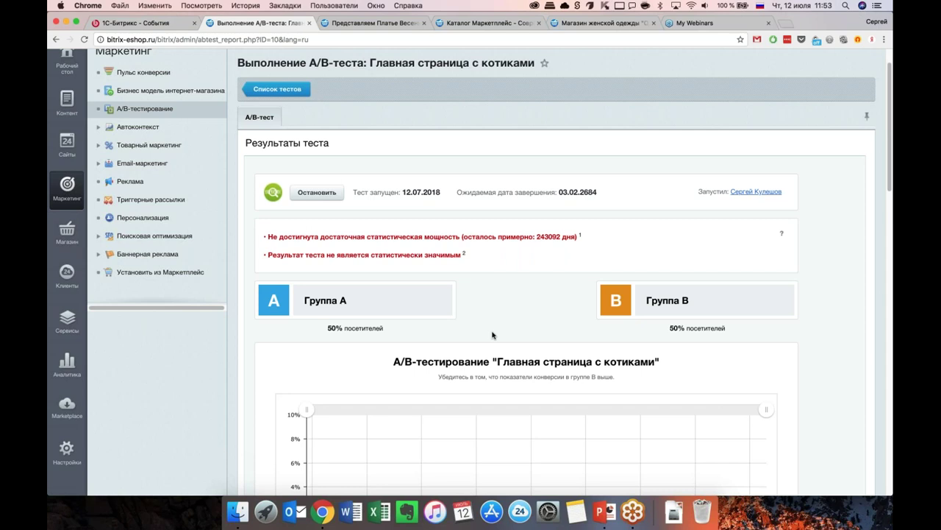
# Step: Compare groups A and B in "Все показатели конверсии": cart additions, placed orders and paid orders, and recheck the test status
pyautogui.scroll(-1, 524, 259)
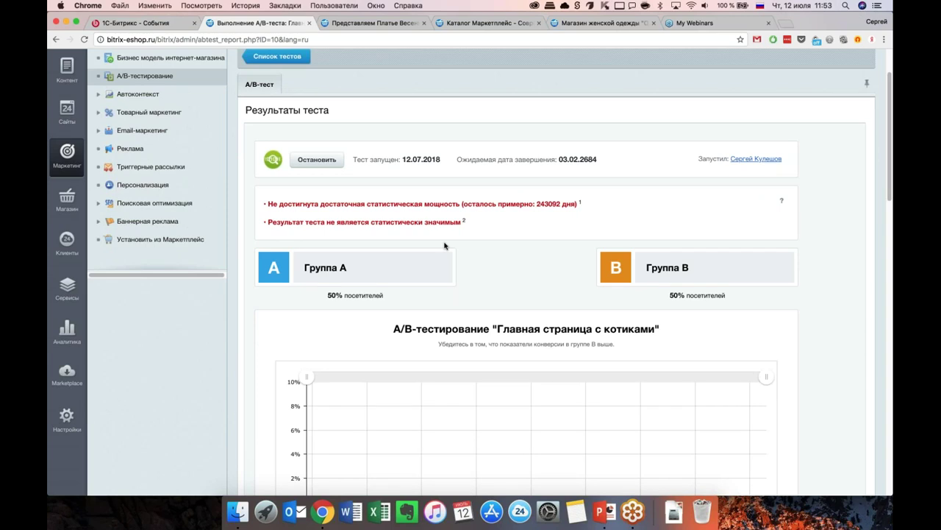
pyautogui.scroll(-1, 494, 276)
pyautogui.scroll(-3, 493, 276)
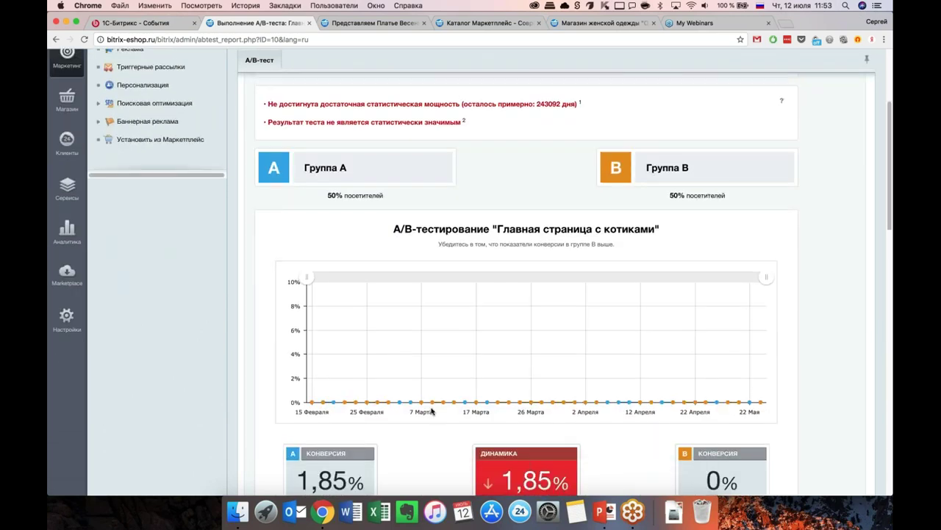
pyautogui.scroll(-9, 431, 412)
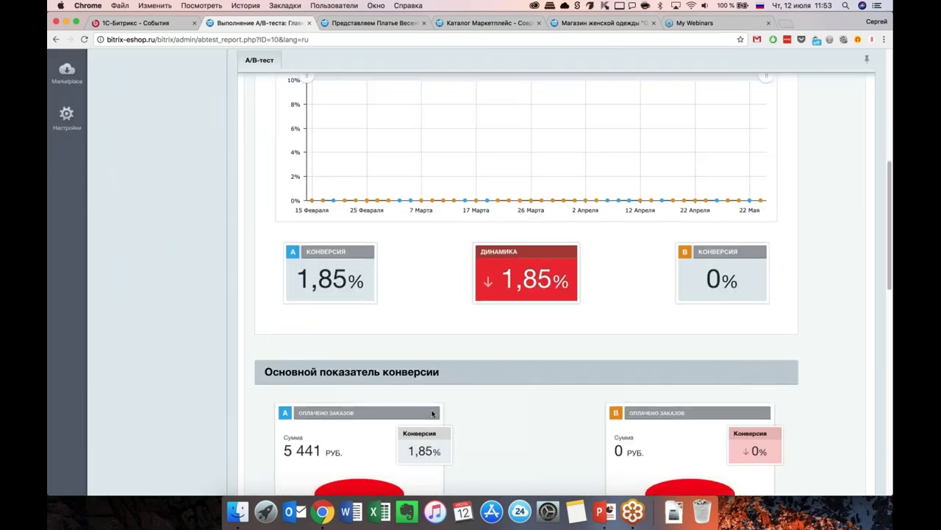
pyautogui.scroll(-5, 432, 413)
pyautogui.scroll(-6, 432, 414)
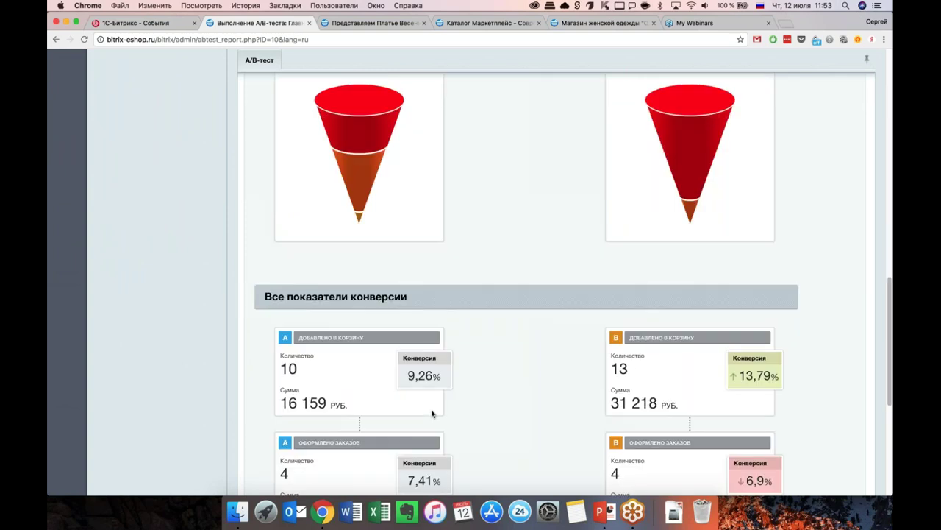
pyautogui.scroll(-4, 432, 413)
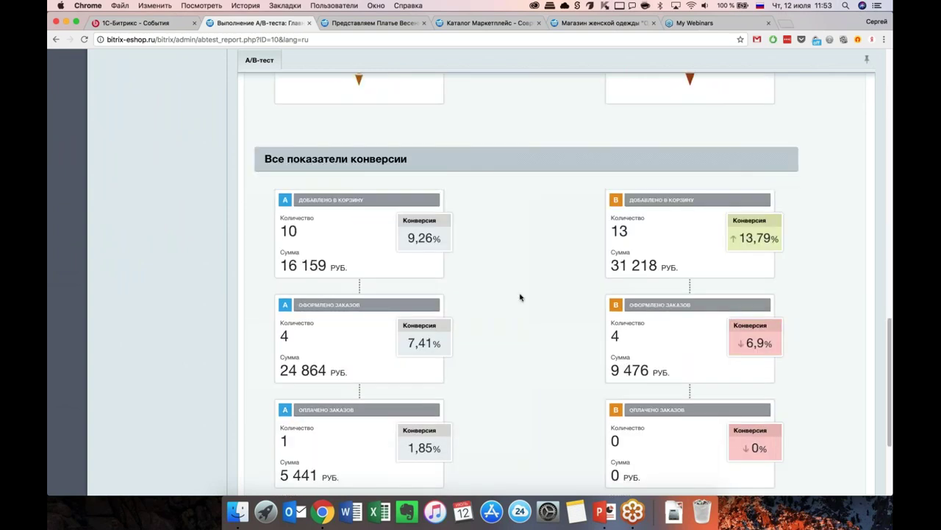
pyautogui.scroll(1, 520, 297)
pyautogui.scroll(10, 520, 298)
pyautogui.scroll(8, 520, 297)
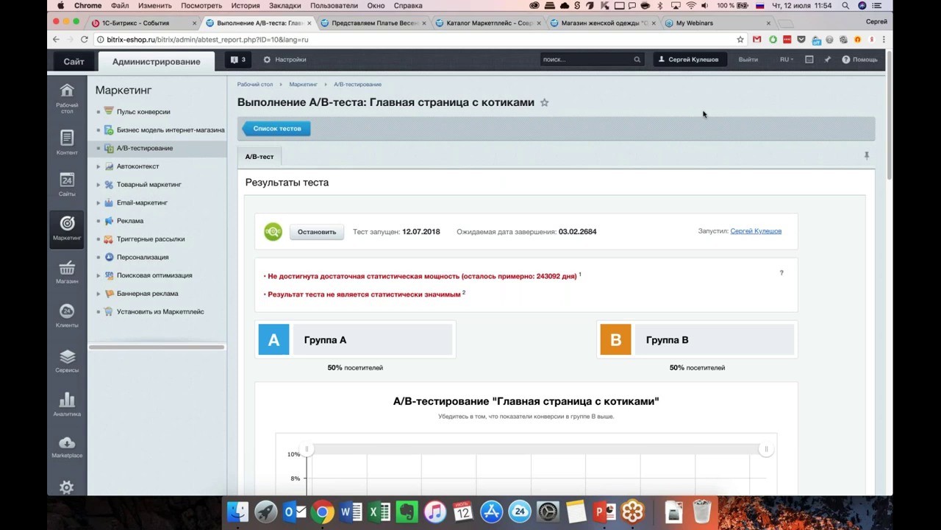
pyautogui.scroll(-3, 505, 203)
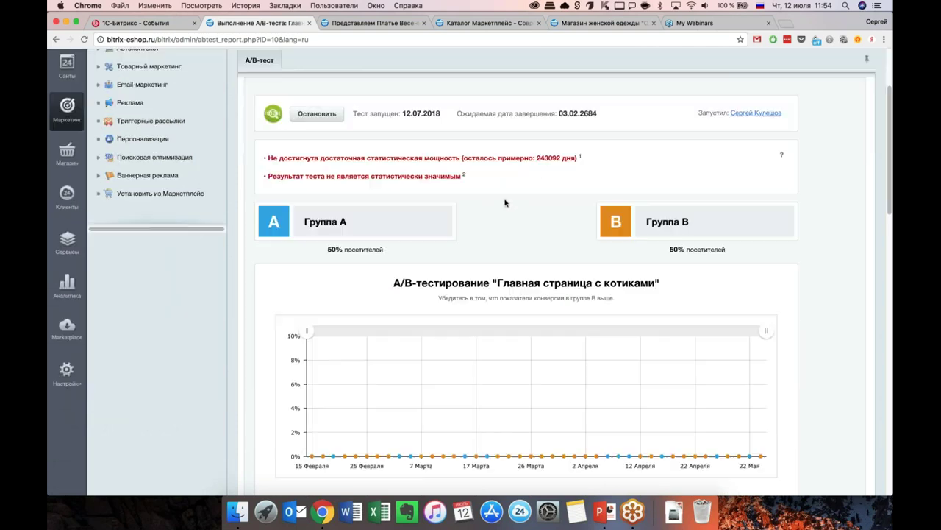
pyautogui.scroll(3, 566, 222)
pyautogui.scroll(1, 566, 222)
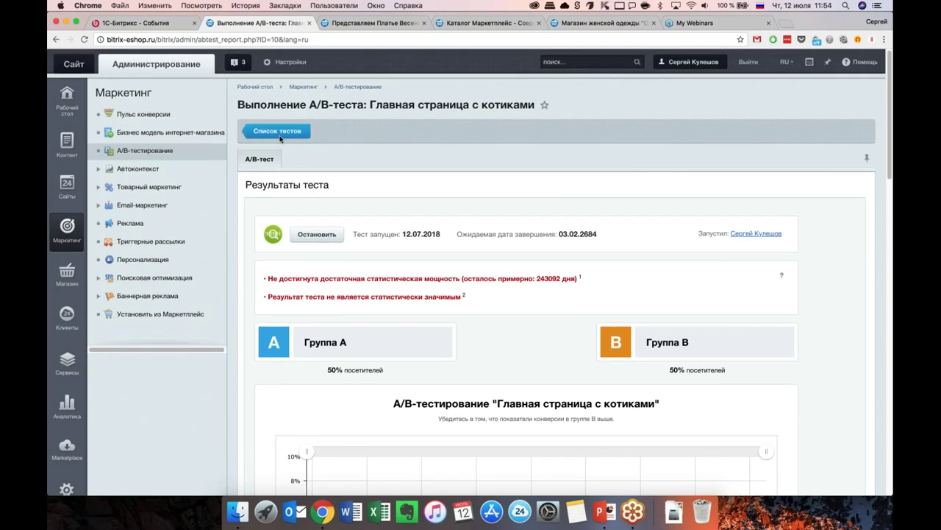
# Step: Open the "Главная страница с котиками" test for editing and review its current and new page paths, /index.php and /index_b.php
pyautogui.click(177, 152)
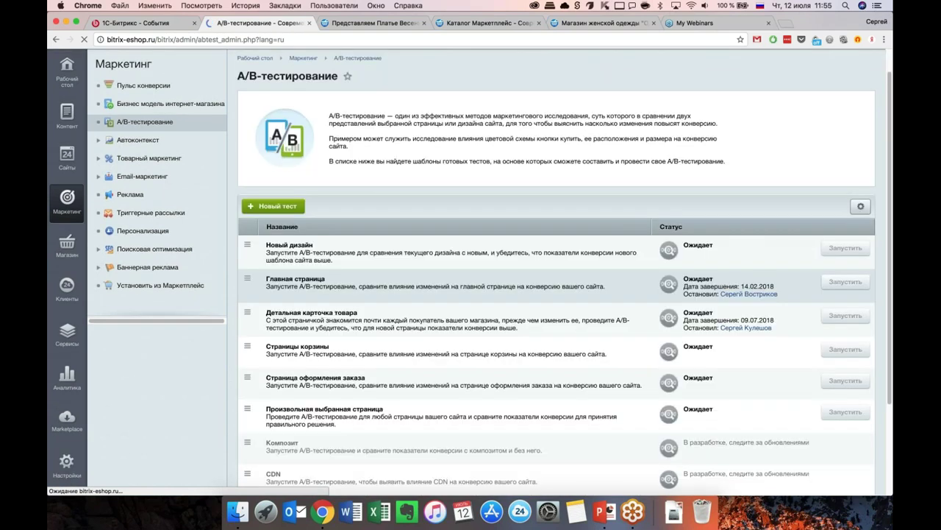
pyautogui.scroll(-3, 486, 331)
pyautogui.click(247, 417)
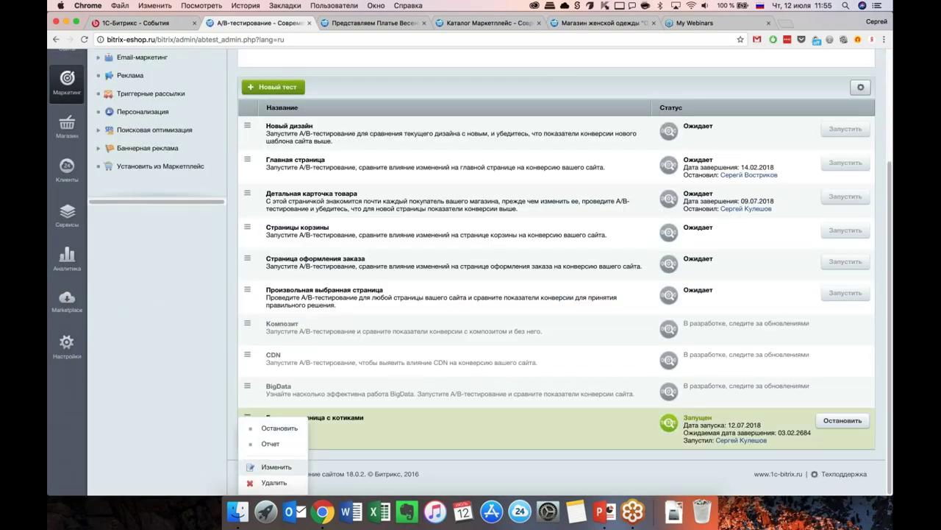
pyautogui.click(276, 466)
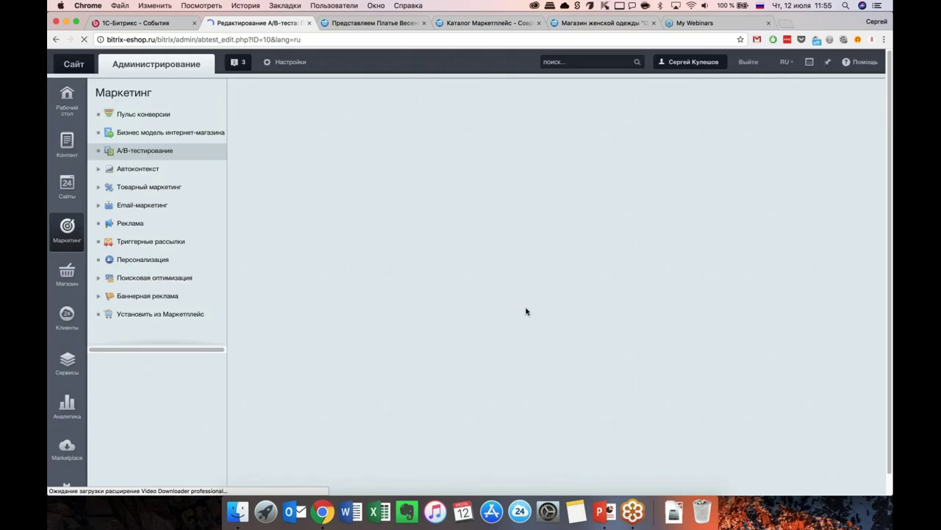
pyautogui.scroll(-1, 434, 276)
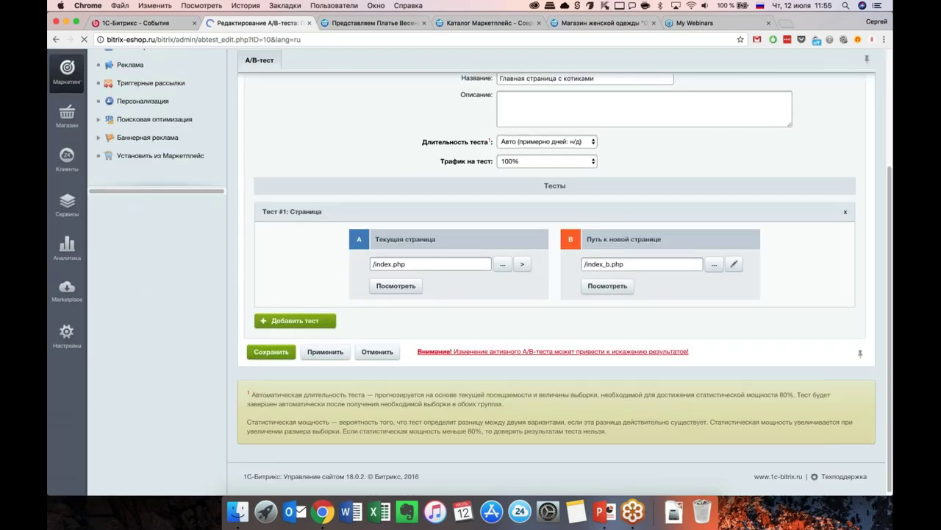
pyautogui.moveTo(405, 263); pyautogui.dragTo(373, 263)
pyautogui.moveTo(636, 264); pyautogui.dragTo(584, 264)
pyautogui.click(559, 293)
pyautogui.scroll(3, 559, 293)
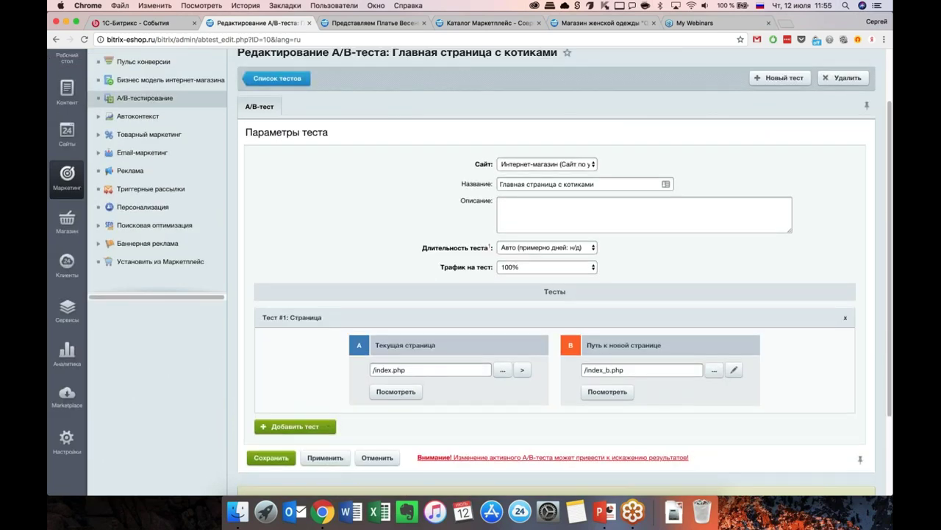
# Step: Open the "Детальная карточка товара" test for editing from the test list and review its current and new page paths
pyautogui.click(274, 81)
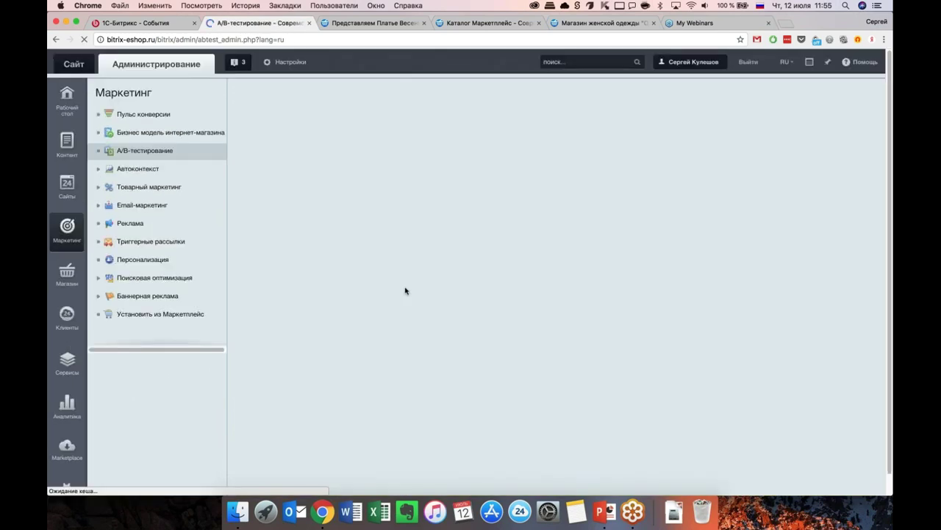
pyautogui.scroll(-1, 402, 336)
pyautogui.click(247, 314)
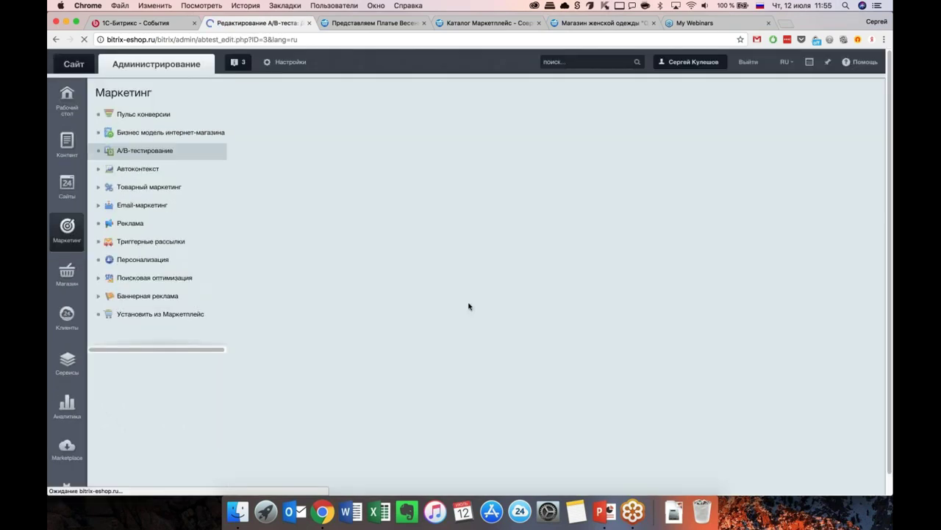
pyautogui.scroll(-1, 469, 305)
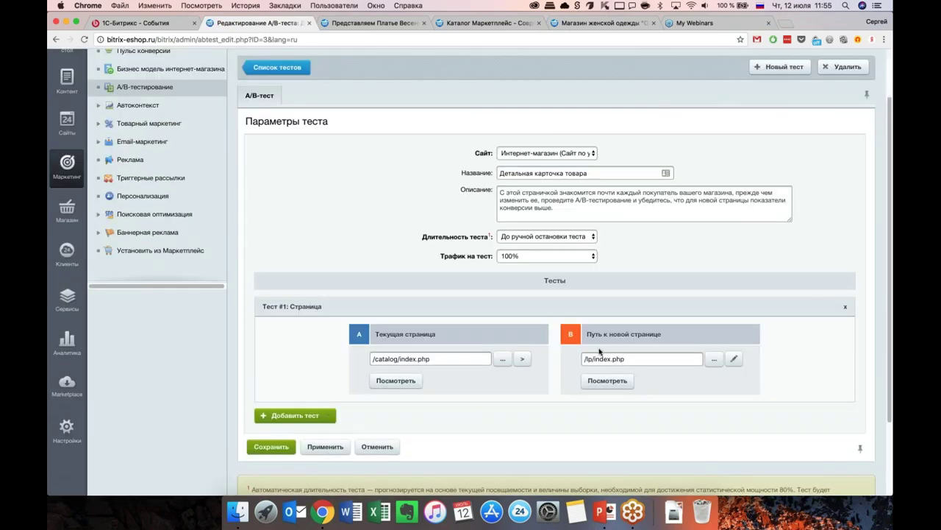
pyautogui.click(435, 358)
pyautogui.scroll(2, 383, 214)
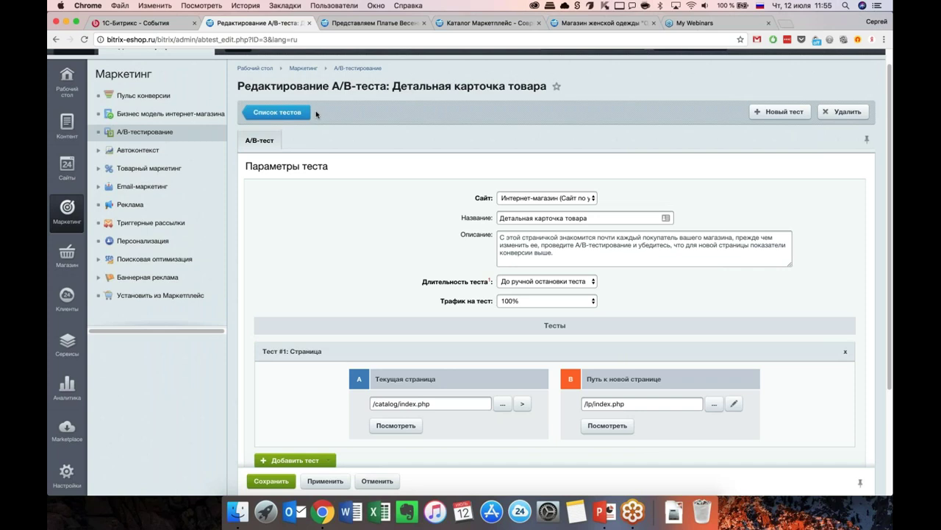
# Step: Return to the A/B test list and look over the available test templates and their statuses
pyautogui.click(279, 112)
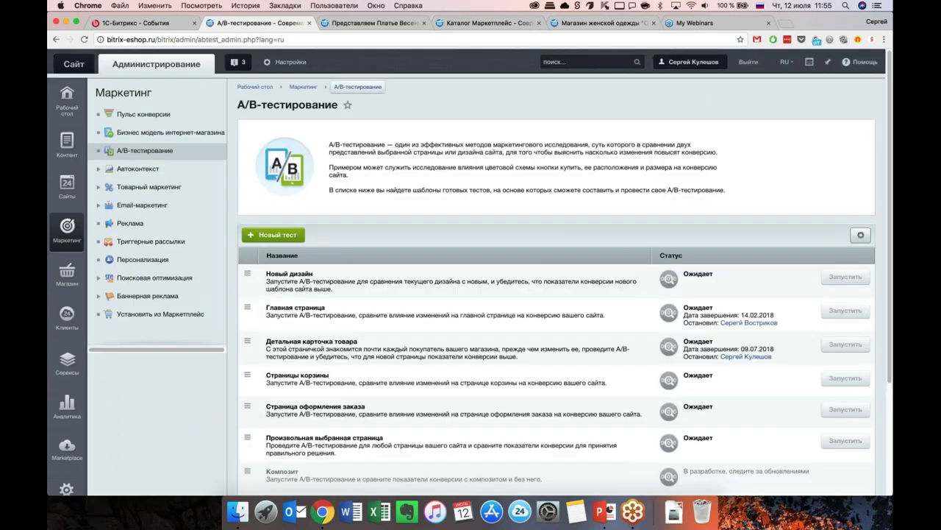
pyautogui.scroll(-4, 556, 309)
pyautogui.scroll(-2, 556, 257)
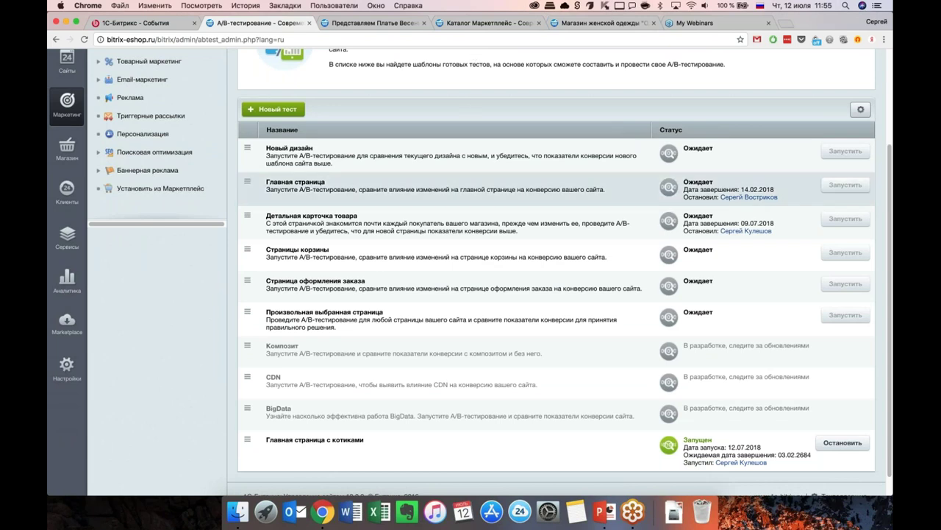
pyautogui.scroll(3, 465, 97)
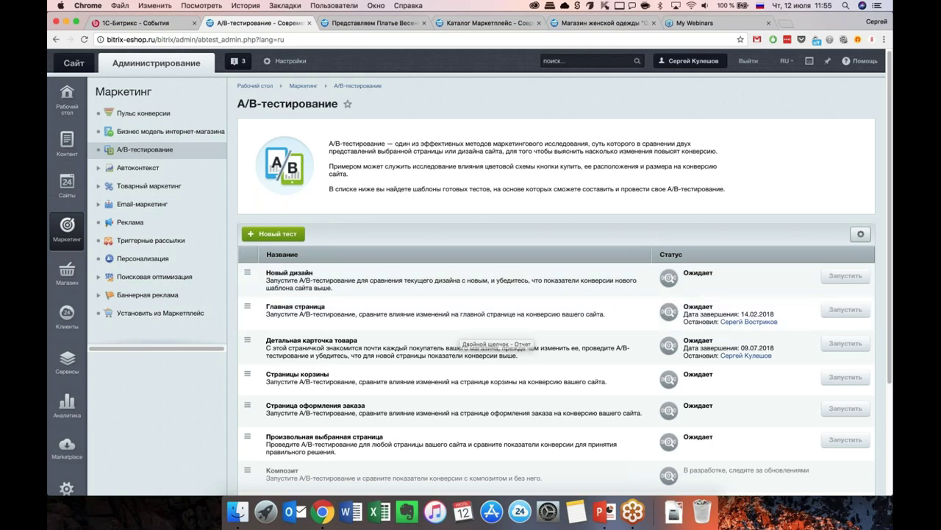
# Step: Look through the A/B test list down to the running "Главная страница с котиками" test
pyautogui.scroll(-2, 434, 220)
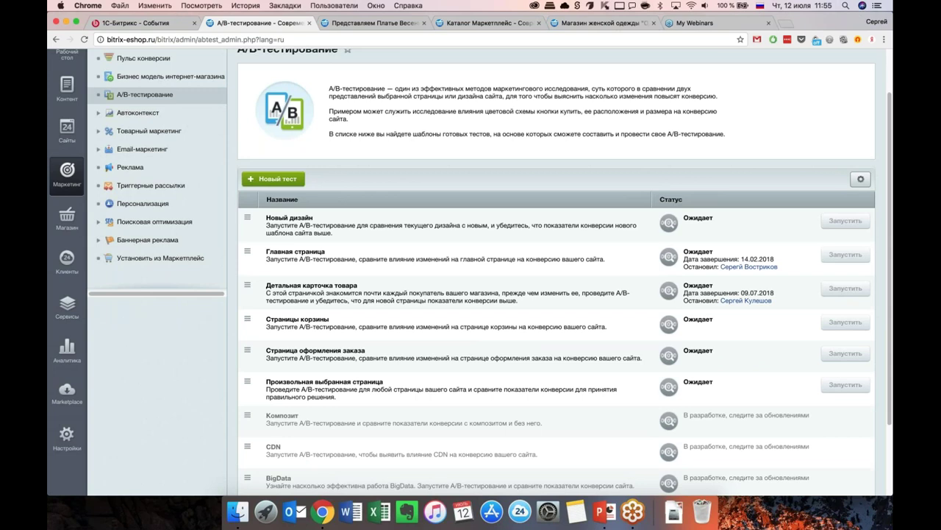
pyautogui.scroll(-1, 435, 214)
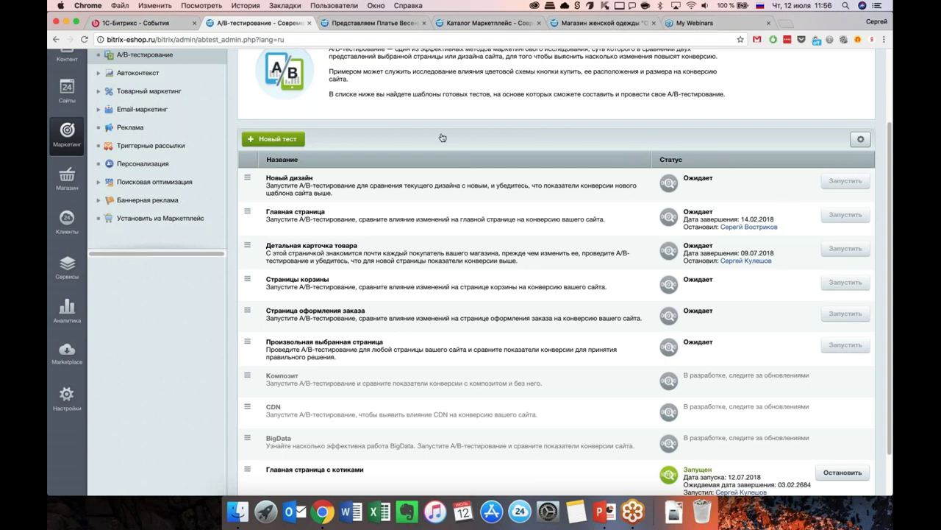
pyautogui.scroll(-1, 441, 147)
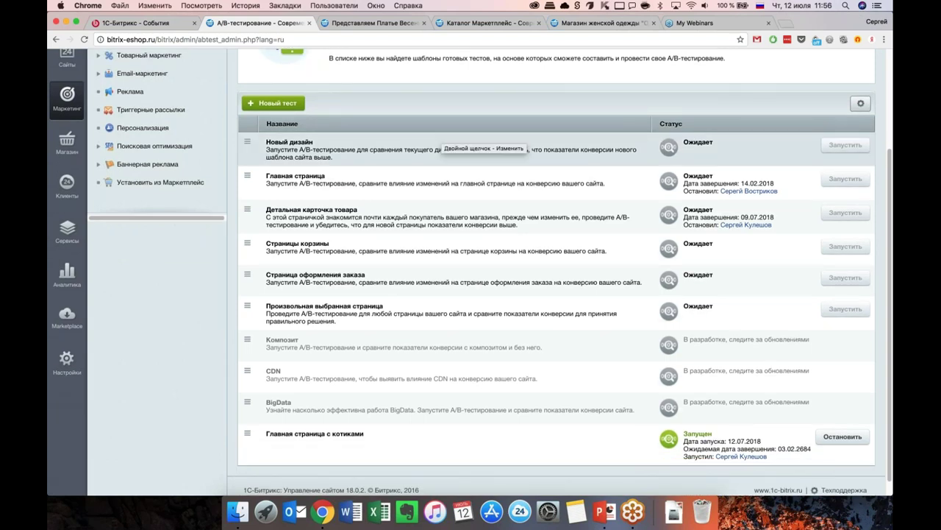
pyautogui.scroll(4, 441, 147)
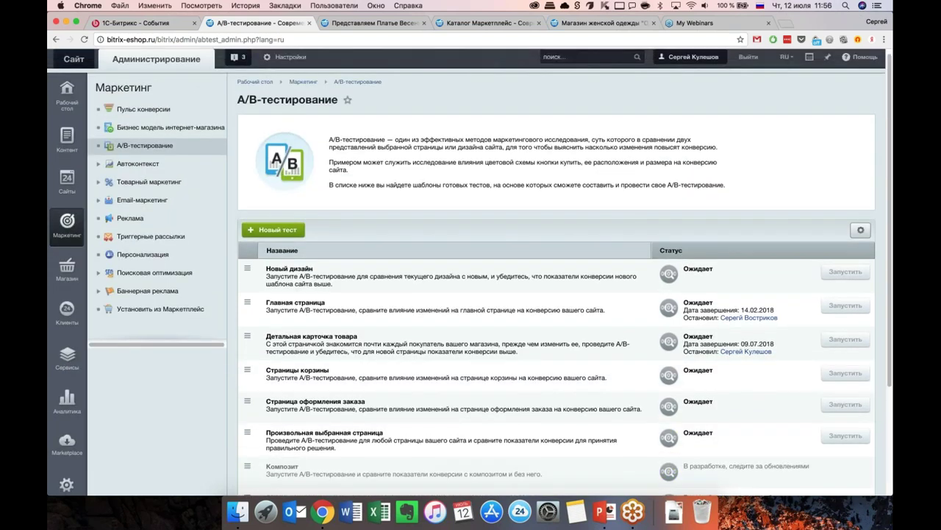
pyautogui.scroll(-1, 492, 209)
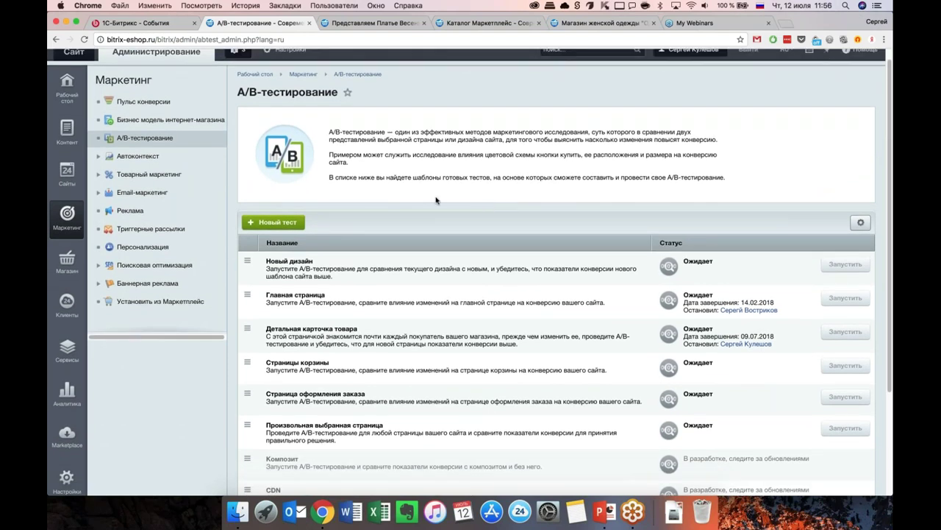
pyautogui.scroll(-1, 434, 213)
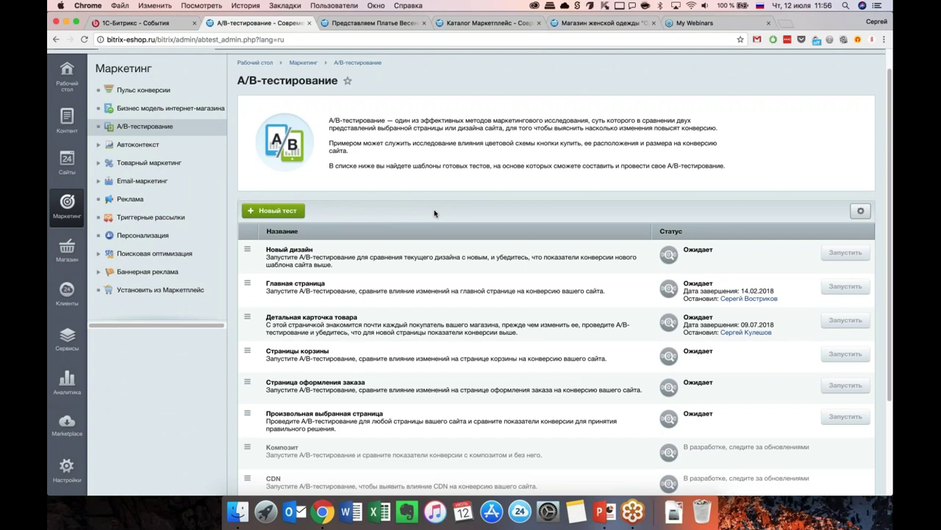
pyautogui.scroll(2, 434, 212)
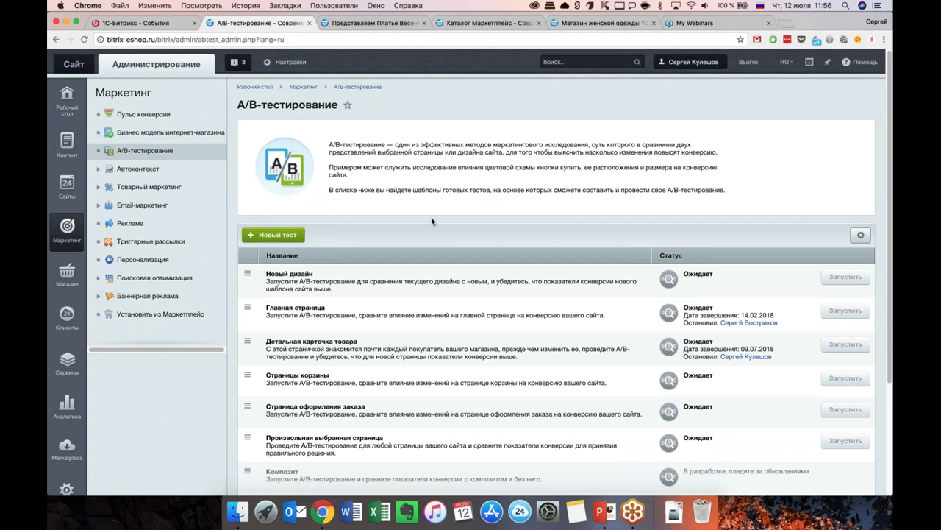
pyautogui.scroll(-3, 350, 195)
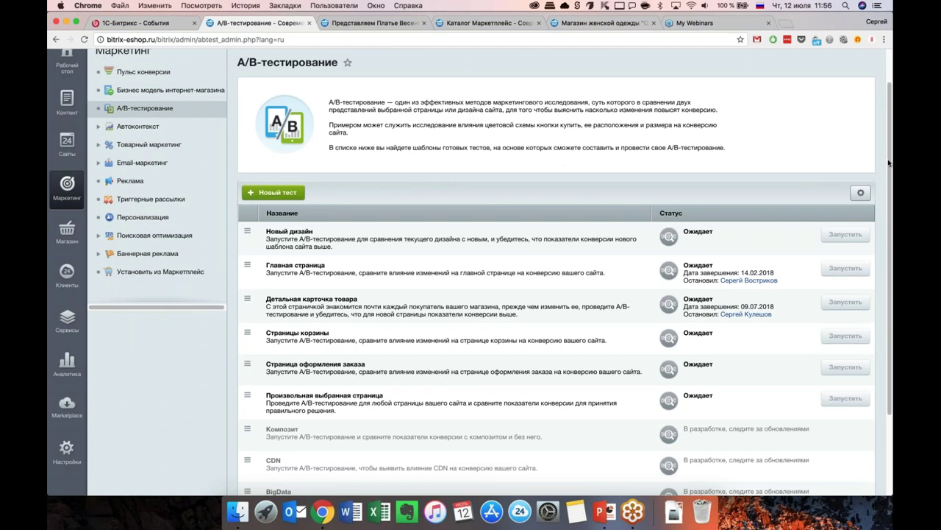
pyautogui.scroll(2, 892, 174)
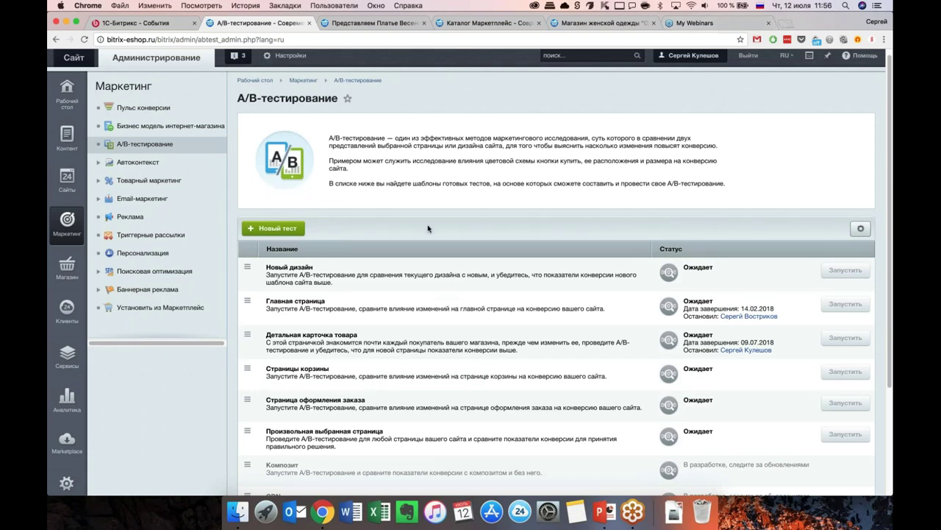
pyautogui.scroll(-2, 428, 229)
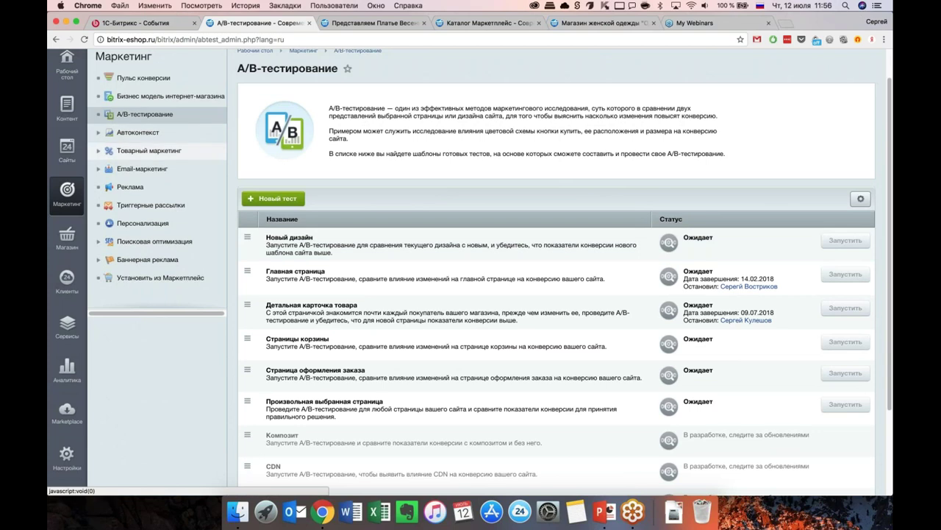
pyautogui.click(204, 214)
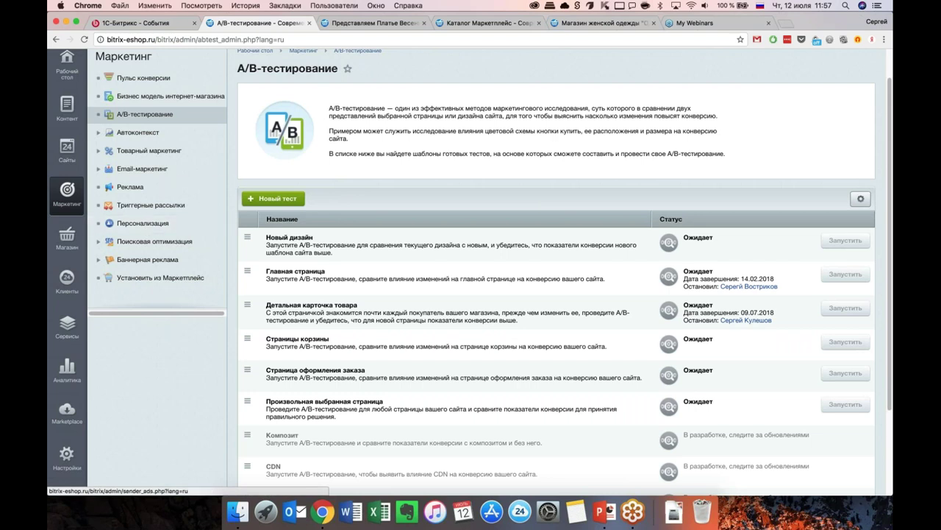
pyautogui.scroll(-1, 202, 197)
pyautogui.scroll(1, 471, 272)
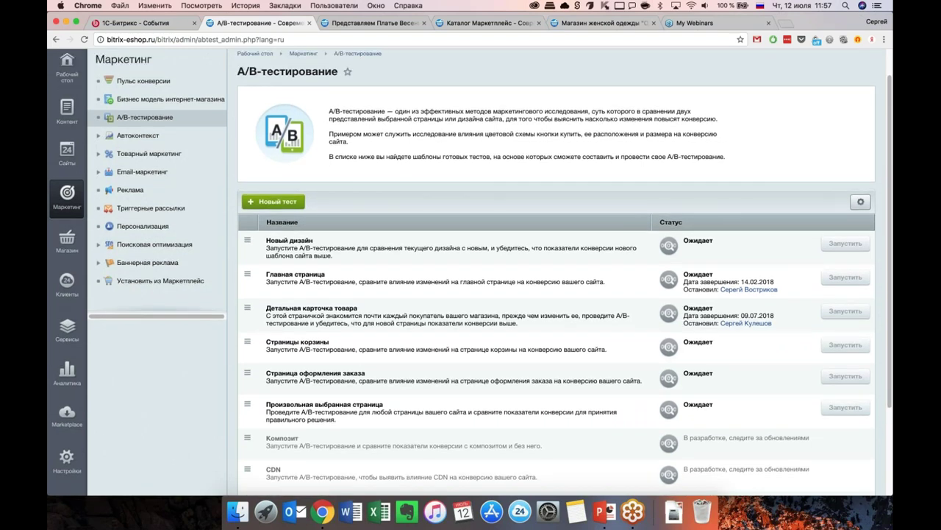
# Step: Switch to the "Платье Весенняя Легкость" product page and examine its "Популярные в разделе" and "Просматривали" blocks
pyautogui.click(375, 23)
pyautogui.scroll(-20, 397, 266)
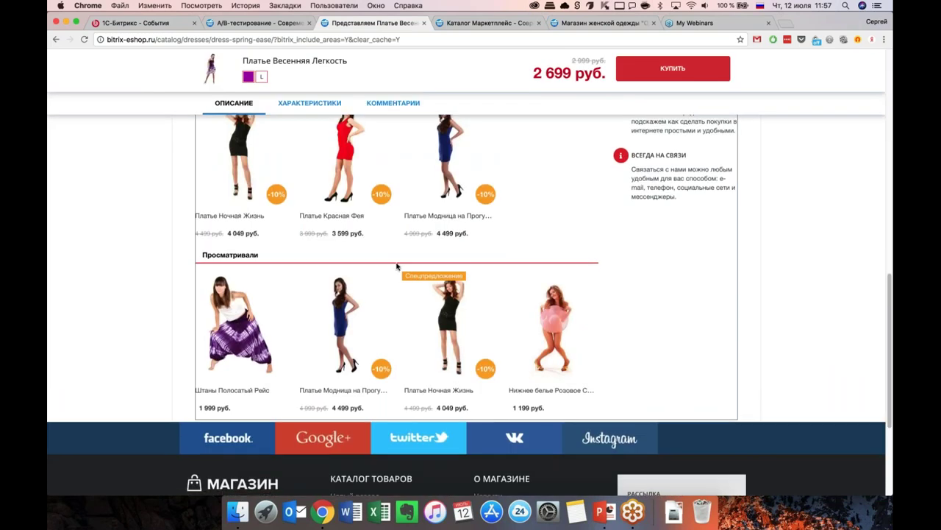
pyautogui.scroll(3, 396, 267)
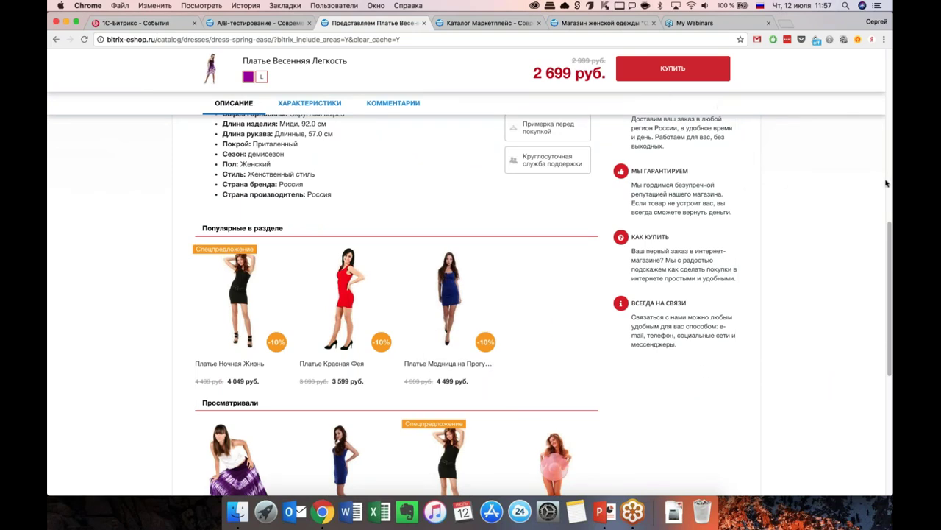
pyautogui.scroll(-3, 804, 189)
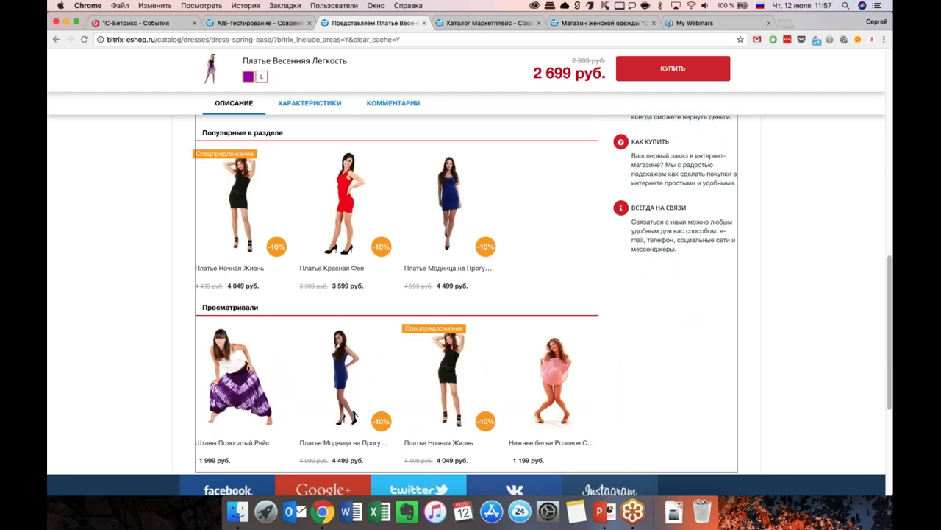
pyautogui.scroll(-2, 466, 294)
pyautogui.scroll(6, 553, 309)
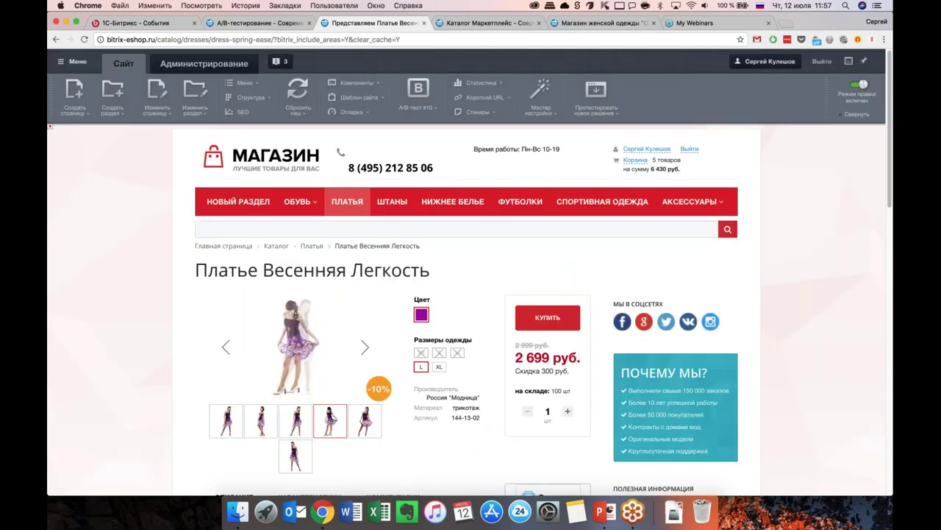
# Step: Open the store's home page with edit mode off and look through its "Тренды сезона" product list
pyautogui.click(243, 158)
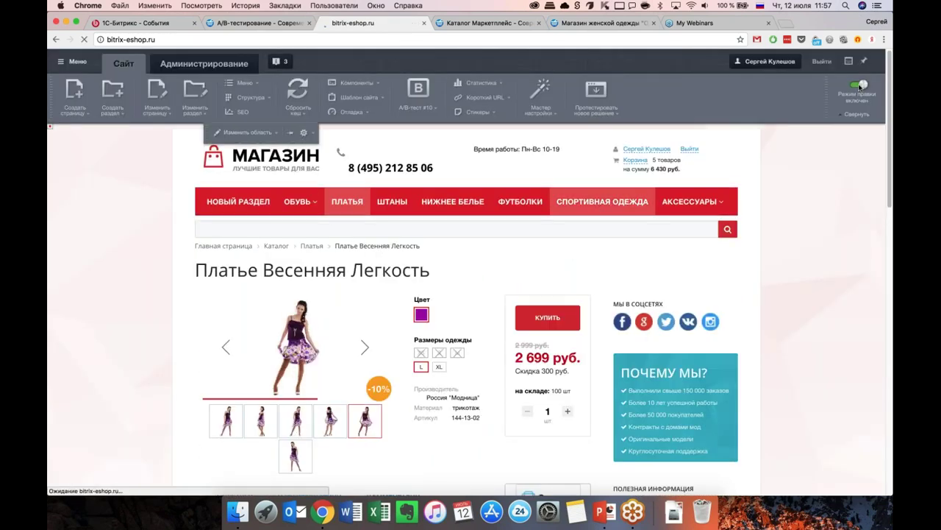
pyautogui.click(861, 87)
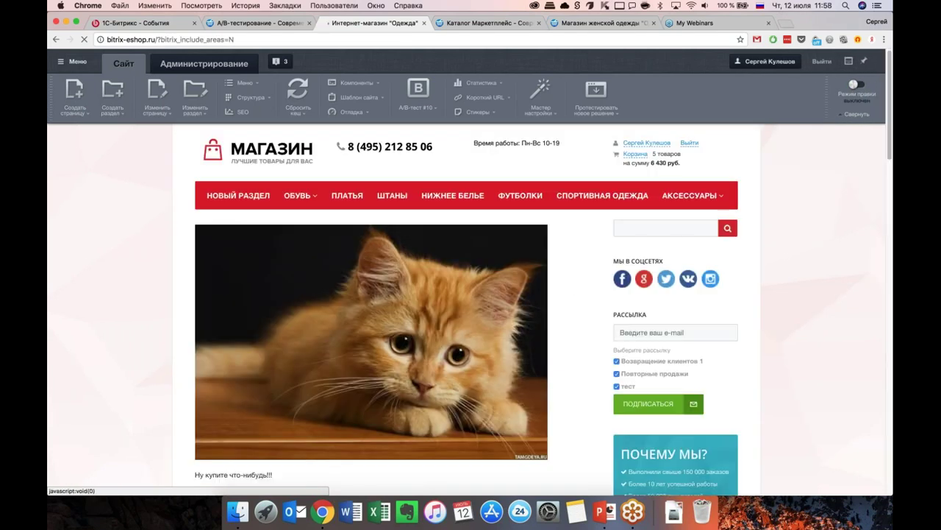
pyautogui.scroll(-8, 575, 288)
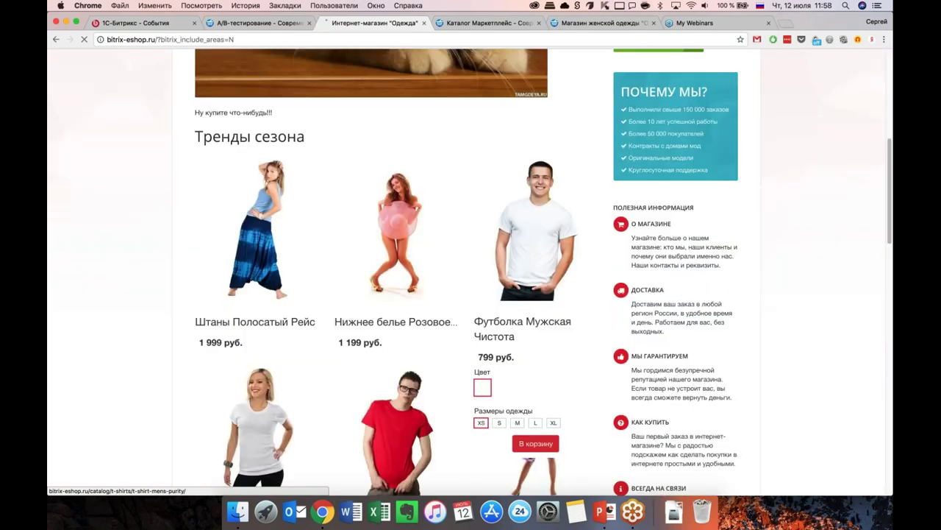
pyautogui.scroll(-3, 537, 279)
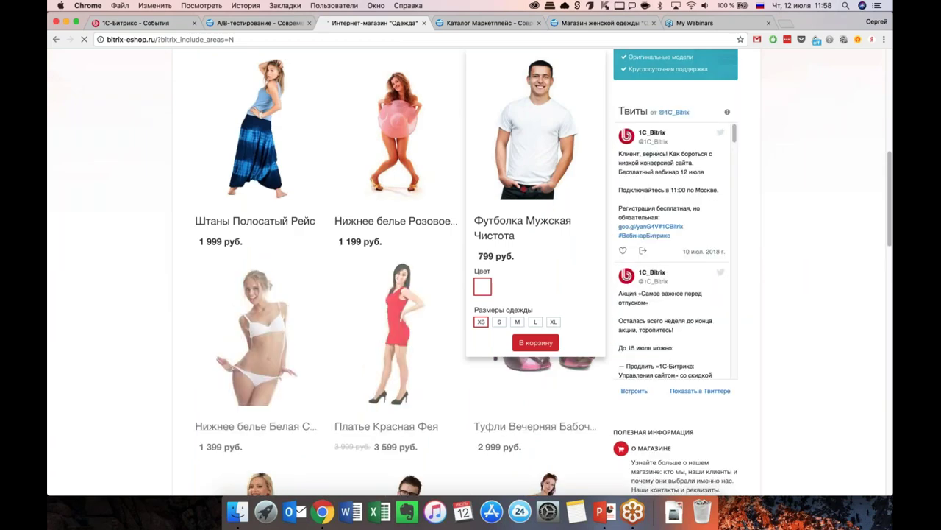
pyautogui.scroll(-1, 794, 304)
pyautogui.scroll(-6, 794, 304)
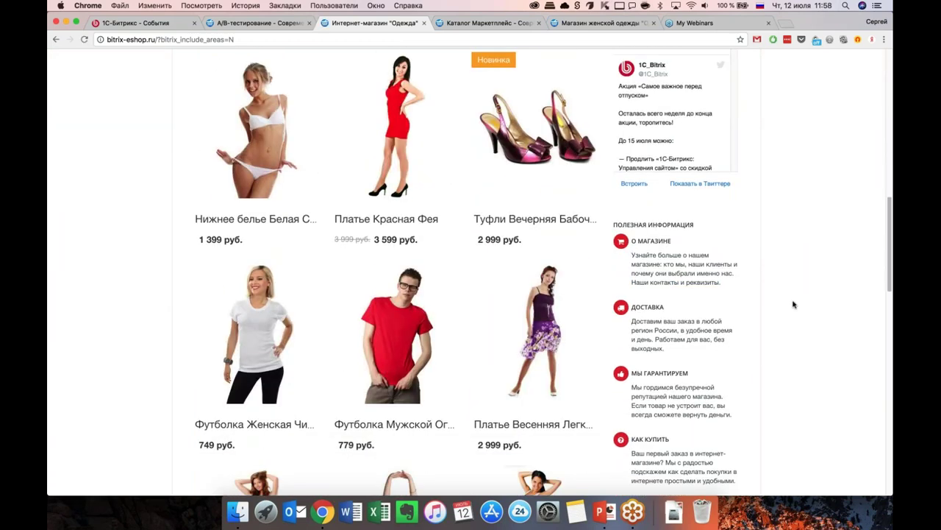
pyautogui.scroll(-8, 793, 303)
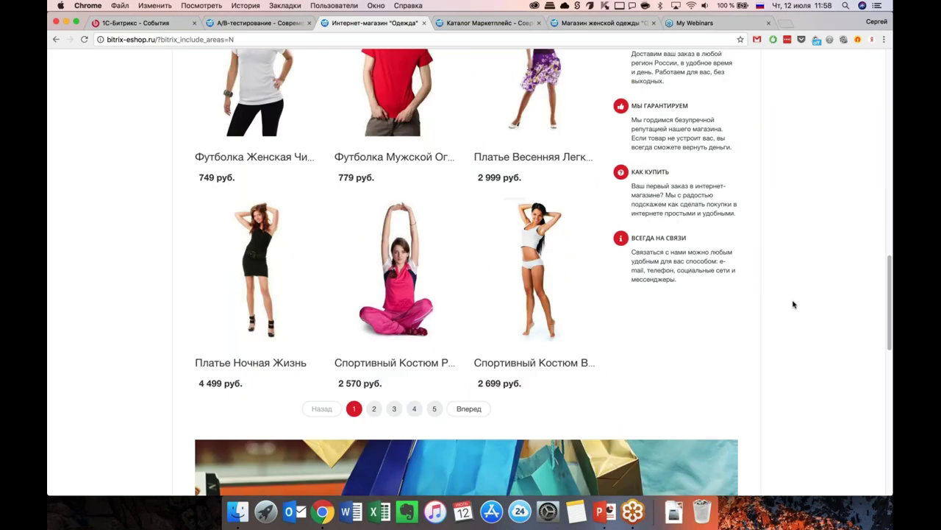
pyautogui.scroll(8, 794, 303)
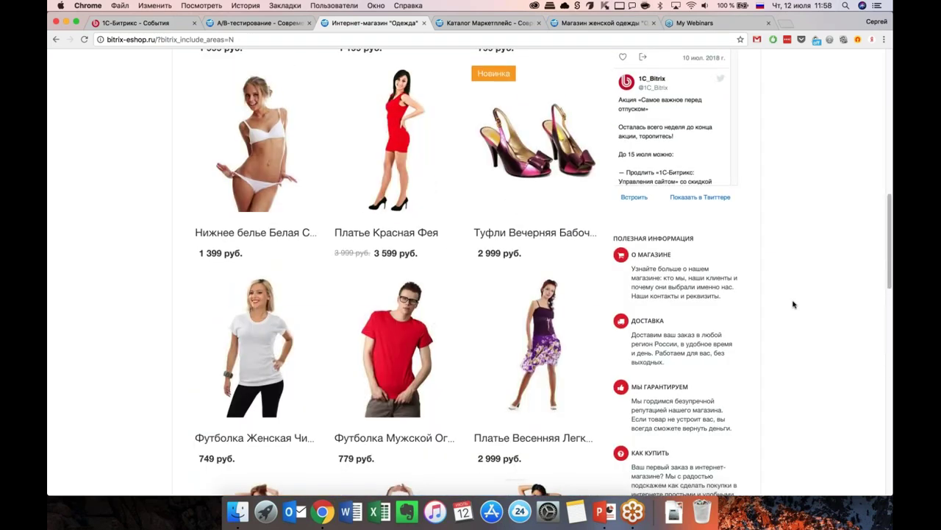
pyautogui.scroll(12, 793, 304)
pyautogui.scroll(8, 794, 304)
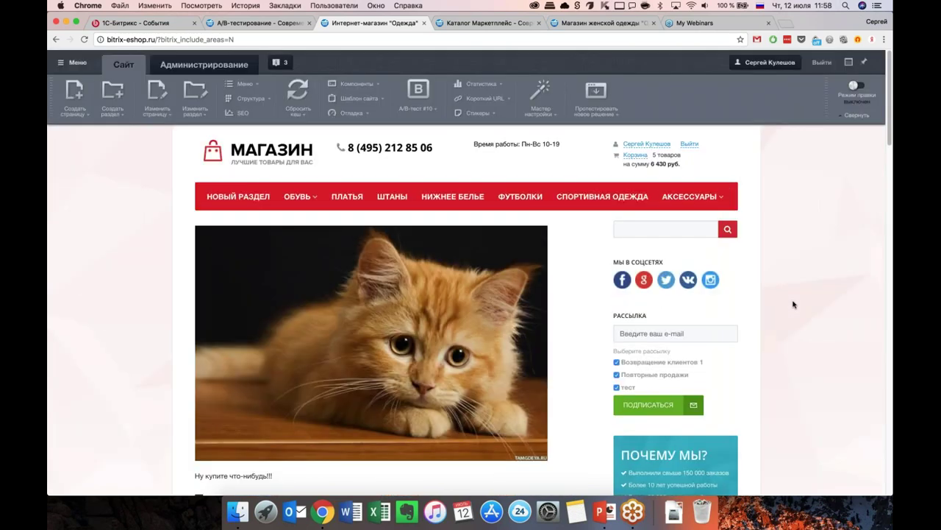
# Step: Enable edit mode, open the component parameters of the home page product list and show its "Настройки BigData" section
pyautogui.click(855, 86)
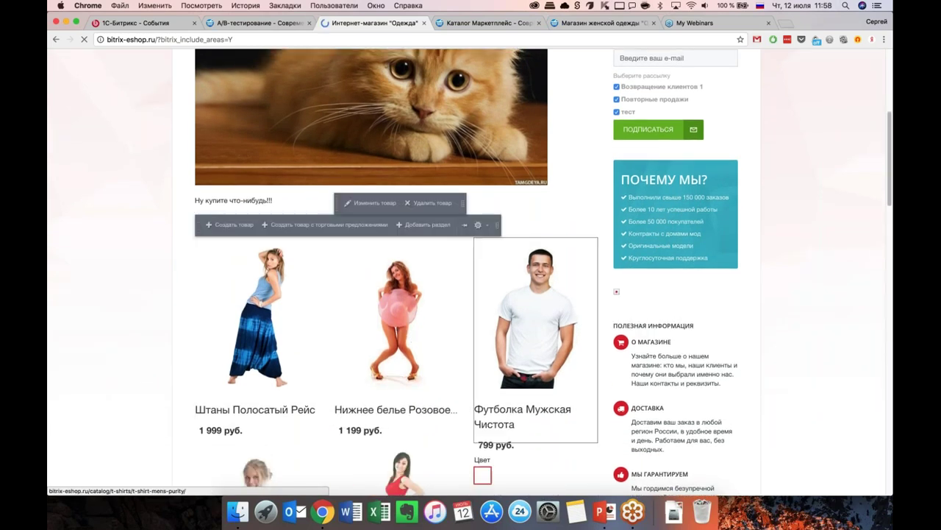
pyautogui.click(478, 224)
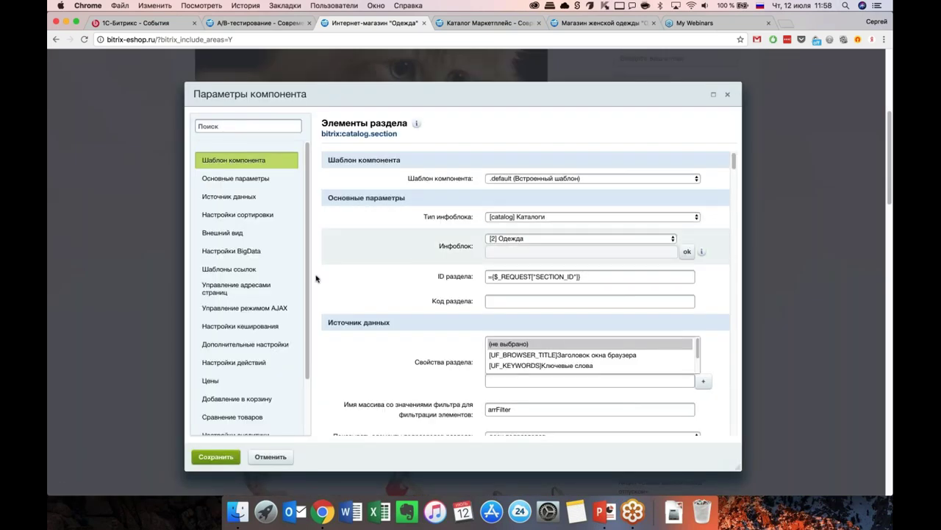
pyautogui.click(251, 252)
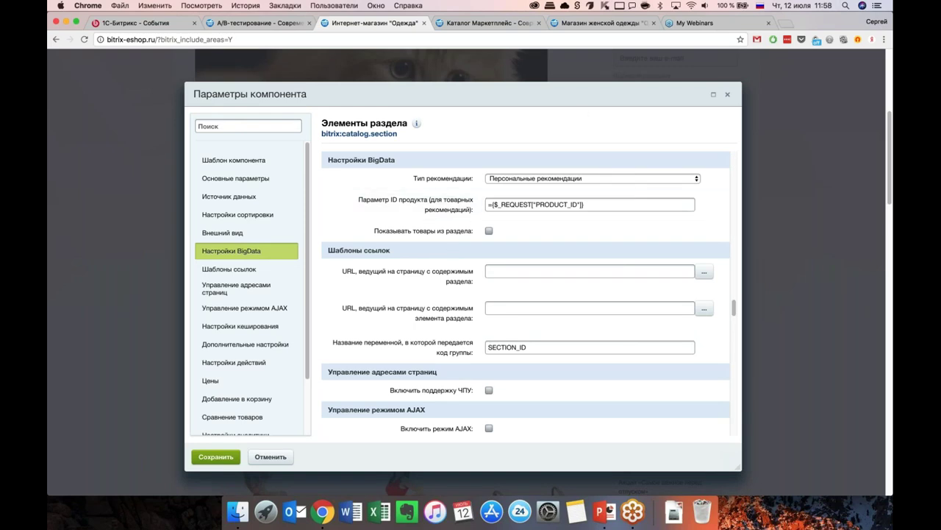
pyautogui.moveTo(590, 88); pyautogui.dragTo(555, 80)
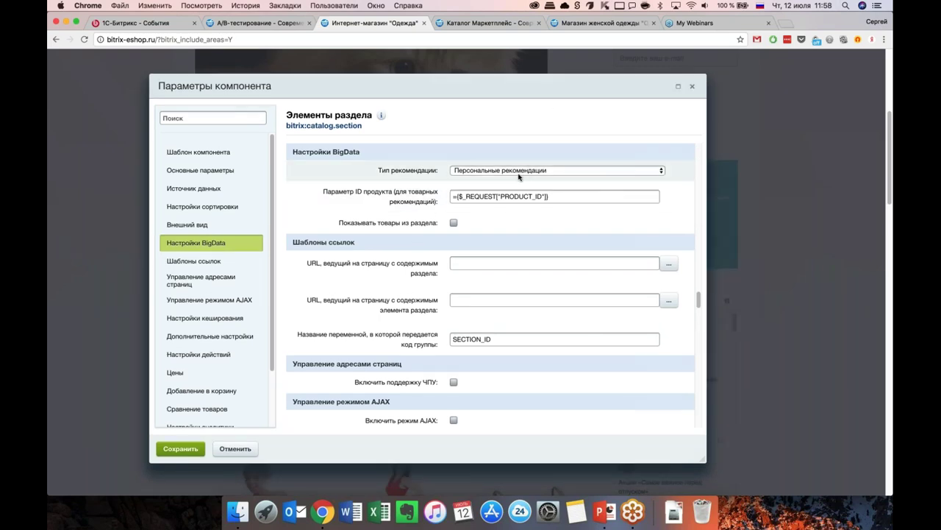
# Step: In the "Внешний вид" settings, add a row of four products at the end of the product display layout
pyautogui.scroll(-2, 223, 342)
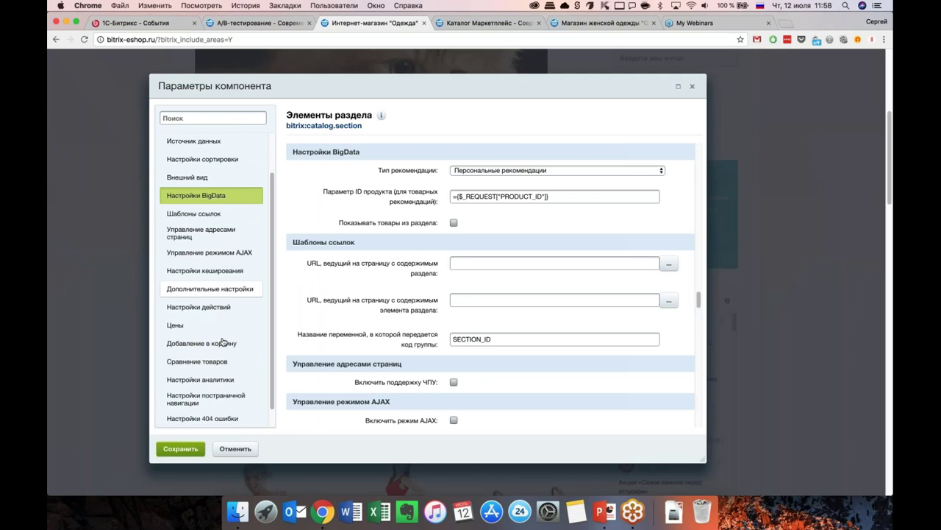
pyautogui.scroll(-4, 223, 341)
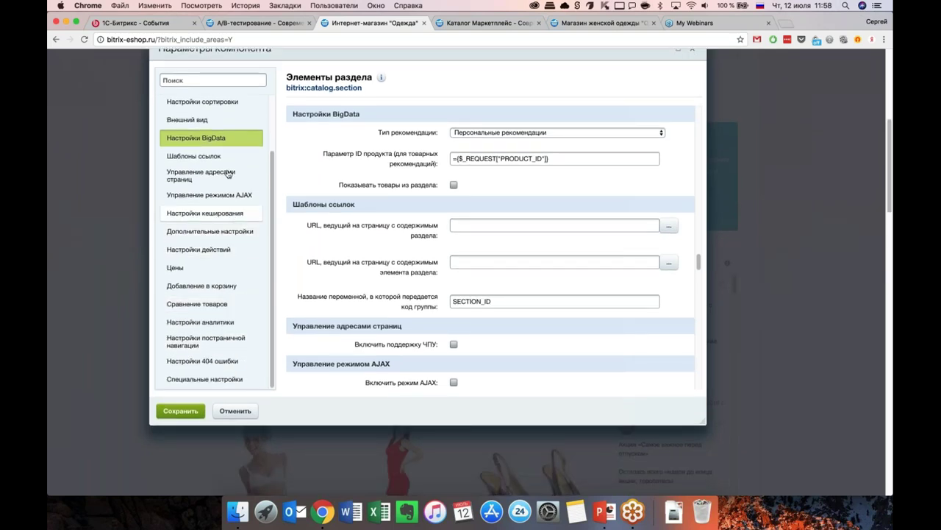
pyautogui.click(187, 120)
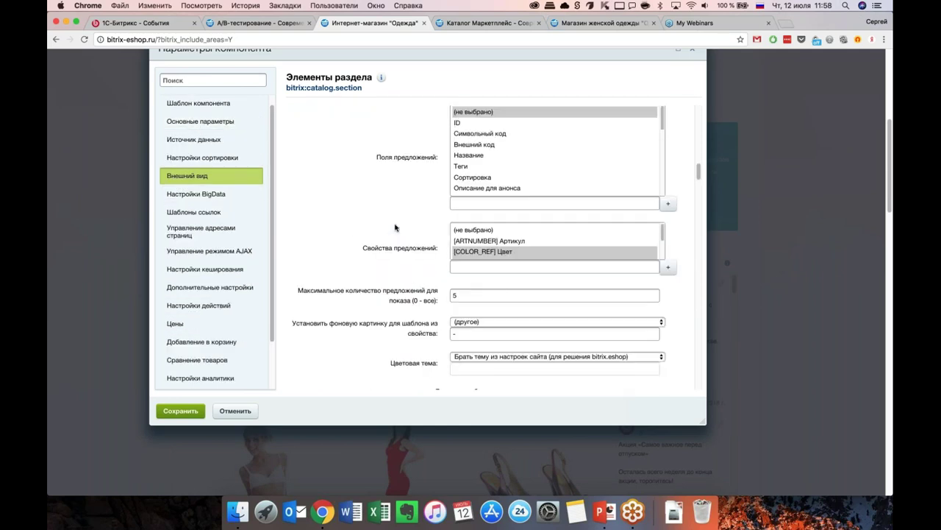
pyautogui.scroll(-5, 395, 228)
pyautogui.scroll(-1, 373, 237)
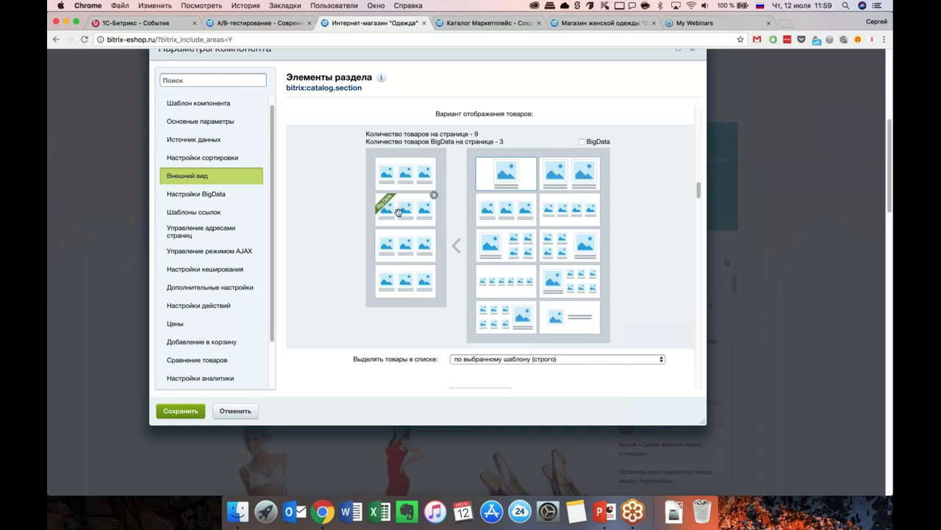
pyautogui.scroll(-1, 502, 221)
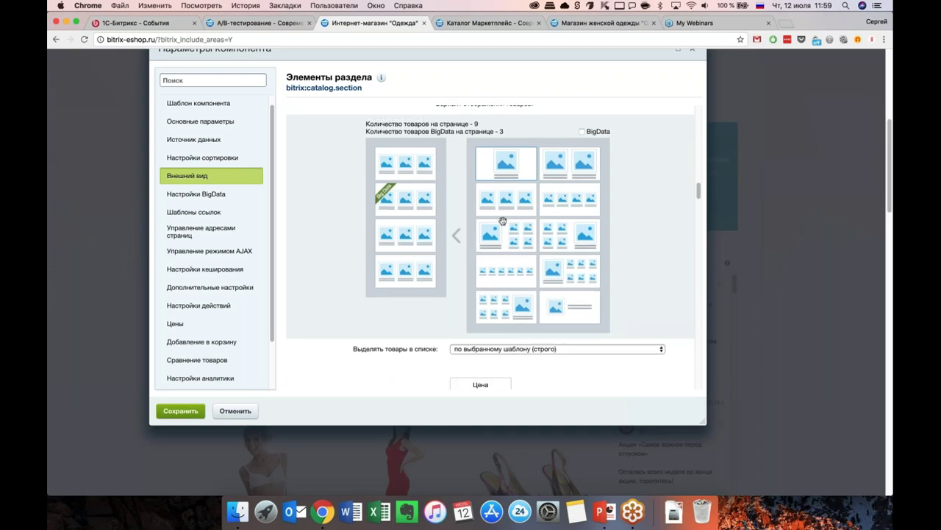
pyautogui.click(541, 217)
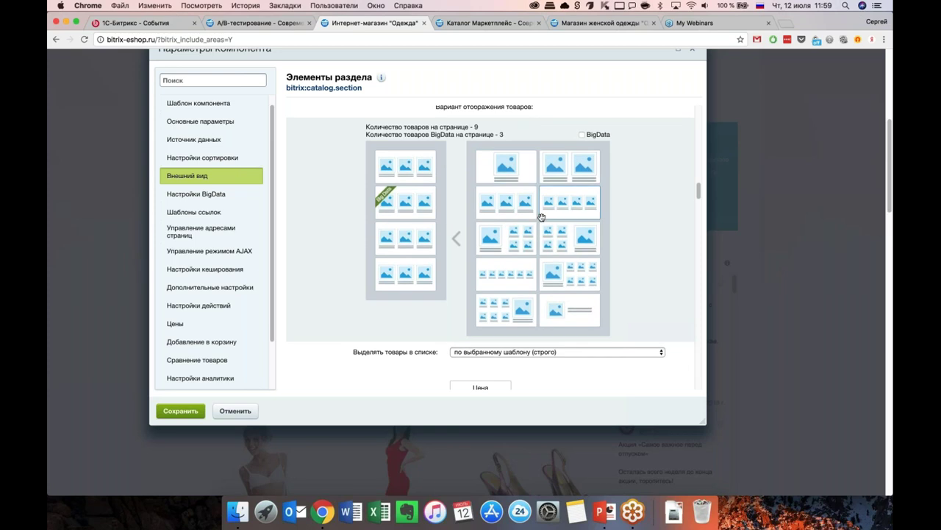
pyautogui.moveTo(570, 202); pyautogui.dragTo(417, 307)
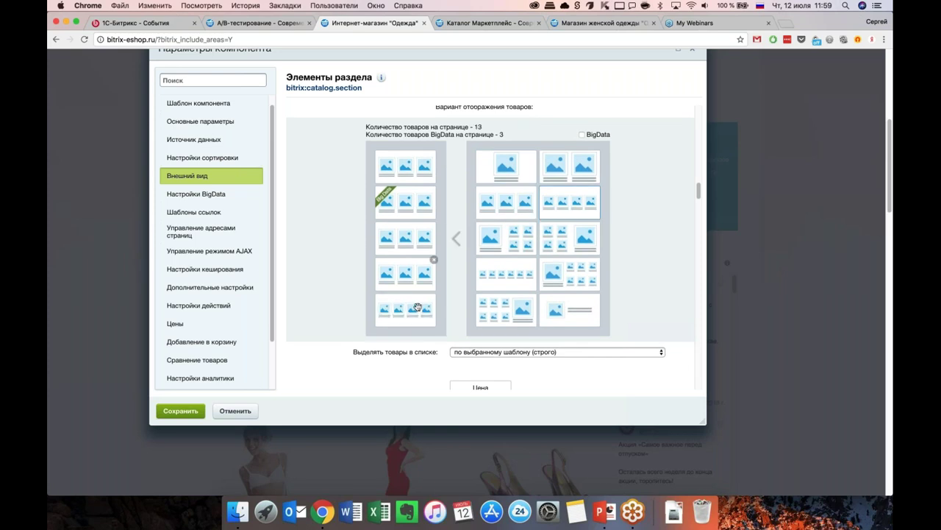
# Step: Remove the four-product row at the end of the layout and replace the three-product BigData row with a BigData row of four products
pyautogui.click(434, 296)
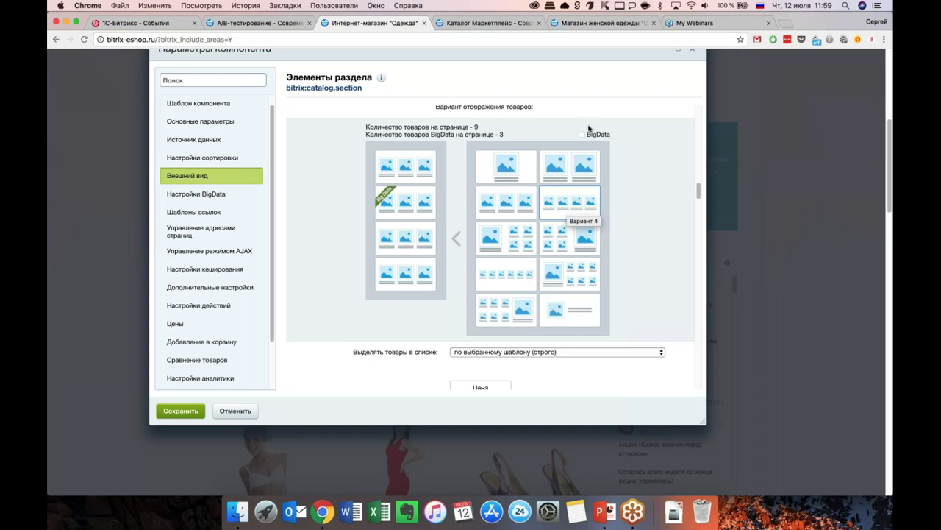
pyautogui.click(581, 135)
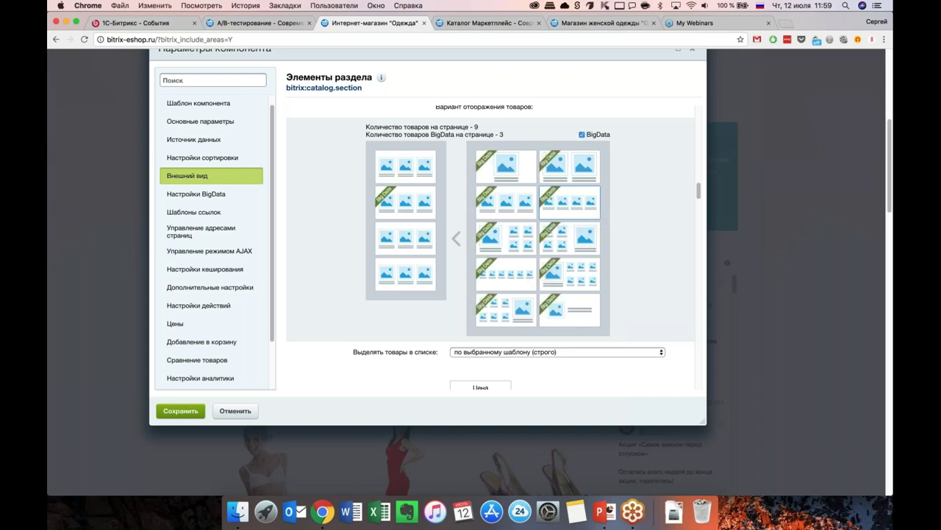
pyautogui.moveTo(570, 200); pyautogui.dragTo(404, 200)
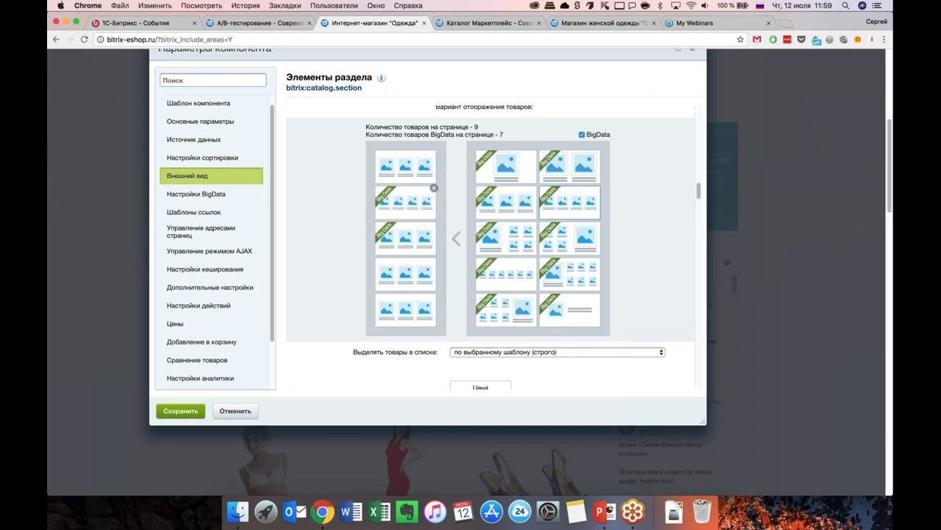
pyautogui.click(434, 223)
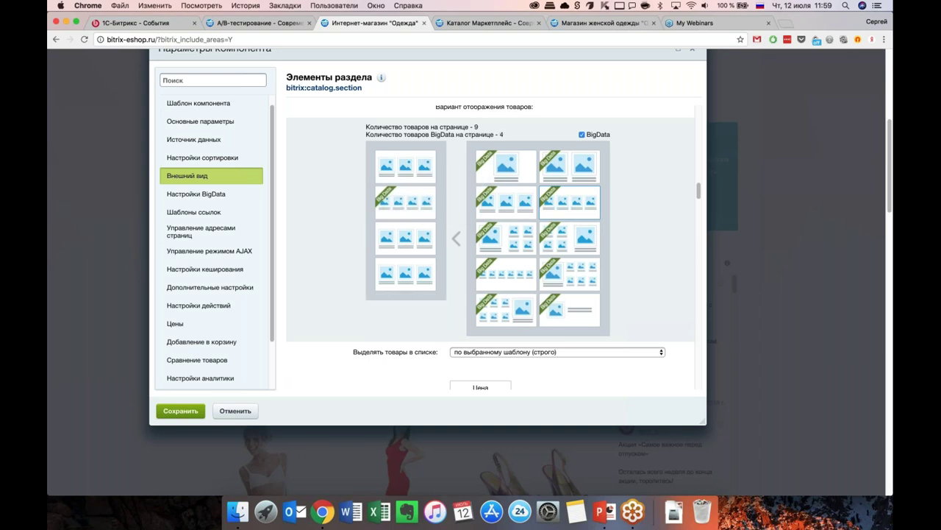
# Step: Look through the "Основные параметры", "Источник данных" and "Настройки сортировки" parameters, ending at the product display layout in "Внешний вид"
pyautogui.scroll(1, 465, 261)
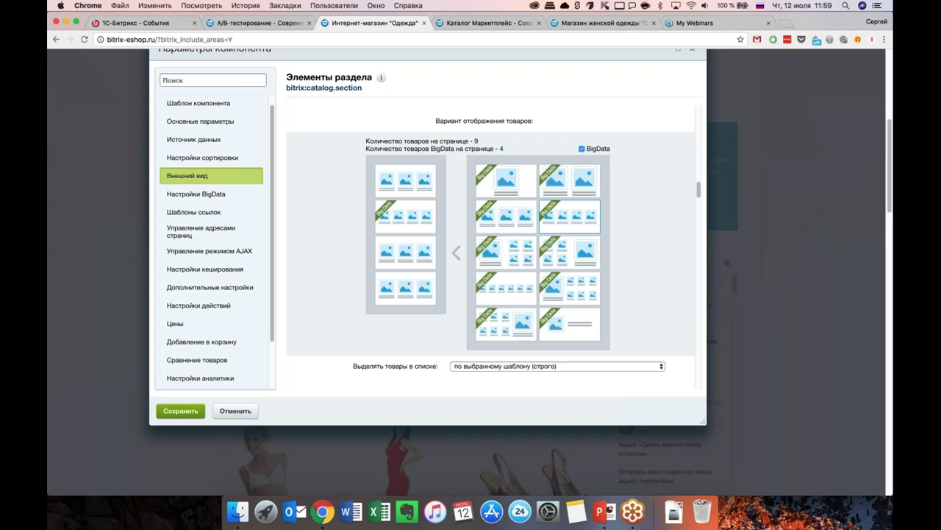
pyautogui.scroll(1, 193, 139)
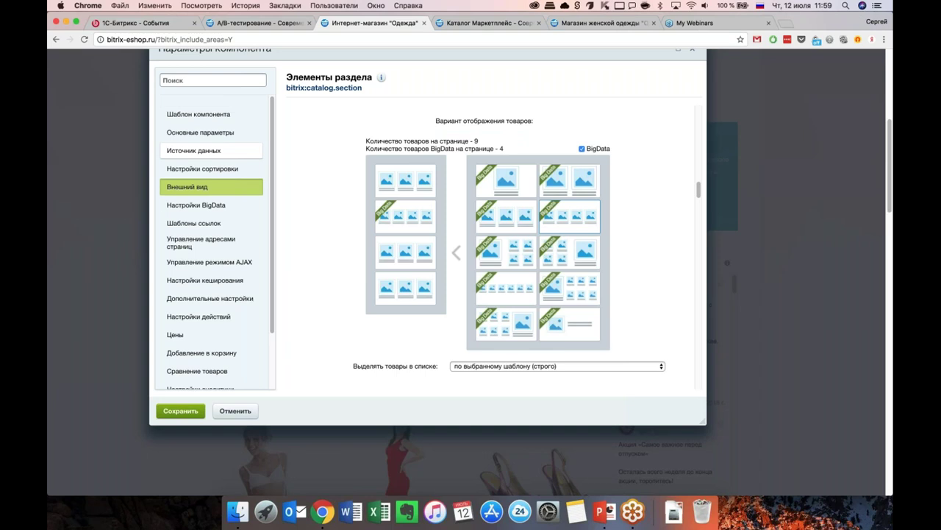
pyautogui.click(199, 114)
pyautogui.click(200, 132)
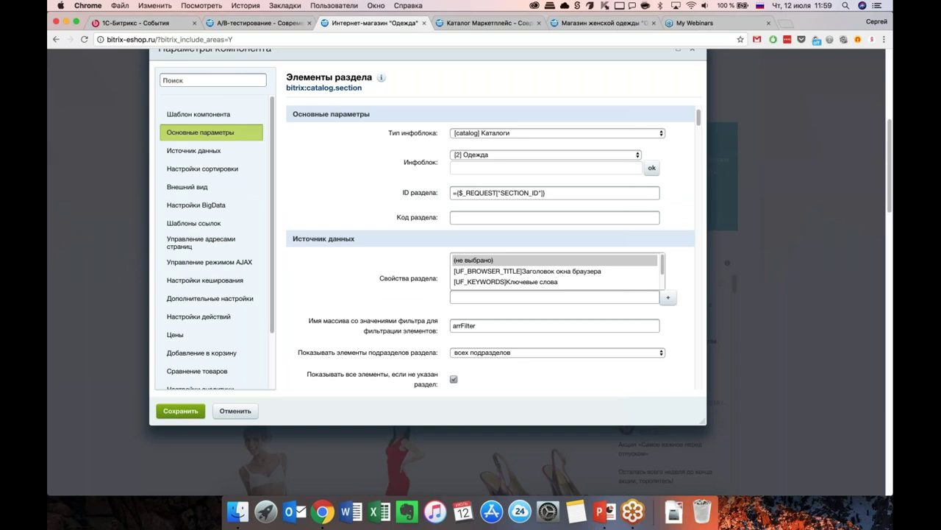
pyautogui.scroll(-2, 213, 188)
pyautogui.scroll(-5, 490, 250)
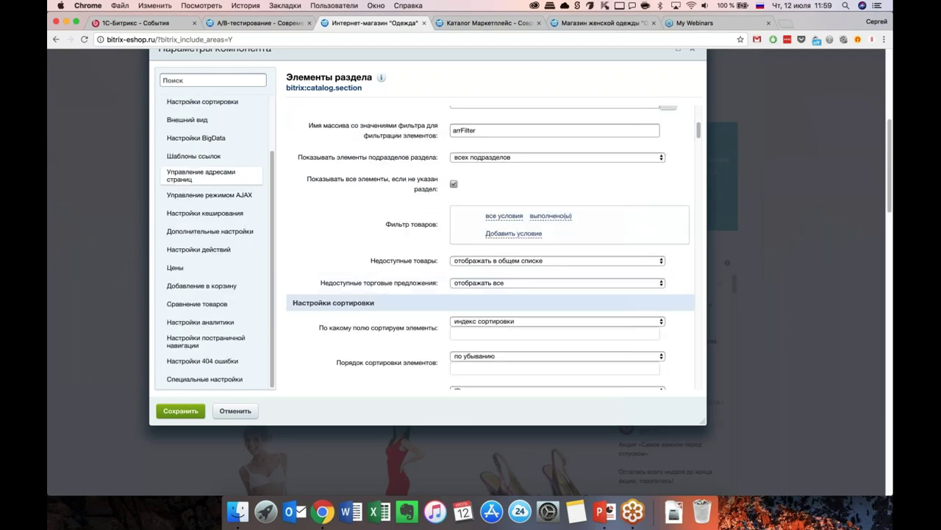
pyautogui.scroll(-2, 491, 250)
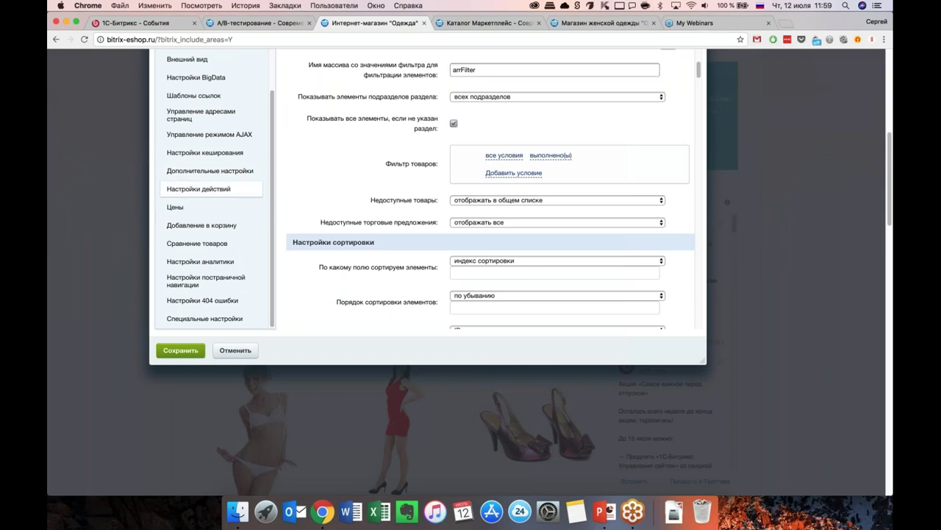
pyautogui.click(187, 59)
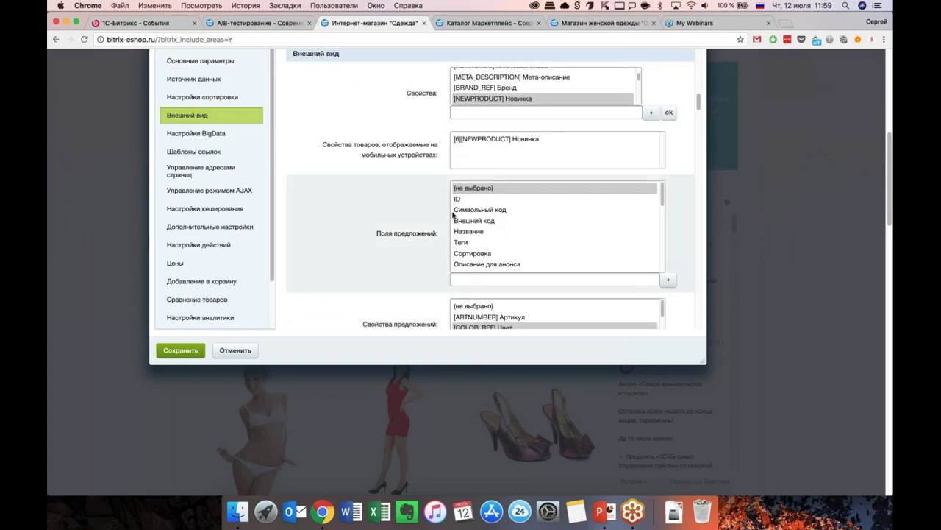
pyautogui.scroll(-6, 295, 176)
pyautogui.scroll(-3, 415, 189)
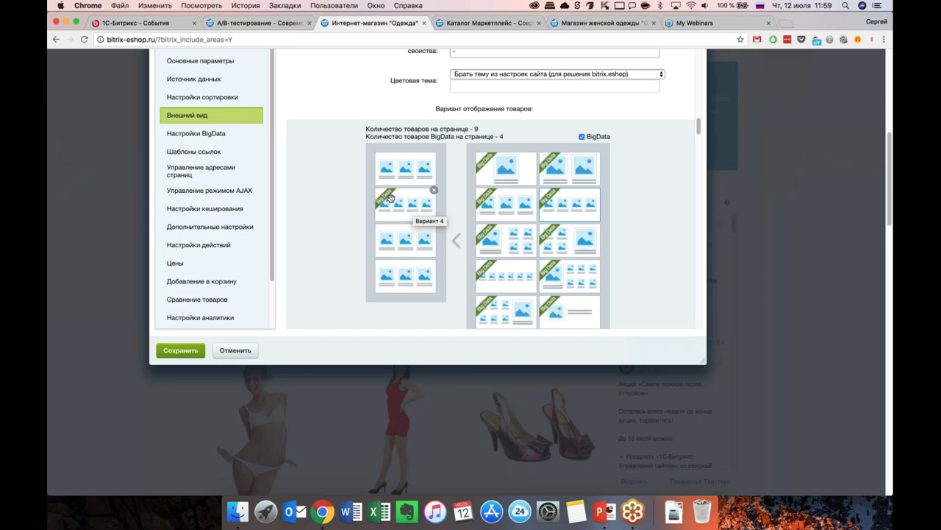
# Step: In "Настройки BigData", review the available recommendation types and try "Самые продаваемые"
pyautogui.click(211, 133)
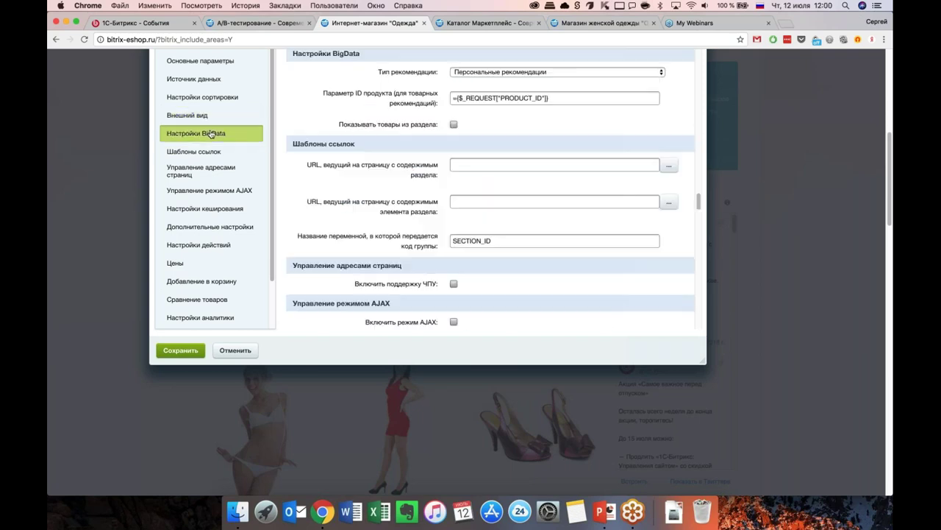
pyautogui.scroll(1, 523, 110)
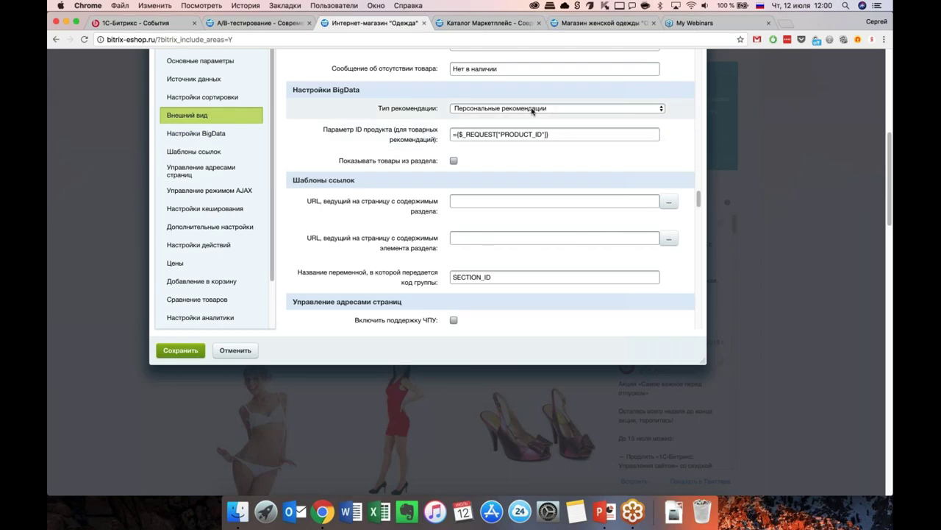
pyautogui.click(556, 110)
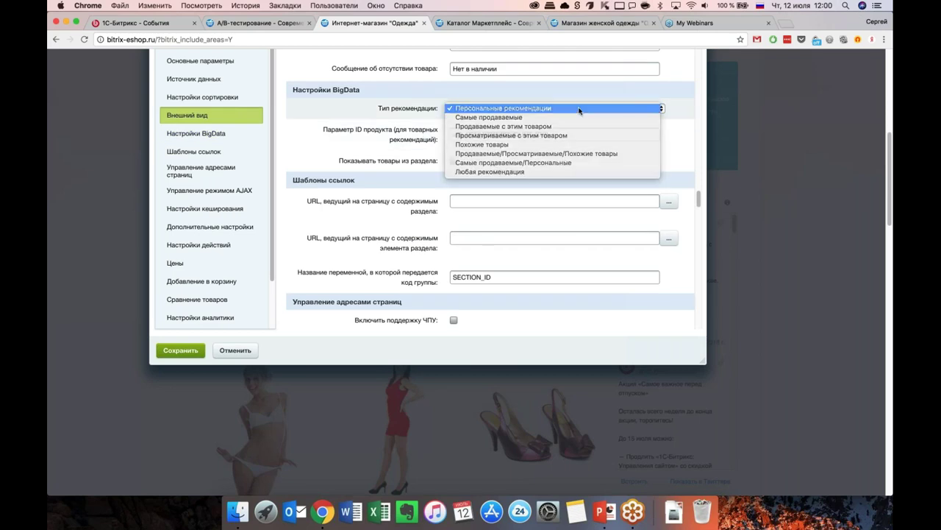
pyautogui.click(579, 111)
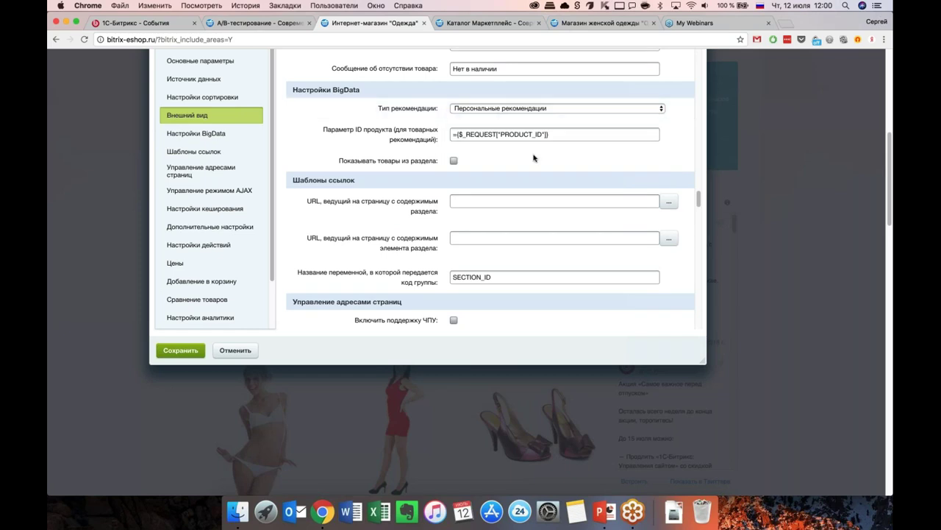
pyautogui.click(539, 110)
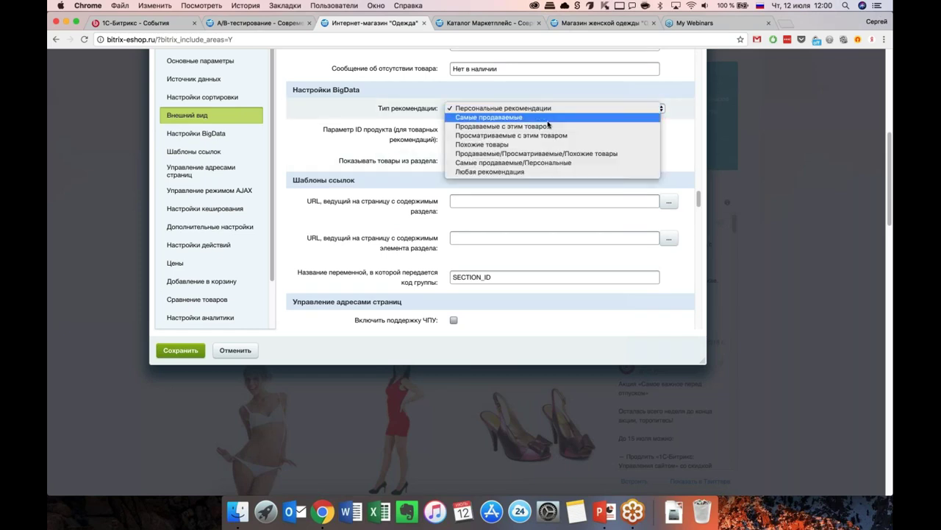
pyautogui.click(552, 118)
# Step: Set the BigData recommendation type to "Персональные рекомендации" and save the component parameters
pyautogui.click(553, 111)
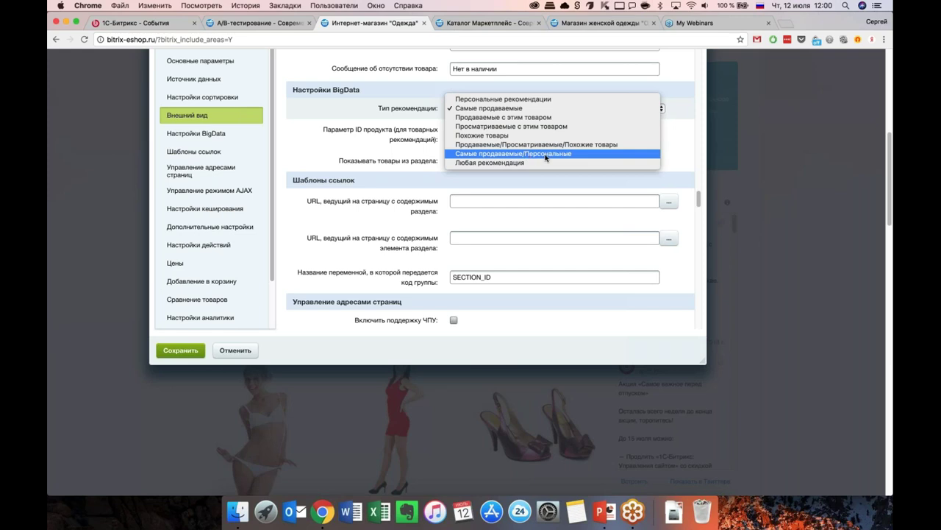
pyautogui.click(500, 100)
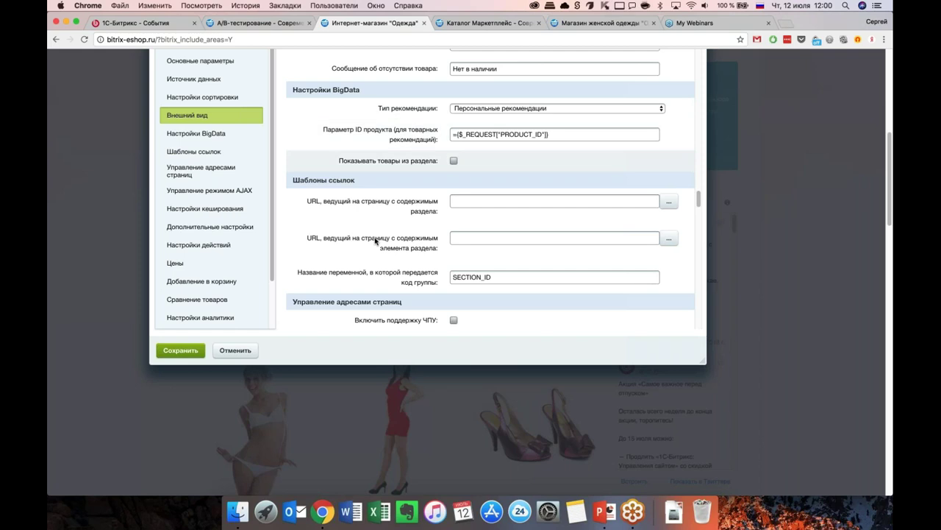
pyautogui.click(180, 350)
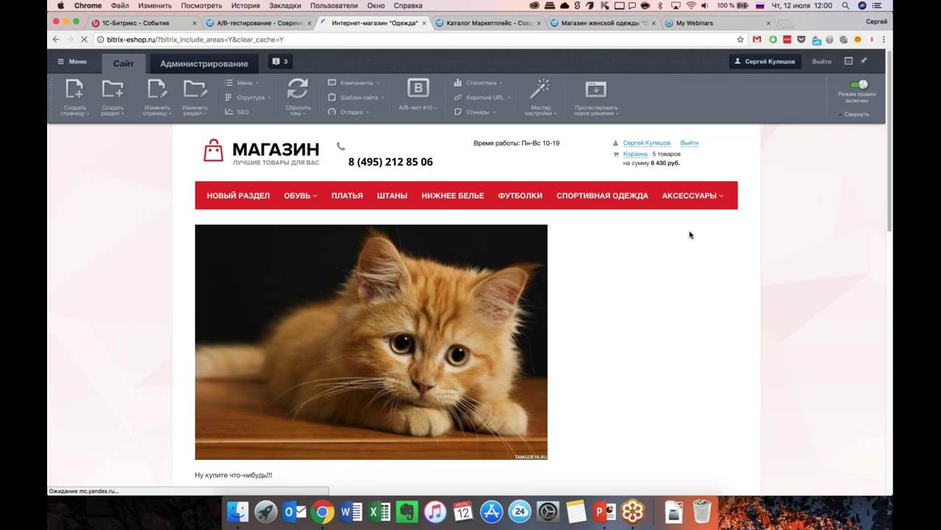
# Step: Look through the reloaded home page product list and open its page 2 to view the products there
pyautogui.scroll(-15, 690, 235)
pyautogui.scroll(15, 690, 235)
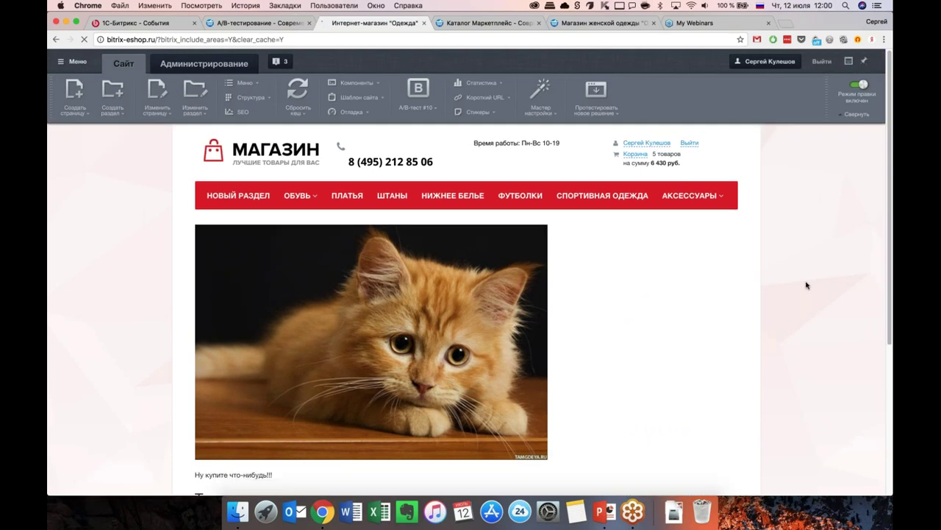
pyautogui.scroll(-4, 806, 285)
pyautogui.scroll(-5, 806, 284)
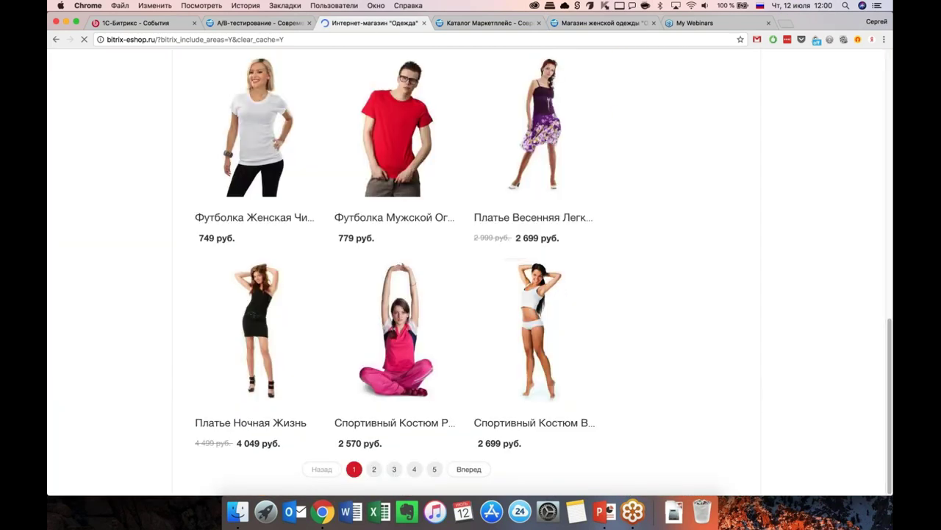
pyautogui.click(373, 469)
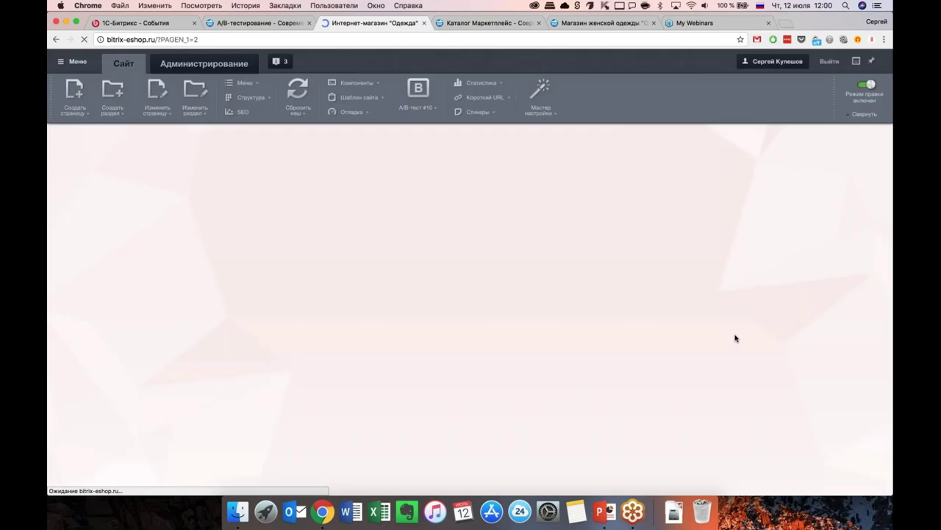
pyautogui.scroll(-5, 736, 338)
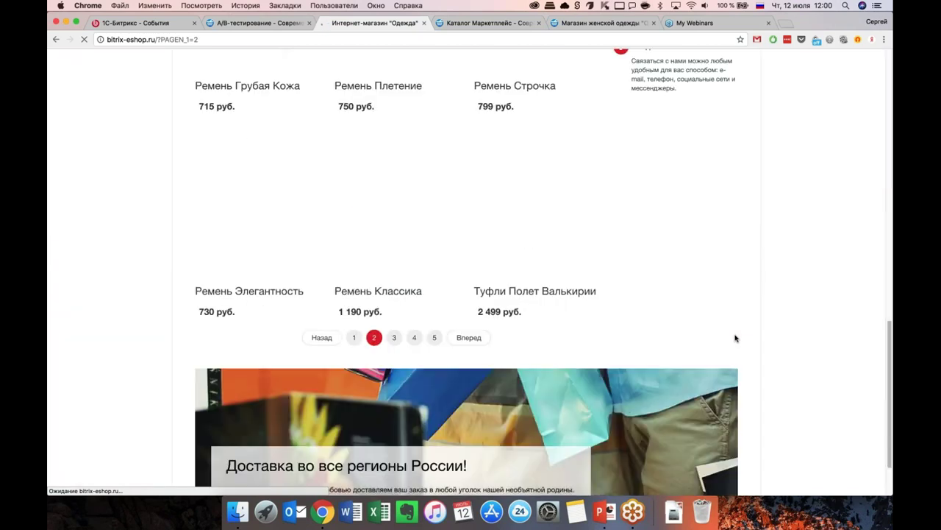
pyautogui.scroll(4, 736, 338)
pyautogui.scroll(-3, 659, 233)
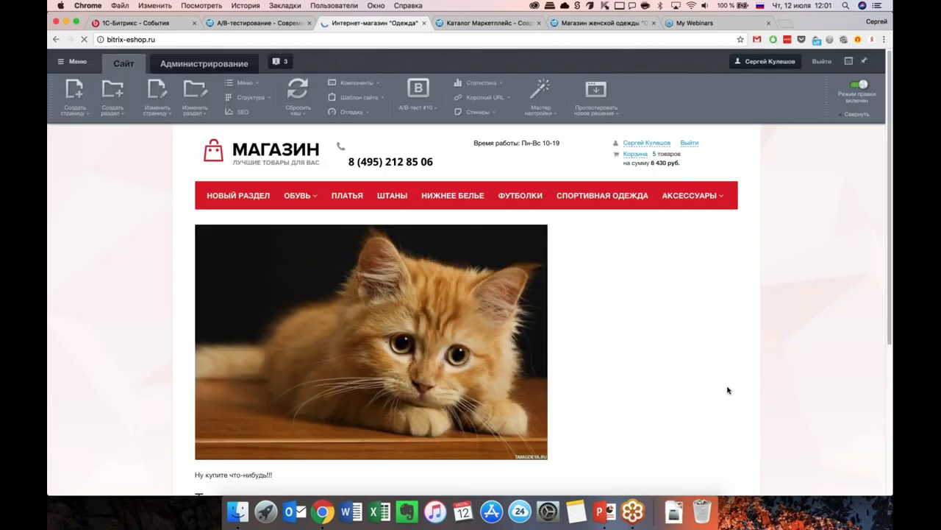
# Step: Examine the four-product BigData row in the home page's "Тренды сезона" list, including the "Туфли Ультра Лайн" and "Туфли Вечерняя Бабочка" cards
pyautogui.scroll(-5, 728, 390)
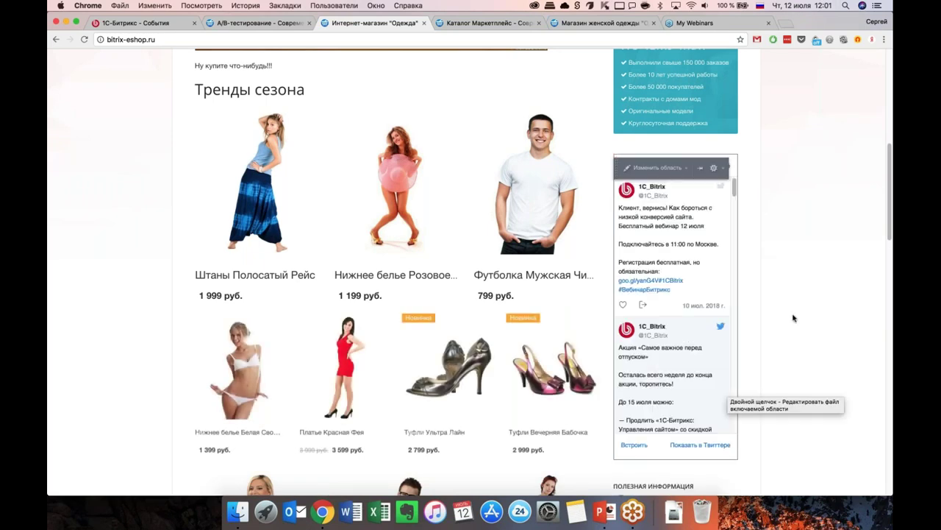
pyautogui.scroll(-2, 792, 330)
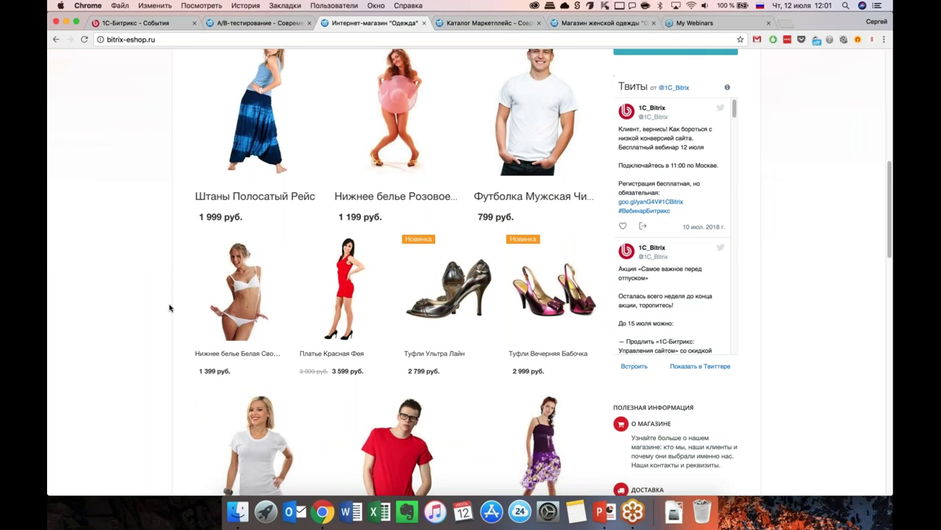
pyautogui.moveTo(193, 317)
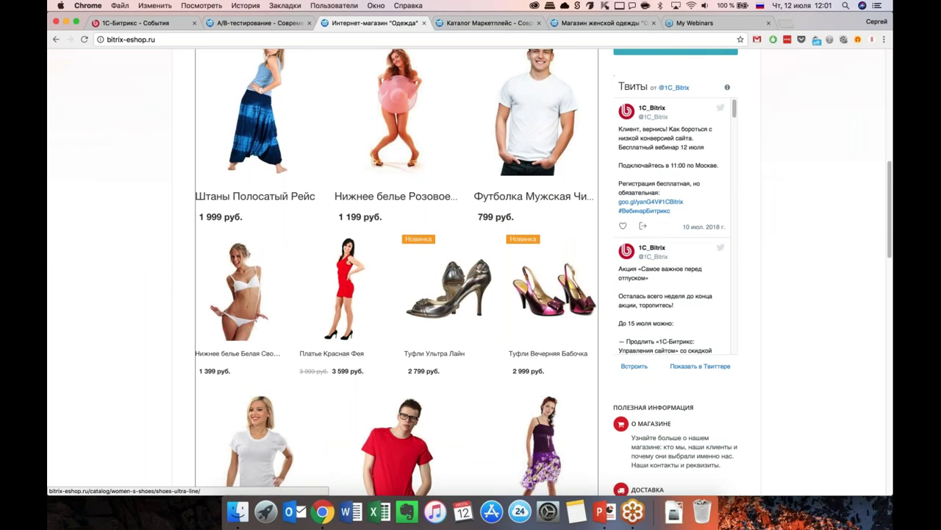
pyautogui.moveTo(537, 329)
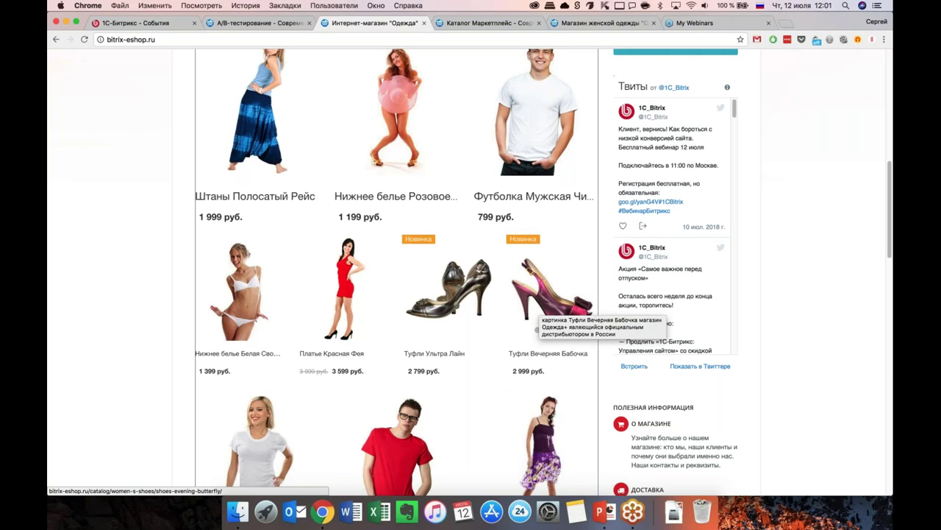
pyautogui.moveTo(433, 304)
pyautogui.moveTo(519, 309)
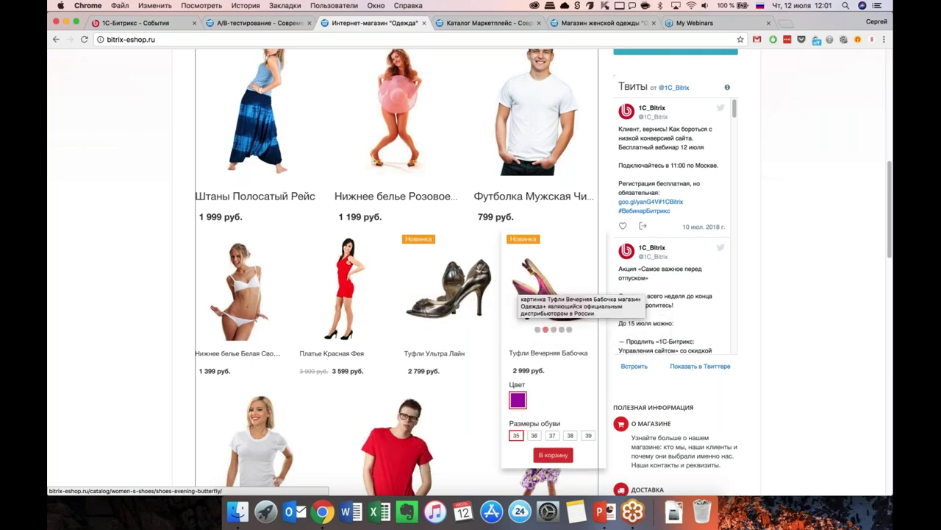
pyautogui.scroll(1, 515, 313)
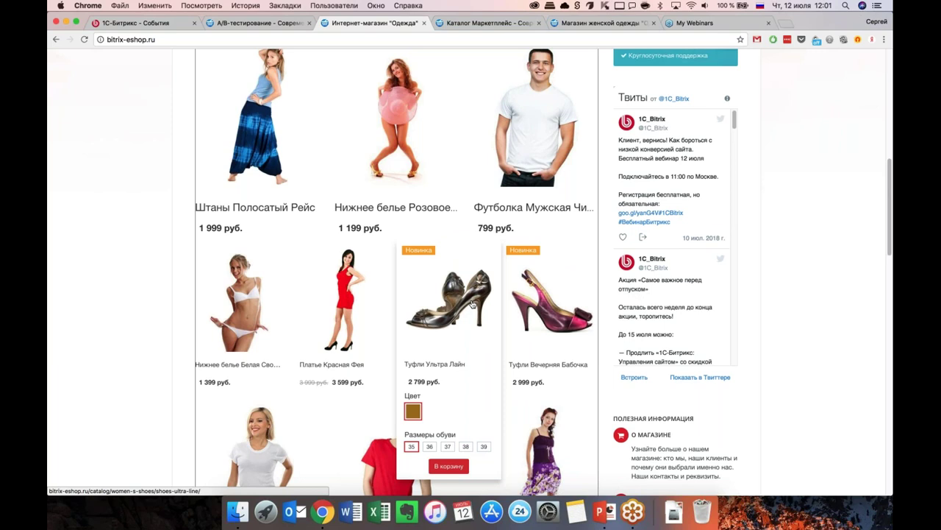
pyautogui.moveTo(484, 324)
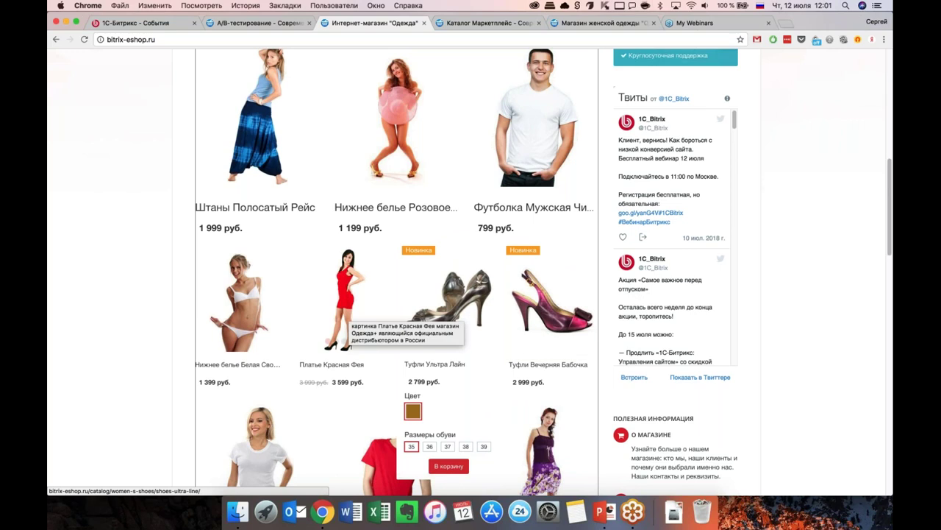
pyautogui.scroll(1, 471, 272)
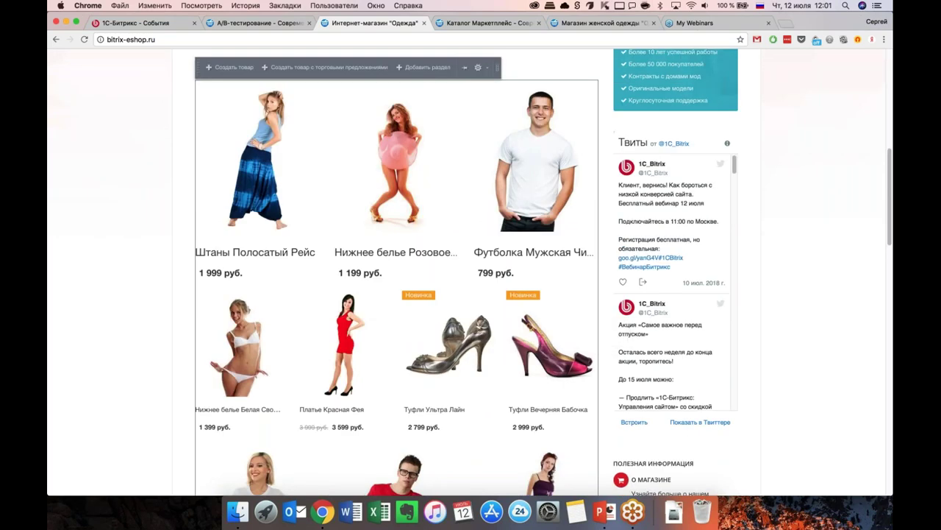
pyautogui.moveTo(448, 346)
pyautogui.scroll(1, 478, 351)
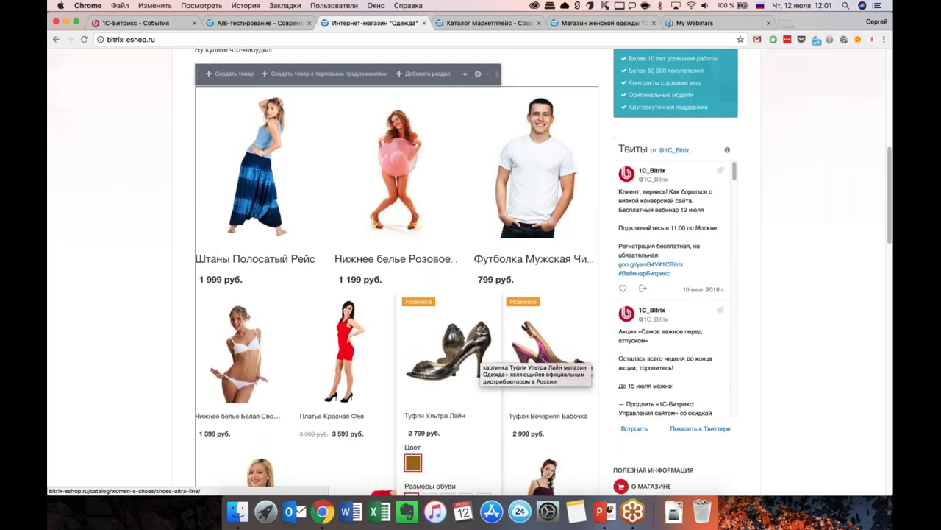
pyautogui.scroll(1, 478, 353)
pyautogui.scroll(-2, 478, 353)
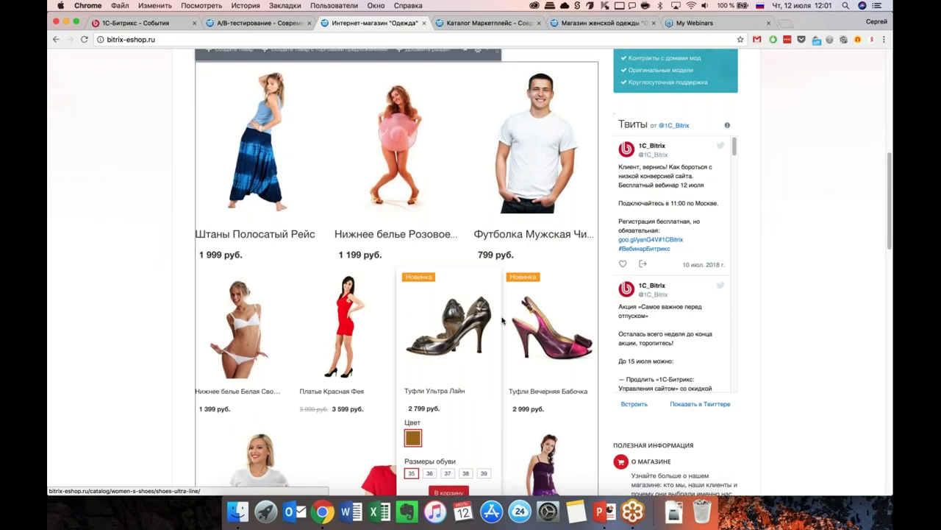
pyautogui.scroll(1, 503, 320)
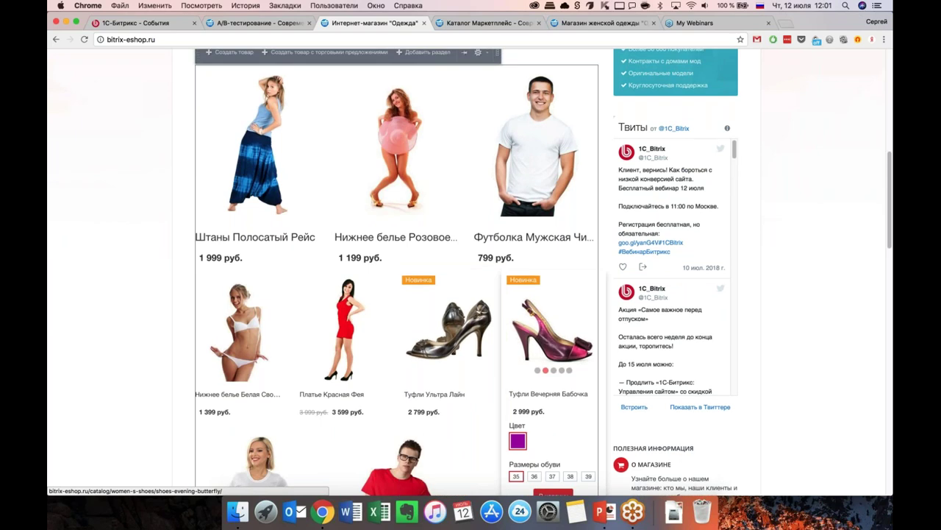
# Step: Turn off edit mode for the home page
pyautogui.scroll(1, 503, 321)
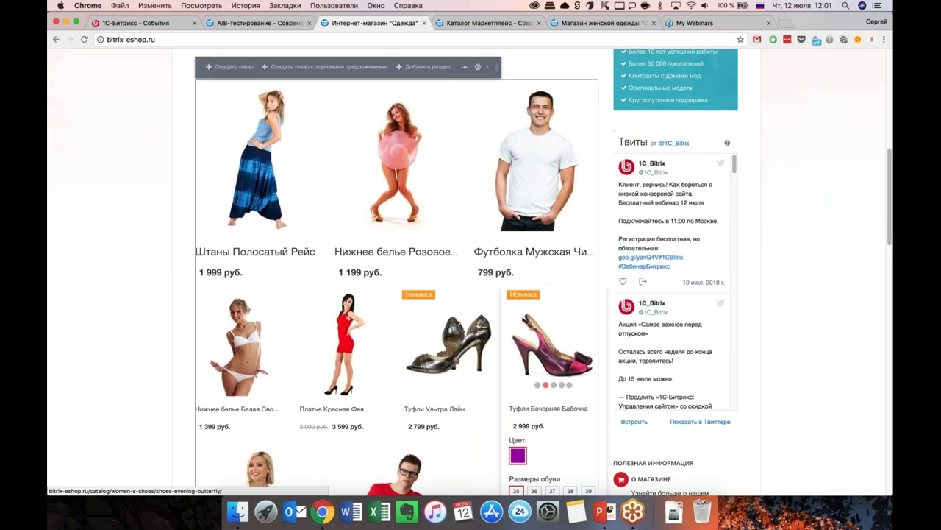
pyautogui.scroll(-2, 503, 320)
pyautogui.scroll(-3, 503, 321)
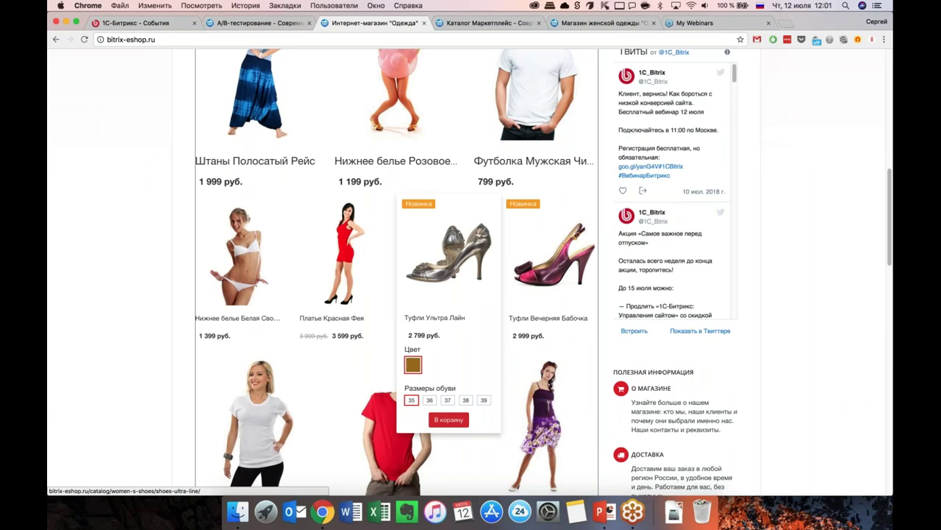
pyautogui.scroll(15, 803, 282)
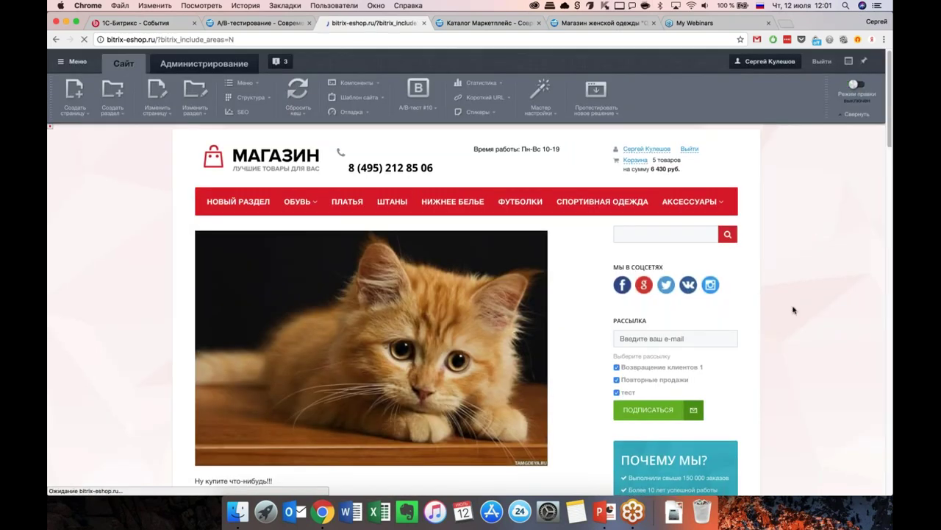
# Step: Examine the four-product recommendation row in "Тренды сезона" as shoppers see it, including the "Туфли Вечерняя Бабочка" card
pyautogui.scroll(-5, 809, 319)
pyautogui.scroll(-2, 809, 320)
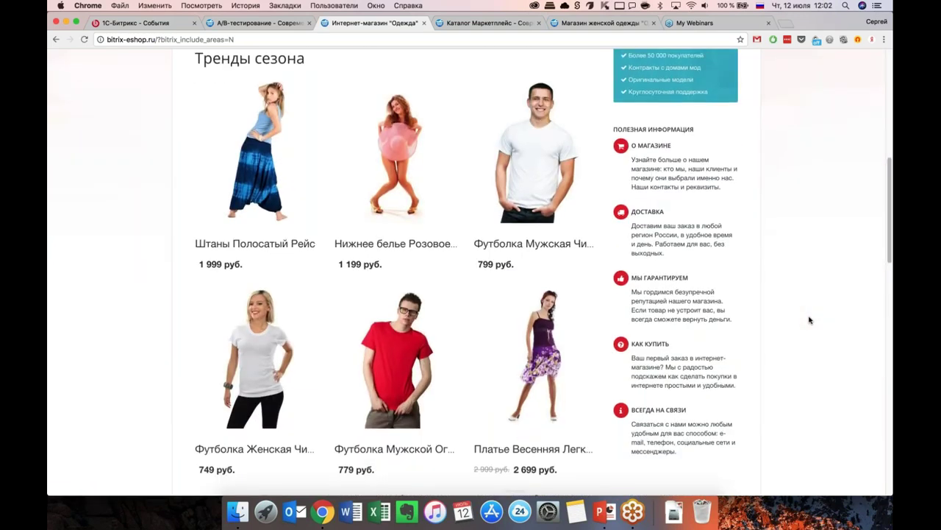
pyautogui.scroll(-1, 809, 319)
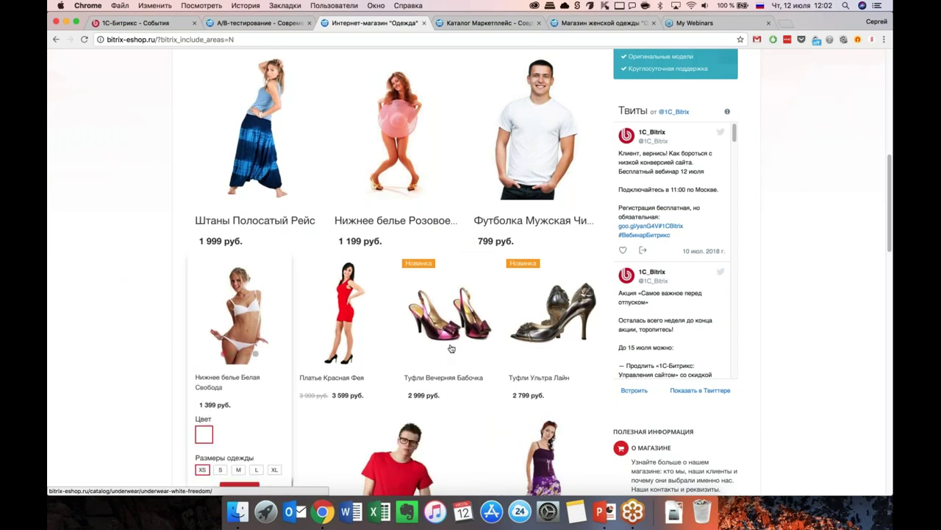
pyautogui.moveTo(451, 349)
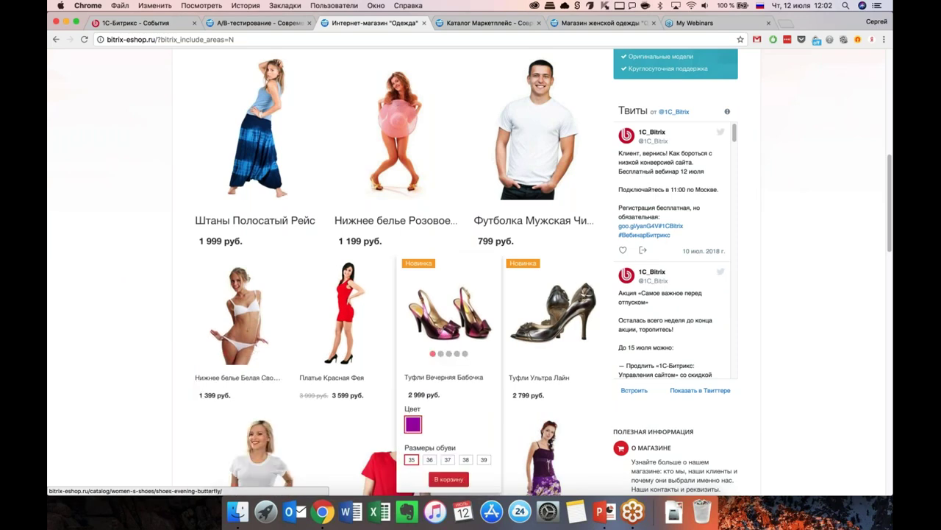
pyautogui.scroll(1, 514, 324)
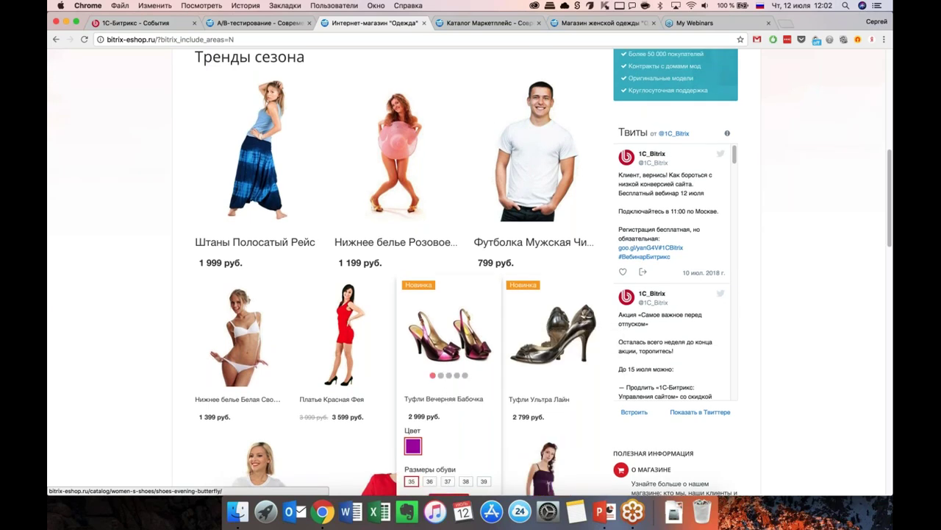
pyautogui.moveTo(571, 312)
pyautogui.scroll(2, 376, 327)
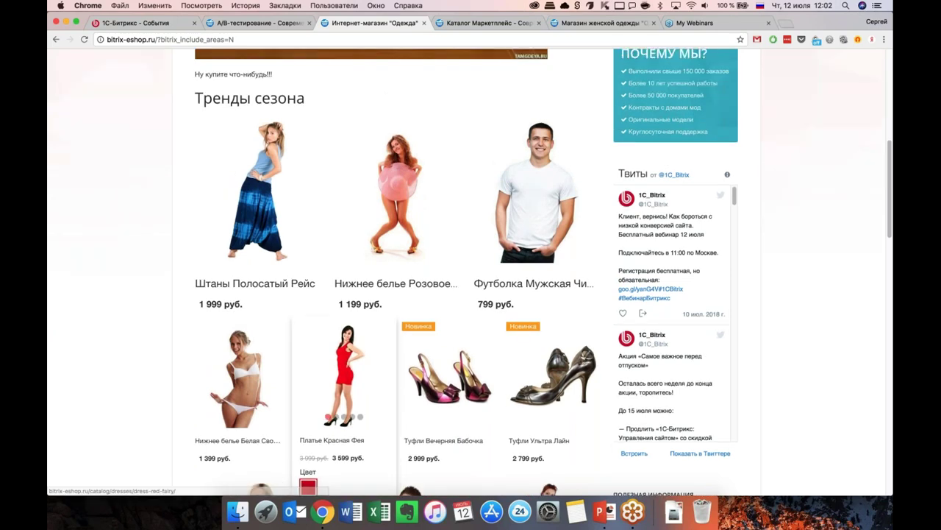
pyautogui.scroll(5, 344, 382)
pyautogui.scroll(-8, 344, 383)
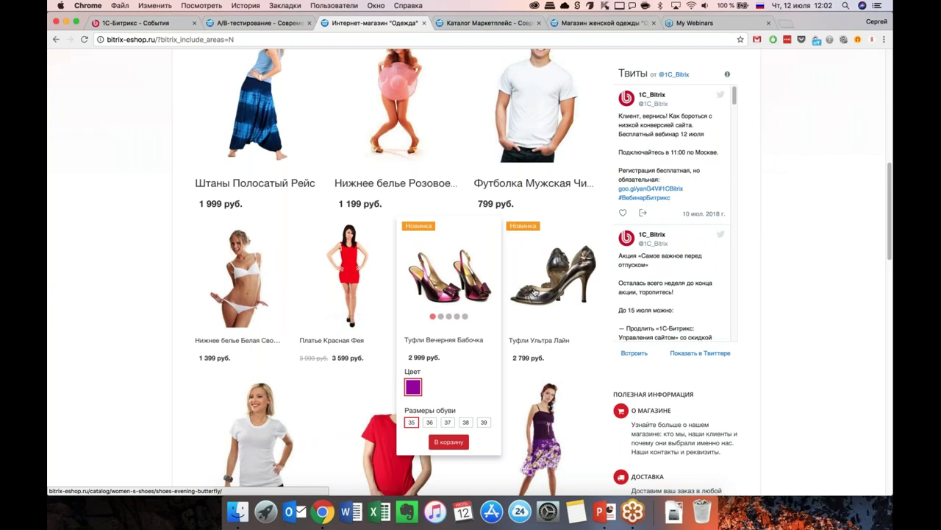
pyautogui.scroll(4, 549, 292)
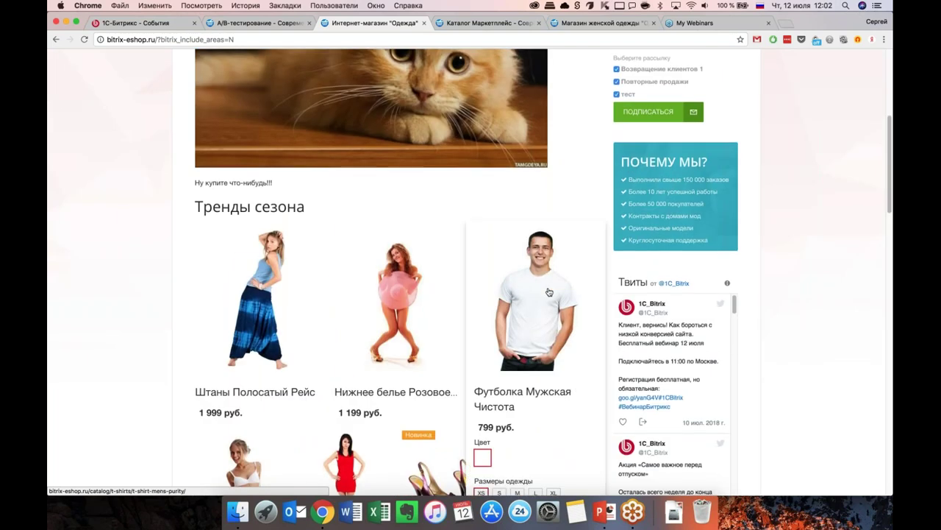
pyautogui.scroll(6, 549, 292)
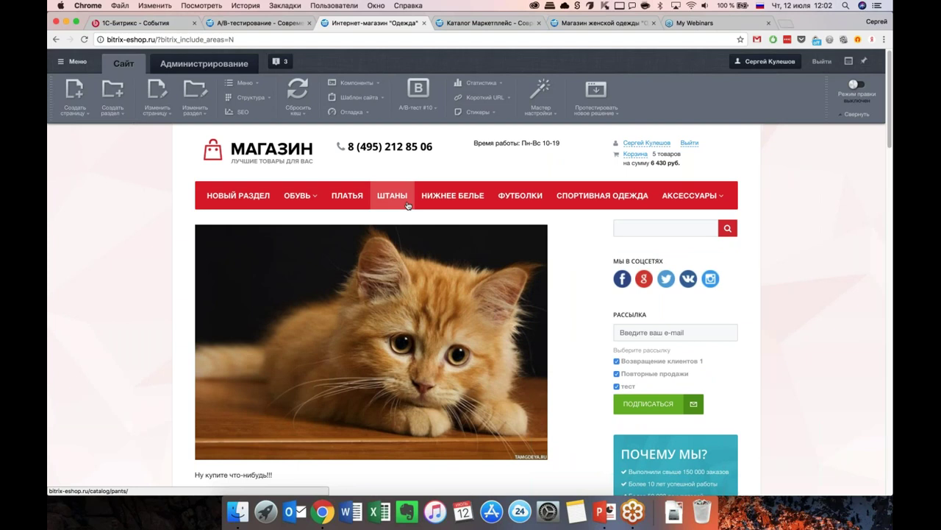
# Step: Visit the "Нижнее белье" catalog section, switch to "Штаны", and look through the products listed there
pyautogui.click(475, 199)
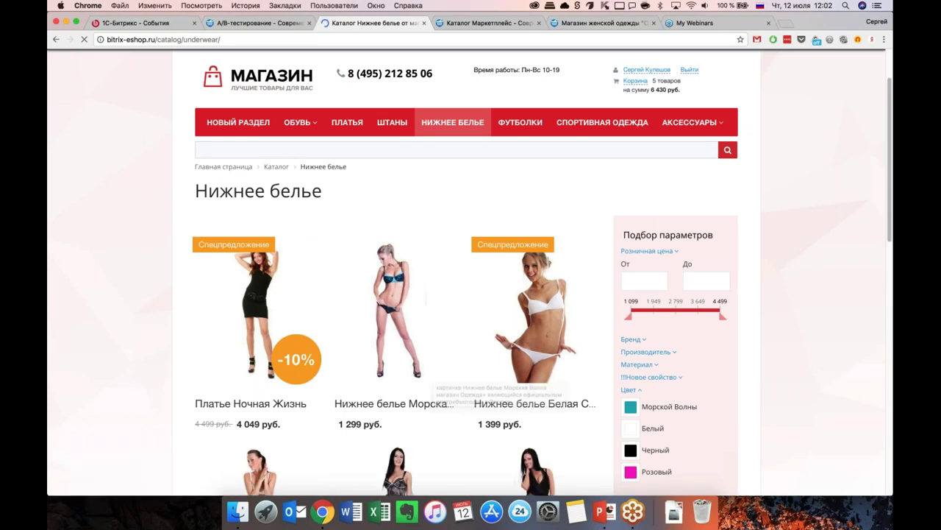
pyautogui.click(392, 122)
pyautogui.scroll(-3, 396, 191)
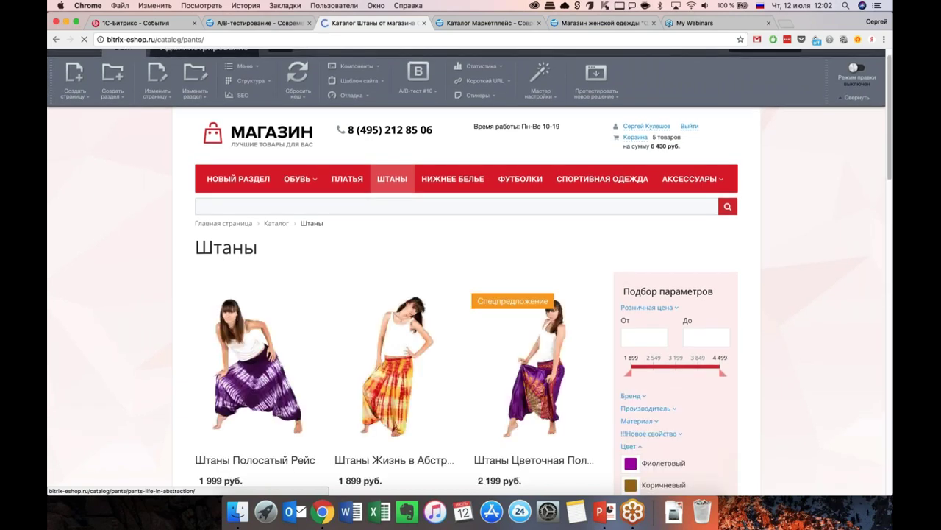
pyautogui.scroll(-4, 407, 378)
pyautogui.scroll(1, 449, 324)
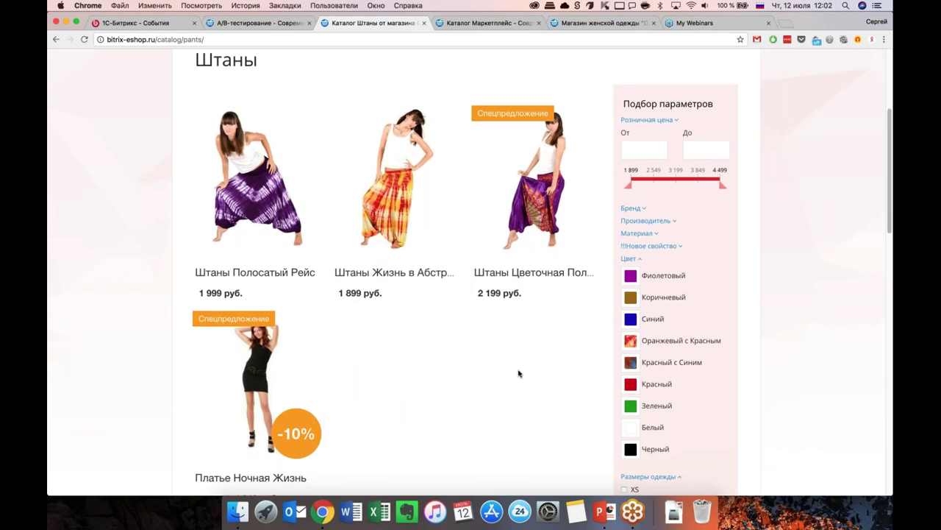
pyautogui.scroll(2, 519, 374)
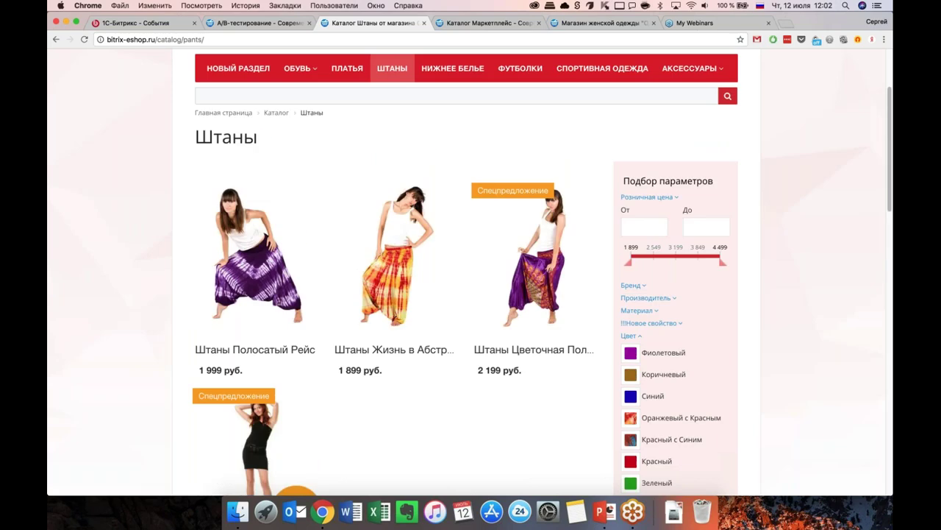
pyautogui.scroll(1, 518, 331)
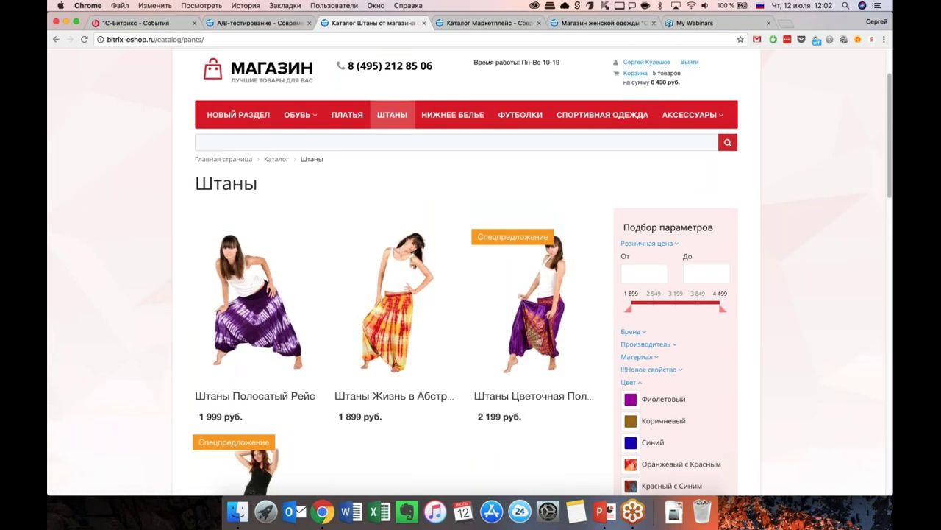
pyautogui.scroll(-1, 465, 272)
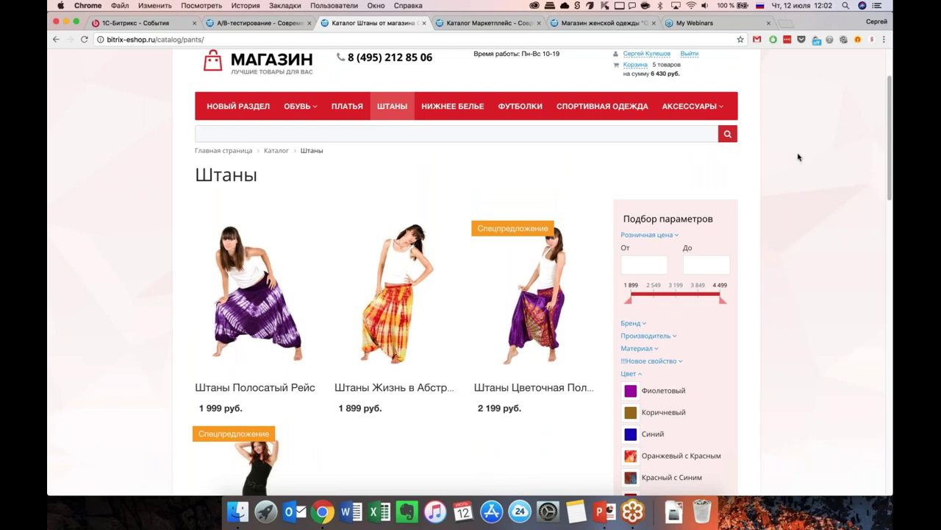
# Step: Switch from the "Штаны" page to the site administration and open the order list in "Магазин"
pyautogui.scroll(2, 799, 157)
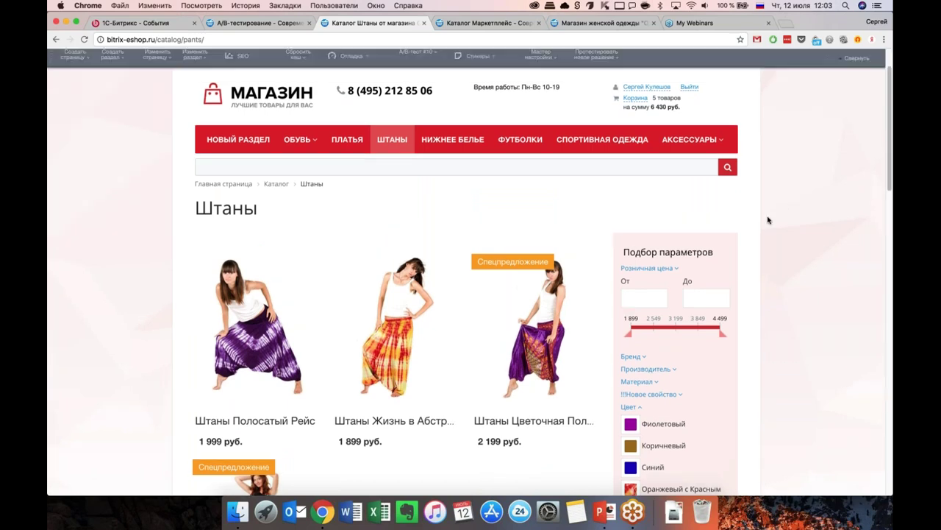
pyautogui.scroll(3, 769, 218)
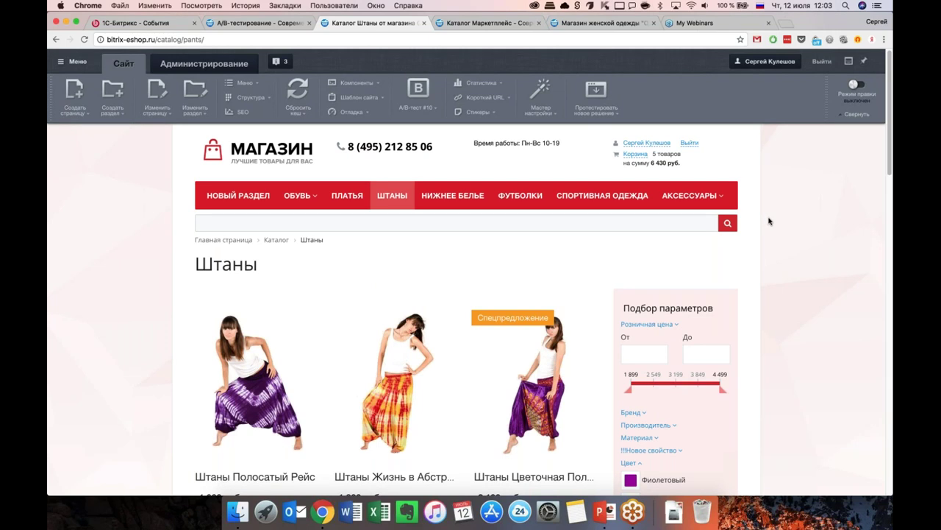
pyautogui.scroll(-1, 769, 221)
pyautogui.scroll(1, 769, 220)
pyautogui.moveTo(298, 196)
pyautogui.click(204, 63)
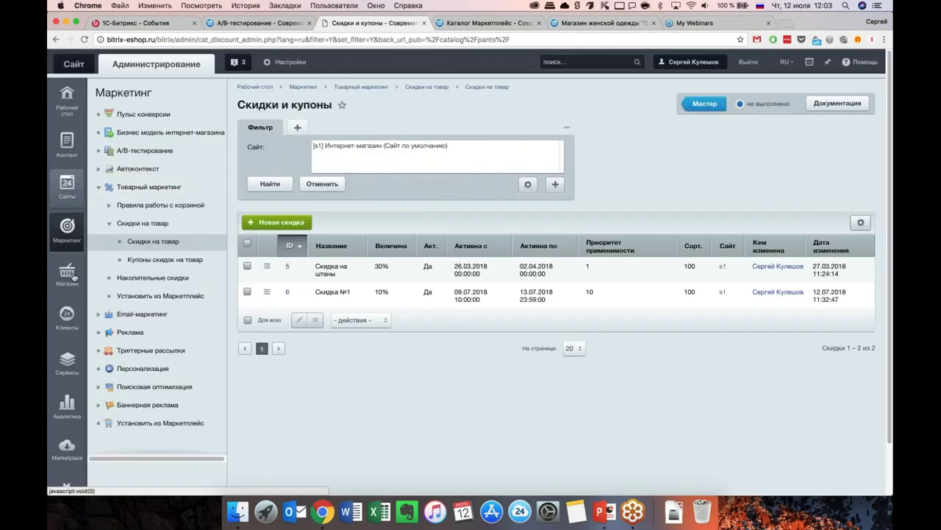
pyautogui.click(67, 273)
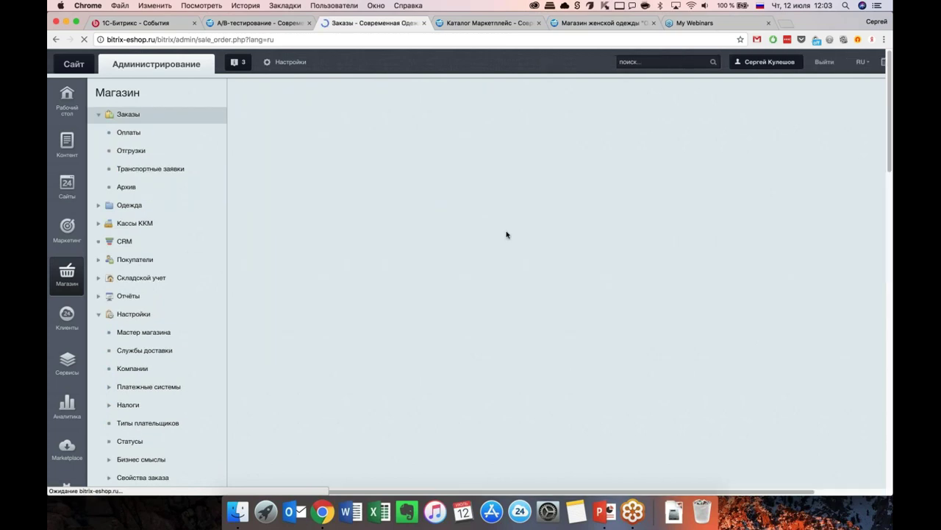
# Step: Examine the "Продажи с персонализацией" summary above the order list, including its widget and personalization status
pyautogui.scroll(-2, 541, 307)
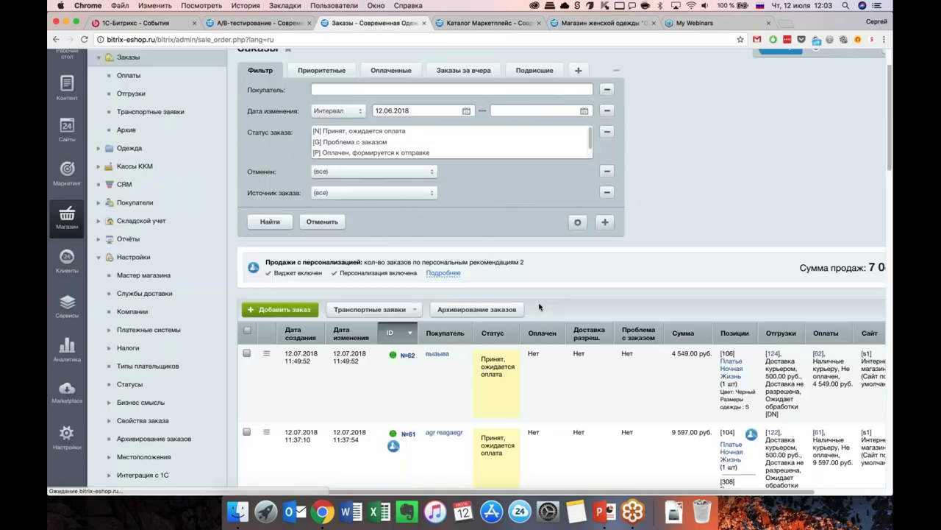
pyautogui.moveTo(290, 272); pyautogui.dragTo(412, 273)
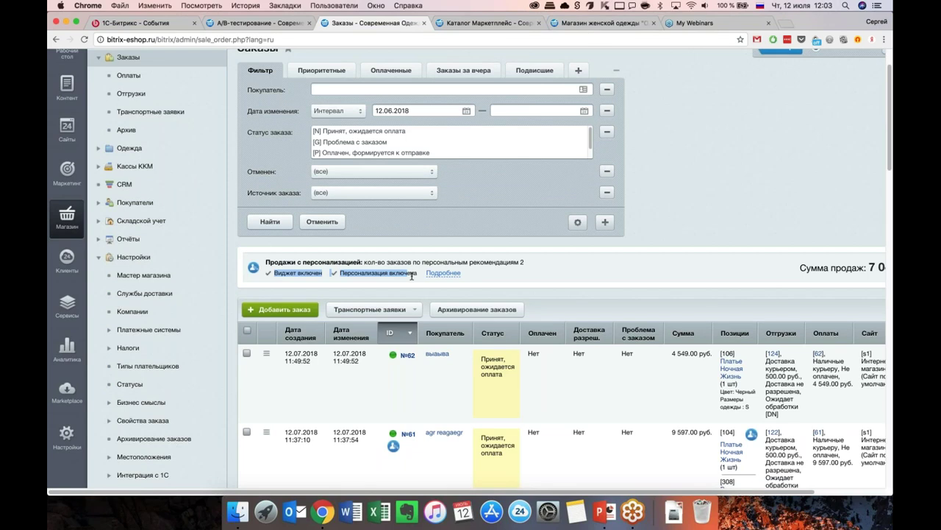
pyautogui.click(410, 275)
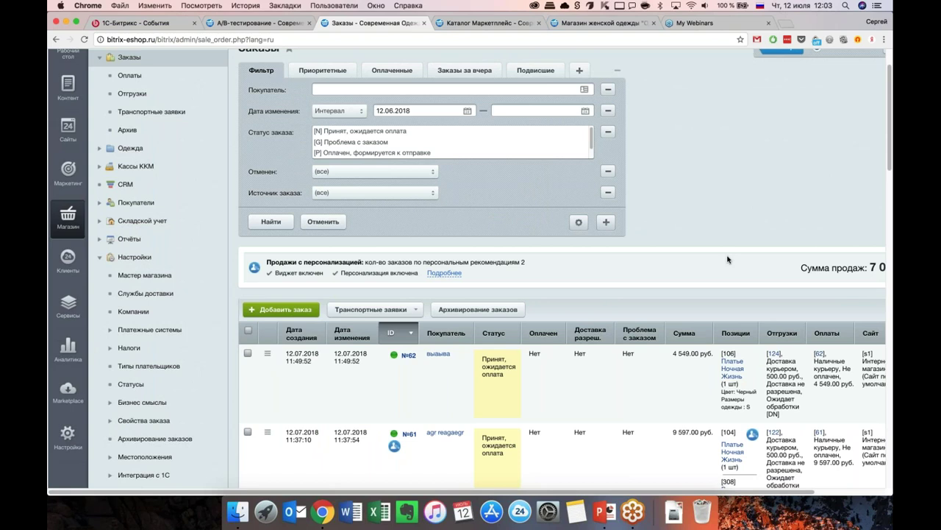
# Step: Look through the order list and its "Позиции" column for orders and products marked with the personalization icon
pyautogui.scroll(-5, 727, 259)
pyautogui.scroll(-1, 728, 258)
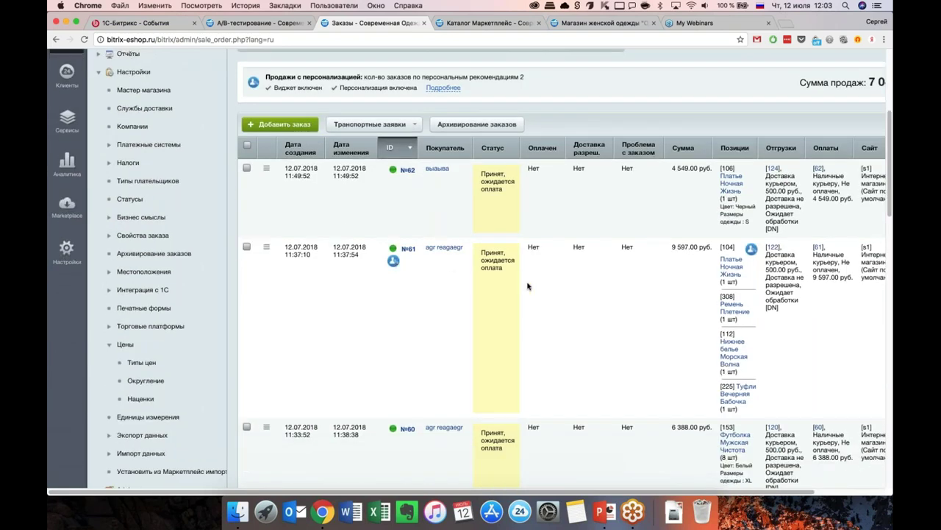
pyautogui.hscroll(1, 528, 286)
pyautogui.hscroll(1, 527, 286)
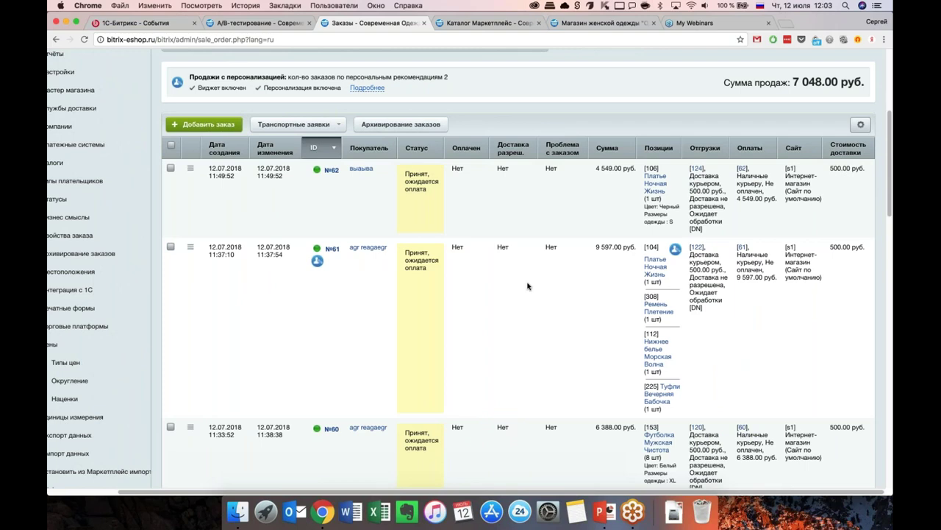
pyautogui.hscroll(1, 527, 286)
pyautogui.scroll(-3, 661, 284)
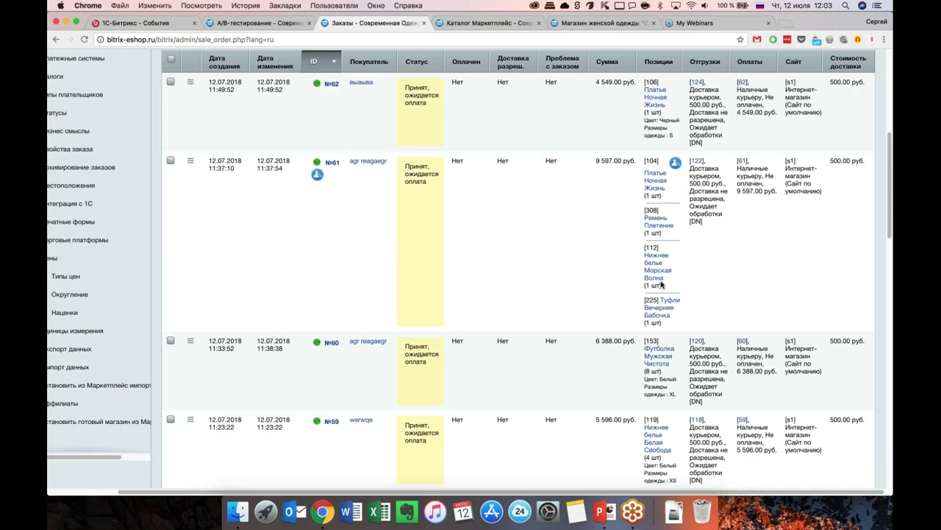
pyautogui.scroll(-7, 661, 284)
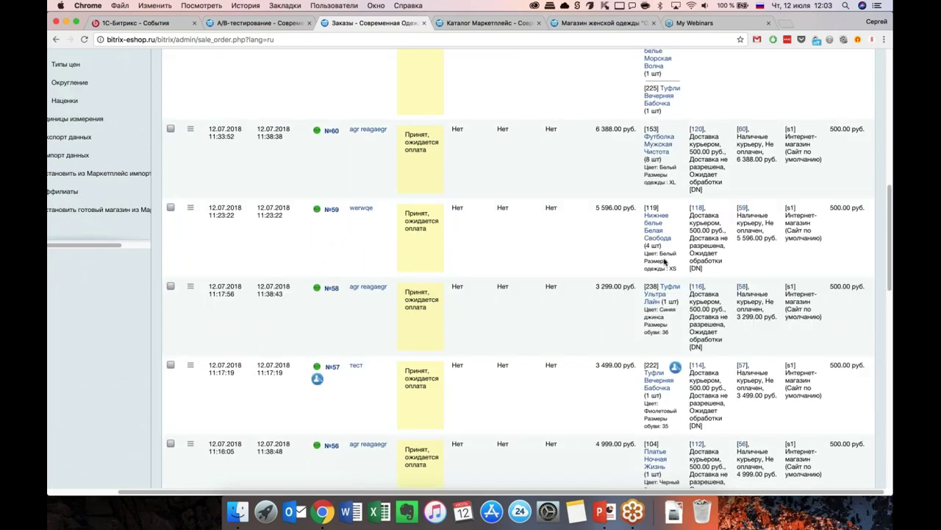
pyautogui.scroll(-4, 664, 262)
pyautogui.scroll(-1, 650, 288)
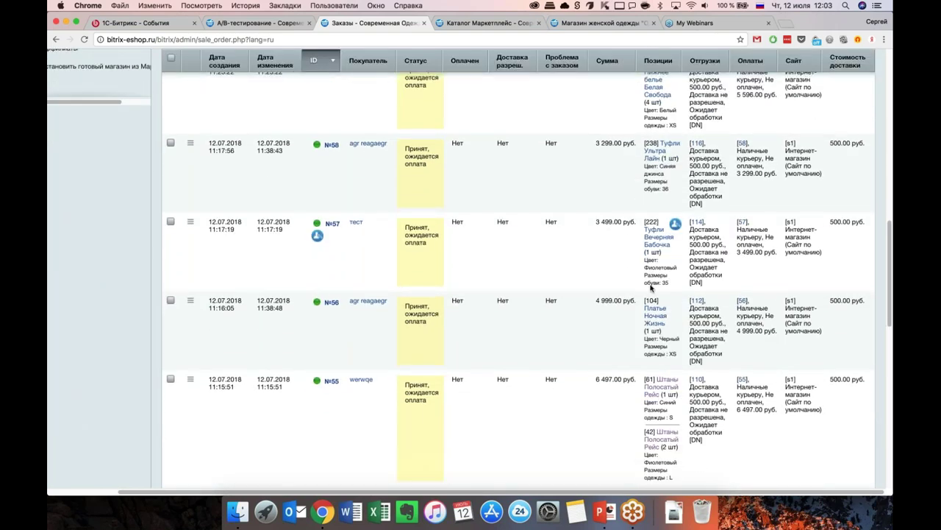
pyautogui.scroll(-1, 651, 289)
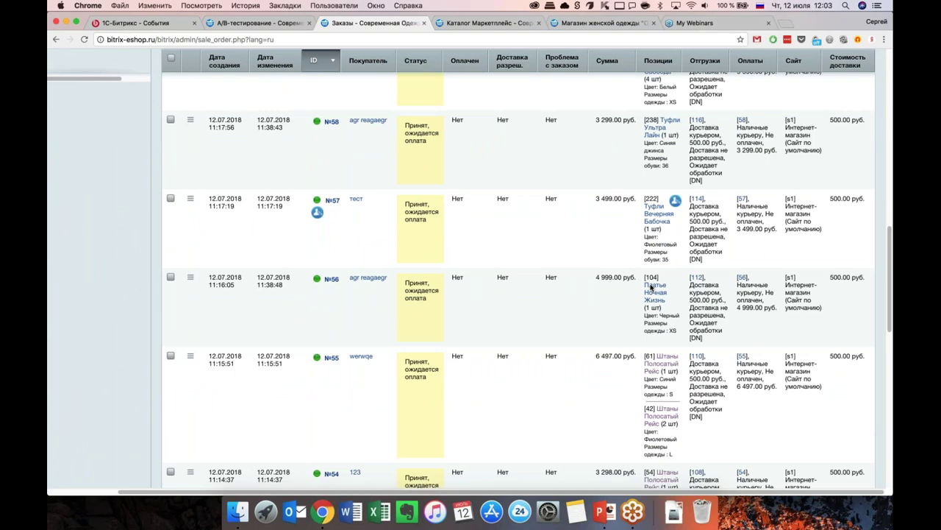
pyautogui.scroll(-4, 651, 287)
pyautogui.scroll(2, 651, 287)
pyautogui.scroll(-2, 651, 287)
pyautogui.scroll(2, 664, 171)
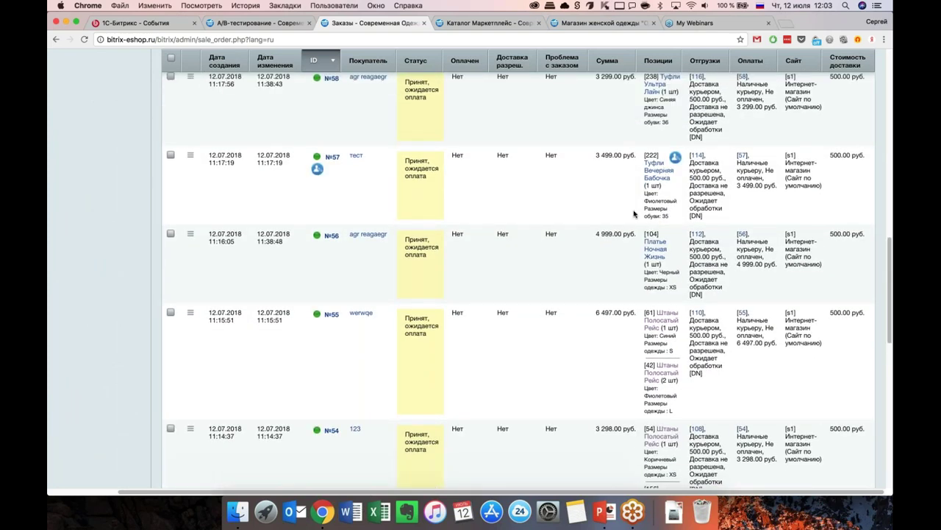
pyautogui.scroll(-12, 649, 263)
pyautogui.scroll(-10, 649, 263)
pyautogui.scroll(20, 650, 263)
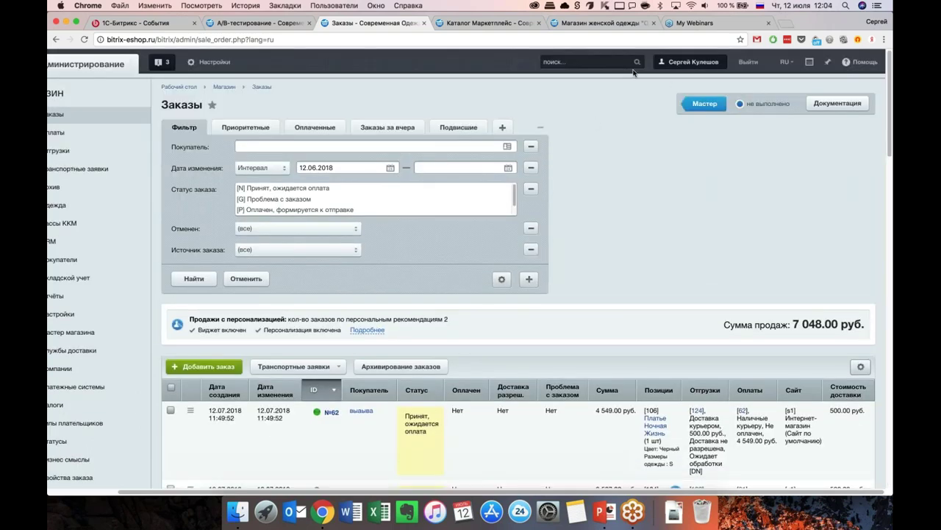
pyautogui.hscroll(-3, 609, 205)
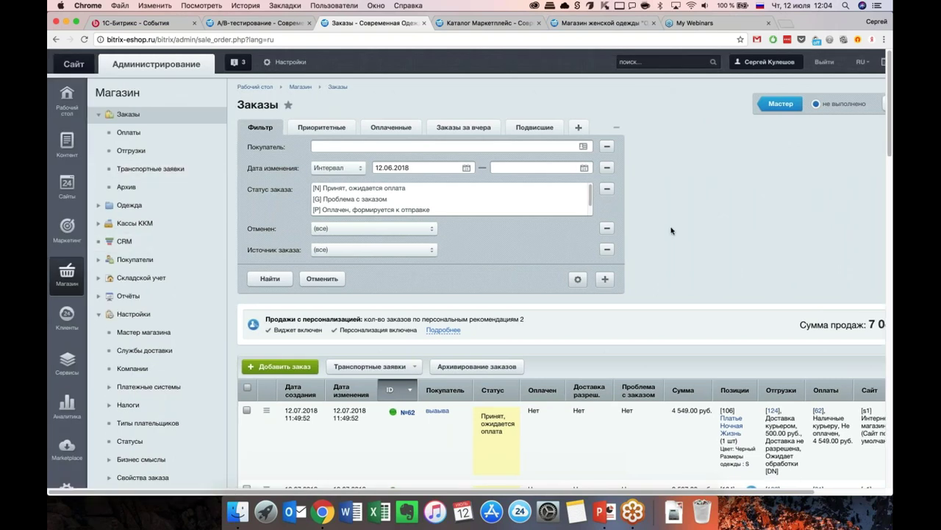
pyautogui.scroll(-1, 544, 254)
pyautogui.scroll(1, 603, 242)
pyautogui.scroll(-1, 671, 231)
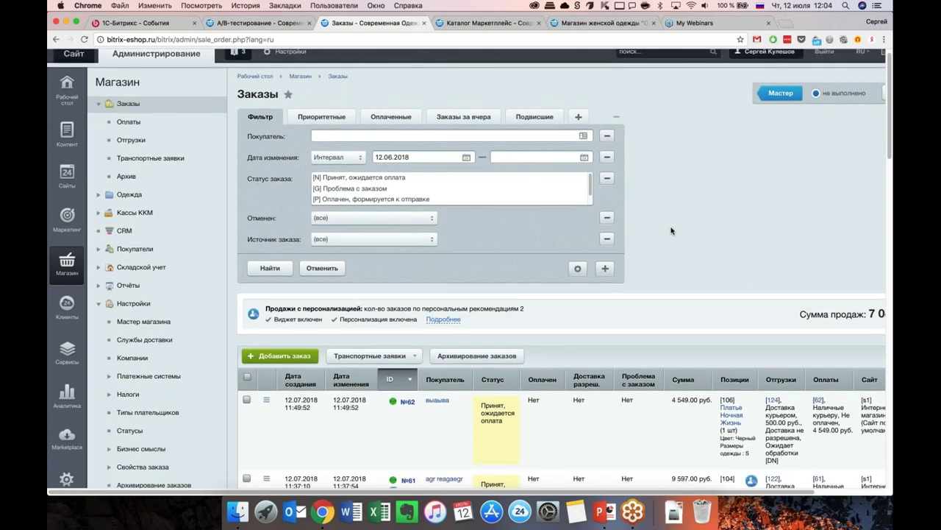
pyautogui.scroll(1, 671, 231)
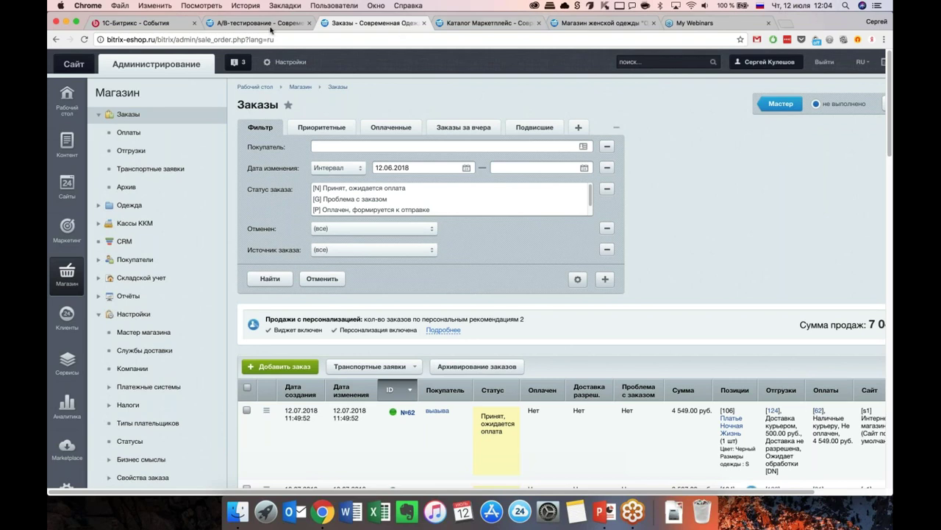
# Step: Close the "Каталог Маркетплейс" page and look over the store's home page
pyautogui.click(286, 24)
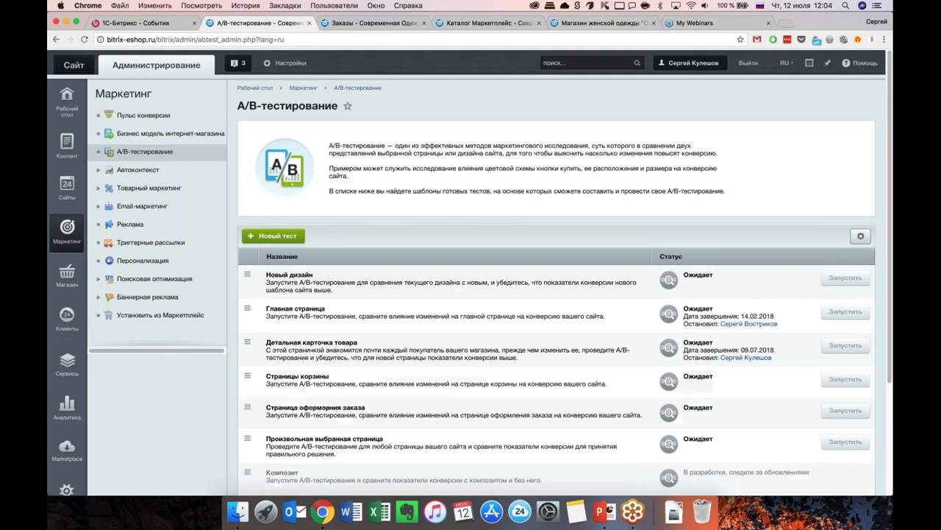
pyautogui.click(373, 24)
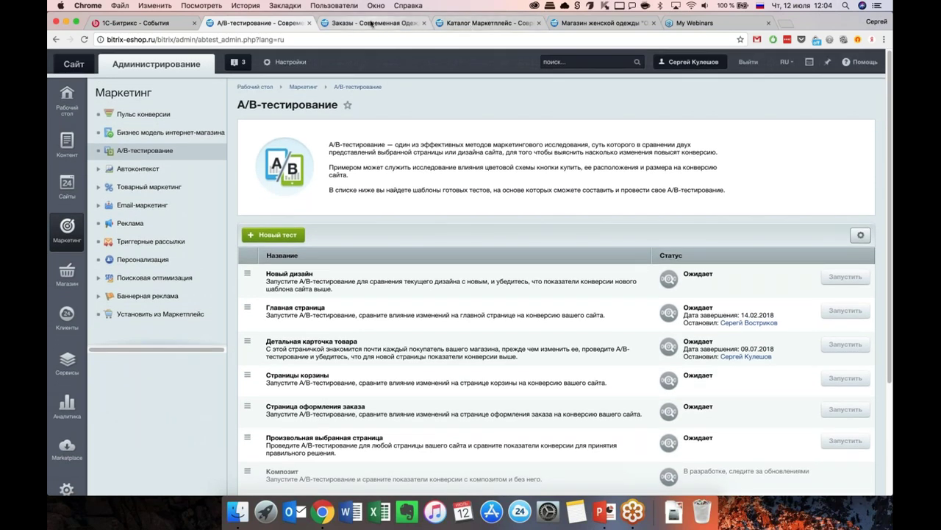
pyautogui.click(483, 23)
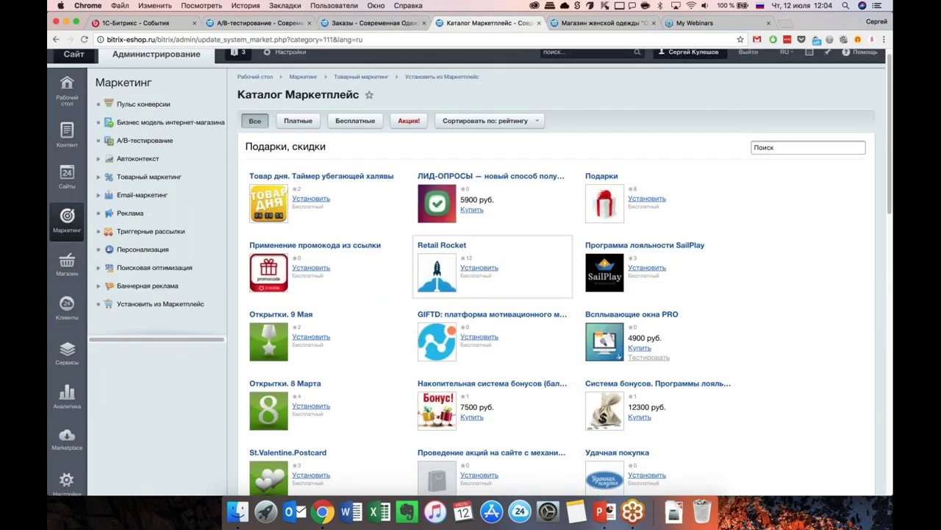
pyautogui.click(539, 22)
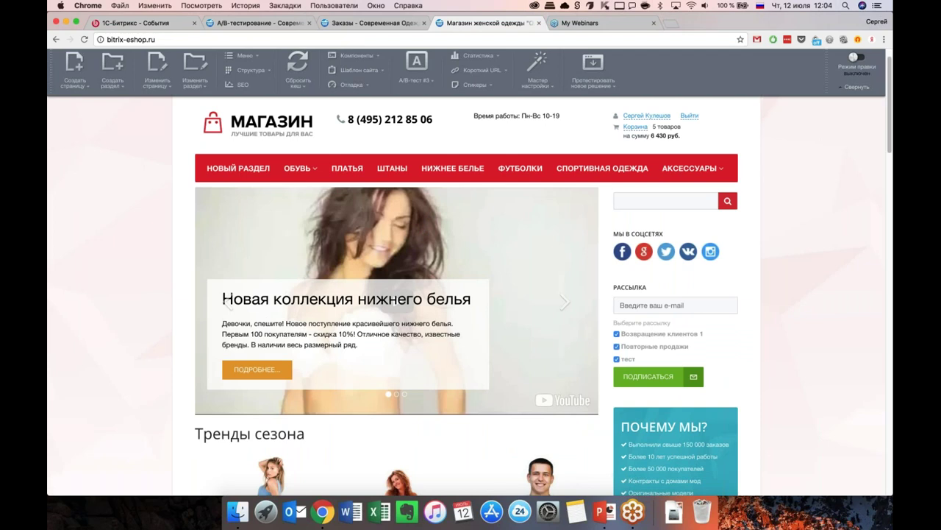
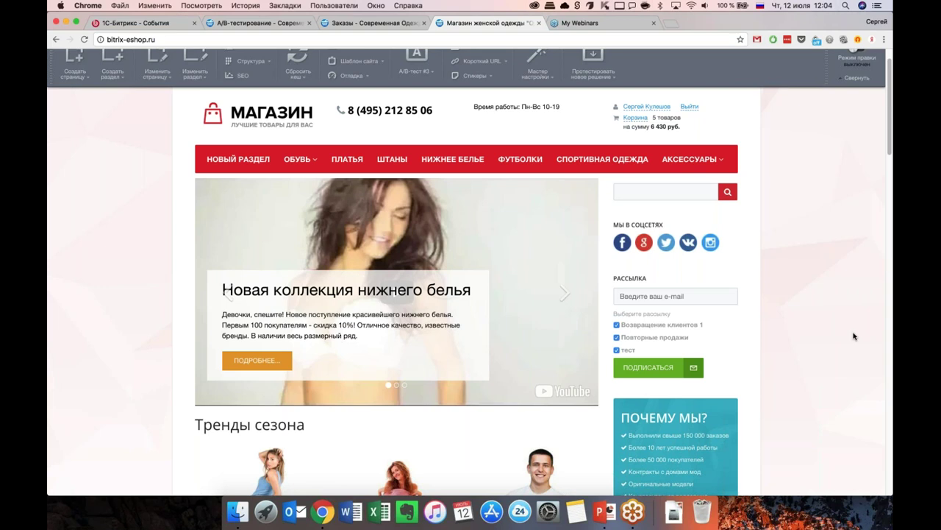
pyautogui.scroll(-3, 798, 379)
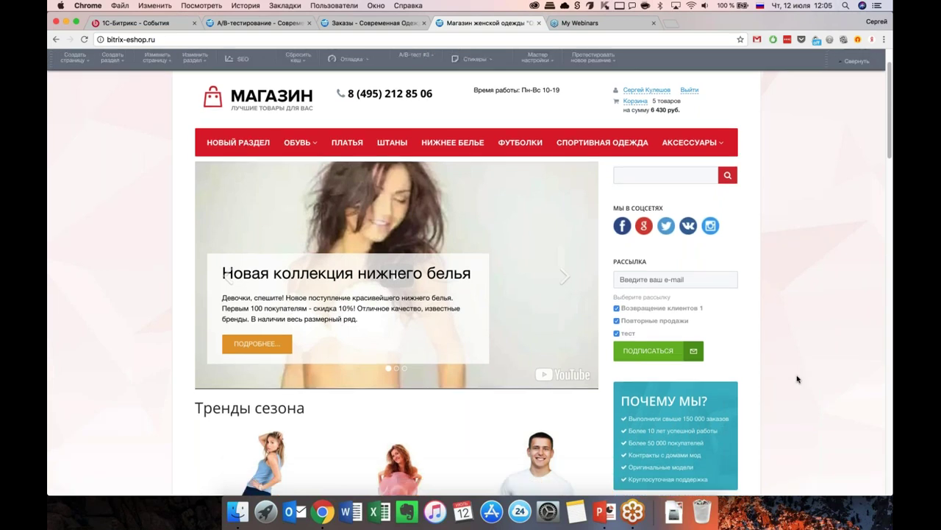
pyautogui.scroll(1, 798, 379)
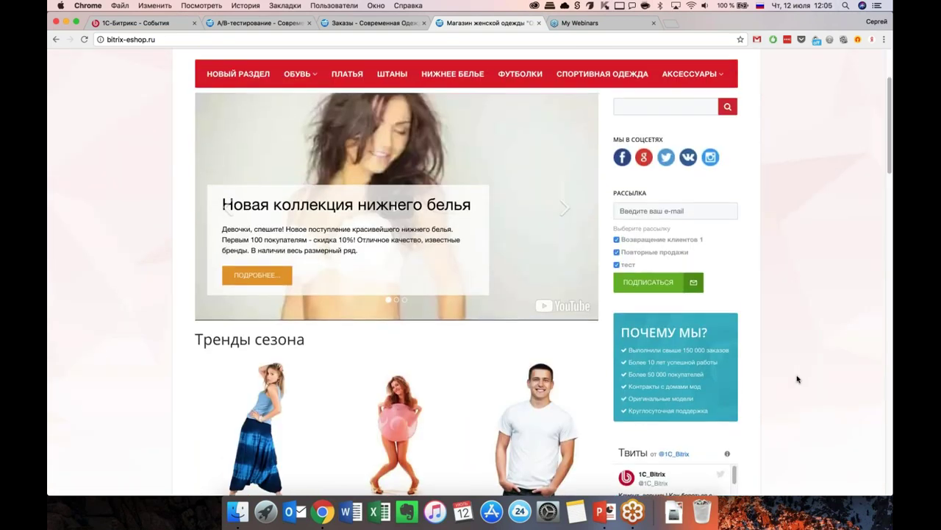
pyautogui.scroll(2, 798, 379)
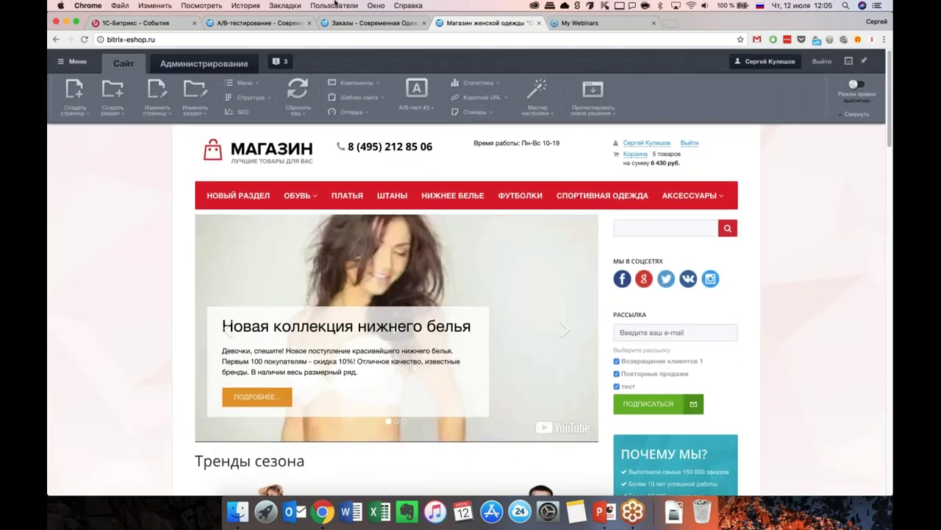
# Step: Switch to the administration's "Маркетинг" section and open the "Старт" page of "Email-маркетинг"
pyautogui.press('super+2')
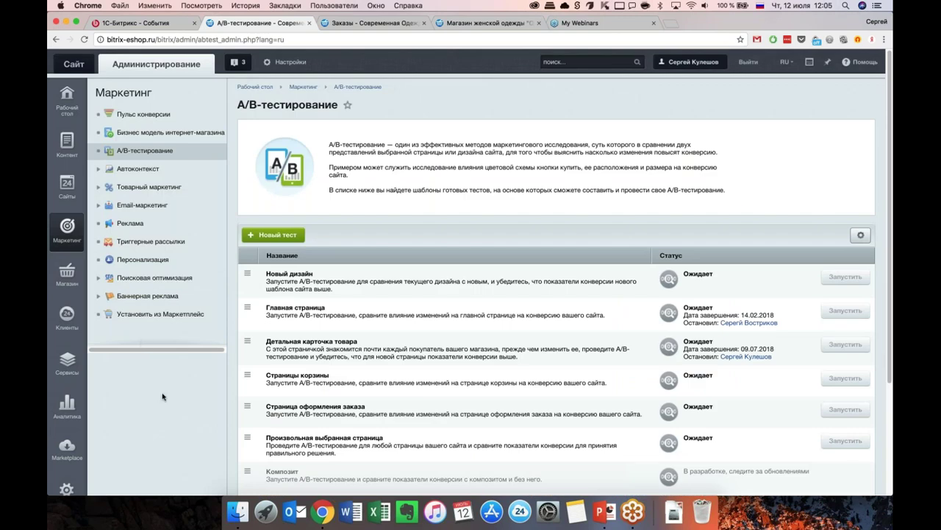
pyautogui.scroll(-1, 257, 349)
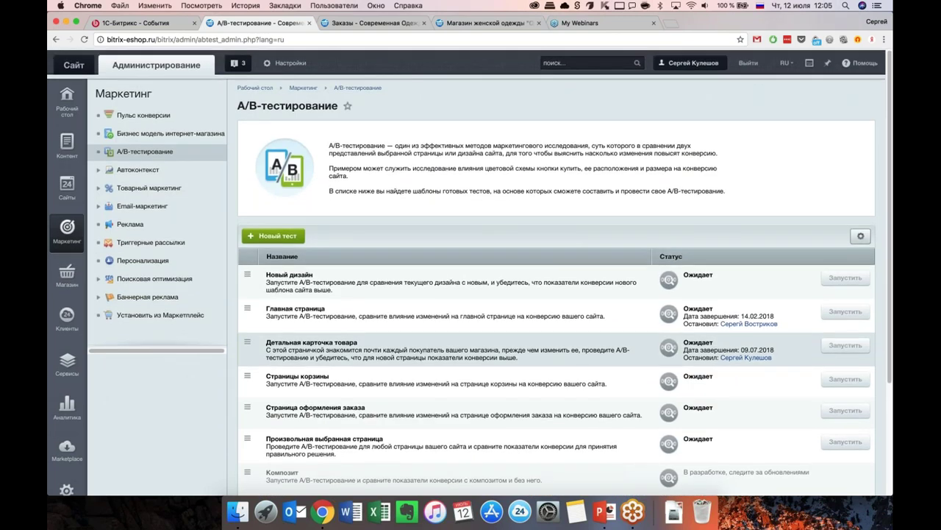
pyautogui.click(142, 202)
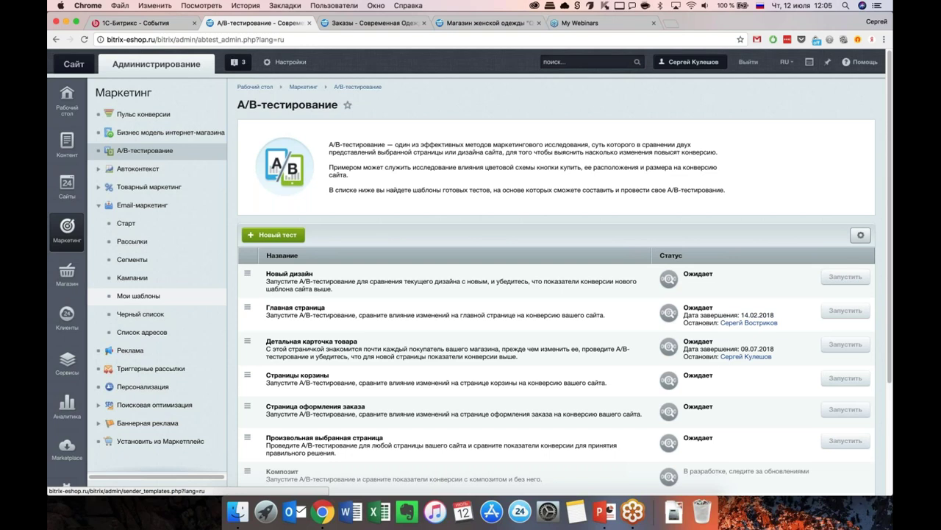
pyautogui.click(126, 223)
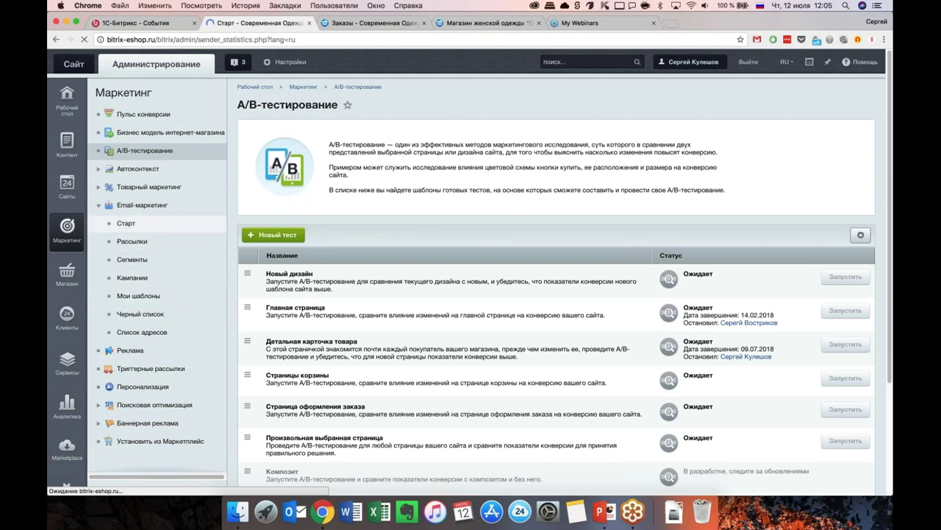
# Step: Examine the email marketing statistics on the "Старт" page, including the efficiency scale, recent issues and efficiency dynamics
pyautogui.scroll(-1, 399, 439)
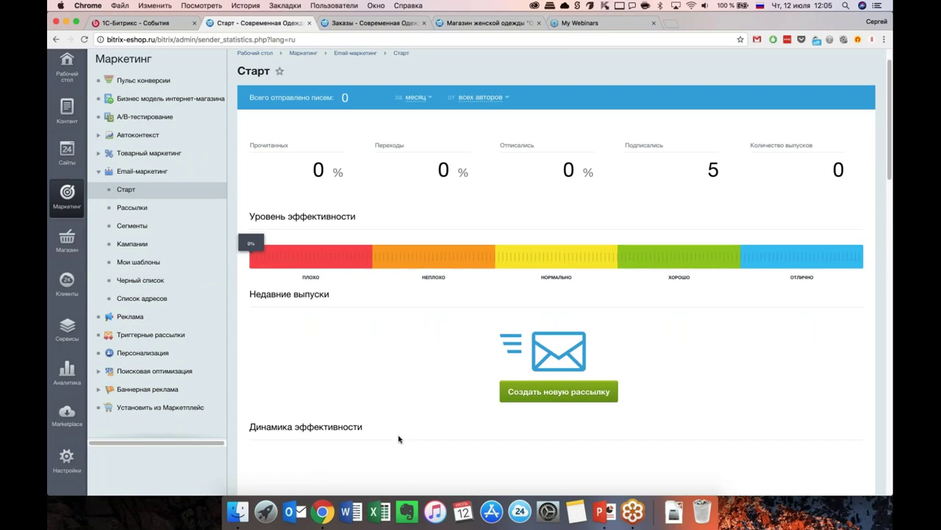
pyautogui.scroll(1, 398, 439)
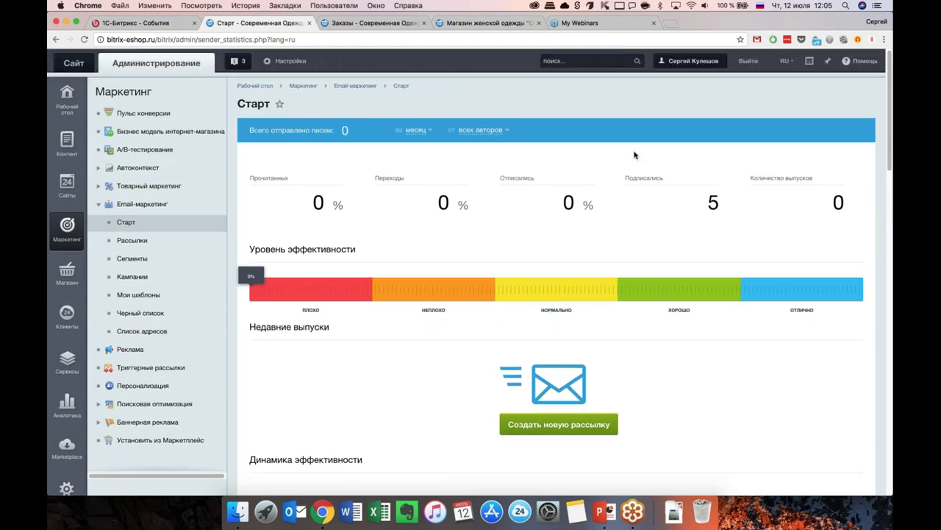
pyautogui.scroll(-1, 482, 348)
pyautogui.scroll(1, 481, 348)
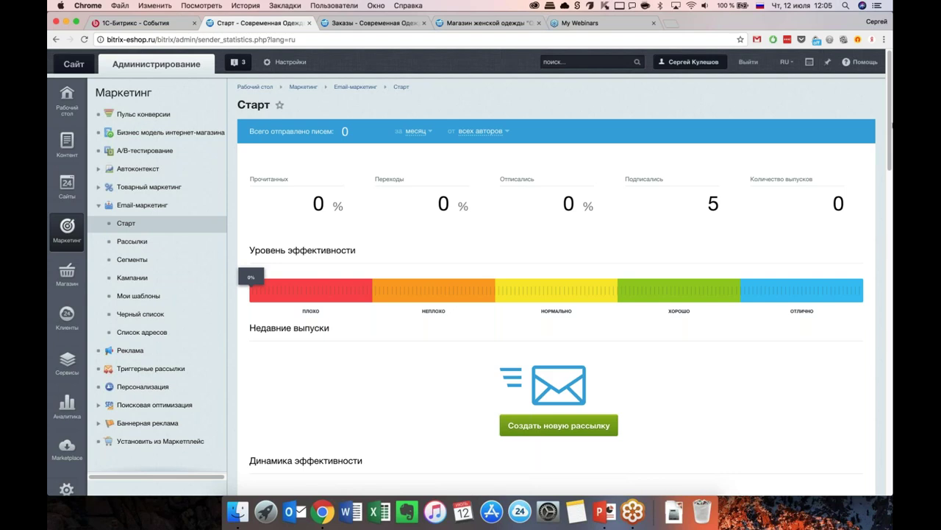
pyautogui.scroll(-2, 537, 293)
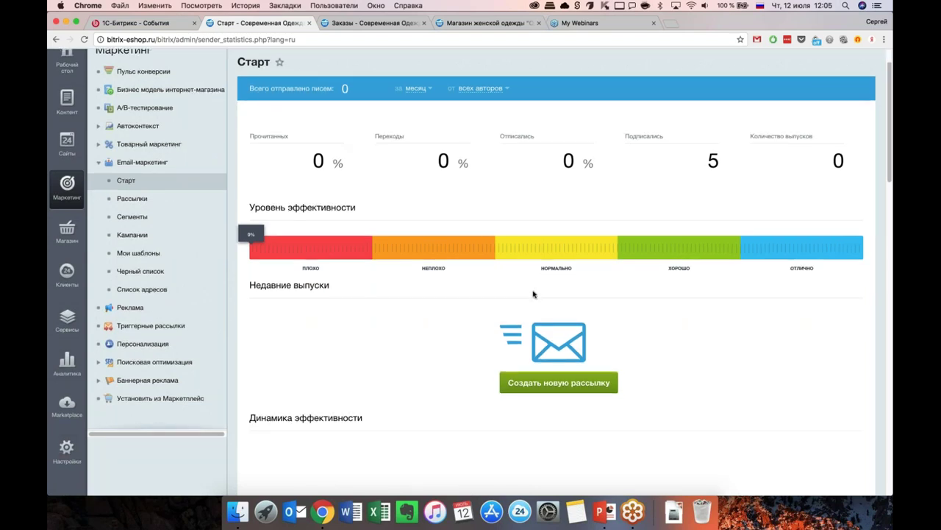
pyautogui.scroll(-5, 534, 293)
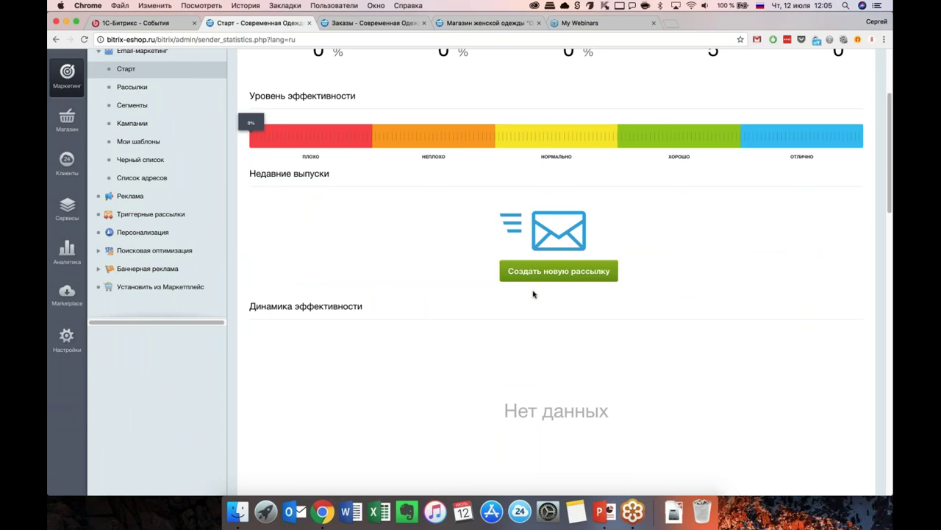
pyautogui.scroll(4, 534, 293)
pyautogui.scroll(1, 534, 294)
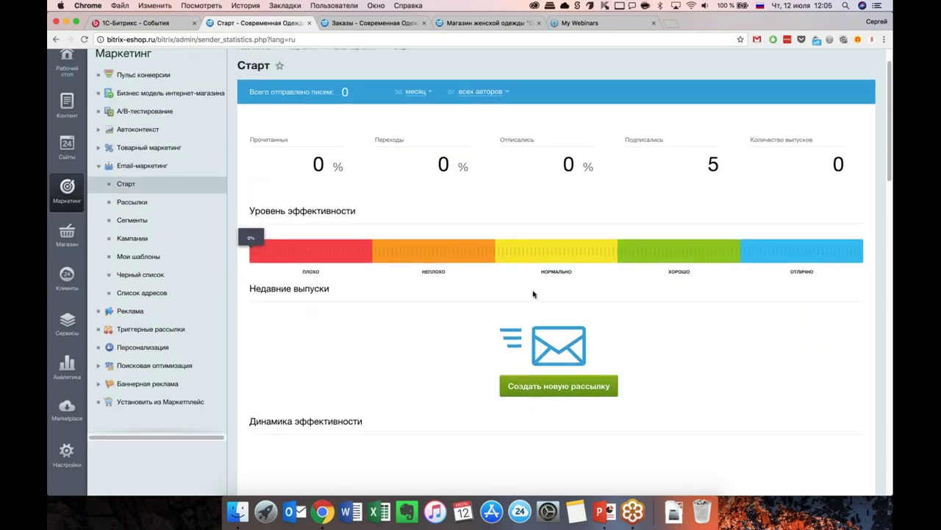
pyautogui.scroll(1, 534, 293)
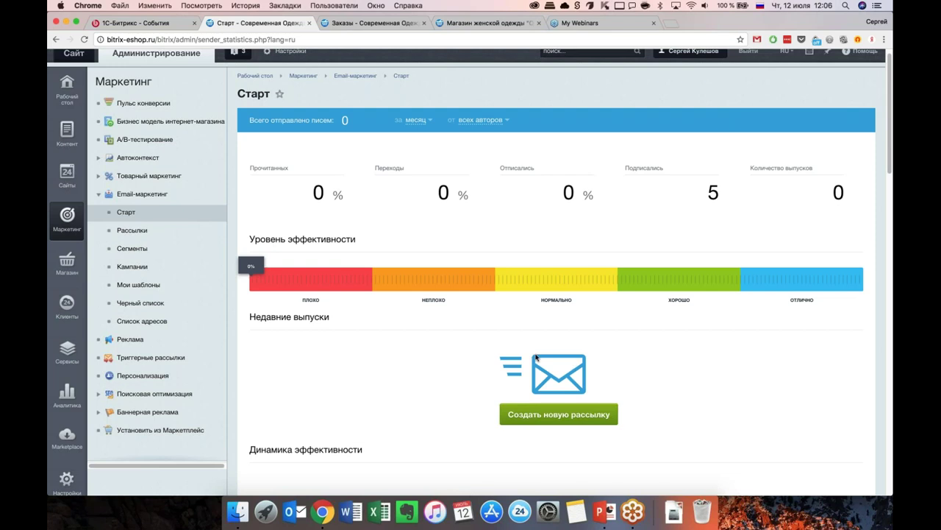
pyautogui.scroll(-1, 532, 353)
pyautogui.scroll(2, 532, 353)
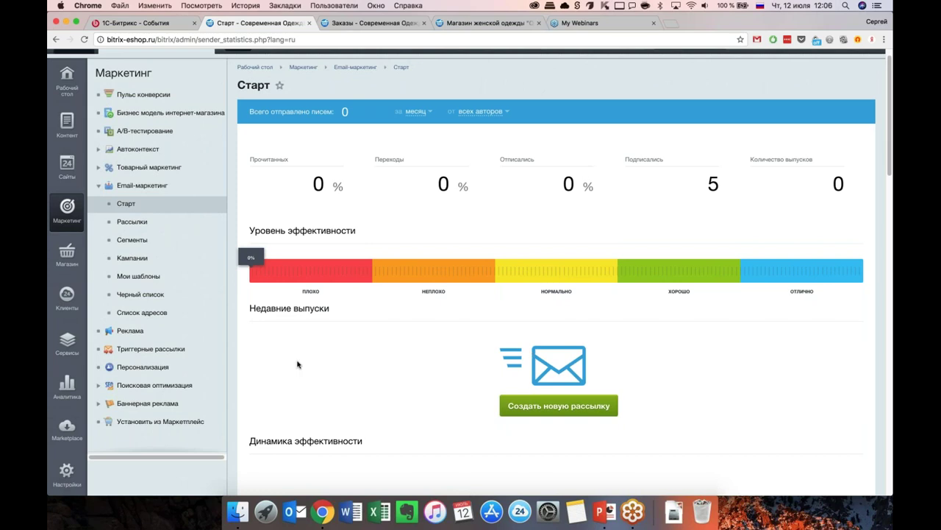
# Step: Hide the section menu and set the email statistics period to "год"
pyautogui.moveTo(228, 291); pyautogui.dragTo(206, 290)
pyautogui.click(228, 286)
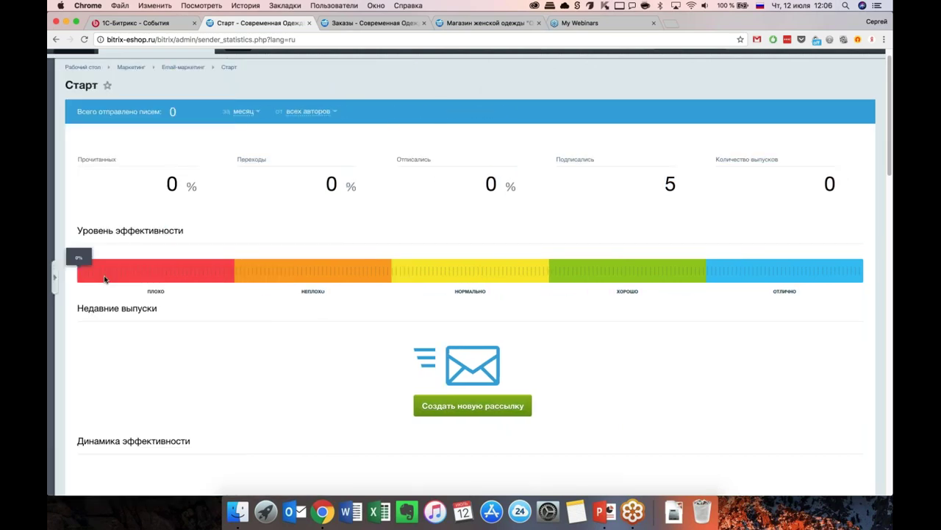
pyautogui.scroll(-1, 393, 328)
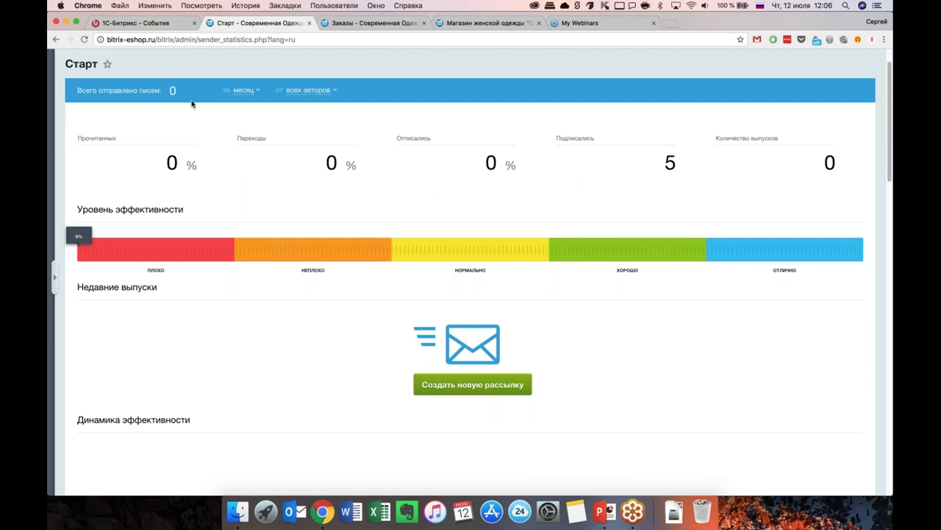
pyautogui.click(244, 91)
pyautogui.click(226, 183)
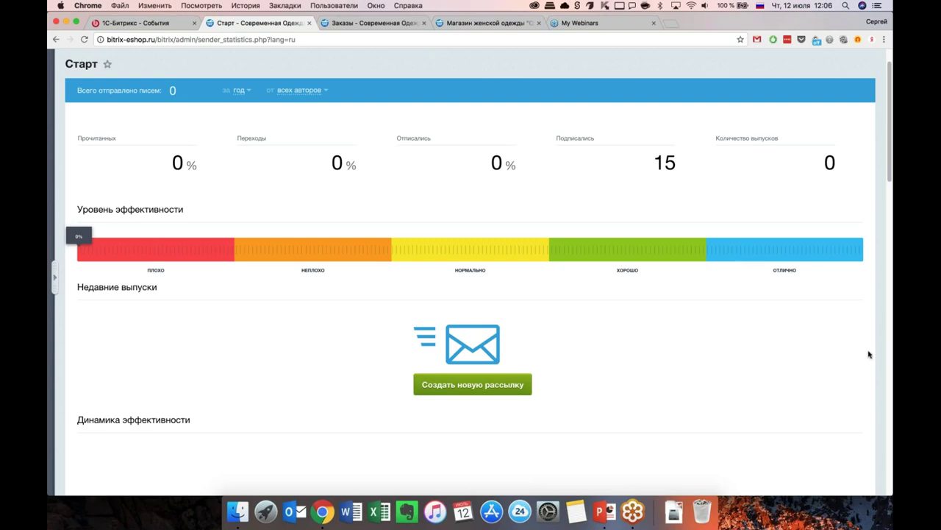
# Step: Bring back the section menu and review the "Динамика эффективности" and "Прочтения" charts for the year
pyautogui.click(56, 274)
pyautogui.scroll(-5, 137, 254)
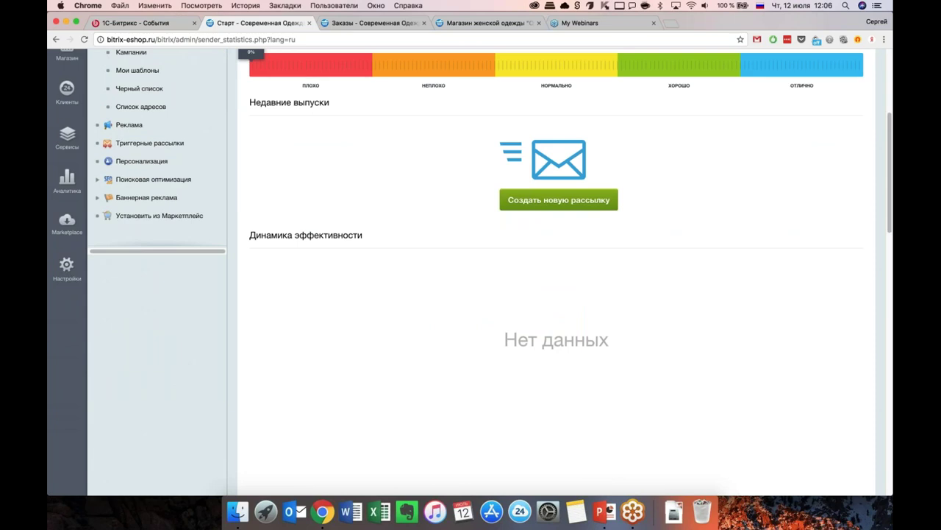
pyautogui.scroll(-4, 485, 272)
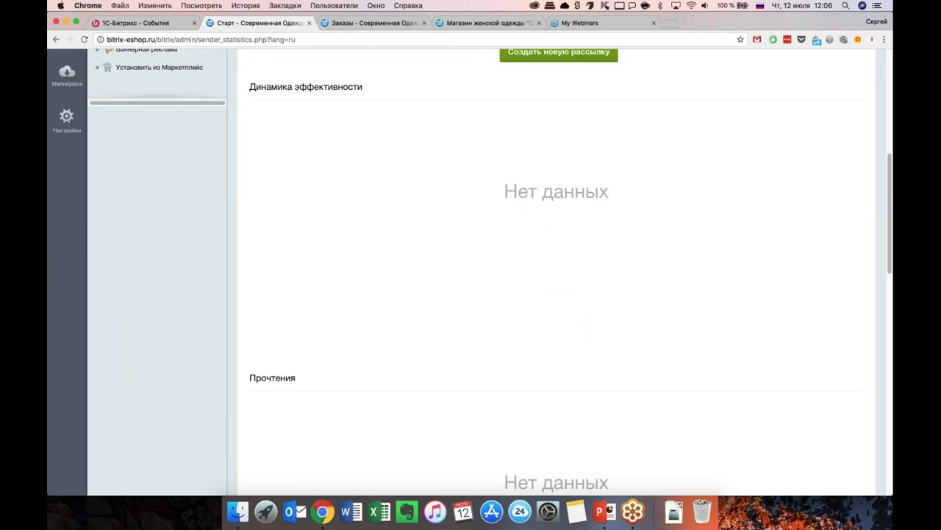
pyautogui.scroll(6, 486, 273)
pyautogui.scroll(4, 485, 272)
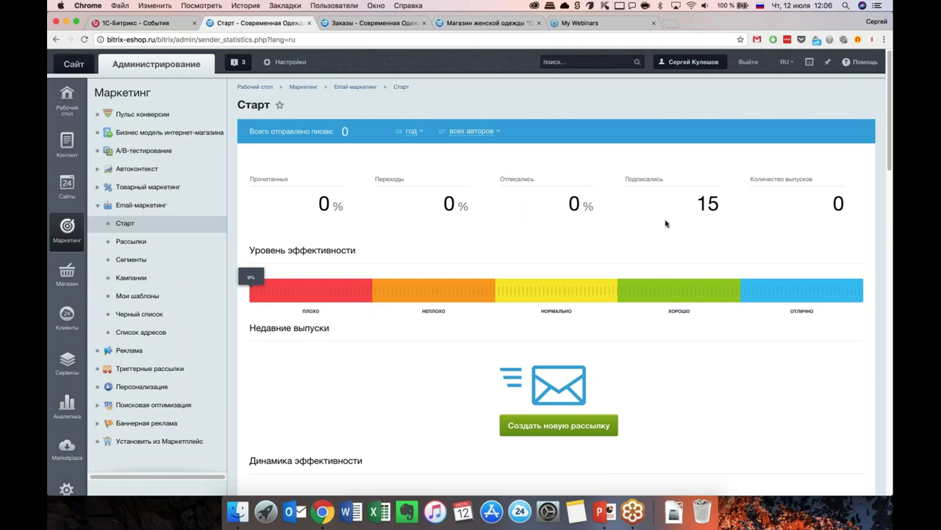
# Step: Point out the yearly "Подписались" figure and open the "Рассылки" list of "Email-маркетинг"
pyautogui.doubleClick(707, 203)
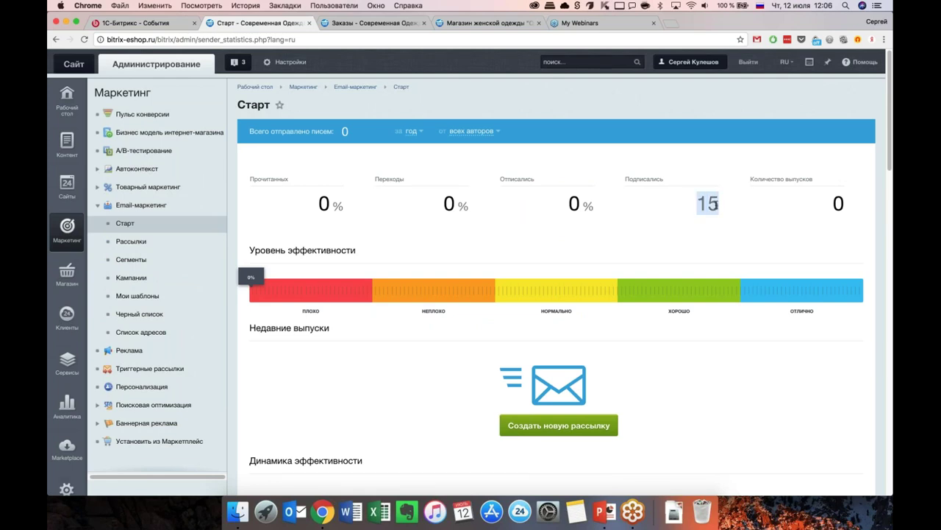
pyautogui.click(725, 124)
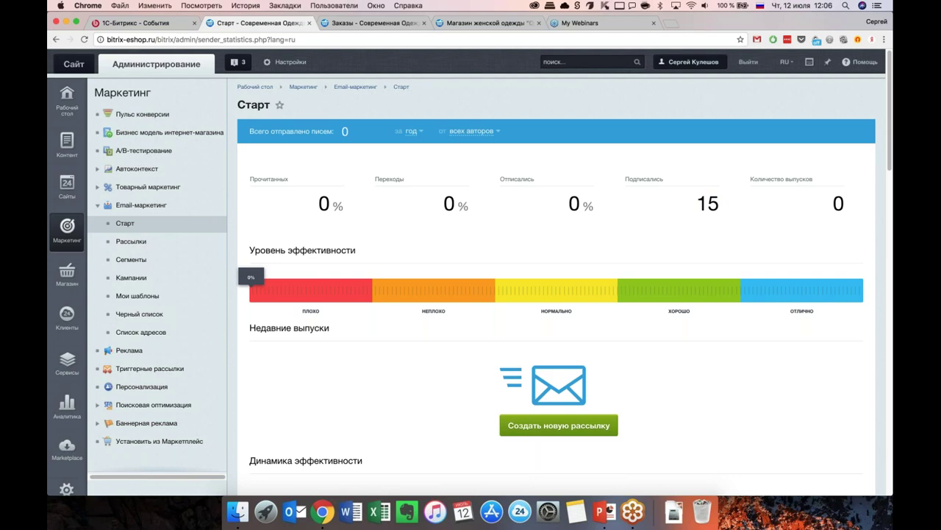
pyautogui.click(133, 241)
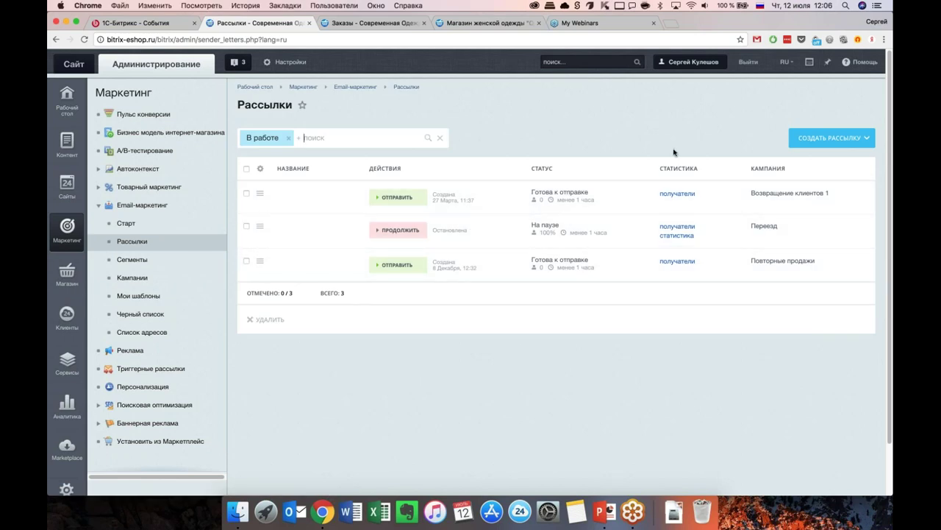
# Step: Start creating a new email mailing and load the remaining preset templates
pyautogui.click(815, 140)
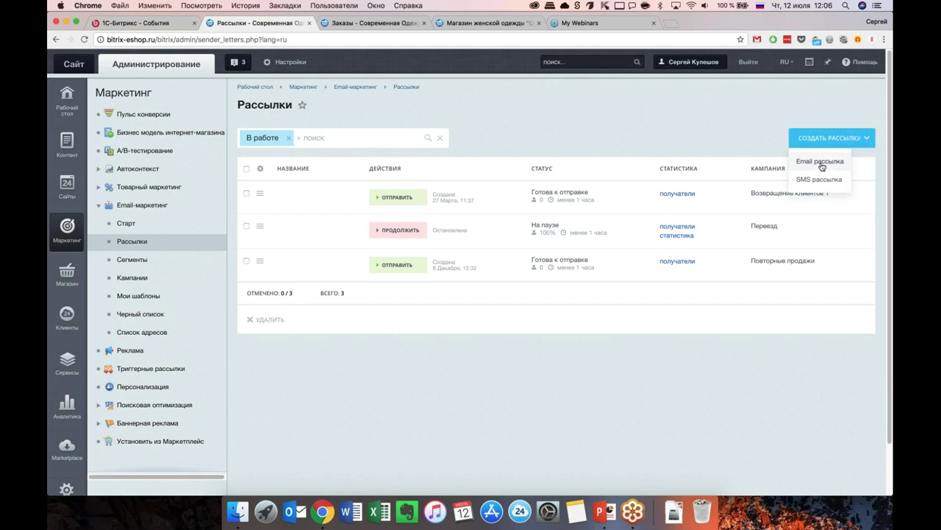
pyautogui.click(820, 162)
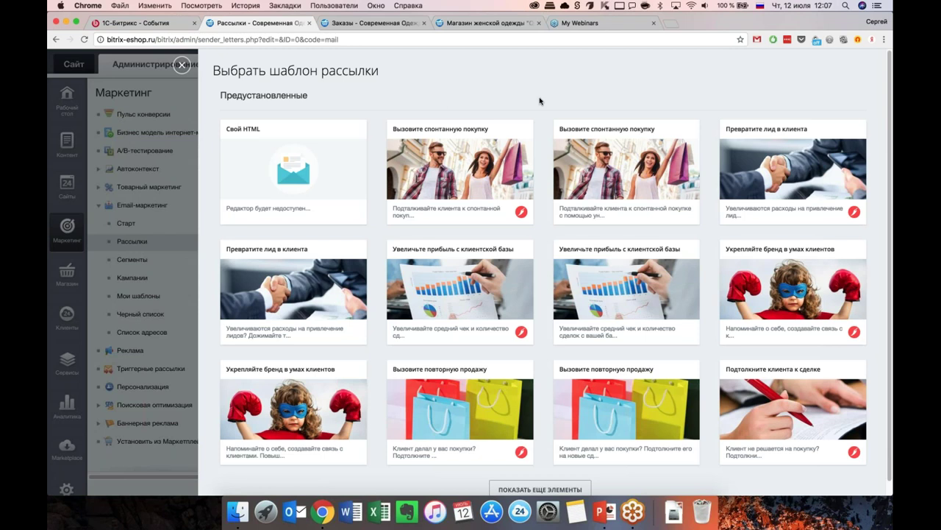
pyautogui.scroll(-1, 548, 187)
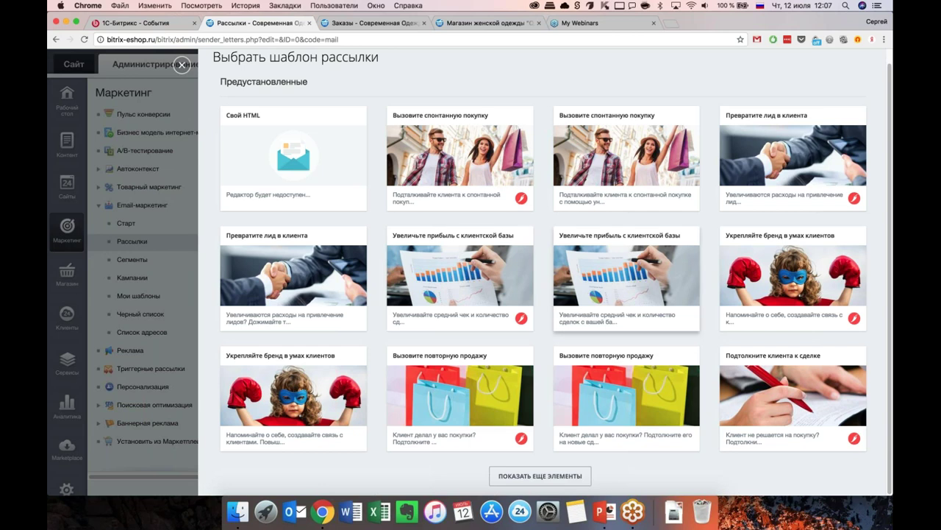
pyautogui.click(538, 475)
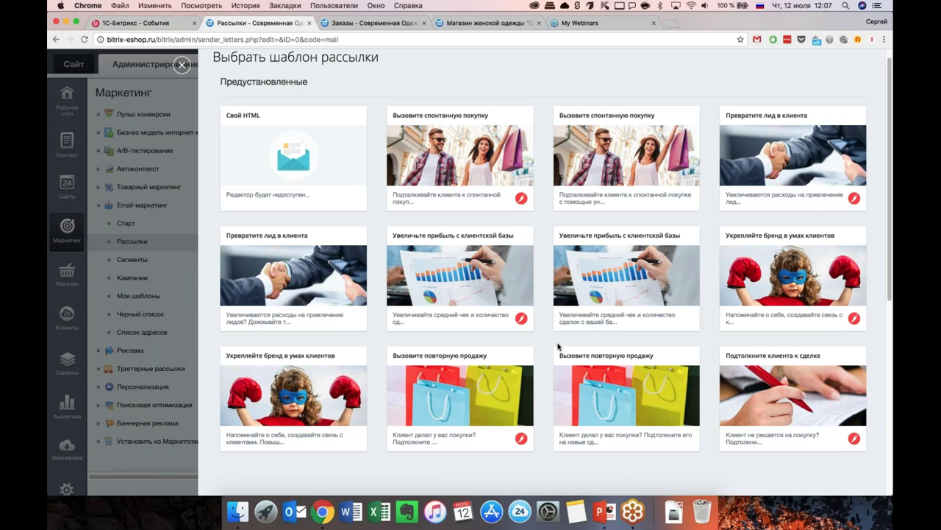
# Step: Examine the full range of preset mailing templates to find a suitable one
pyautogui.scroll(-2, 558, 346)
pyautogui.scroll(-6, 625, 103)
pyautogui.scroll(-1, 576, 302)
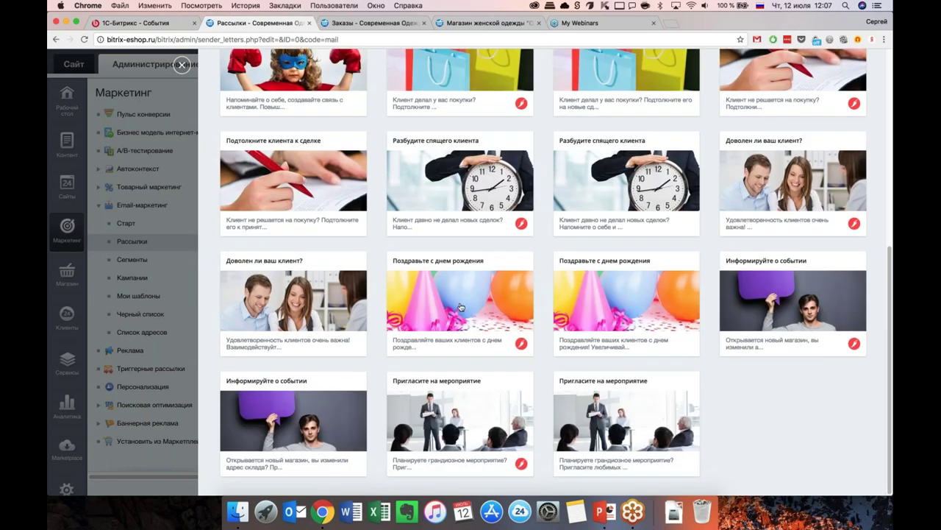
pyautogui.scroll(2, 460, 306)
pyautogui.scroll(3, 460, 307)
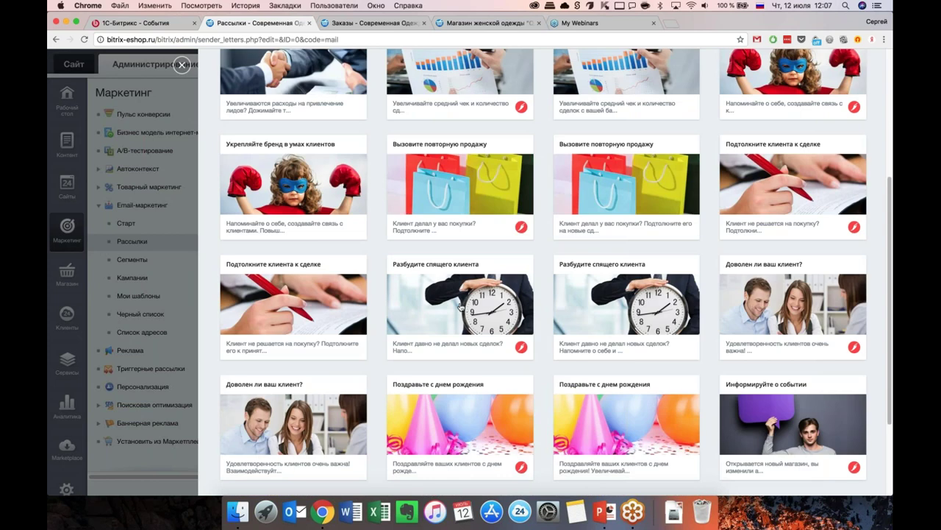
pyautogui.scroll(1, 460, 306)
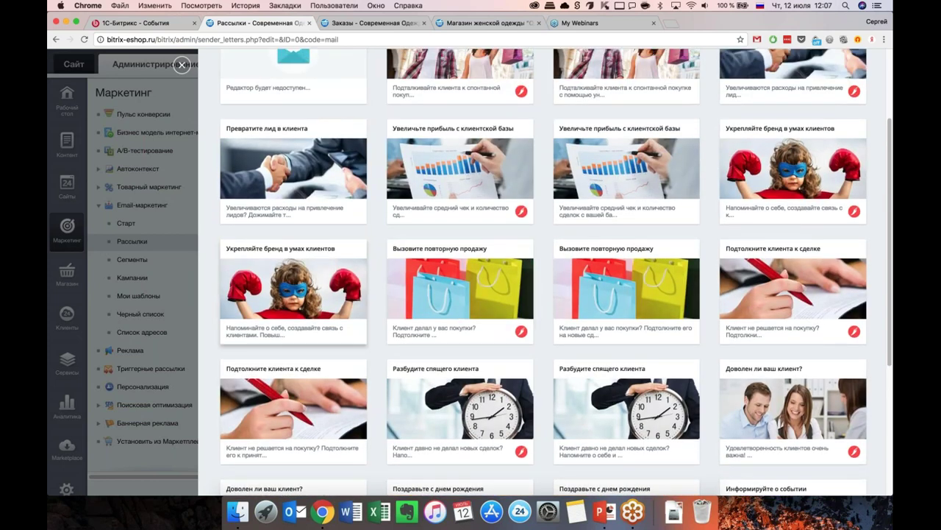
pyautogui.scroll(2, 292, 294)
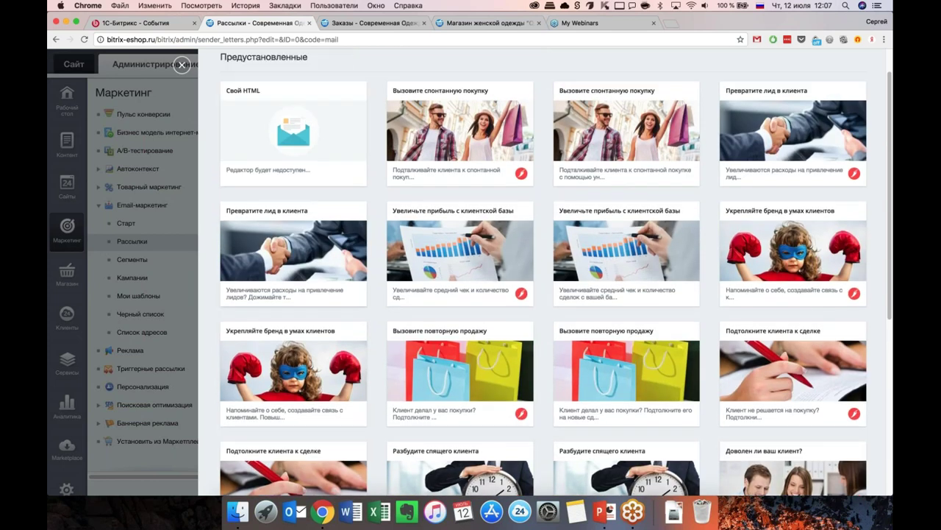
pyautogui.scroll(-1, 626, 220)
pyautogui.scroll(-2, 626, 221)
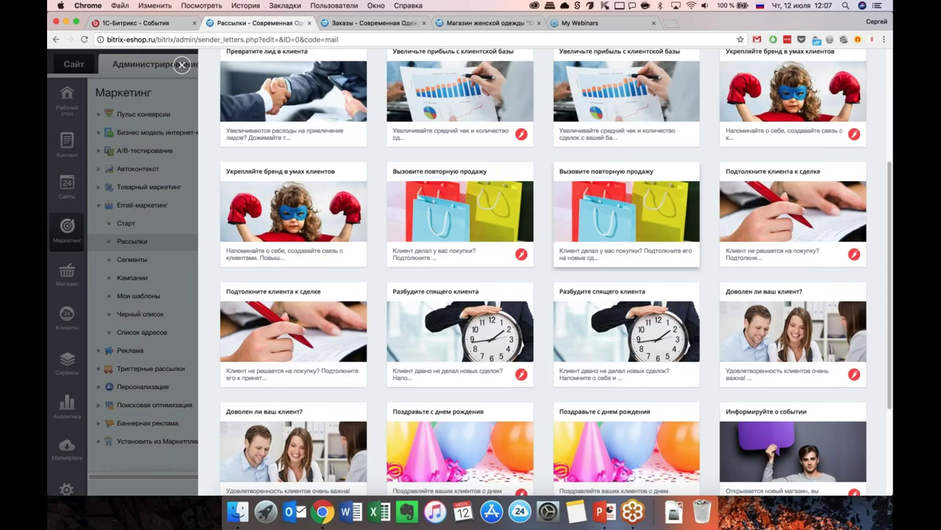
pyautogui.scroll(-2, 626, 221)
pyautogui.scroll(-1, 626, 220)
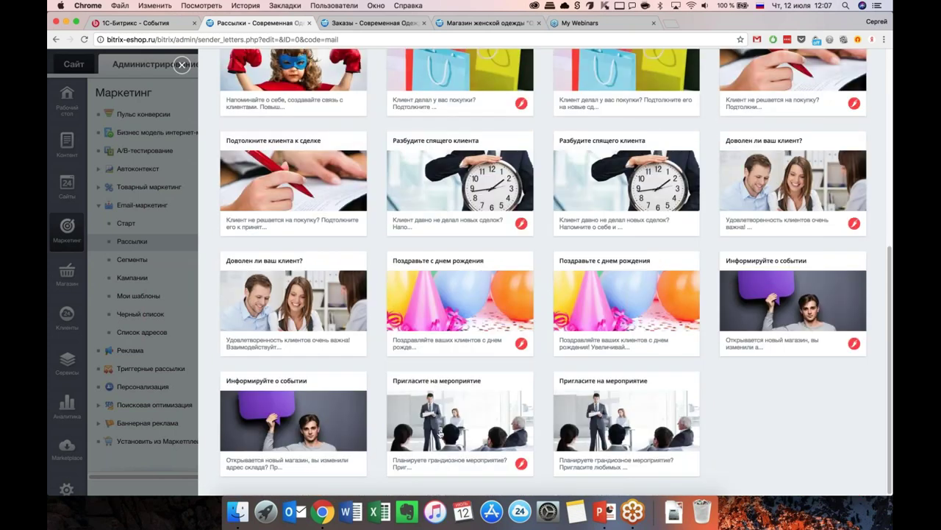
pyautogui.scroll(3, 650, 326)
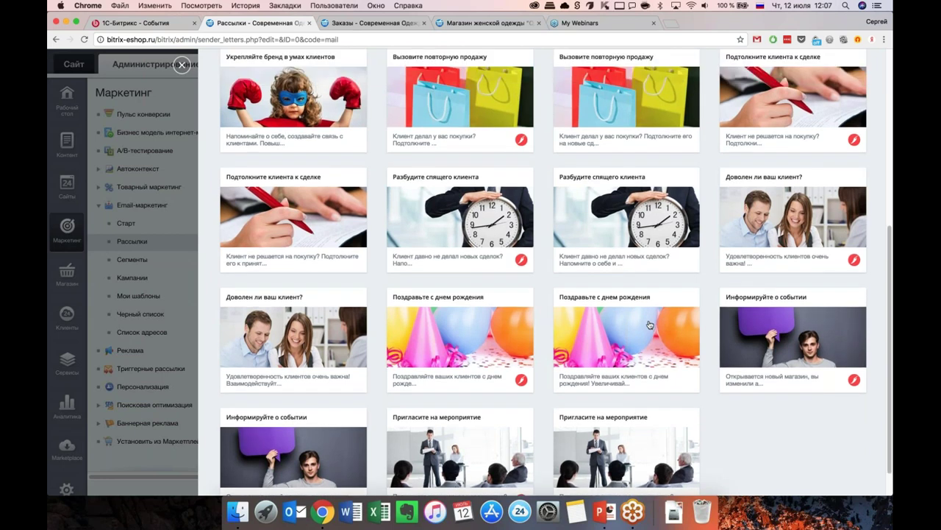
pyautogui.scroll(6, 650, 326)
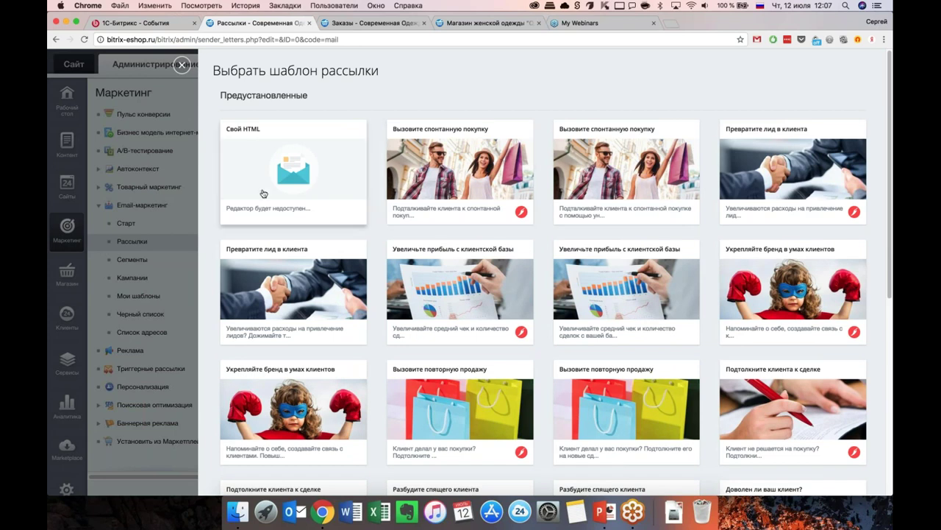
pyautogui.scroll(-3, 553, 273)
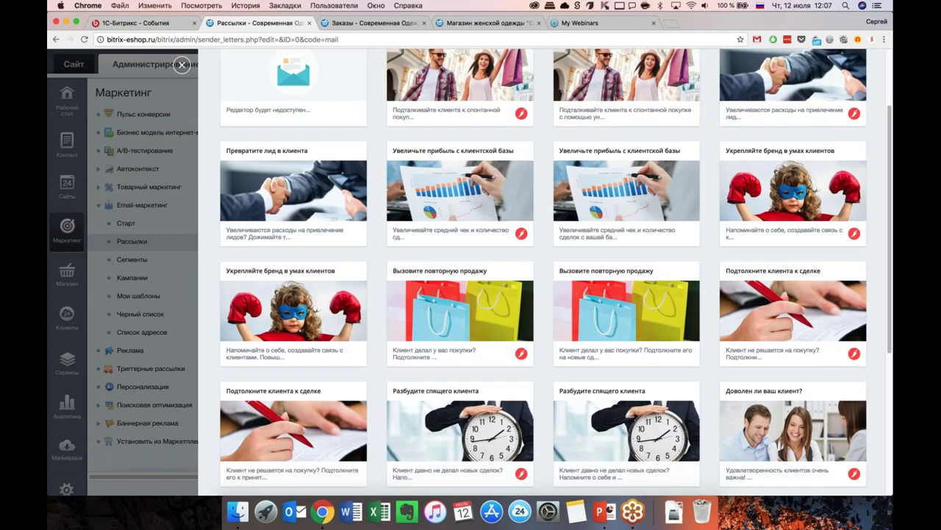
pyautogui.scroll(2, 543, 273)
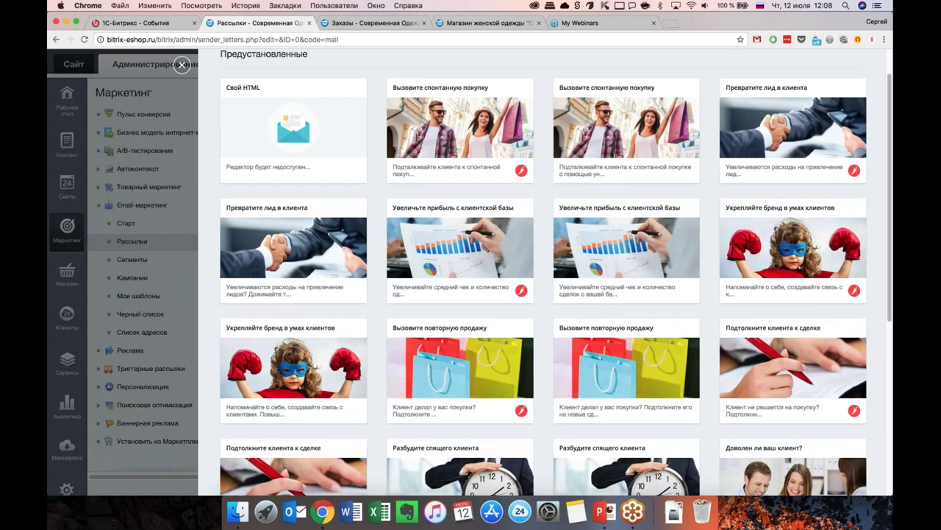
pyautogui.scroll(-1, 459, 368)
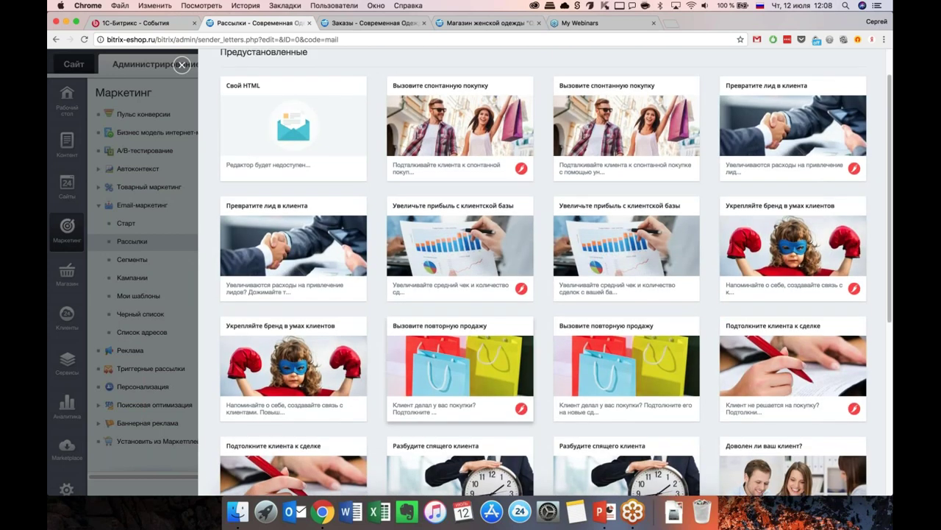
pyautogui.scroll(-1, 459, 368)
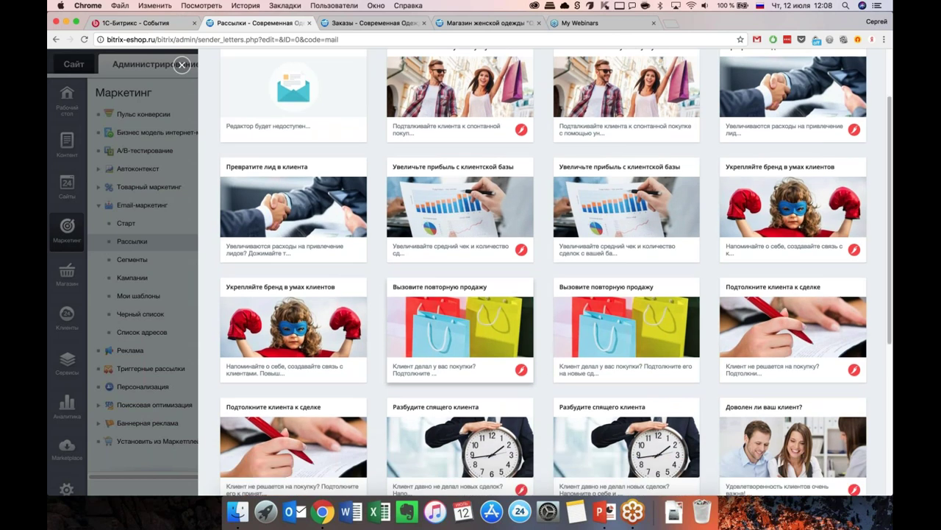
pyautogui.scroll(-2, 460, 367)
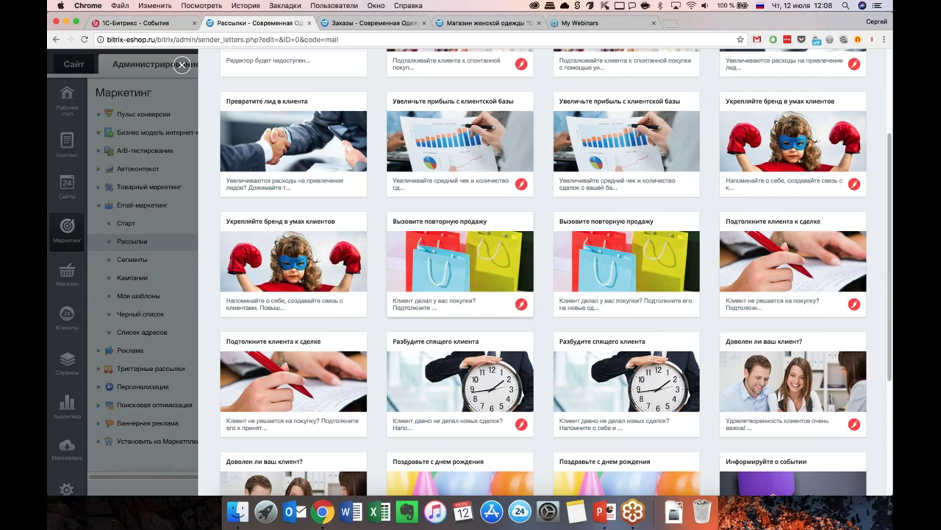
pyautogui.scroll(3, 294, 242)
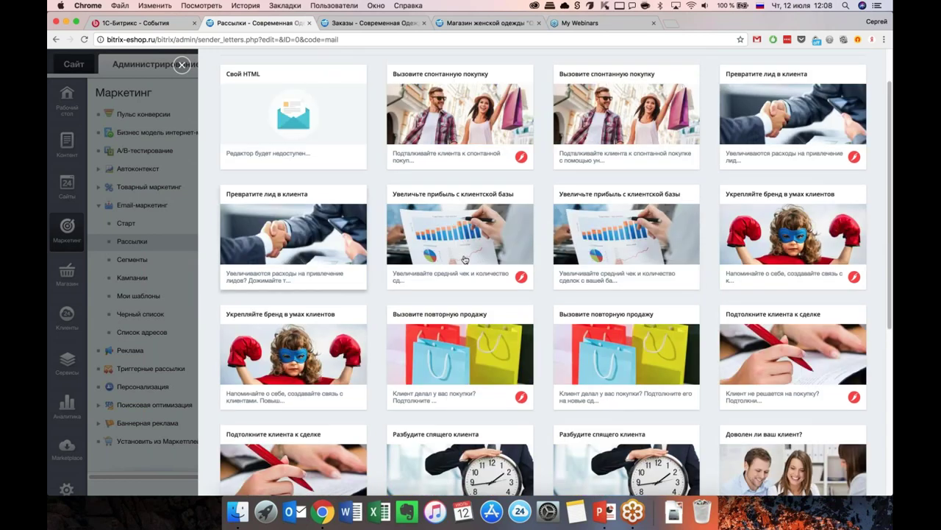
pyautogui.scroll(-5, 465, 260)
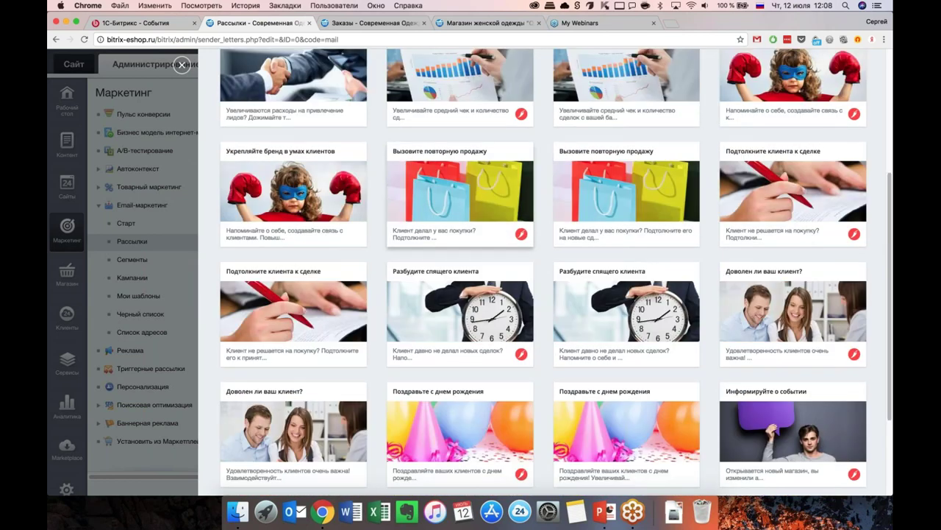
pyautogui.scroll(-2, 464, 220)
pyautogui.scroll(5, 621, 150)
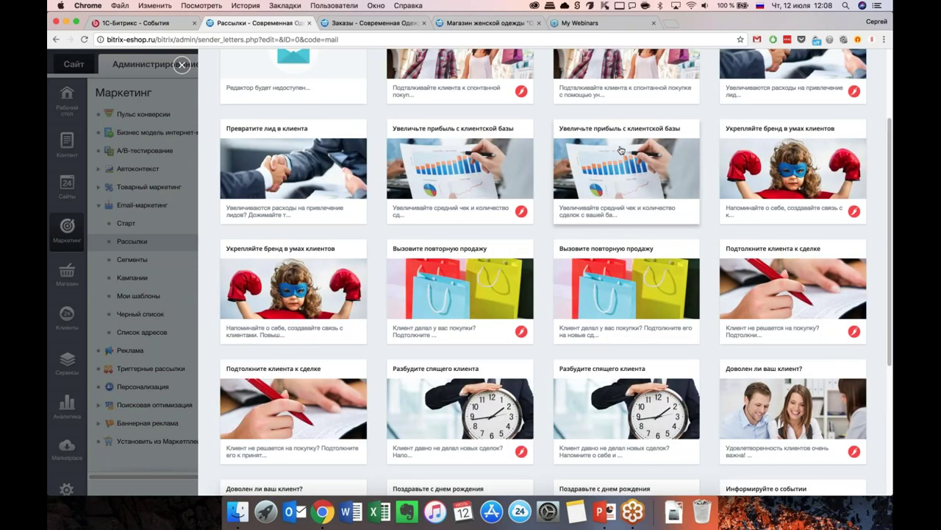
pyautogui.scroll(3, 621, 150)
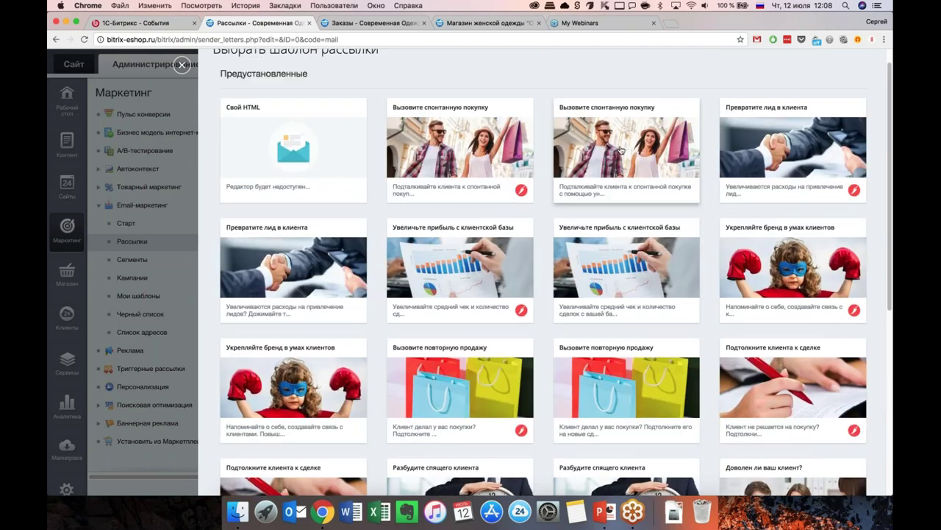
# Step: Choose the "Вызовите спонтанную покупку" preset marked with the red badge as the mailing template
pyautogui.click(490, 145)
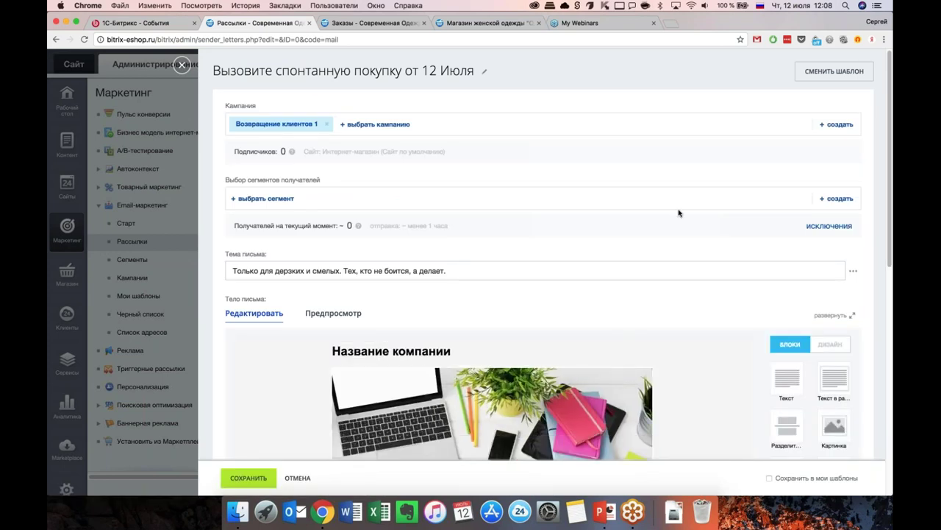
pyautogui.scroll(-2, 712, 243)
pyautogui.scroll(1, 329, 86)
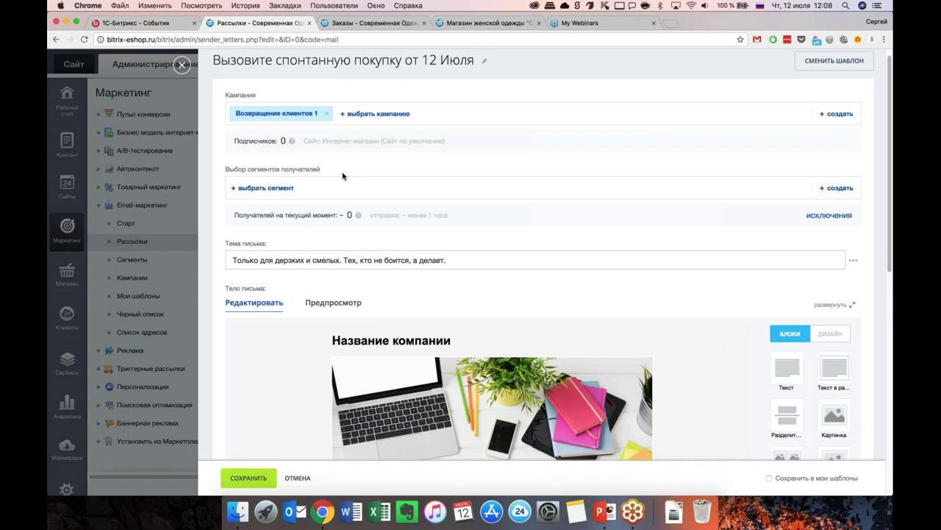
pyautogui.click(290, 188)
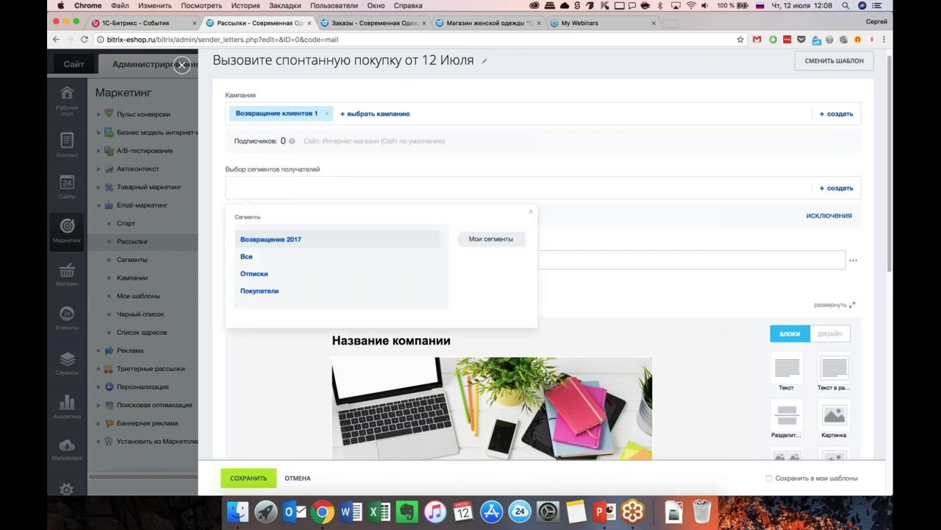
pyautogui.scroll(-1, 338, 256)
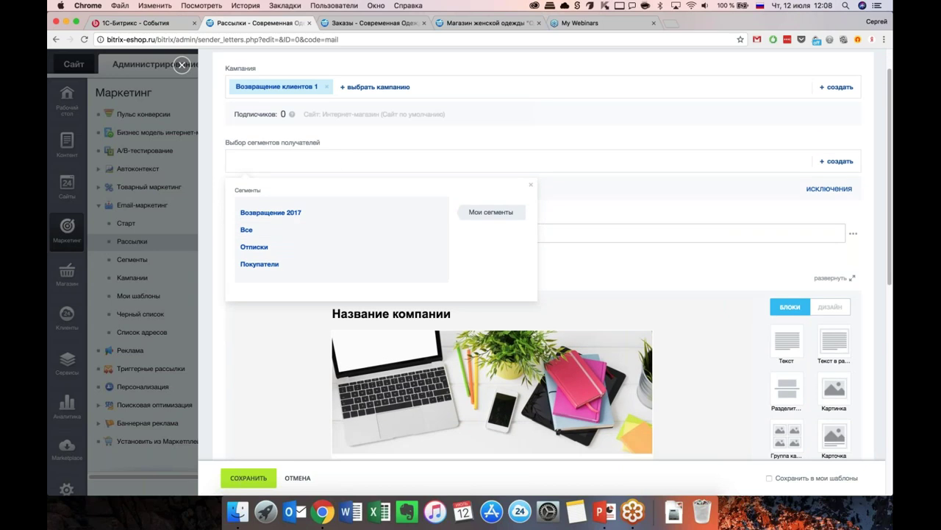
pyautogui.click(266, 264)
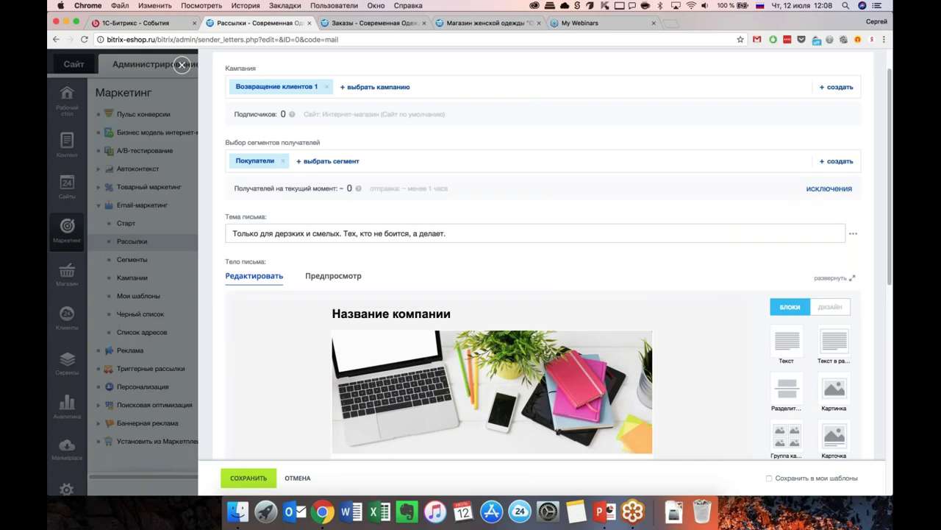
pyautogui.click(283, 160)
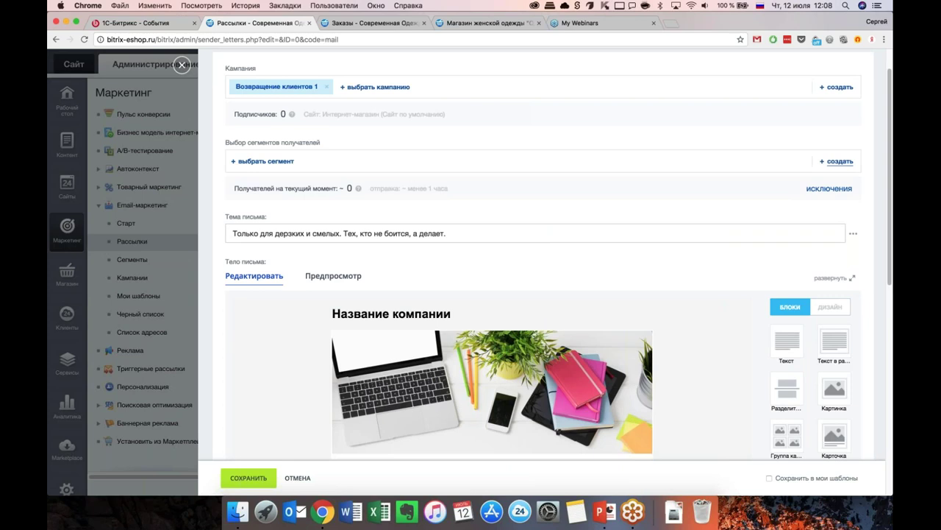
# Step: Create a new recipient segment for the mailing and add the "Магазин - Покупатели" filter to it
pyautogui.click(837, 160)
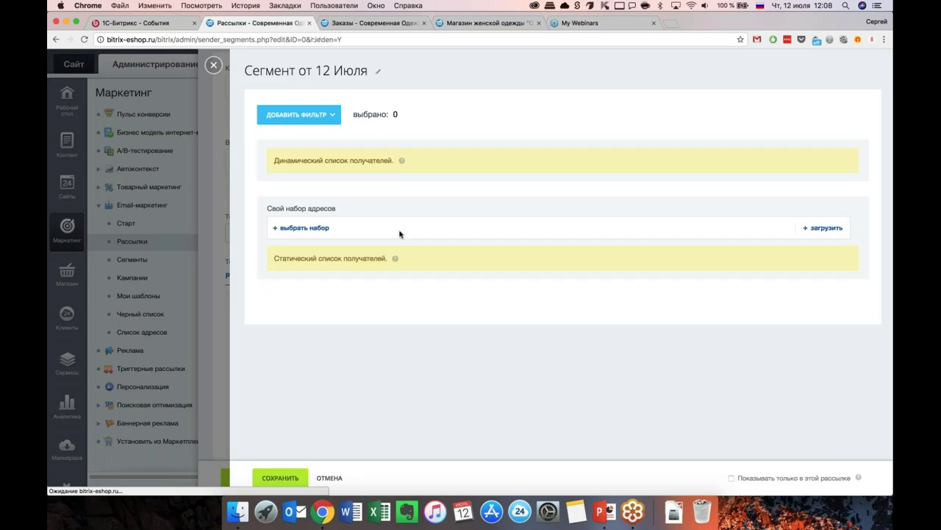
pyautogui.click(335, 115)
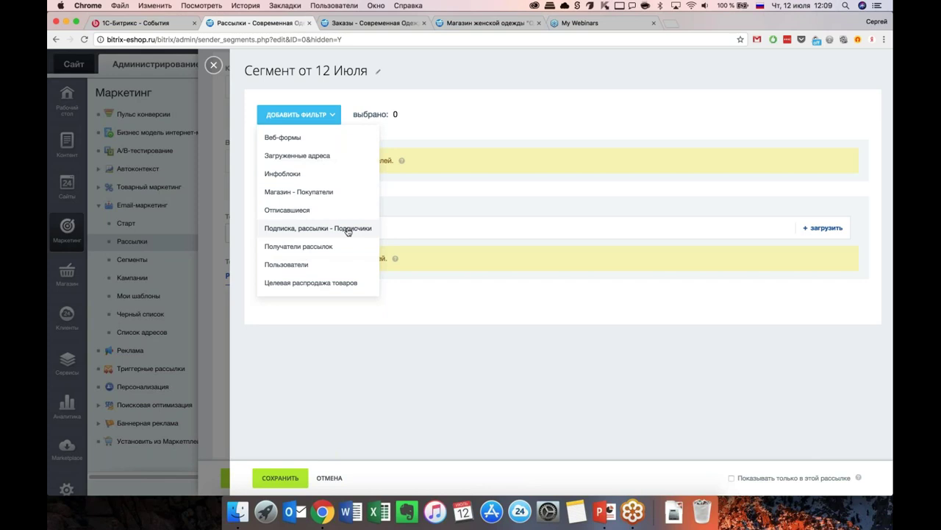
pyautogui.click(298, 191)
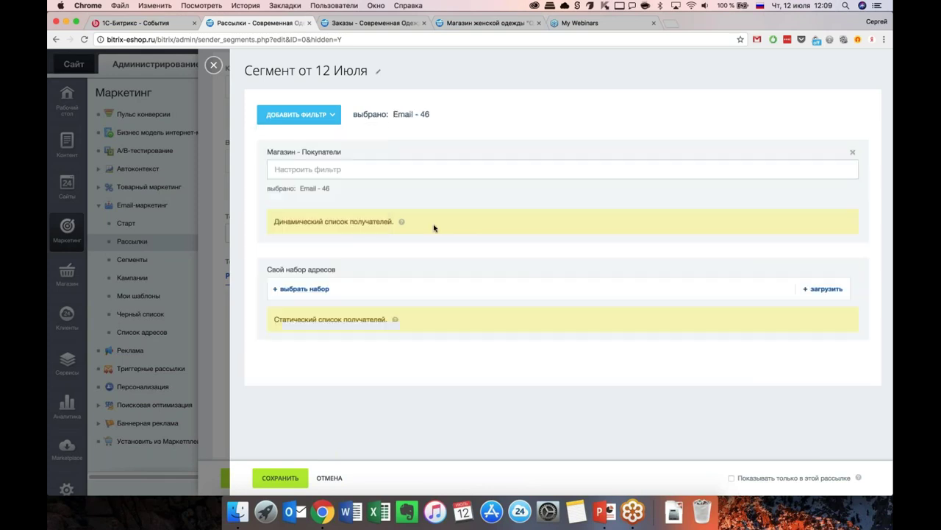
pyautogui.doubleClick(425, 114)
pyautogui.click(423, 152)
# Step: Set the minimum number of paid orders to 1 in the "Магазин - Покупатели" filter
pyautogui.click(344, 171)
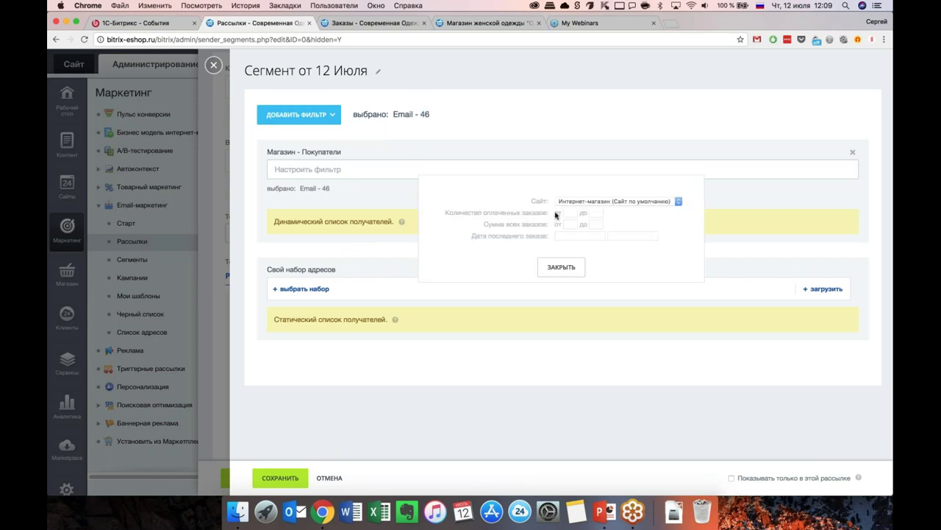
pyautogui.click(648, 205)
pyautogui.click(568, 218)
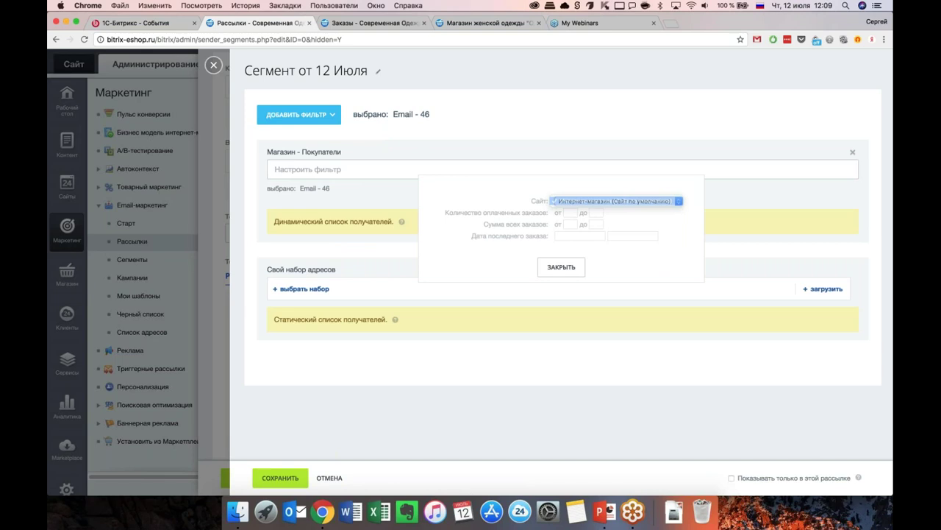
pyautogui.click(545, 244)
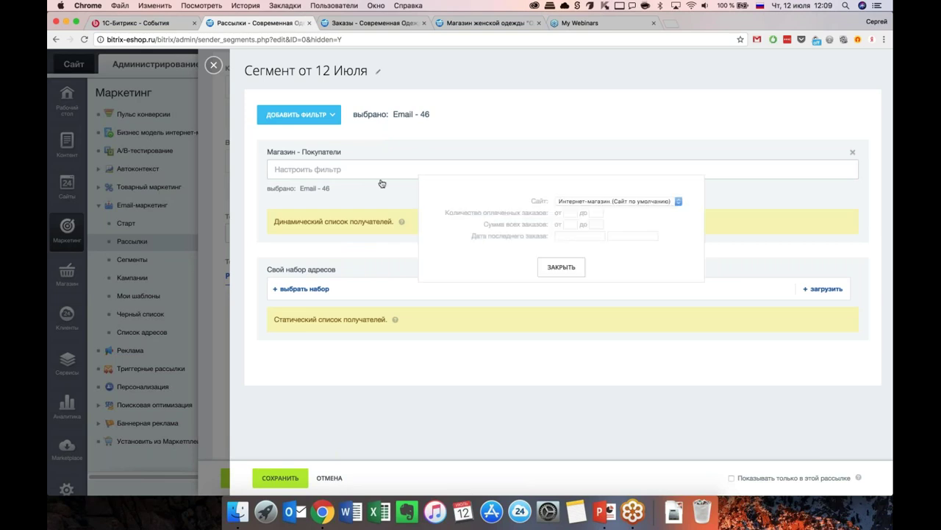
pyautogui.click(571, 213)
pyautogui.write('1')
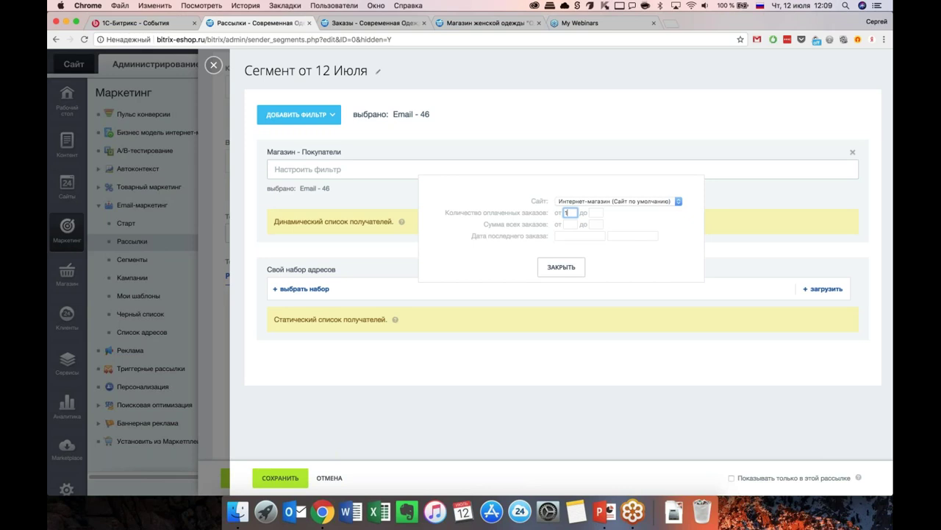
pyautogui.click(600, 236)
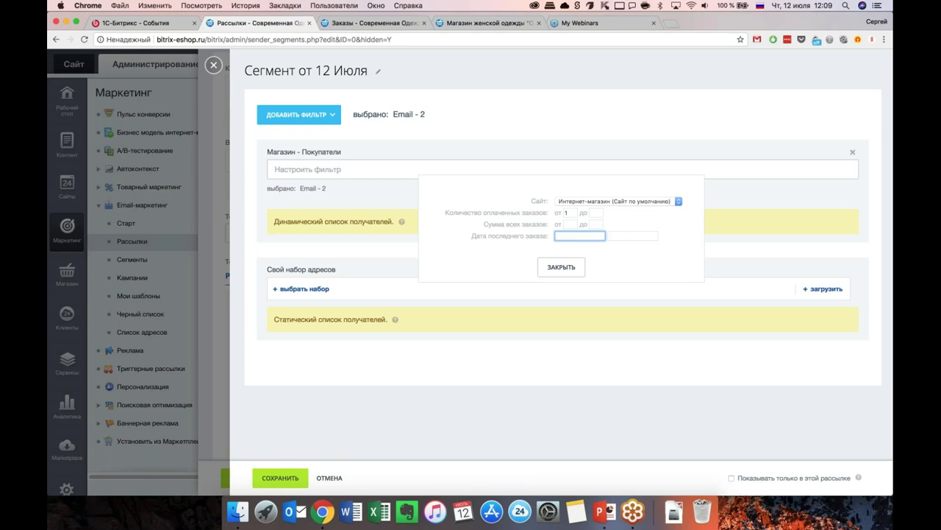
# Step: Clear the minimum number of paid orders in the "Магазин - Покупатели" filter and close the filter settings
pyautogui.click(569, 213)
pyautogui.press('BackSpace')
pyautogui.press('Return')
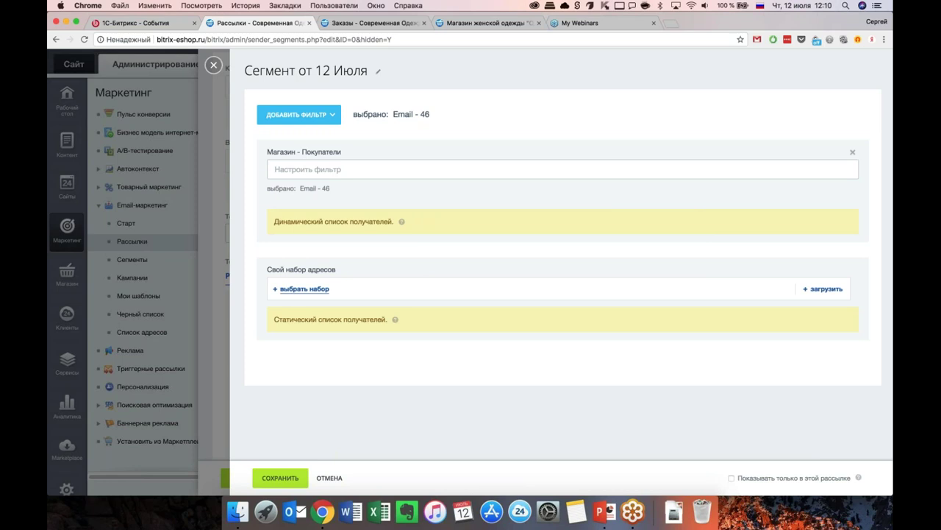
# Step: Check the available static address sets without choosing one, and save the new segment
pyautogui.click(304, 288)
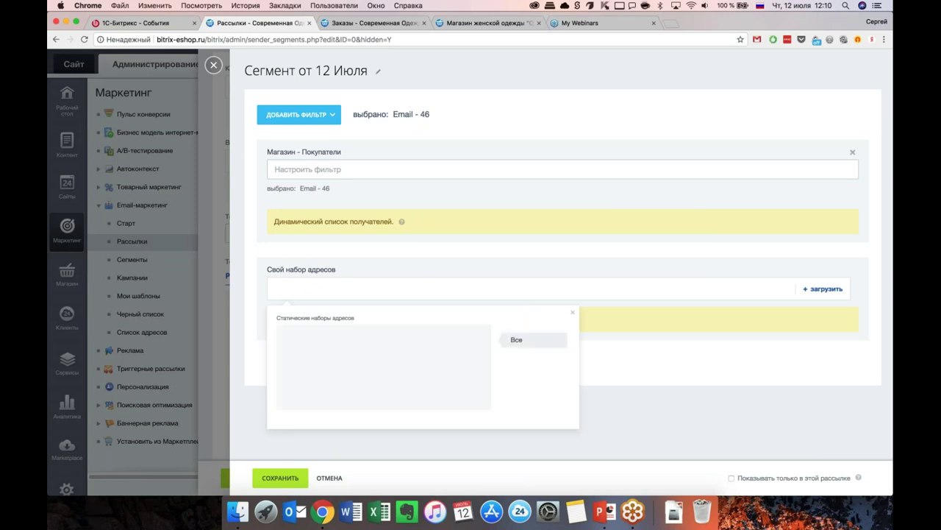
pyautogui.press('Escape')
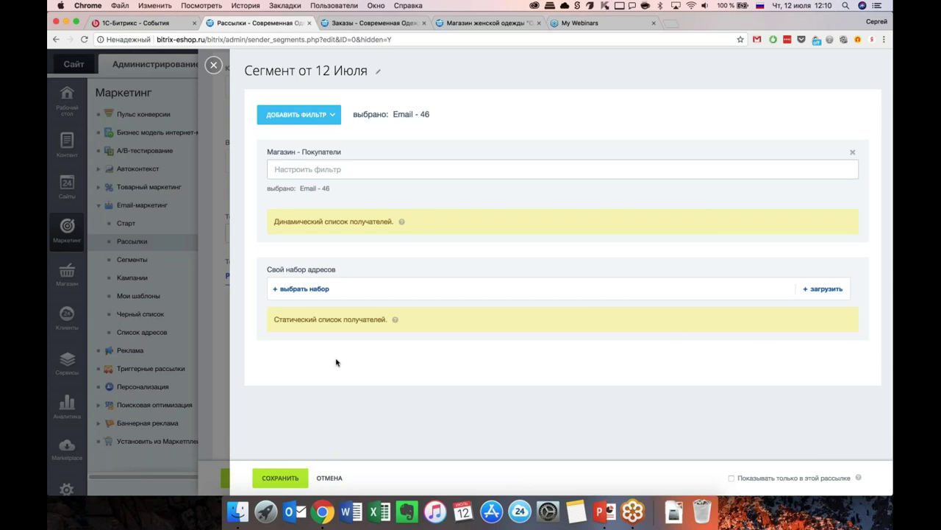
pyautogui.click(283, 484)
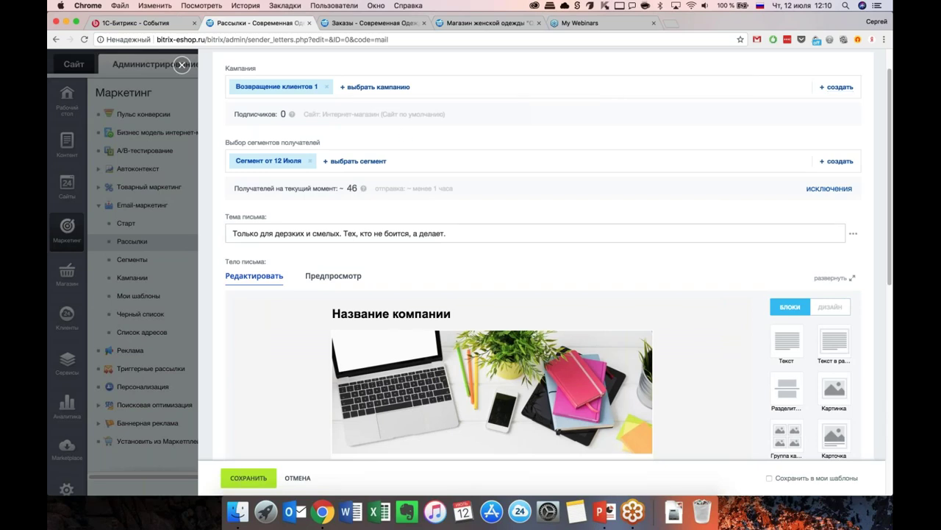
# Step: Examine the subject and the body of the preset letter down to its footer and additional settings
pyautogui.scroll(-1, 551, 294)
pyautogui.scroll(-3, 552, 294)
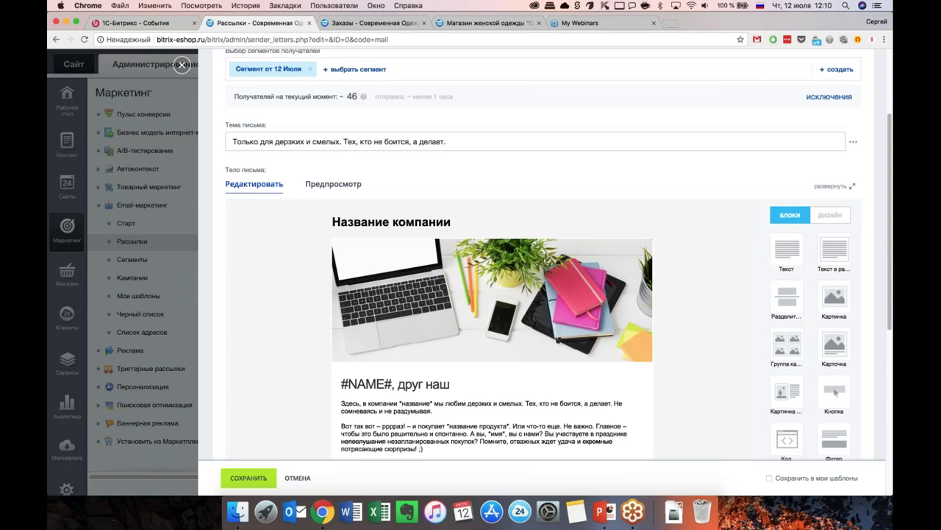
pyautogui.scroll(-1, 481, 280)
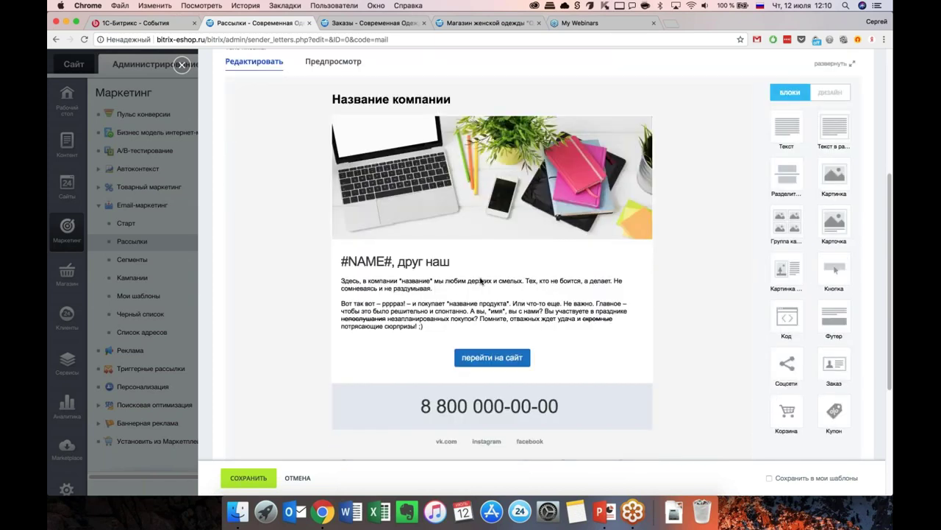
pyautogui.scroll(-2, 481, 281)
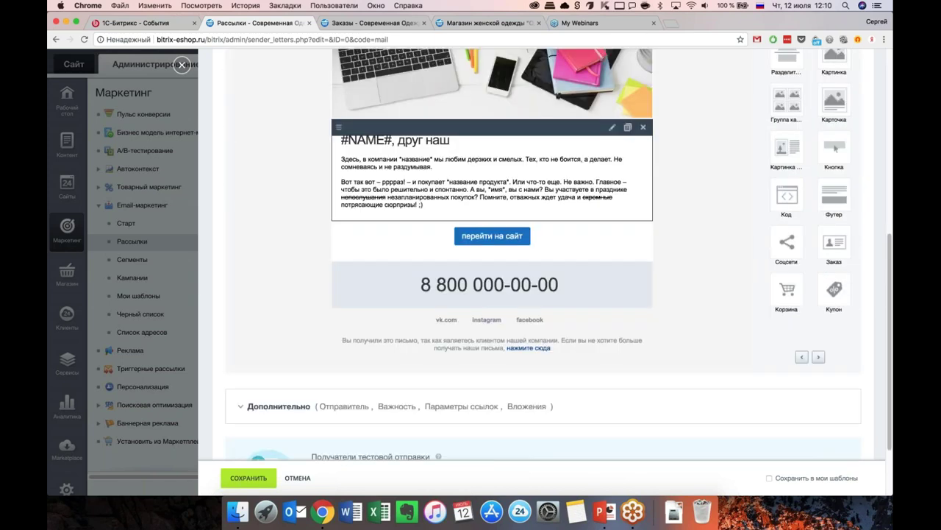
pyautogui.scroll(1, 492, 221)
pyautogui.scroll(2, 503, 267)
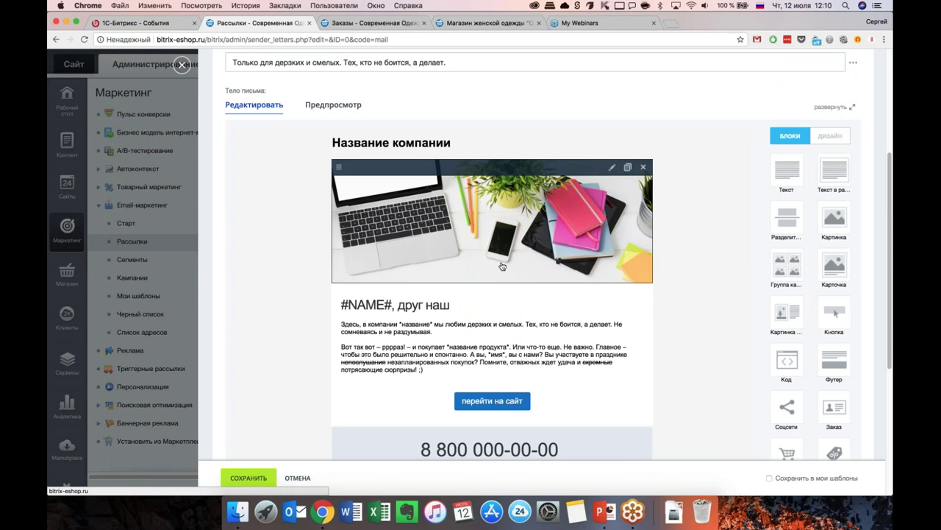
# Step: Open the greeting text block of the letter for editing, look over its text, and close the editor
pyautogui.click(612, 168)
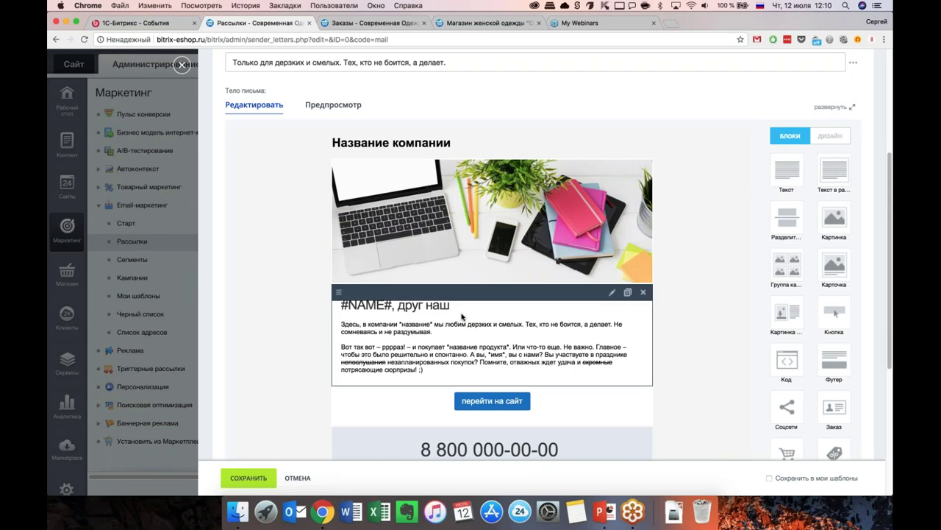
pyautogui.click(609, 290)
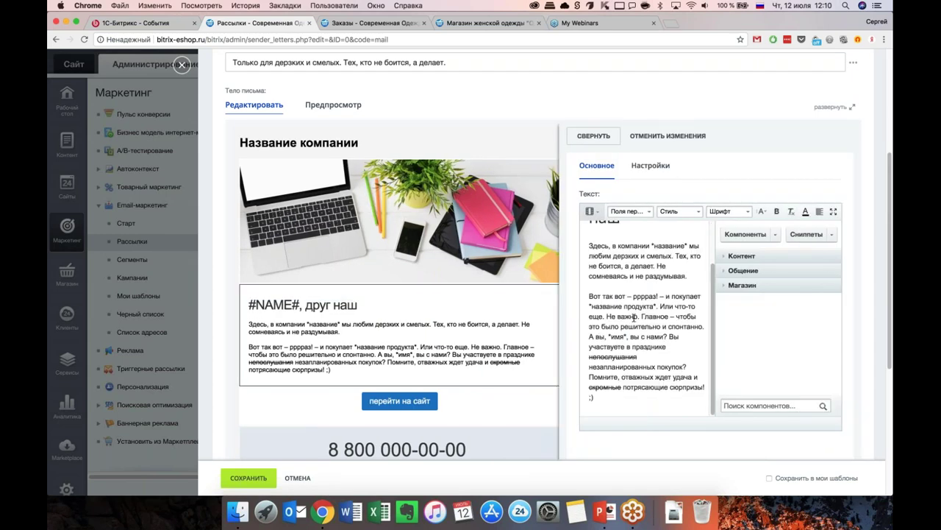
pyautogui.scroll(-1, 651, 319)
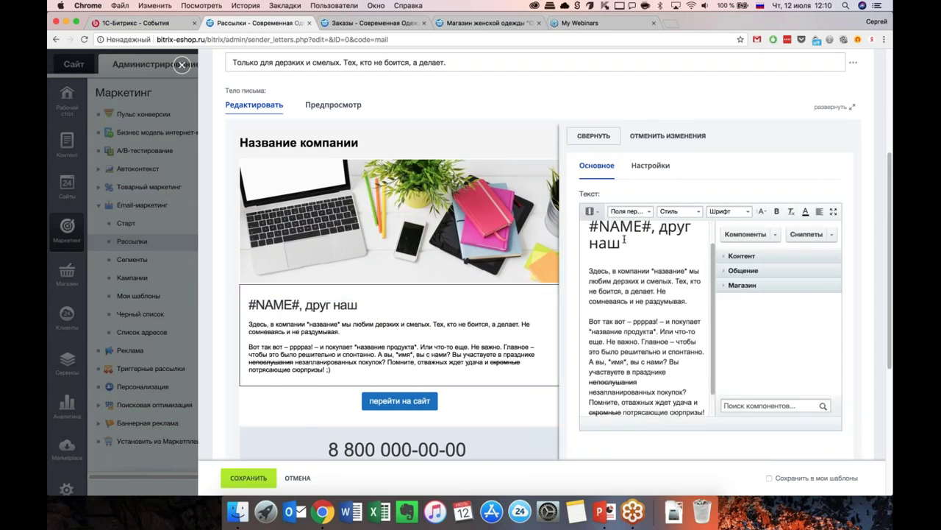
pyautogui.press('Escape')
# Step: Look through the available content blocks and add a "Купон" block beneath the "перейти на сайт" button
pyautogui.scroll(-1, 787, 308)
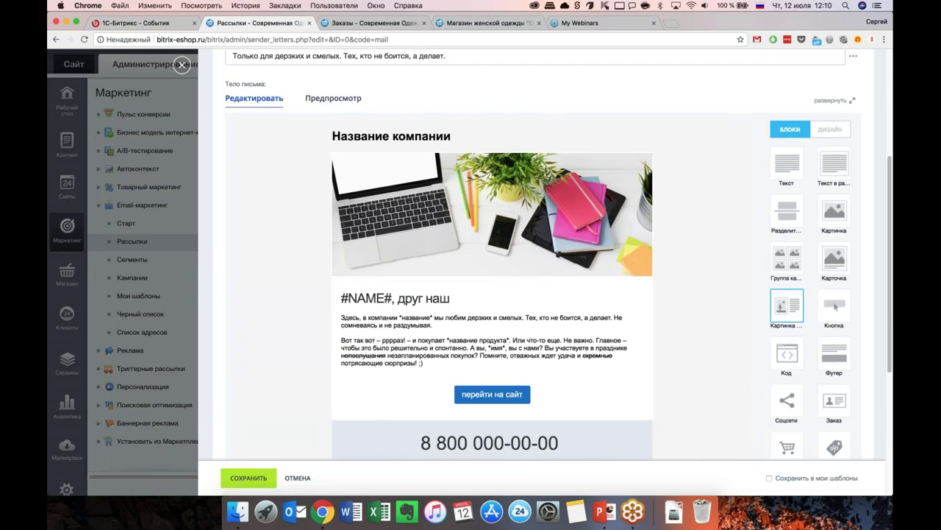
pyautogui.scroll(-3, 787, 309)
pyautogui.scroll(2, 834, 316)
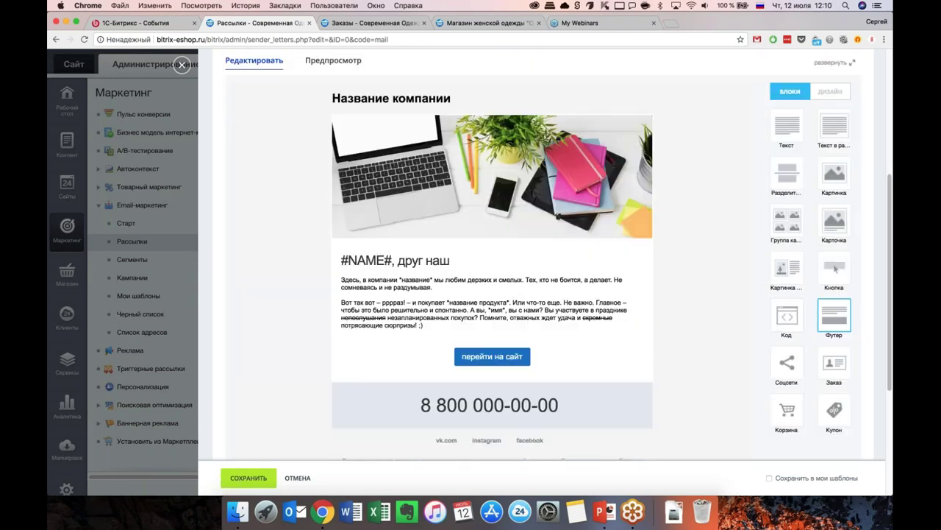
pyautogui.scroll(1, 834, 316)
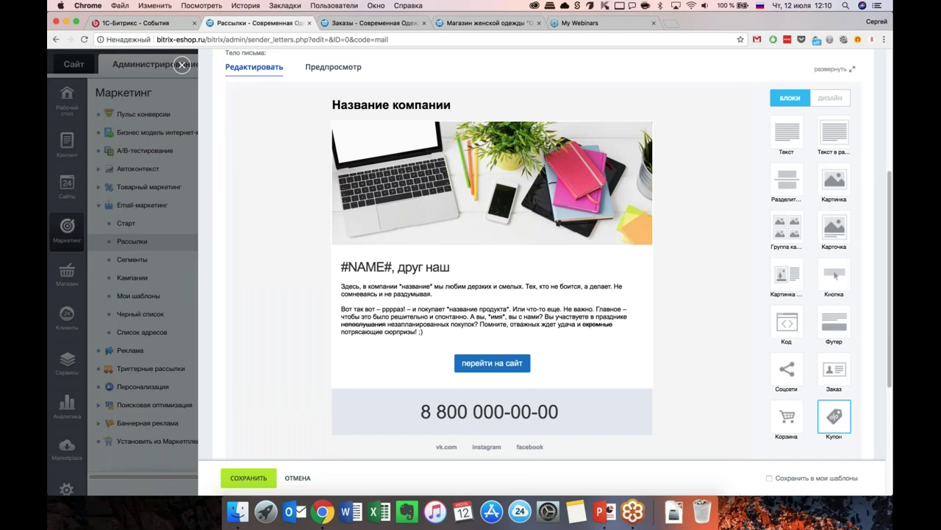
pyautogui.moveTo(834, 416); pyautogui.dragTo(632, 389)
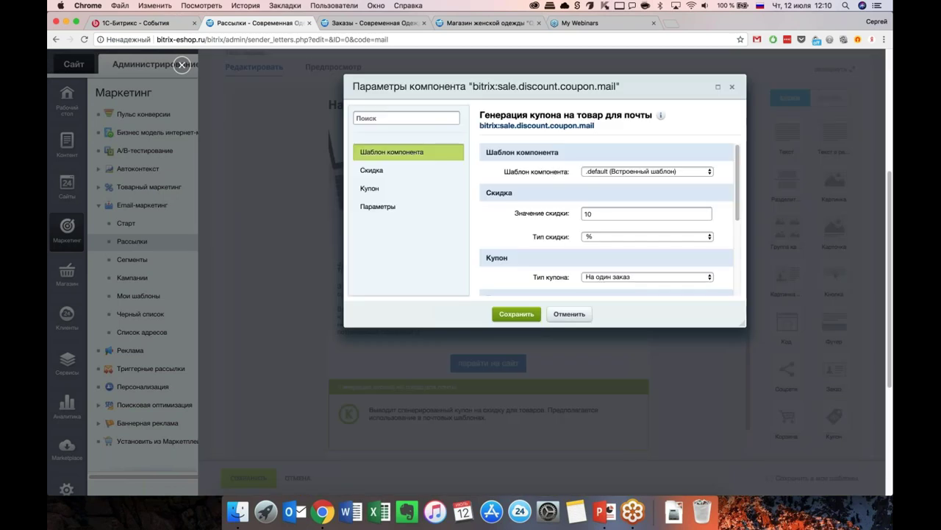
# Step: Review the coupon component's parameters and save them with a 10 % discount and the "На один заказ" coupon type
pyautogui.scroll(-2, 608, 219)
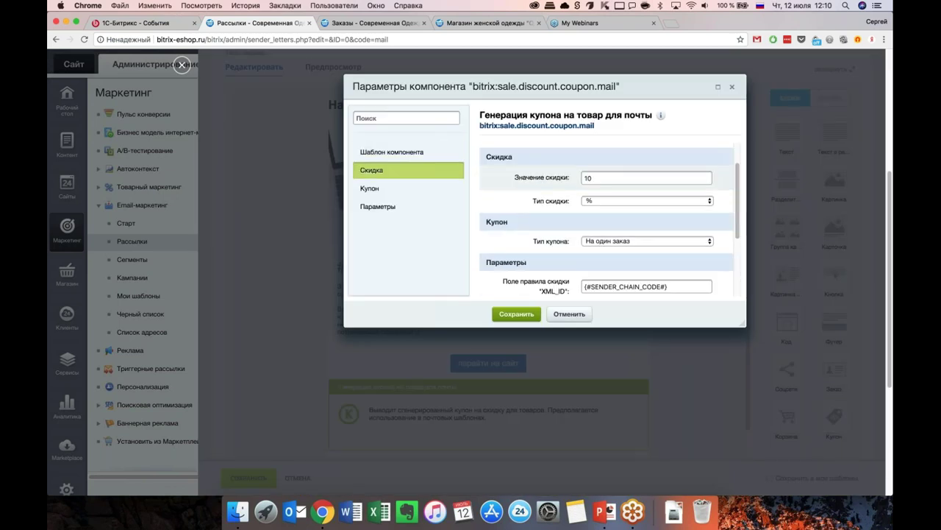
pyautogui.scroll(-2, 607, 219)
pyautogui.scroll(-2, 607, 219)
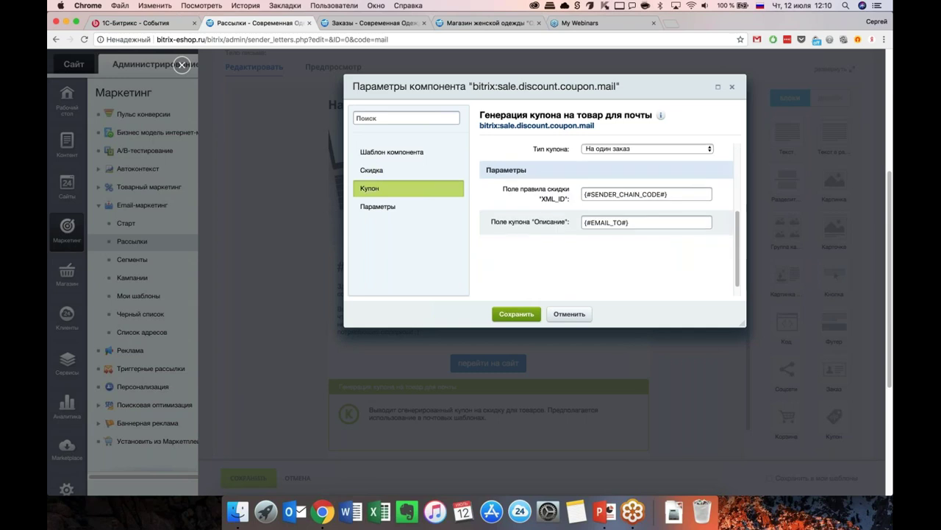
pyautogui.scroll(5, 531, 325)
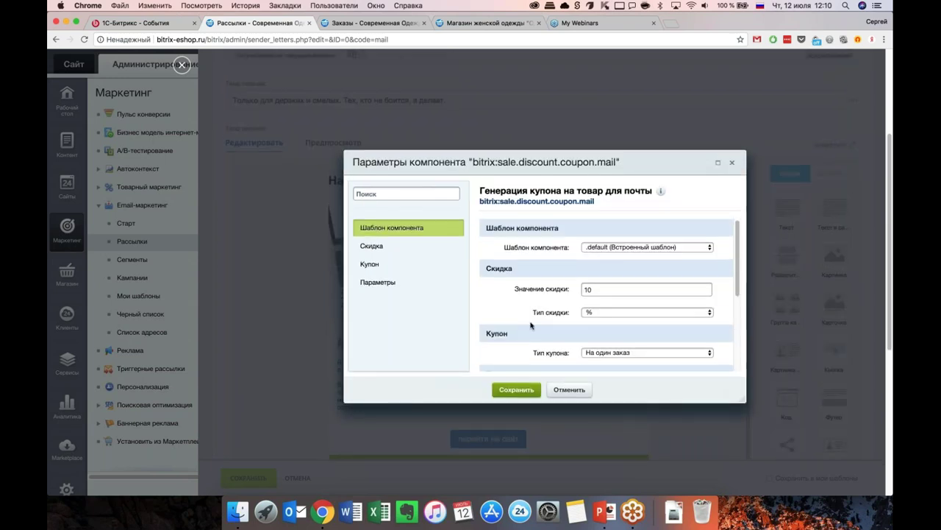
pyautogui.scroll(-1, 531, 326)
pyautogui.scroll(-1, 588, 309)
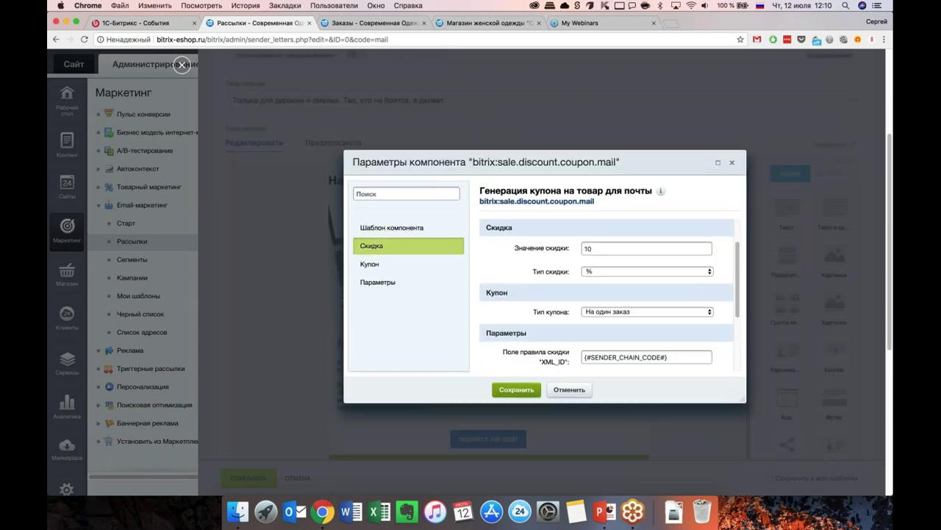
pyautogui.scroll(-2, 610, 292)
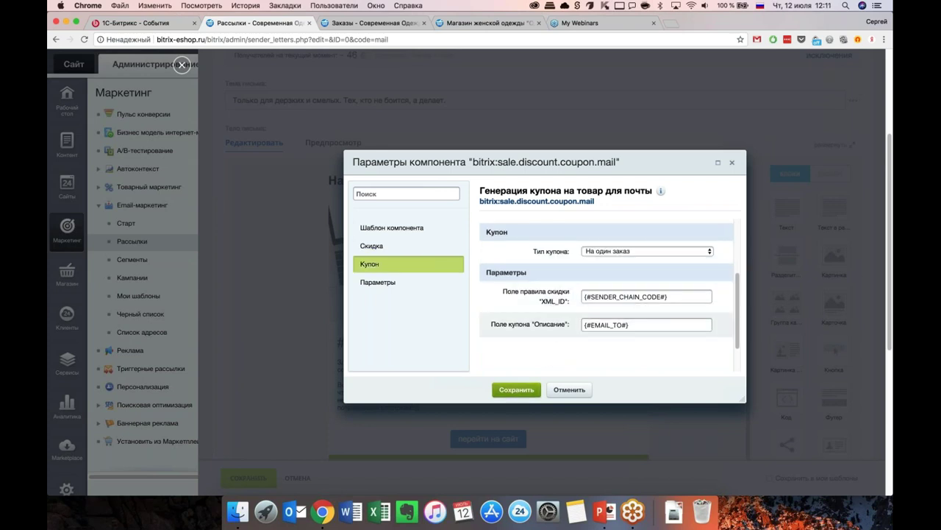
pyautogui.scroll(-2, 610, 325)
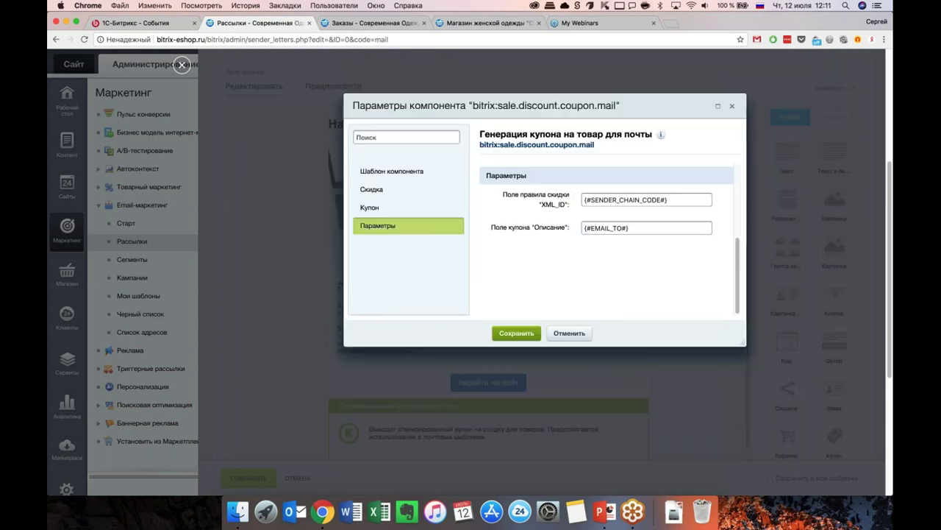
pyautogui.click(516, 389)
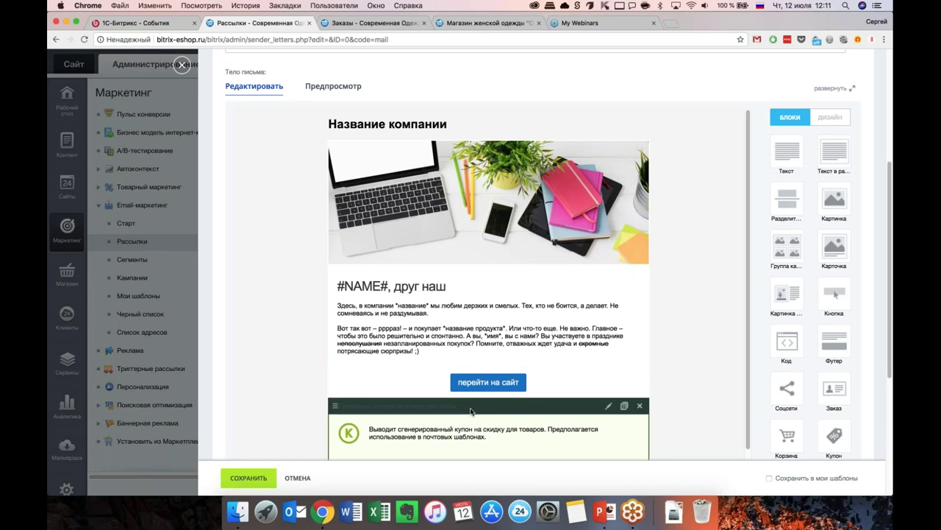
# Step: Check how the coupon block sits in the letter and remove it from the body
pyautogui.scroll(-1, 471, 410)
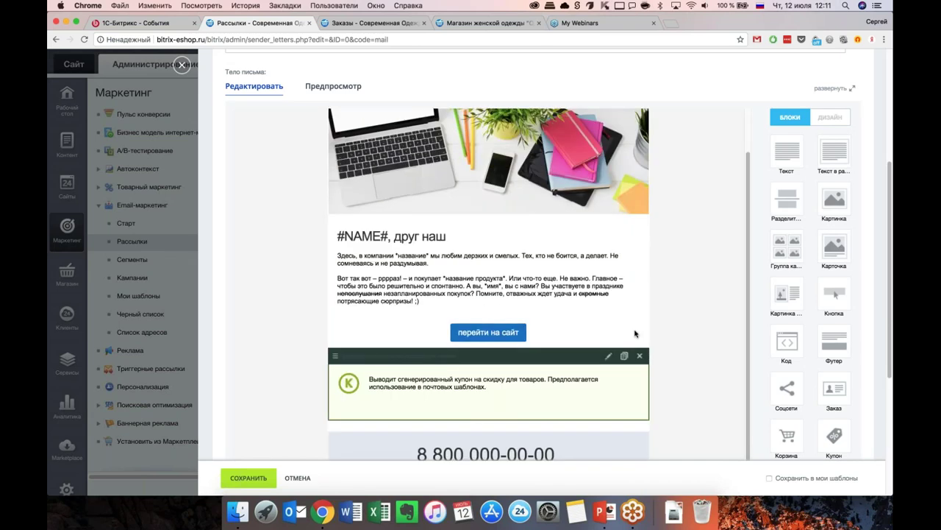
pyautogui.scroll(-1, 681, 345)
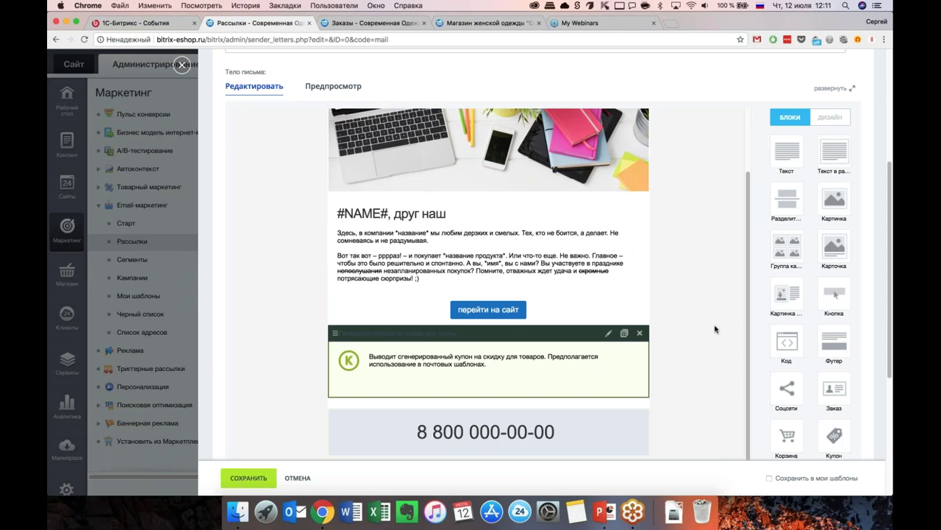
pyautogui.scroll(-1, 715, 328)
pyautogui.scroll(-1, 715, 329)
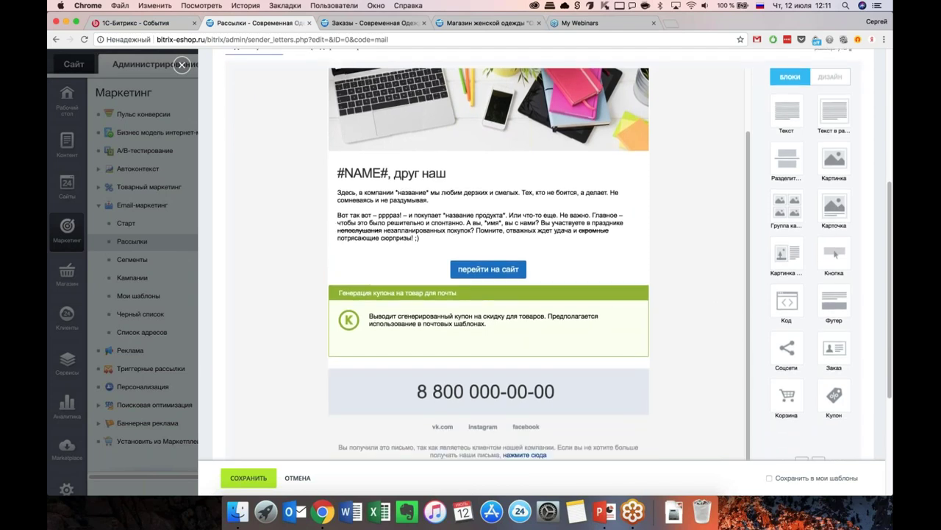
pyautogui.scroll(4, 559, 324)
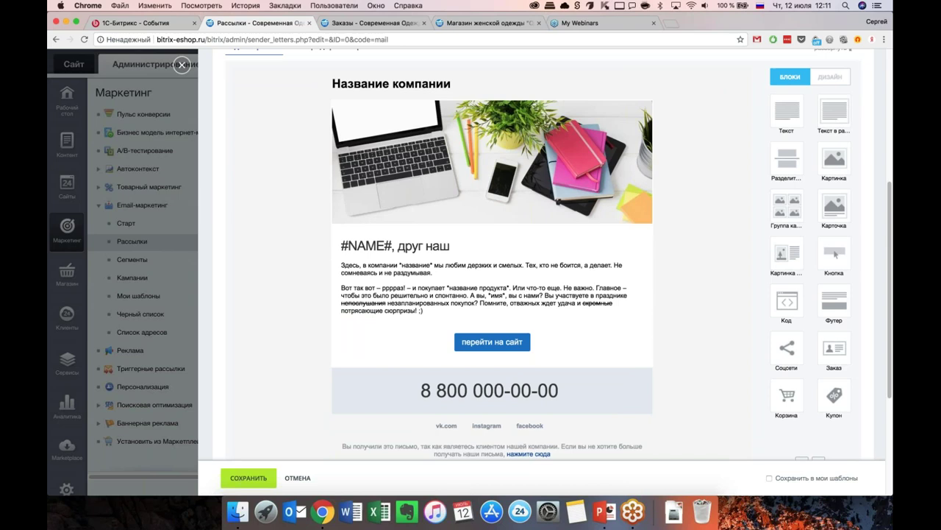
# Step: Switch the letter editor to the "Дизайн" mode and examine the background, indent, text and link settings of a letter section
pyautogui.scroll(-1, 723, 255)
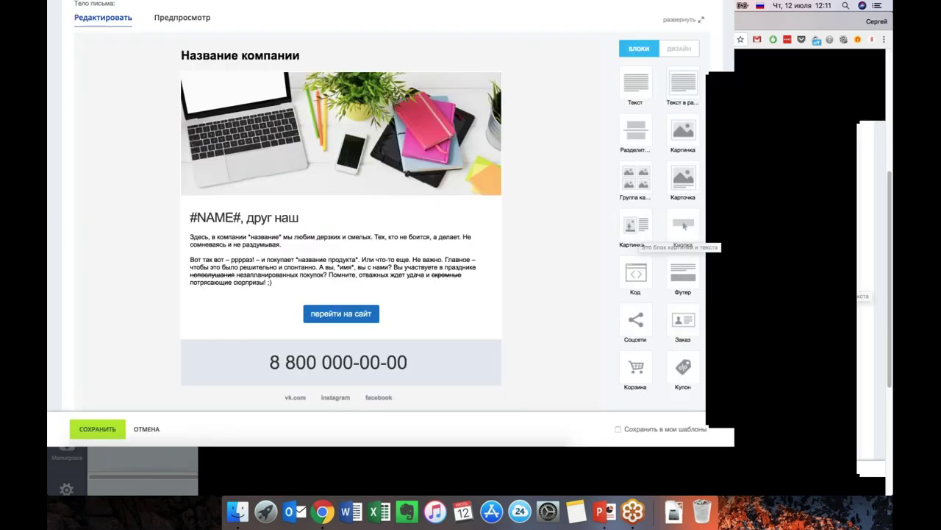
pyautogui.click(830, 97)
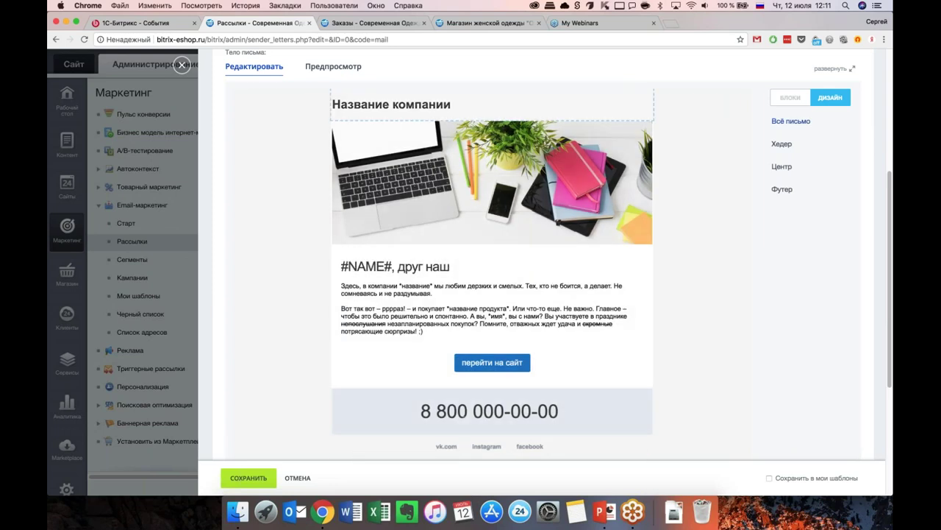
pyautogui.click(782, 143)
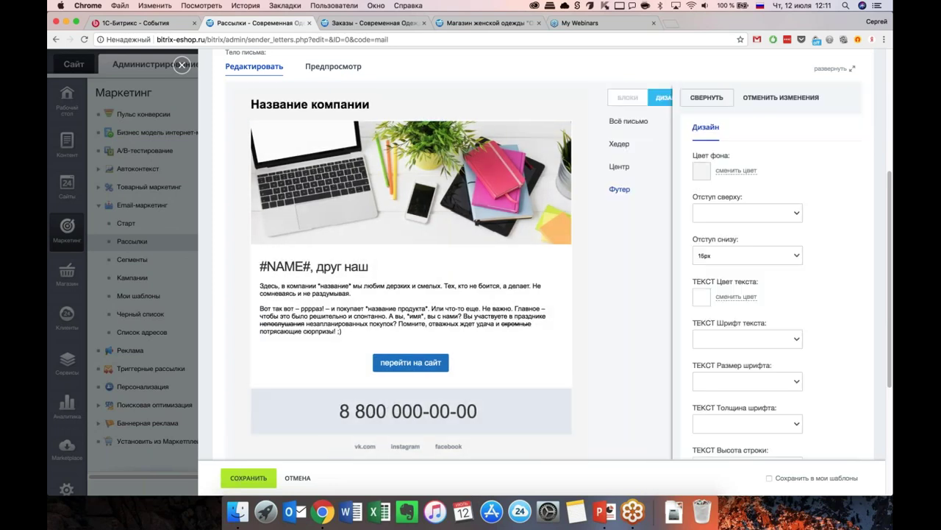
pyautogui.scroll(-5, 706, 294)
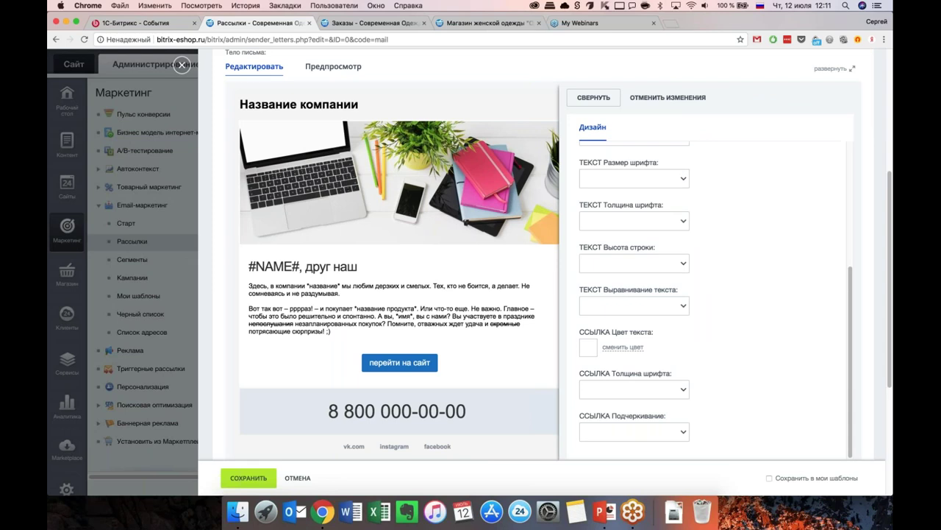
pyautogui.scroll(3, 706, 294)
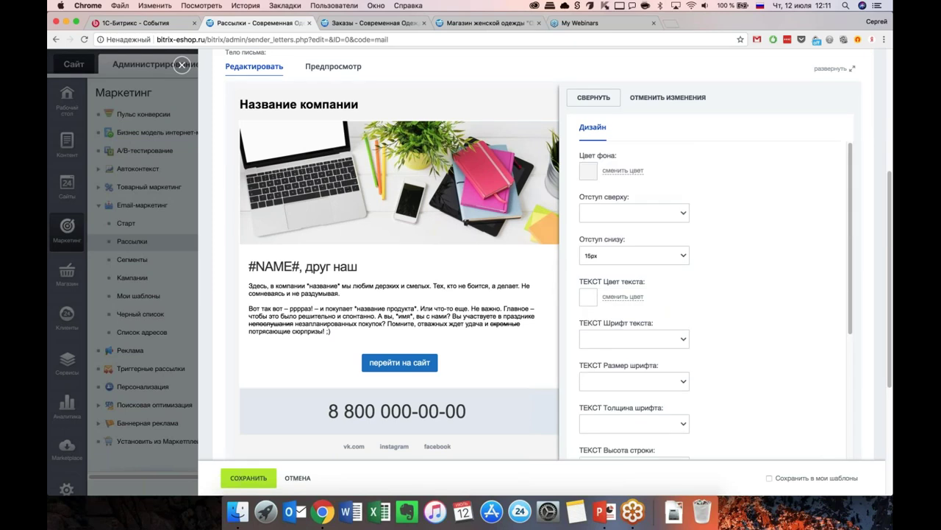
pyautogui.scroll(-1, 706, 294)
pyautogui.click(594, 97)
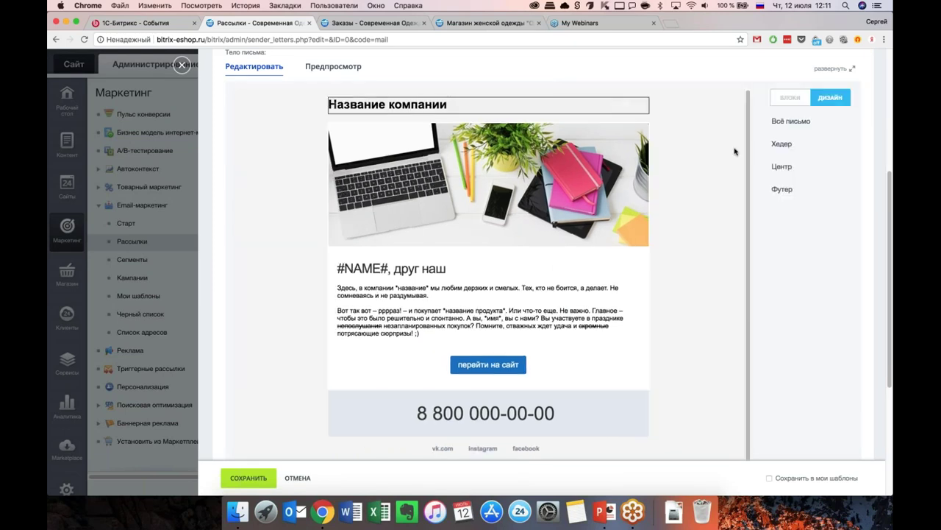
# Step: Examine the design settings of the letter's "Центр" section, close them, and return to the whole letter
pyautogui.click(782, 167)
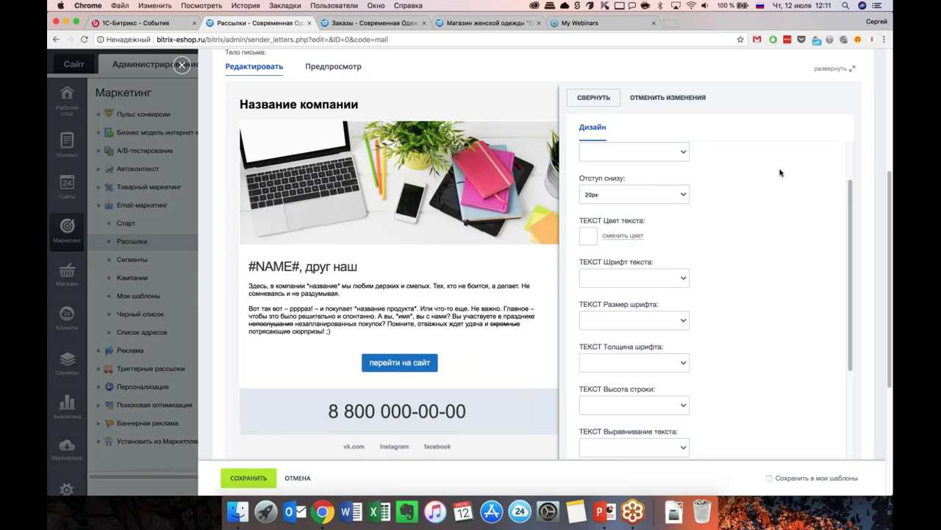
pyautogui.click(684, 151)
pyautogui.click(666, 212)
pyautogui.click(593, 97)
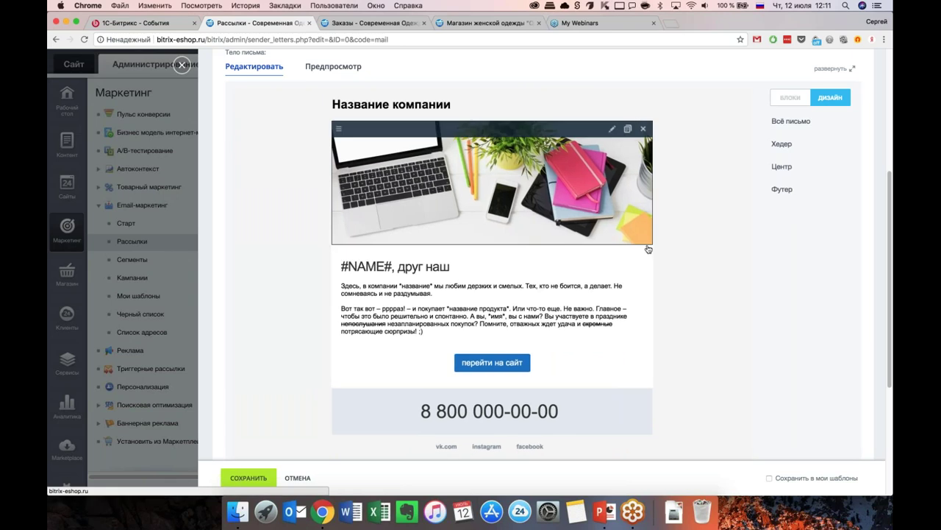
pyautogui.scroll(2, 648, 249)
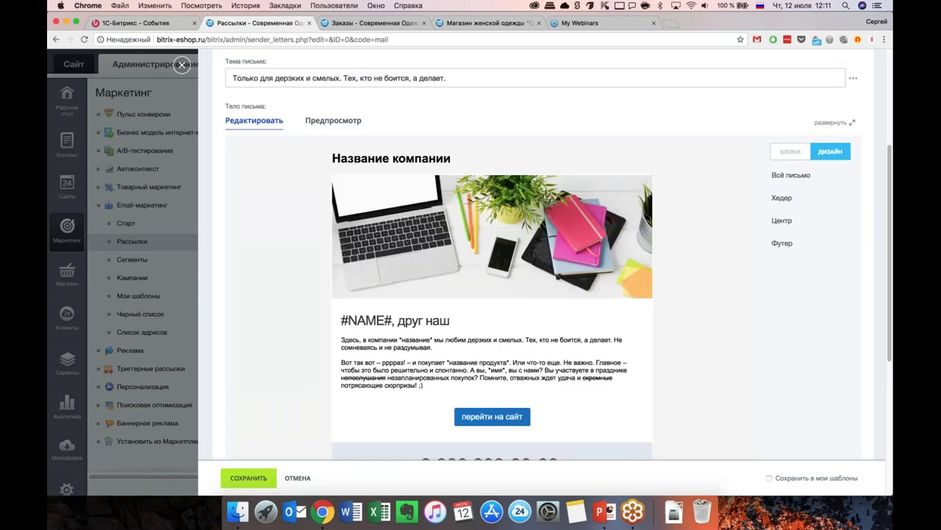
# Step: Look over the whole letter and return the letter editor to the "Блоки" mode
pyautogui.scroll(1, 559, 256)
pyautogui.scroll(-1, 544, 294)
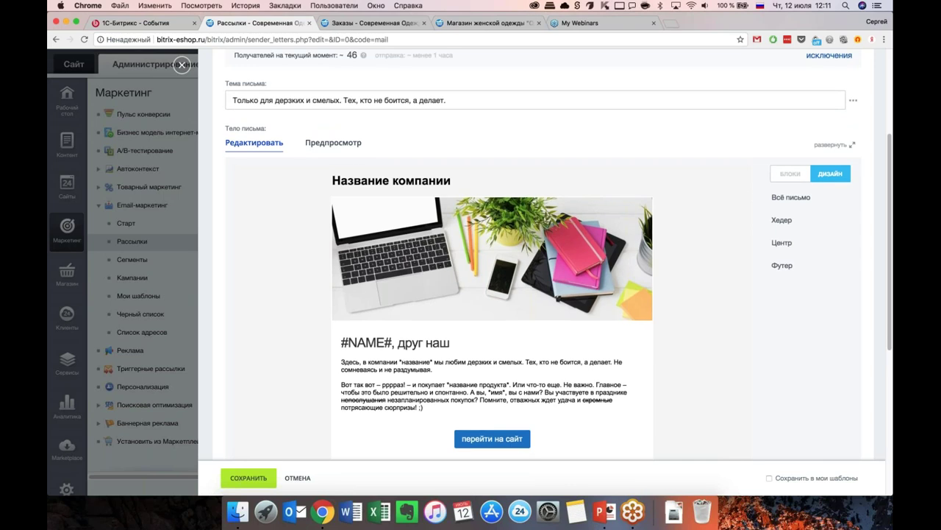
pyautogui.scroll(-3, 740, 257)
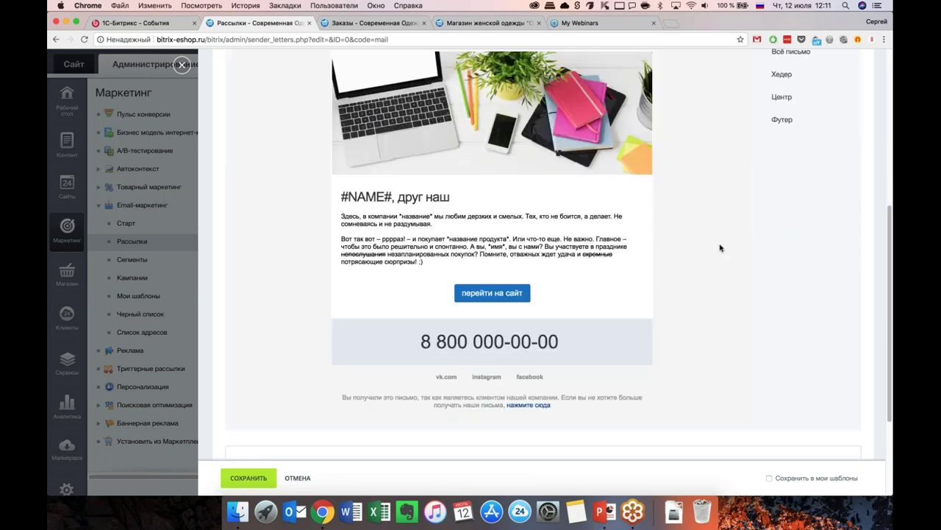
pyautogui.click(790, 82)
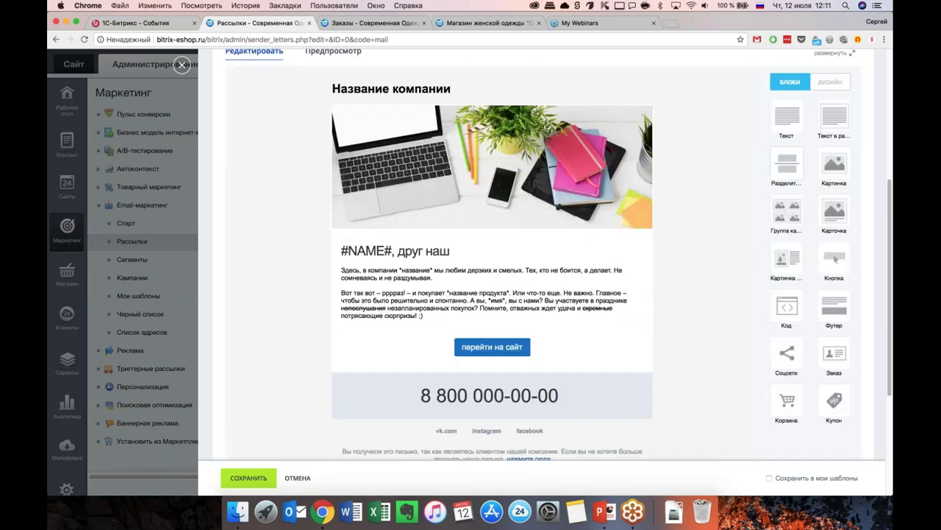
# Step: Insert the "Корзина" block above the phone number in the letter, examine its component parameters, and cancel the insertion
pyautogui.scroll(-1, 875, 372)
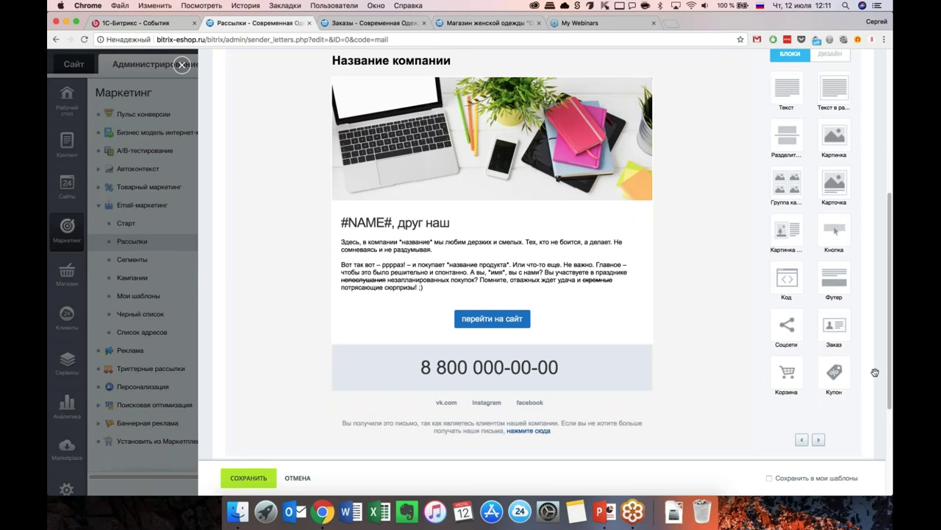
pyautogui.moveTo(787, 373); pyautogui.dragTo(610, 362)
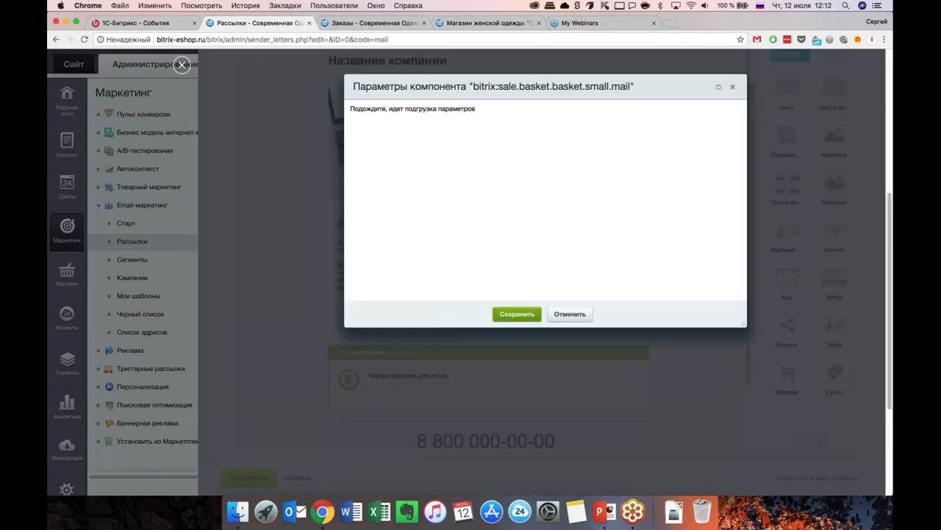
pyautogui.scroll(-3, 559, 256)
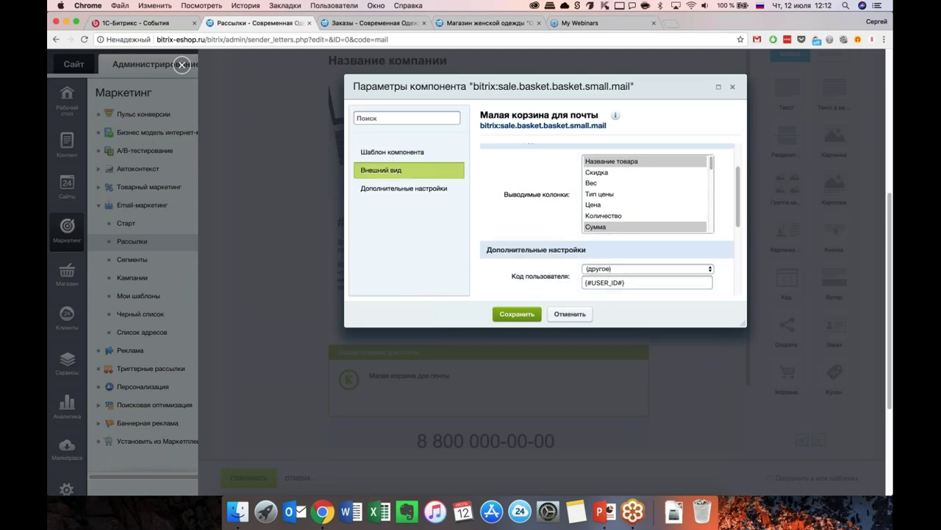
pyautogui.click(570, 314)
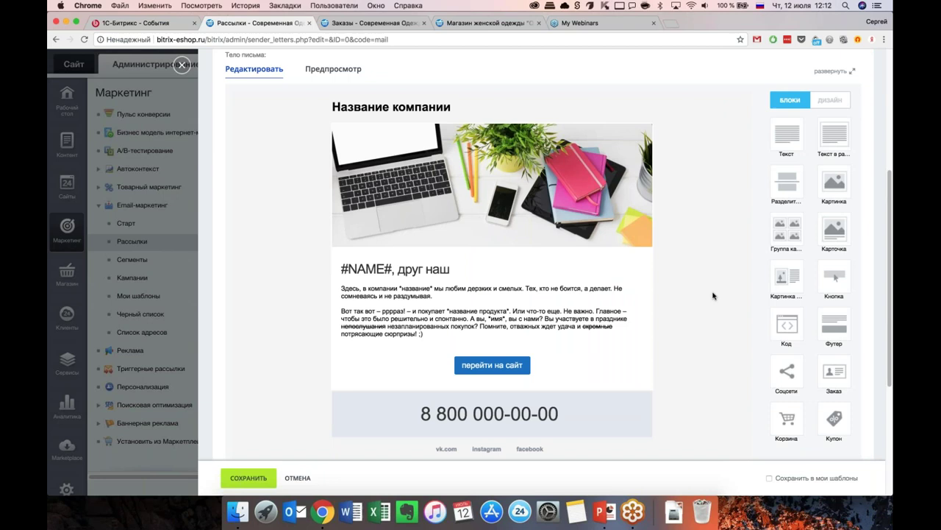
# Step: Save the mailing "Вызовите спонтанную покупку от 12 Июля" and keep its sending option as "Позже вручную"
pyautogui.scroll(-1, 713, 296)
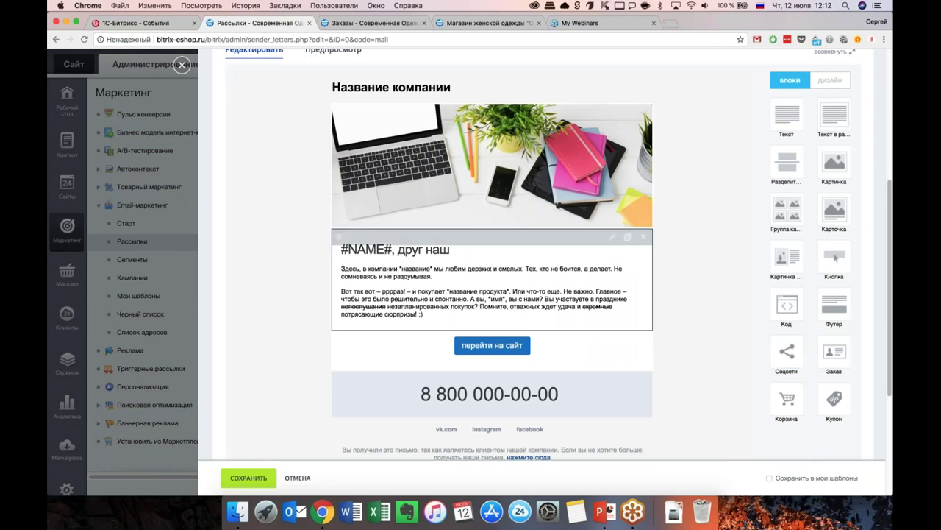
pyautogui.scroll(5, 492, 280)
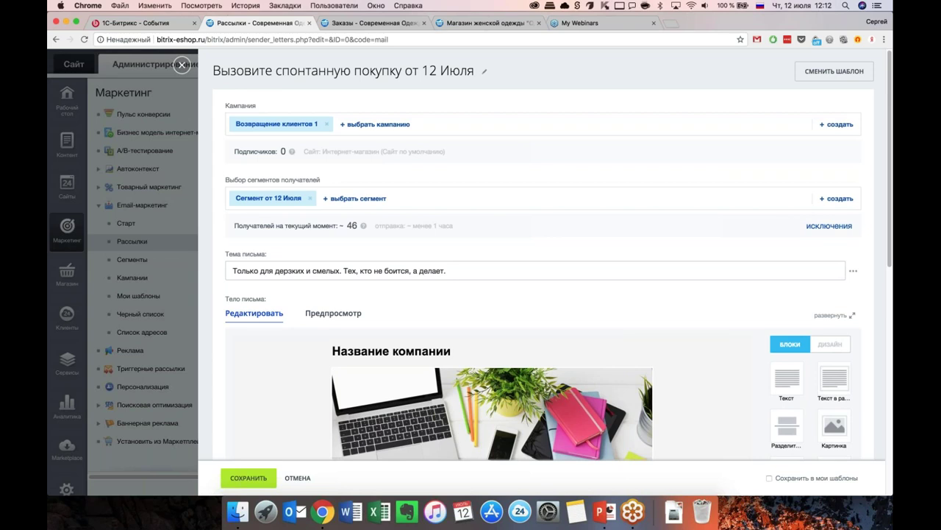
pyautogui.click(249, 477)
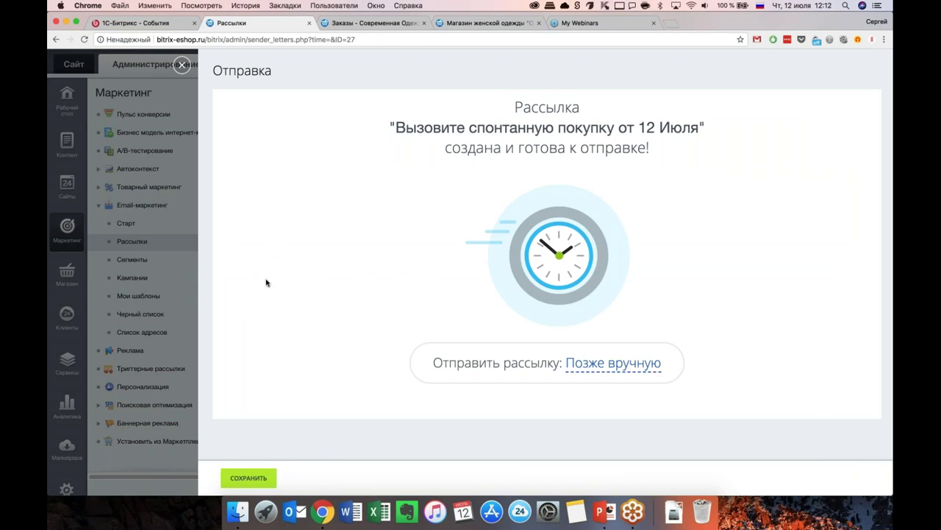
pyautogui.click(249, 478)
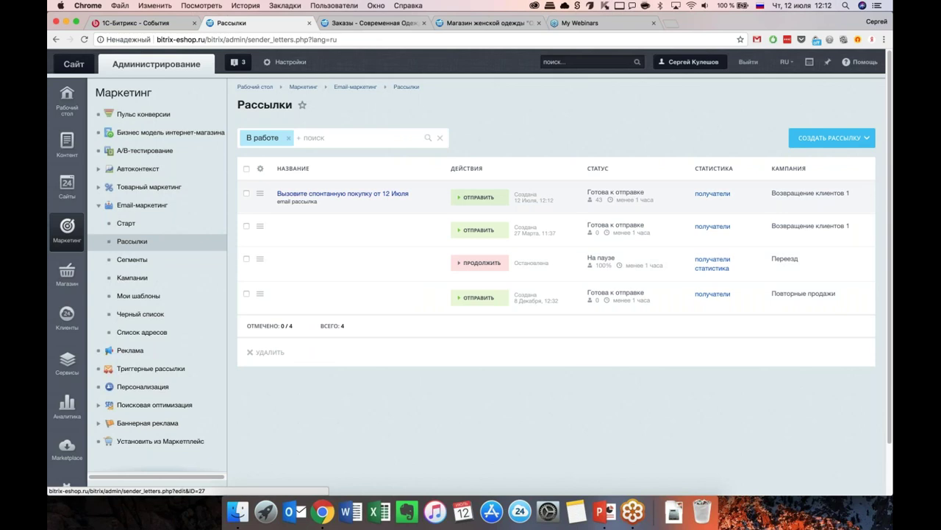
# Step: Check the actions available for the new mailing, examine its list of recipients, and return to the mailings list
pyautogui.click(259, 196)
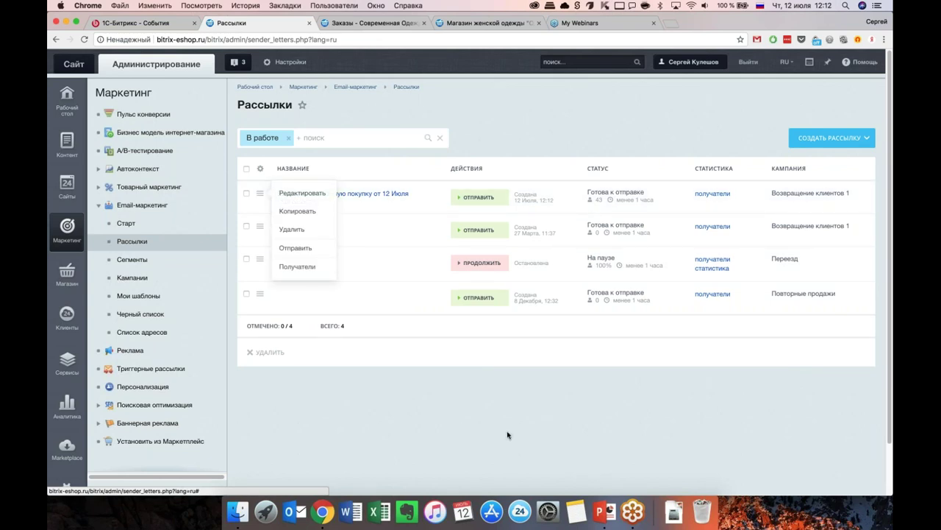
pyautogui.click(439, 309)
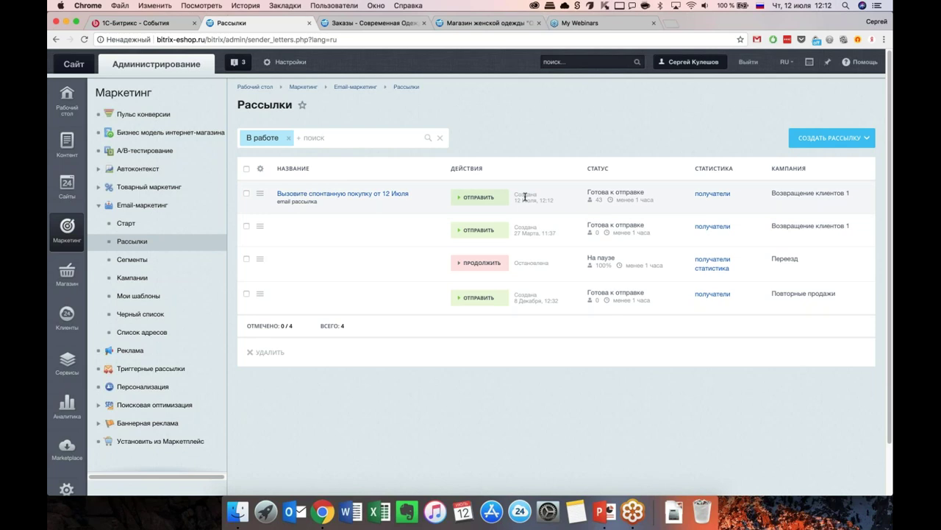
pyautogui.click(712, 194)
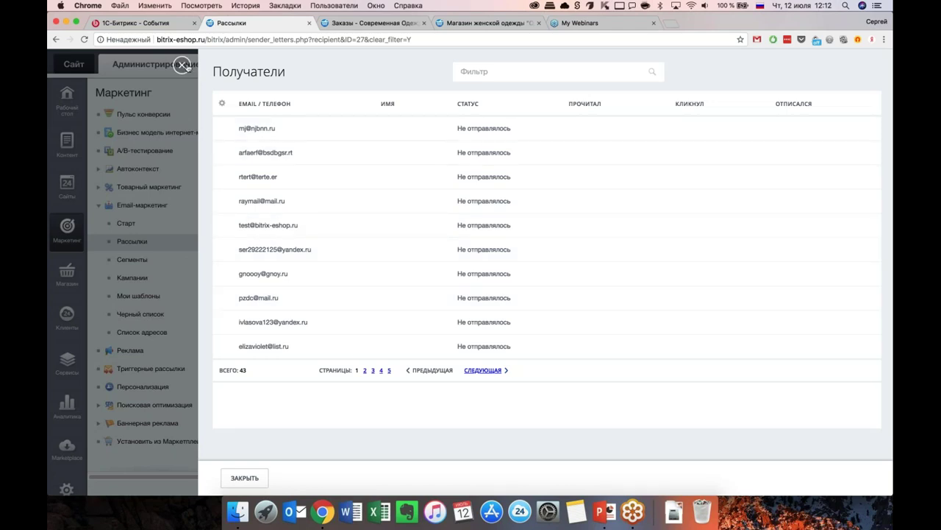
pyautogui.click(183, 65)
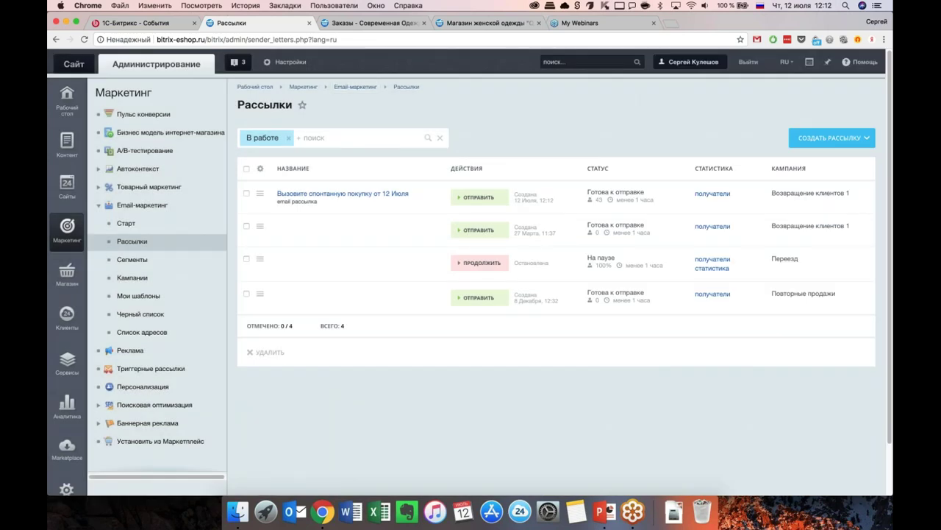
# Step: Examine the email-marketing start page statistics and reopen the mailing "Вызовите спонтанную покупку от 12 Июля" to look through its edit form
pyautogui.click(126, 222)
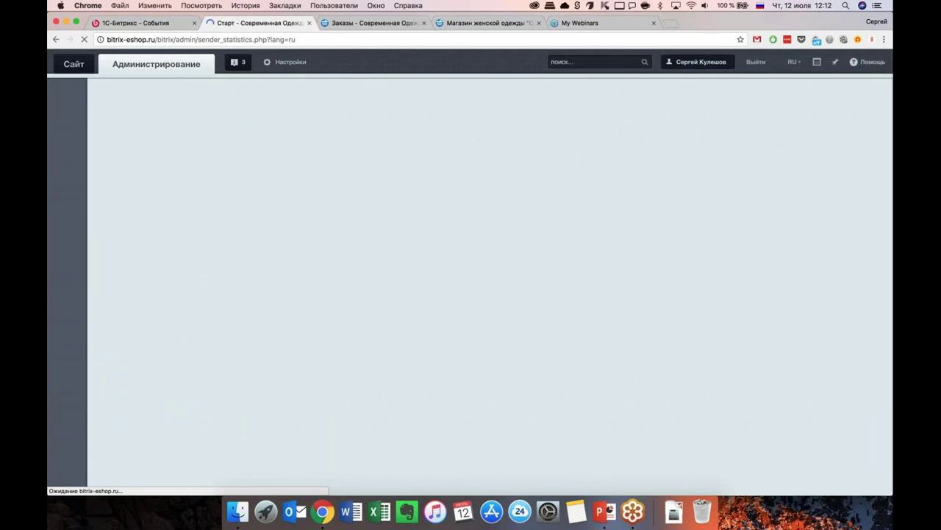
pyautogui.scroll(-1, 740, 228)
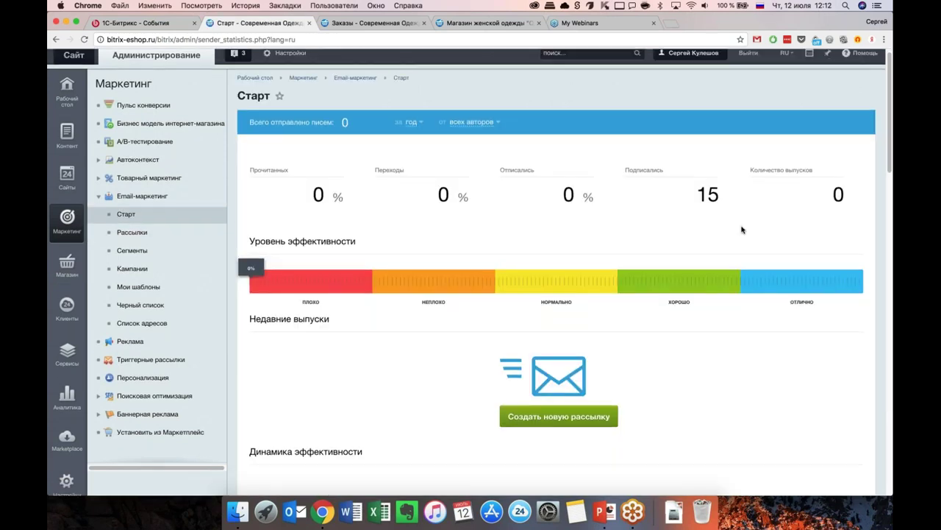
pyautogui.click(217, 234)
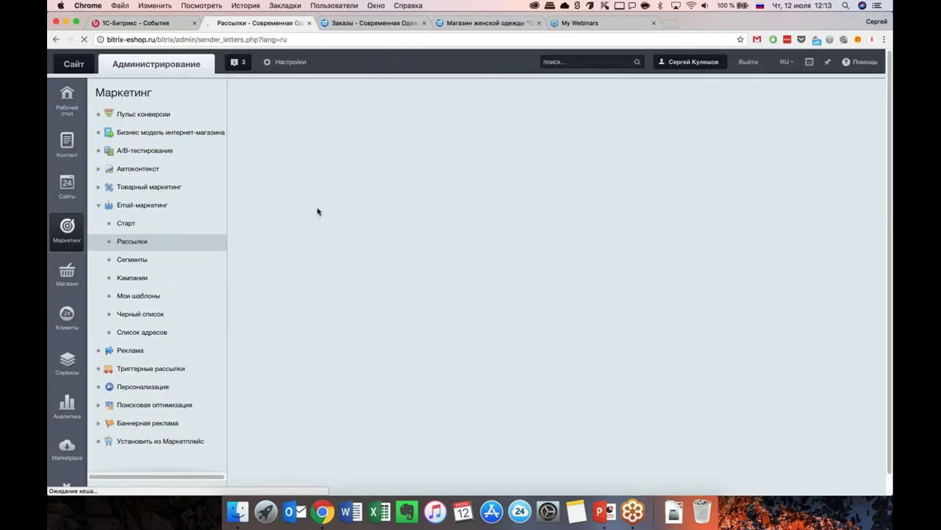
pyautogui.click(324, 194)
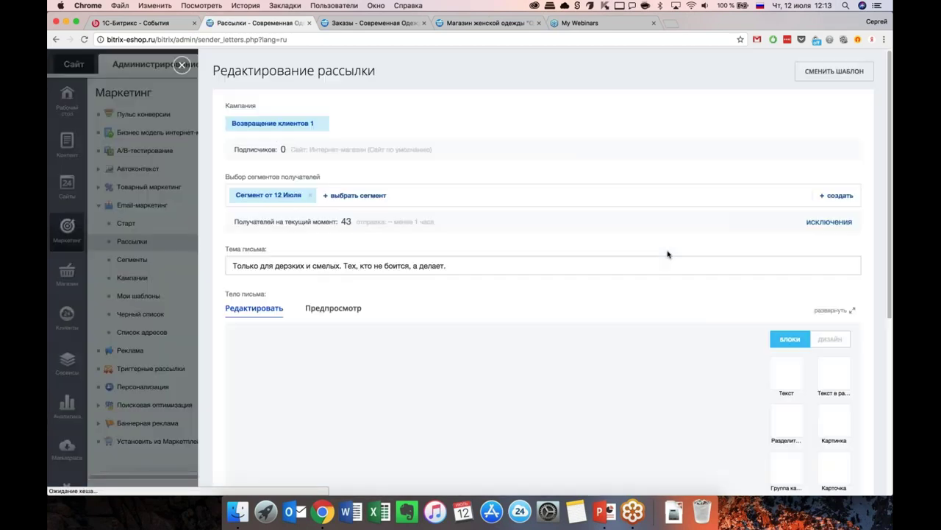
pyautogui.scroll(-10, 544, 279)
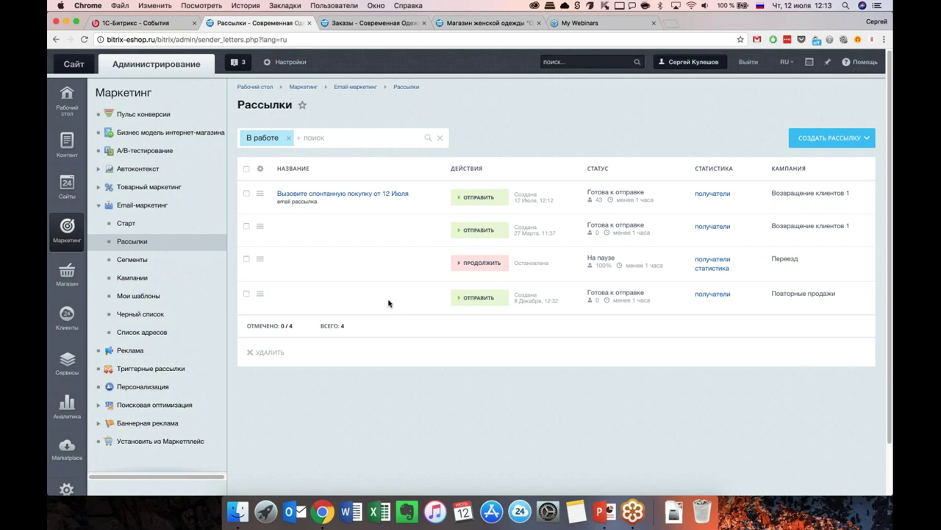
# Step: Review the list of recipient segments and the list of campaigns in email marketing
pyautogui.click(143, 261)
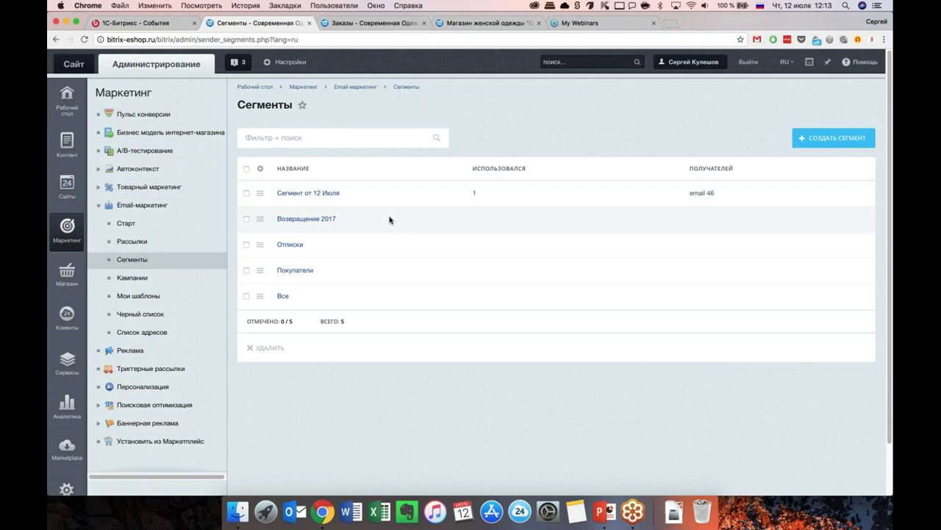
pyautogui.click(132, 277)
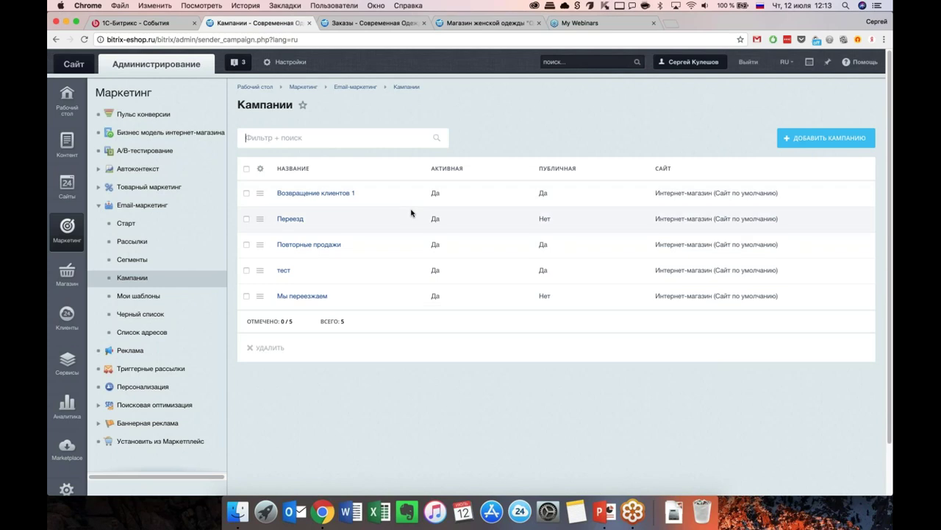
pyautogui.scroll(-1, 400, 315)
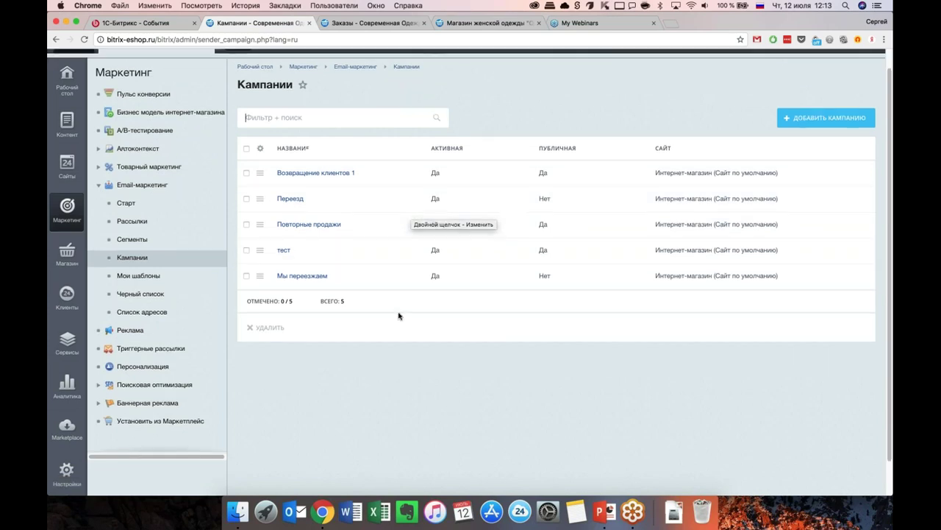
pyautogui.scroll(1, 394, 325)
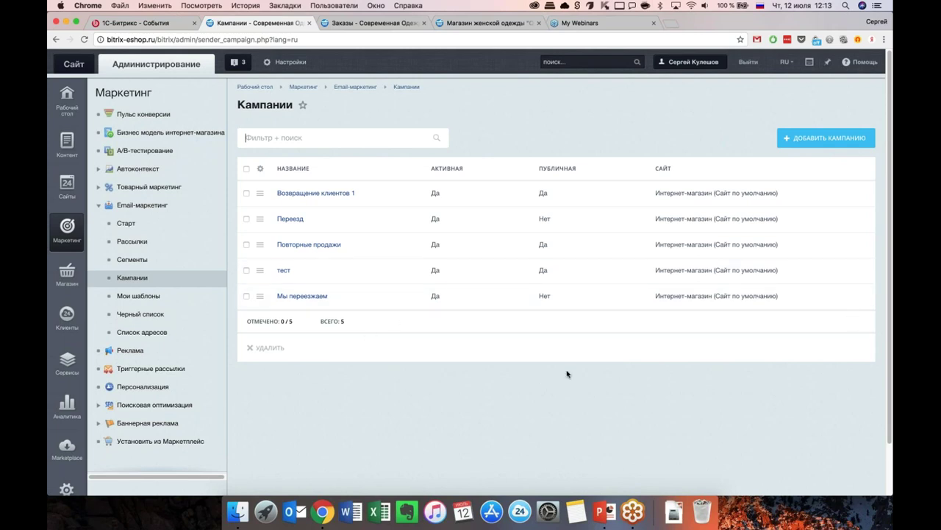
# Step: Examine the email-marketing blacklist page "Черный список"
pyautogui.click(140, 315)
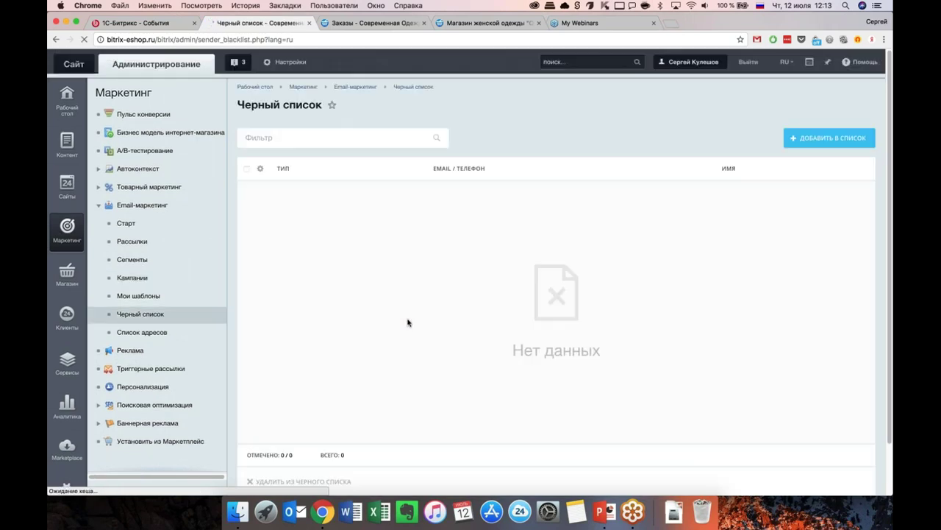
pyautogui.scroll(-3, 409, 325)
pyautogui.scroll(2, 408, 323)
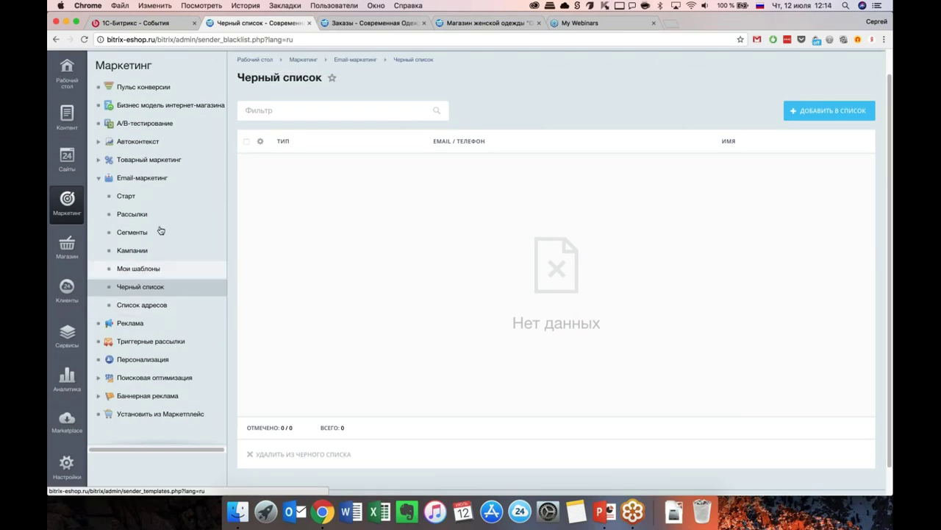
pyautogui.scroll(-1, 163, 231)
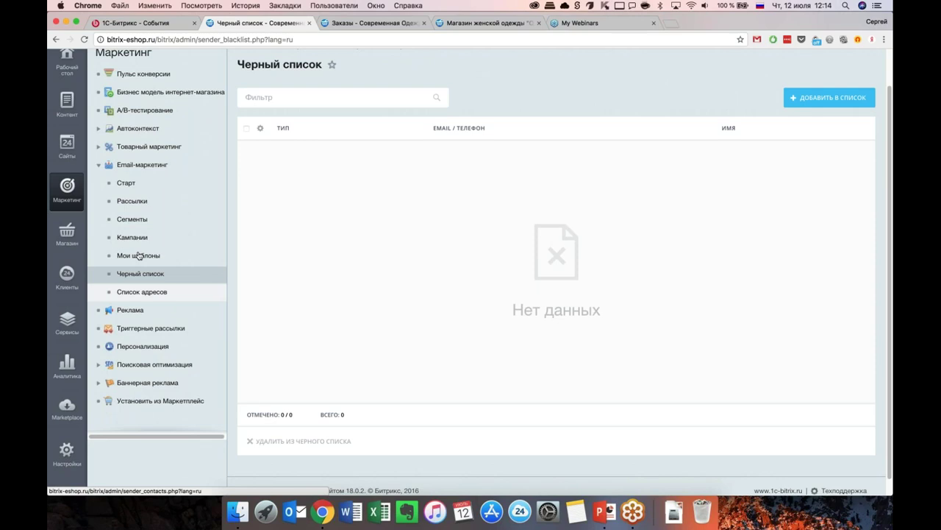
# Step: Collapse the "Email-маркетинг" section and look through the list of trigger mailings in "Триггерные рассылки"
pyautogui.click(98, 164)
pyautogui.click(134, 202)
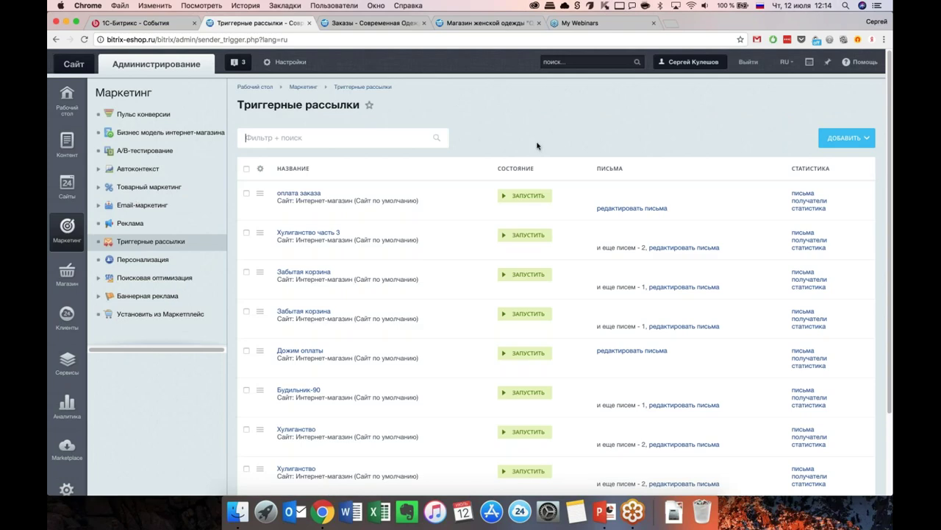
pyautogui.scroll(-1, 539, 146)
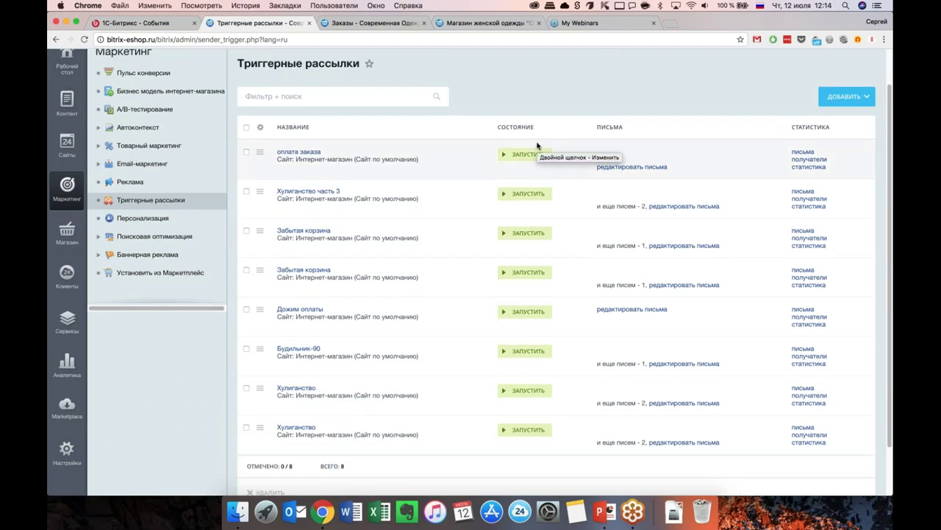
pyautogui.scroll(1, 537, 152)
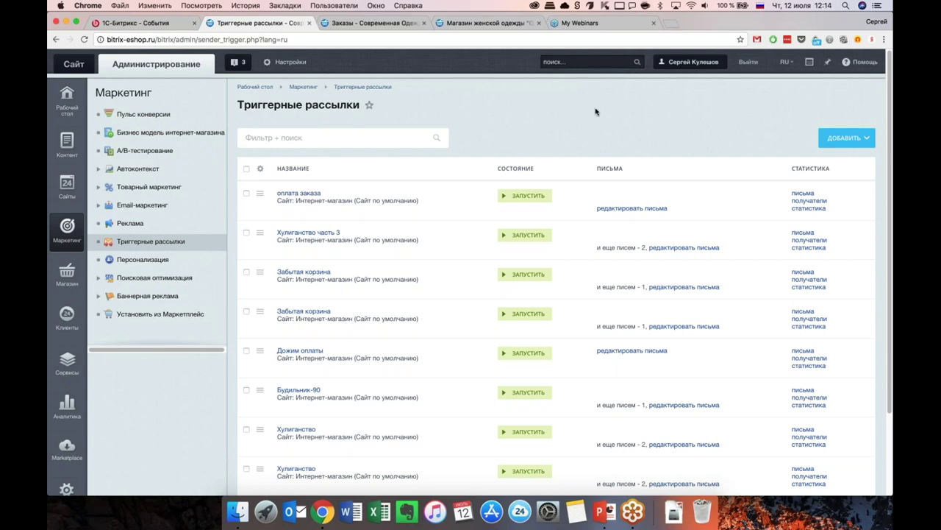
pyautogui.scroll(-2, 594, 111)
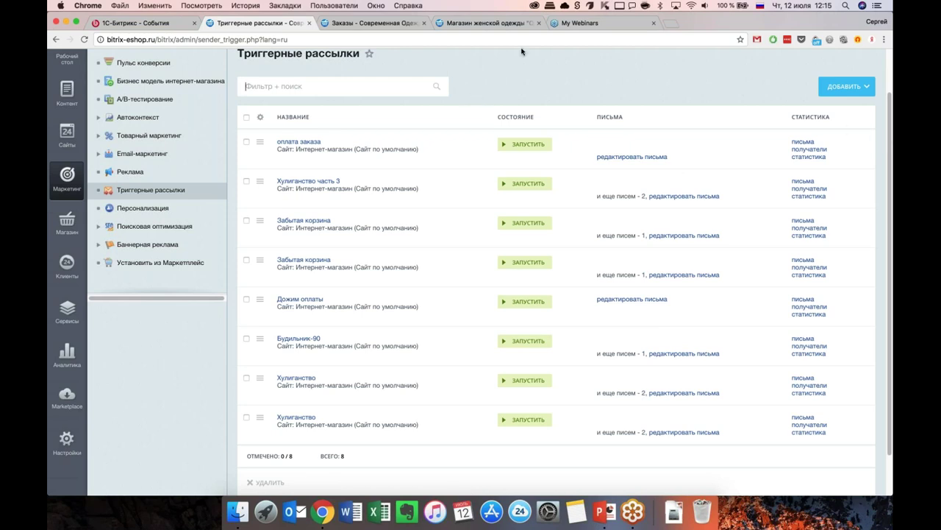
pyautogui.scroll(2, 126, 218)
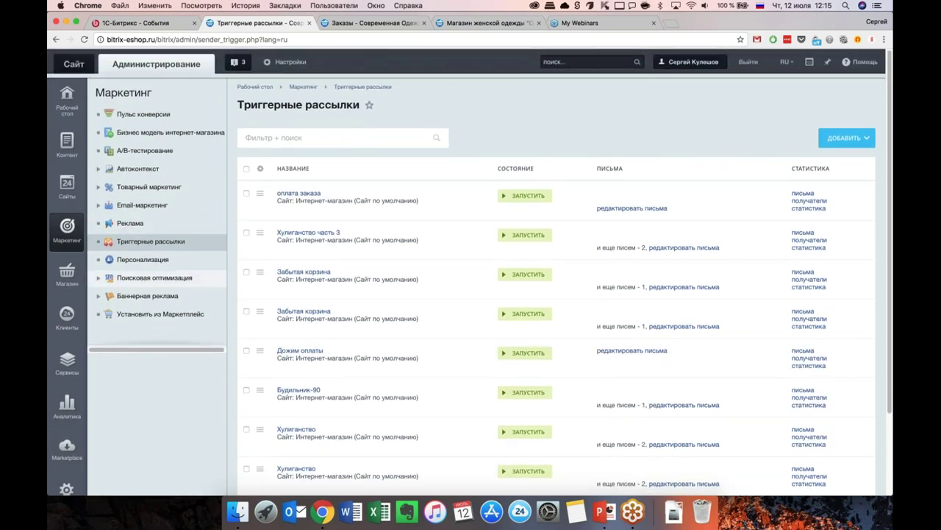
# Step: Open the product settings page "Модули" and look through the list of installed modules
pyautogui.scroll(-2, 130, 304)
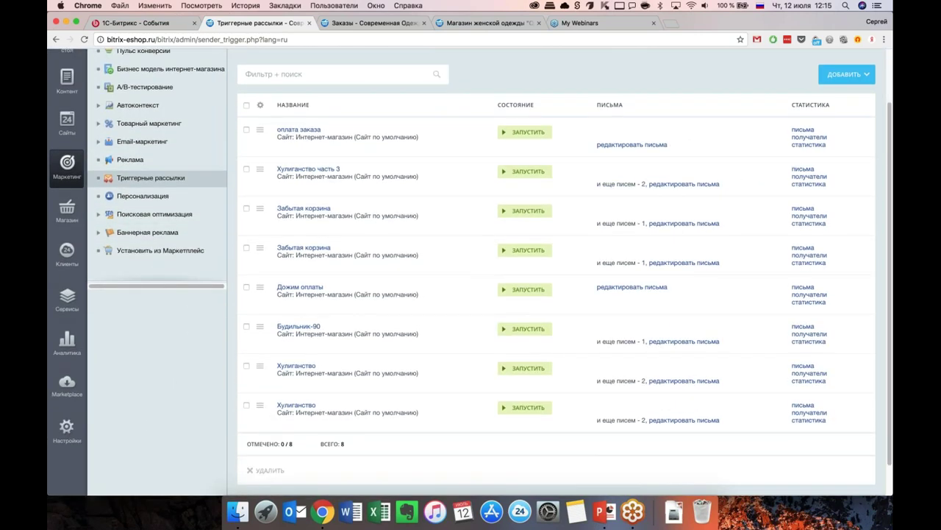
pyautogui.scroll(2, 129, 304)
pyautogui.scroll(-4, 89, 367)
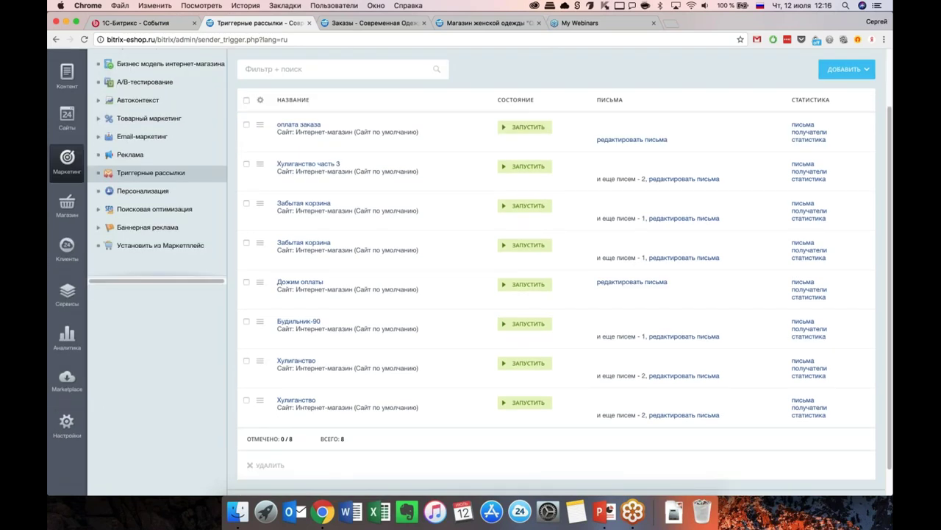
pyautogui.click(67, 401)
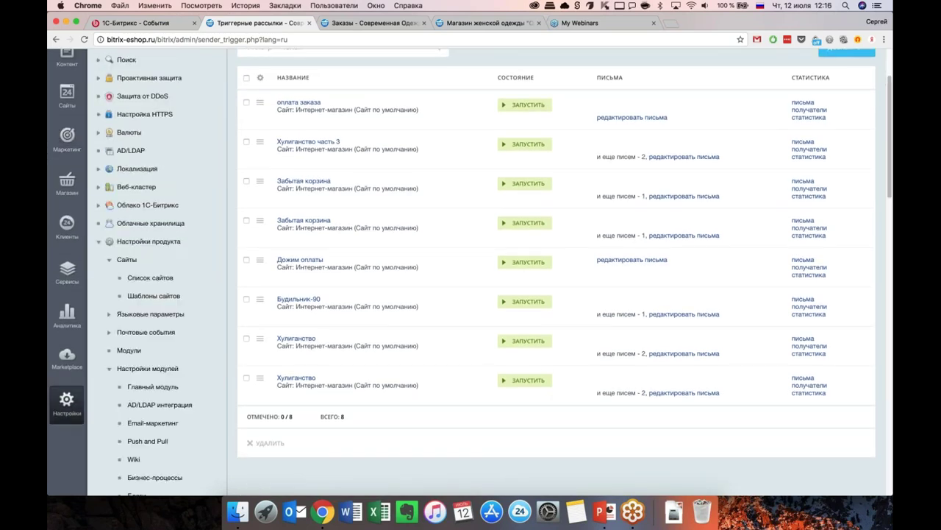
pyautogui.scroll(-3, 226, 277)
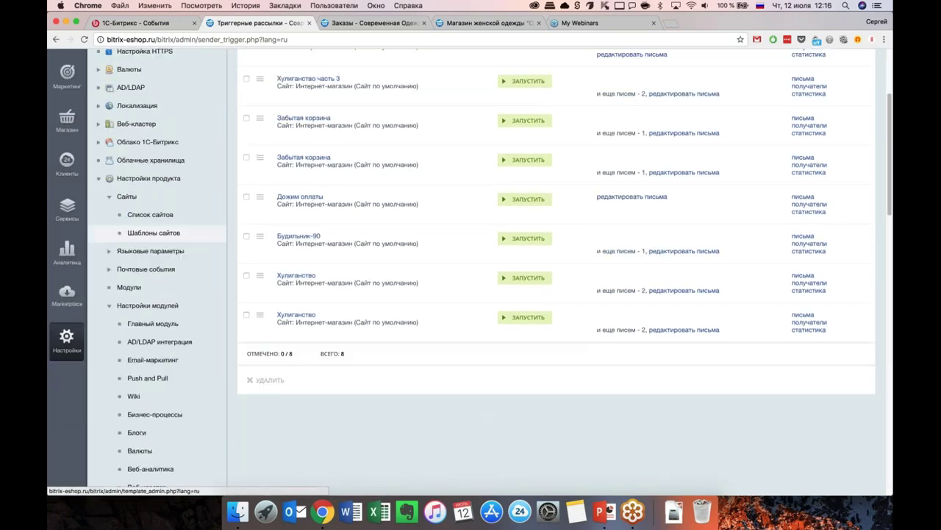
pyautogui.click(226, 278)
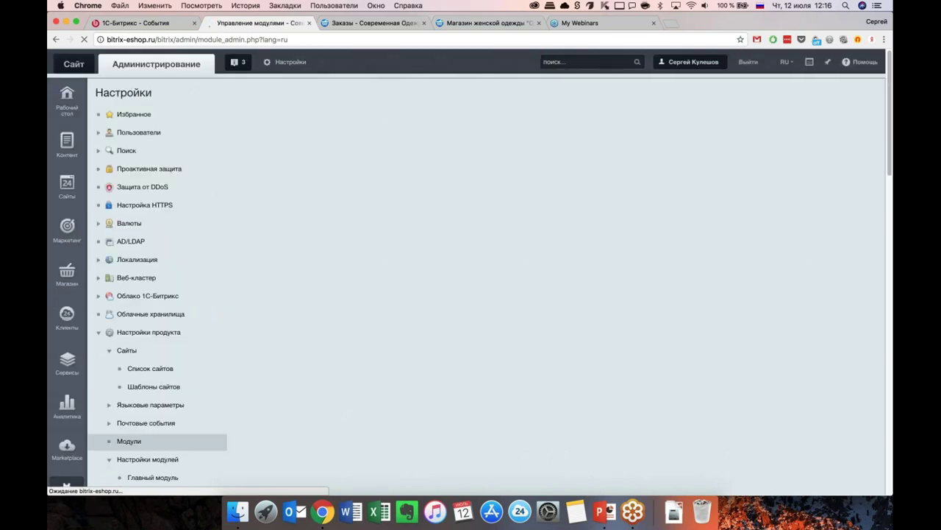
pyautogui.scroll(-20, 471, 272)
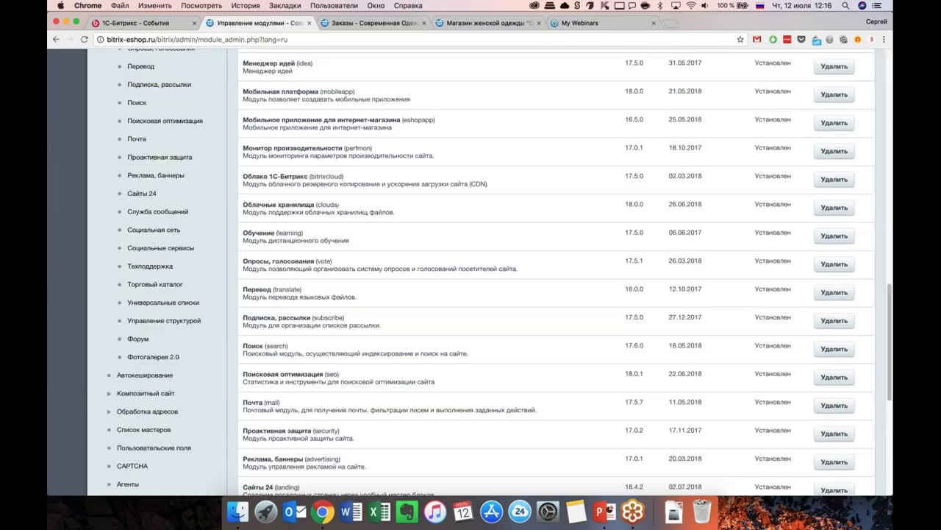
pyautogui.scroll(-10, 470, 272)
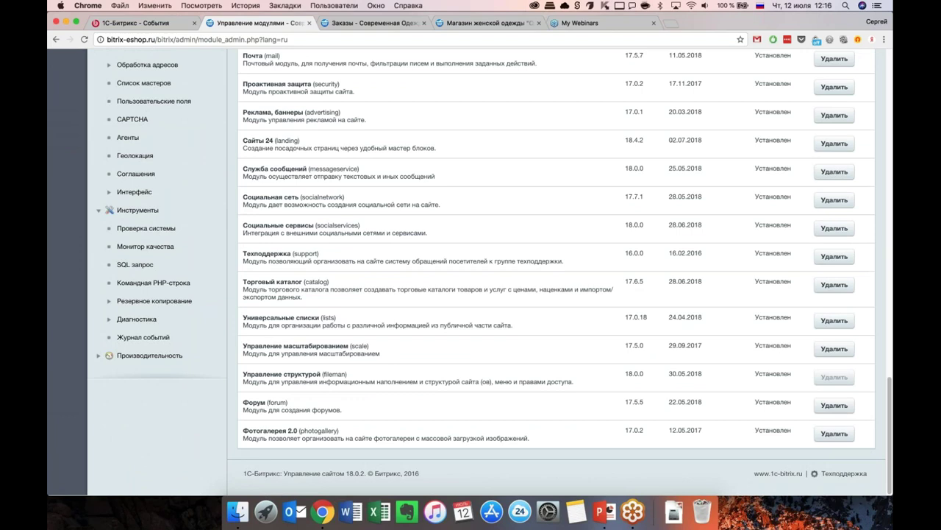
pyautogui.scroll(10, 471, 273)
pyautogui.scroll(20, 138, 369)
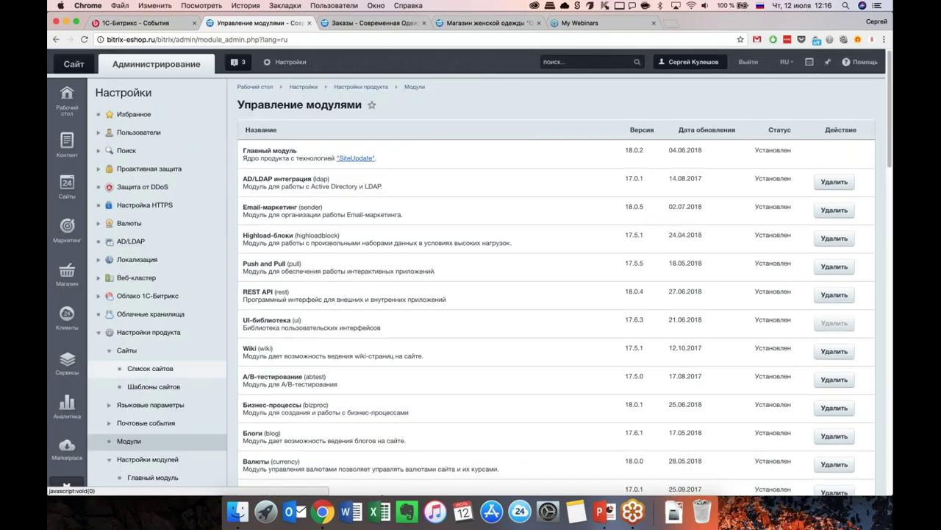
# Step: Return to "Триггерные рассылки" in the marketing section and review the list of trigger mailings
pyautogui.click(67, 224)
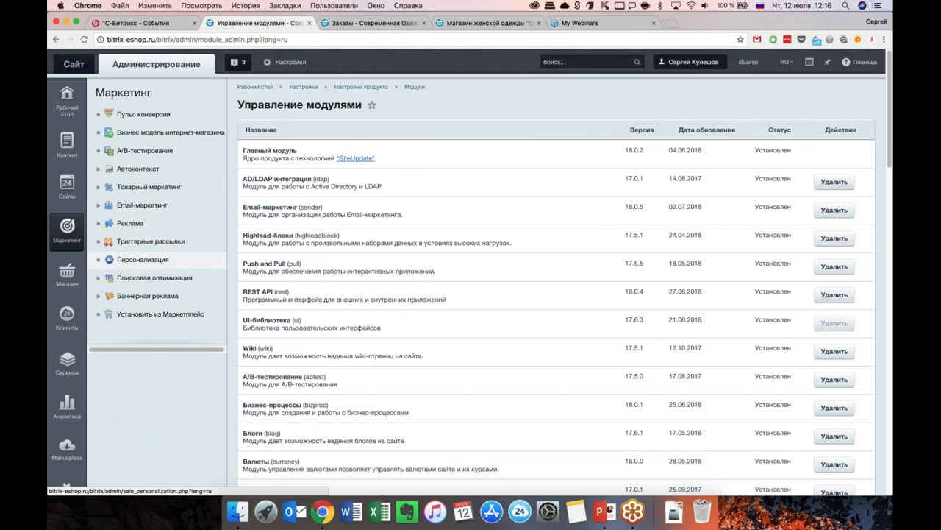
pyautogui.click(154, 243)
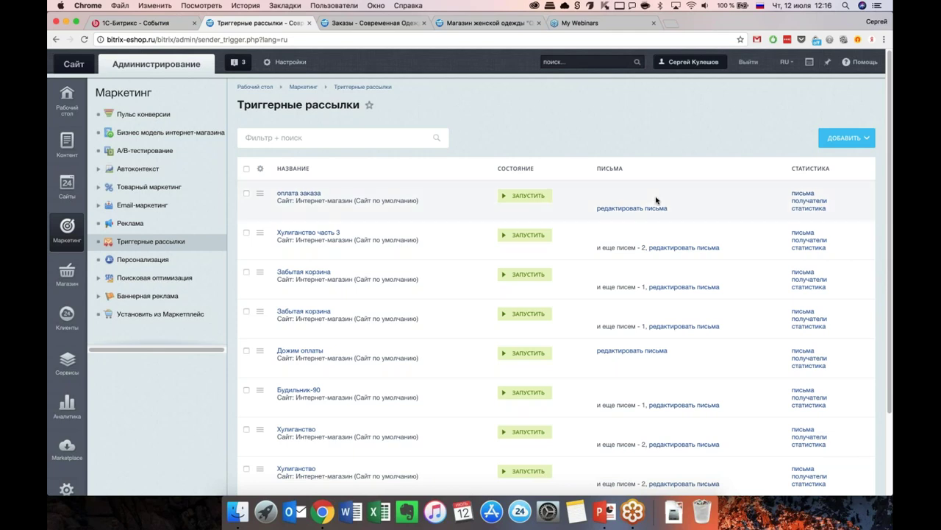
pyautogui.scroll(-3, 657, 197)
pyautogui.scroll(2, 656, 198)
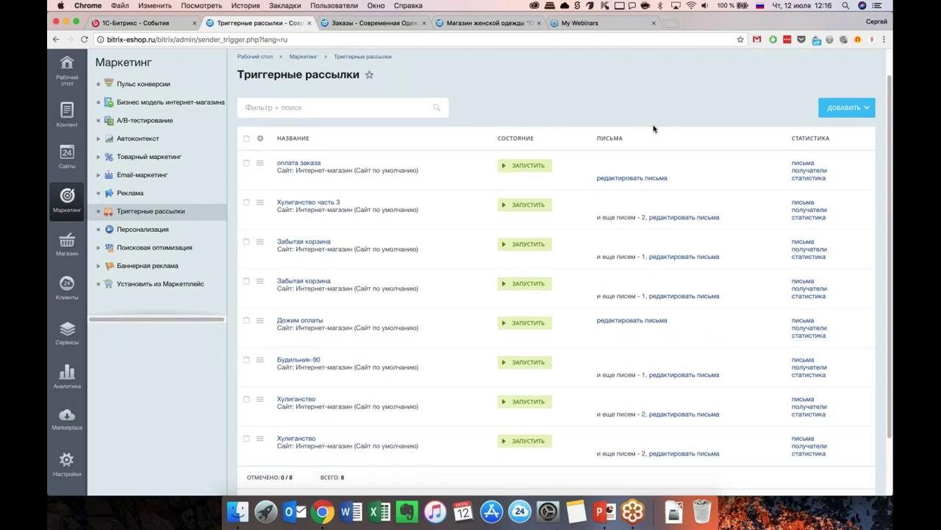
pyautogui.scroll(-1, 654, 129)
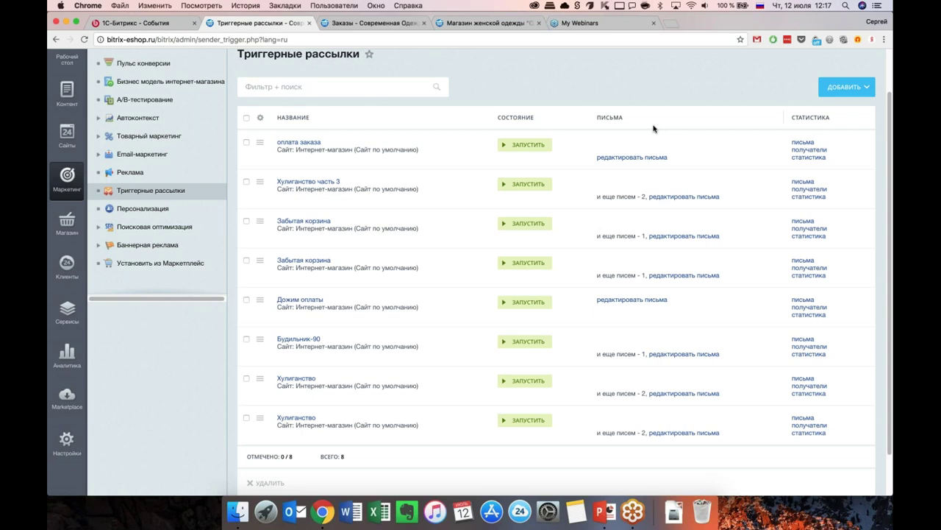
pyautogui.scroll(1, 653, 129)
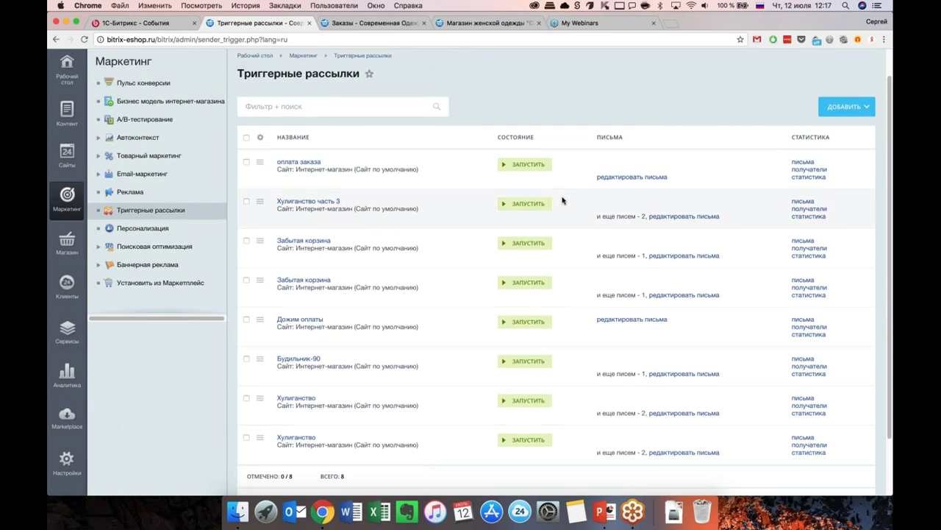
pyautogui.scroll(-2, 559, 294)
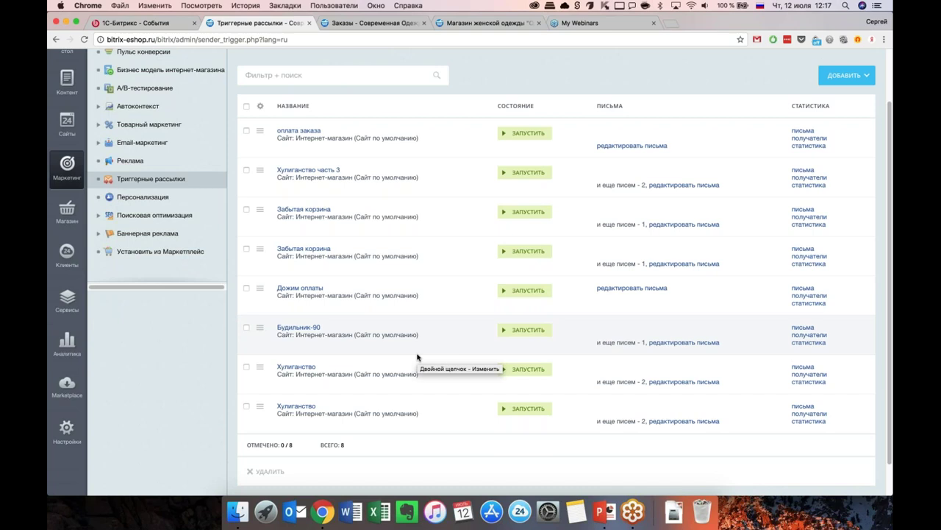
pyautogui.scroll(1, 419, 361)
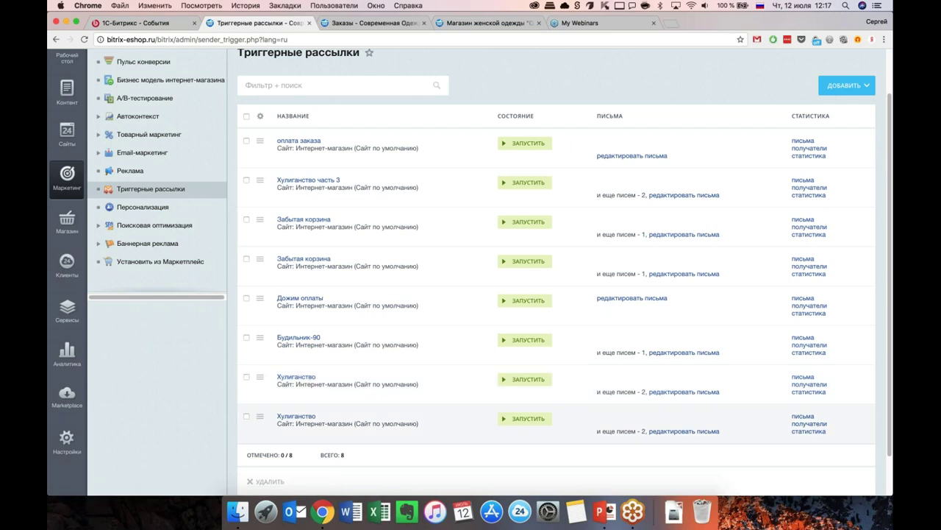
pyautogui.scroll(-1, 294, 408)
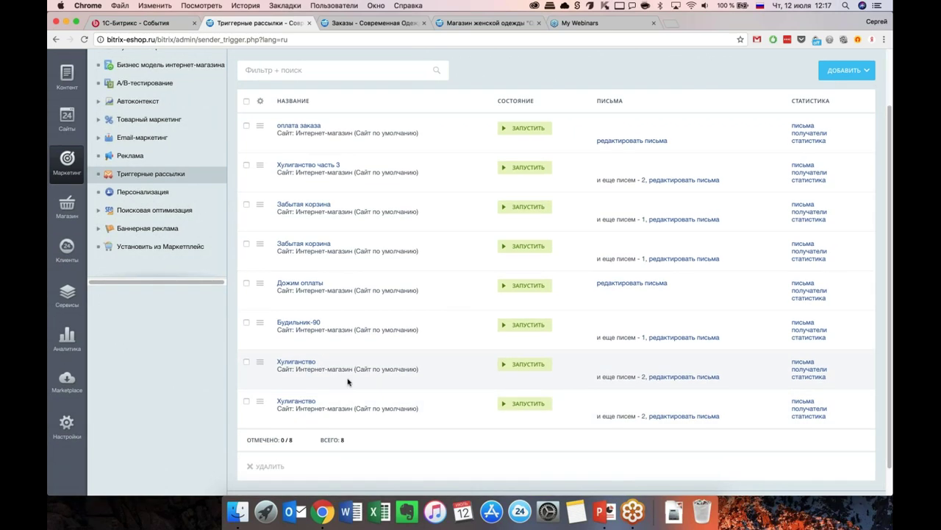
# Step: Open the upper of the two trigger mailings named "Хулиганство" and review its available launch conditions
pyautogui.click(305, 362)
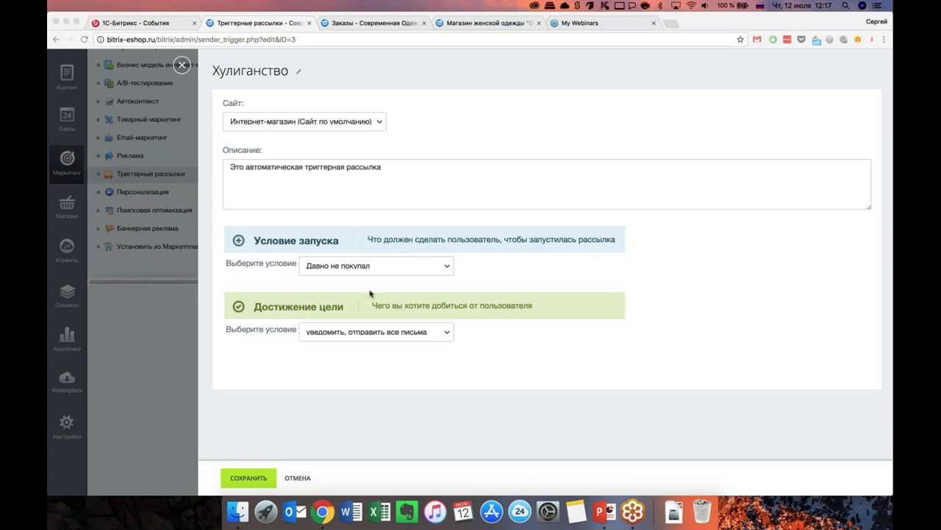
pyautogui.click(400, 173)
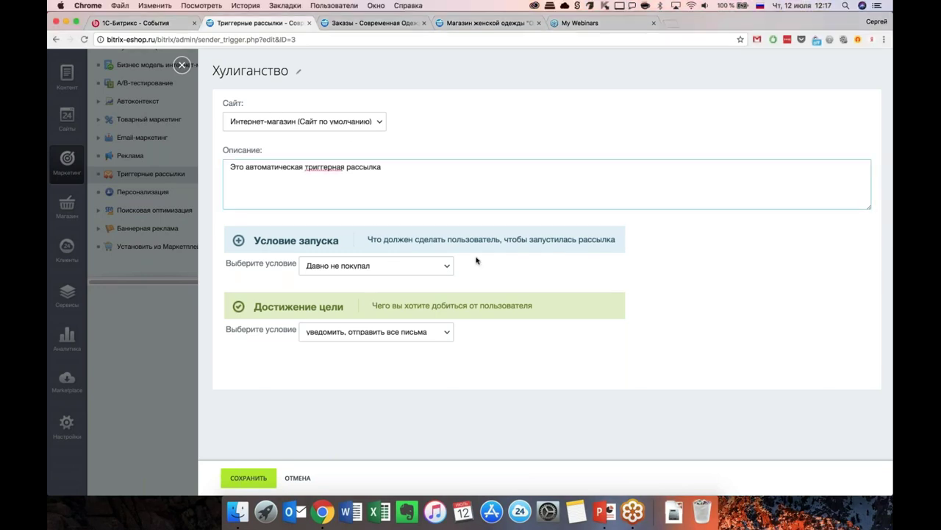
pyautogui.click(420, 272)
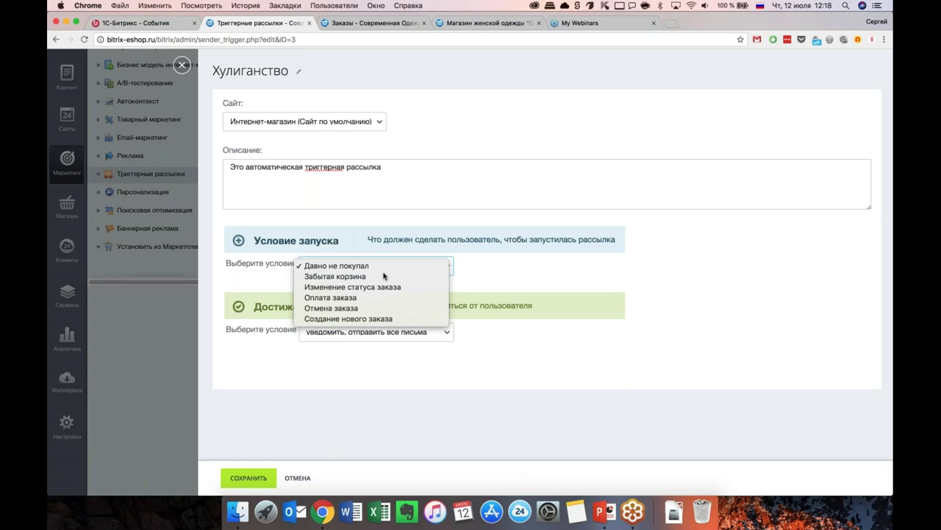
pyautogui.click(504, 282)
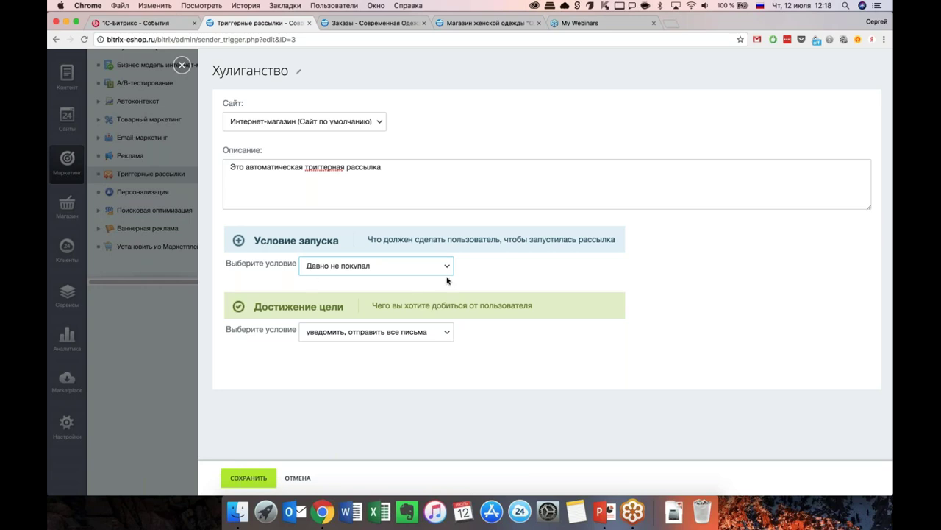
# Step: Set the mailing's goal condition under "Достижение цели" to "Создание нового заказа" and save the mailing
pyautogui.click(417, 336)
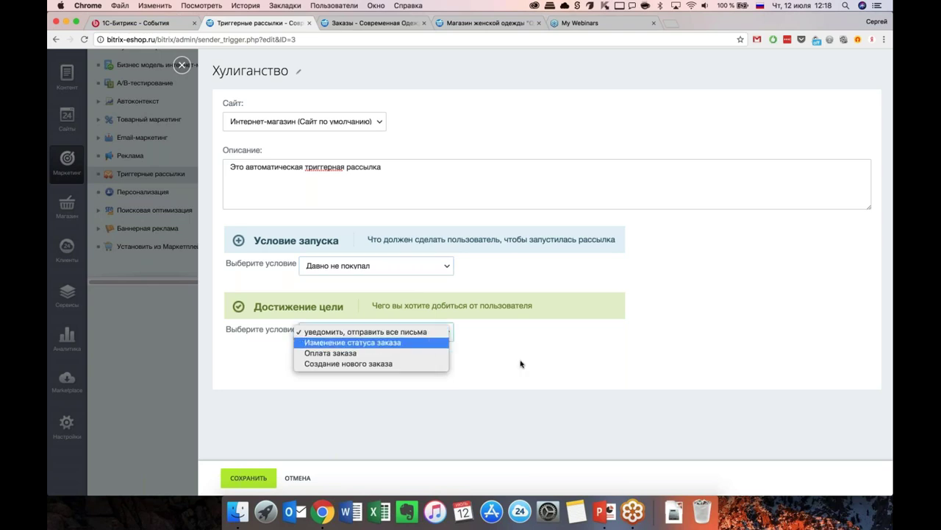
pyautogui.click(526, 367)
pyautogui.click(392, 337)
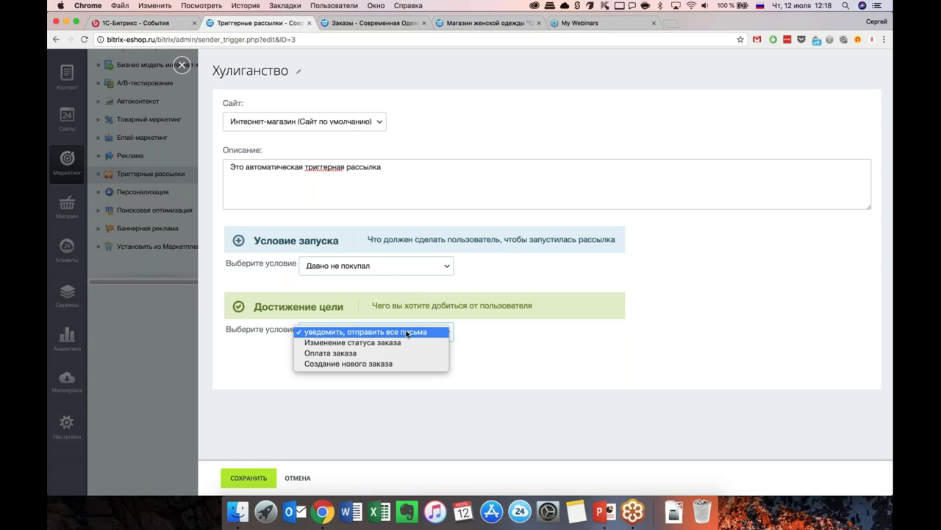
pyautogui.click(501, 354)
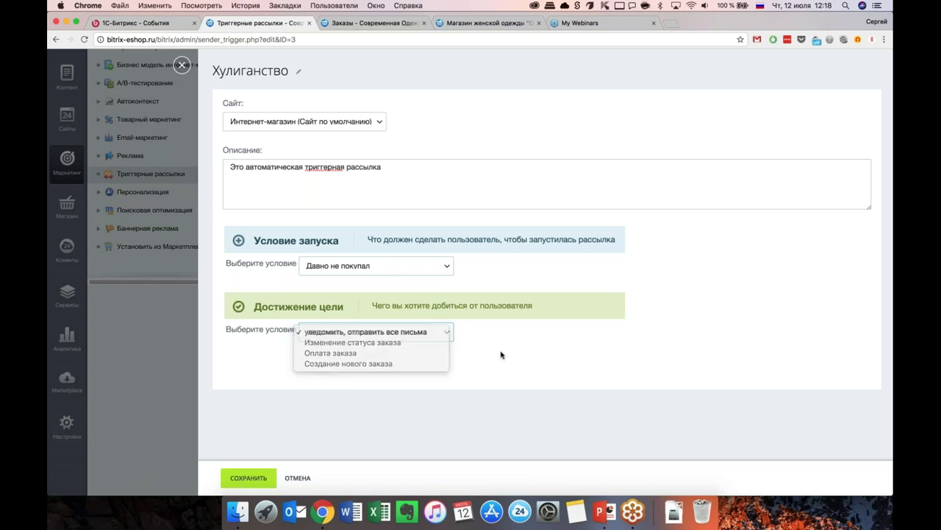
pyautogui.click(410, 332)
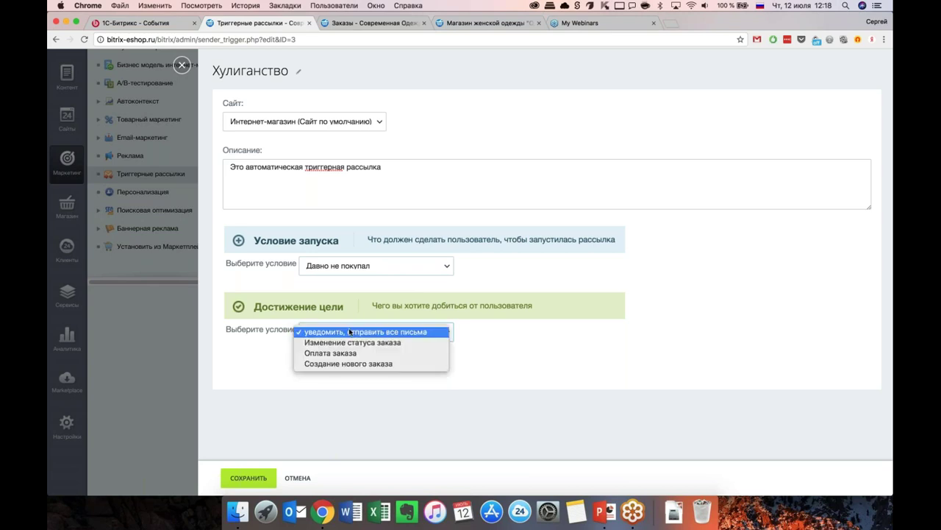
pyautogui.click(381, 366)
pyautogui.click(349, 363)
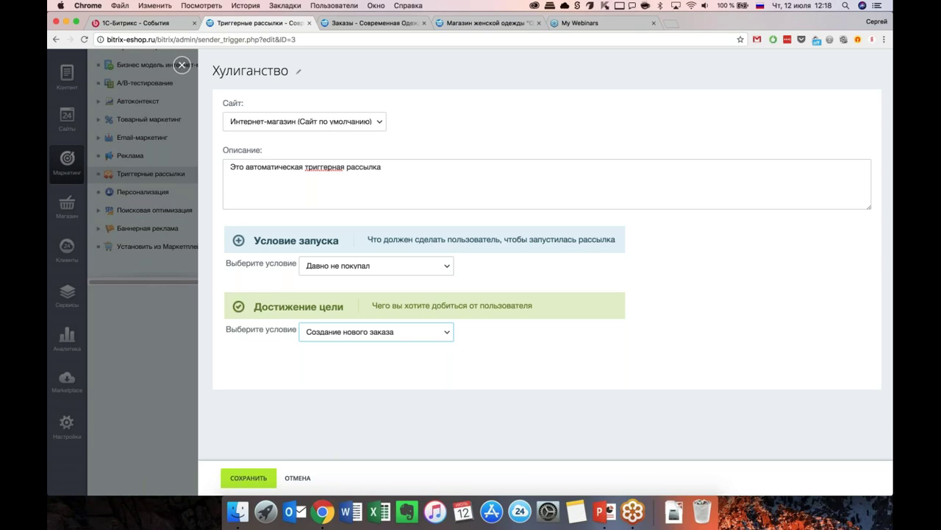
pyautogui.click(248, 477)
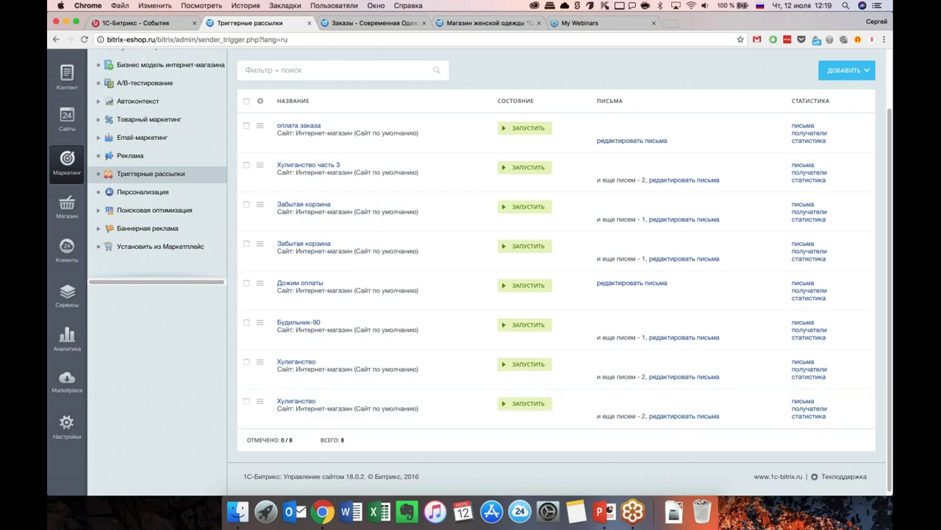
# Step: Open the letters of the last "Хулиганство" mailing in the list and look through its letter chain
pyautogui.click(684, 417)
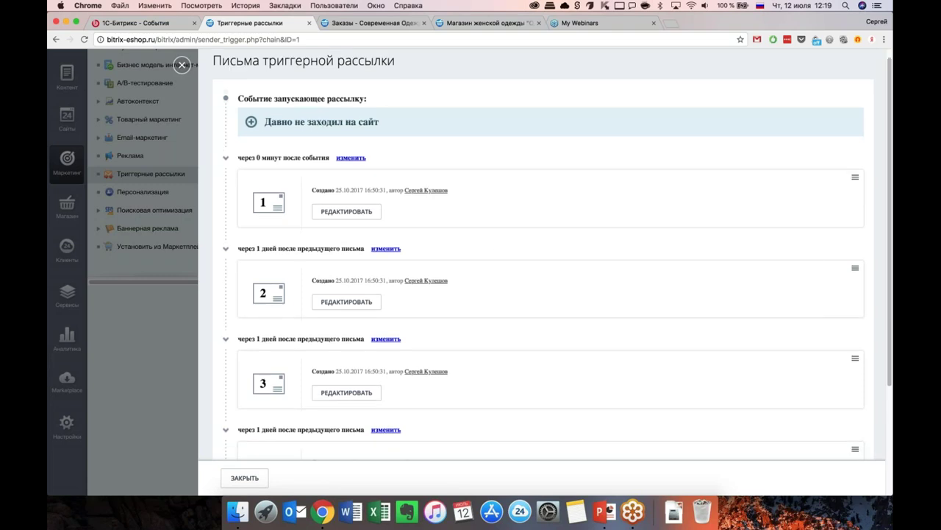
pyautogui.scroll(-1, 384, 171)
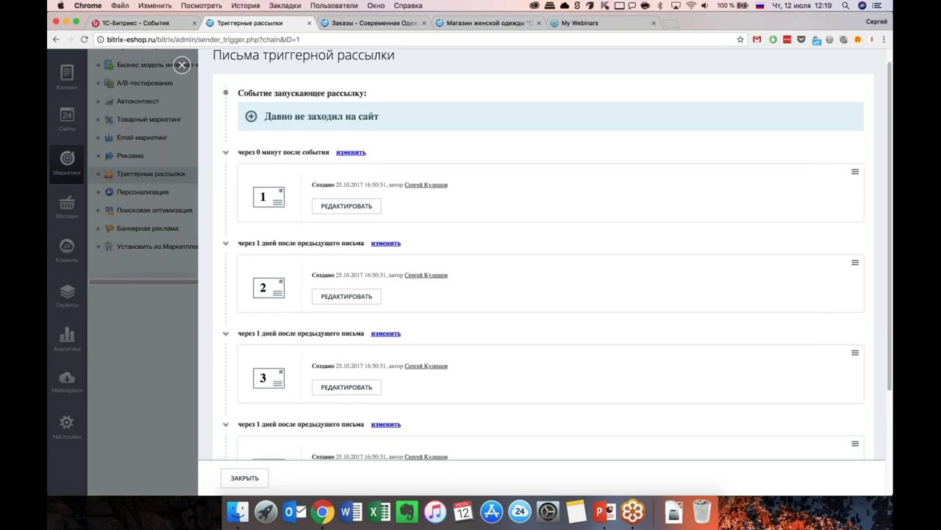
pyautogui.scroll(-4, 544, 258)
pyautogui.scroll(5, 544, 258)
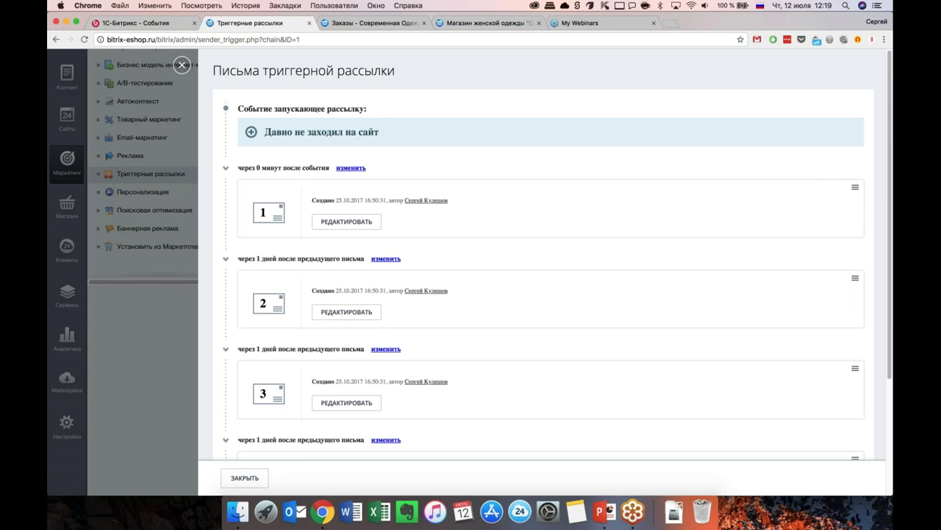
pyautogui.scroll(-2, 346, 182)
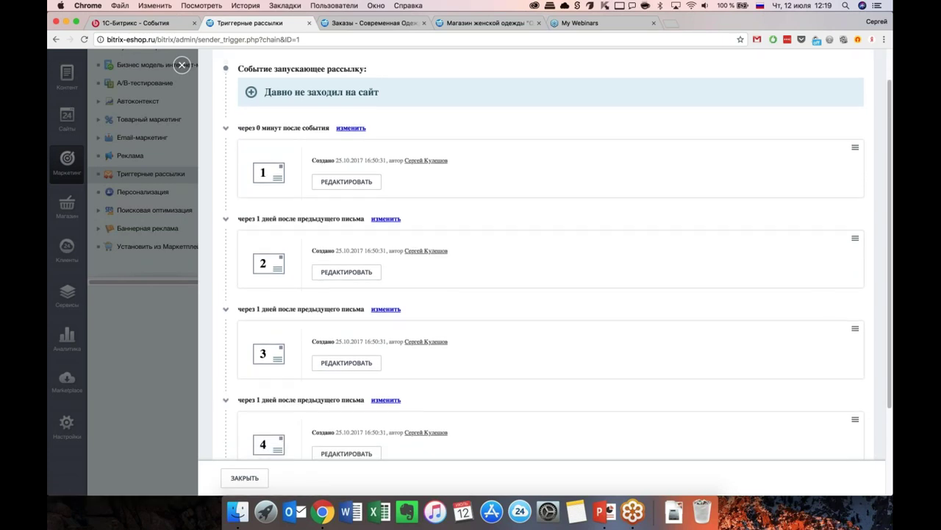
pyautogui.scroll(-2, 544, 258)
pyautogui.scroll(1, 544, 257)
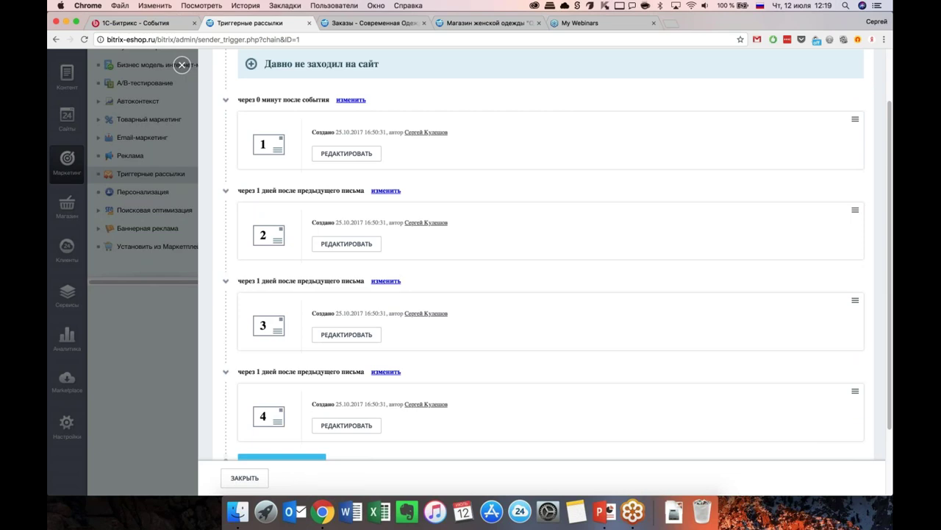
pyautogui.scroll(1, 259, 100)
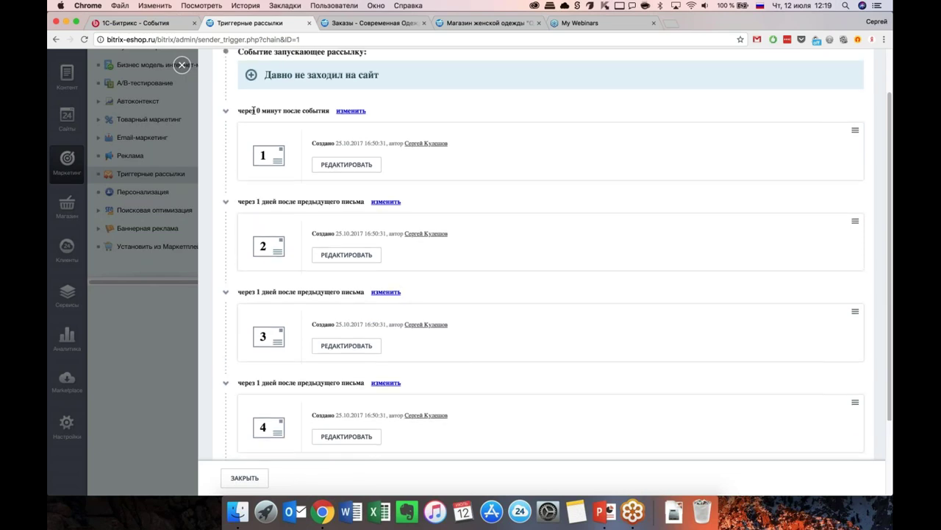
# Step: Check the send delay settings of the first letter in the chain and cancel the edit
pyautogui.moveTo(254, 111); pyautogui.dragTo(305, 111)
pyautogui.click(334, 110)
pyautogui.click(350, 111)
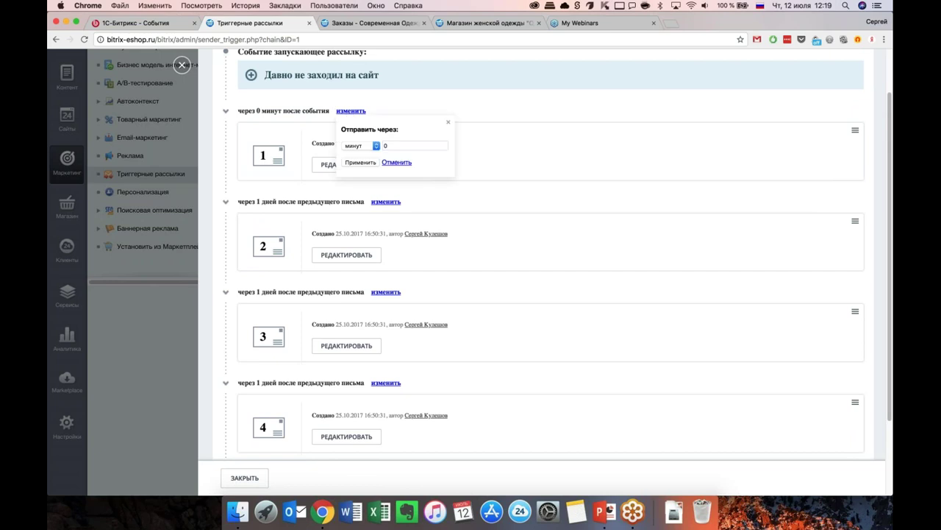
pyautogui.click(396, 163)
pyautogui.scroll(-2, 251, 201)
pyautogui.scroll(1, 558, 255)
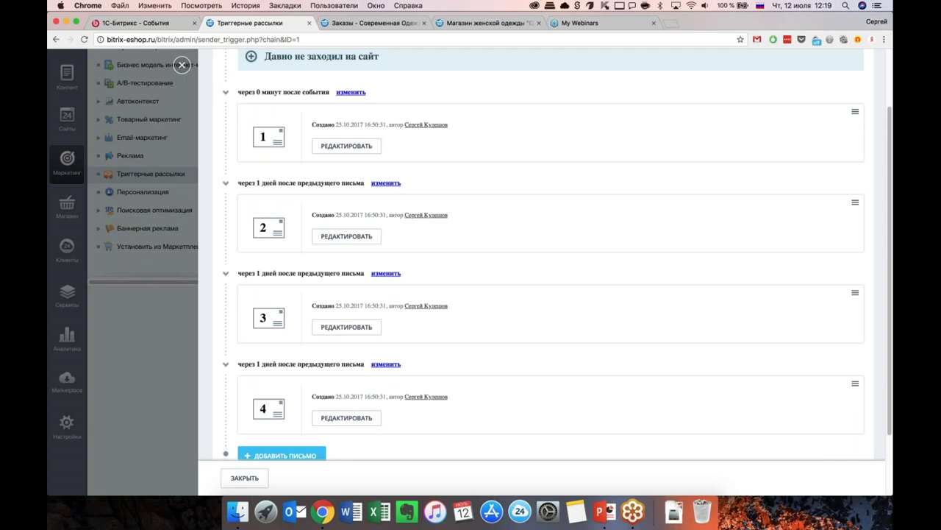
pyautogui.click(395, 184)
pyautogui.click(412, 218)
pyautogui.click(451, 221)
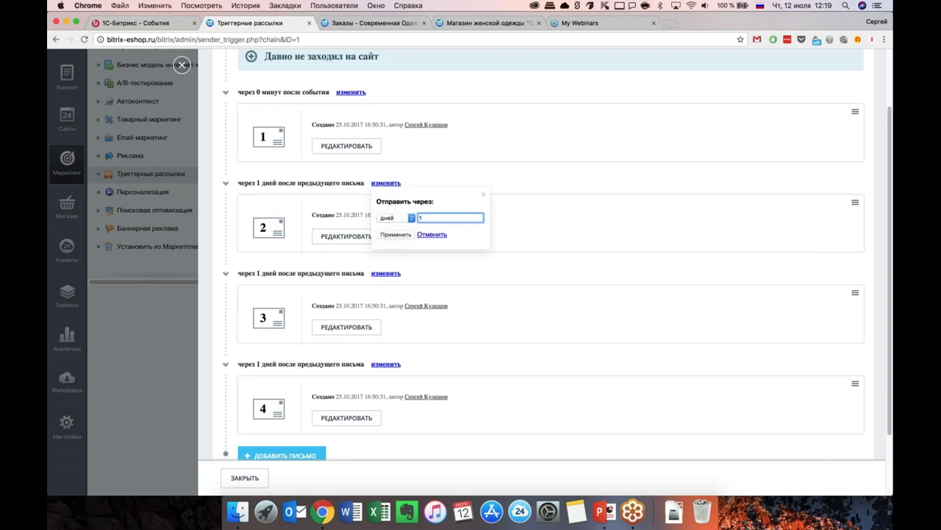
pyautogui.click(406, 217)
pyautogui.press('Down')
pyautogui.press('Down')
pyautogui.press('Return')
pyautogui.click(408, 217)
pyautogui.press('Up')
# Step: Set the third letter's send delay to 1 week ("недель") after the previous letter and apply it
pyautogui.click(386, 273)
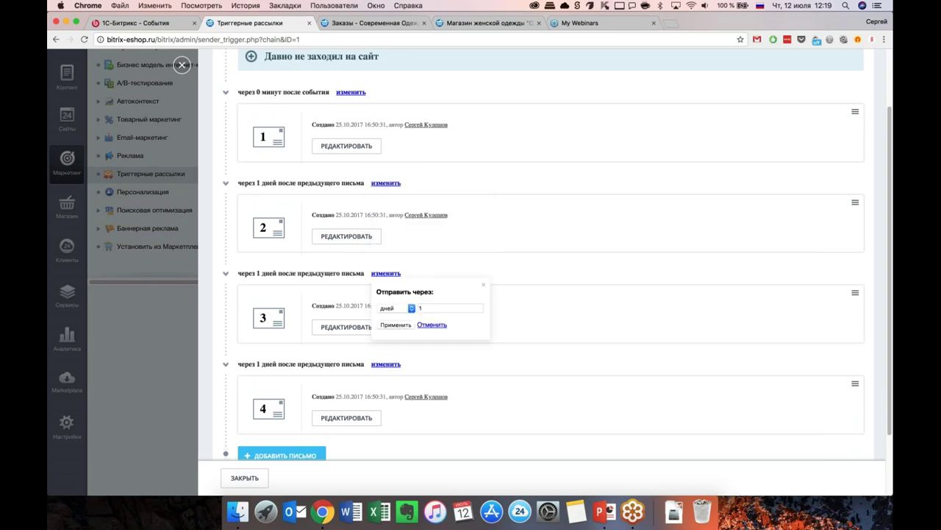
pyautogui.click(400, 307)
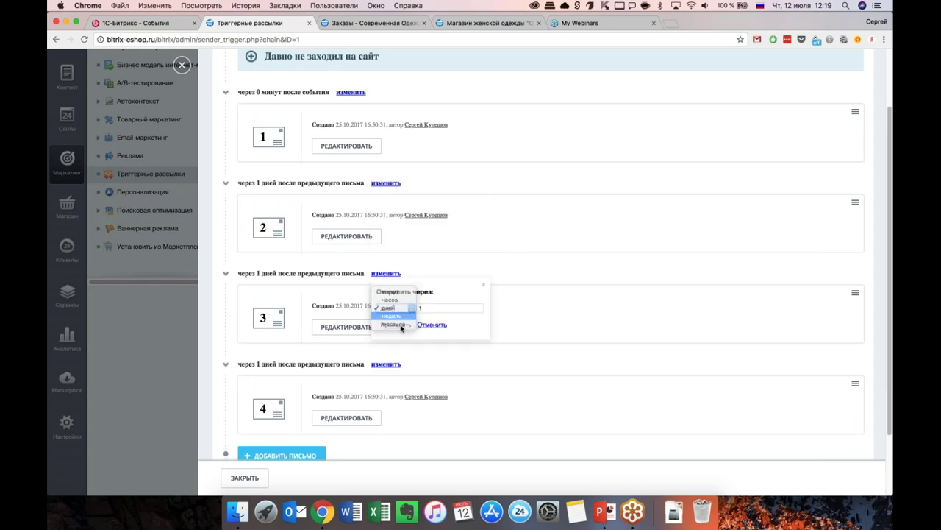
pyautogui.press('Return')
pyautogui.press('Return')
# Step: Set the second letter's send delay to 1 week ("недель") after the previous letter and apply it
pyautogui.click(386, 183)
pyautogui.click(397, 217)
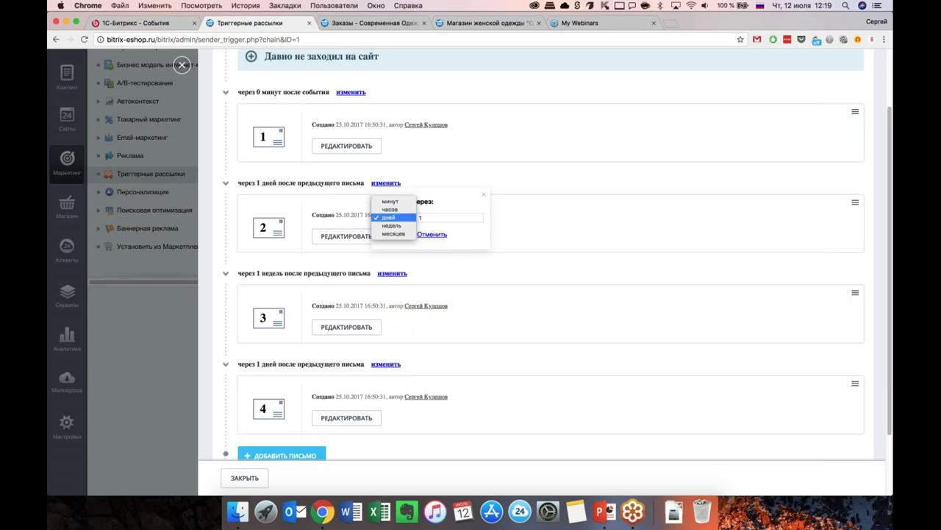
pyautogui.click(397, 218)
pyautogui.click(397, 218)
pyautogui.click(395, 226)
pyautogui.click(395, 234)
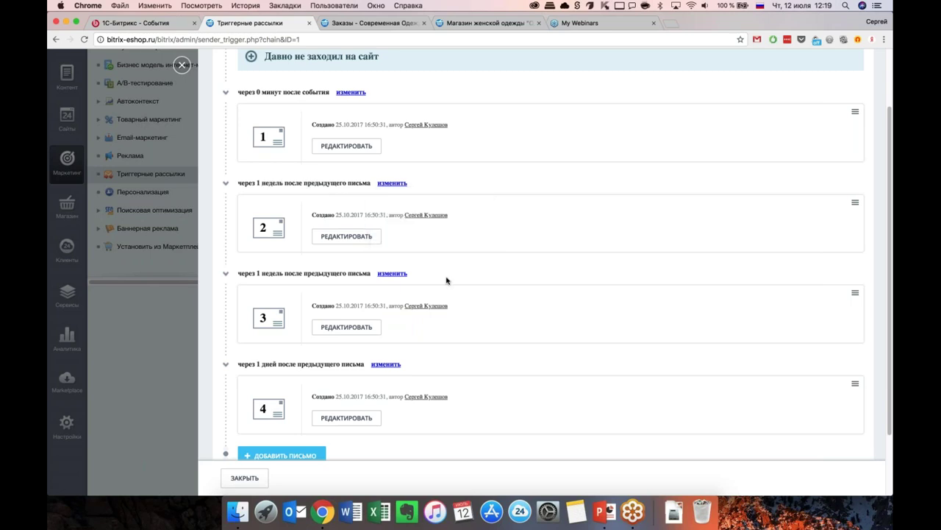
# Step: Set the fourth letter's send delay to 1 week ("недель") after the previous letter and apply it
pyautogui.scroll(-1, 446, 280)
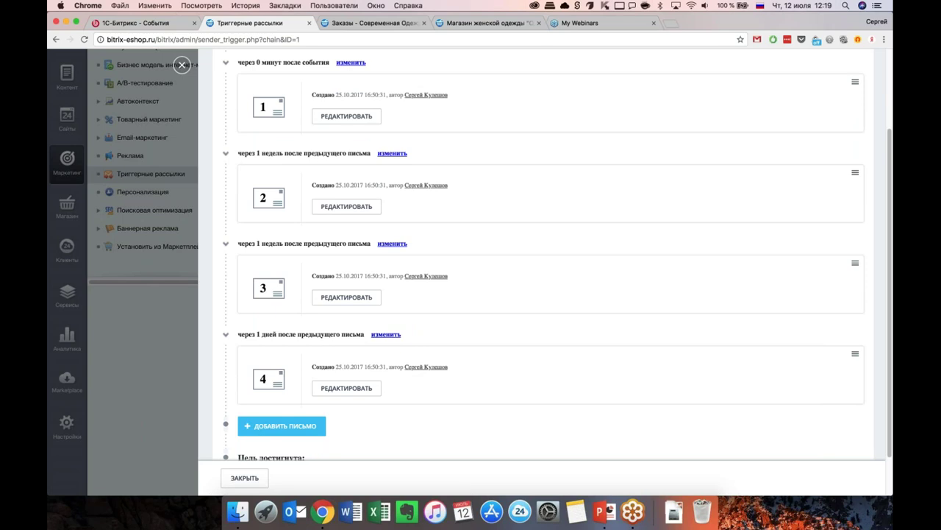
pyautogui.scroll(-1, 550, 257)
pyautogui.click(386, 330)
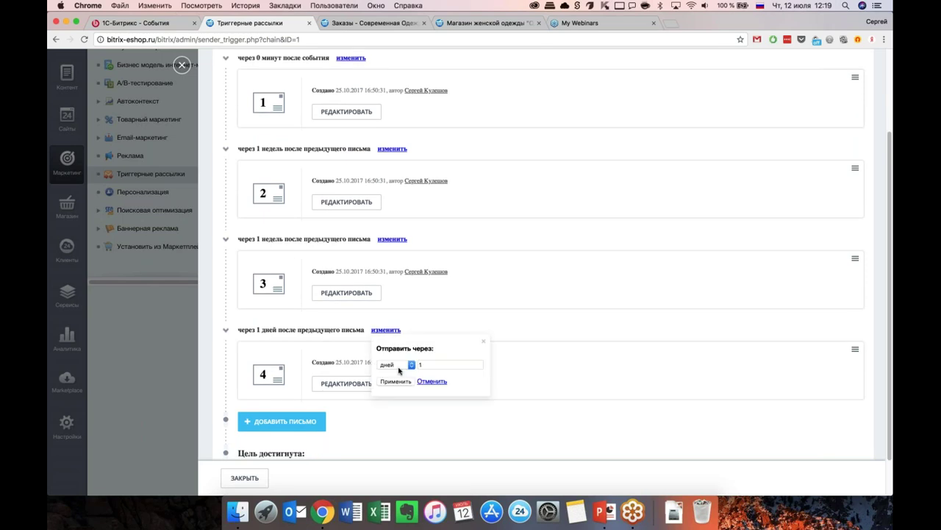
pyautogui.click(405, 364)
pyautogui.click(403, 376)
pyautogui.click(403, 364)
pyautogui.click(403, 356)
pyautogui.click(396, 381)
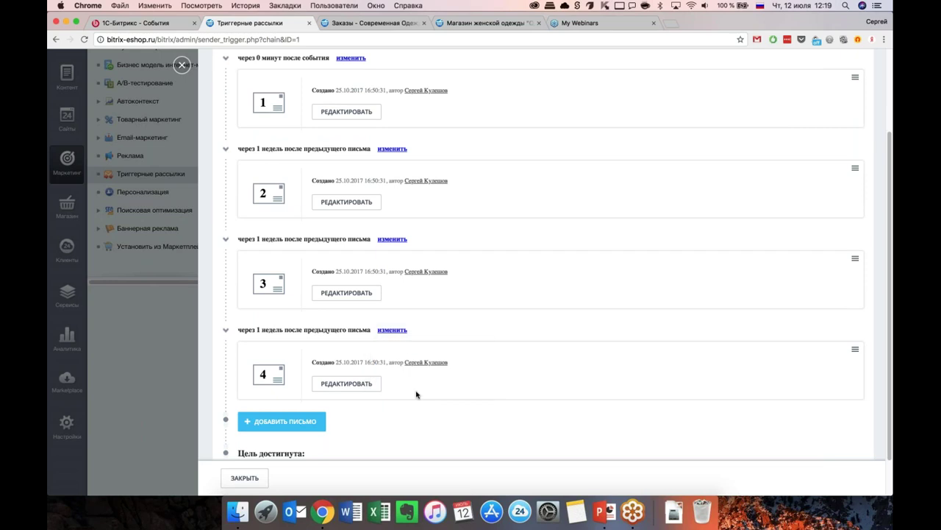
# Step: Replace the first letter's template with "Прошло три месяца, и мы ужасно соскучились!" from "Для заказов. Будильник-90", look over its body and save the letter
pyautogui.scroll(3, 416, 395)
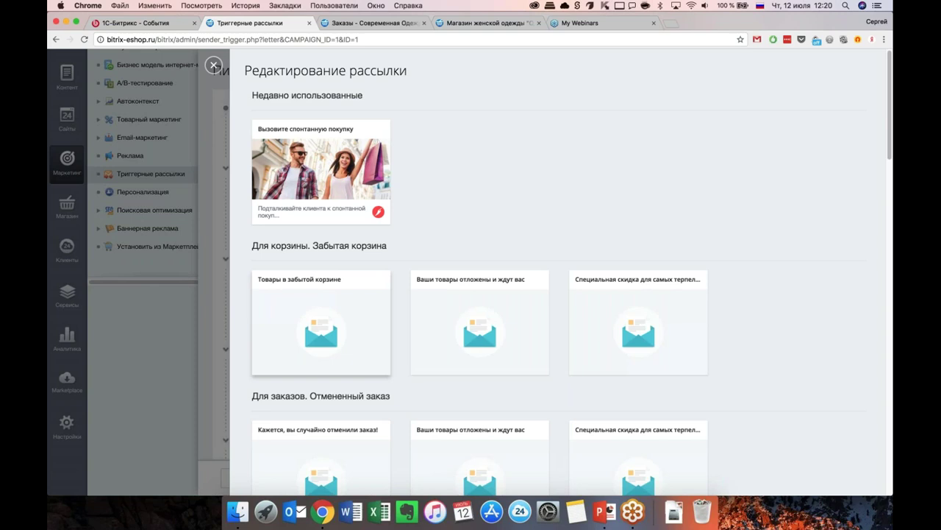
pyautogui.scroll(-5, 322, 346)
pyautogui.scroll(-6, 321, 346)
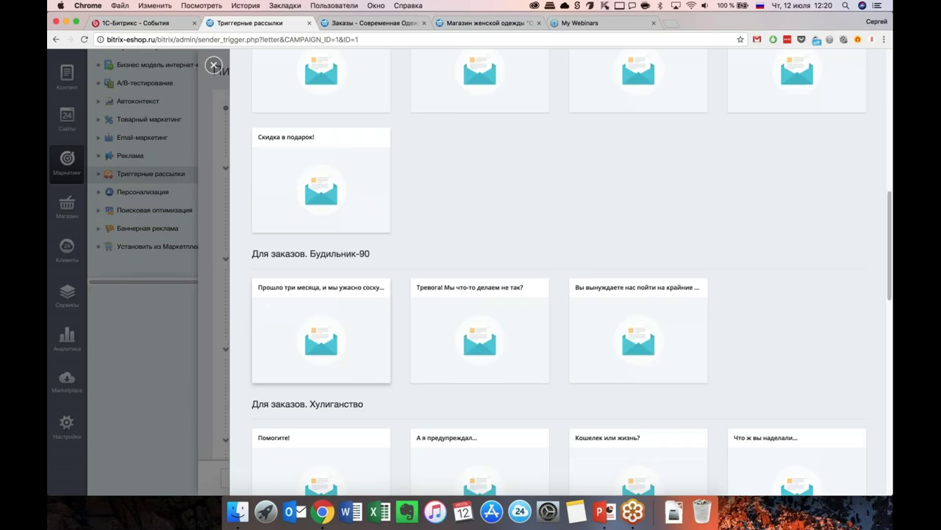
pyautogui.scroll(-3, 321, 331)
pyautogui.scroll(1, 321, 331)
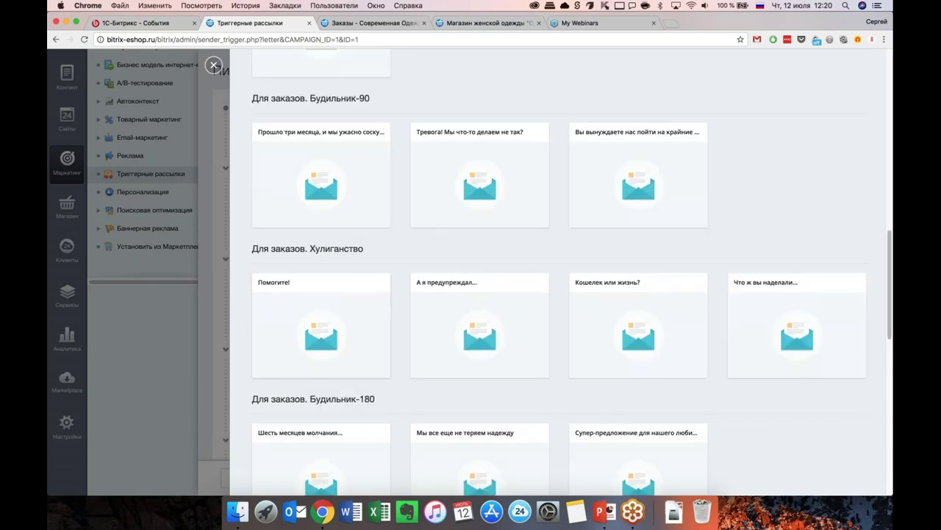
pyautogui.click(321, 177)
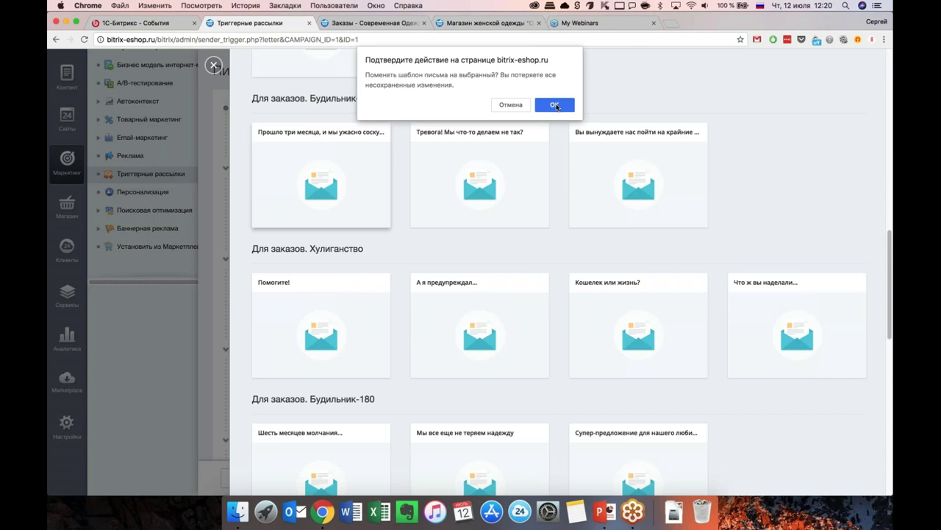
pyautogui.press('Return')
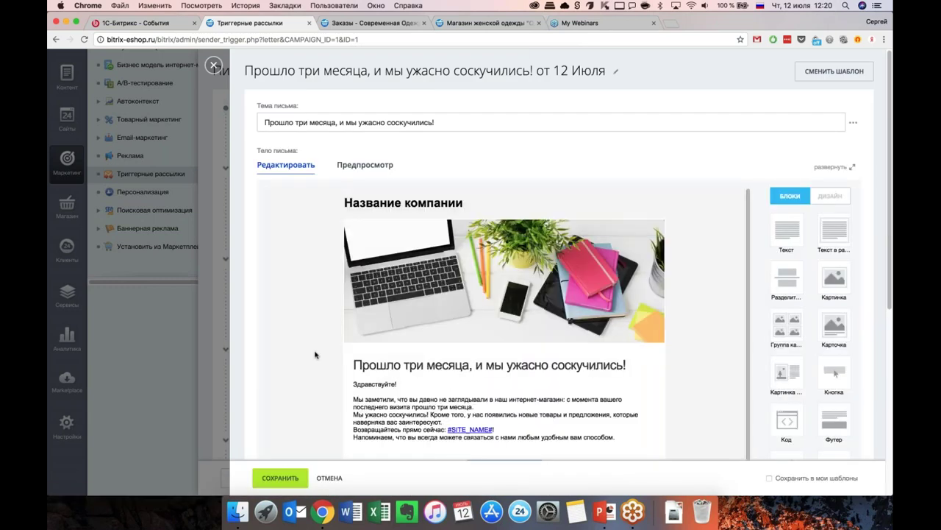
pyautogui.scroll(-3, 411, 380)
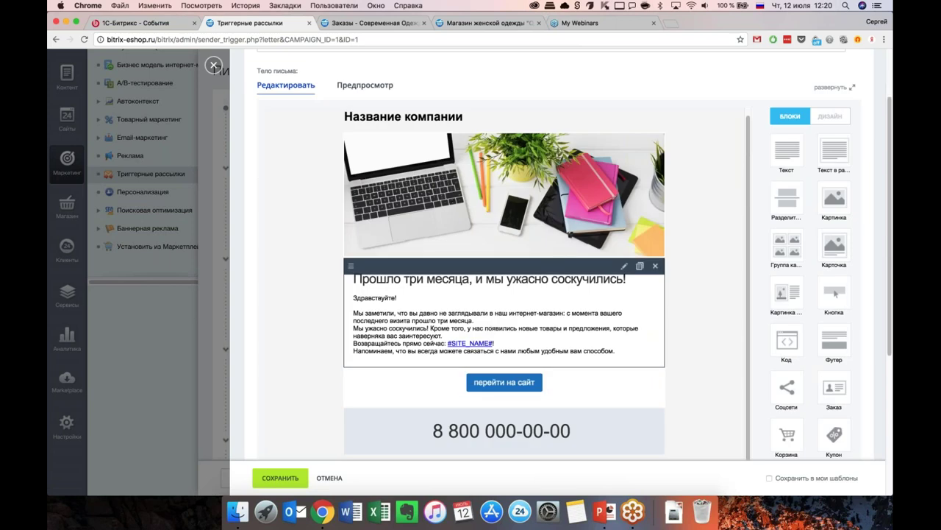
pyautogui.scroll(-2, 504, 309)
pyautogui.click(280, 478)
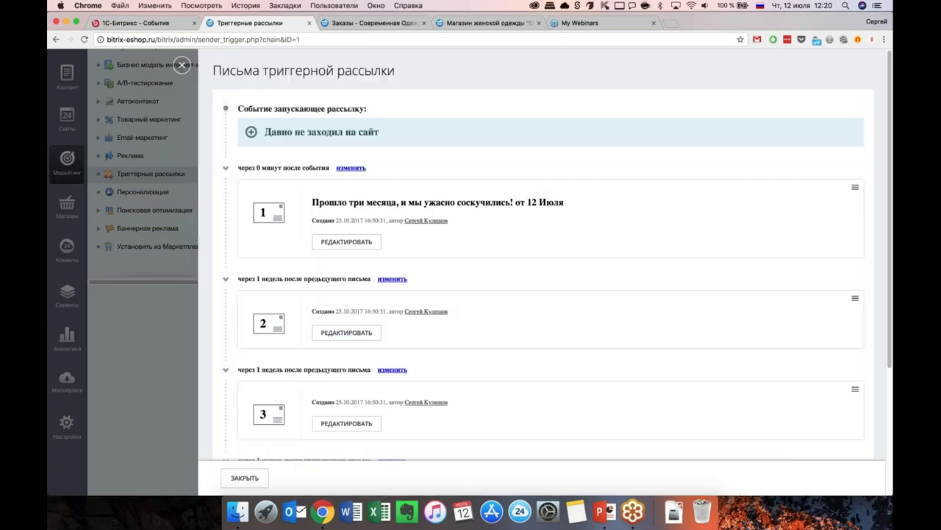
# Step: Replace the second letter's template with "Тревога! Мы что-то делаем не так?" from "Для заказов. Будильник-90" and save the letter
pyautogui.click(347, 332)
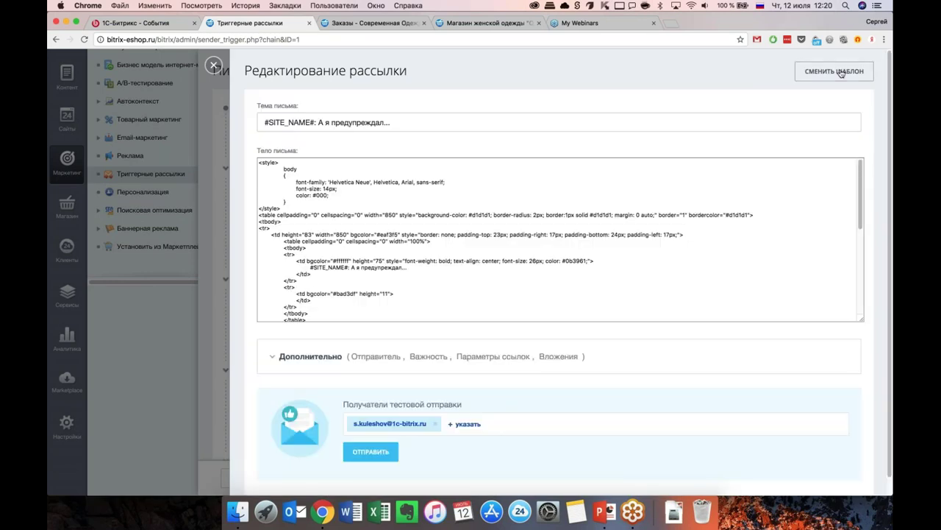
pyautogui.click(840, 72)
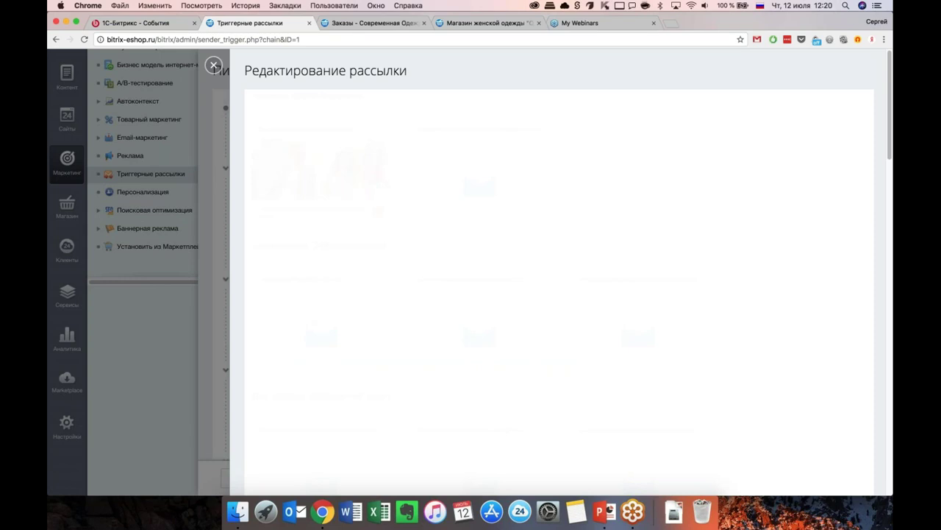
pyautogui.scroll(-5, 569, 272)
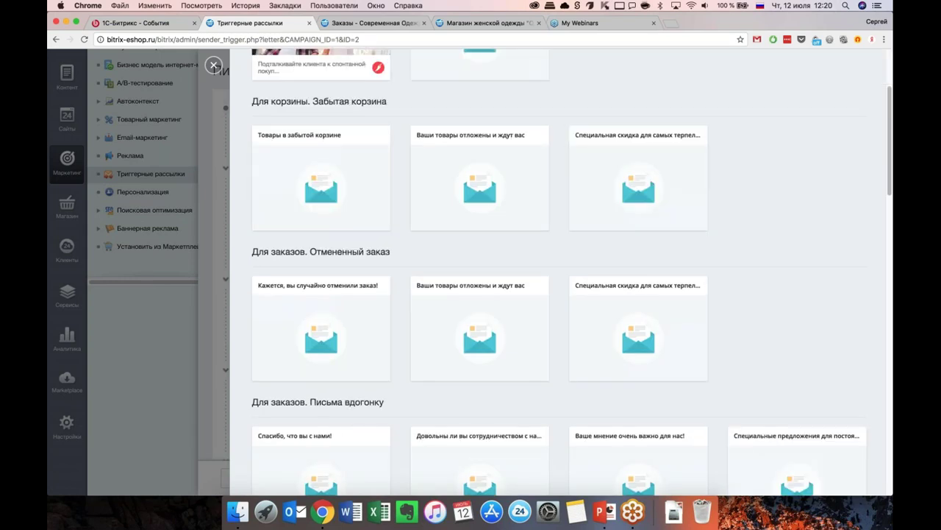
pyautogui.scroll(-5, 559, 272)
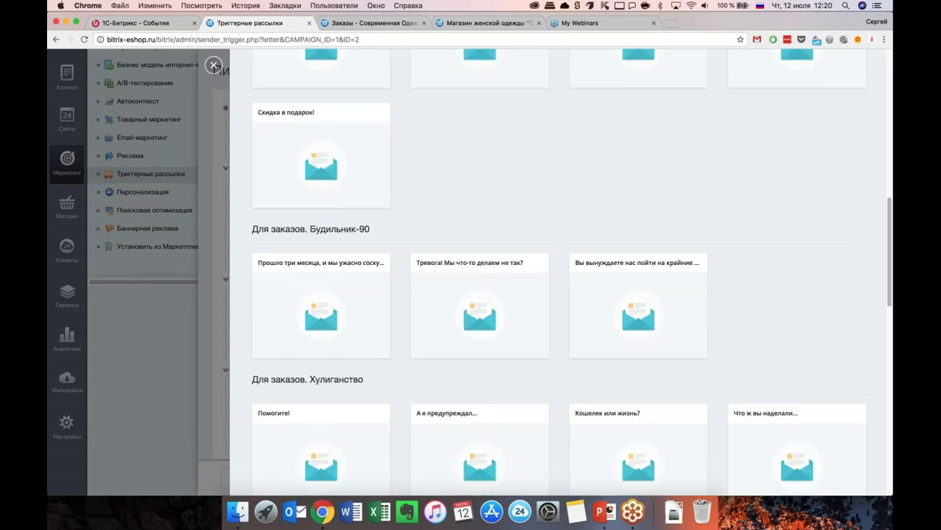
pyautogui.click(485, 297)
pyautogui.click(555, 105)
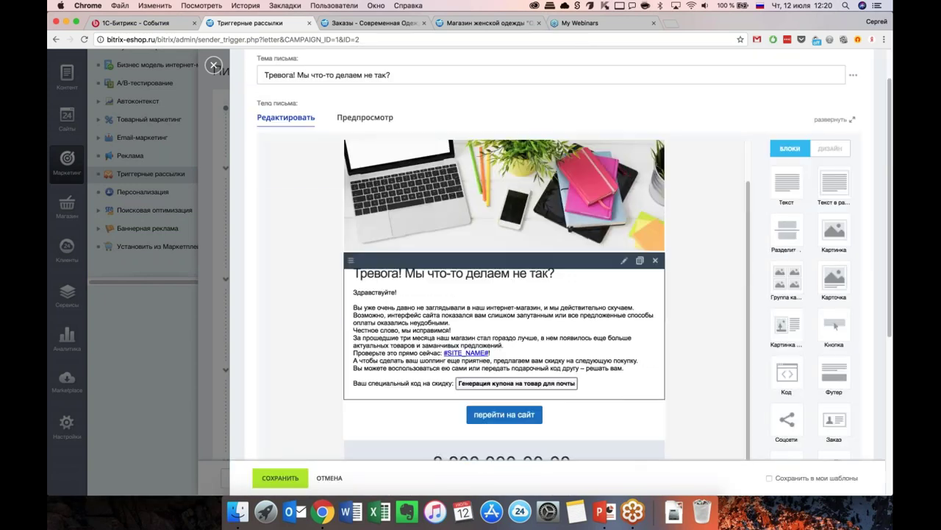
pyautogui.click(281, 478)
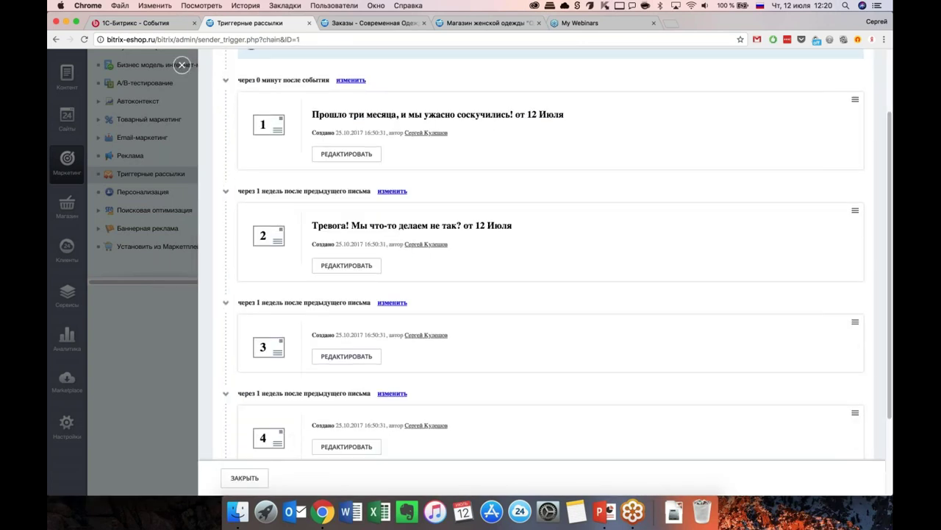
# Step: Replace the third letter's template with "Кошелек или жизнь?" from "Для заказов. Хулиганство" and save the letter
pyautogui.click(346, 317)
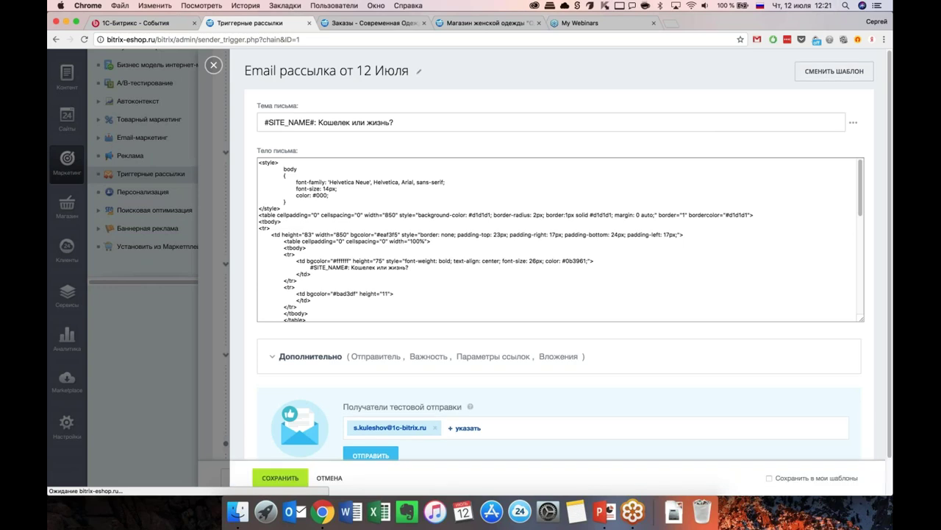
pyautogui.click(834, 71)
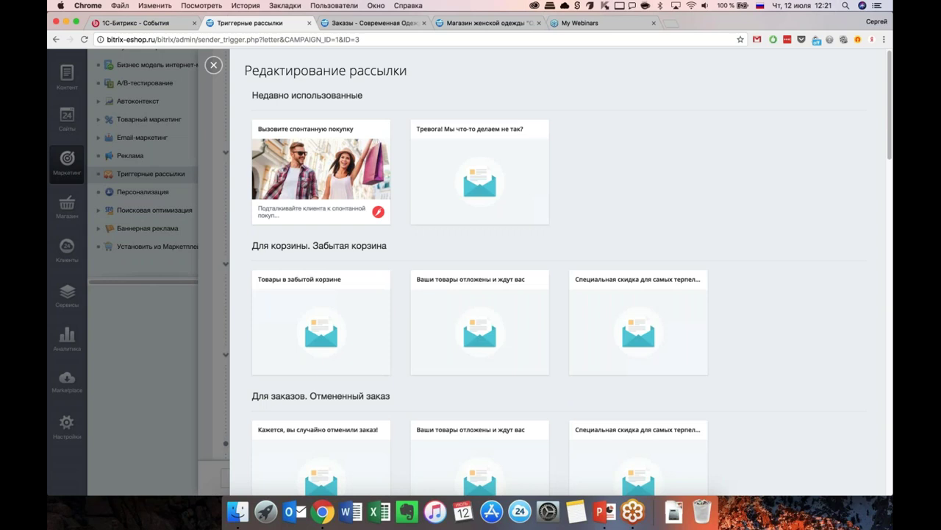
pyautogui.scroll(-10, 638, 243)
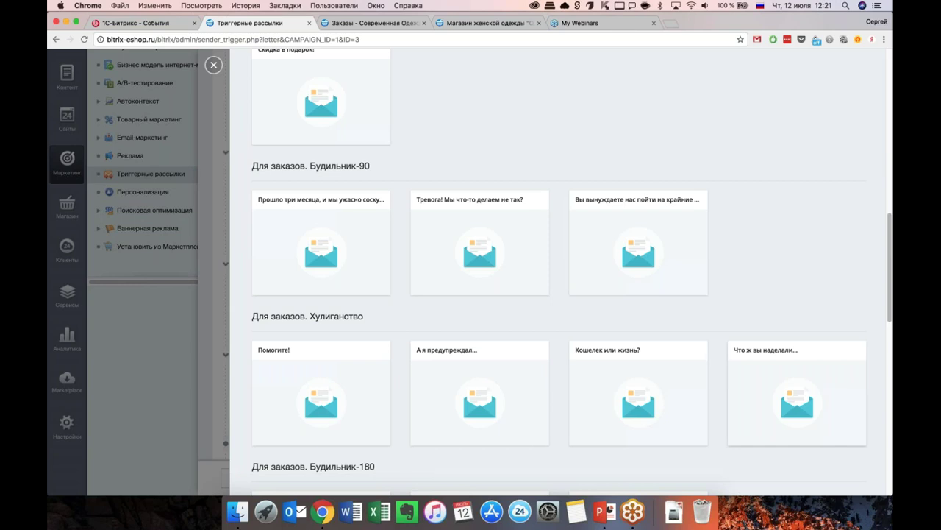
pyautogui.click(639, 397)
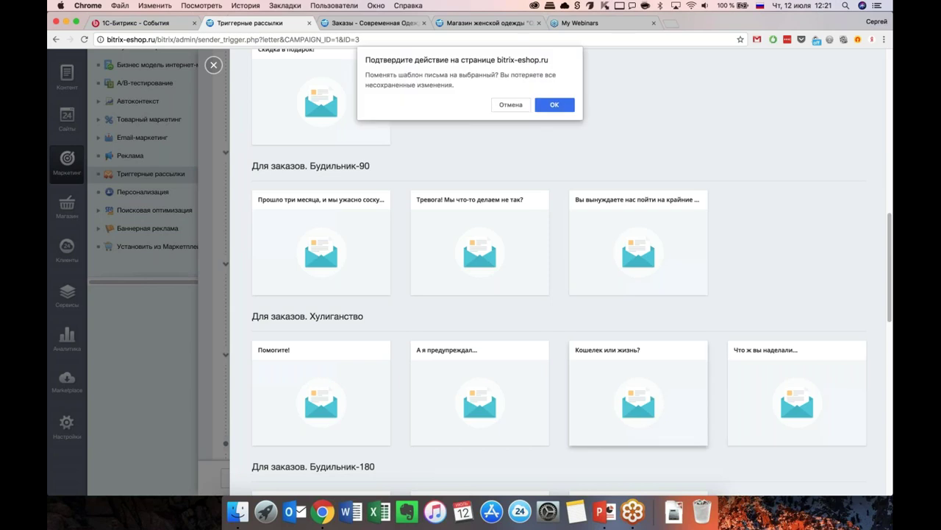
pyautogui.press('Return')
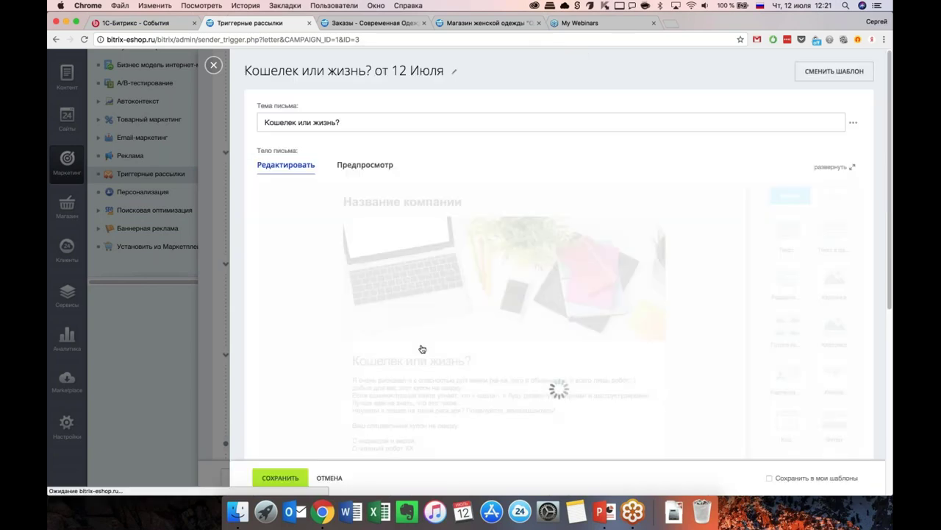
pyautogui.scroll(-1, 447, 384)
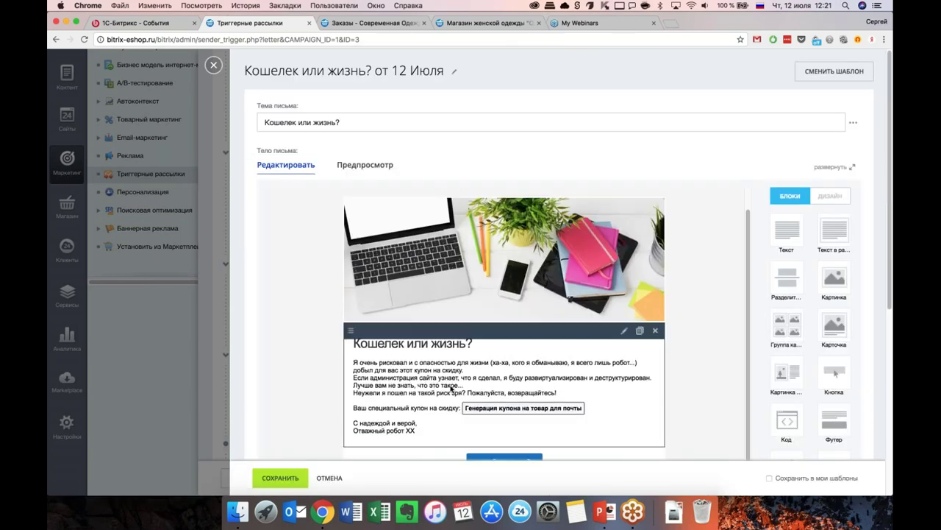
pyautogui.click(280, 477)
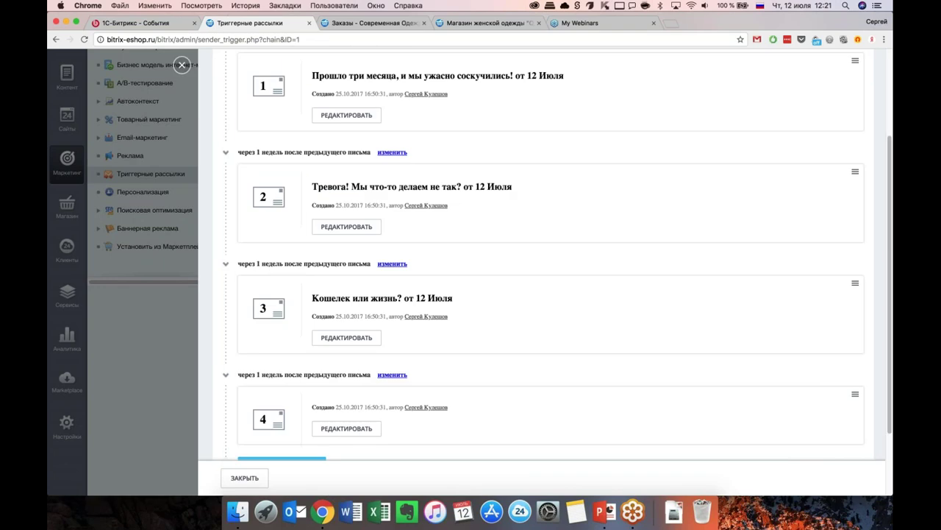
# Step: Replace the fourth letter's template with "Что ж вы наделали..." from "Для заказов. Хулиганство" and save the letter
pyautogui.scroll(-3, 368, 349)
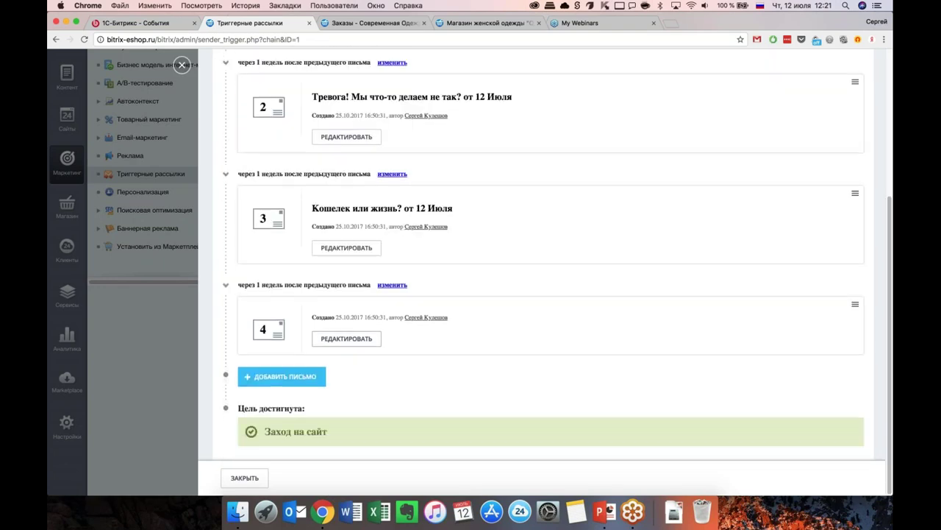
pyautogui.click(345, 338)
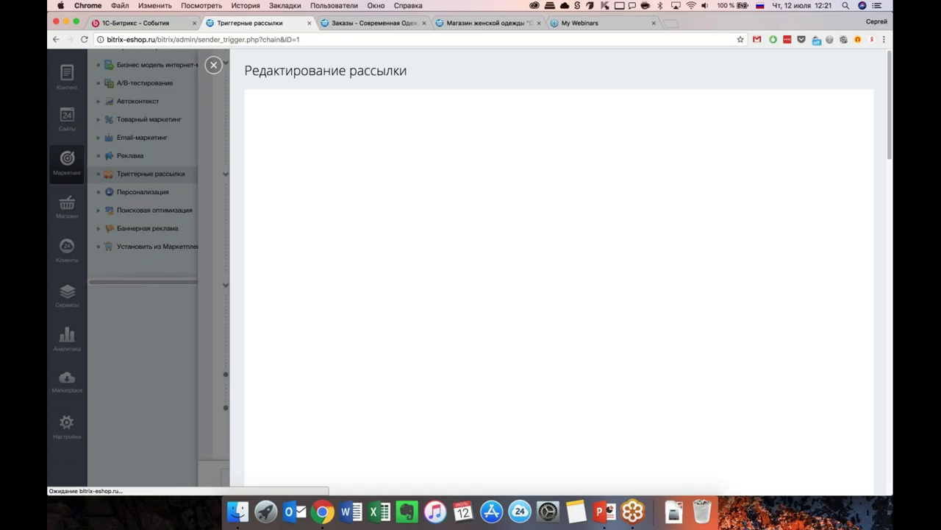
pyautogui.scroll(-10, 480, 397)
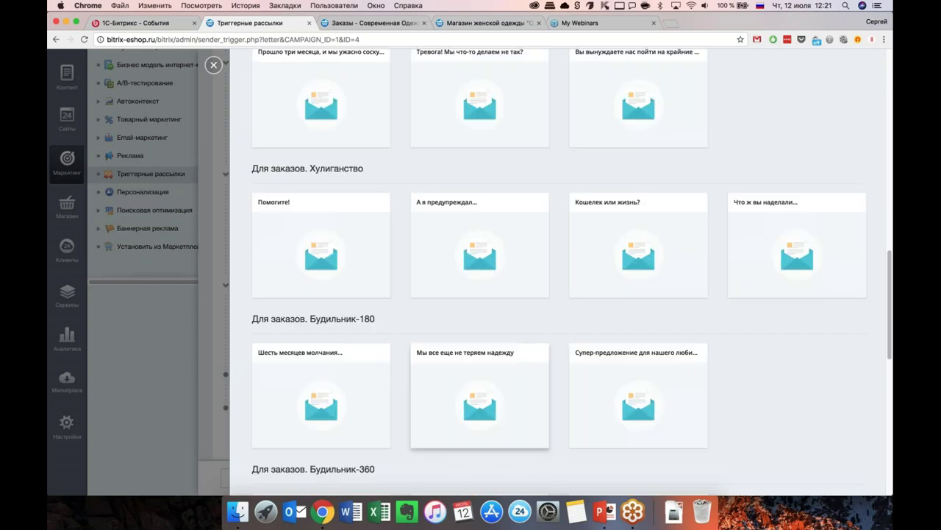
pyautogui.click(480, 395)
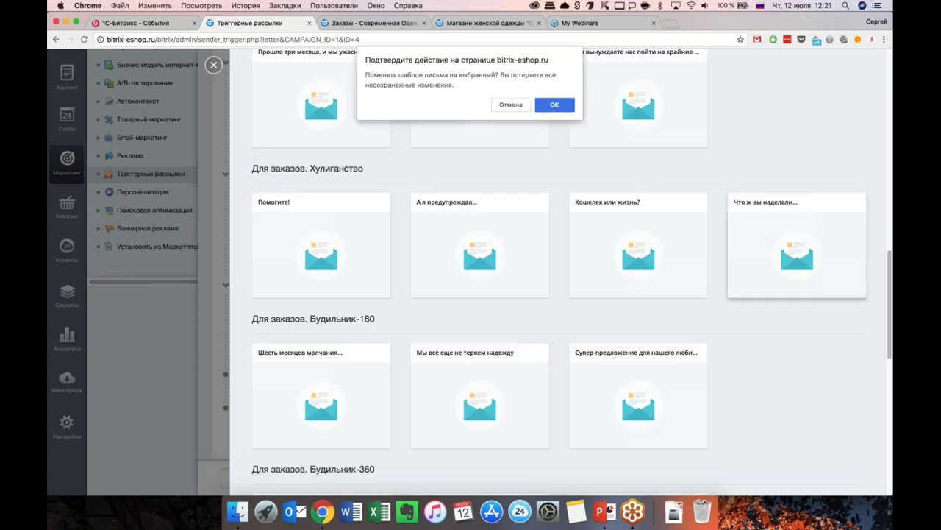
pyautogui.press('Return')
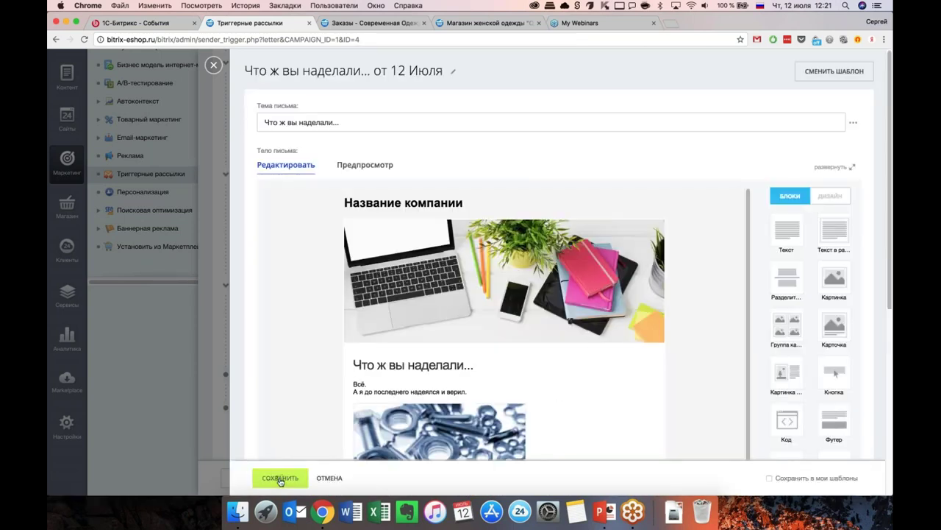
pyautogui.click(281, 478)
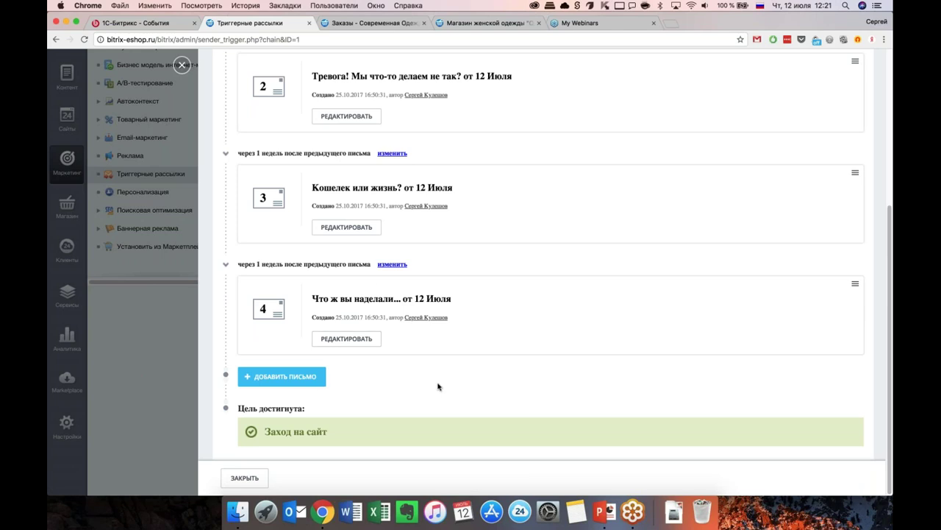
pyautogui.scroll(3, 438, 386)
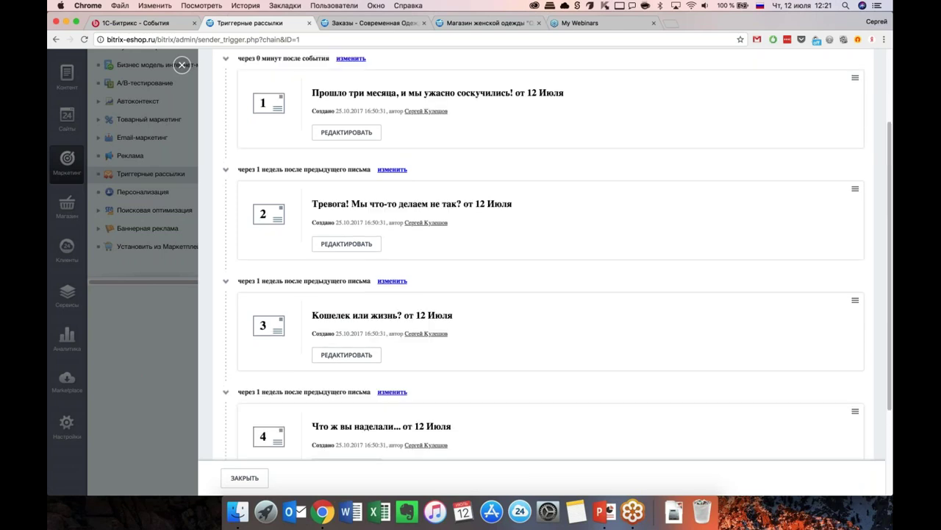
# Step: Look over the four-letter chain of the "Хулиганство" trigger mailing and close it
pyautogui.scroll(2, 550, 258)
pyautogui.scroll(-4, 550, 257)
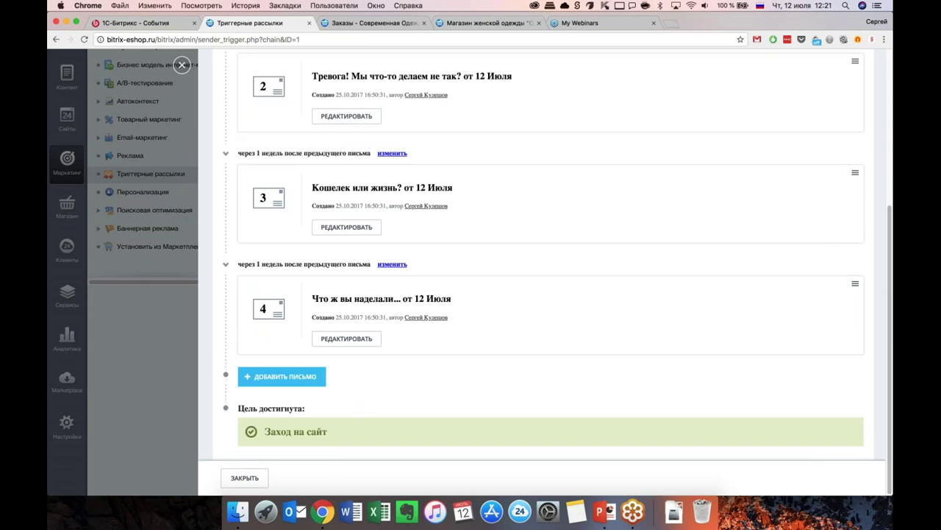
pyautogui.click(182, 65)
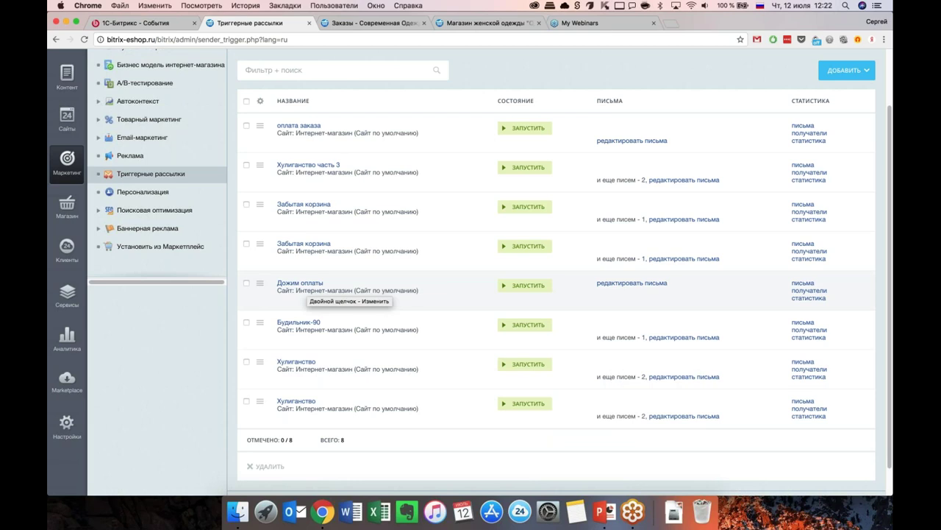
# Step: Review the launch and goal conditions of the "Дожим оплаты" trigger mailing and save it
pyautogui.click(307, 285)
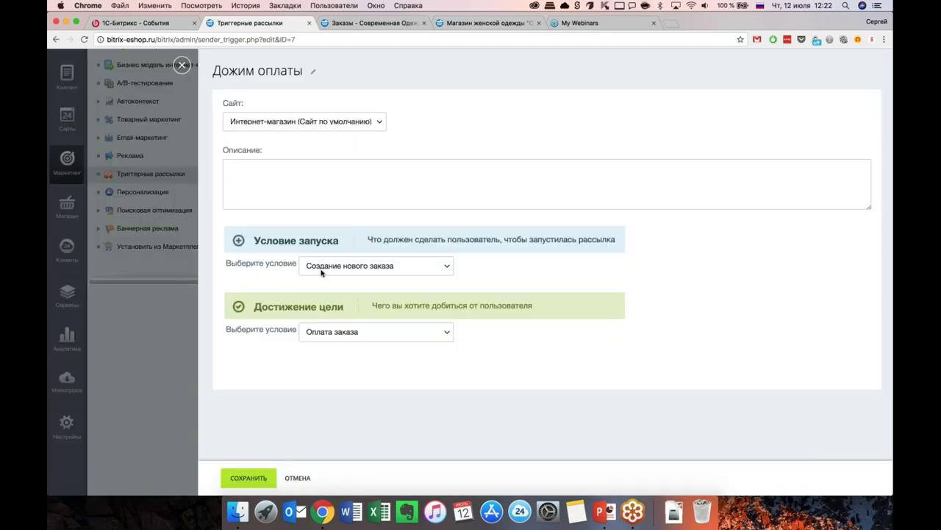
pyautogui.click(182, 65)
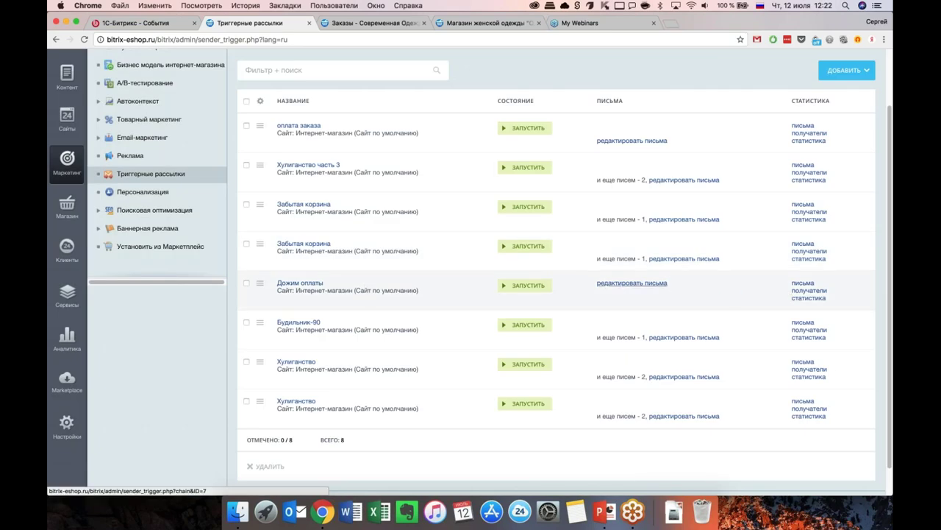
pyautogui.click(301, 285)
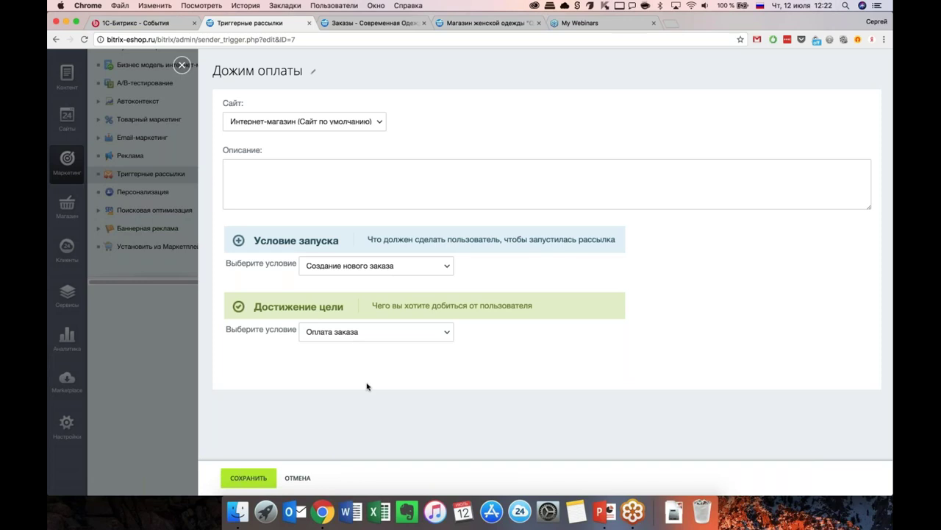
pyautogui.click(249, 478)
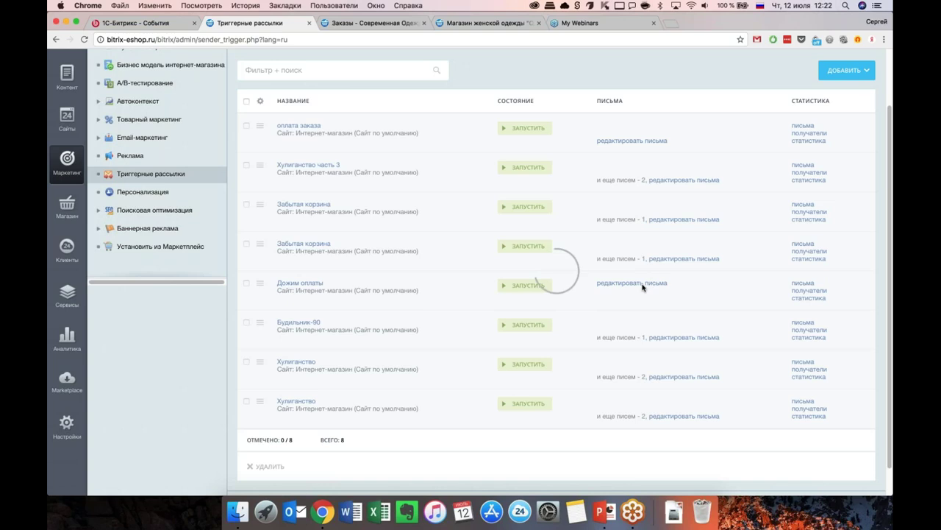
# Step: Add a letter to the "Дожим оплаты" chain using the template "Ваши товары отложены и ждут вас" from "Для заказов. Отмененный заказ" and save it
pyautogui.click(642, 287)
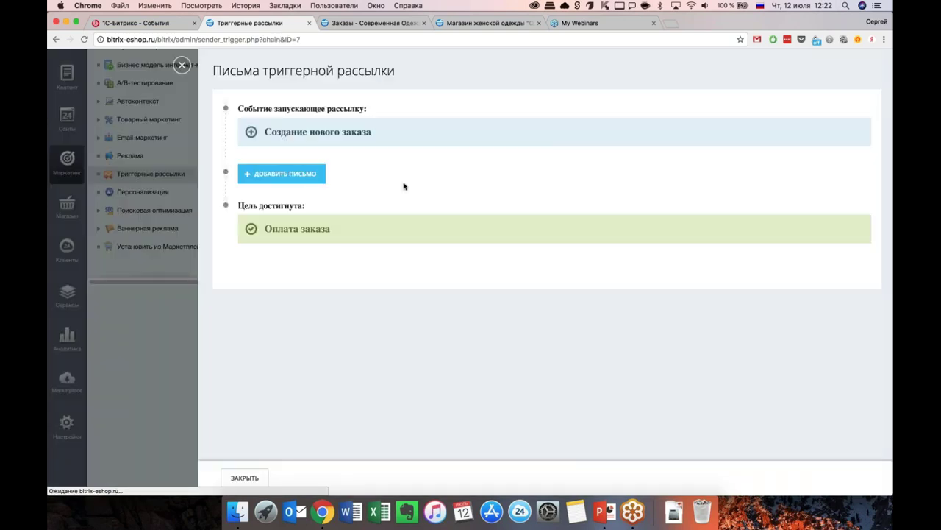
pyautogui.click(285, 173)
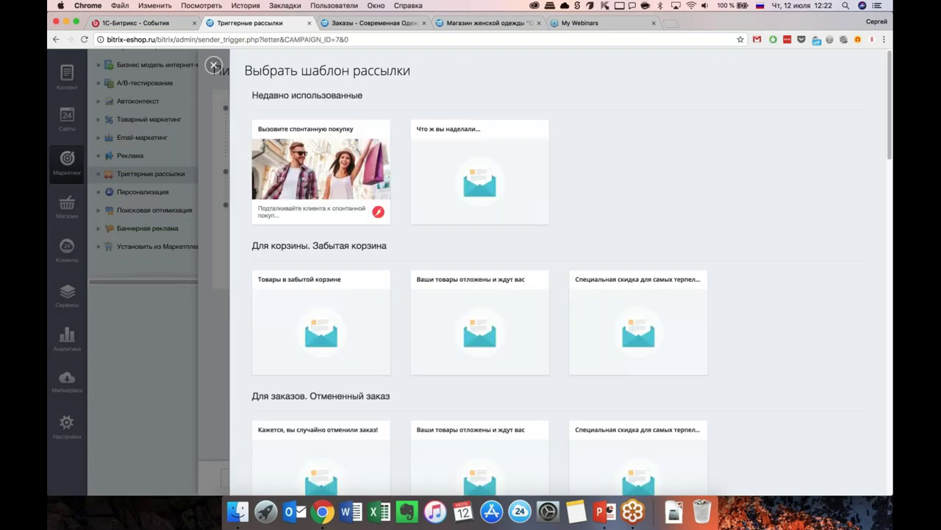
pyautogui.scroll(-5, 462, 195)
pyautogui.scroll(-6, 571, 270)
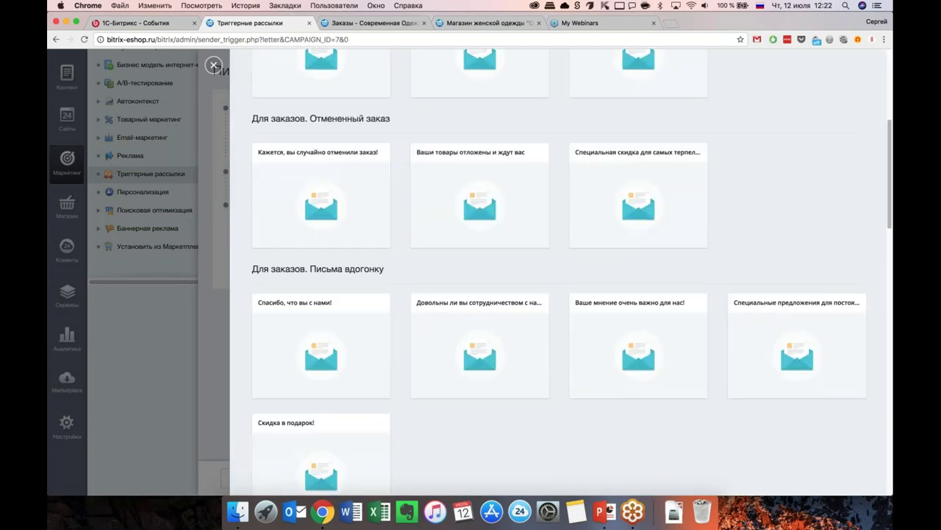
pyautogui.scroll(-3, 559, 272)
pyautogui.scroll(-6, 559, 272)
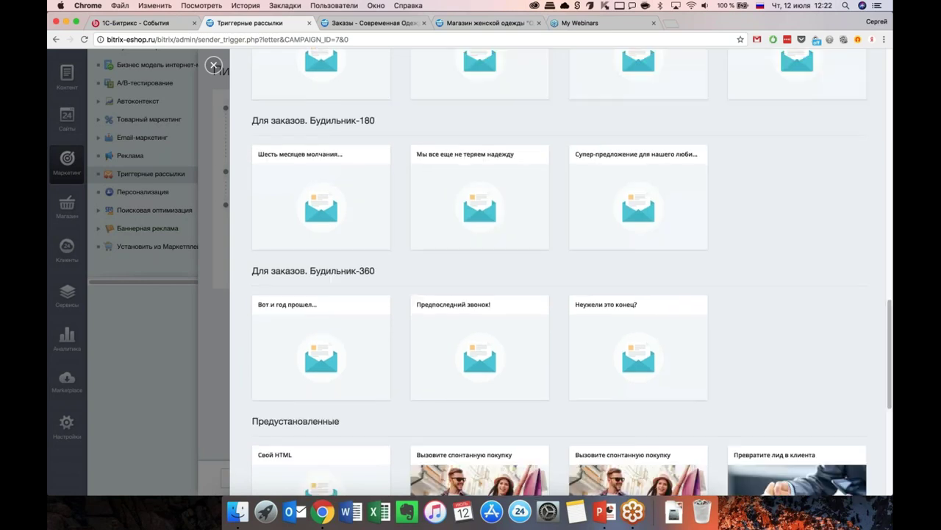
pyautogui.scroll(-6, 558, 272)
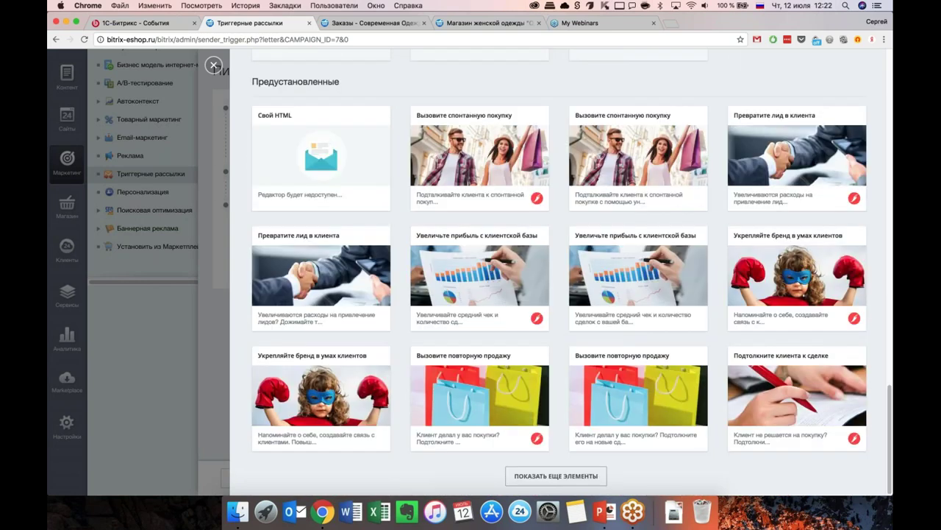
pyautogui.scroll(7, 559, 272)
pyautogui.scroll(4, 559, 272)
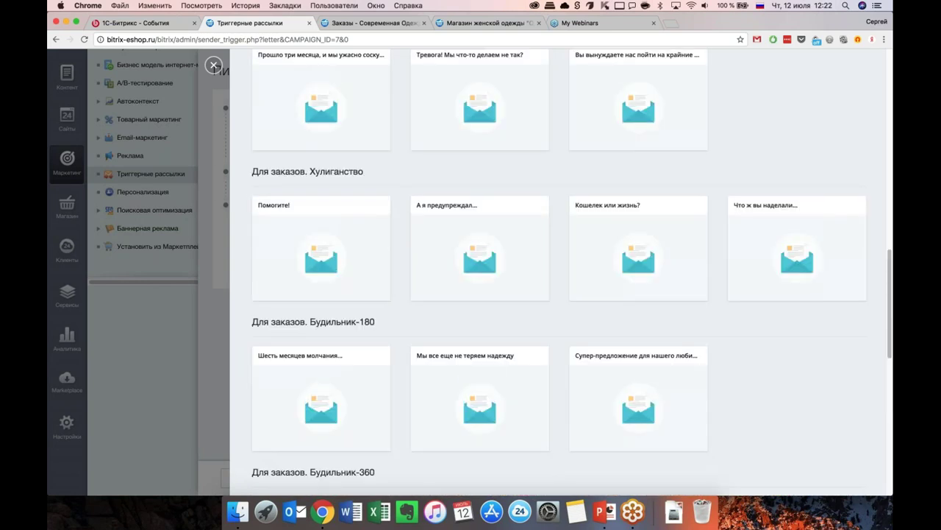
pyautogui.scroll(8, 559, 272)
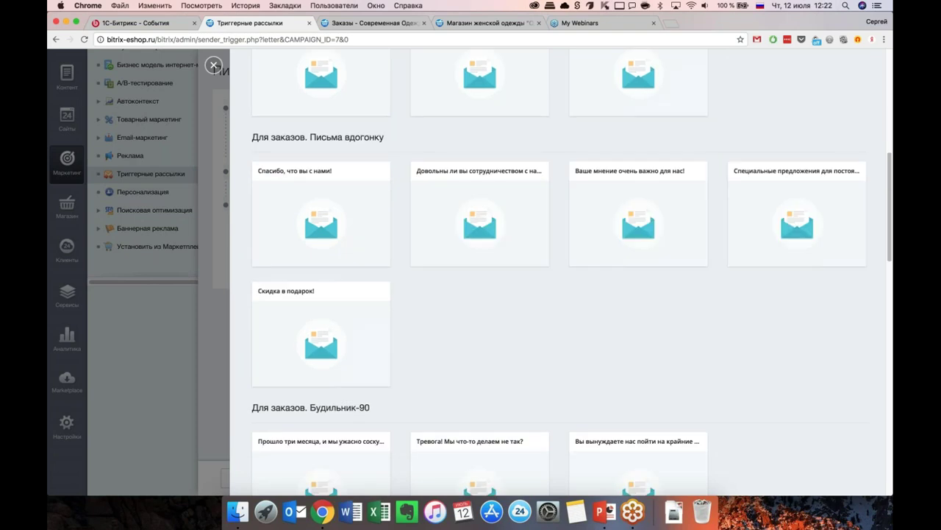
pyautogui.scroll(3, 486, 353)
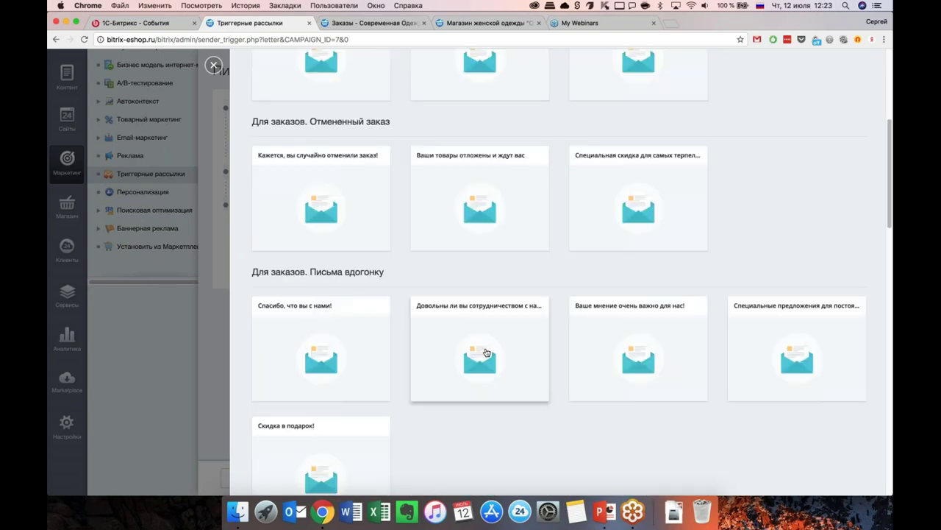
pyautogui.scroll(1, 486, 353)
pyautogui.scroll(1, 525, 332)
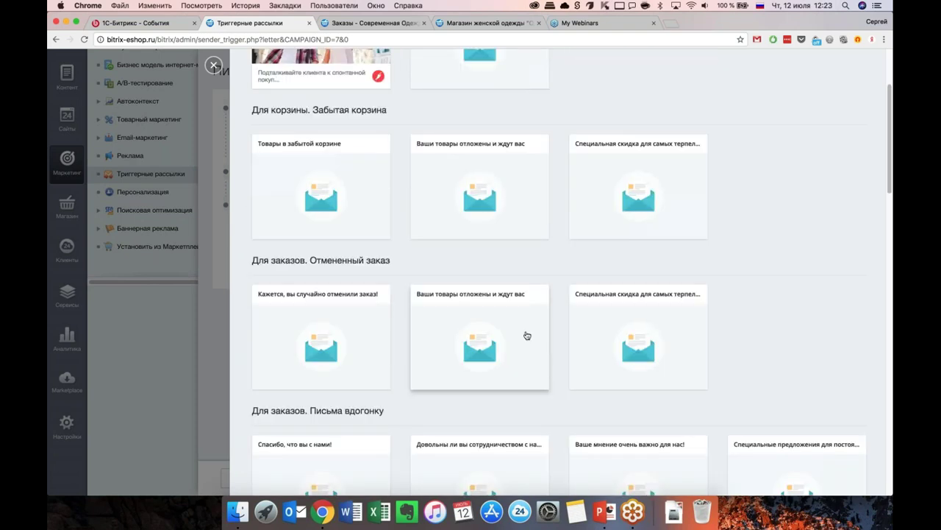
pyautogui.click(497, 339)
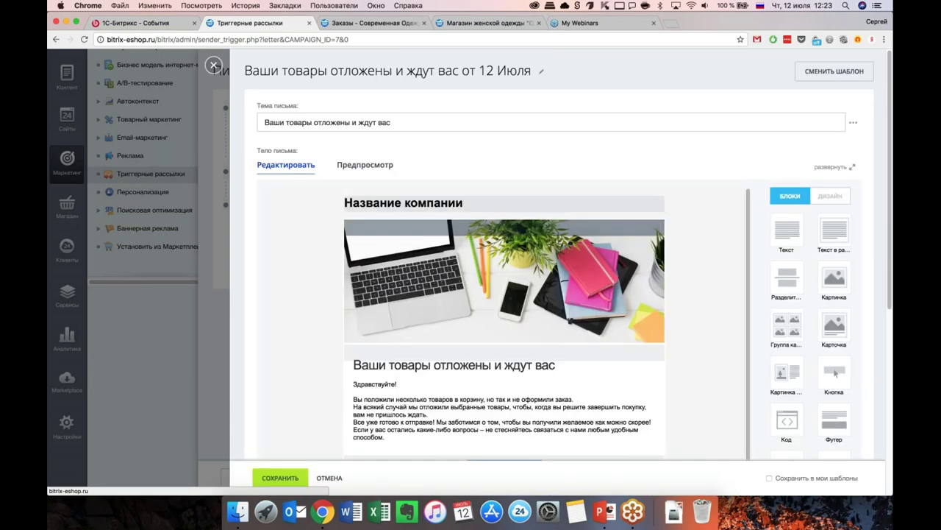
pyautogui.click(280, 477)
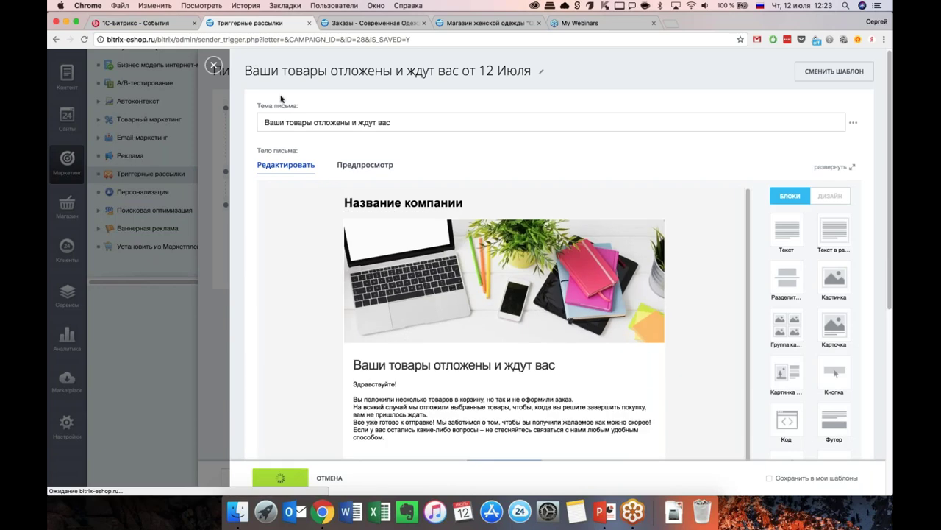
pyautogui.click(280, 477)
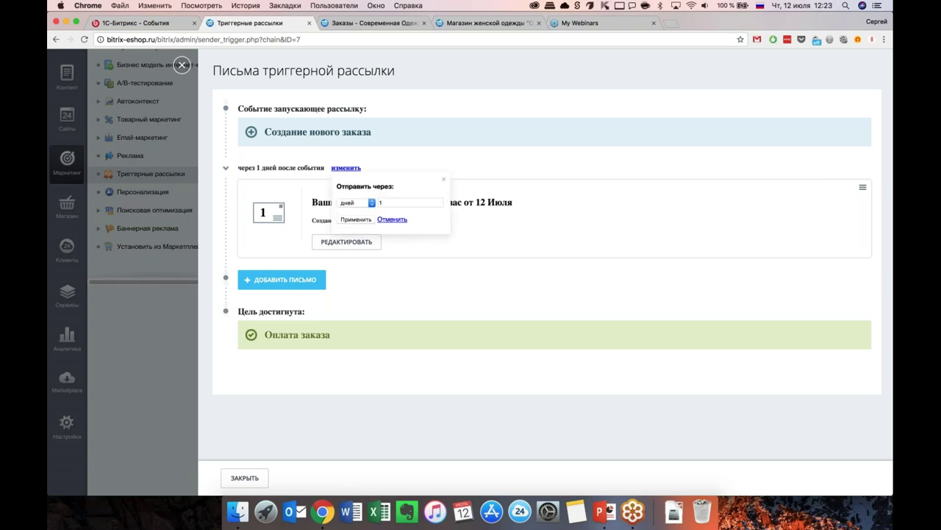
# Step: Set the letter's send delay to 2 hours (часов) after the event, apply it and close the letter chain
pyautogui.click(372, 202)
pyautogui.click(350, 194)
pyautogui.doubleClick(381, 201)
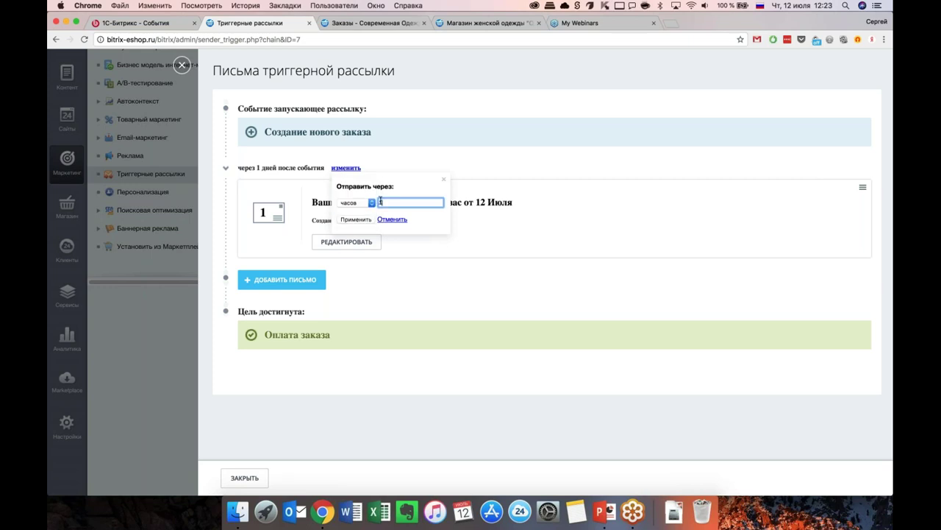
pyautogui.write('2')
pyautogui.click(363, 218)
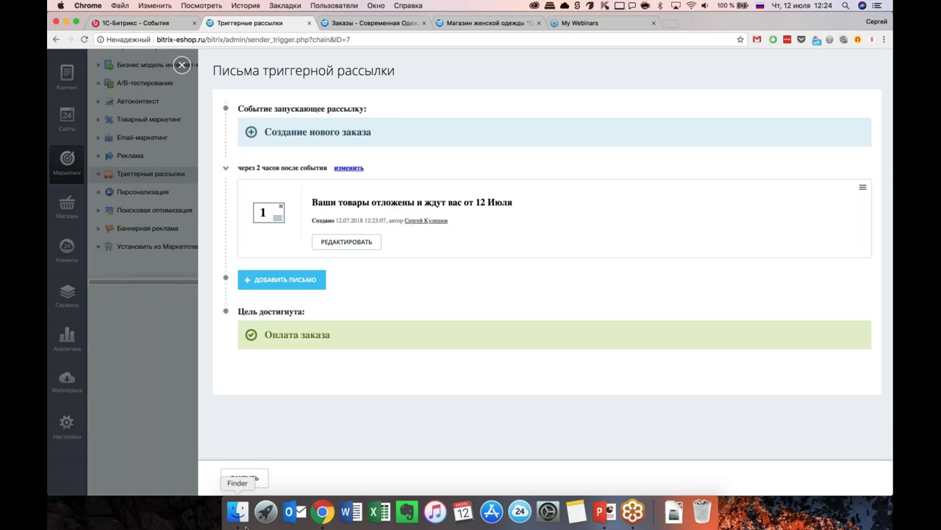
pyautogui.click(245, 478)
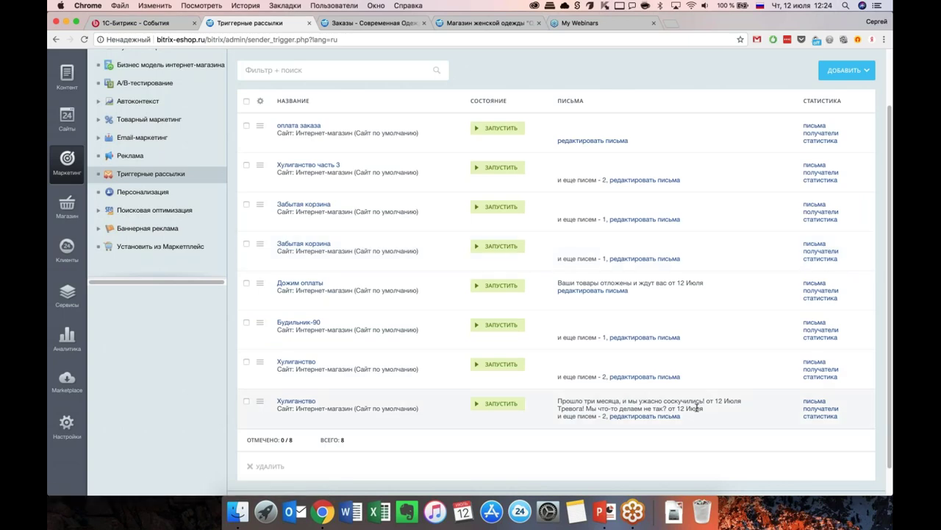
# Step: Check the recipients of the last "Хулиганство" mailing in the list, and examine the statistics and goal chart of "Дожим оплаты"
pyautogui.click(817, 410)
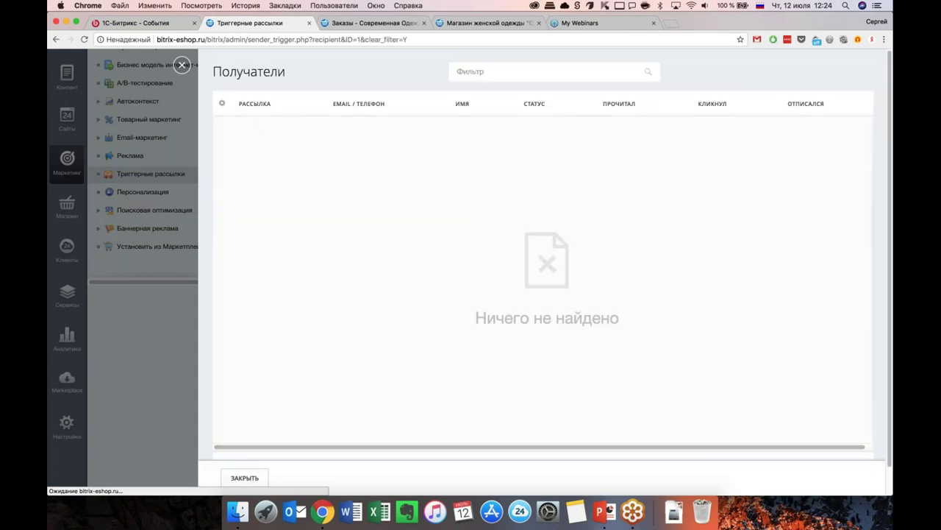
pyautogui.click(181, 64)
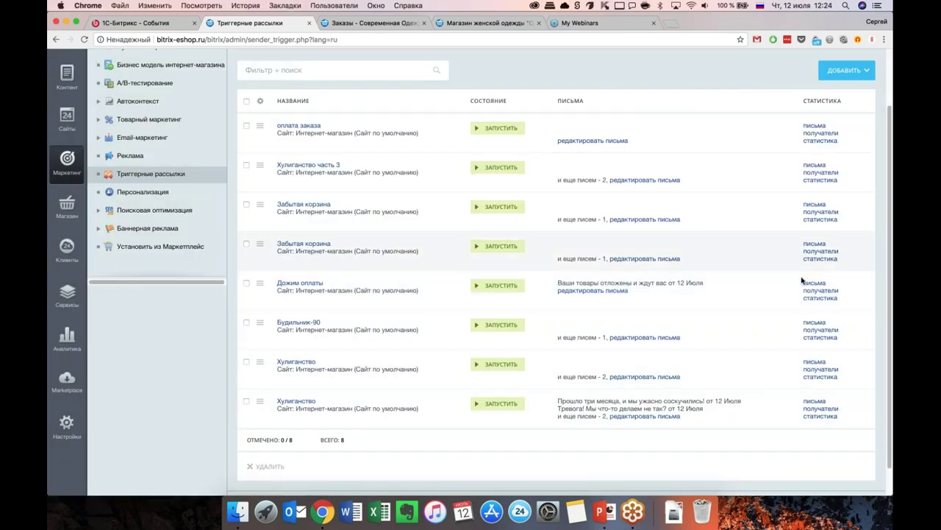
pyautogui.click(822, 291)
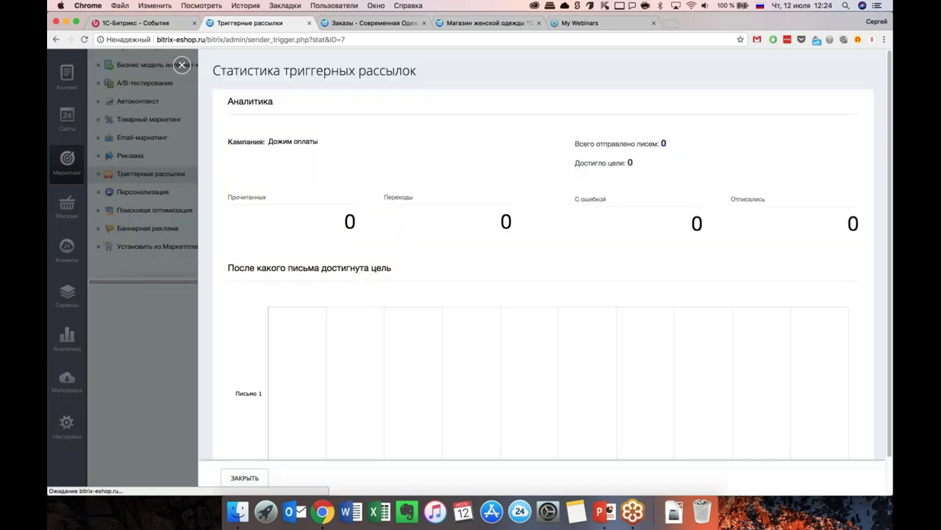
pyautogui.scroll(-1, 542, 294)
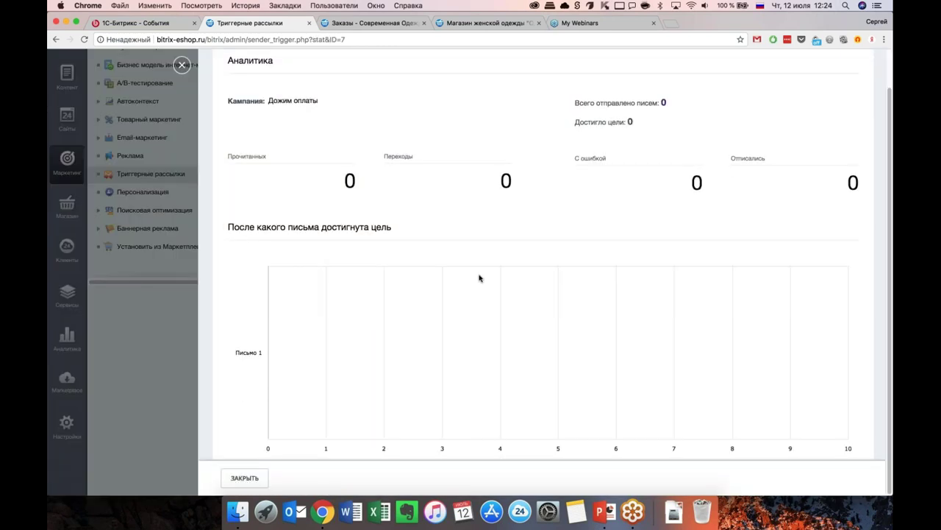
pyautogui.scroll(1, 480, 278)
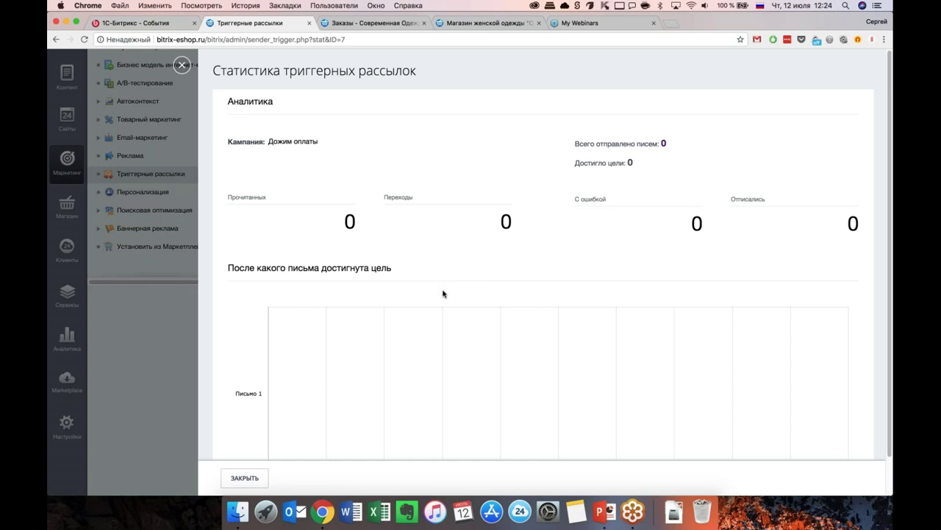
pyautogui.scroll(-1, 441, 295)
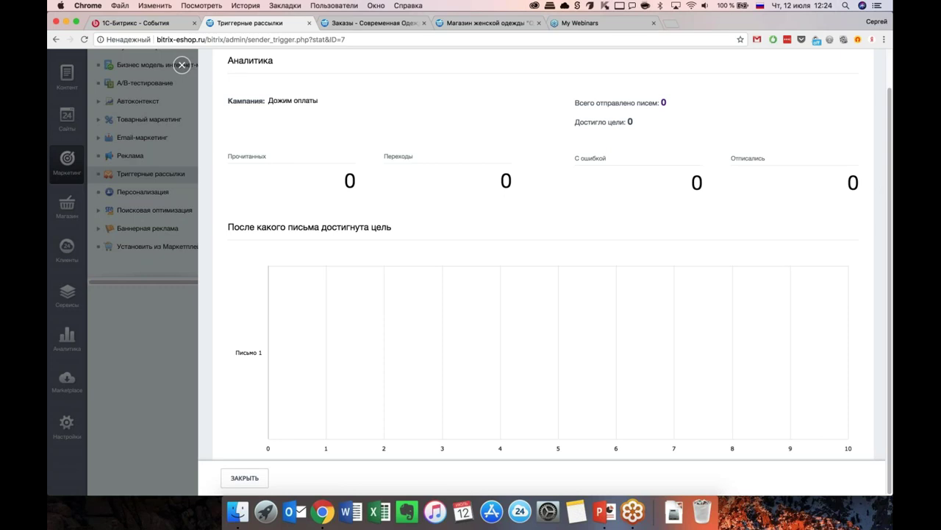
pyautogui.scroll(2, 640, 256)
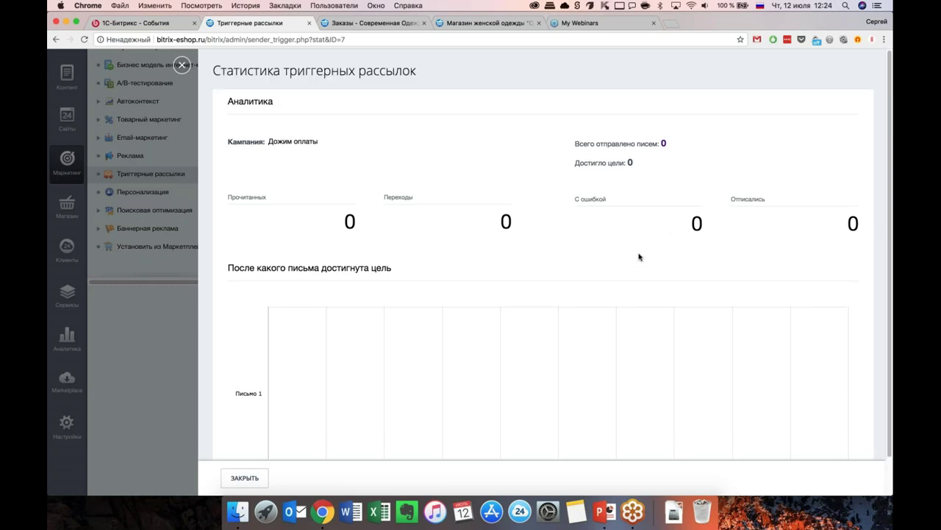
pyautogui.scroll(-2, 639, 256)
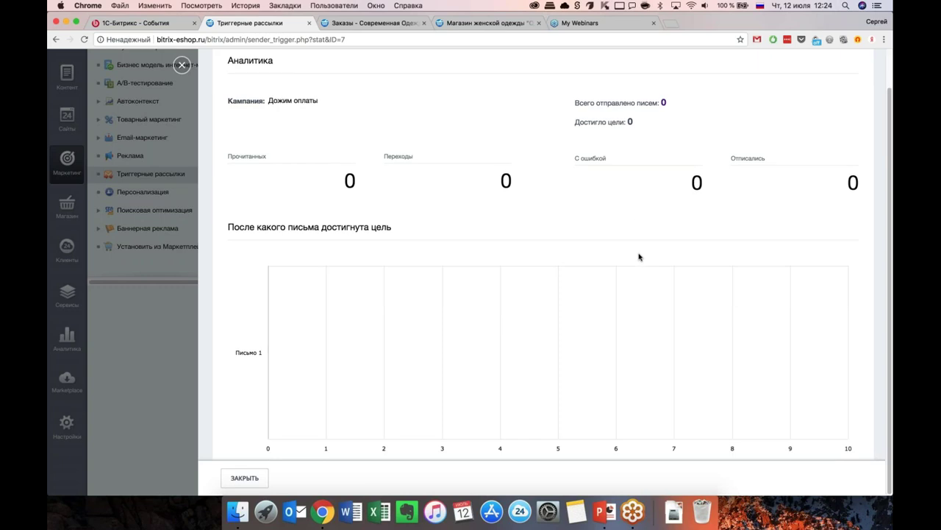
pyautogui.scroll(2, 639, 256)
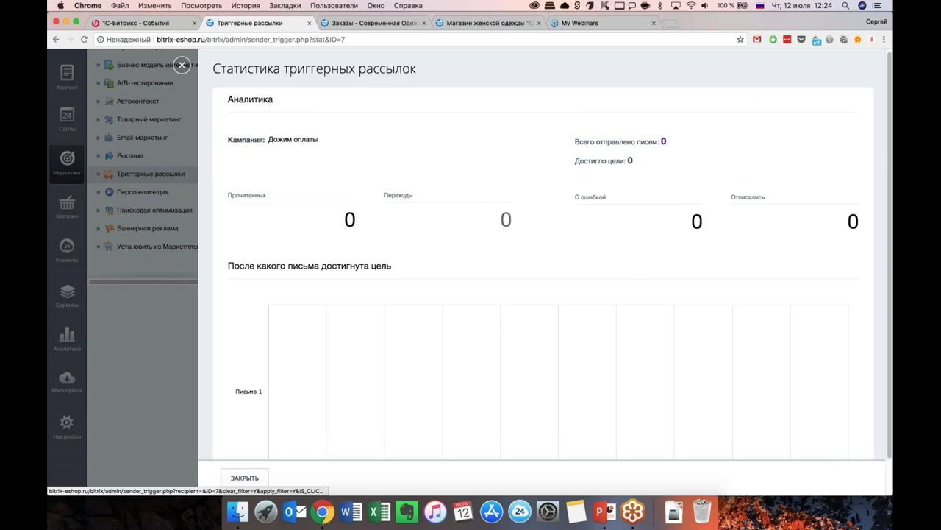
pyautogui.scroll(-2, 544, 272)
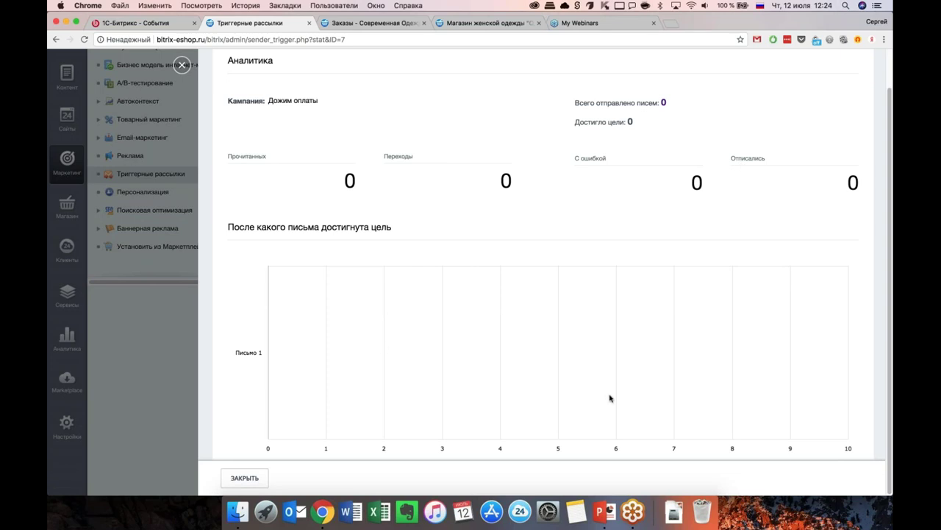
pyautogui.scroll(1, 434, 260)
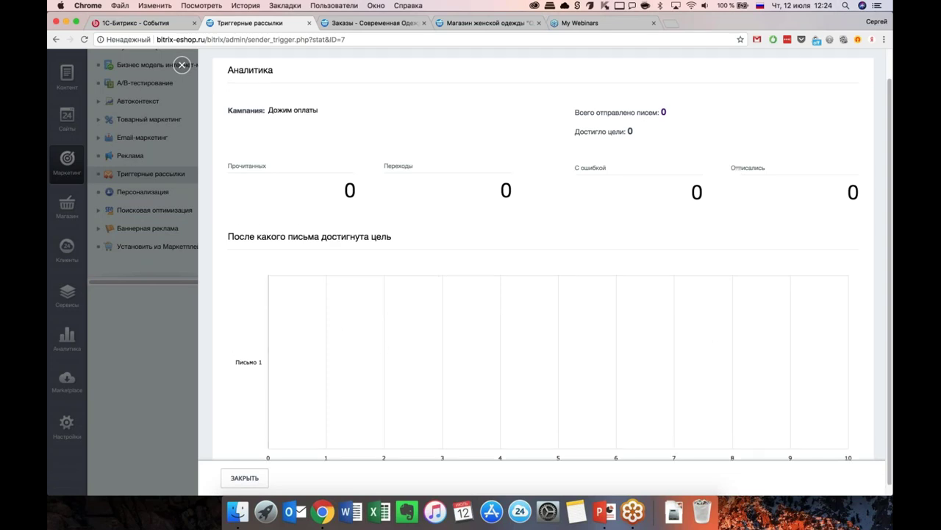
pyautogui.scroll(1, 505, 349)
pyautogui.scroll(-2, 505, 349)
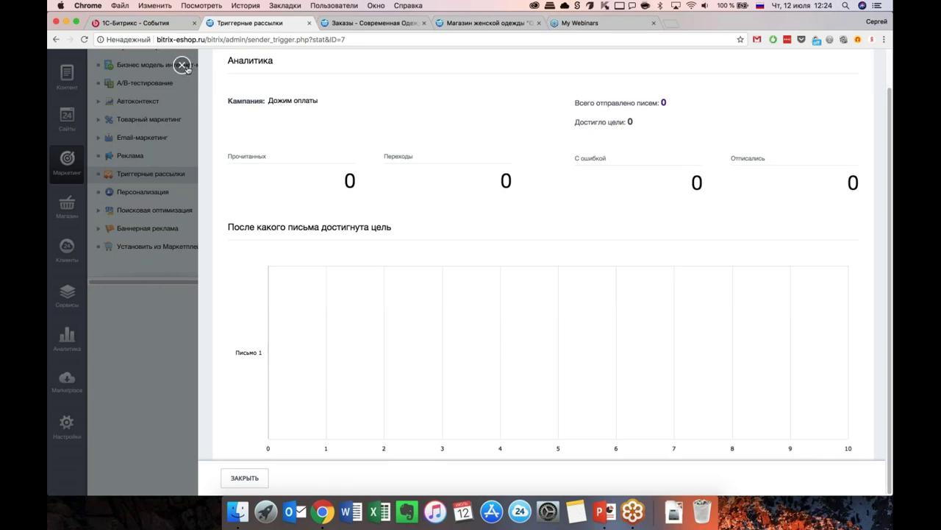
pyautogui.click(183, 66)
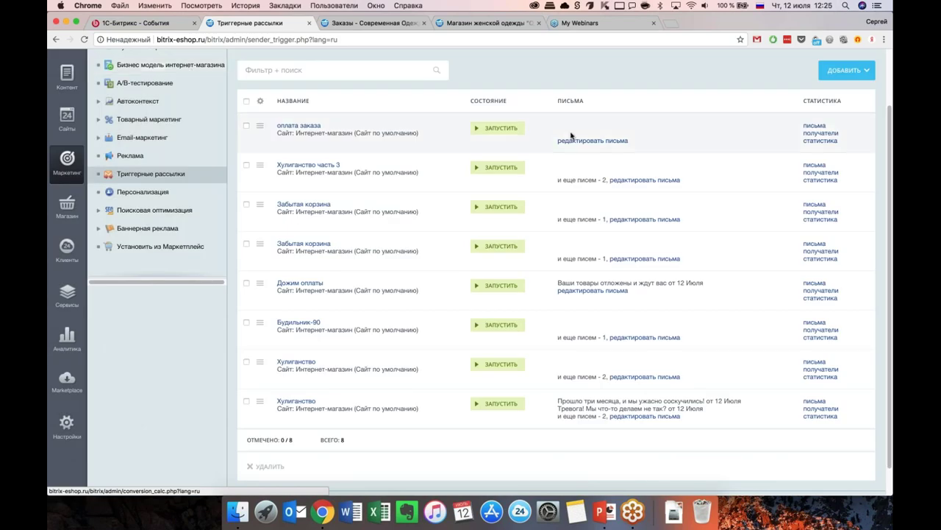
# Step: Add a new trigger mailing from the preset "Хулиганство"
pyautogui.scroll(2, 800, 132)
pyautogui.click(844, 138)
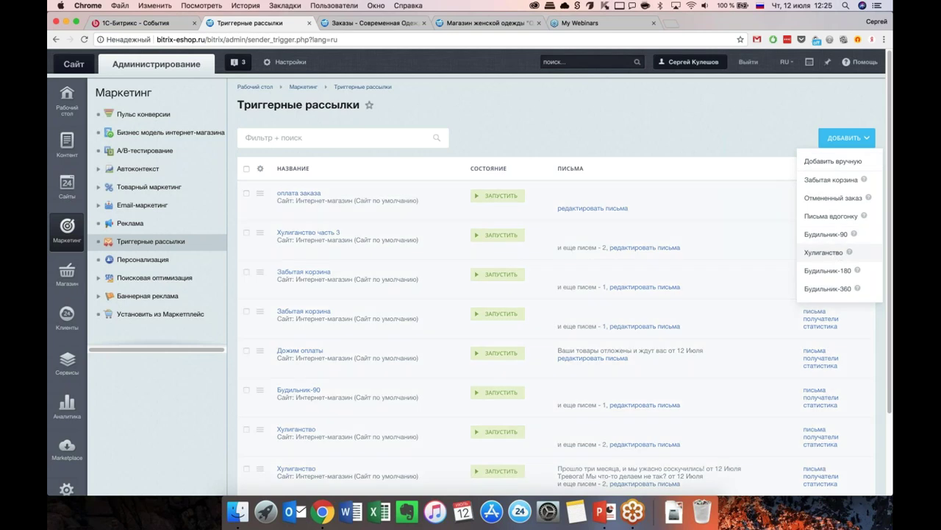
pyautogui.click(824, 252)
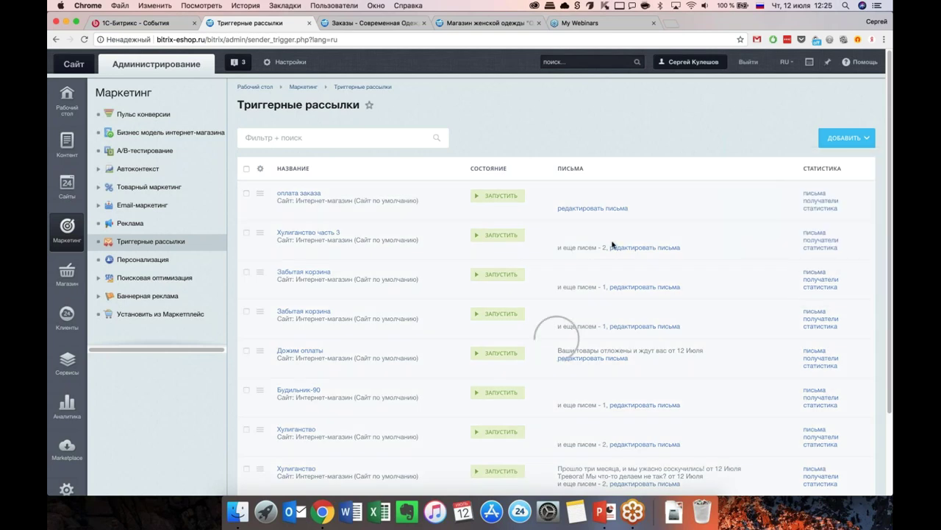
pyautogui.click(846, 139)
pyautogui.press('Escape')
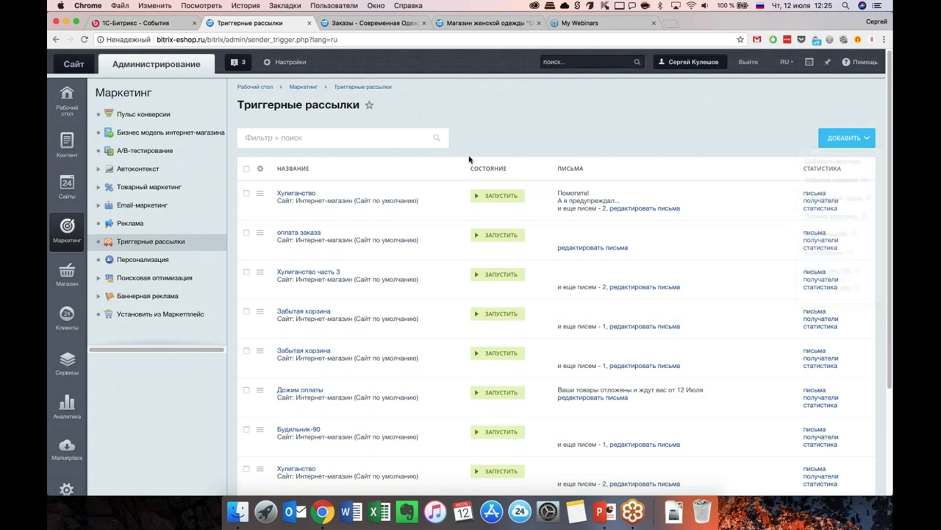
# Step: Open the new "Хулиганство" mailing, compare the launch conditions "Забытая корзина" and "Давно не покупал" with their launch time options, and close it without saving
pyautogui.click(260, 193)
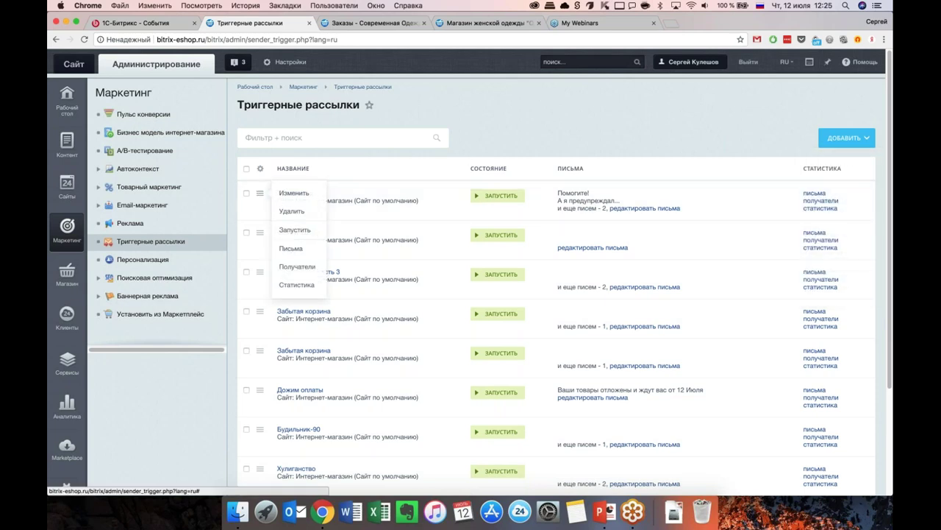
pyautogui.click(293, 194)
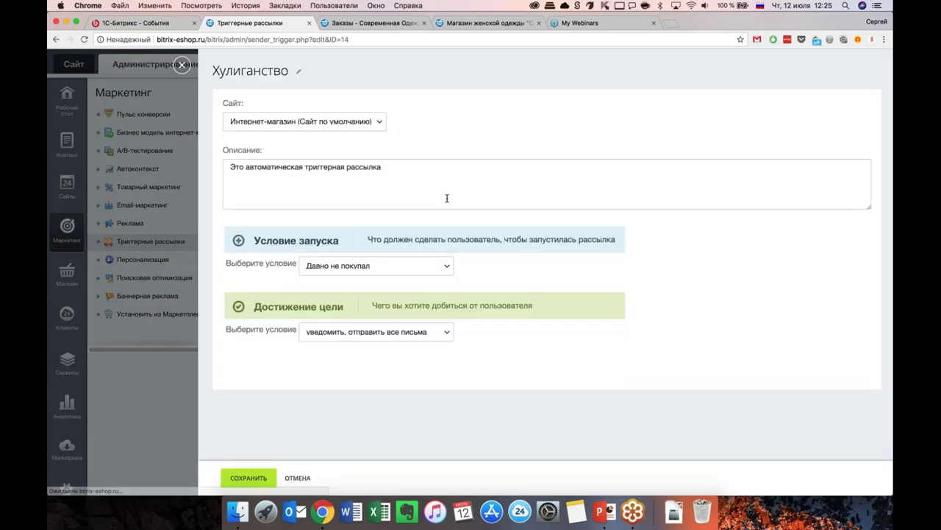
pyautogui.click(447, 265)
pyautogui.click(447, 271)
pyautogui.click(446, 271)
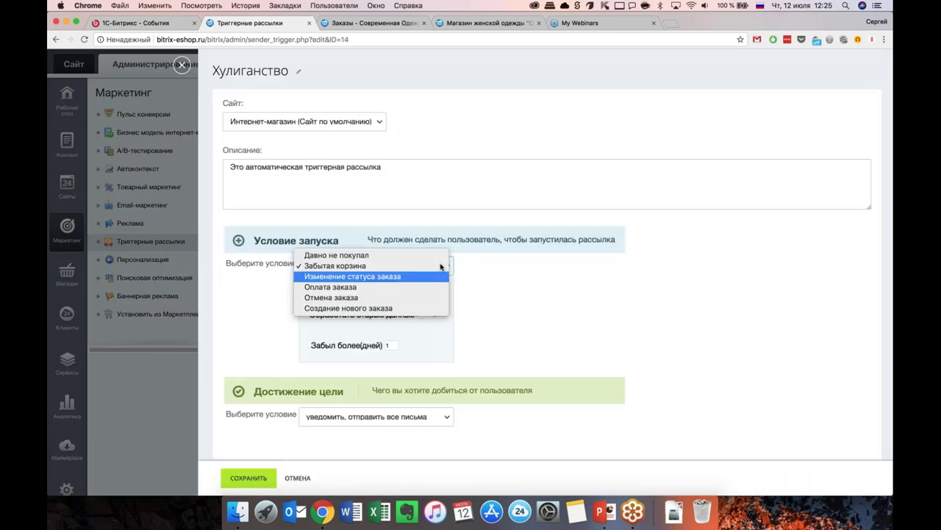
pyautogui.click(442, 265)
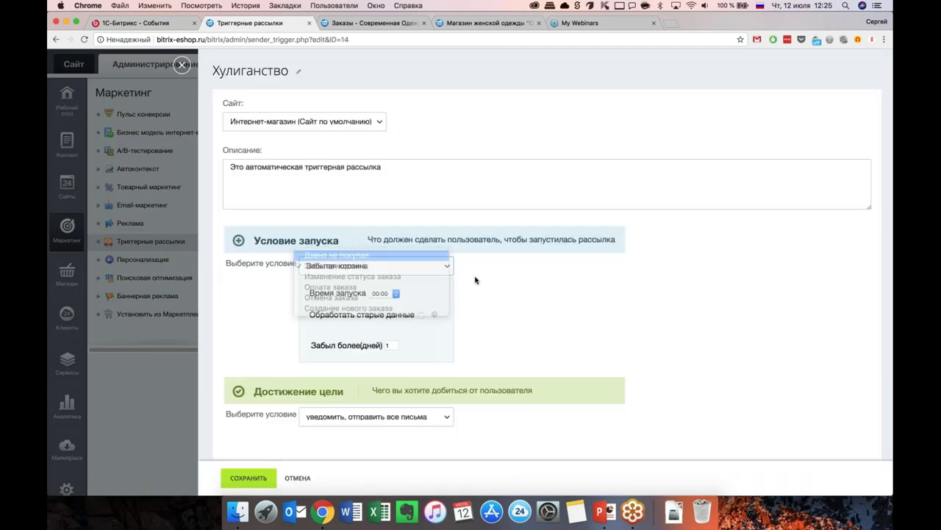
pyautogui.click(395, 293)
pyautogui.click(396, 293)
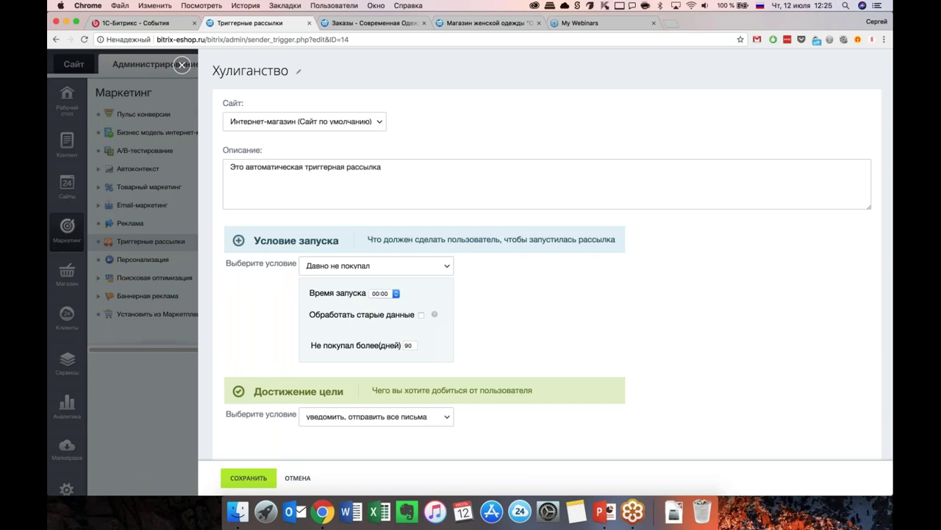
pyautogui.click(182, 65)
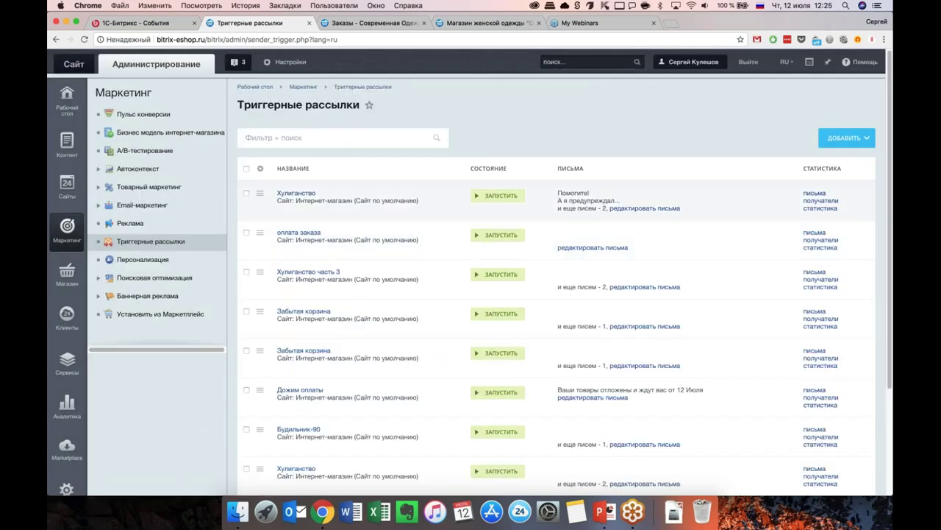
# Step: Review the launch and goal condition options of the "оплата заказа" trigger mailing and leave it without saving
pyautogui.scroll(-3, 644, 139)
pyautogui.scroll(3, 644, 140)
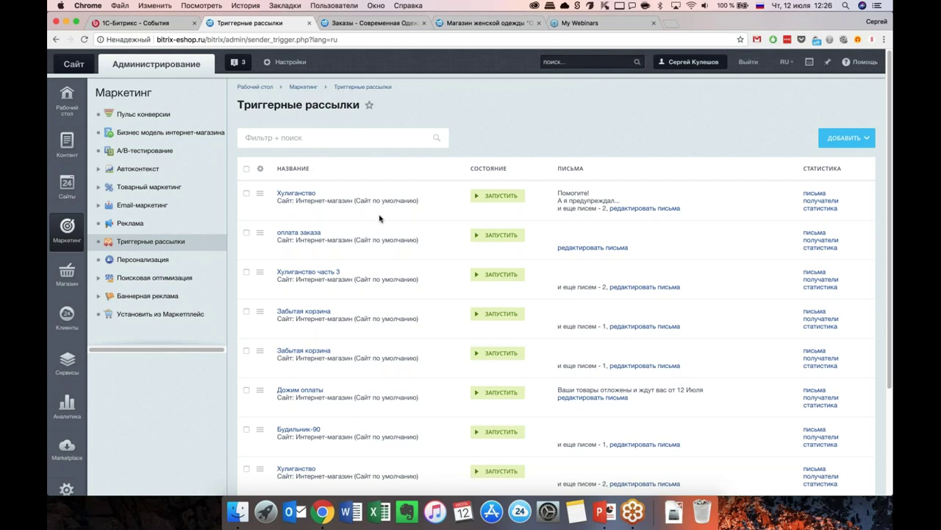
pyautogui.click(308, 232)
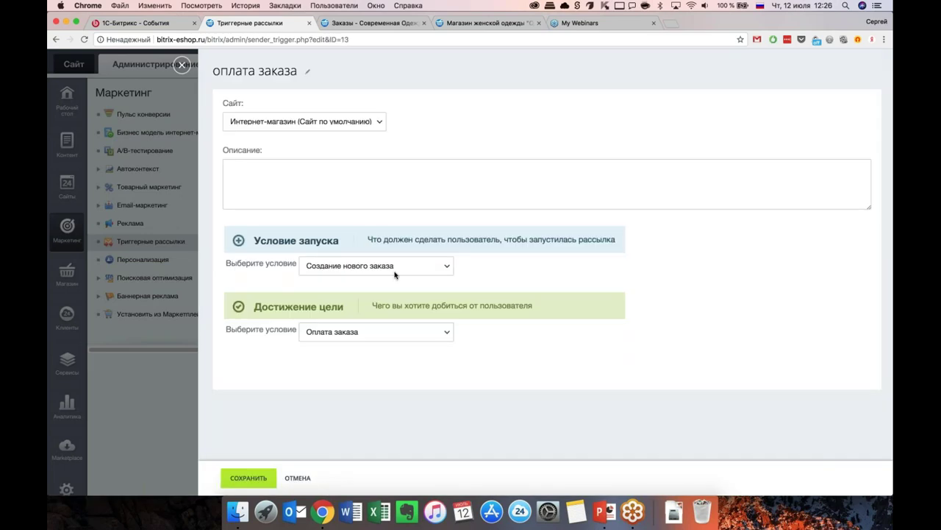
pyautogui.click(394, 272)
pyautogui.click(391, 266)
pyautogui.click(401, 333)
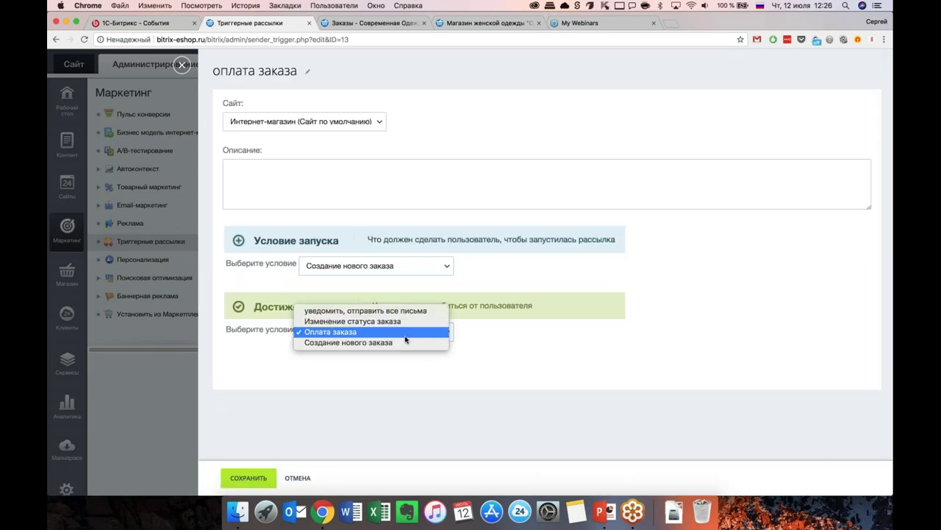
pyautogui.click(492, 343)
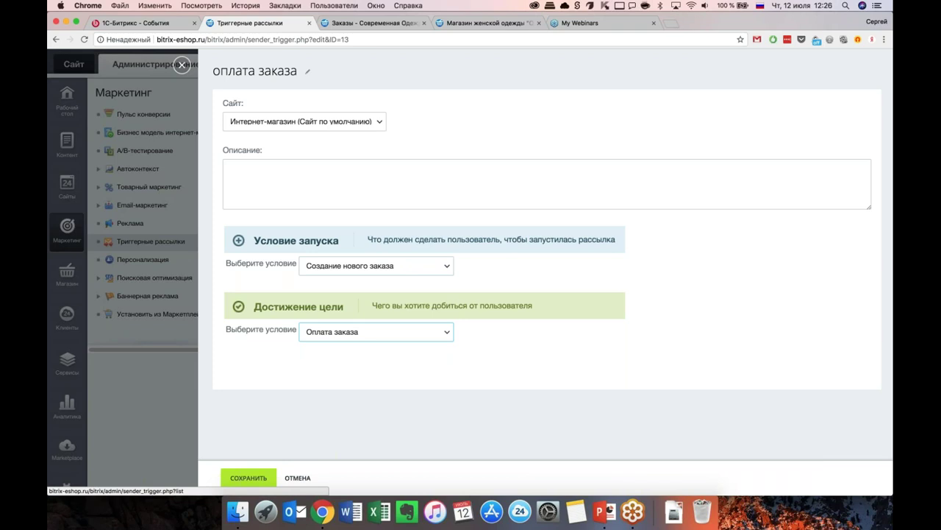
pyautogui.click(297, 477)
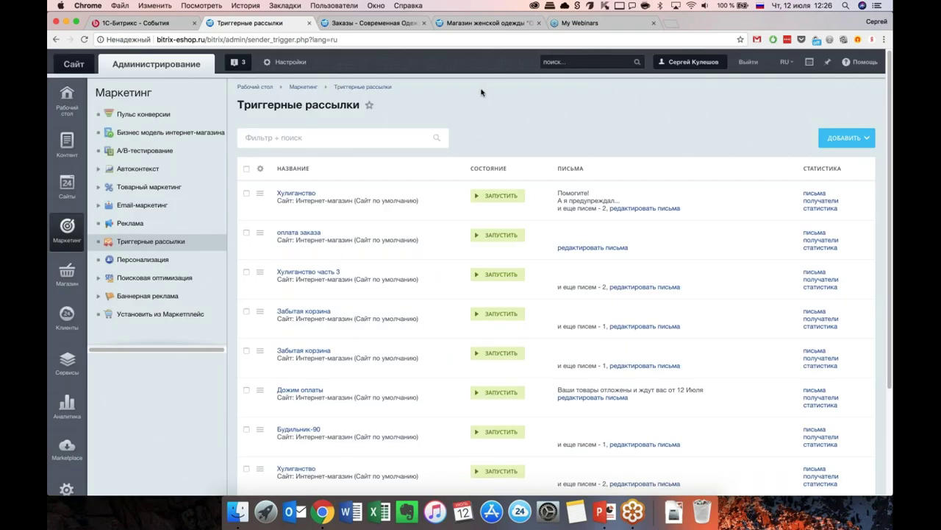
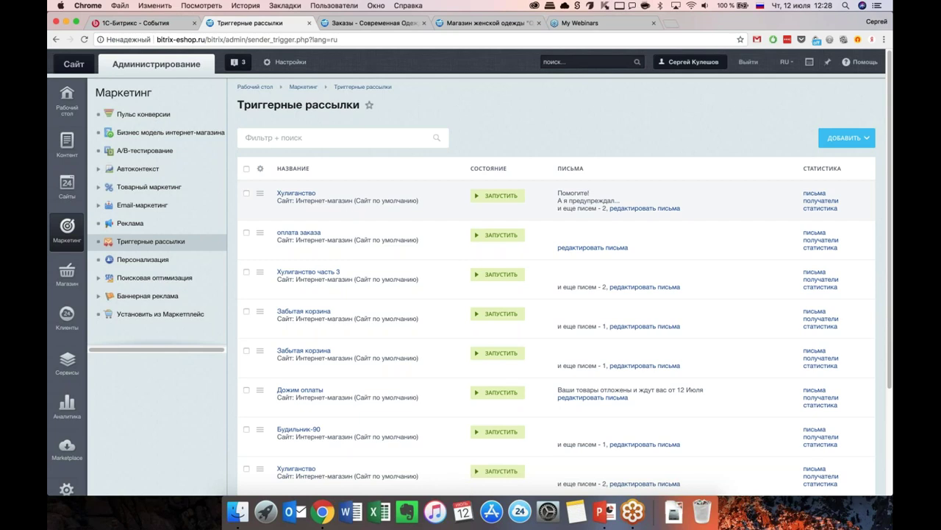
# Step: In the email marketing section "Мои шаблоны", start a new template, look through the preset designs and close it without saving
pyautogui.click(131, 210)
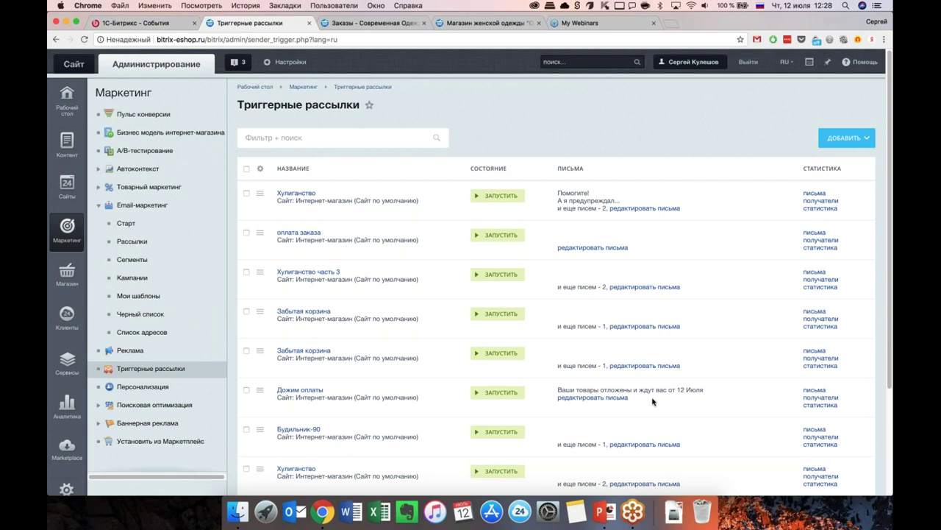
pyautogui.click(140, 297)
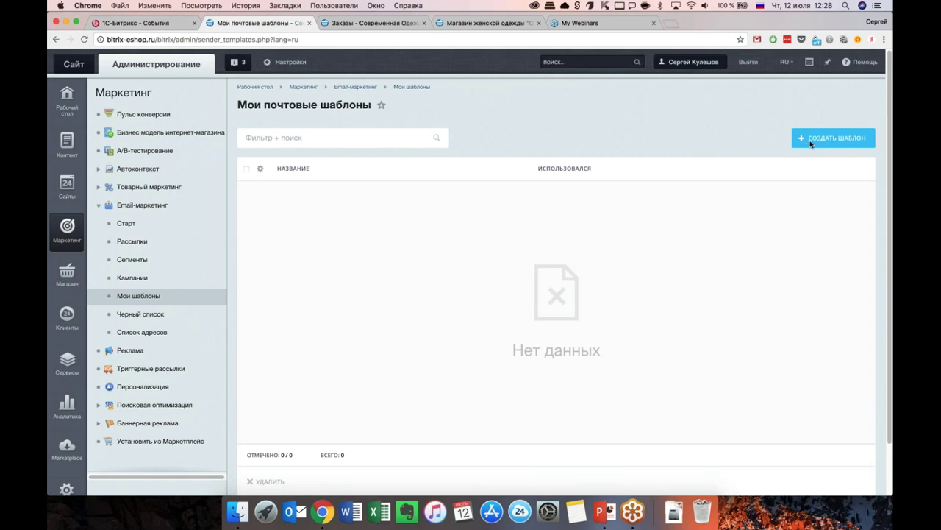
pyautogui.click(833, 137)
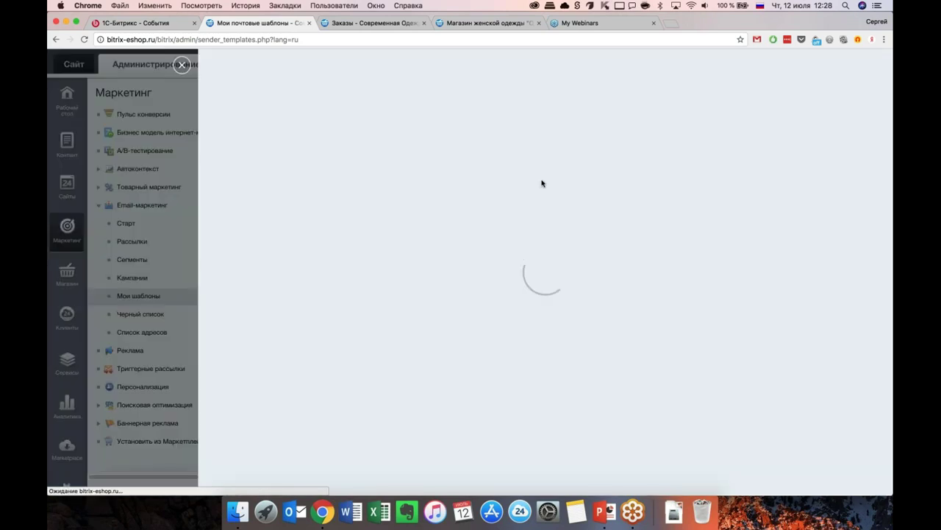
pyautogui.scroll(-2, 542, 183)
pyautogui.scroll(2, 542, 184)
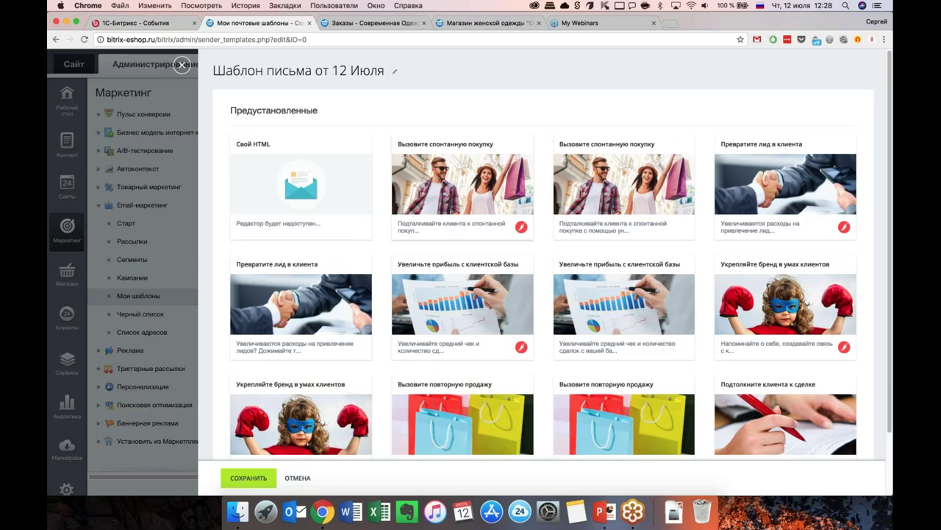
pyautogui.click(182, 65)
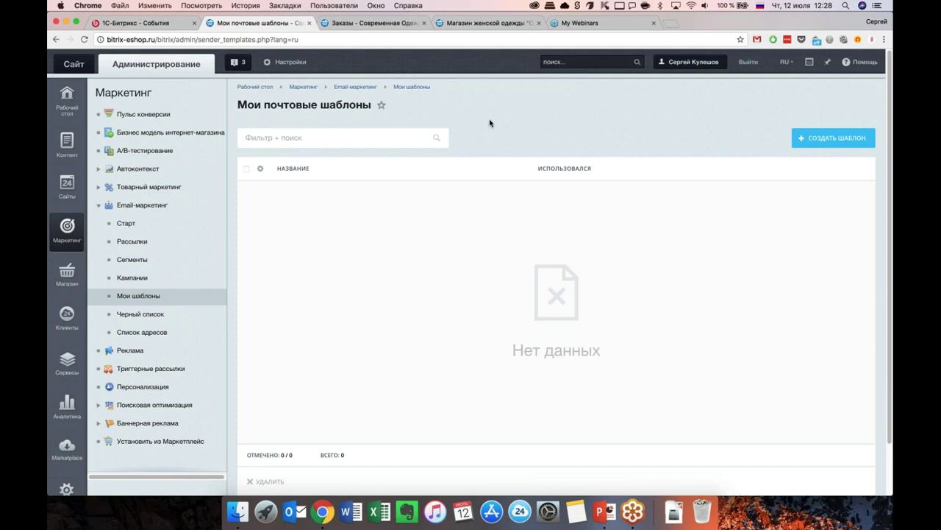
# Step: View the "Реклама" section of marketing and list the subsections of "Баннерная реклама"
pyautogui.click(99, 208)
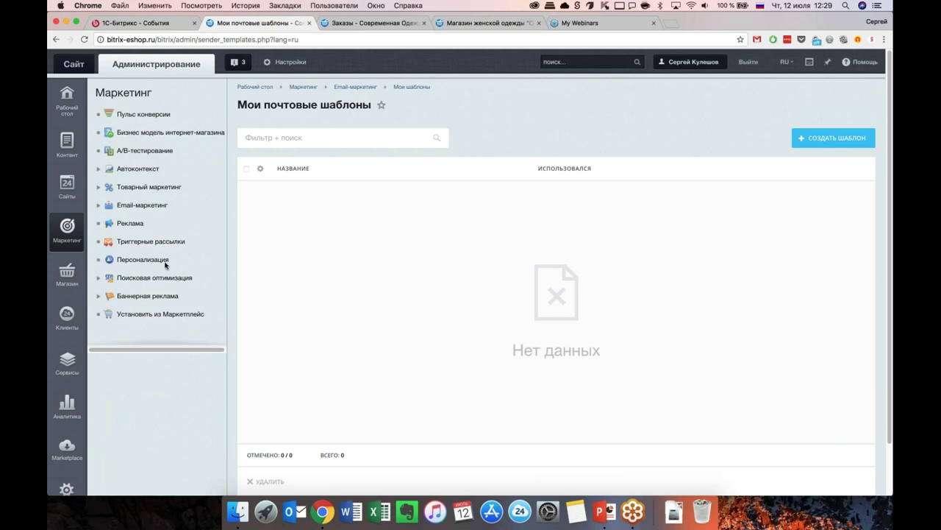
pyautogui.click(136, 225)
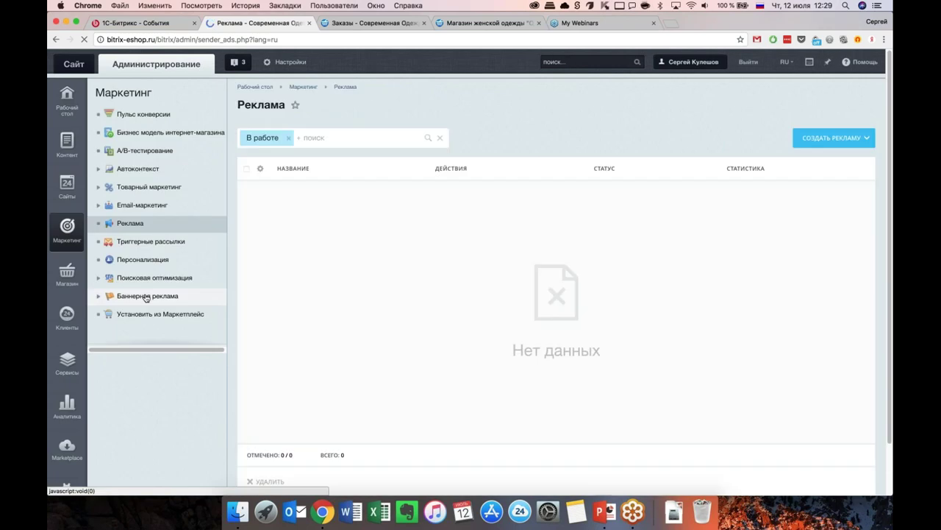
pyautogui.click(146, 297)
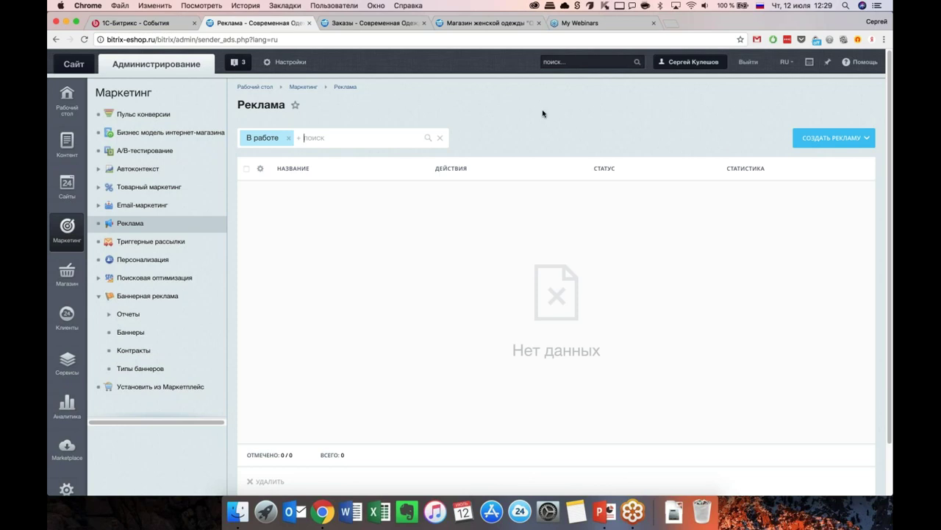
pyautogui.scroll(-1, 543, 113)
pyautogui.scroll(1, 543, 113)
pyautogui.scroll(-1, 542, 114)
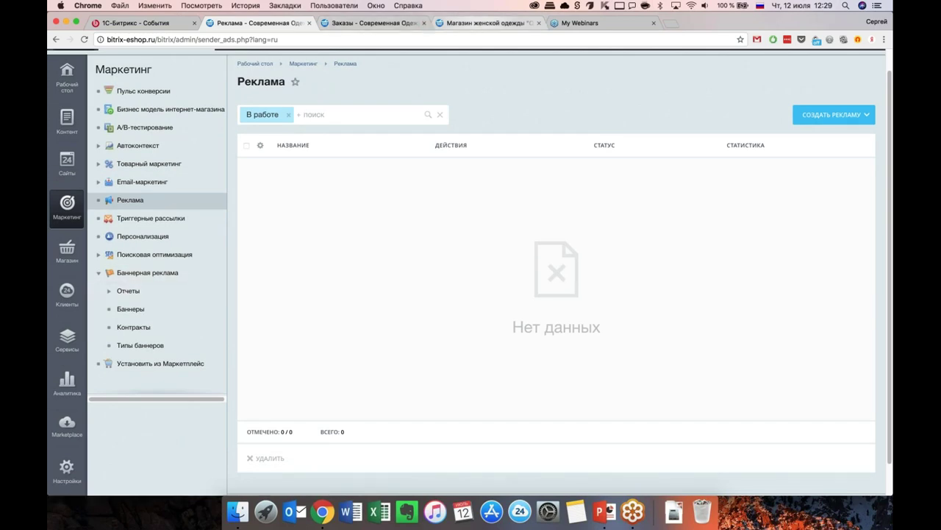
# Step: Switch to the storefront home page and look through the slides of its main banner carousel
pyautogui.press('super+4')
pyautogui.scroll(-3, 471, 272)
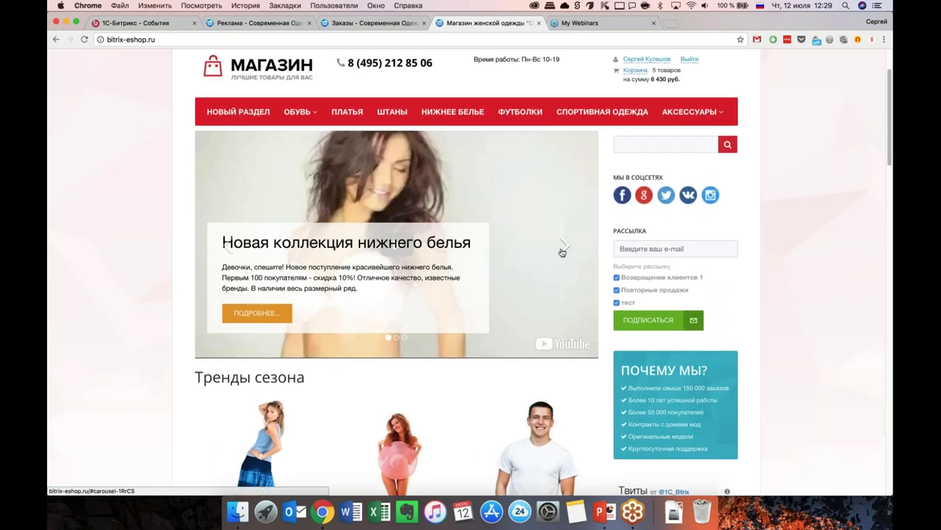
pyautogui.click(563, 250)
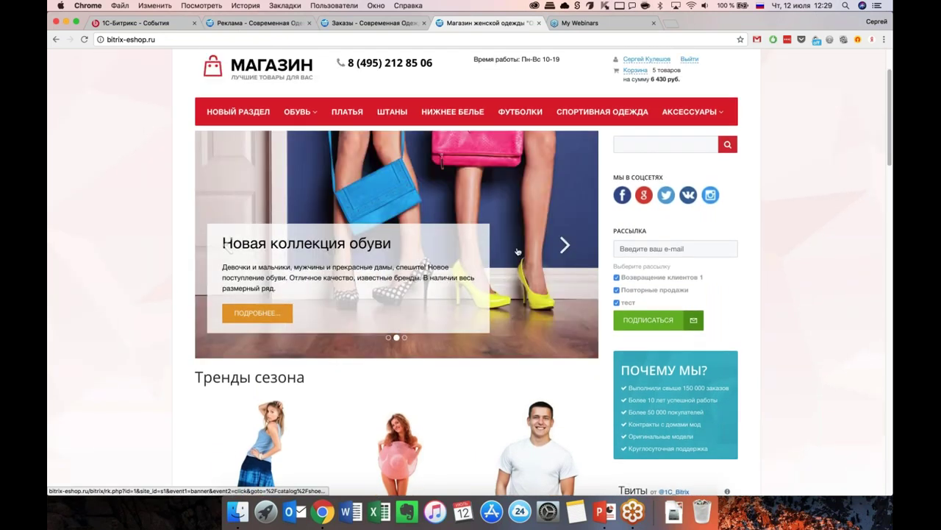
pyautogui.scroll(-1, 563, 250)
pyautogui.click(564, 212)
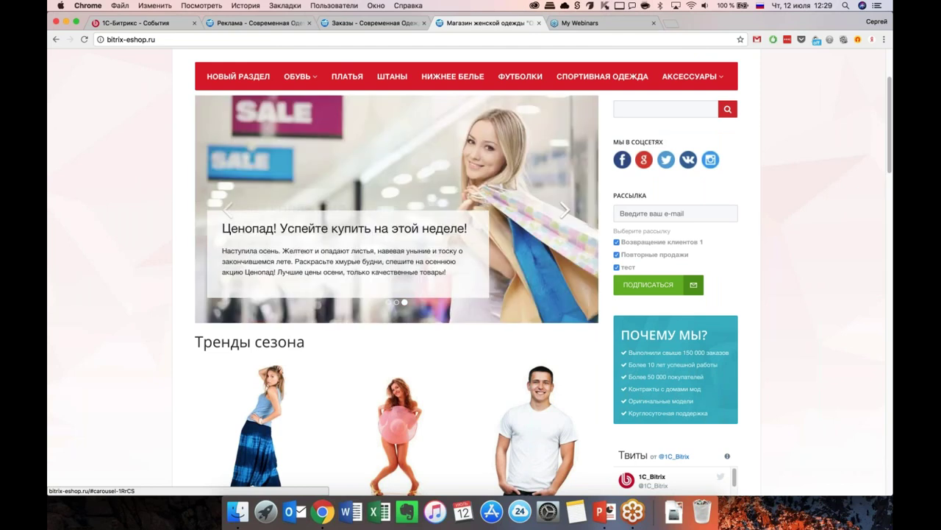
pyautogui.click(231, 217)
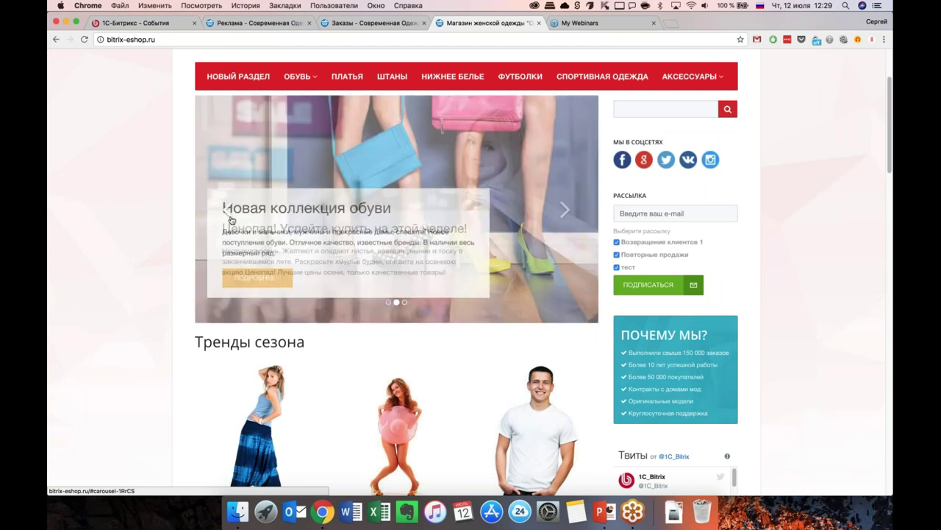
pyautogui.scroll(3, 225, 210)
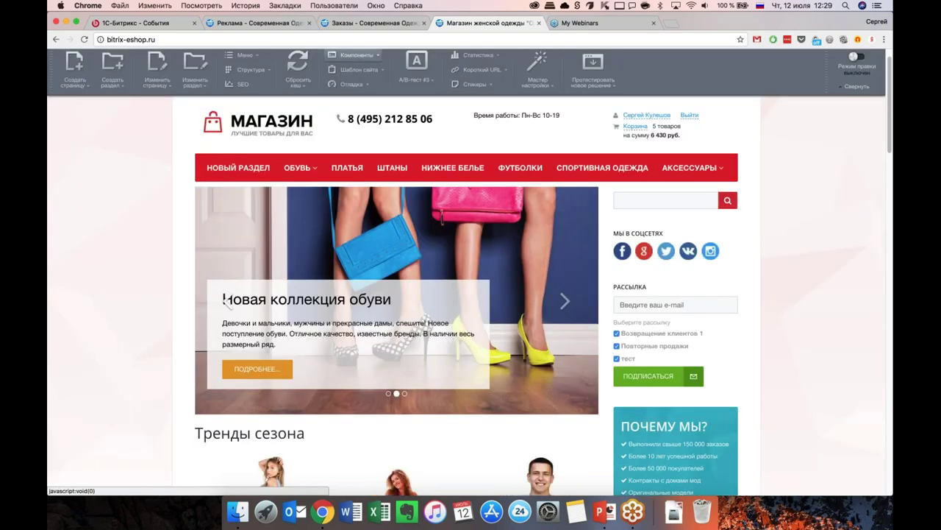
# Step: Return to the administration section, list the banners of "Баннерная реклама" and open "Маркетинговый блок на главной странице сайта" for editing
pyautogui.click(279, 25)
pyautogui.scroll(-1, 399, 237)
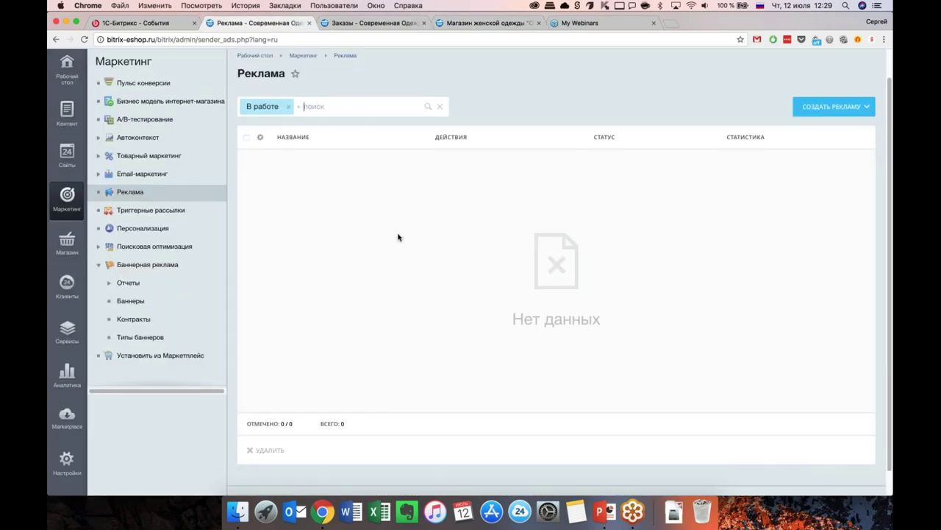
pyautogui.click(147, 303)
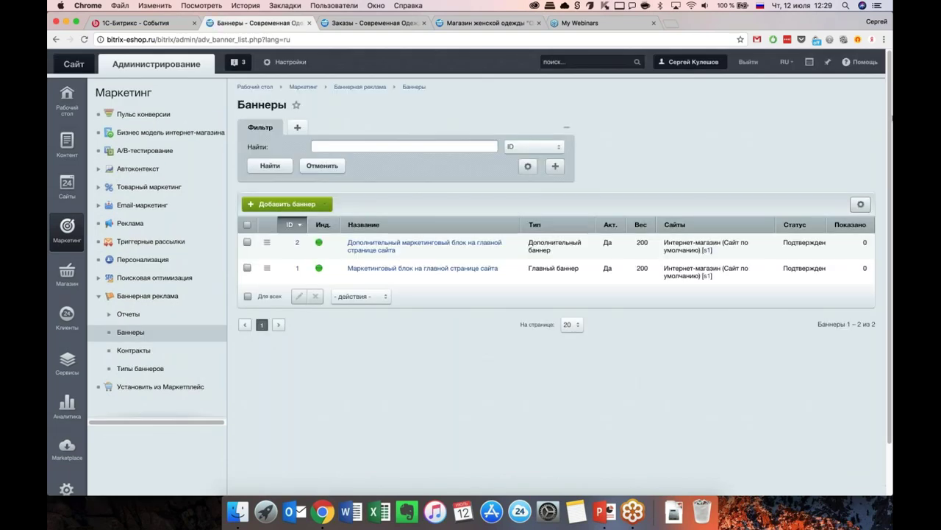
pyautogui.scroll(-1, 677, 145)
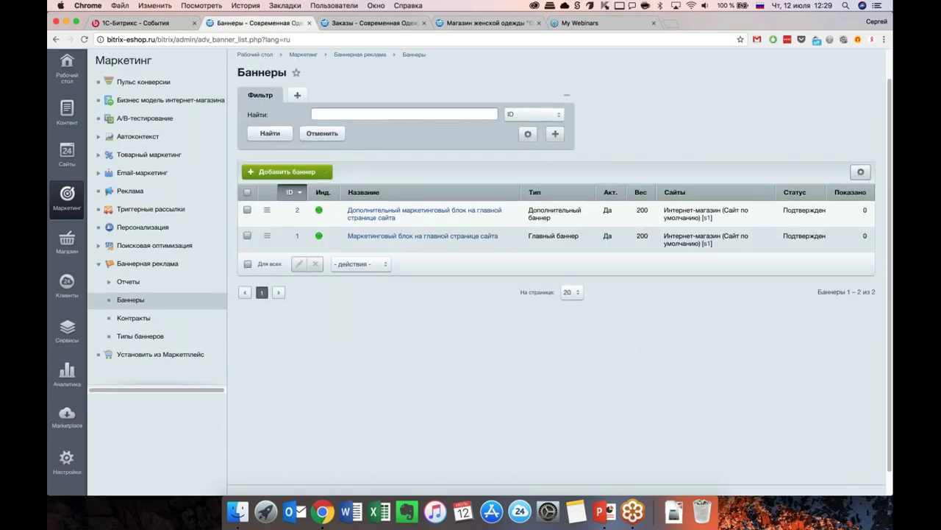
pyautogui.click(426, 236)
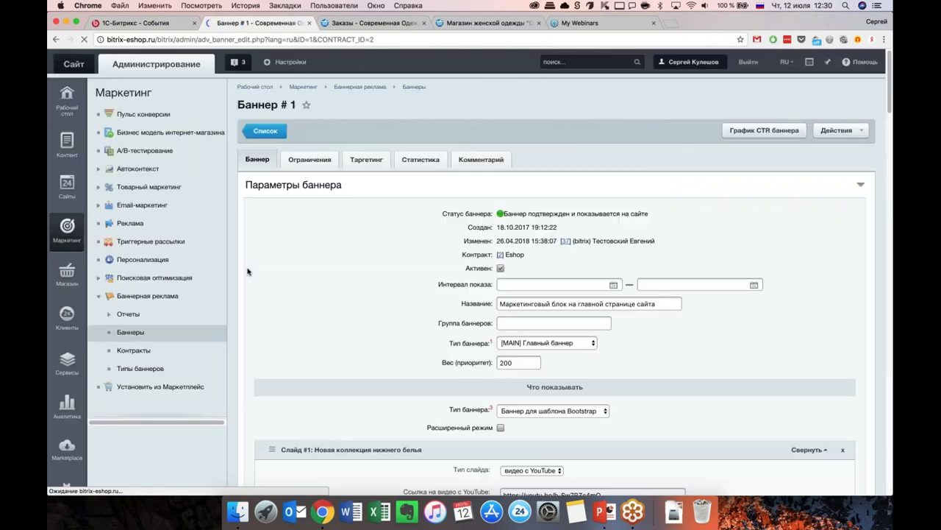
# Step: Look through the settings of all slides in the main page banner, from "Новая коллекция нижнего белья" to "Ценопад! Успейте купить на этой неделе!"
pyautogui.scroll(-3, 253, 299)
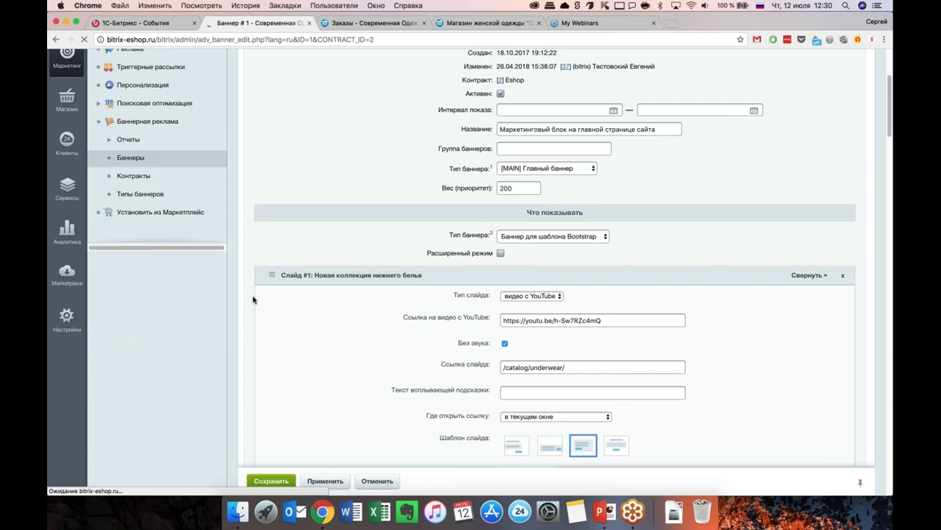
pyautogui.scroll(-1, 253, 299)
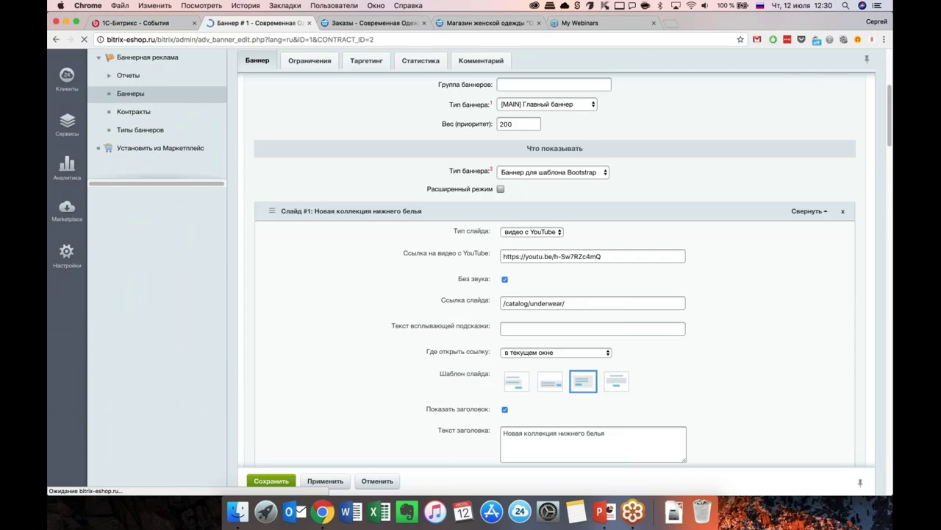
pyautogui.scroll(-6, 554, 272)
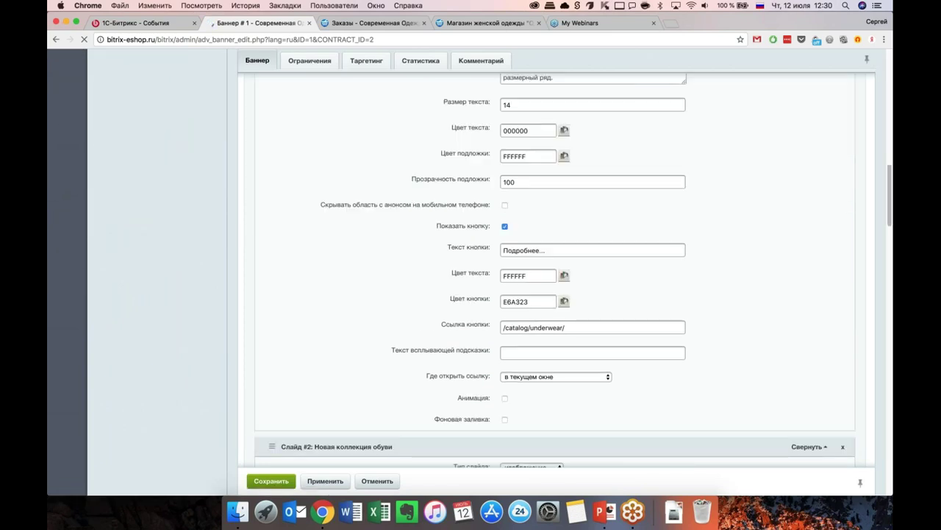
pyautogui.scroll(-5, 555, 272)
pyautogui.scroll(-10, 555, 273)
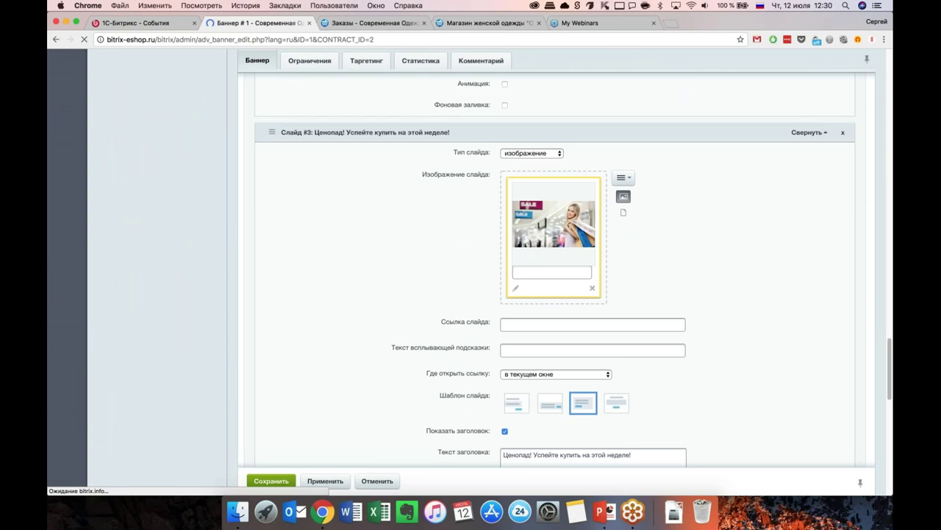
pyautogui.scroll(-6, 555, 273)
pyautogui.scroll(-8, 555, 272)
pyautogui.scroll(20, 555, 272)
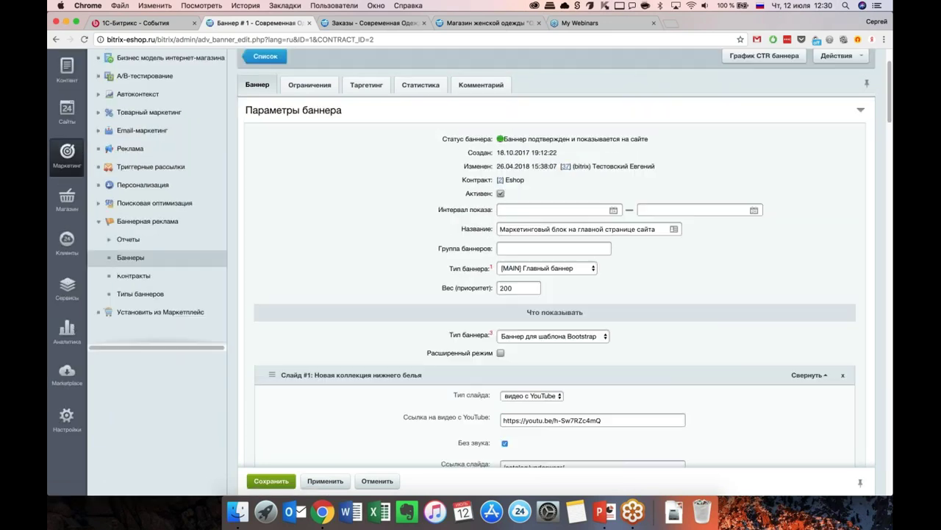
# Step: Review the banner's general parameters and first slide settings, and compare them with the carousel on the storefront home page
pyautogui.scroll(-1, 555, 272)
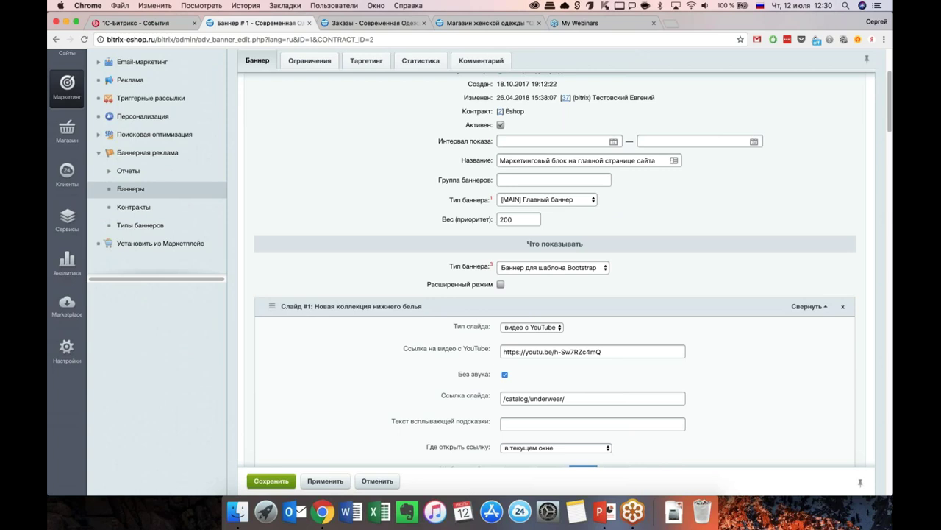
pyautogui.scroll(1, 555, 272)
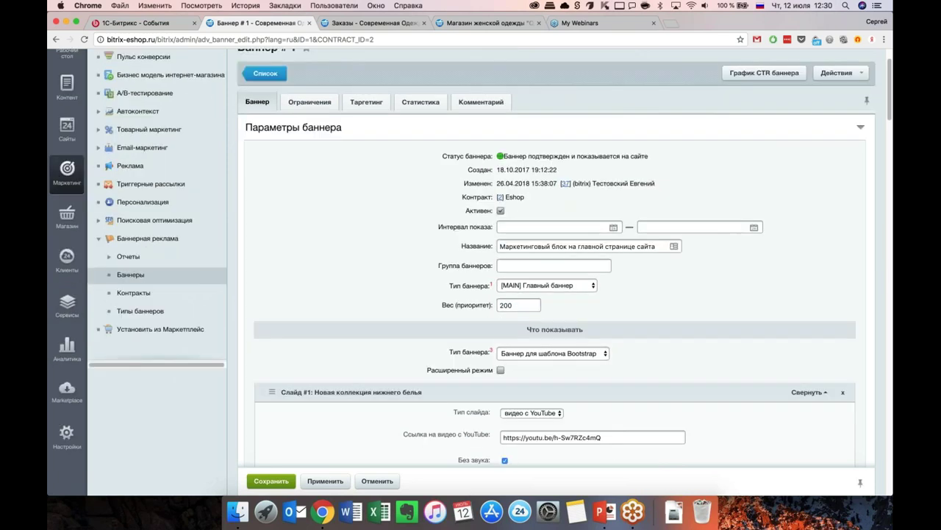
pyautogui.scroll(-1, 554, 272)
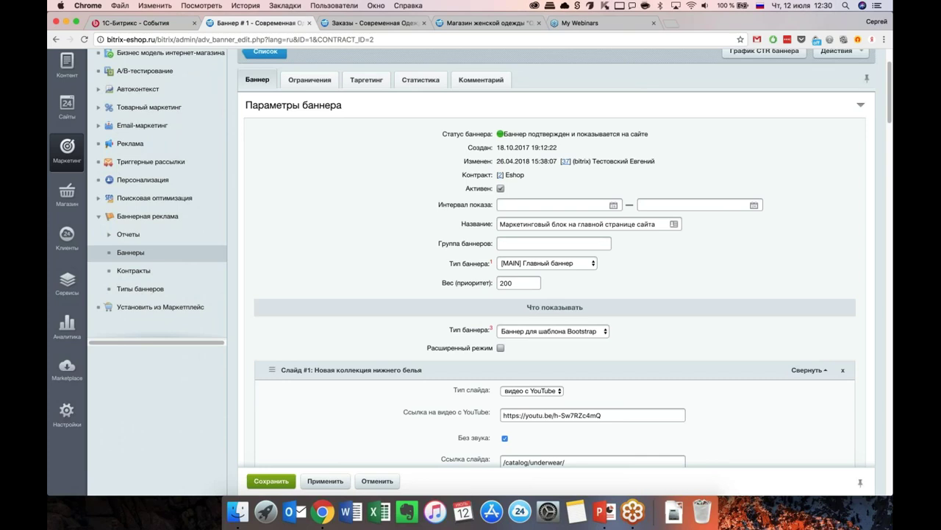
pyautogui.scroll(-3, 554, 272)
pyautogui.scroll(-2, 554, 272)
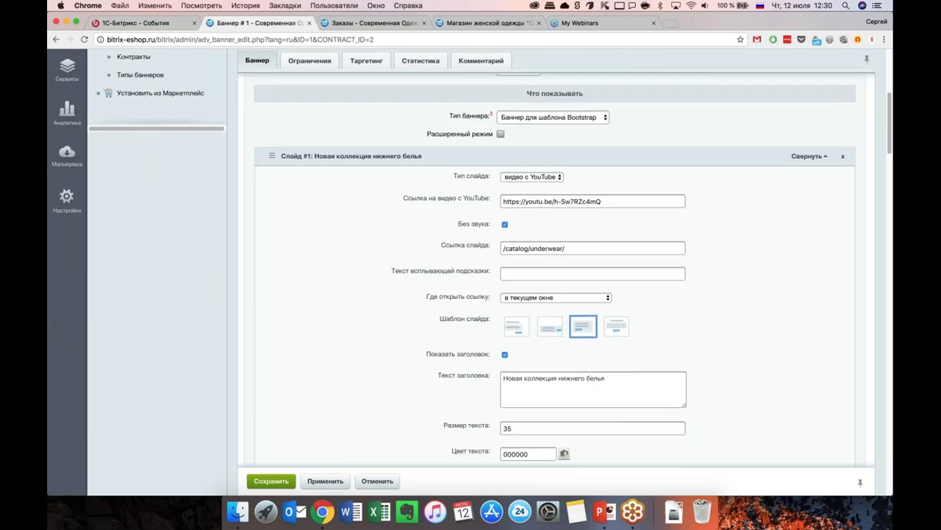
pyautogui.scroll(5, 554, 272)
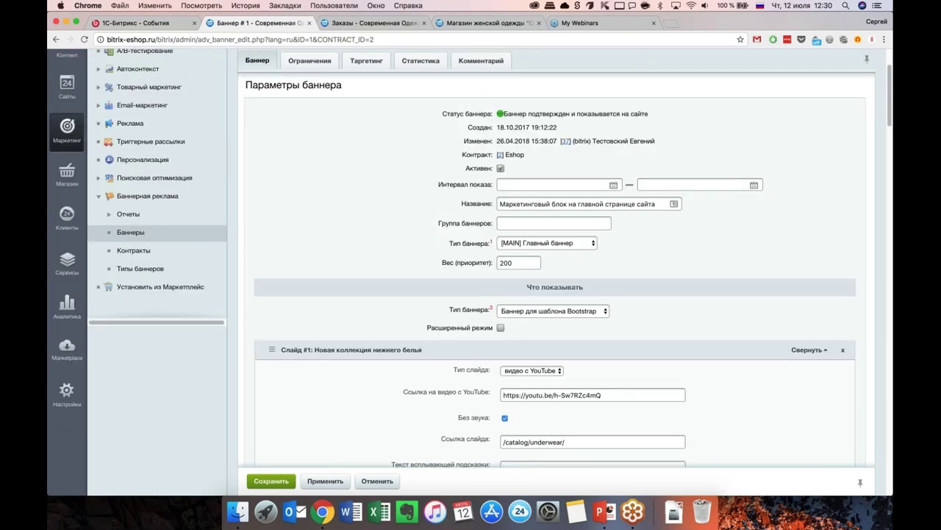
pyautogui.scroll(2, 554, 272)
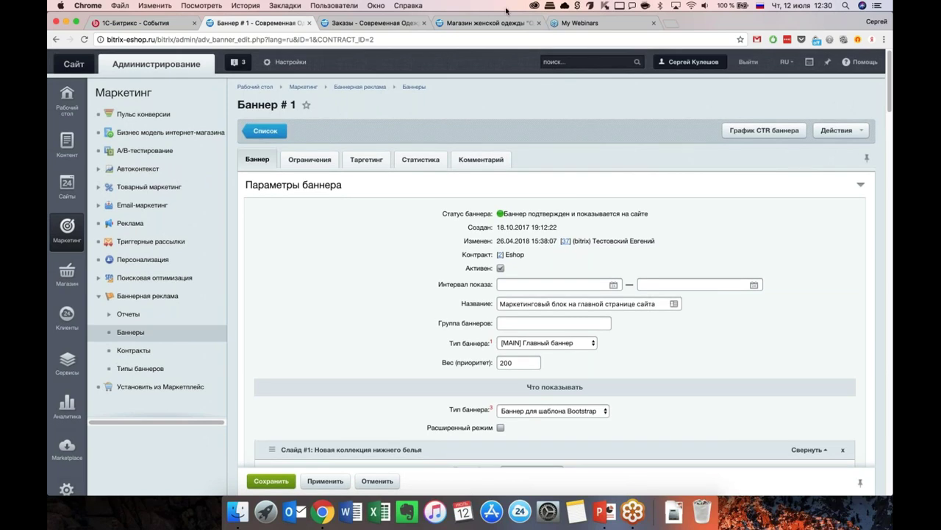
pyautogui.click(485, 23)
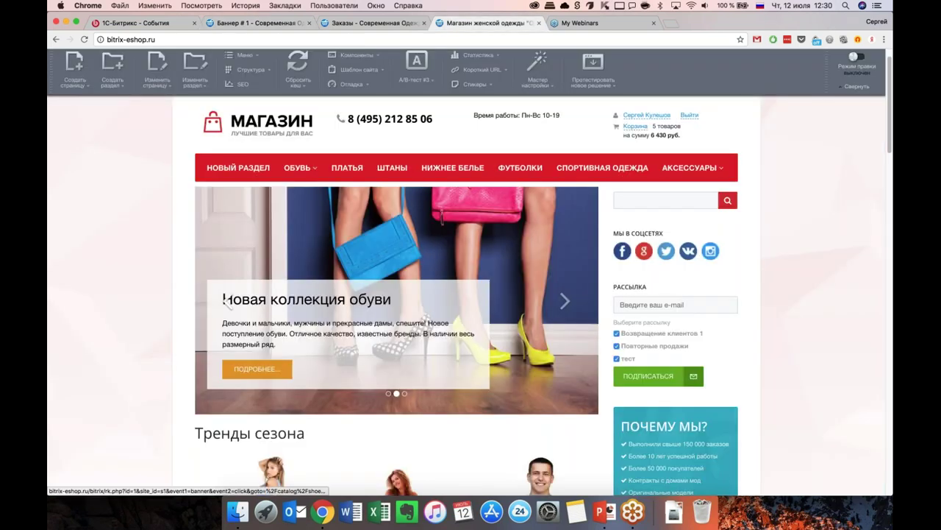
pyautogui.click(271, 24)
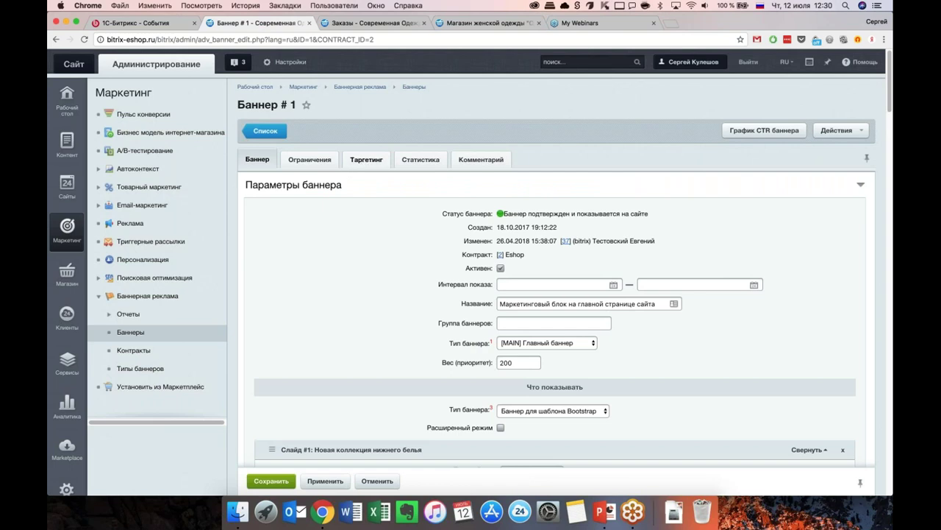
# Step: Examine the template, heading, announcement, button and image settings of the slides "Новая коллекция нижнего белья" and "Новая коллекция обуви"
pyautogui.scroll(-5, 370, 280)
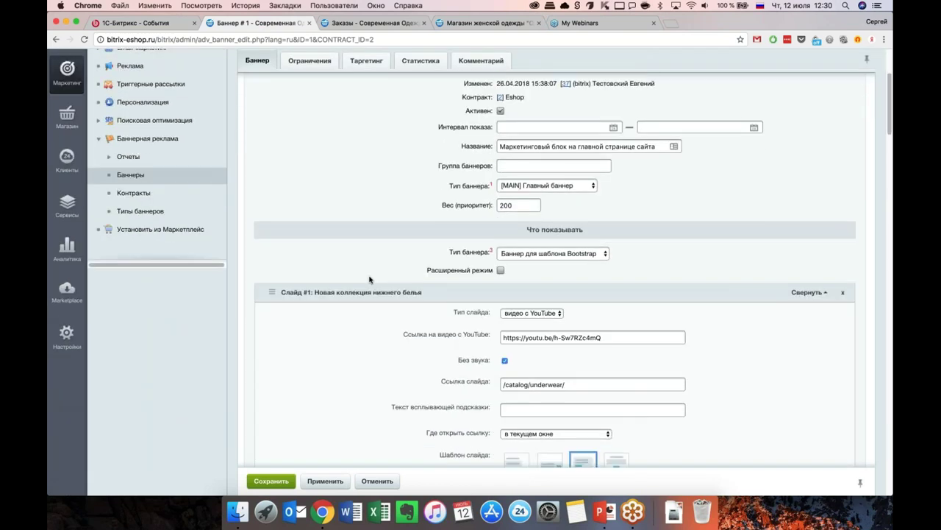
pyautogui.scroll(-5, 370, 279)
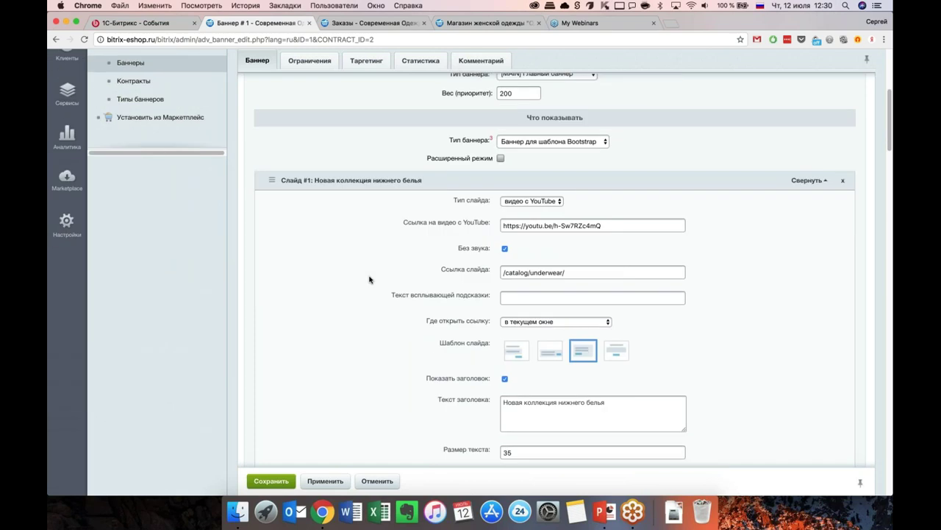
pyautogui.scroll(-3, 370, 280)
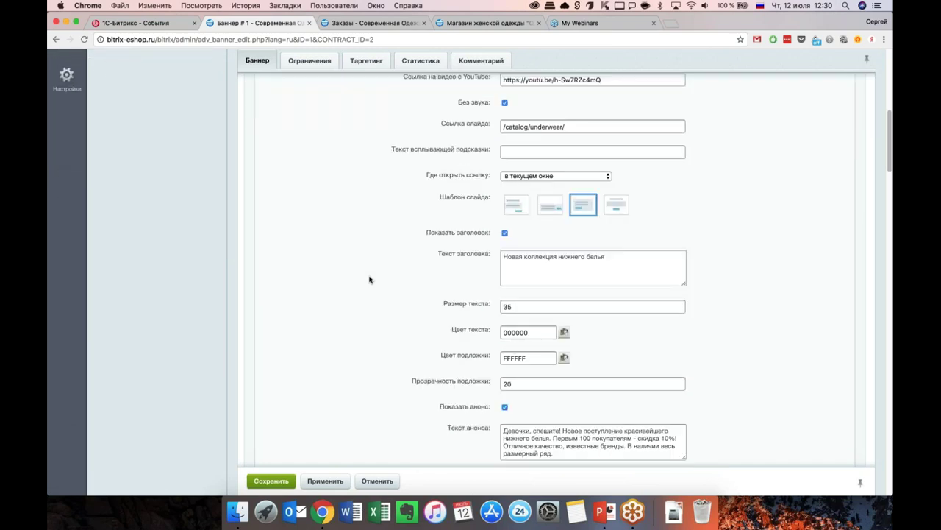
pyautogui.scroll(-8, 370, 280)
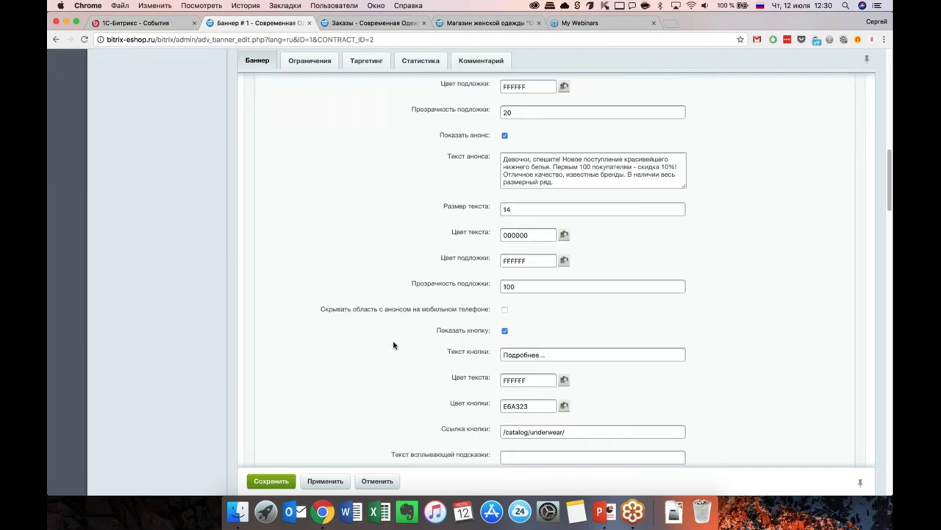
pyautogui.scroll(-1, 393, 345)
pyautogui.scroll(-7, 394, 345)
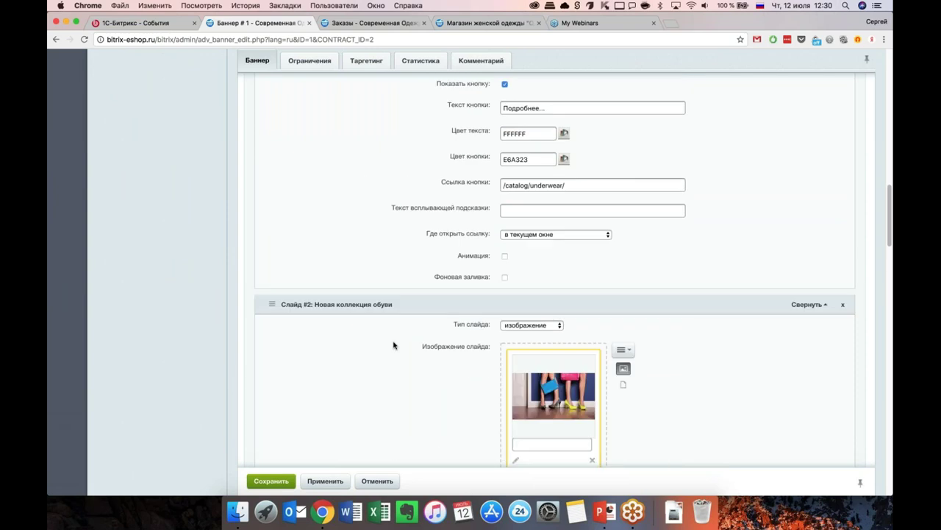
pyautogui.scroll(-14, 393, 345)
pyautogui.scroll(-5, 394, 345)
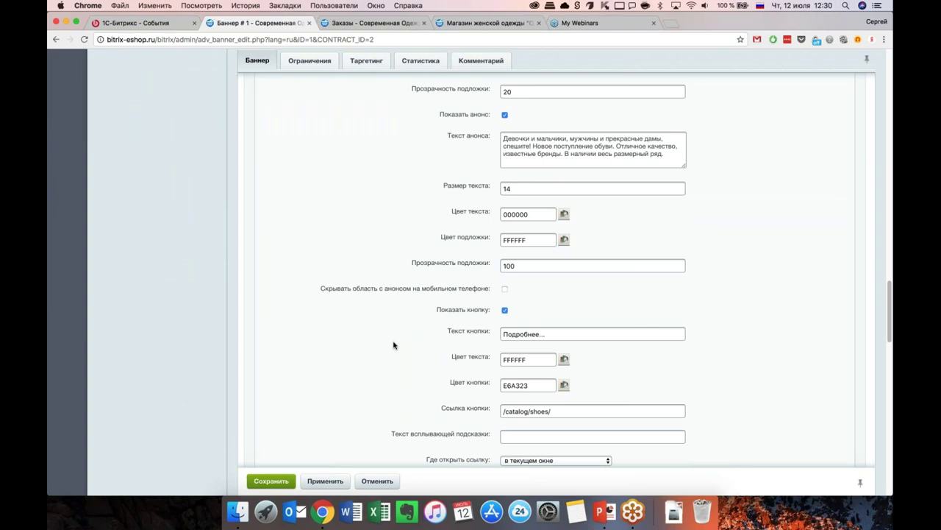
pyautogui.scroll(-7, 393, 345)
pyautogui.scroll(-5, 393, 345)
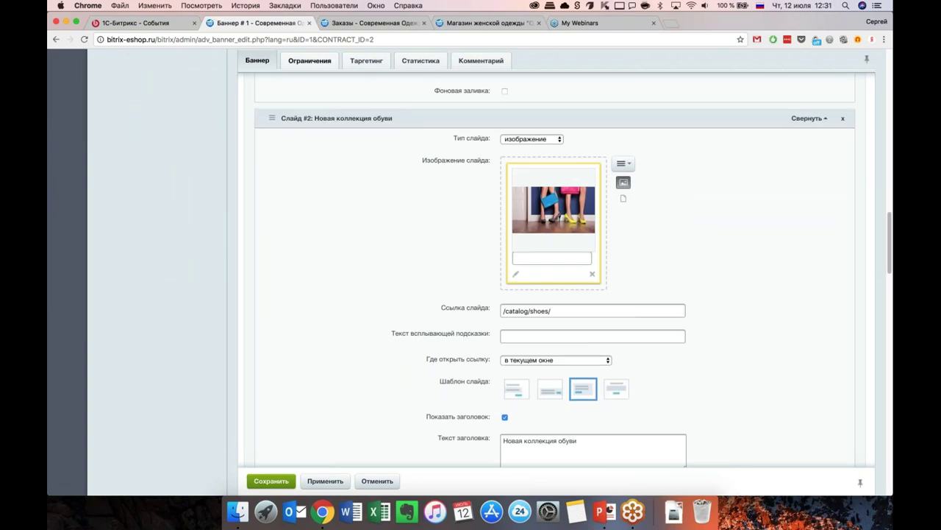
# Step: View the banner's display limits in "Ограничения" and the site and page conditions in "Таргетинг"
pyautogui.click(309, 60)
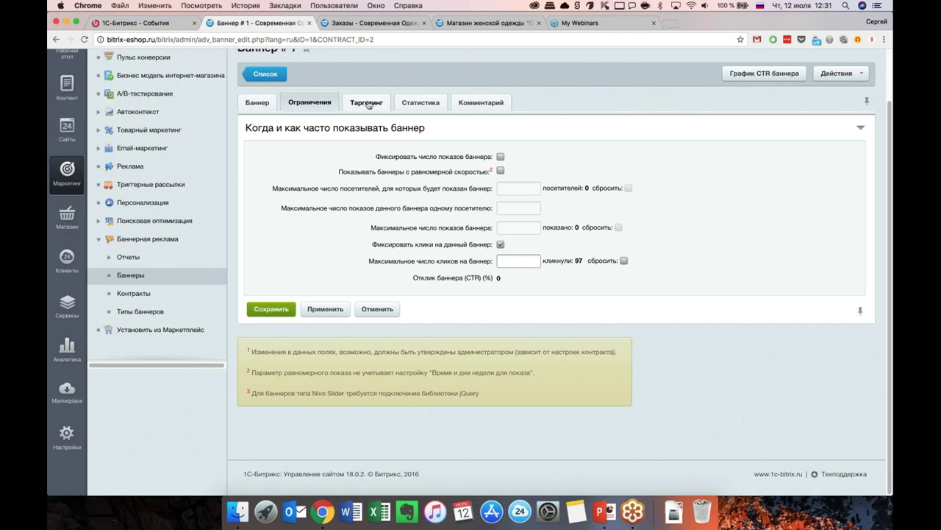
pyautogui.click(367, 104)
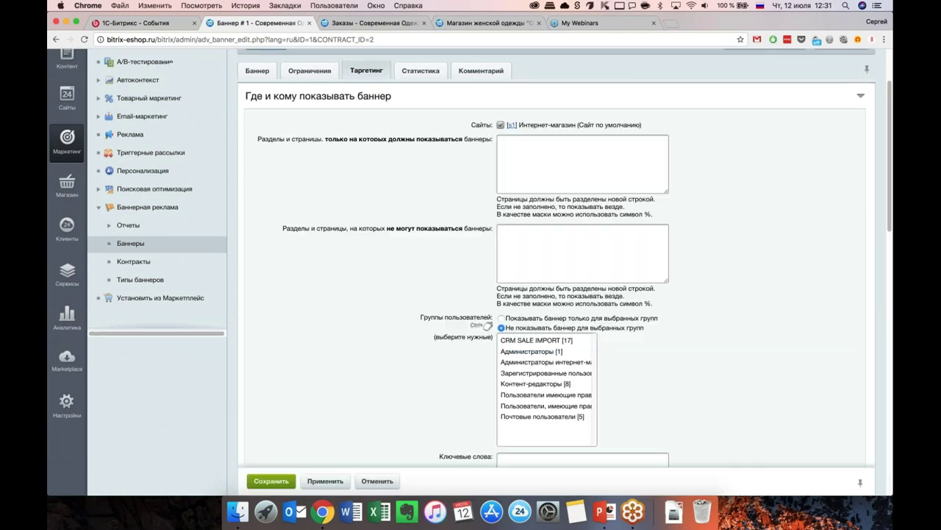
pyautogui.scroll(-1, 427, 208)
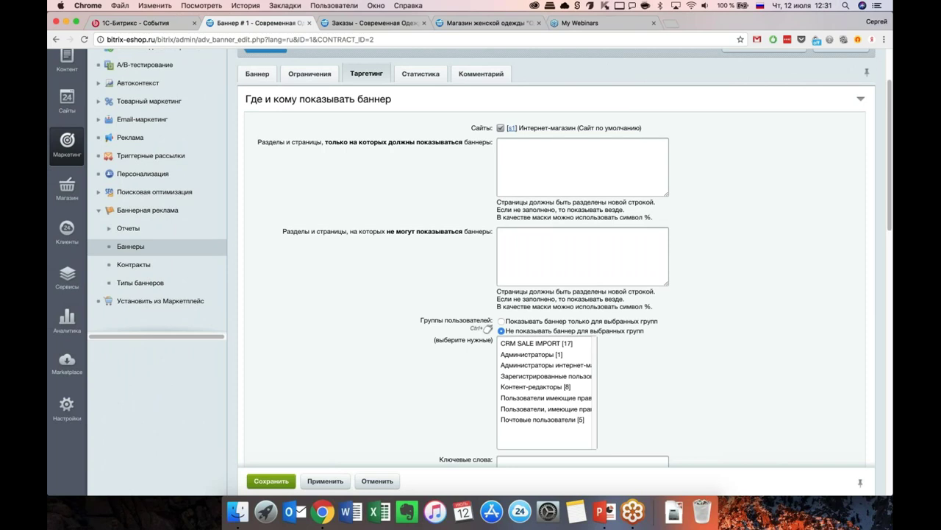
pyautogui.scroll(1, 423, 198)
pyautogui.scroll(-1, 420, 240)
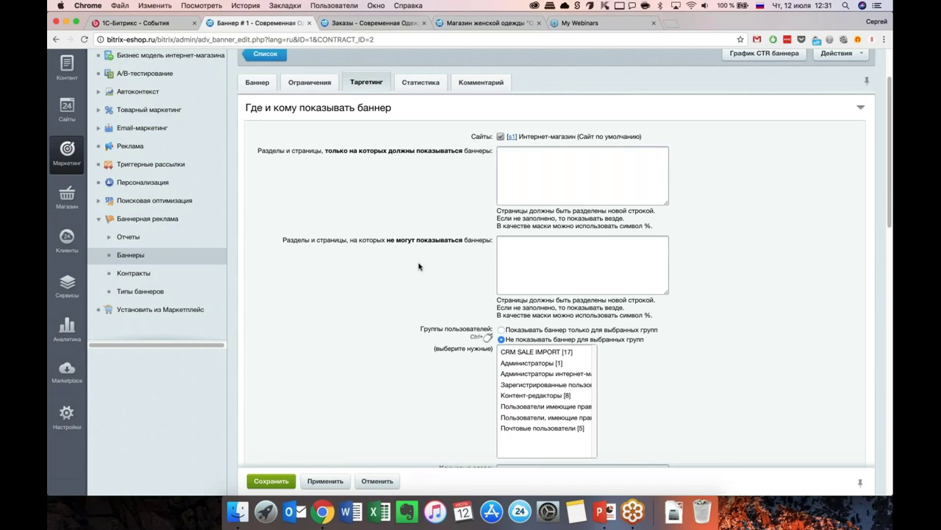
# Step: Review the banner's targeting by user group, keywords, geography, ad campaign and display schedule, and view its click tracking settings in "Статистика"
pyautogui.scroll(-4, 419, 266)
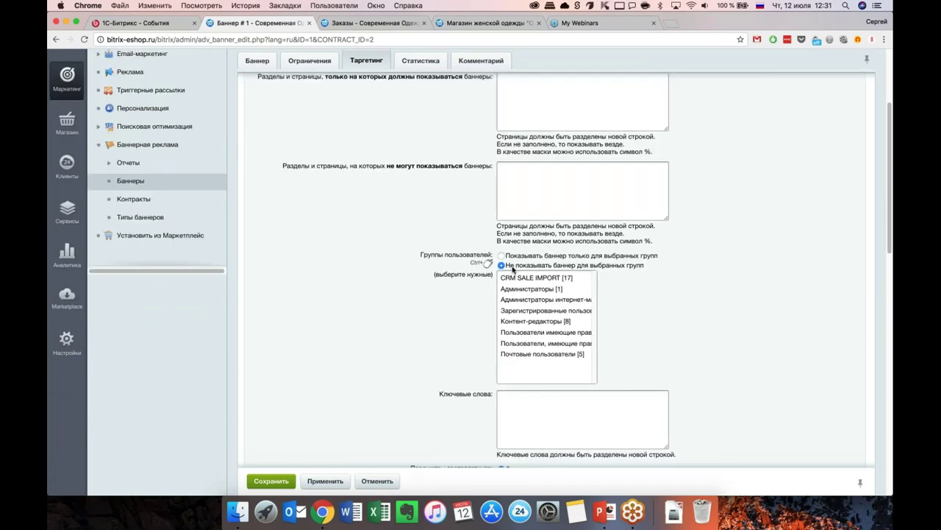
pyautogui.scroll(-3, 447, 349)
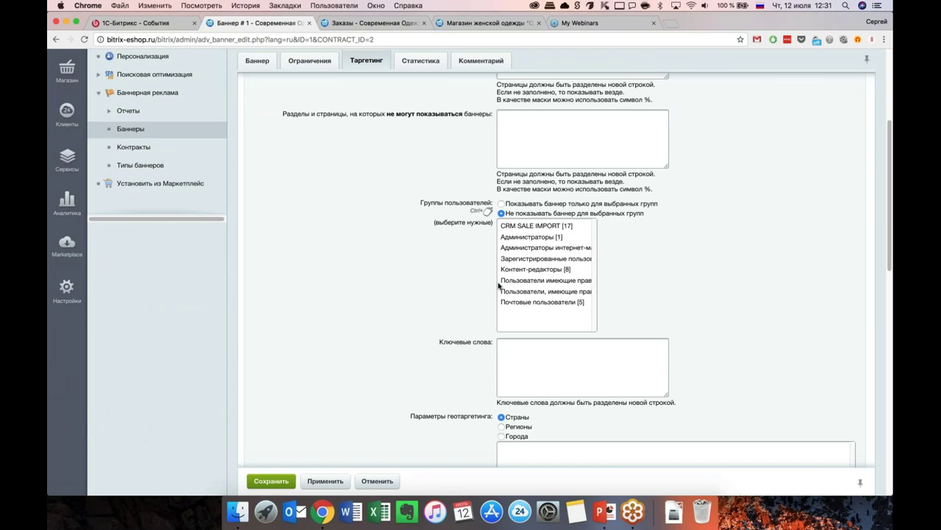
pyautogui.scroll(-1, 430, 340)
pyautogui.scroll(-2, 429, 342)
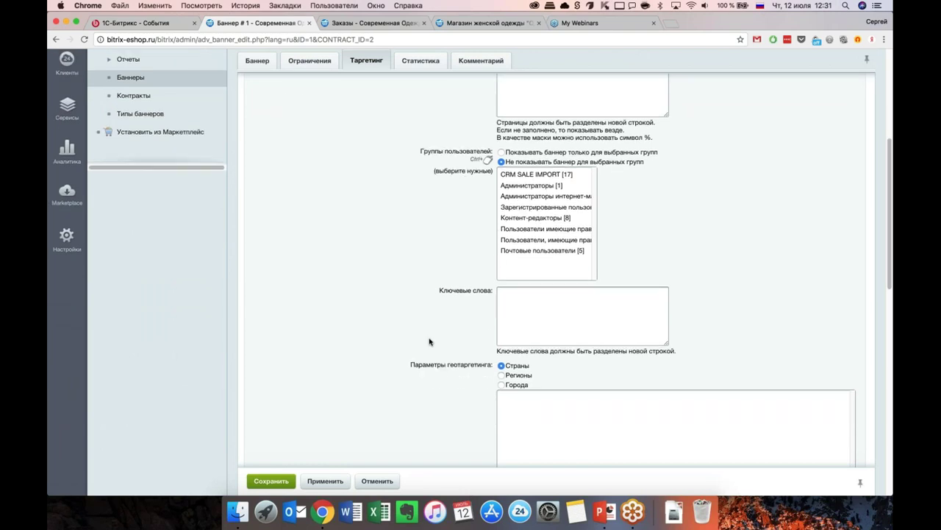
pyautogui.scroll(-5, 430, 341)
pyautogui.scroll(-3, 450, 441)
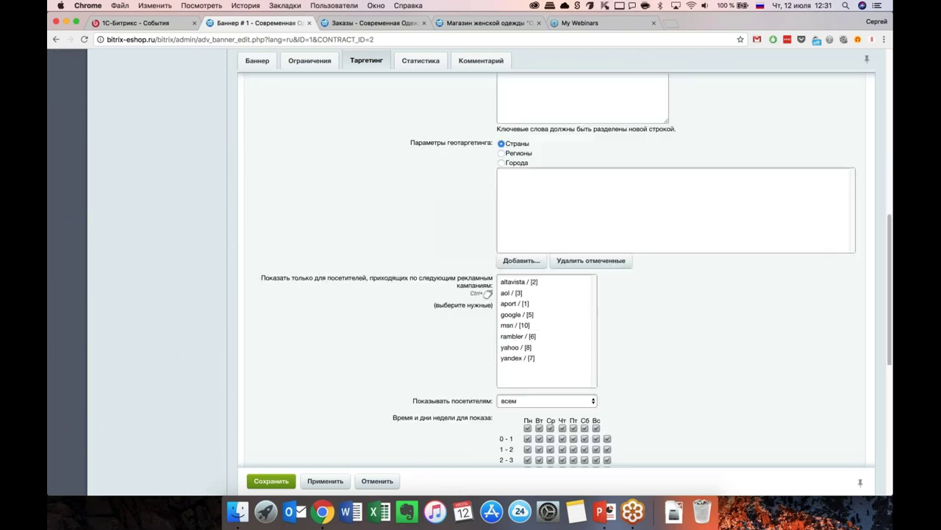
pyautogui.scroll(-5, 625, 297)
pyautogui.scroll(-3, 624, 297)
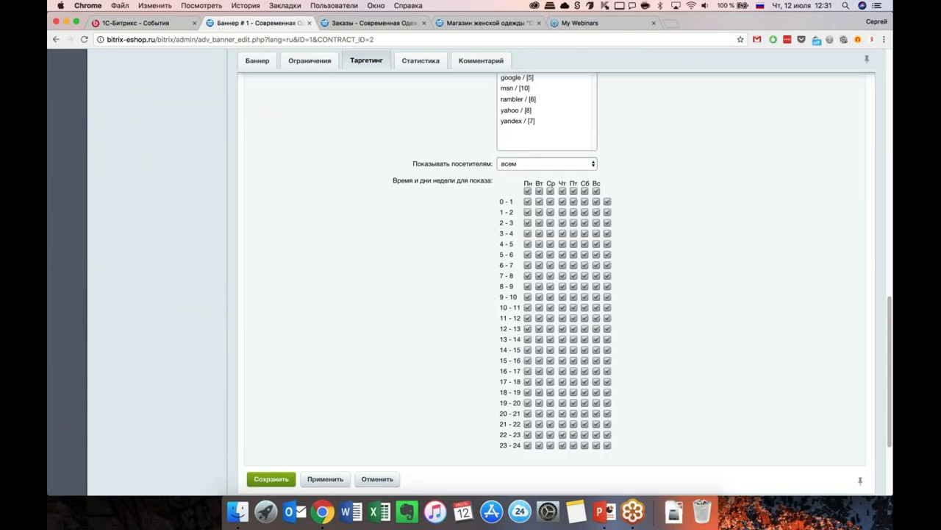
pyautogui.scroll(-1, 459, 297)
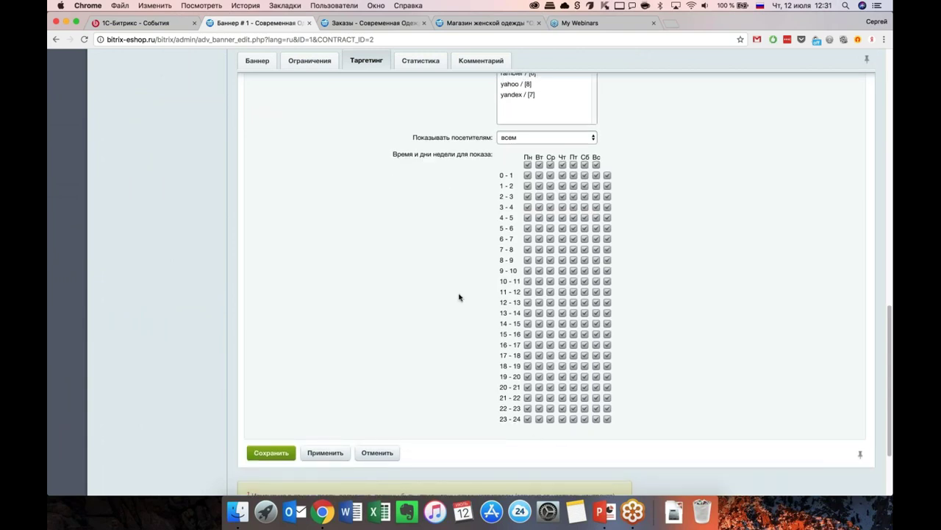
pyautogui.click(420, 60)
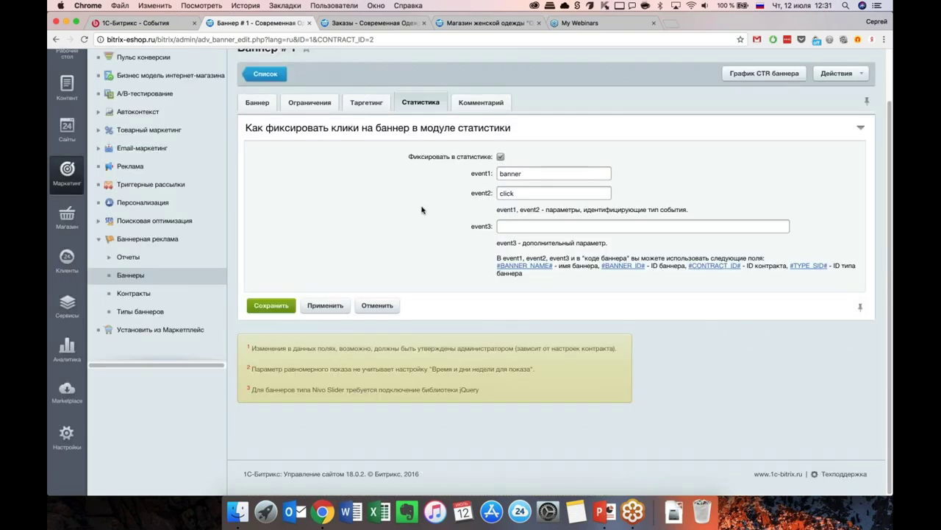
# Step: View the banner's comment in "Комментарий" and return to its general parameters in "Баннер"
pyautogui.scroll(1, 421, 210)
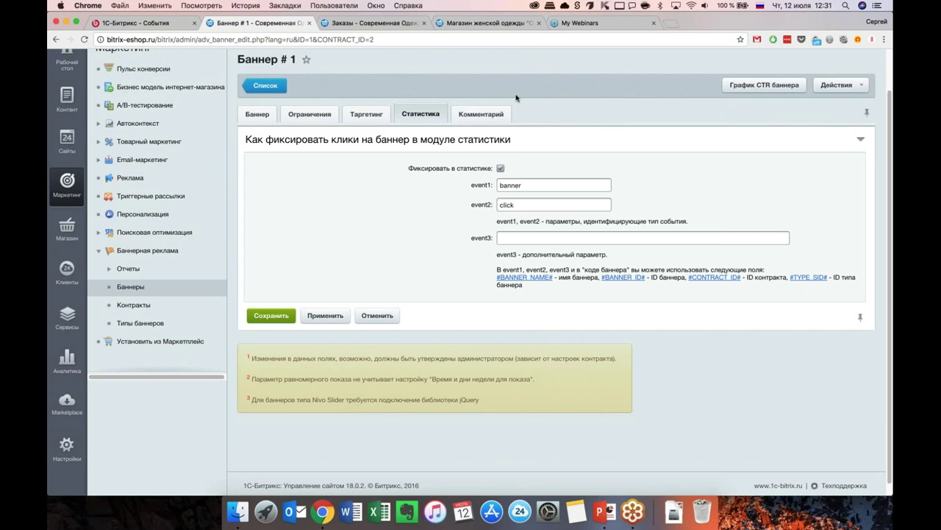
pyautogui.click(481, 114)
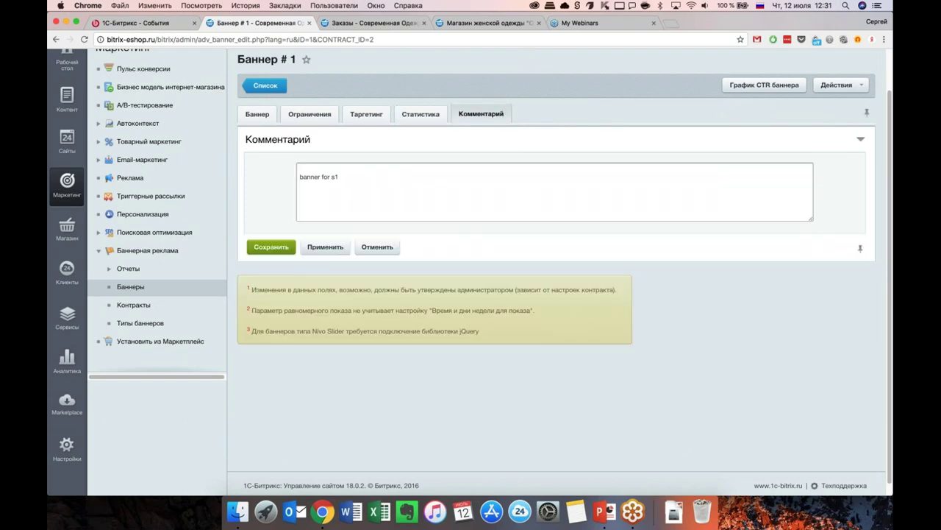
pyautogui.click(257, 114)
pyautogui.scroll(-1, 514, 214)
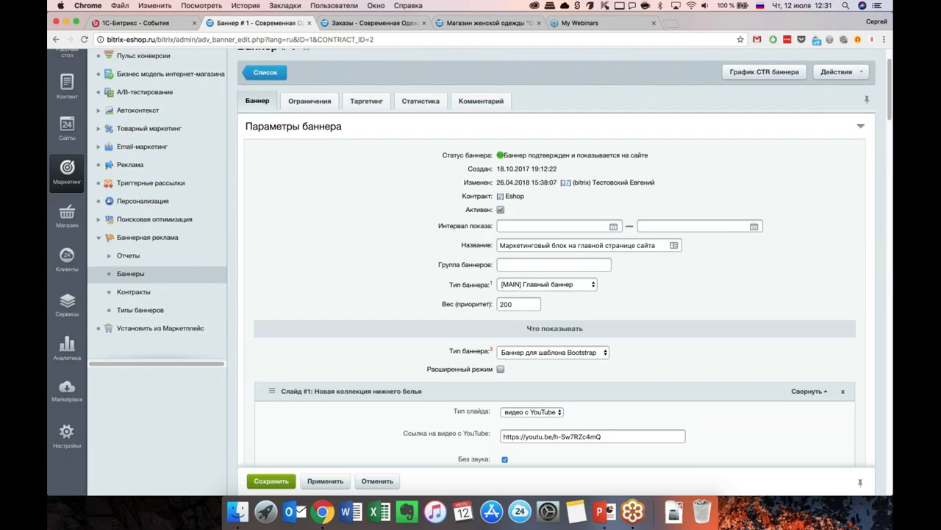
pyautogui.scroll(2, 425, 278)
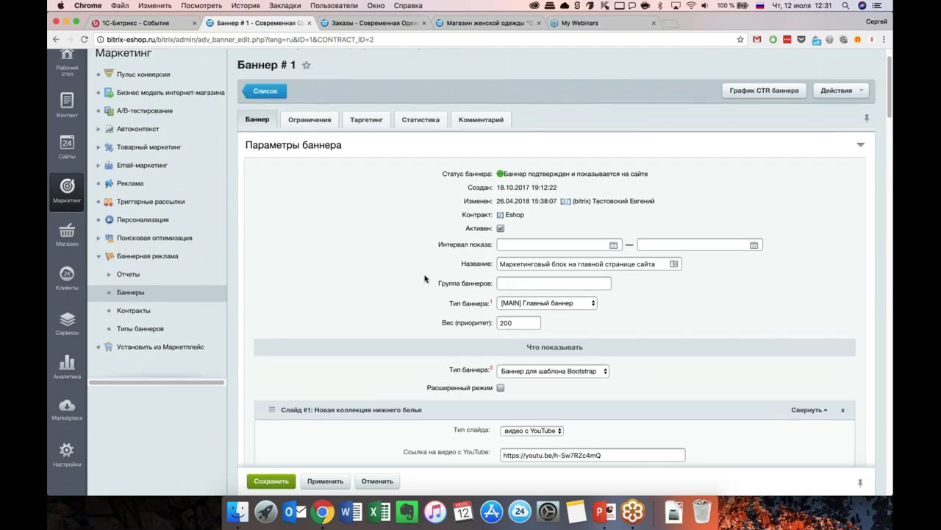
pyautogui.scroll(-3, 674, 263)
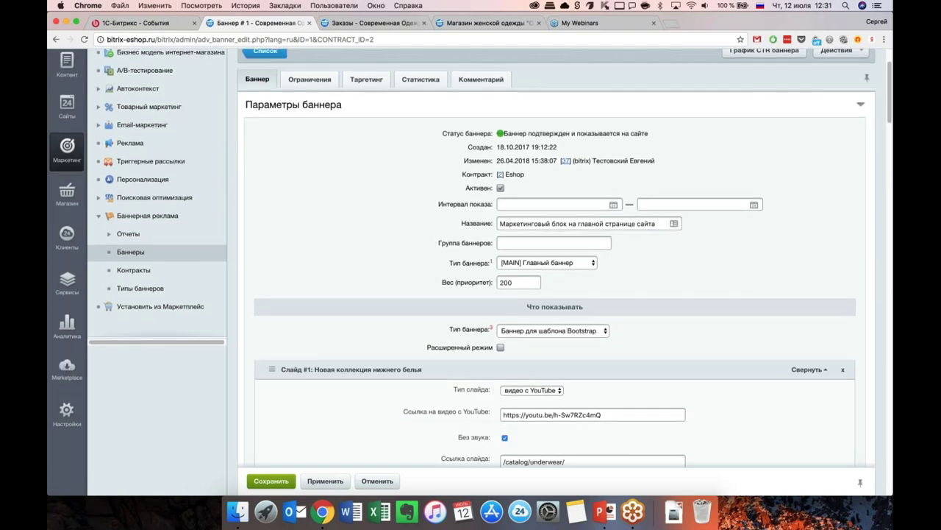
# Step: Open the banner's CTR graph report and examine the chart and its filter
pyautogui.click(765, 51)
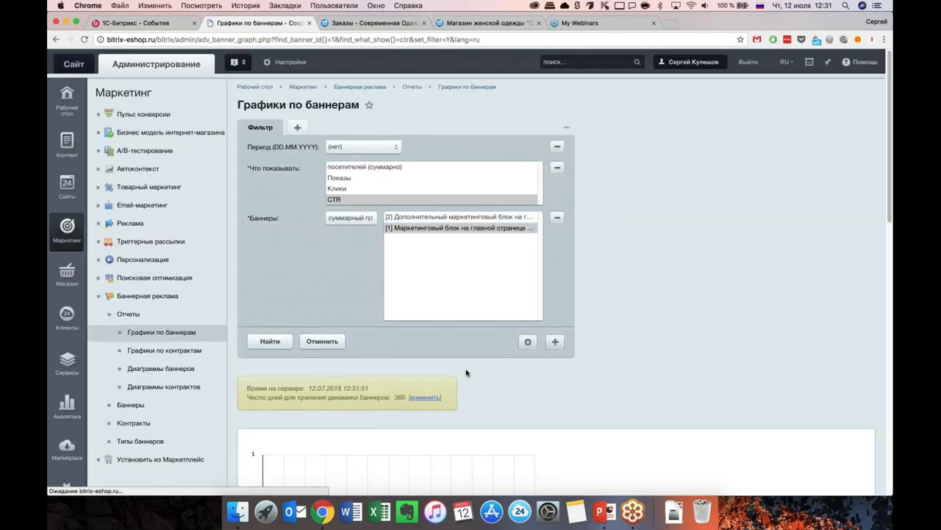
pyautogui.scroll(-5, 467, 373)
pyautogui.scroll(2, 467, 373)
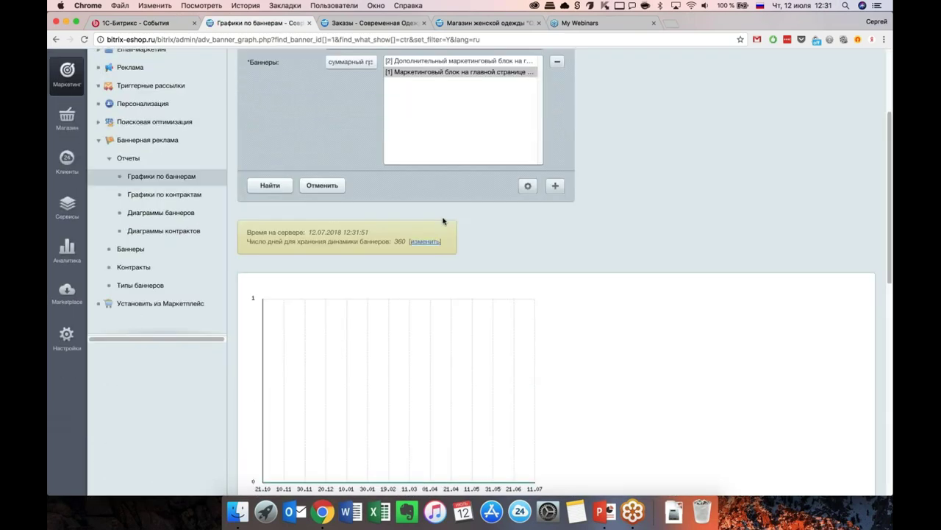
pyautogui.scroll(3, 443, 221)
# Step: Plot "Показы" instead of CTR for the banner "Маркетинговый блок на главной странице" and examine the graph
pyautogui.click(457, 211)
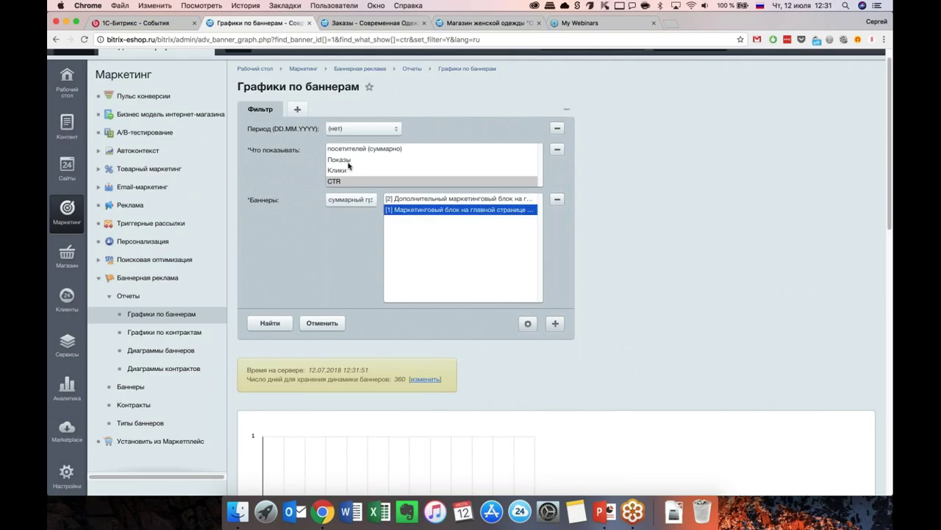
pyautogui.click(356, 162)
pyautogui.click(283, 323)
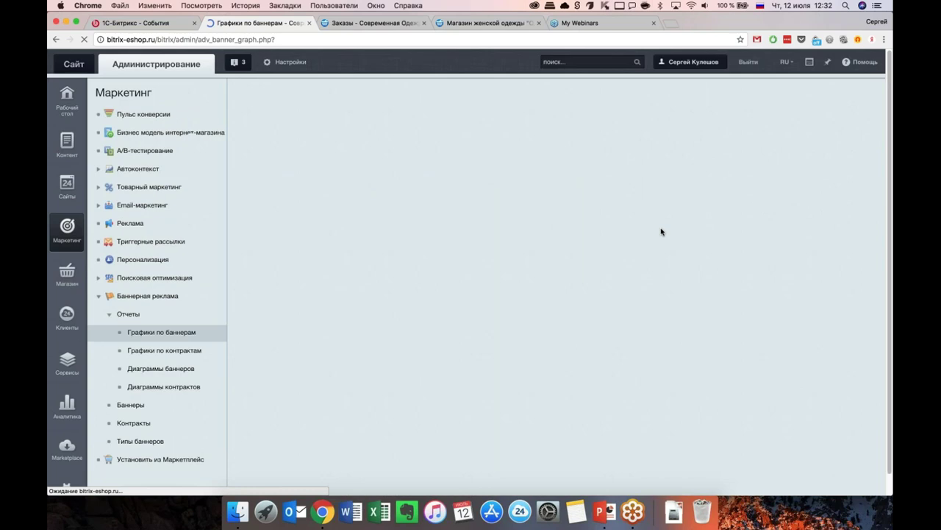
pyautogui.scroll(-3, 661, 232)
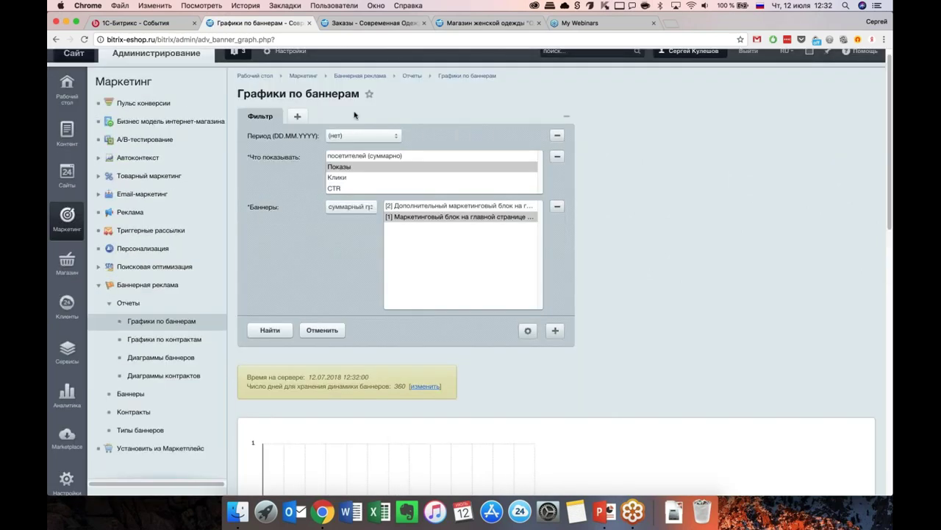
pyautogui.click(357, 133)
pyautogui.click(678, 125)
pyautogui.scroll(-5, 689, 281)
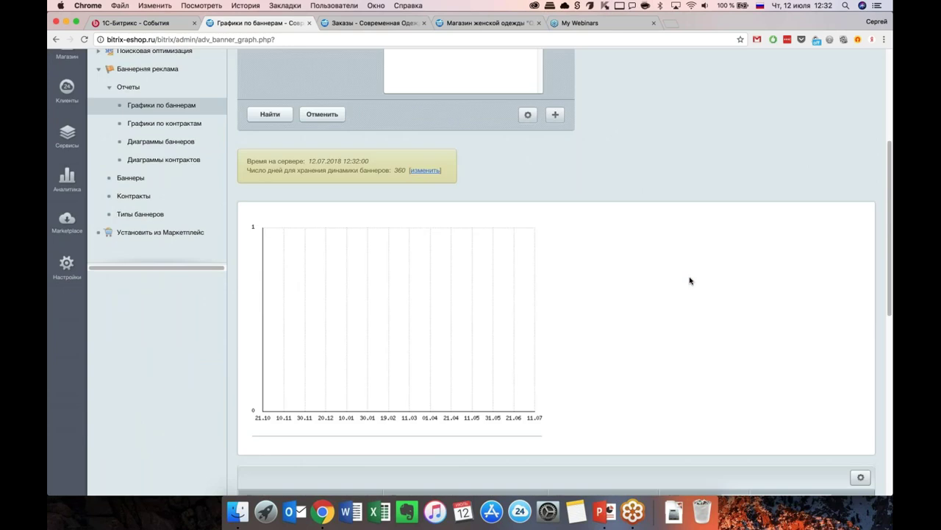
# Step: Rebuild the impressions graph with both the additional and the main home page marketing block banners selected
pyautogui.scroll(3, 689, 278)
pyautogui.click(456, 91)
pyautogui.keyDown('super'); pyautogui.click(455, 103); pyautogui.keyUp('super')
pyautogui.click(290, 213)
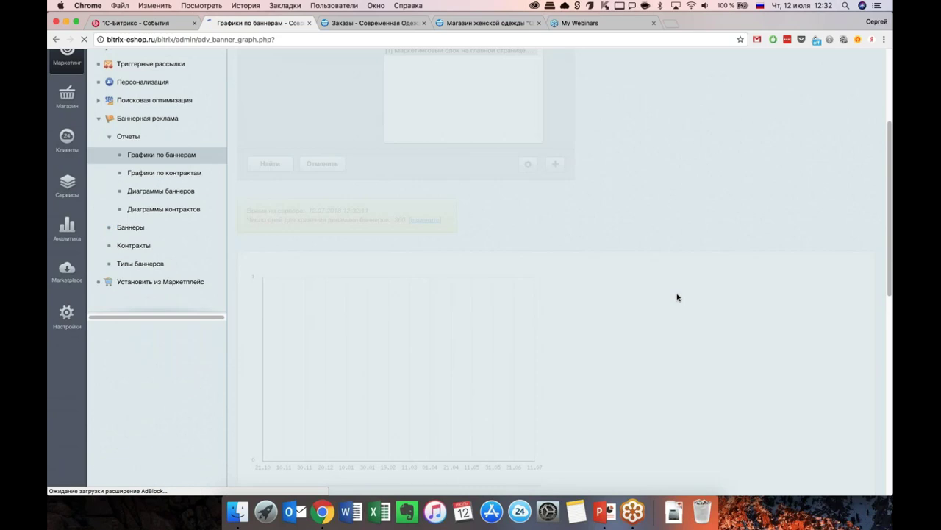
# Step: Examine the report's table of visitors, clicks, CTR and impressions by date
pyautogui.scroll(-5, 677, 298)
pyautogui.scroll(-3, 678, 297)
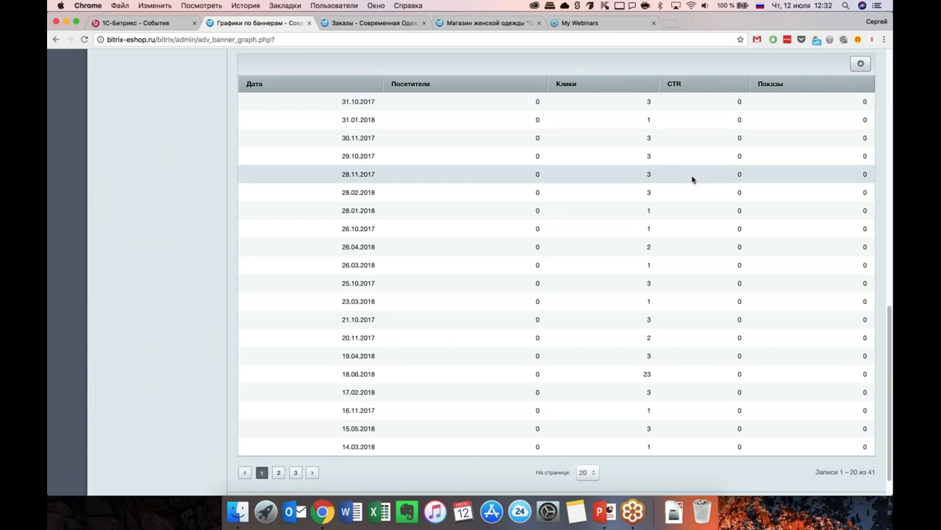
pyautogui.scroll(-1, 754, 226)
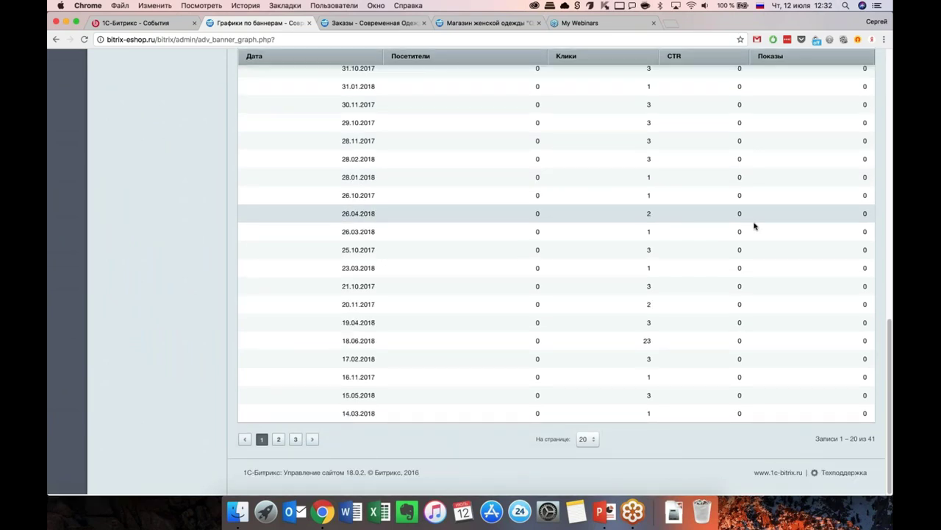
pyautogui.scroll(2, 632, 154)
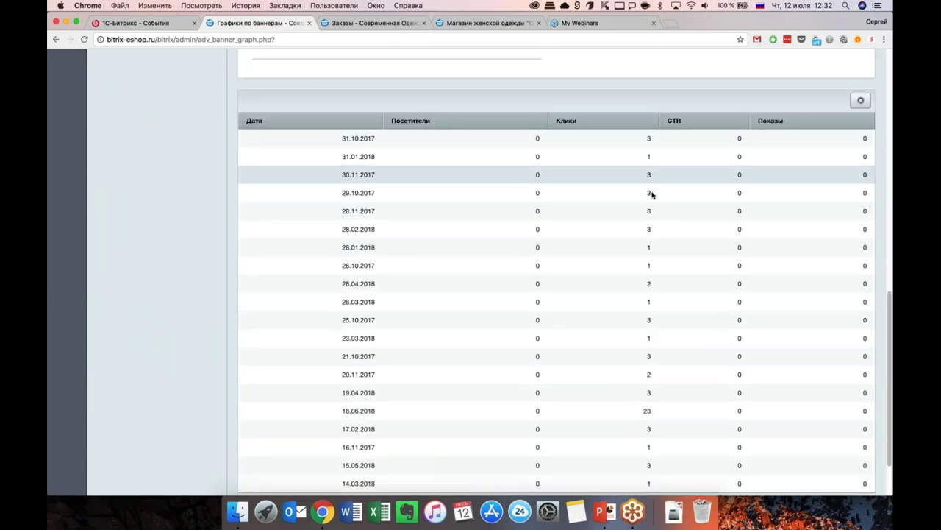
pyautogui.scroll(-2, 643, 416)
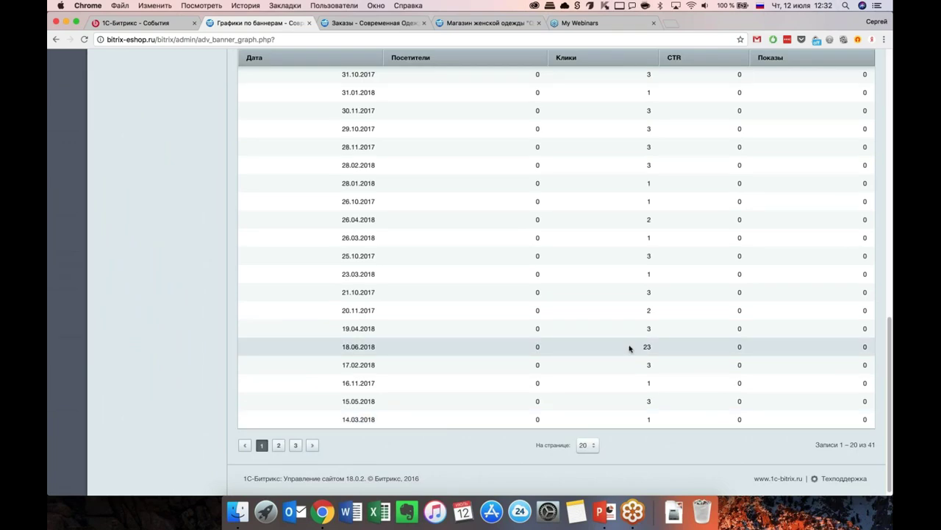
pyautogui.scroll(10, 629, 345)
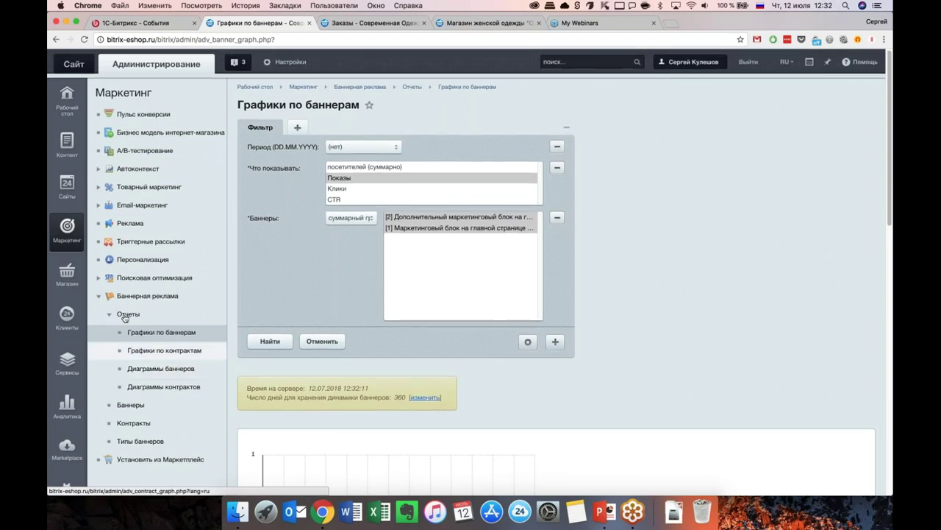
# Step: Open the list of banners and collapse the "Баннерная реклама" section
pyautogui.click(146, 407)
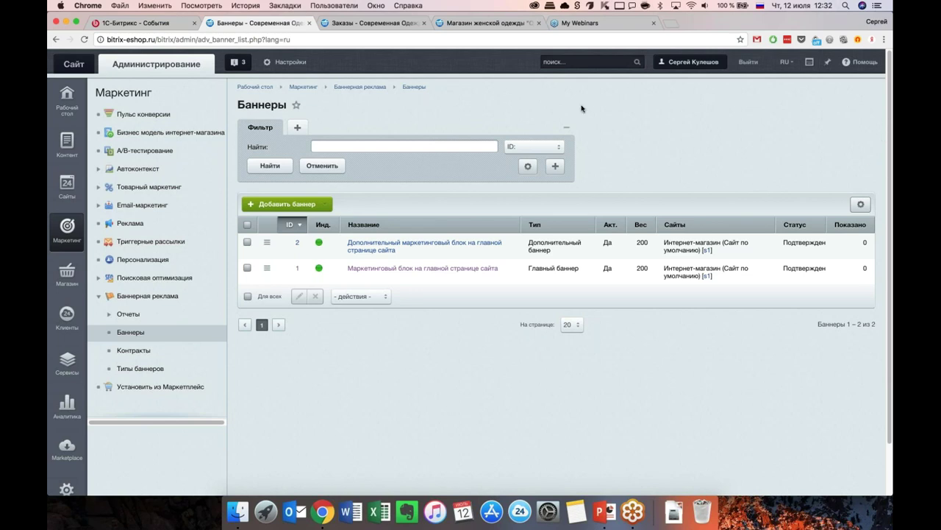
pyautogui.click(99, 296)
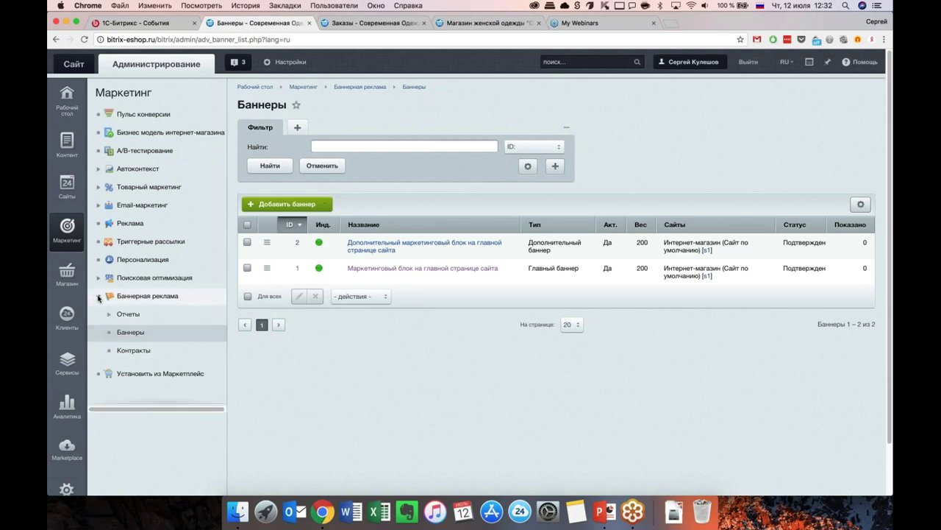
pyautogui.click(99, 295)
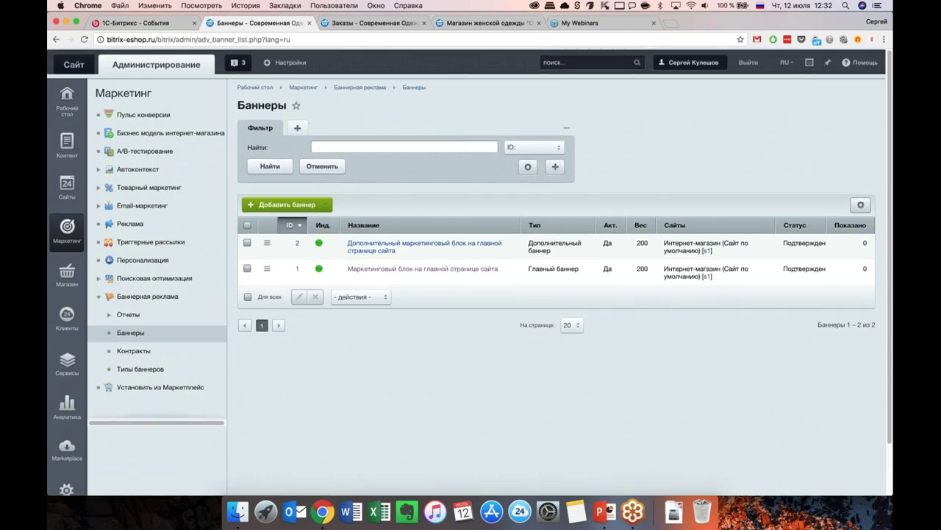
pyautogui.click(98, 298)
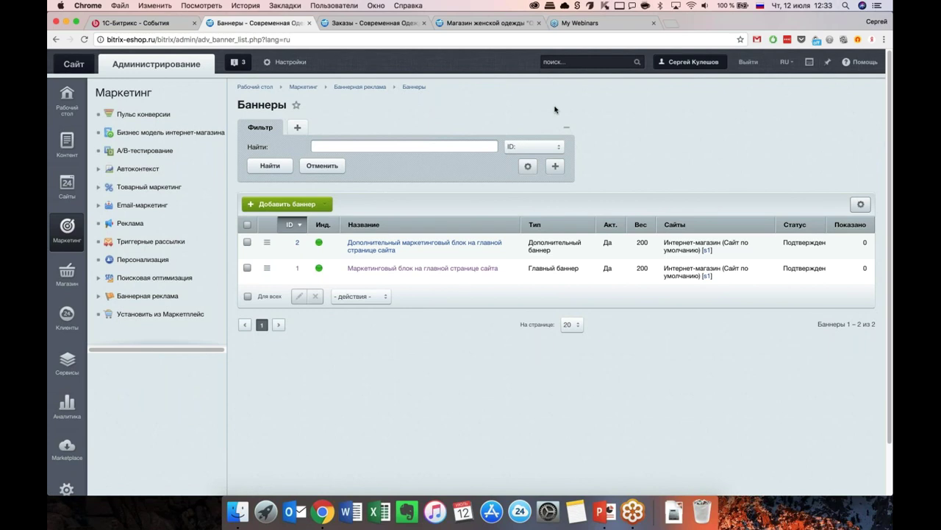
# Step: View the banner carousel on the storefront home page and return to the admin list of banners
pyautogui.click(489, 22)
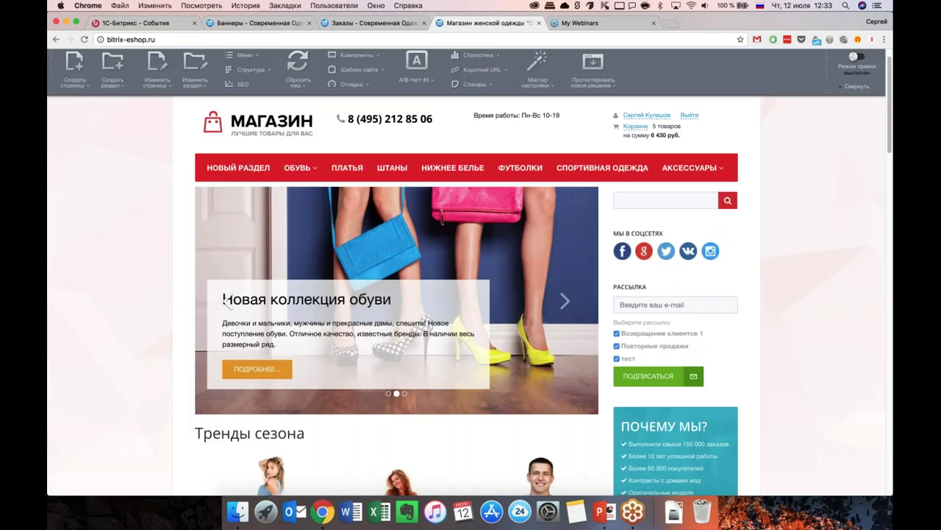
pyautogui.scroll(-1, 371, 193)
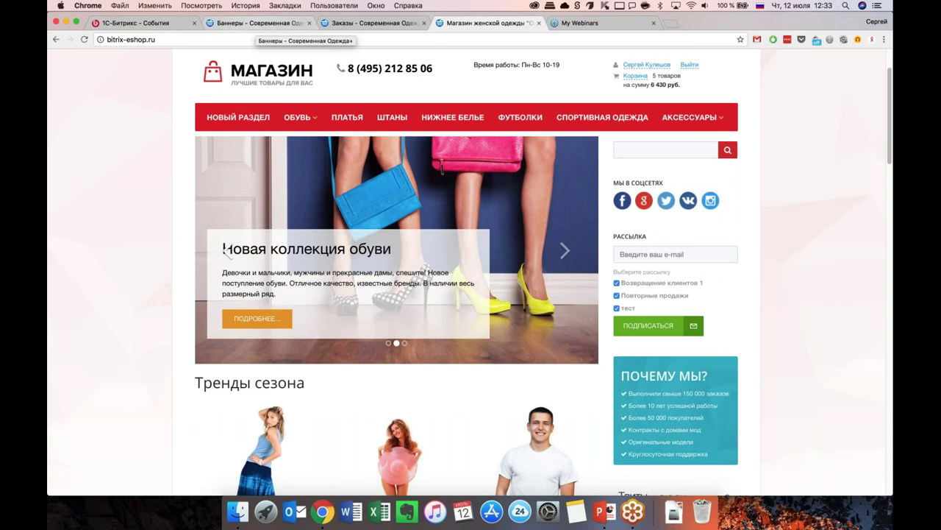
pyautogui.click(276, 24)
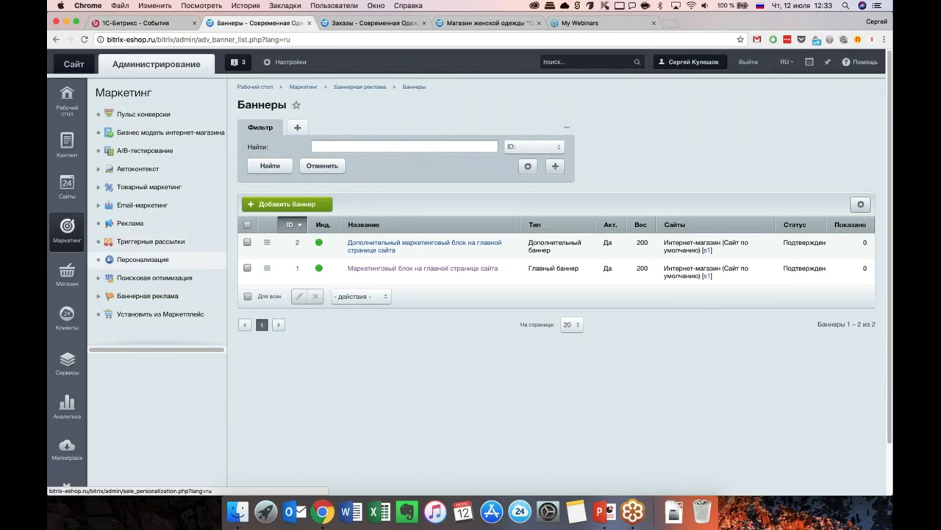
pyautogui.scroll(-2, 64, 338)
pyautogui.scroll(2, 65, 338)
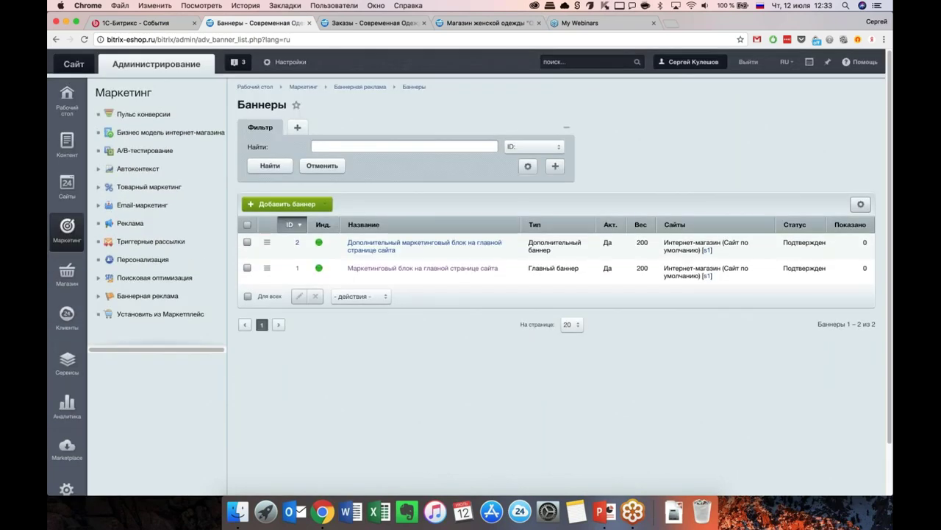
pyautogui.scroll(-2, 66, 361)
pyautogui.scroll(2, 67, 362)
# Step: Review the "Реклама" page, the "Яндекс.Директ" campaign management page and "Журнал автоконтекста" under "Автоконтекст"
pyautogui.click(130, 223)
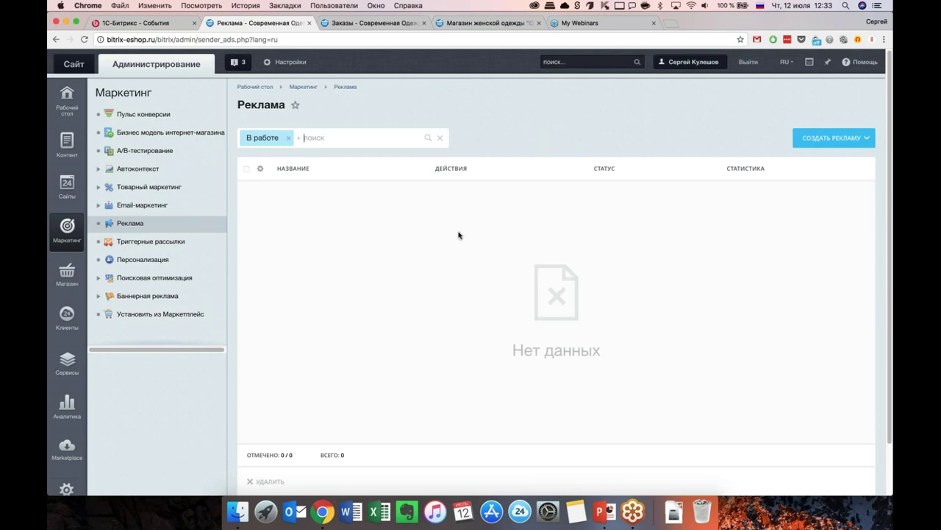
pyautogui.click(147, 168)
pyautogui.click(147, 187)
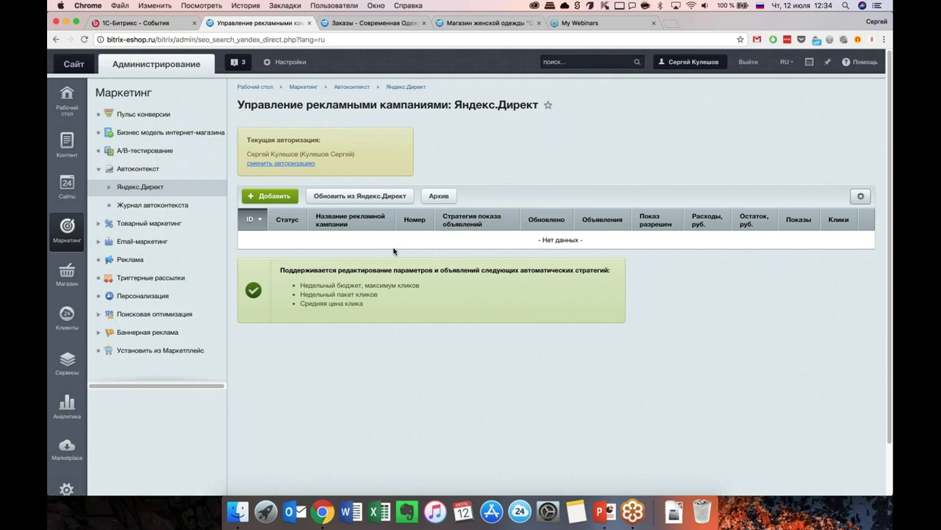
pyautogui.scroll(-1, 387, 258)
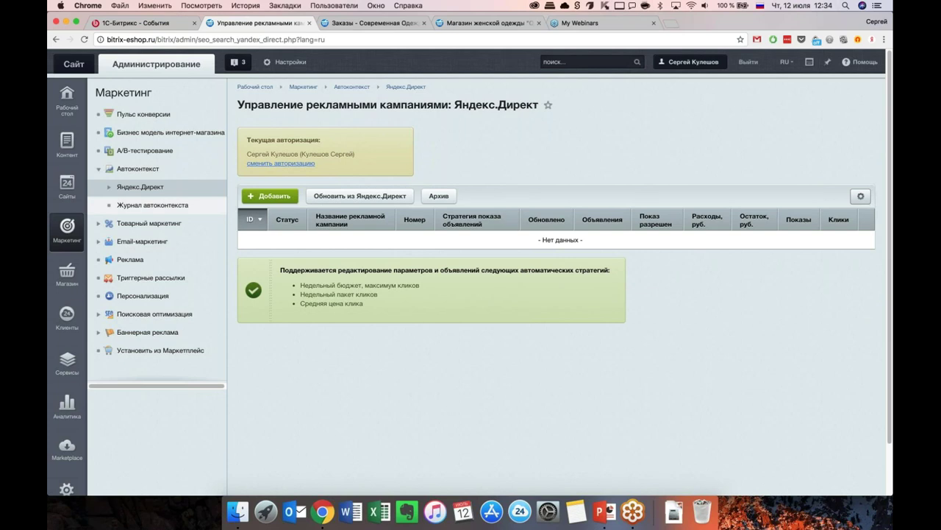
pyautogui.click(152, 205)
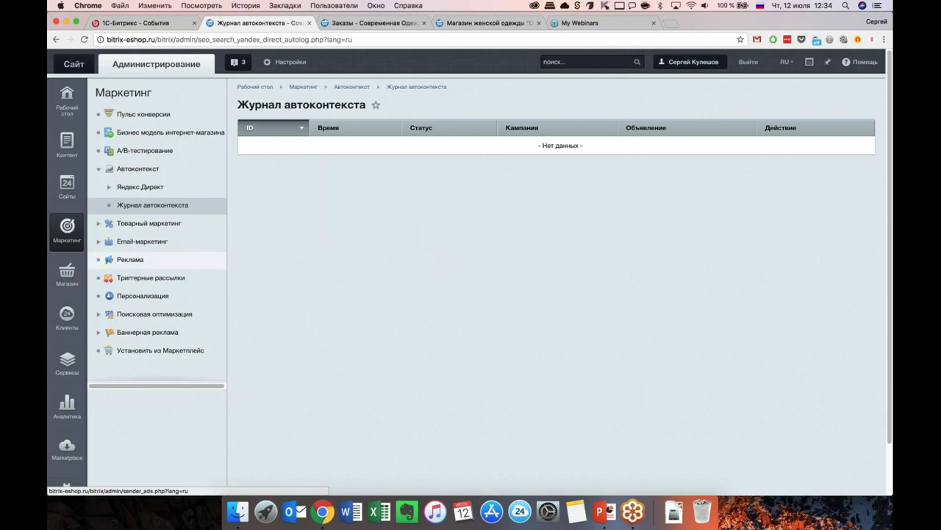
# Step: Examine the form for a new "Реклама Яндекс.Директ" in "Реклама" and close it without saving
pyautogui.click(130, 259)
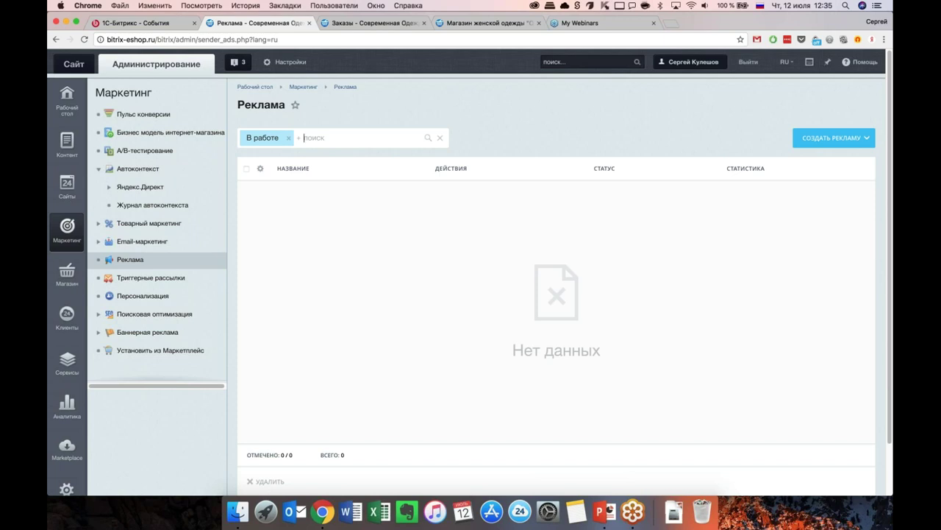
pyautogui.click(865, 138)
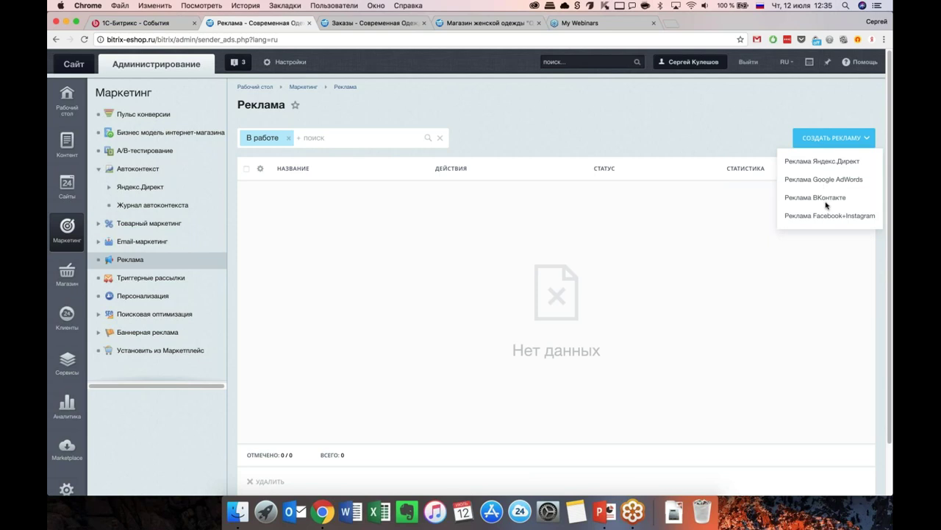
pyautogui.click(825, 162)
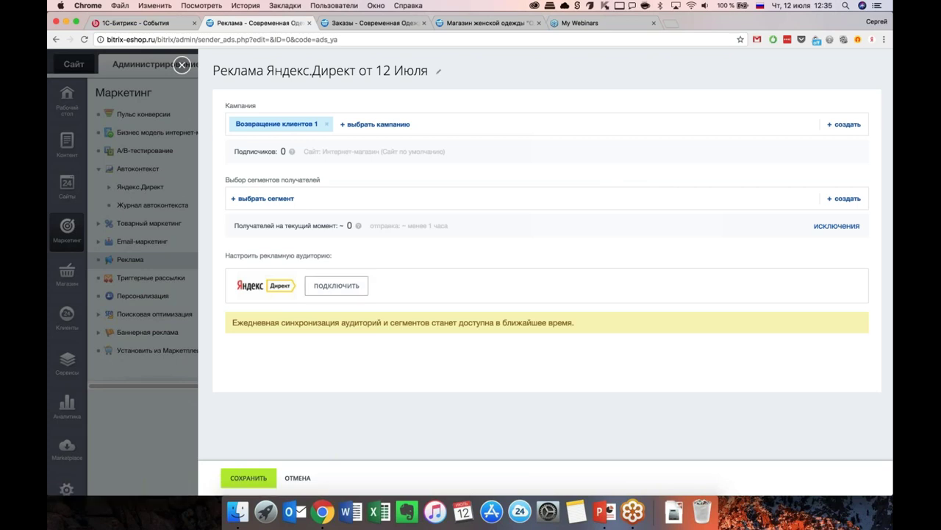
pyautogui.click(182, 65)
# Step: Examine the form for a new "Реклама Facebook+Instagram" and close it without saving
pyautogui.click(839, 139)
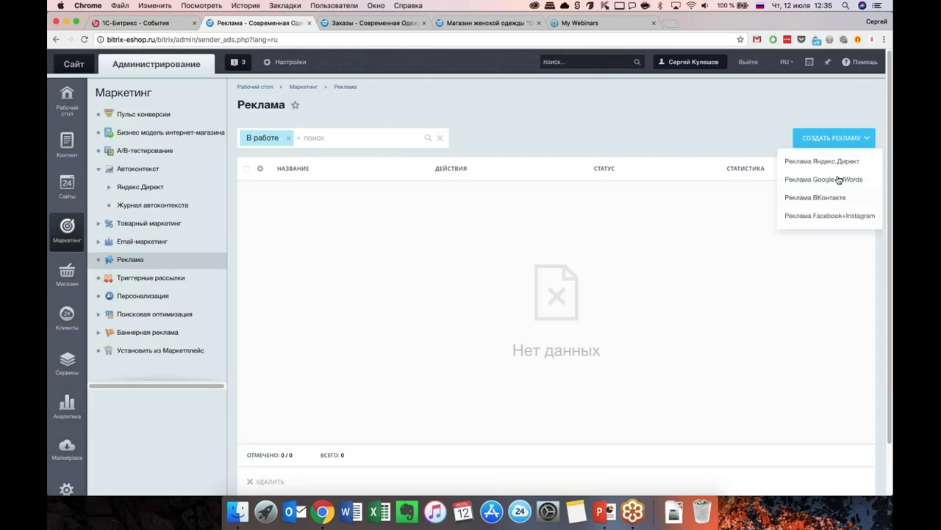
pyautogui.click(831, 216)
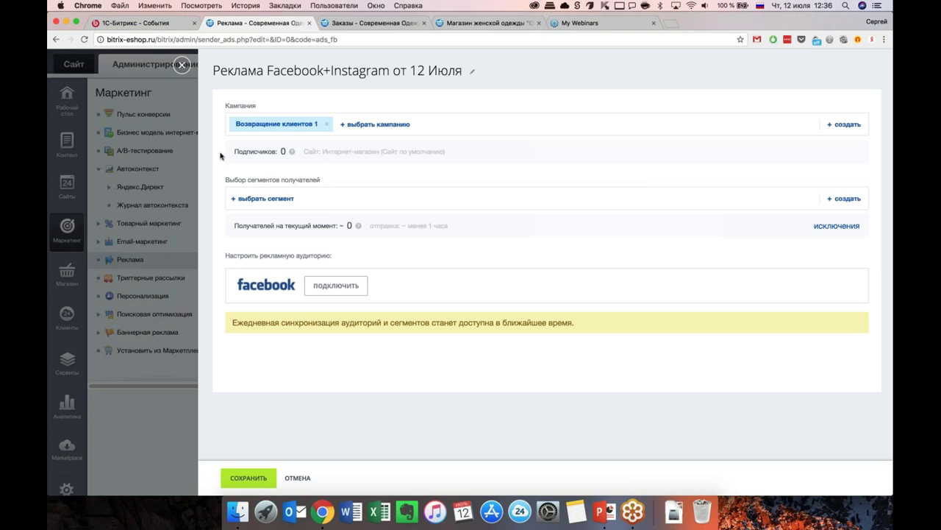
pyautogui.click(181, 65)
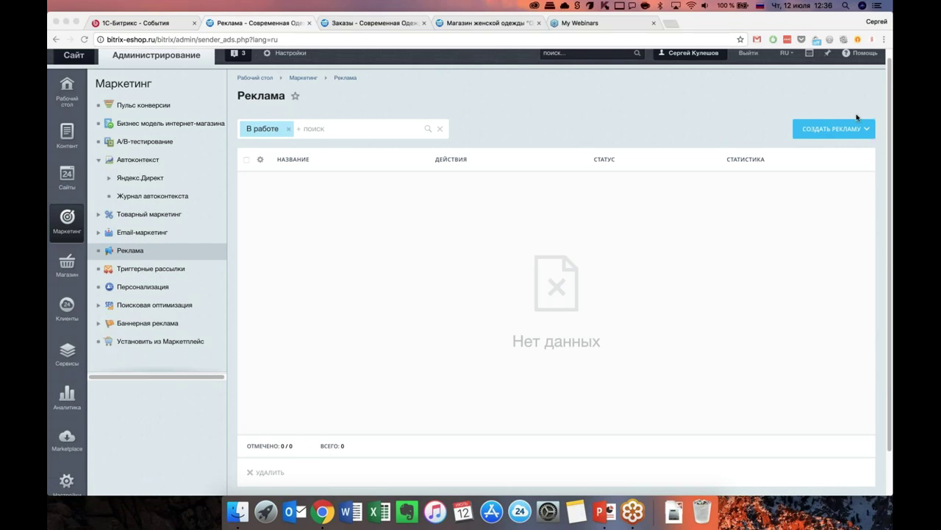
pyautogui.click(707, 110)
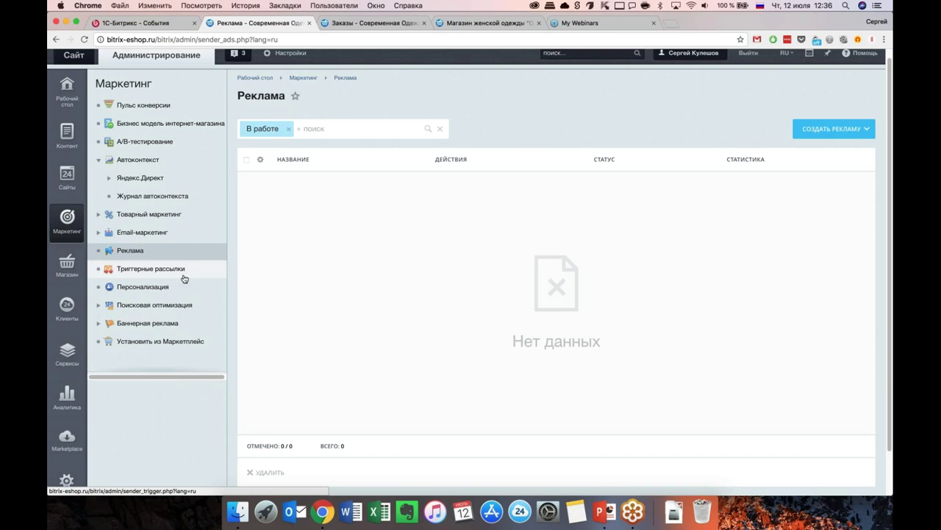
pyautogui.scroll(-1, 183, 278)
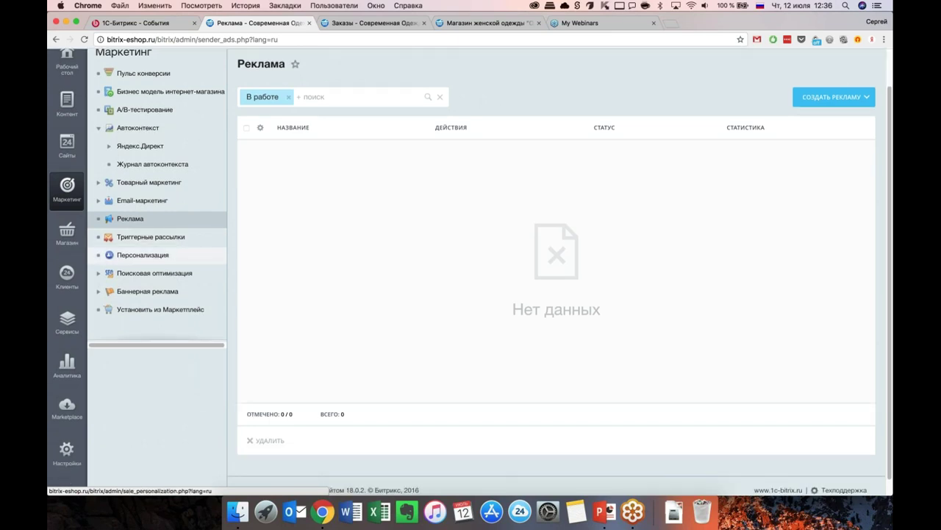
pyautogui.scroll(1, 184, 278)
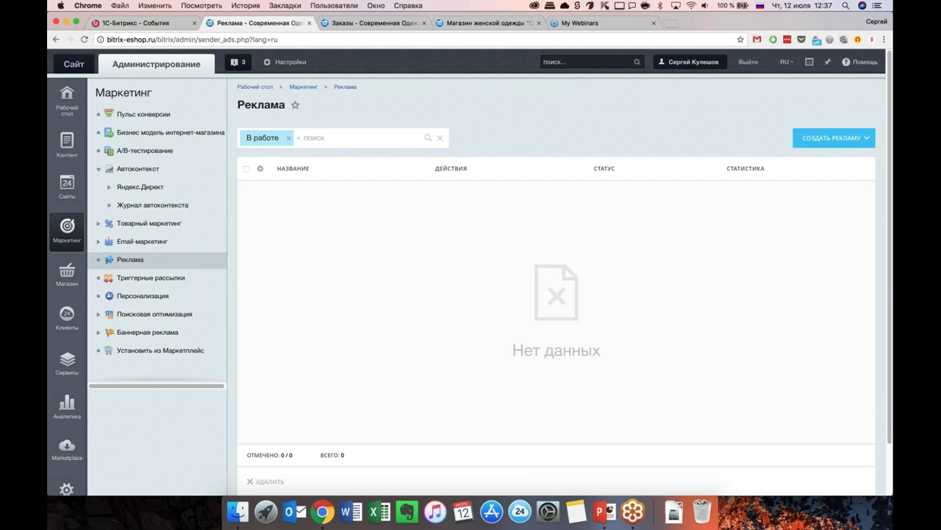
pyautogui.scroll(-1, 148, 184)
pyautogui.scroll(1, 147, 184)
pyautogui.scroll(-1, 118, 236)
pyautogui.scroll(1, 117, 236)
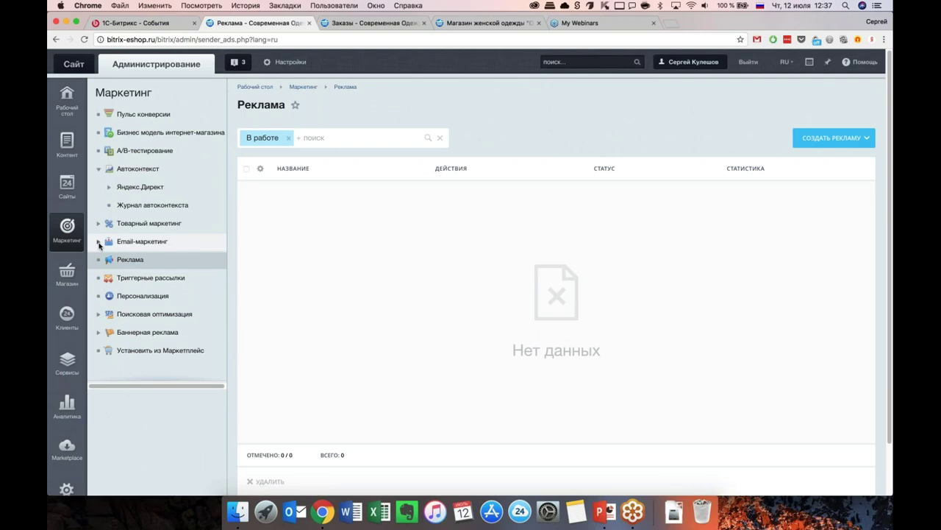
pyautogui.click(98, 242)
pyautogui.click(99, 242)
pyautogui.click(99, 224)
pyautogui.click(98, 225)
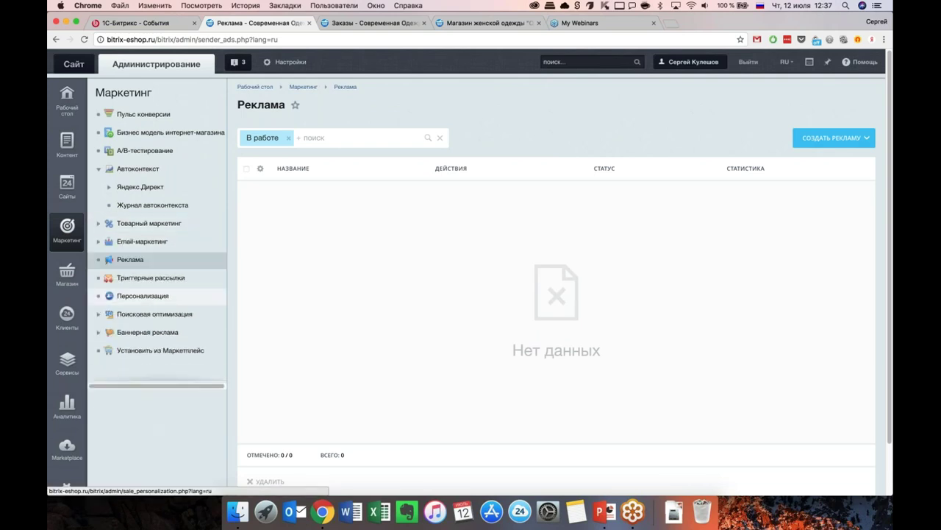
pyautogui.click(162, 254)
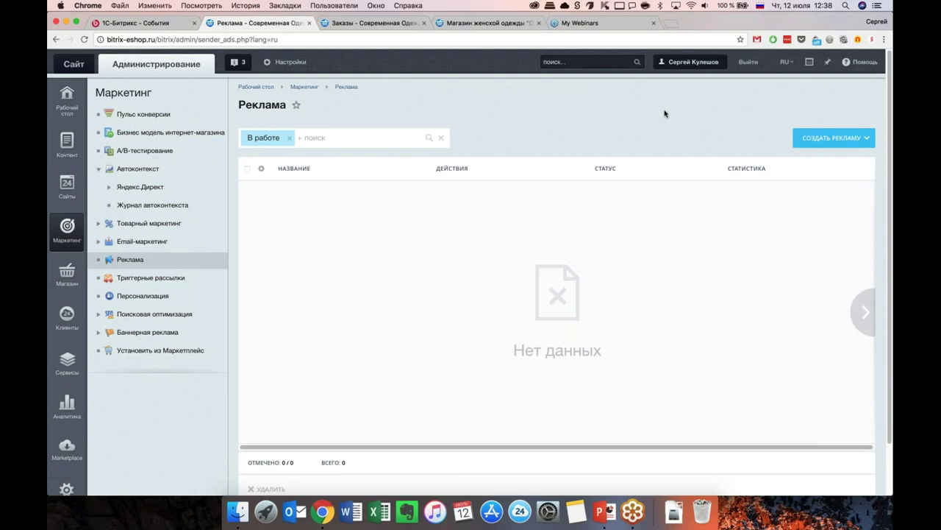
pyautogui.scroll(2, 665, 114)
pyautogui.scroll(1, 210, 413)
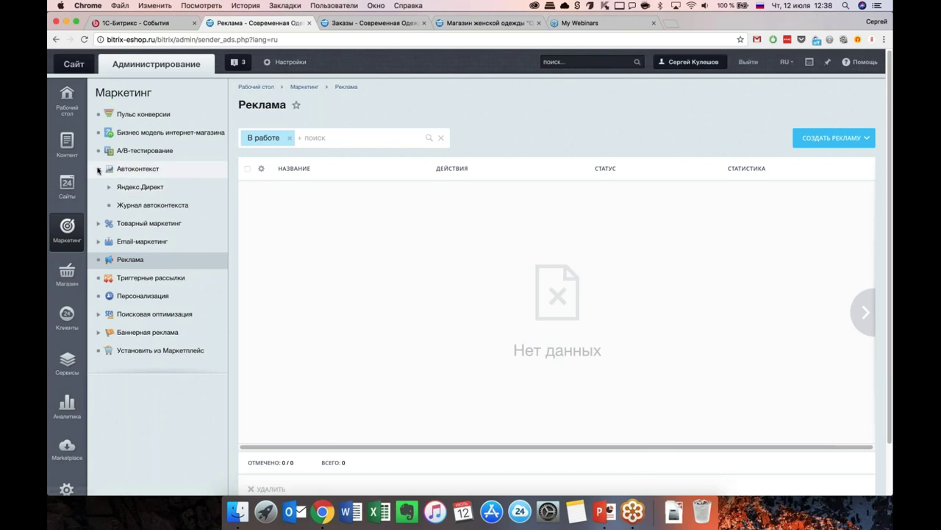
# Step: Open the Интернет-магазин site entry in the Сайты section
pyautogui.click(66, 182)
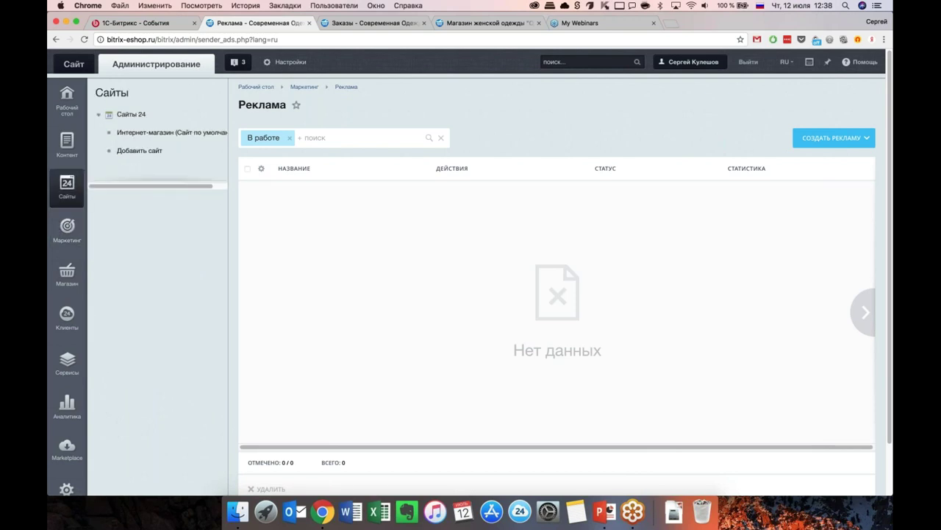
pyautogui.click(169, 132)
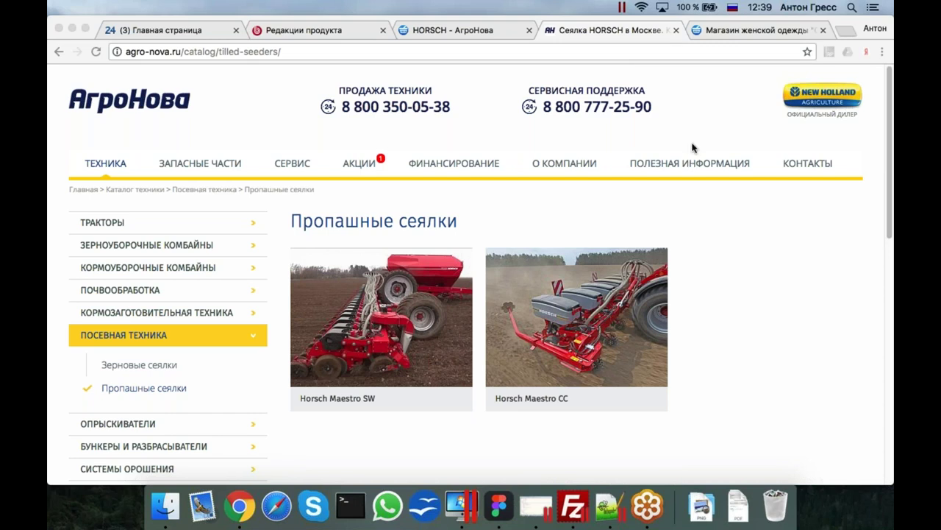
# Step: View the HORSCH landing page, return to the АгроНова catalog and look over its Пропашные сеялки listing
pyautogui.click(701, 121)
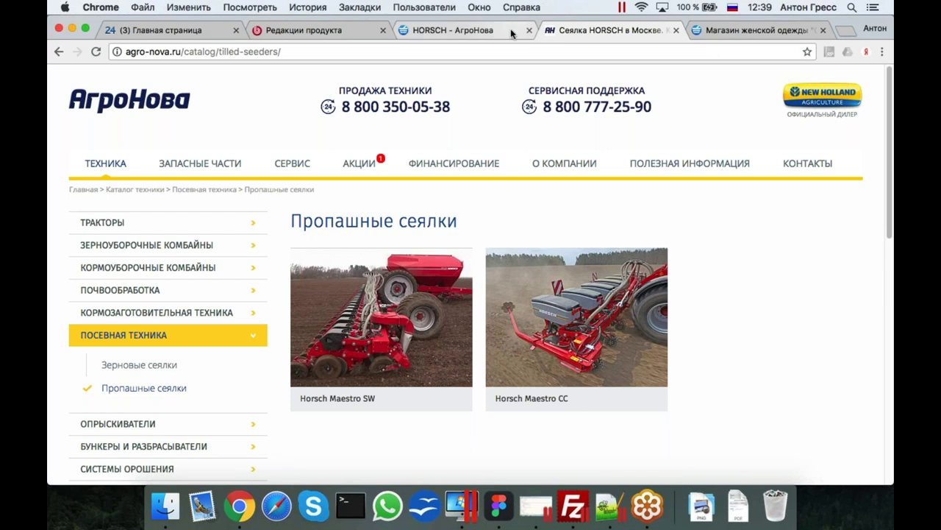
pyautogui.click(511, 31)
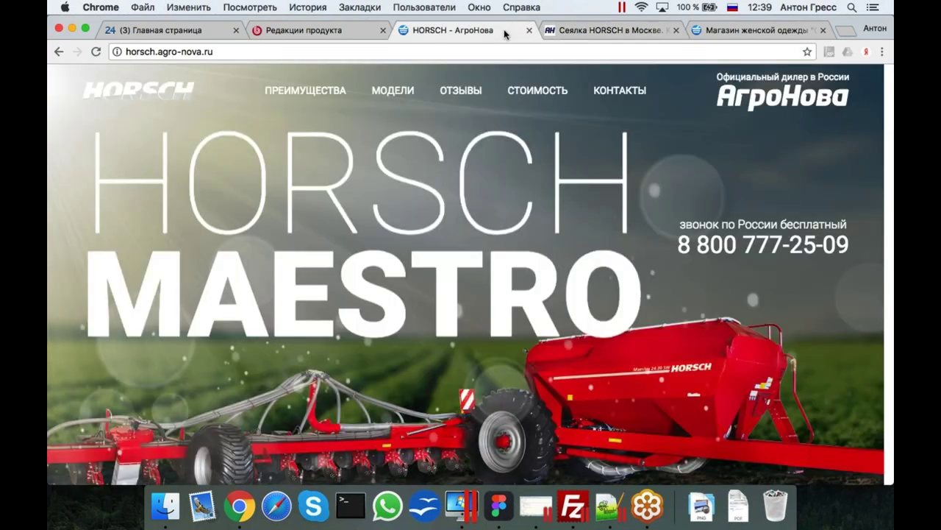
pyautogui.click(594, 30)
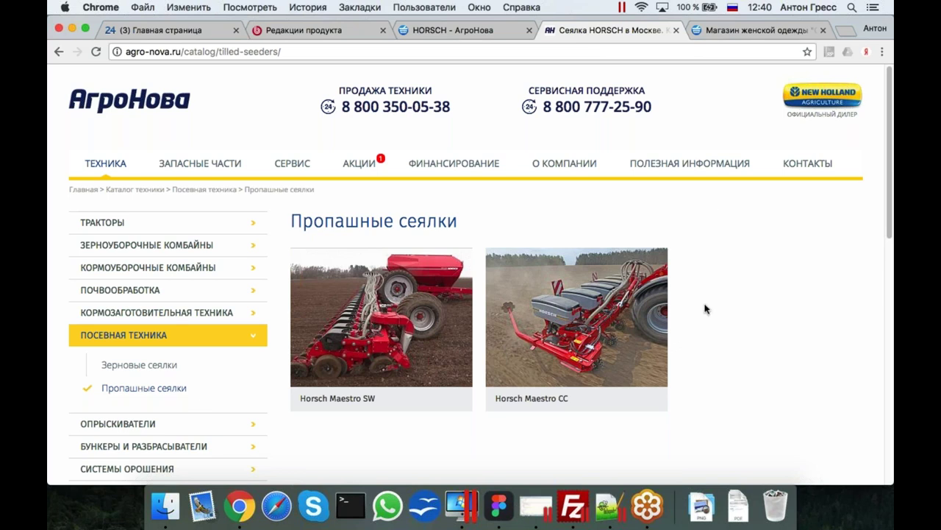
pyautogui.scroll(-1, 725, 347)
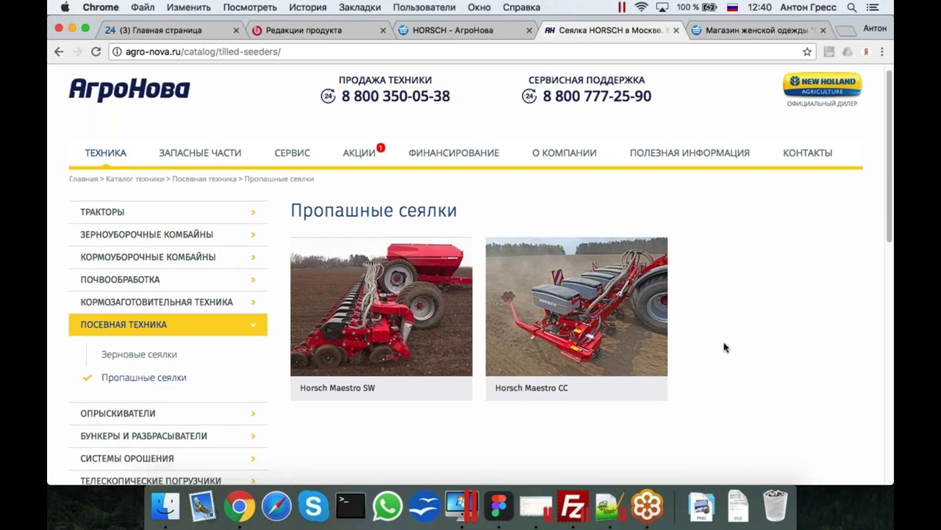
pyautogui.scroll(-1, 724, 347)
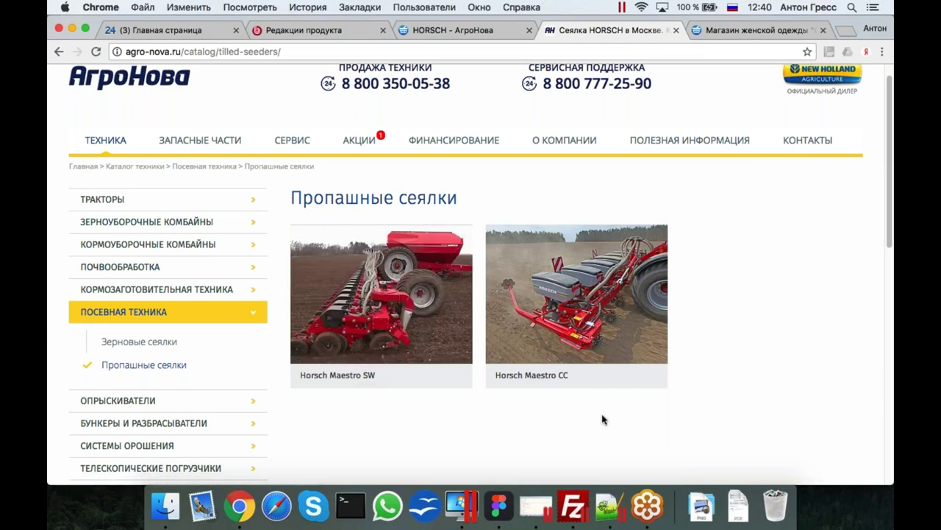
pyautogui.scroll(1, 750, 291)
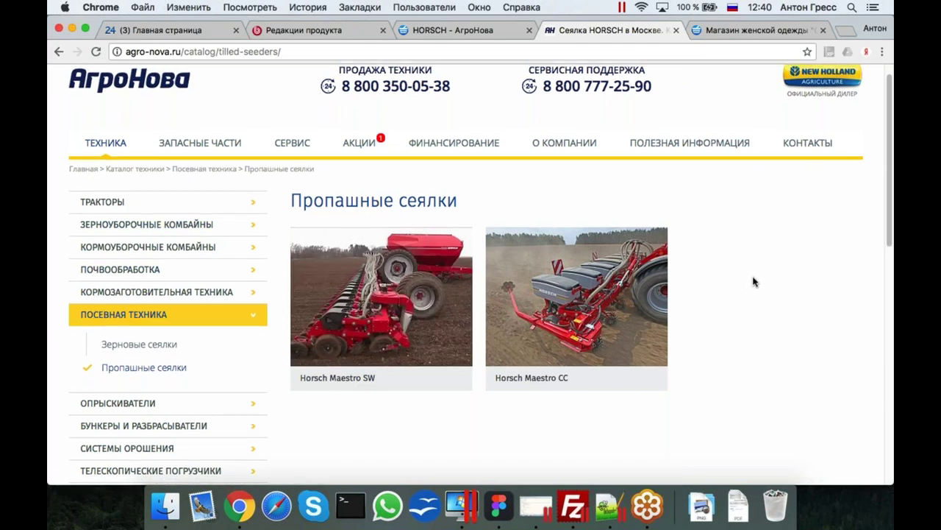
pyautogui.scroll(2, 753, 281)
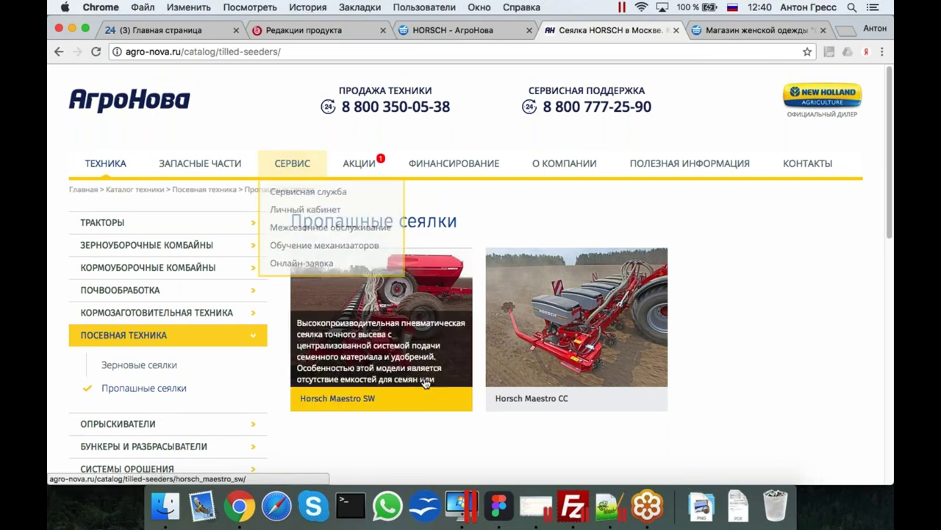
# Step: Go to the АгроНова home page and open the Horsch Maestro CC product from the Пропашные сеялки category
pyautogui.click(137, 105)
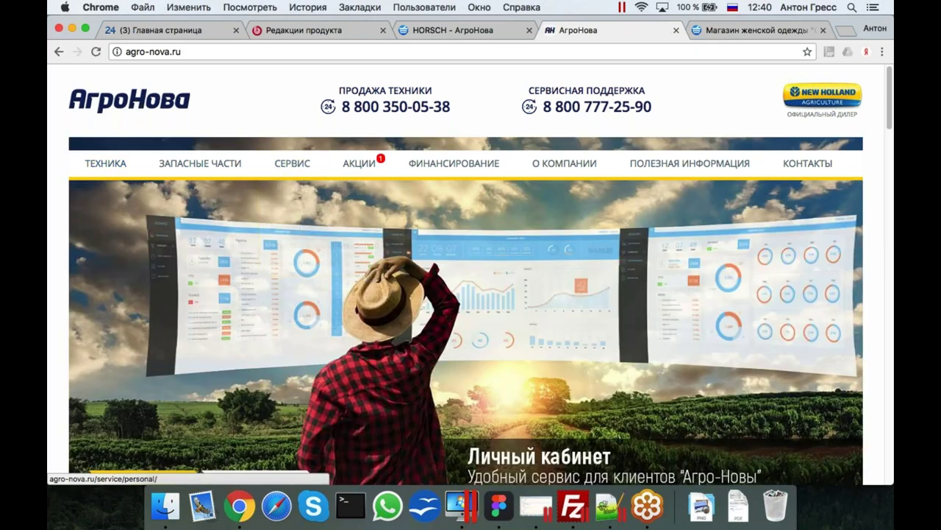
pyautogui.moveTo(109, 163)
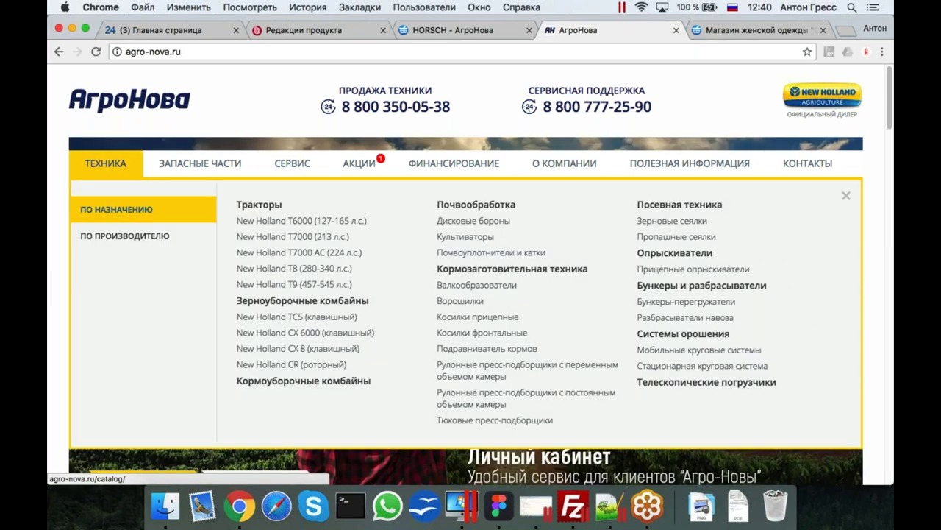
pyautogui.click(690, 237)
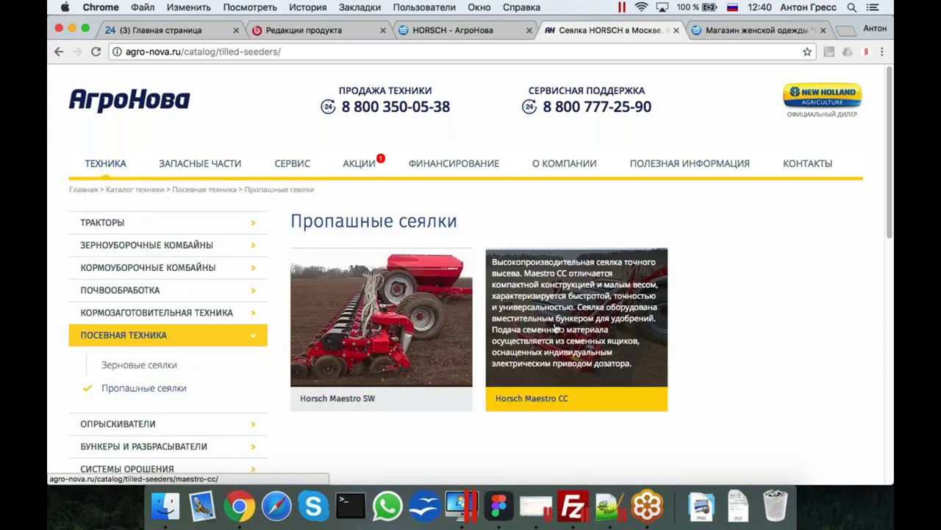
pyautogui.click(567, 327)
# Step: Examine the short description and technical specifications on the Horsch Maestro CC page, down to the footer
pyautogui.scroll(-1, 767, 296)
pyautogui.scroll(-4, 767, 296)
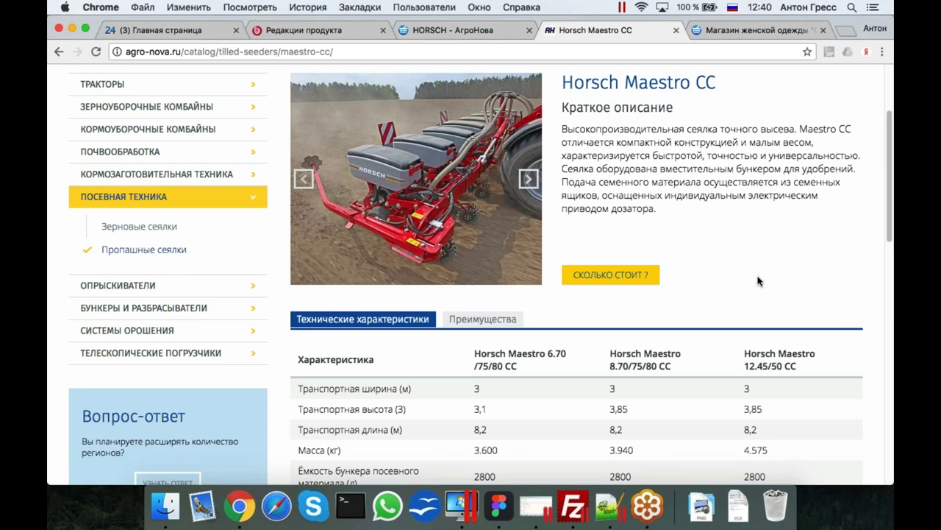
pyautogui.scroll(1, 751, 272)
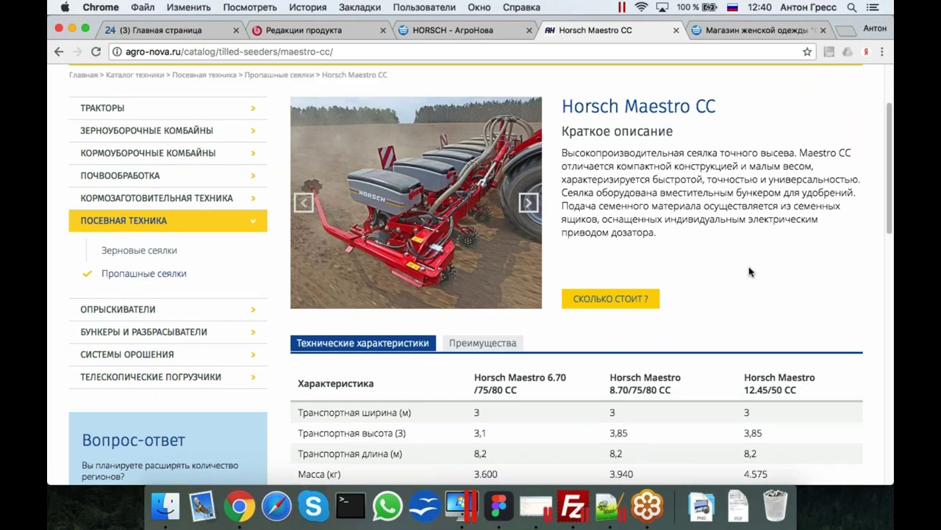
pyautogui.scroll(-3, 751, 272)
pyautogui.scroll(-15, 750, 273)
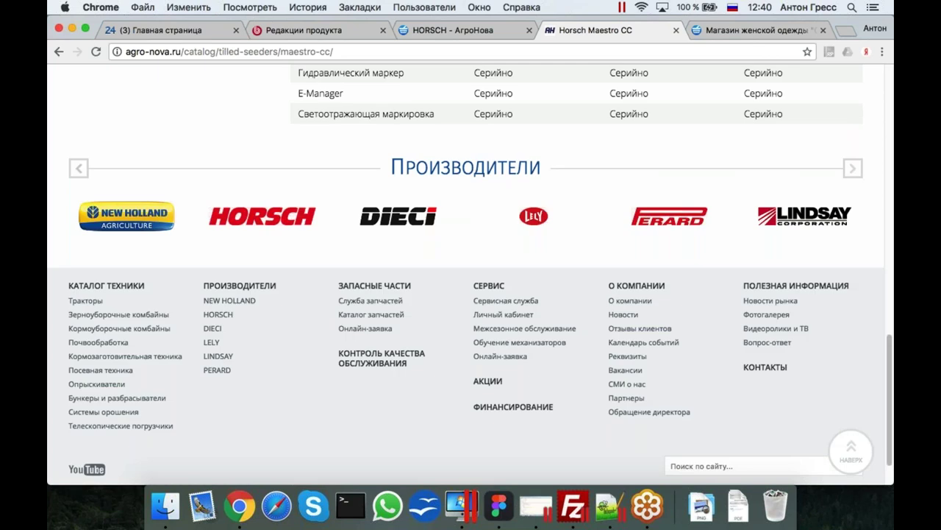
pyautogui.scroll(12, 749, 272)
pyautogui.scroll(9, 750, 273)
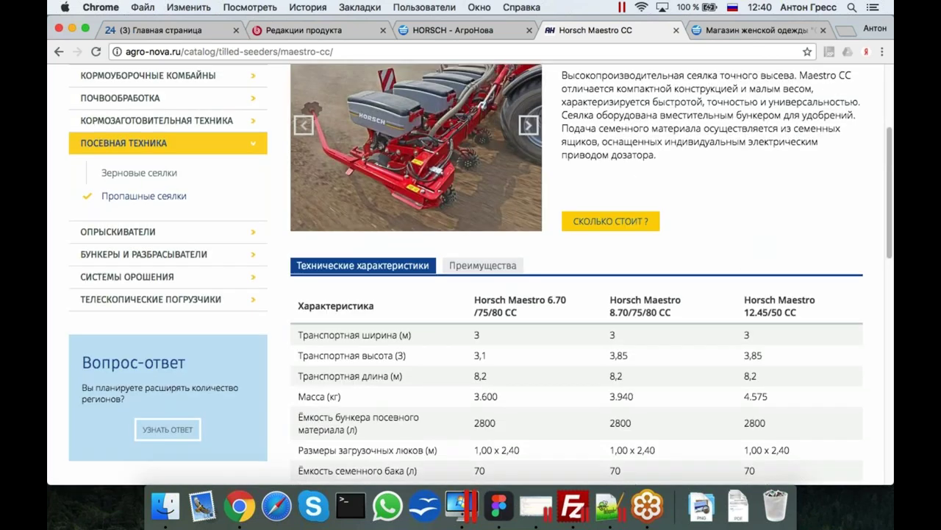
# Step: Show the Преимущества of the Horsch Maestro CC and view the next product photo
pyautogui.click(482, 264)
pyautogui.scroll(8, 695, 308)
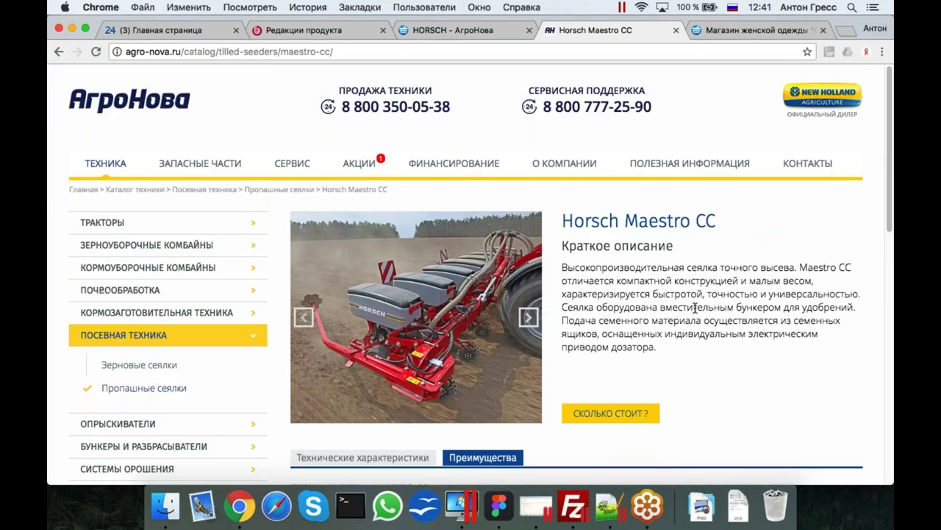
pyautogui.click(527, 317)
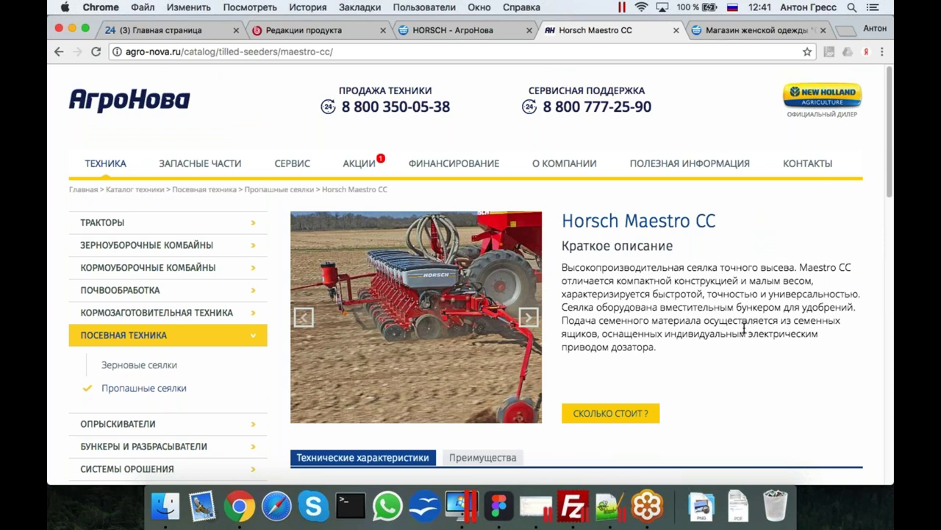
pyautogui.moveTo(690, 164)
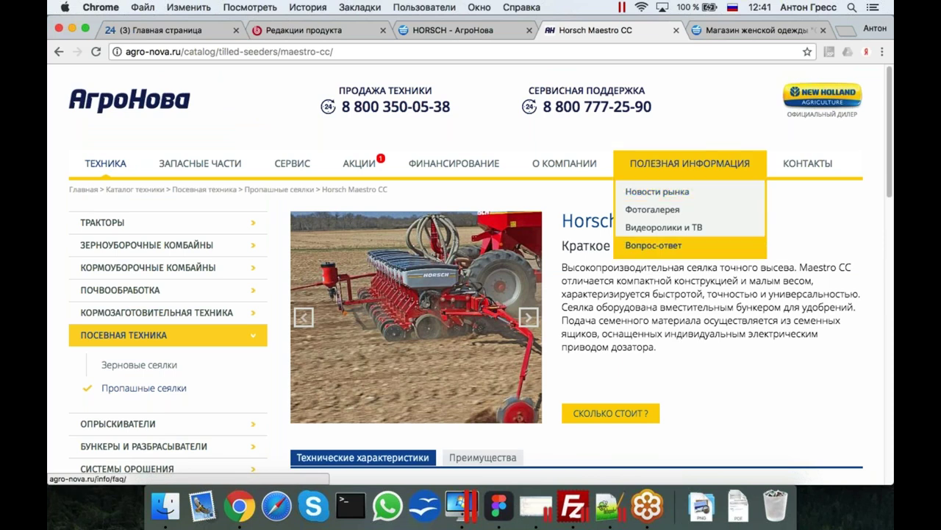
# Step: Switch to the HORSCH landing page and examine its opening banner and the block on who the Horsch Maestro suits
pyautogui.click(478, 32)
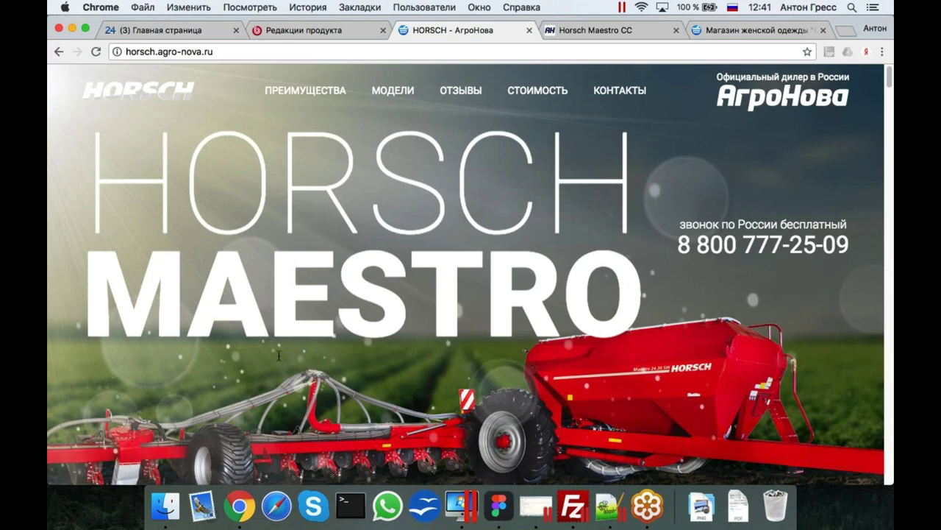
pyautogui.scroll(-2, 706, 316)
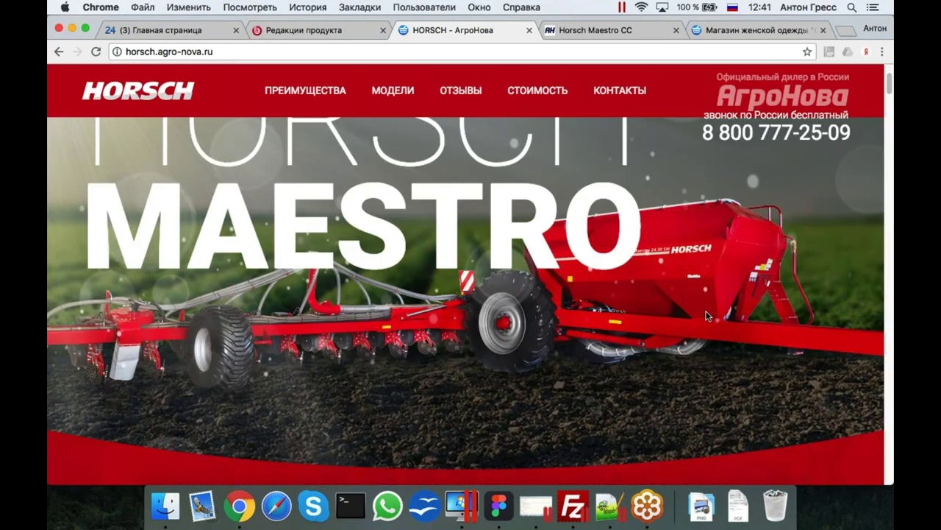
pyautogui.scroll(2, 706, 316)
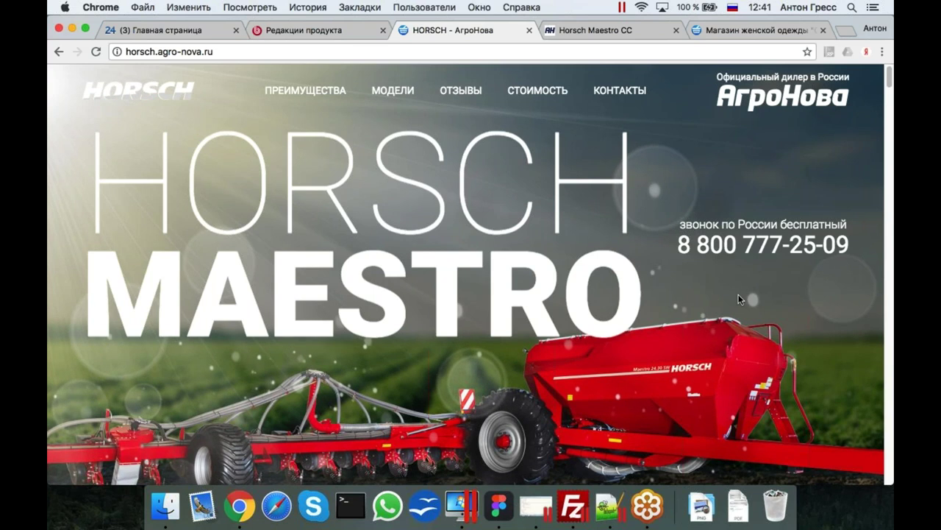
pyautogui.scroll(-3, 738, 295)
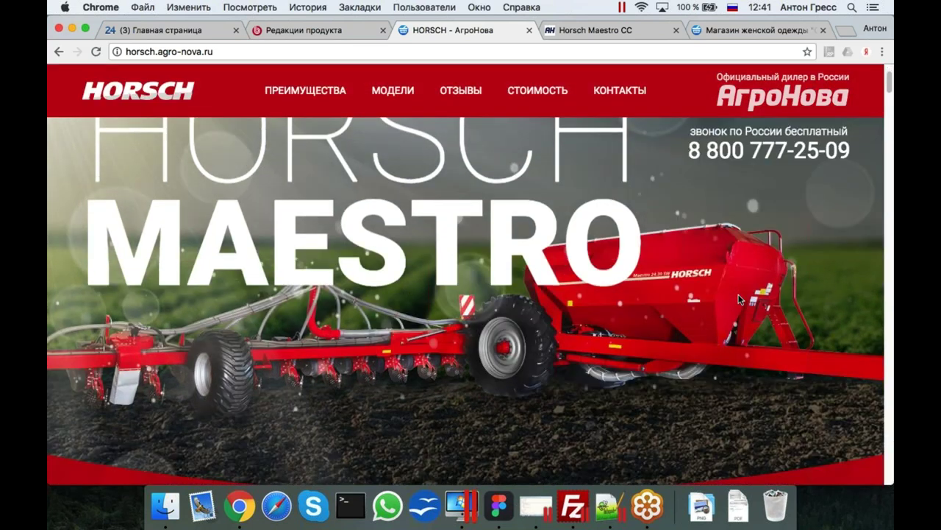
pyautogui.scroll(-5, 738, 299)
pyautogui.scroll(-10, 739, 299)
pyautogui.scroll(6, 739, 299)
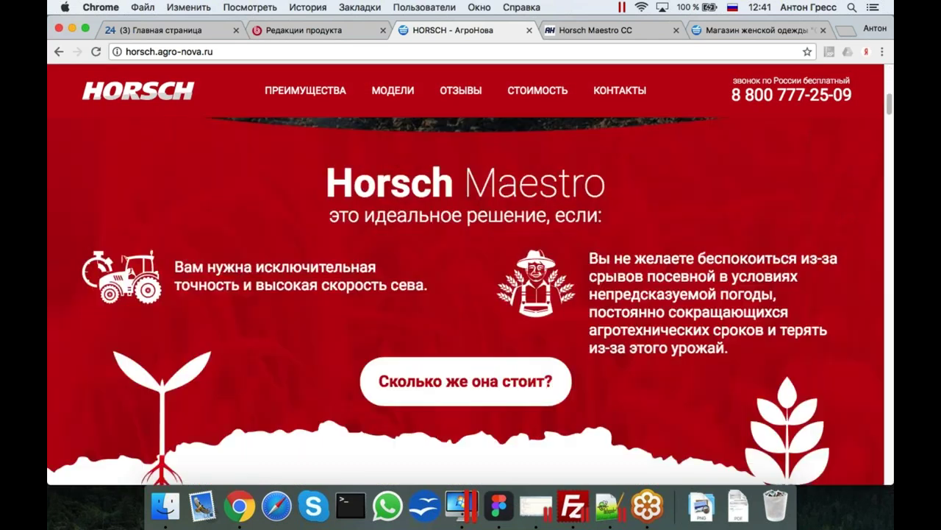
pyautogui.scroll(-12, 739, 299)
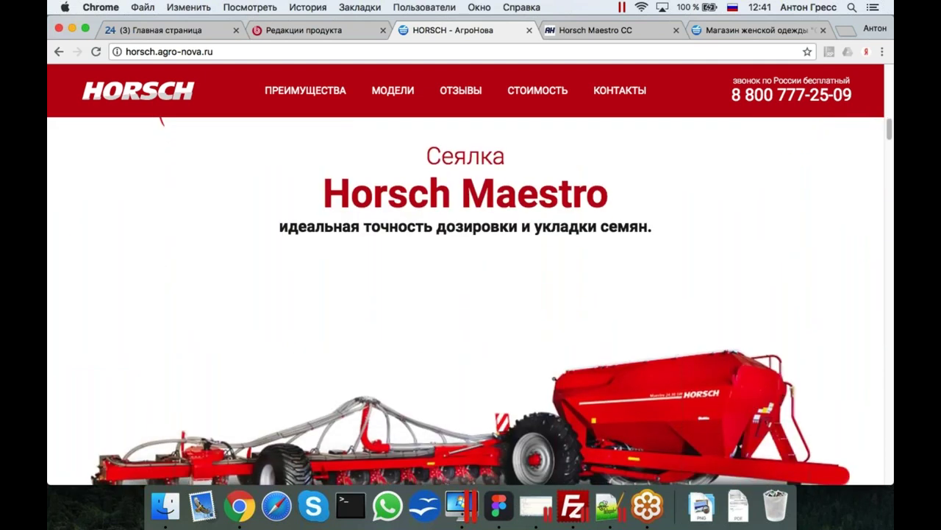
# Step: Examine the landing page's seeder illustration with its speed and productivity callouts and the feature icons beneath it
pyautogui.scroll(-2, 748, 295)
pyautogui.scroll(-1, 772, 290)
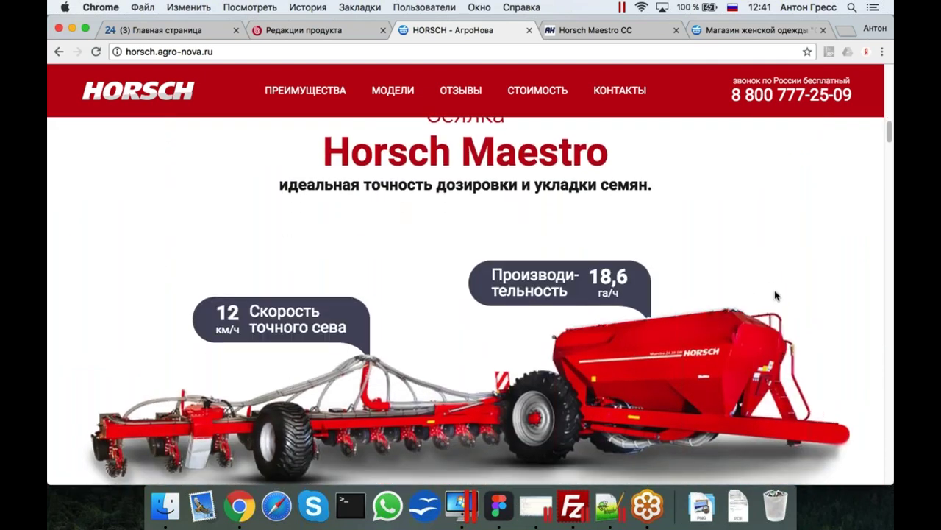
pyautogui.scroll(-3, 774, 295)
pyautogui.scroll(-2, 765, 396)
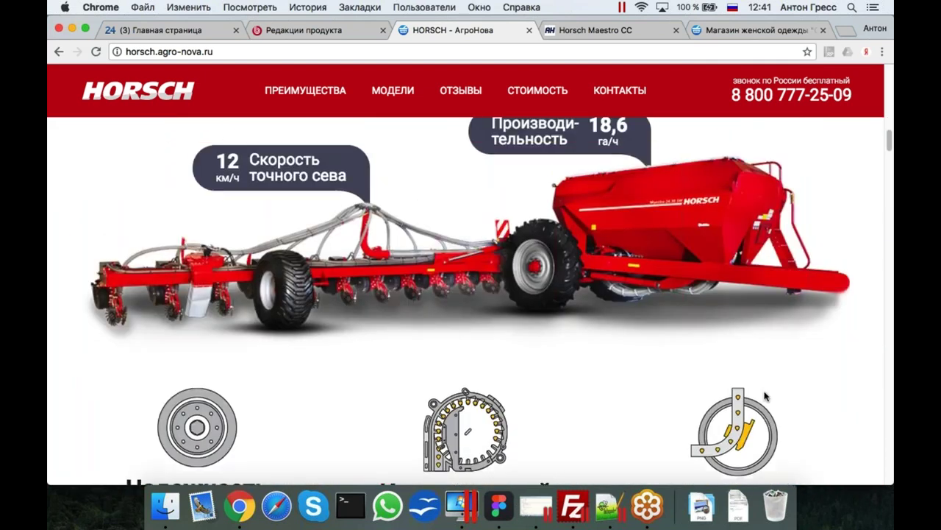
pyautogui.scroll(2, 765, 396)
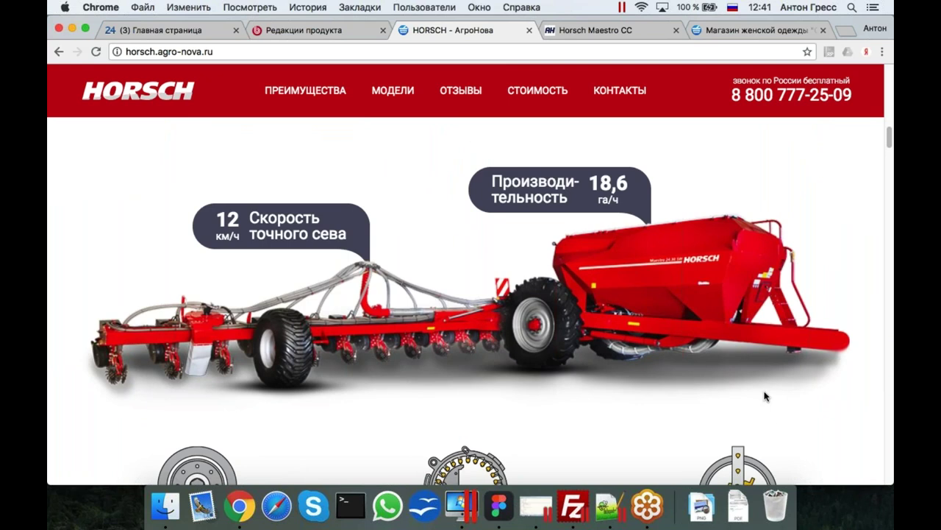
pyautogui.scroll(-1, 765, 396)
pyautogui.scroll(-4, 752, 378)
pyautogui.scroll(-2, 753, 376)
pyautogui.scroll(5, 752, 378)
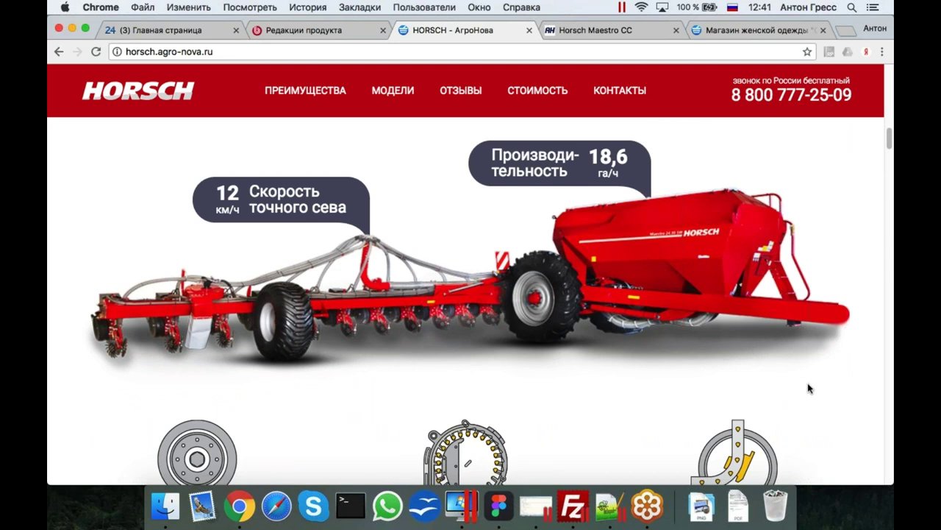
# Step: Examine the landing page's feature columns on reliability, the innovative metering disc and the seed placement control system
pyautogui.scroll(-6, 808, 387)
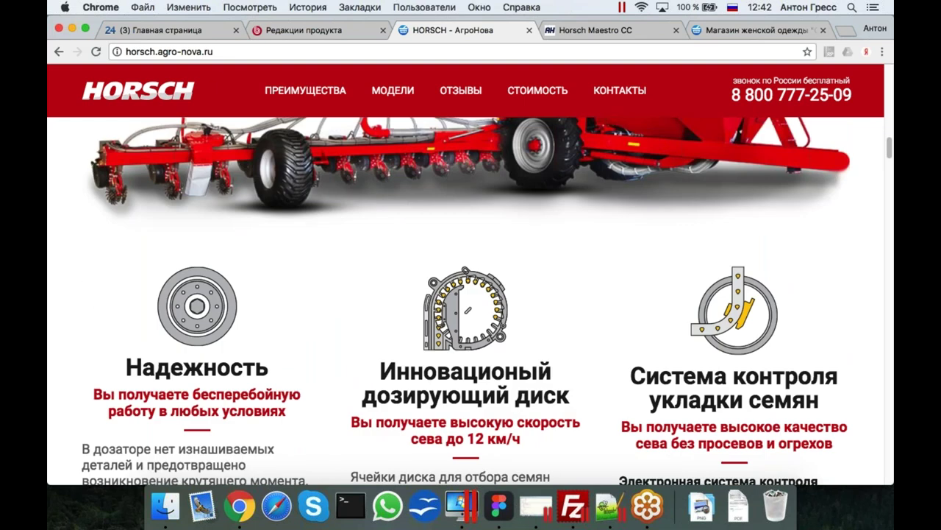
pyautogui.scroll(-2, 487, 303)
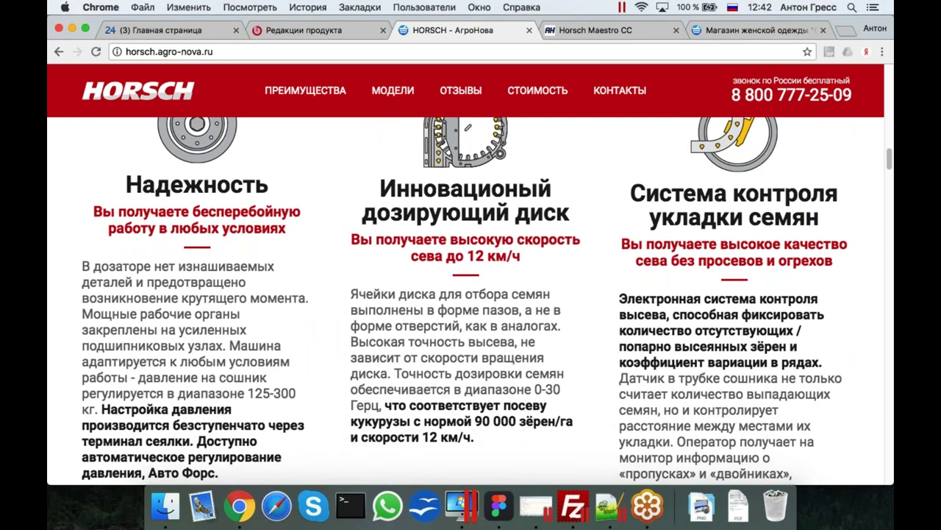
pyautogui.scroll(-10, 465, 302)
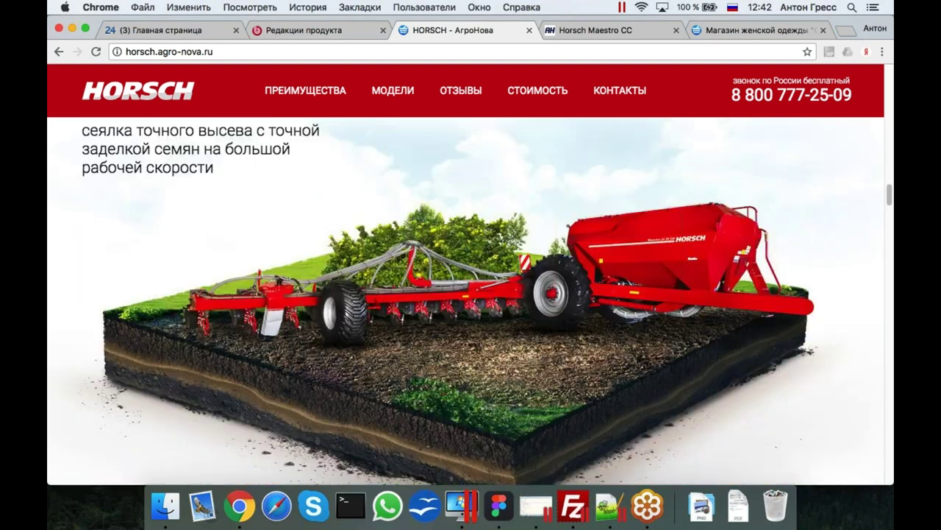
# Step: Examine the model presentations on the landing page, from the first seeder's specification table to the Maestro CC illustration
pyautogui.scroll(-6, 466, 302)
pyautogui.scroll(-20, 466, 301)
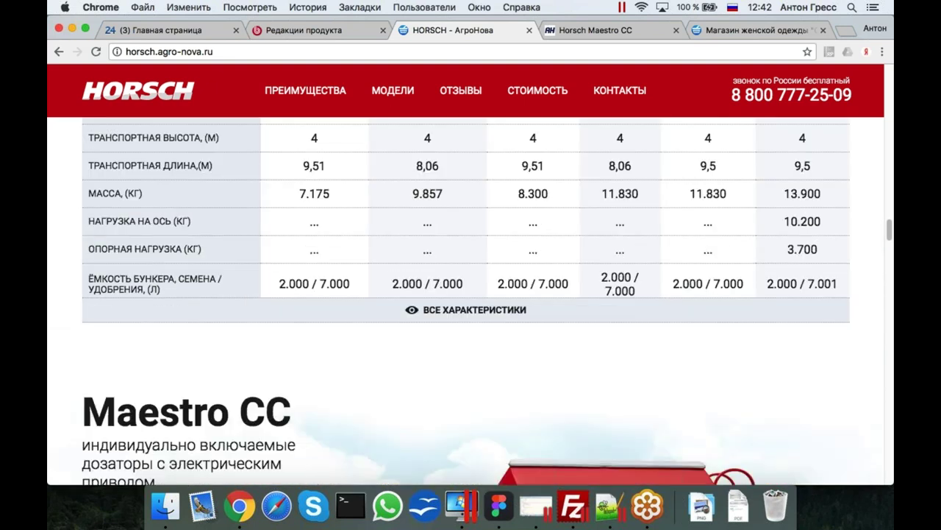
pyautogui.scroll(-3, 465, 302)
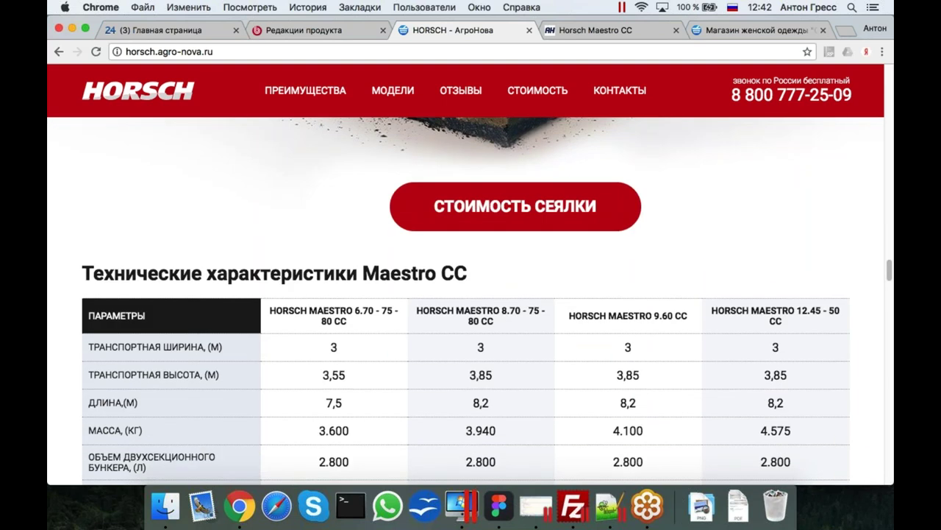
pyautogui.scroll(9, 466, 301)
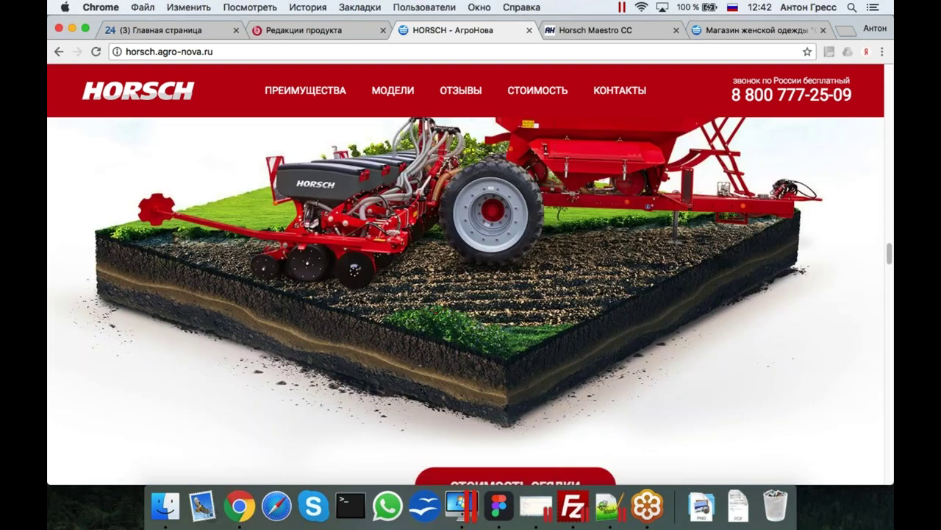
pyautogui.scroll(1, 465, 302)
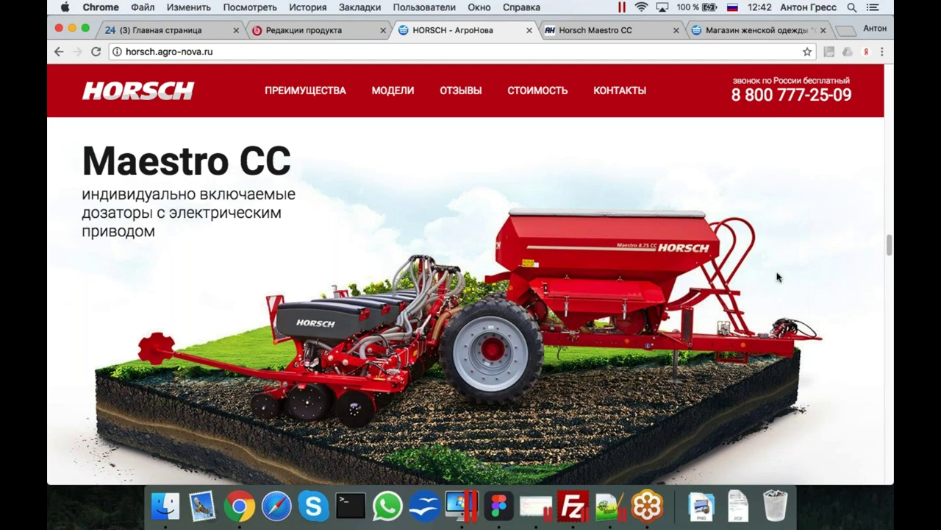
# Step: Expand all characteristics in the Технические характеристики Maestro CC table and examine its full list of rows
pyautogui.scroll(-1, 779, 276)
pyautogui.scroll(-3, 778, 277)
pyautogui.scroll(3, 777, 320)
pyautogui.scroll(-3, 786, 326)
pyautogui.scroll(-10, 787, 291)
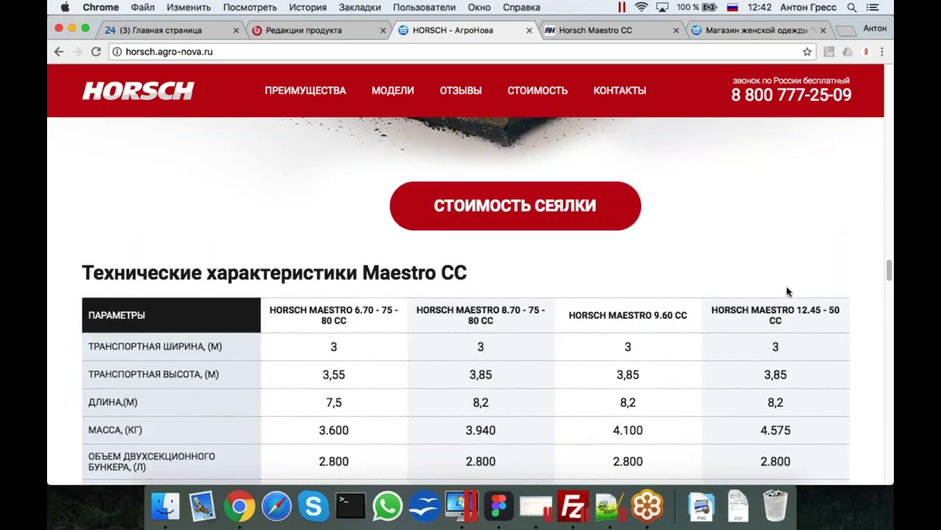
pyautogui.click(491, 409)
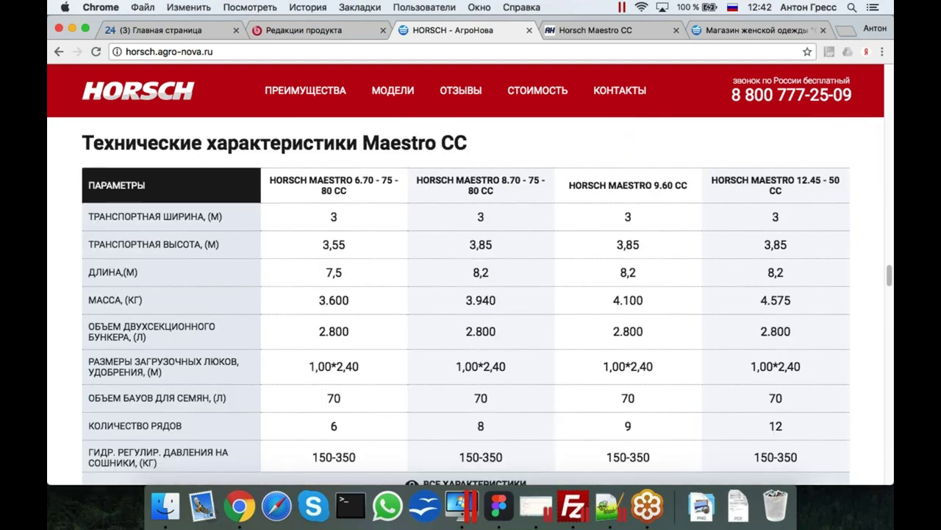
pyautogui.scroll(-5, 698, 384)
pyautogui.scroll(5, 699, 383)
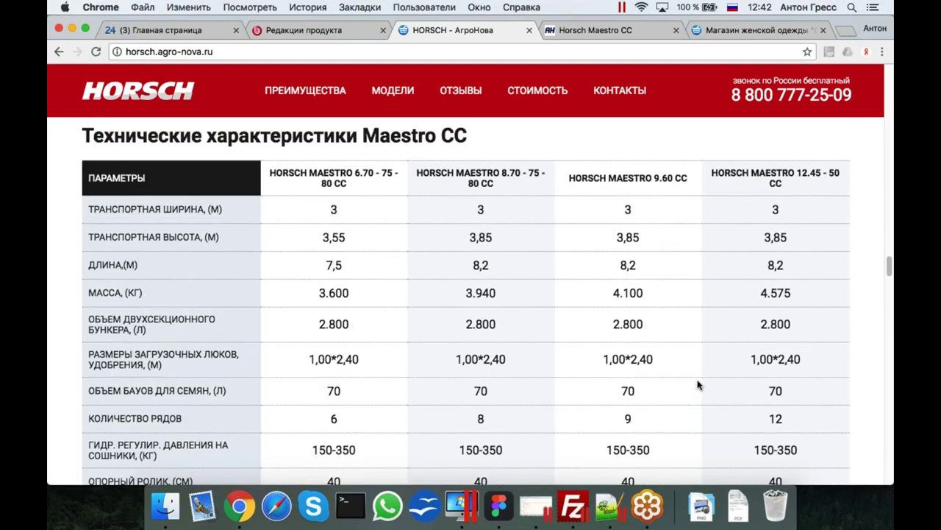
pyautogui.scroll(-2, 699, 384)
pyautogui.scroll(-6, 699, 384)
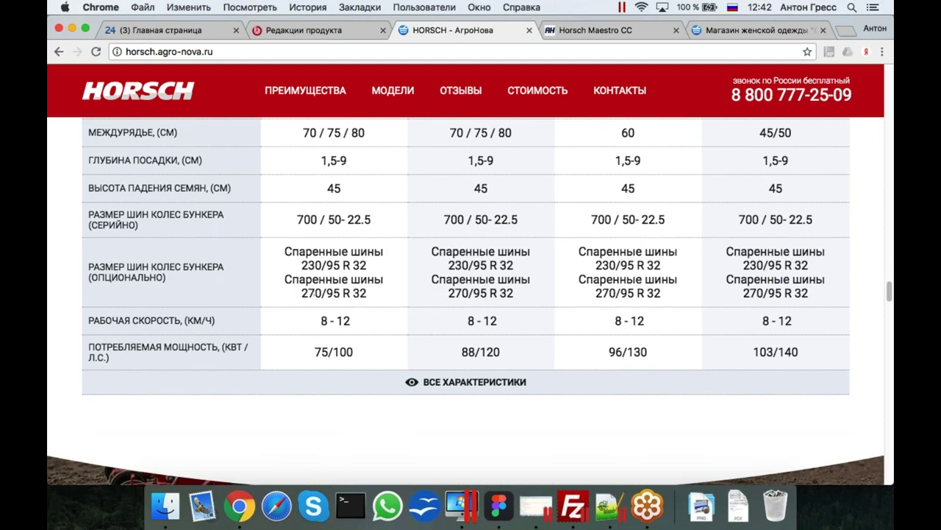
pyautogui.scroll(-1, 466, 301)
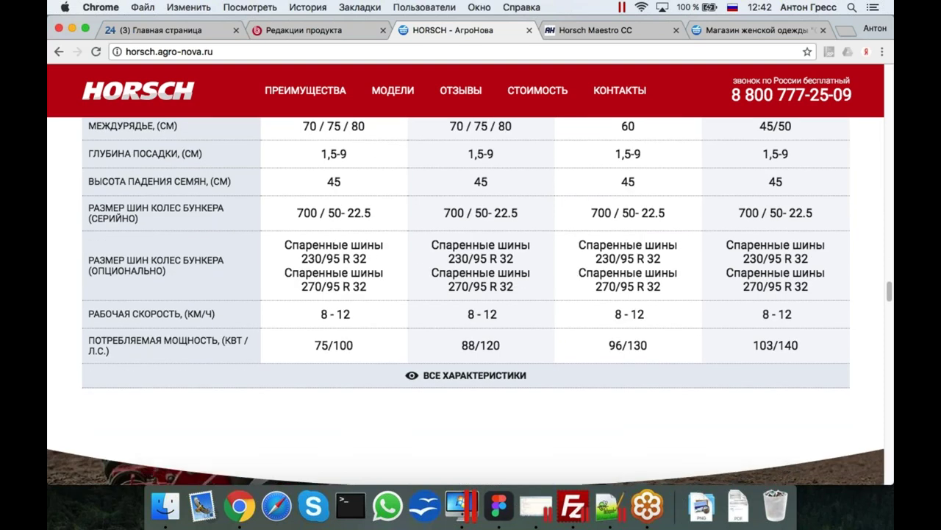
# Step: Examine the block За что аграрии ценят Maestro with its farmer photo and checklist of advantages
pyautogui.scroll(-5, 466, 302)
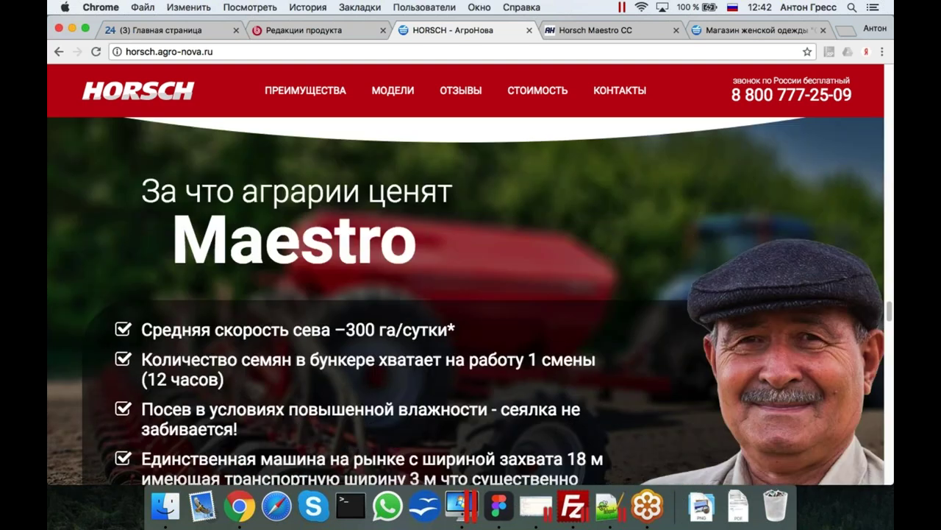
pyautogui.scroll(-1, 466, 302)
pyautogui.scroll(2, 467, 302)
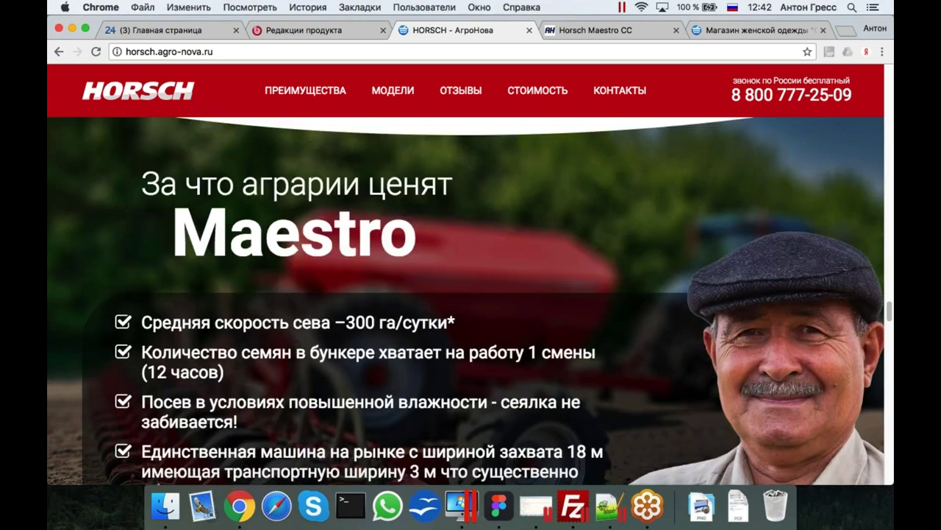
pyautogui.scroll(-2, 466, 302)
pyautogui.scroll(-2, 797, 345)
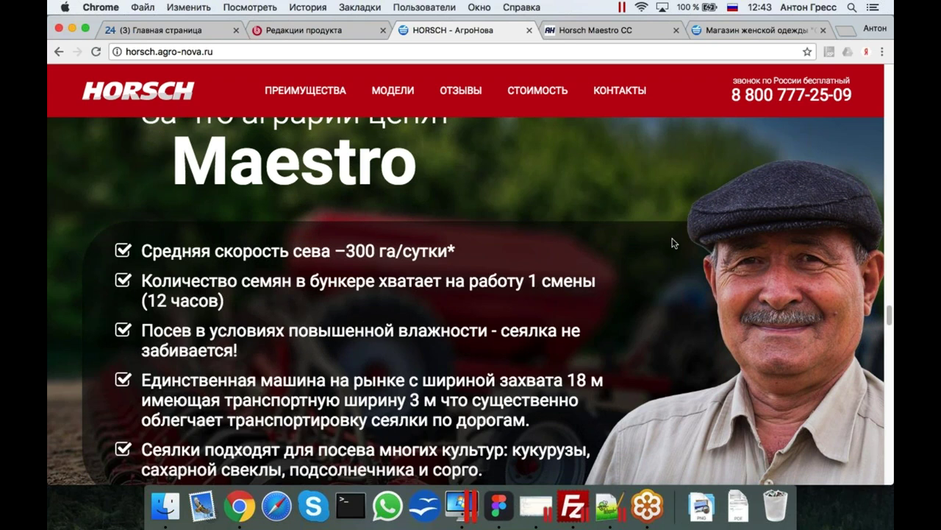
pyautogui.scroll(2, 645, 284)
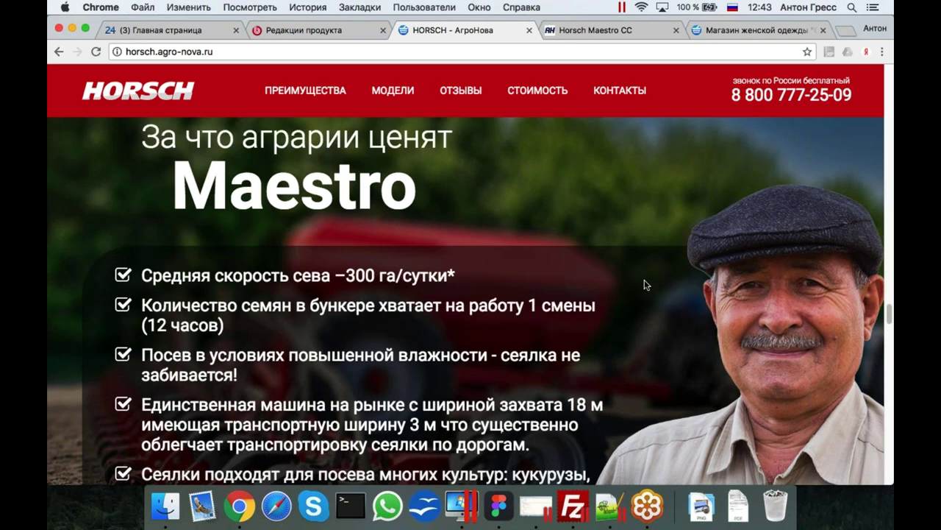
pyautogui.scroll(3, 644, 284)
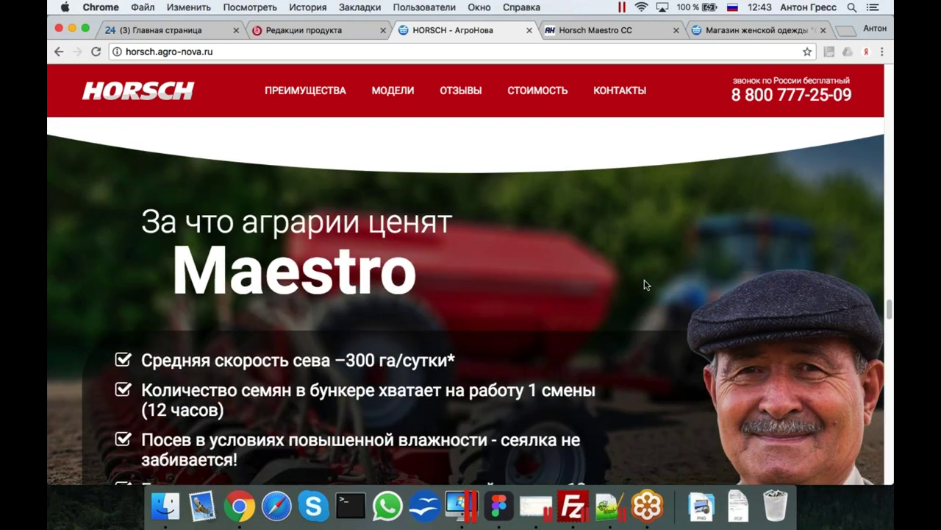
pyautogui.scroll(-1, 644, 284)
pyautogui.scroll(-2, 644, 284)
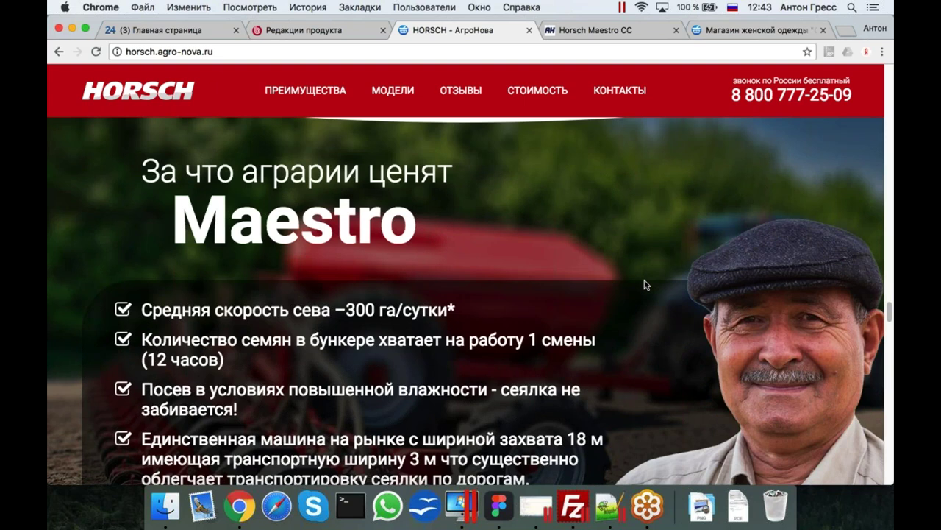
pyautogui.scroll(-1, 645, 284)
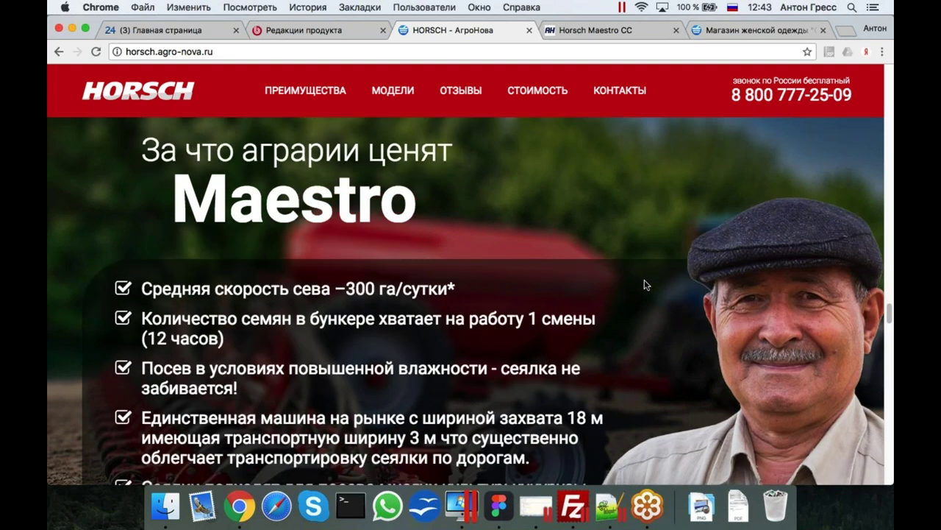
# Step: Examine the customer reviews of Maestro from ООО «Орел-Агро-Продукт» and ЗАО «Агрофирма Павловская нива»
pyautogui.scroll(-10, 645, 284)
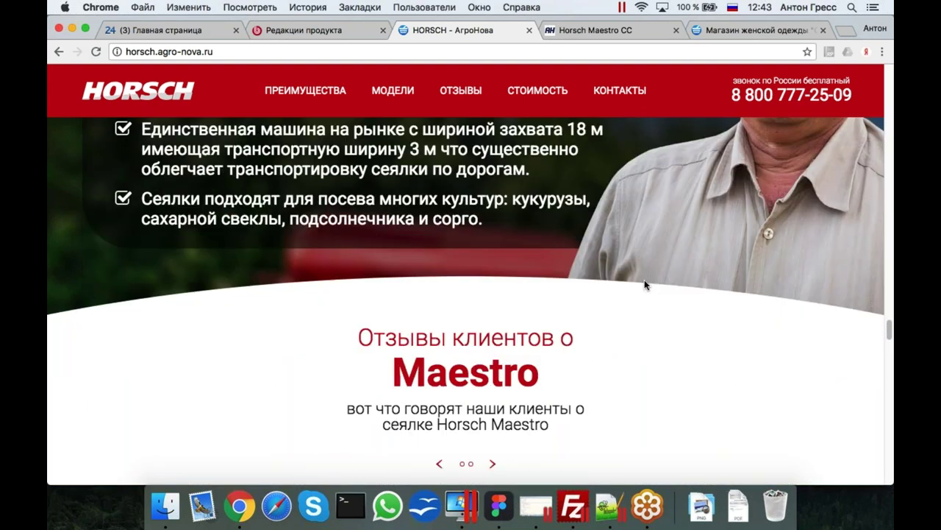
pyautogui.scroll(-8, 645, 283)
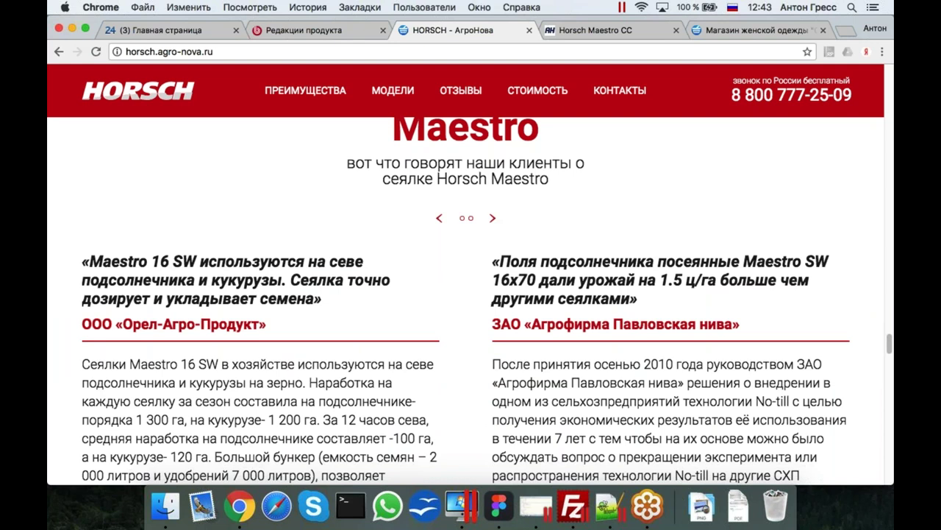
pyautogui.scroll(-4, 649, 376)
pyautogui.scroll(-2, 649, 376)
pyautogui.scroll(6, 648, 377)
pyautogui.scroll(-5, 649, 376)
pyautogui.scroll(-12, 649, 374)
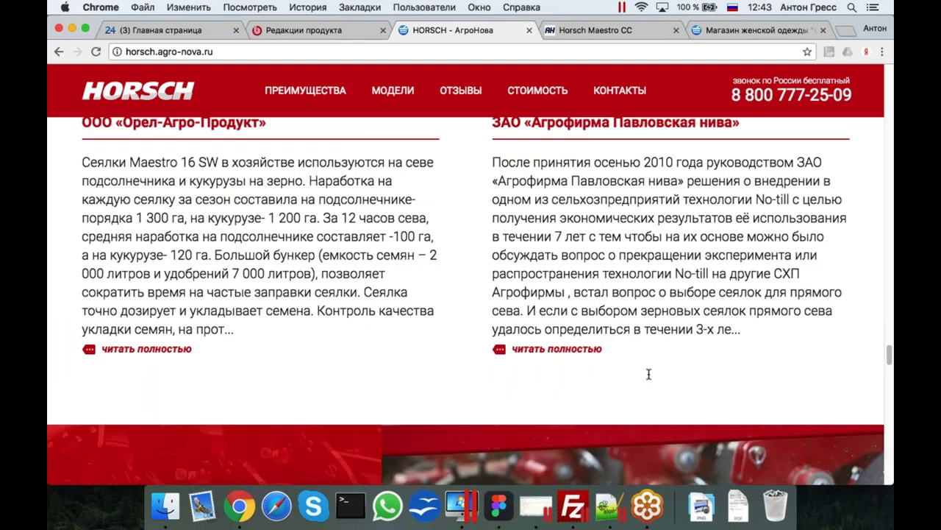
# Step: Play the video Сеялка Maestro в работе on the landing page
pyautogui.click(634, 282)
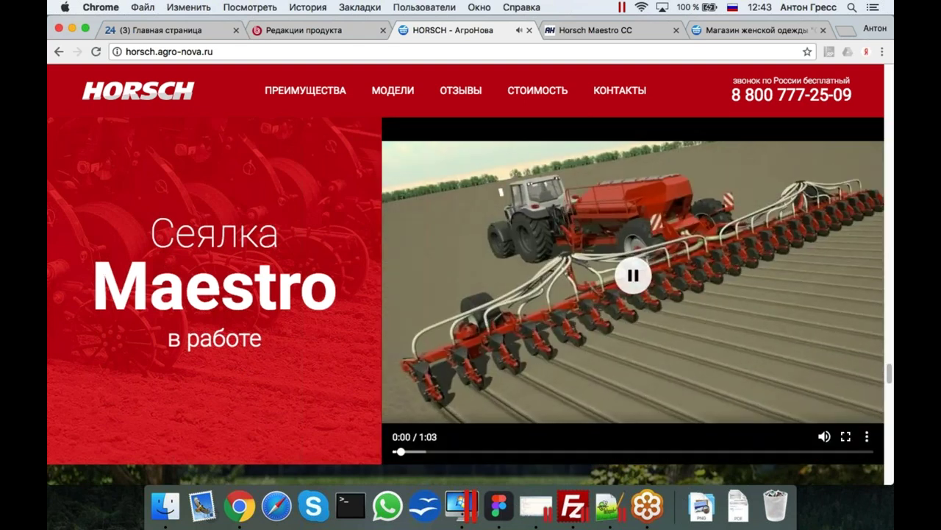
pyautogui.scroll(-1, 573, 379)
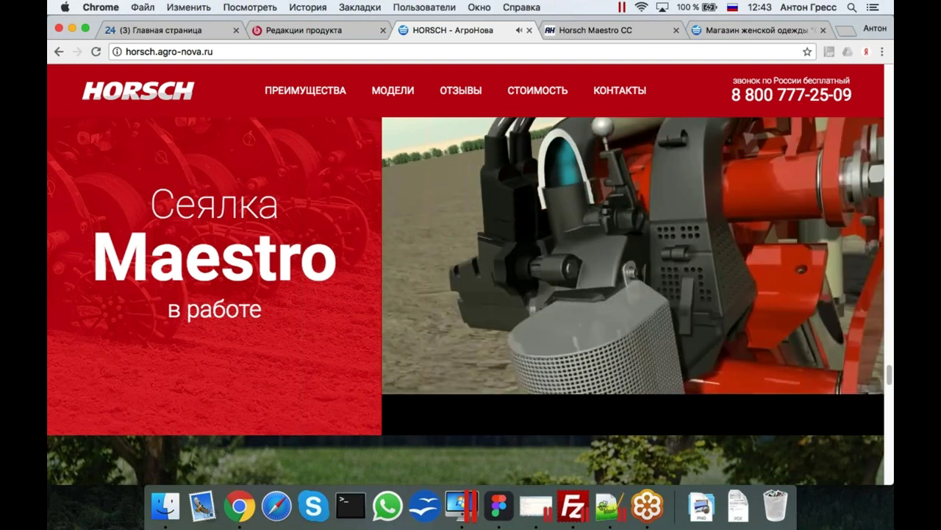
pyautogui.moveTo(467, 358)
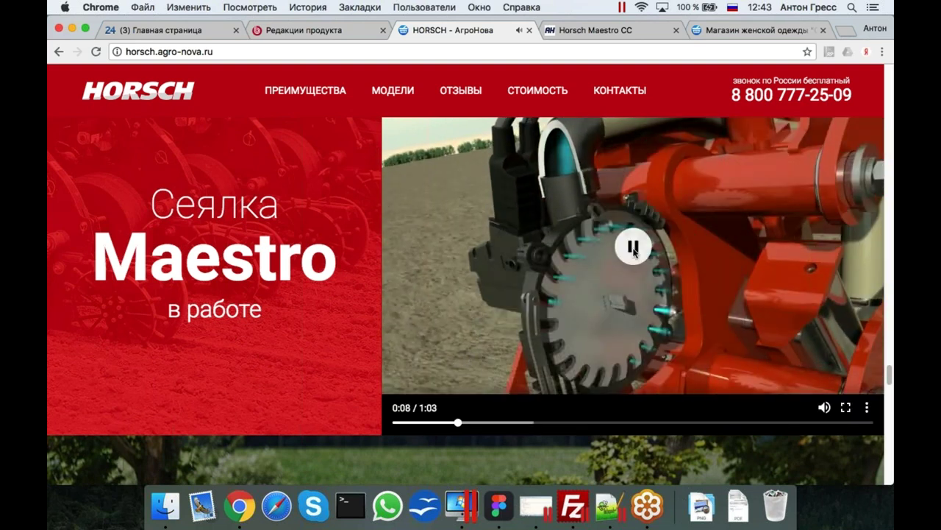
# Step: Examine the КОНТАКТЫ block with the dealer's central and regional offices
pyautogui.scroll(-15, 634, 250)
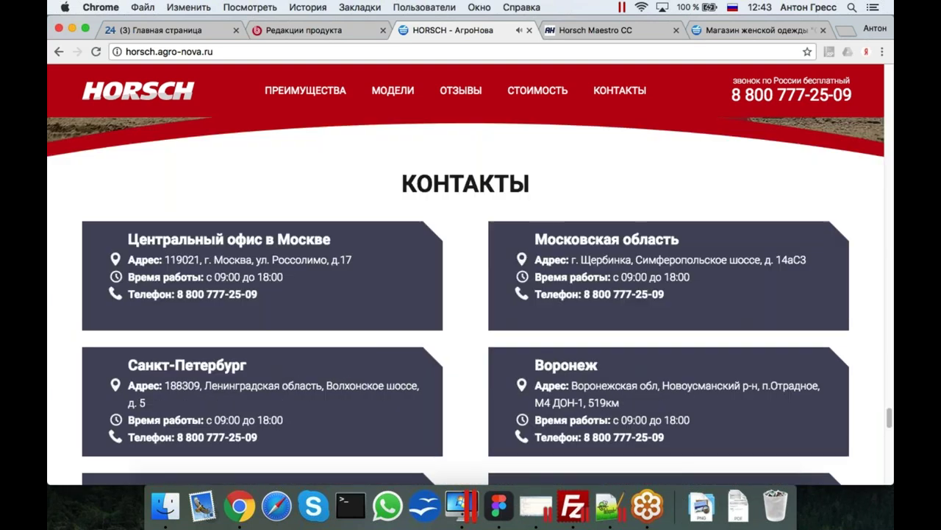
pyautogui.scroll(-5, 466, 301)
pyautogui.scroll(20, 466, 302)
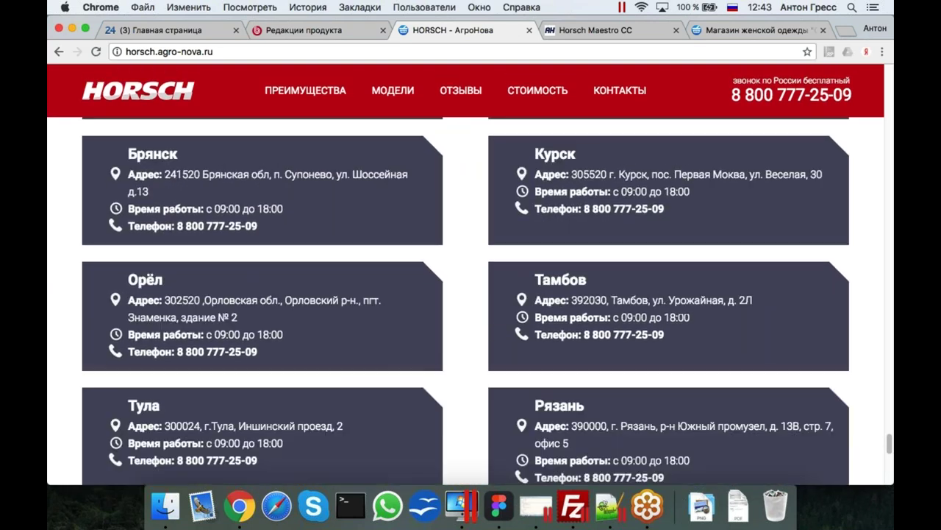
# Step: Return to the landing page's start and review the HORSCH MAESTRO banner and the block on who the seeder suits
pyautogui.scroll(15, 466, 301)
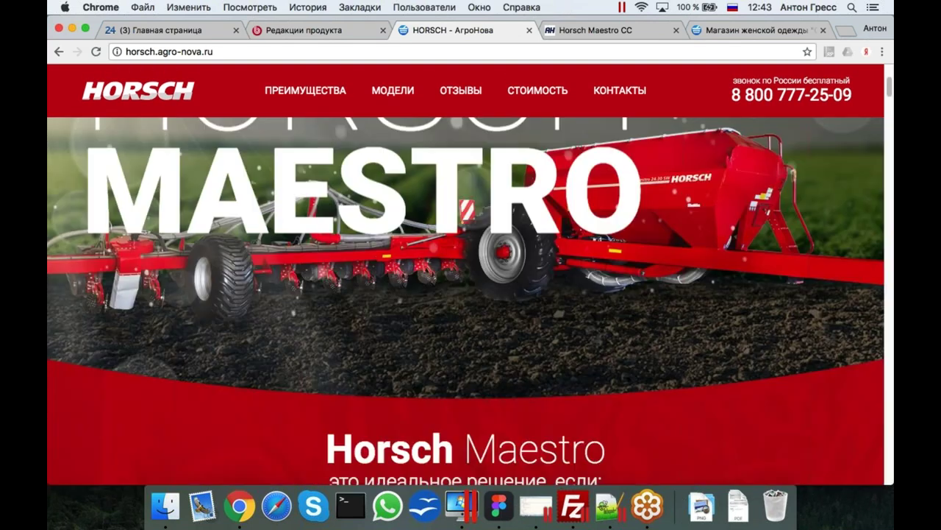
pyautogui.scroll(-5, 467, 301)
pyautogui.scroll(5, 466, 301)
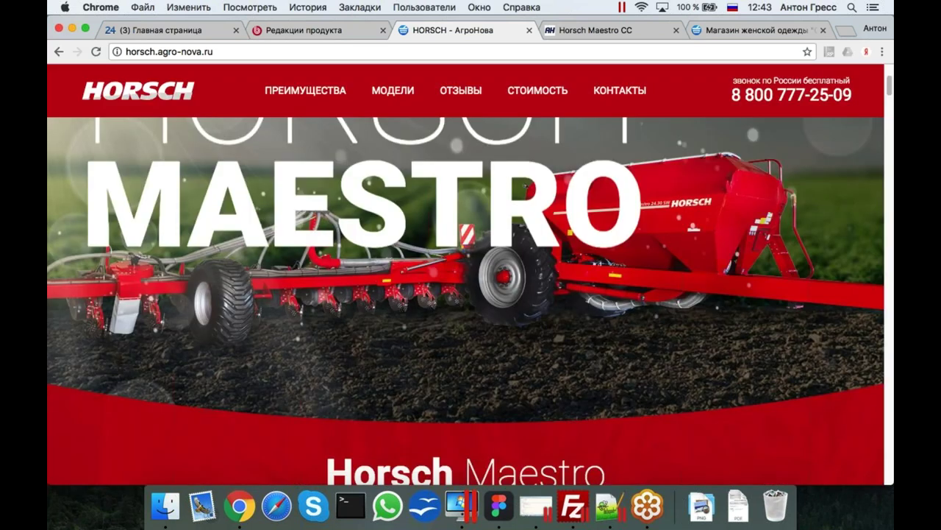
pyautogui.scroll(-1, 466, 301)
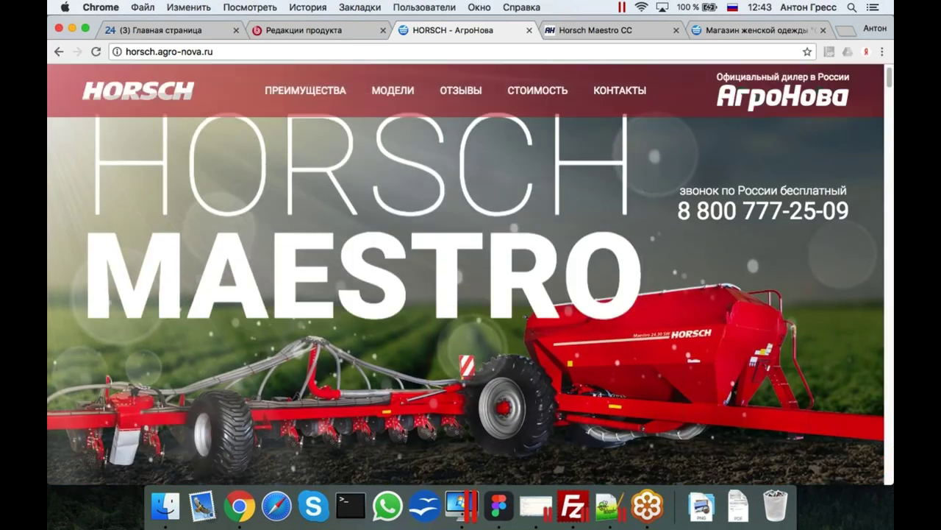
pyautogui.scroll(-1, 466, 301)
pyautogui.scroll(-3, 466, 301)
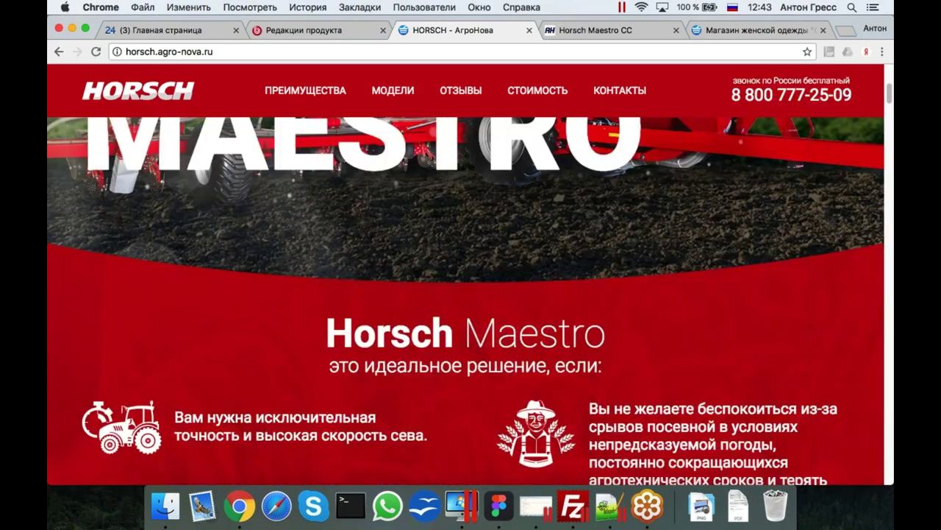
pyautogui.scroll(-4, 466, 302)
pyautogui.scroll(10, 466, 301)
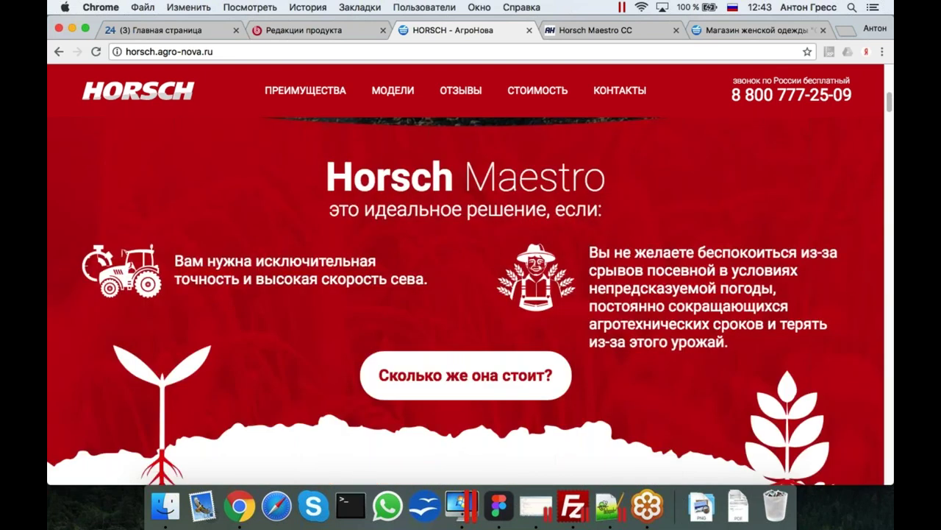
# Step: Examine how the opening banner's title, seeder image and fixed header shift as the page moves slightly
pyautogui.scroll(-1, 466, 302)
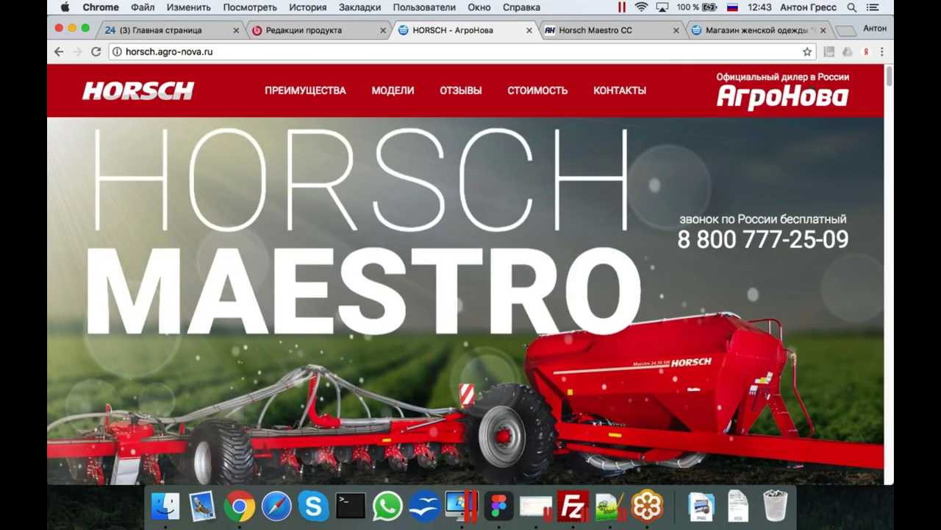
pyautogui.scroll(1, 466, 301)
pyautogui.scroll(-1, 623, 300)
pyautogui.scroll(1, 623, 301)
pyautogui.scroll(-1, 623, 300)
pyautogui.scroll(-1, 623, 300)
pyautogui.scroll(1, 623, 300)
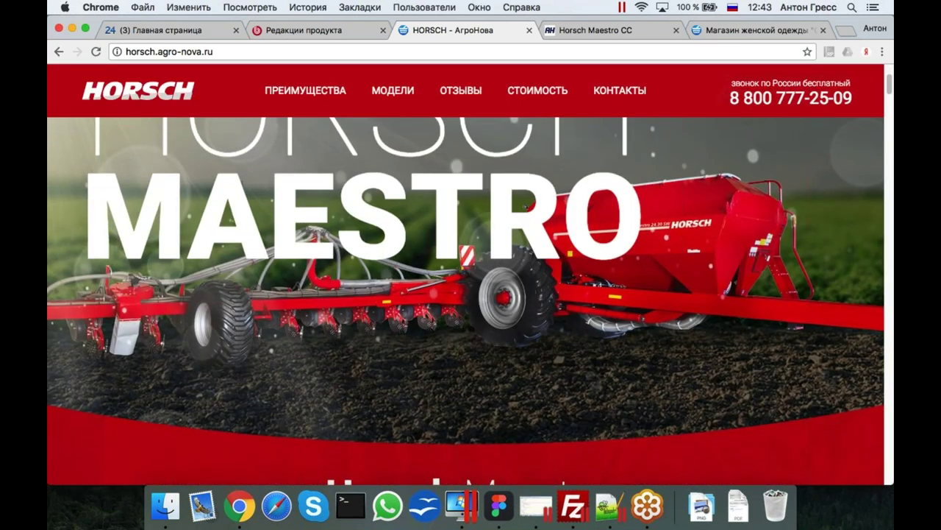
pyautogui.scroll(1, 466, 275)
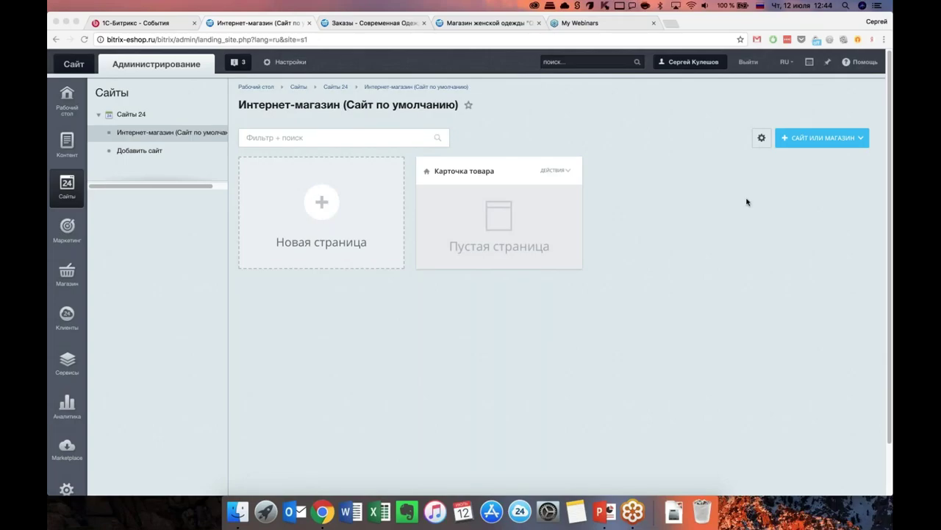
# Step: Start a new page in the Интернет-магазин site and look through the gallery of business and holiday templates
pyautogui.click(628, 197)
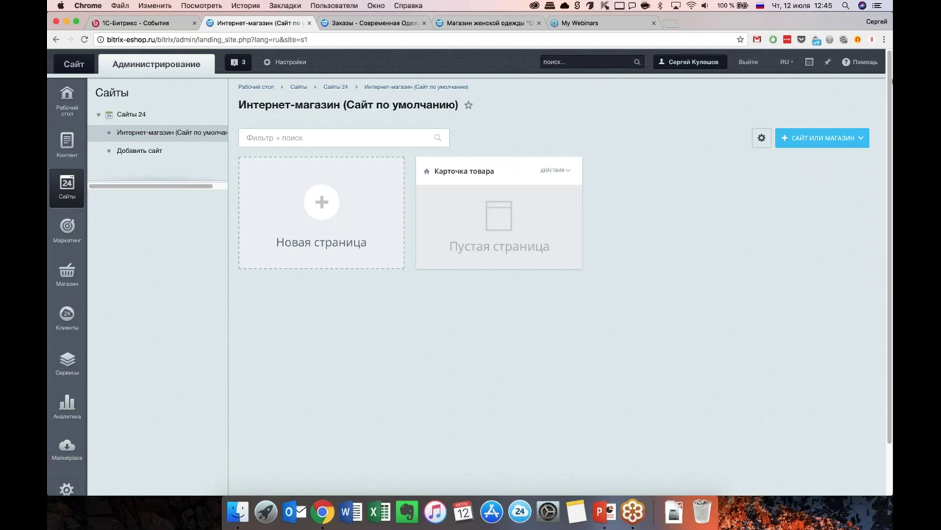
pyautogui.click(329, 197)
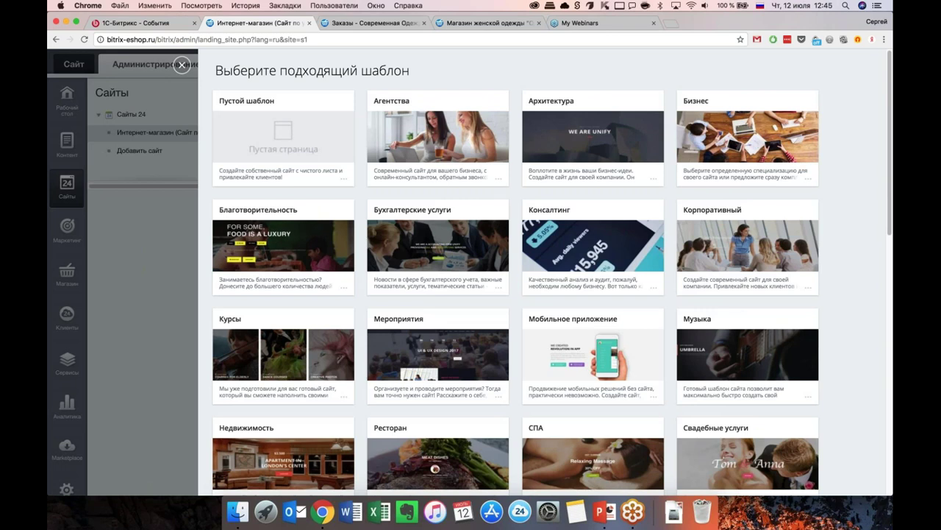
pyautogui.scroll(-2, 593, 302)
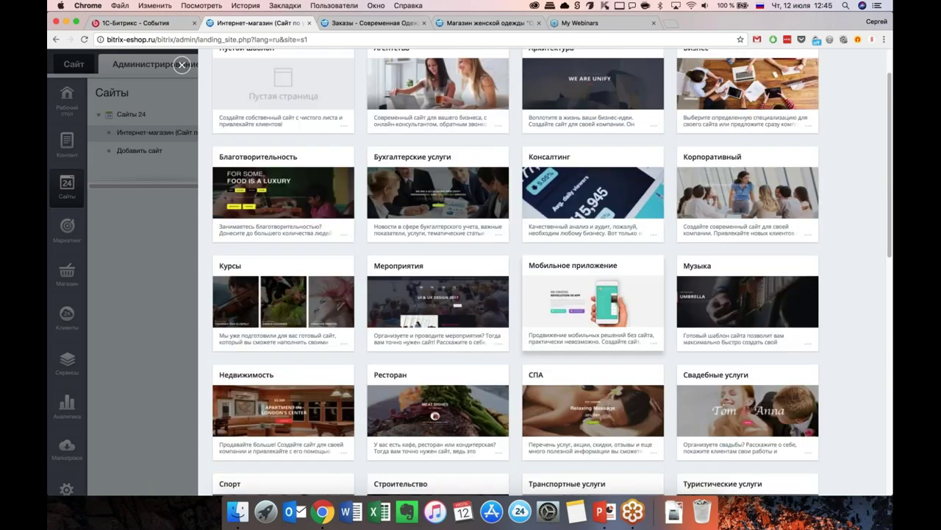
pyautogui.click(530, 322)
pyautogui.scroll(-10, 515, 272)
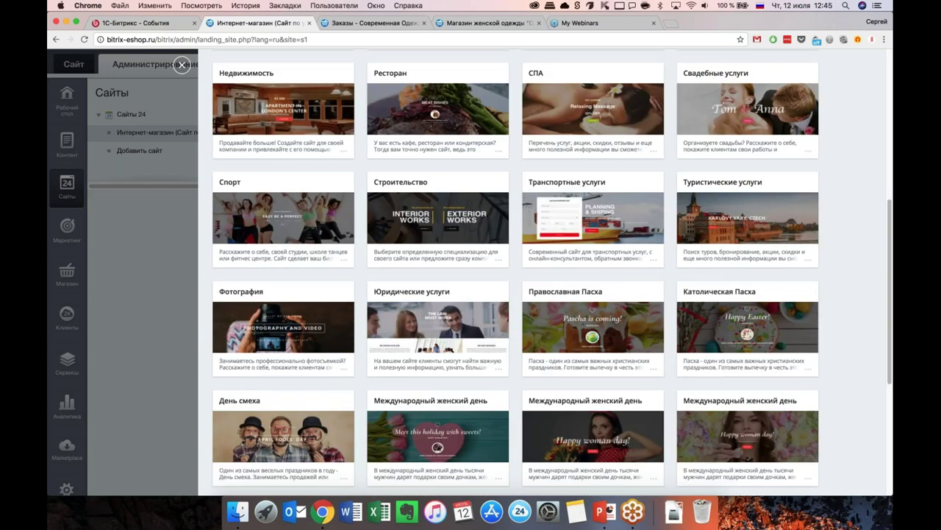
pyautogui.scroll(-8, 515, 272)
pyautogui.scroll(15, 515, 272)
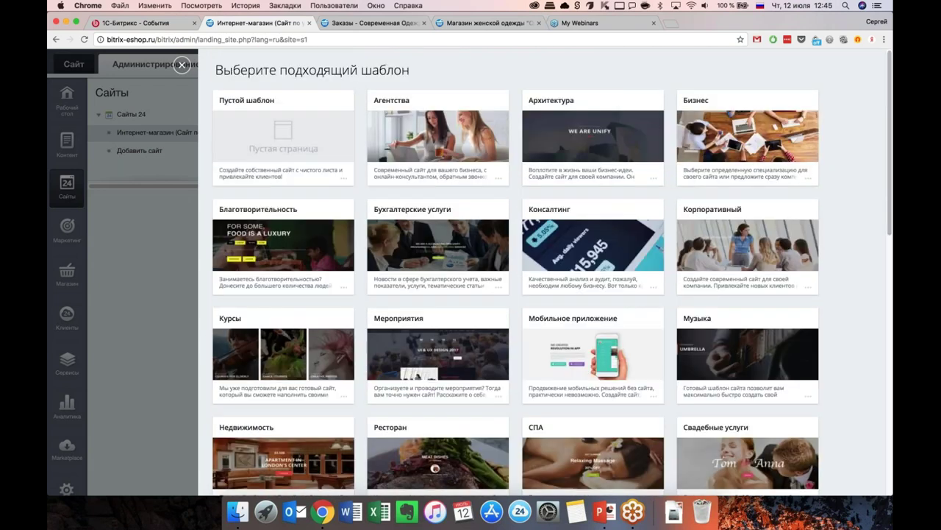
pyautogui.scroll(-6, 515, 272)
pyautogui.scroll(2, 515, 272)
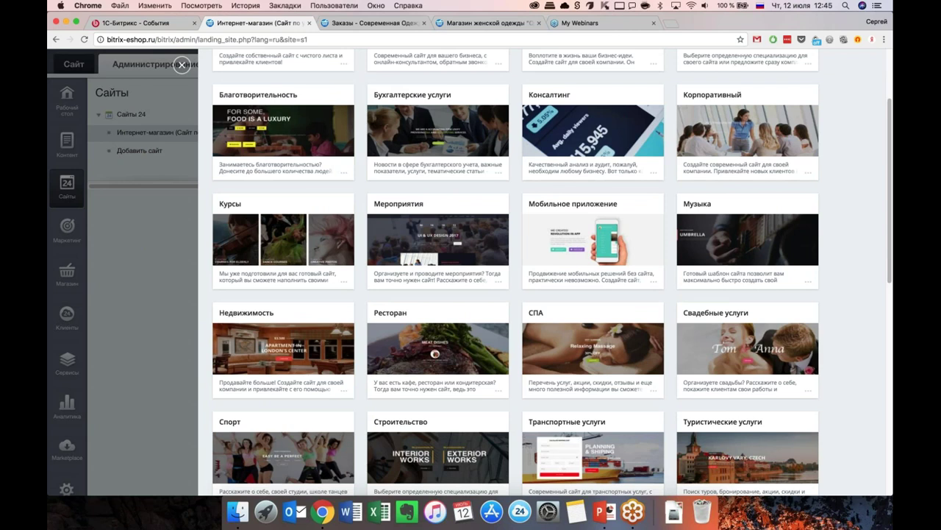
pyautogui.scroll(-12, 515, 272)
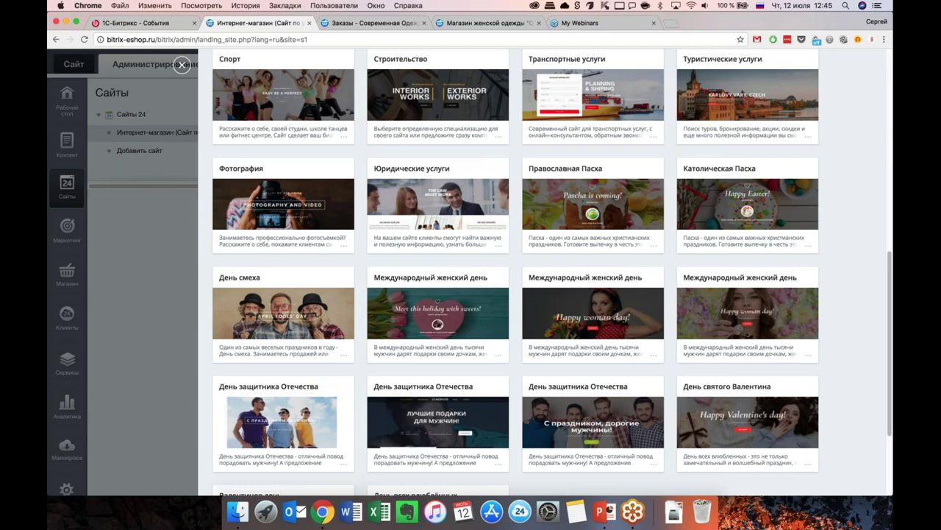
pyautogui.scroll(-4, 515, 272)
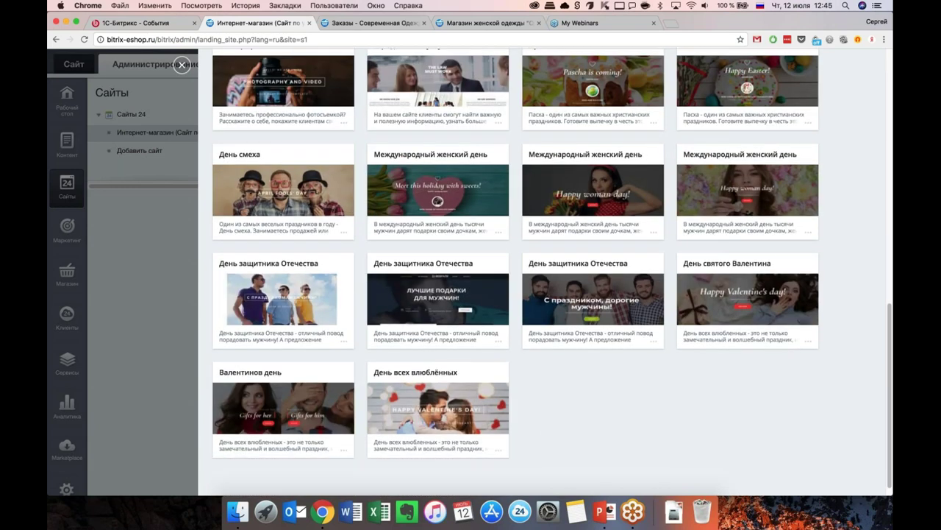
# Step: Review the template gallery again, from the business themes such as Консалтинг and Курсы to the Valentine's Day designs
pyautogui.scroll(10, 517, 308)
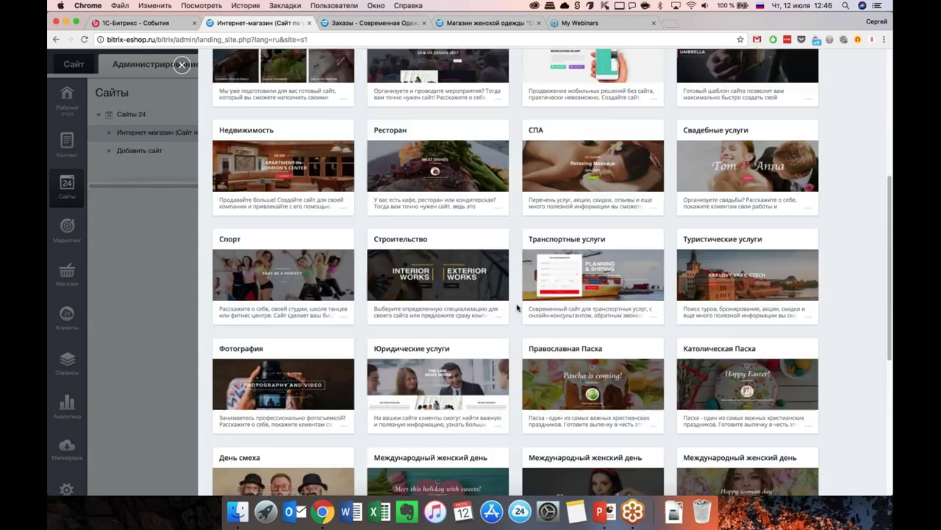
pyautogui.scroll(7, 517, 307)
pyautogui.scroll(3, 517, 308)
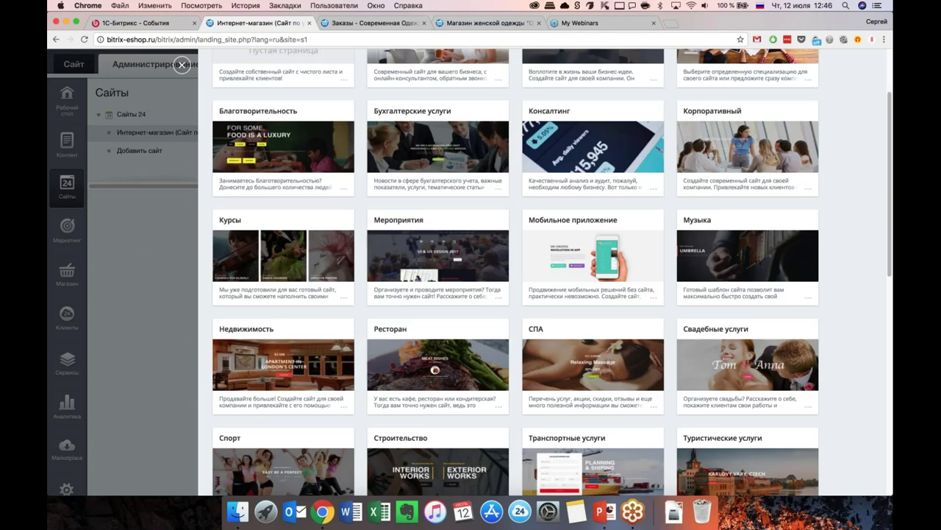
pyautogui.scroll(-4, 515, 272)
pyautogui.scroll(-8, 515, 272)
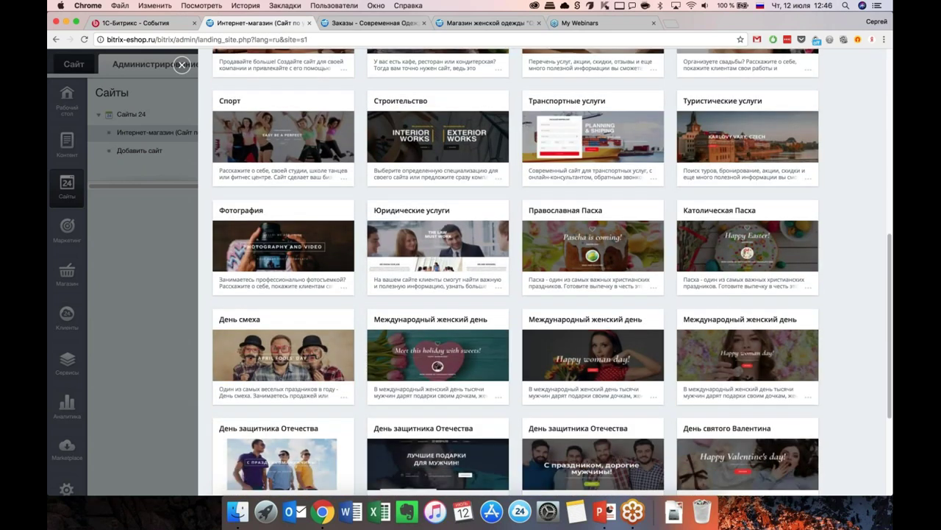
pyautogui.scroll(-5, 438, 228)
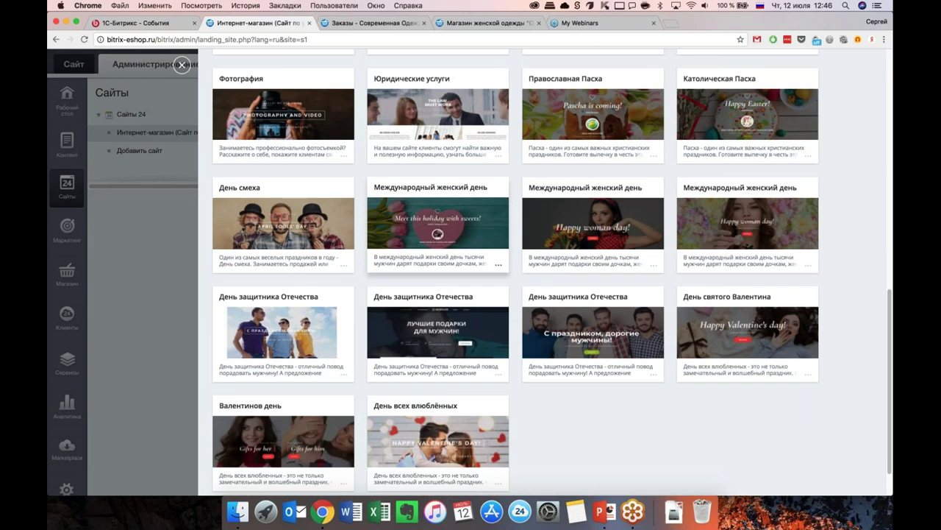
pyautogui.scroll(-1, 437, 268)
pyautogui.scroll(14, 437, 295)
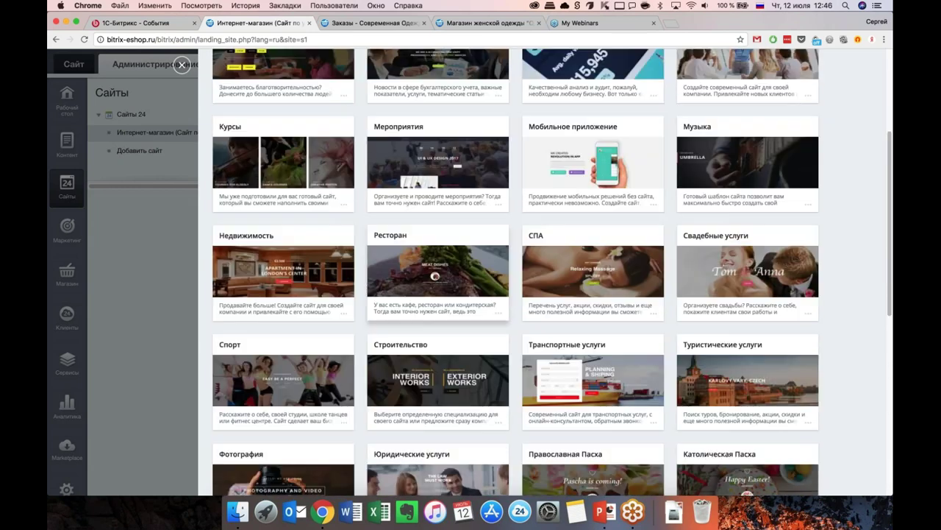
# Step: Create the page from the СПА template using the orange colour palette
pyautogui.scroll(-1, 437, 279)
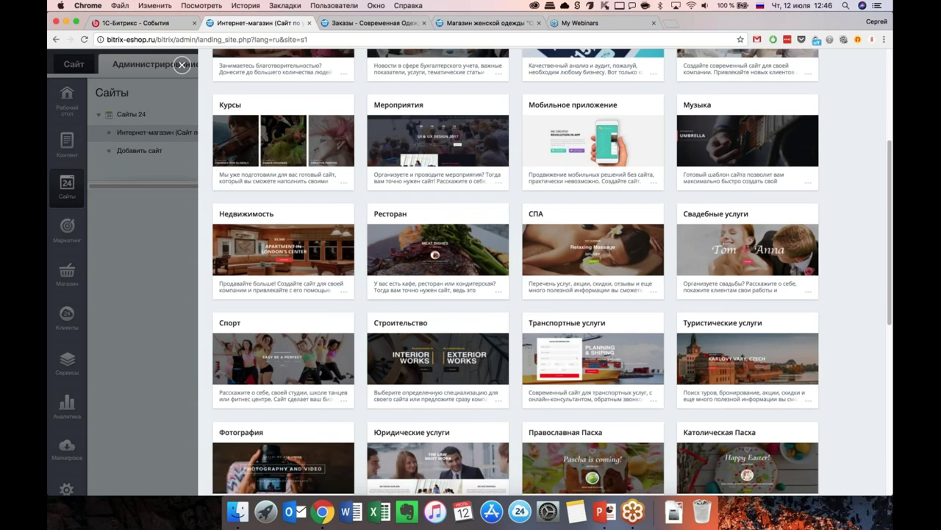
pyautogui.scroll(3, 515, 272)
pyautogui.scroll(4, 438, 243)
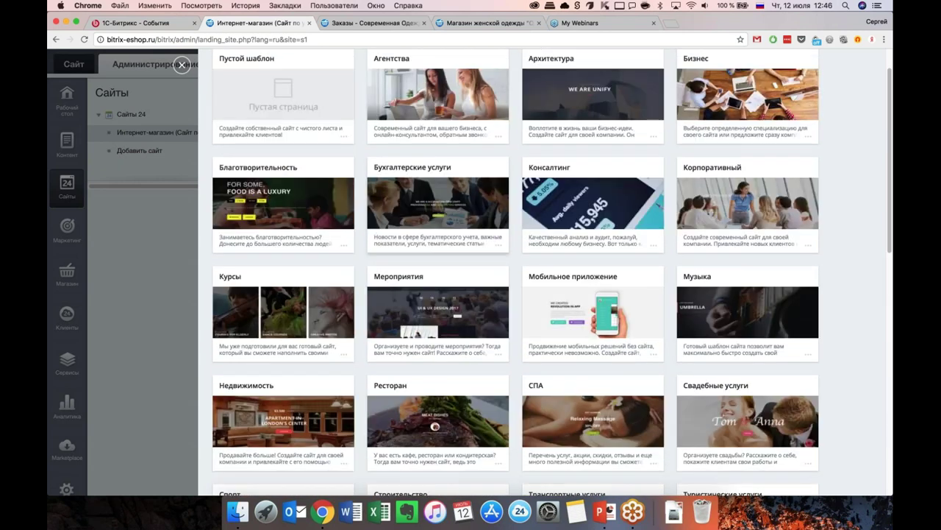
pyautogui.scroll(-8, 437, 243)
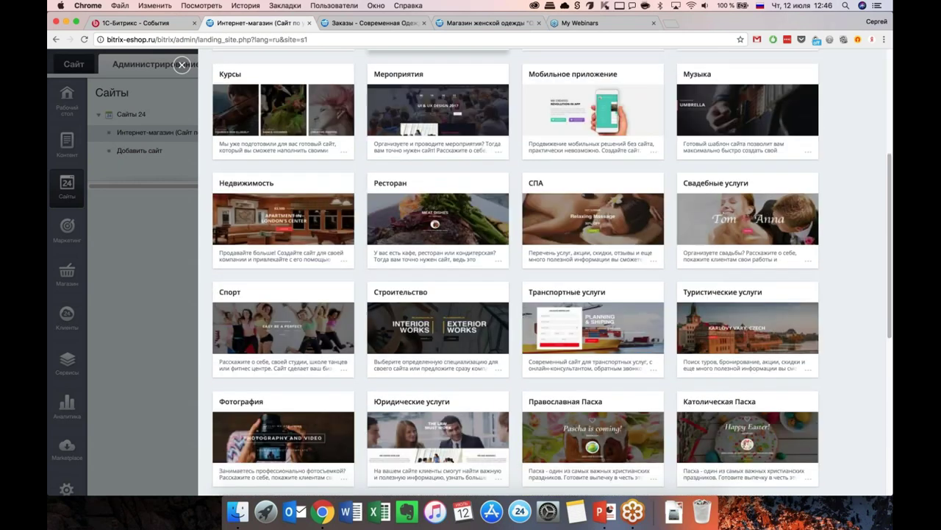
pyautogui.click(593, 257)
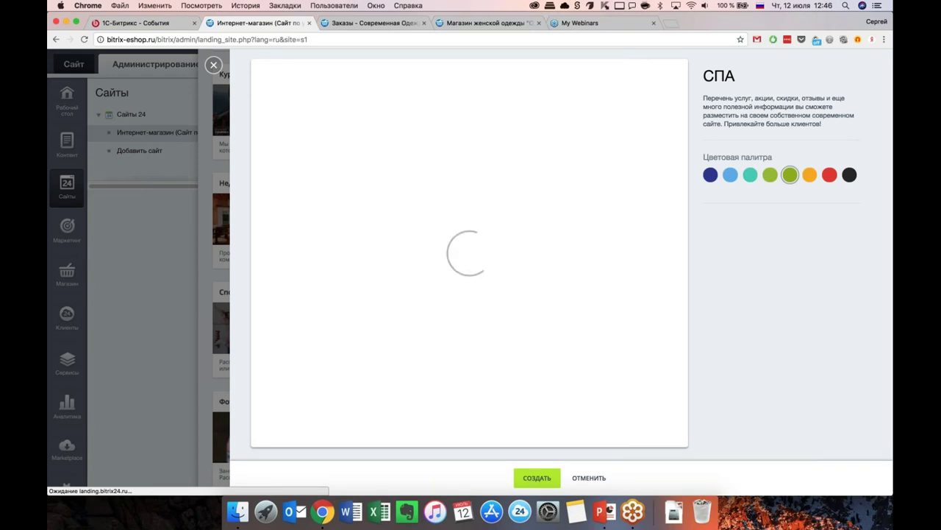
pyautogui.click(810, 175)
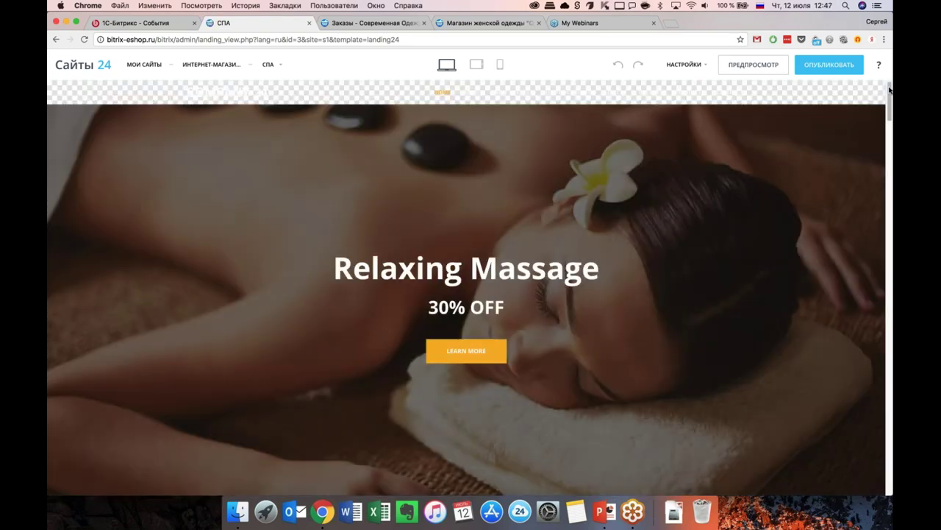
# Step: Examine the СПА page's blocks, from the opening banner through the discount offers and priced services to the body and foot care sections
pyautogui.scroll(-3, 617, 267)
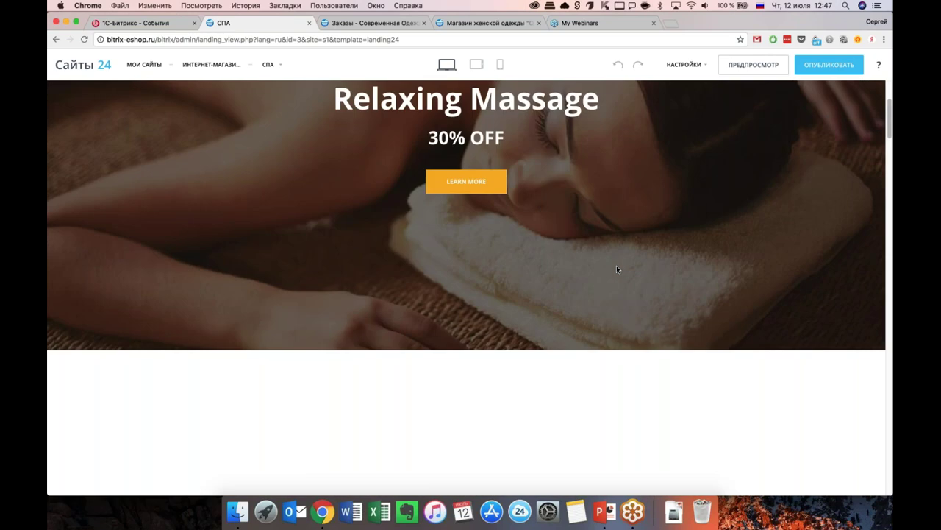
pyautogui.scroll(-5, 617, 269)
pyautogui.scroll(-6, 616, 268)
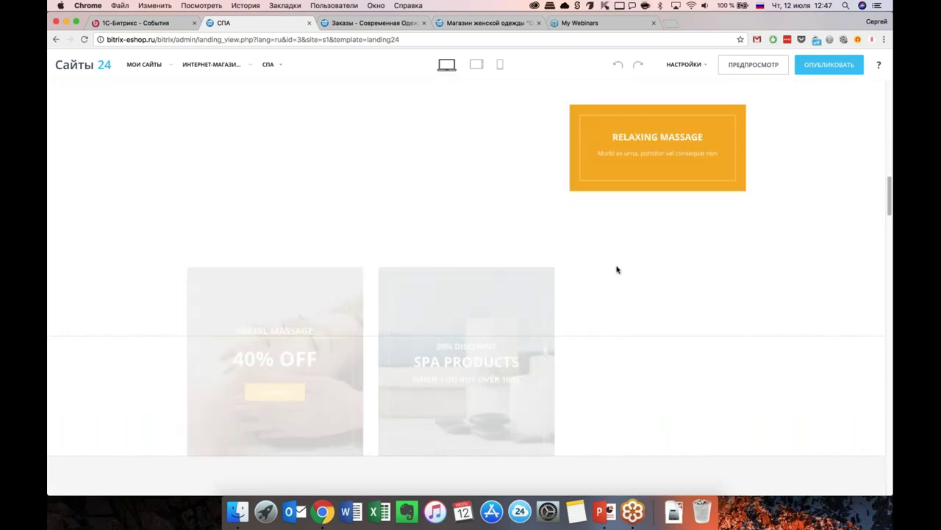
pyautogui.scroll(-5, 616, 270)
pyautogui.scroll(-5, 616, 269)
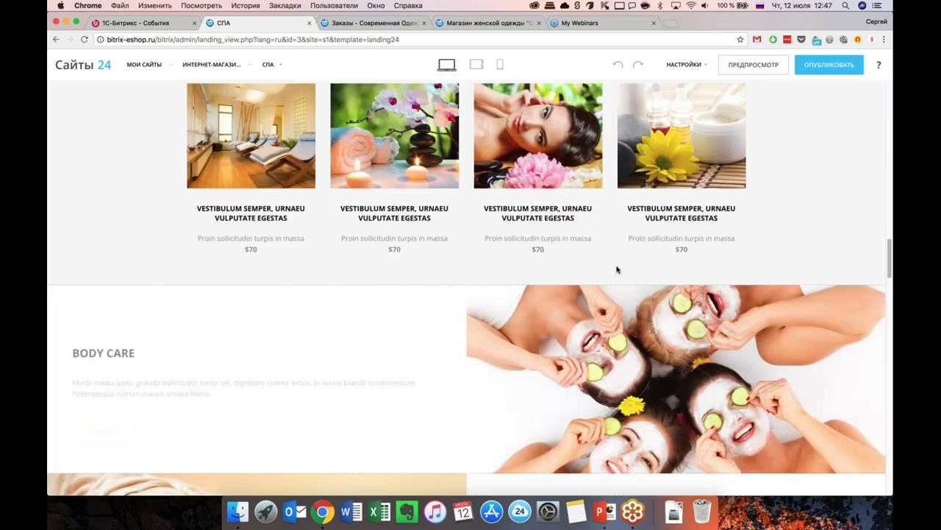
pyautogui.scroll(-7, 616, 269)
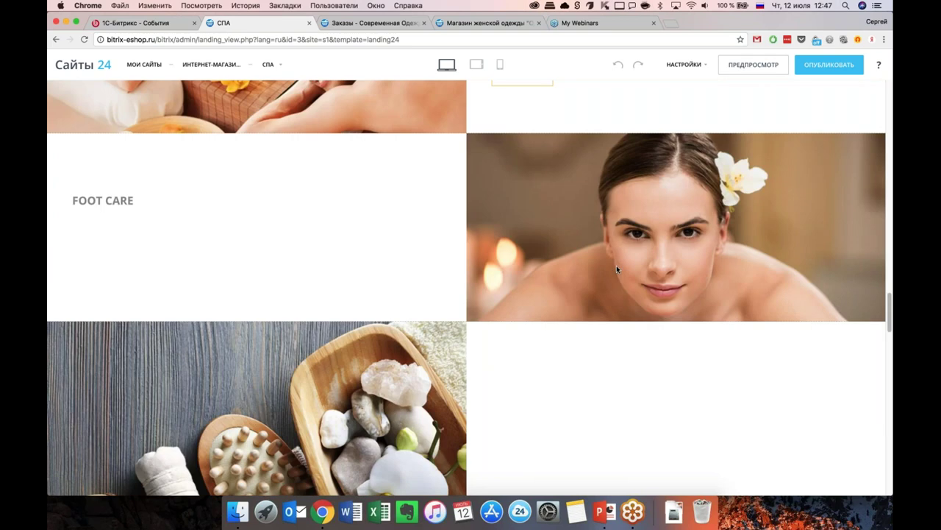
pyautogui.scroll(10, 617, 269)
pyautogui.scroll(15, 617, 269)
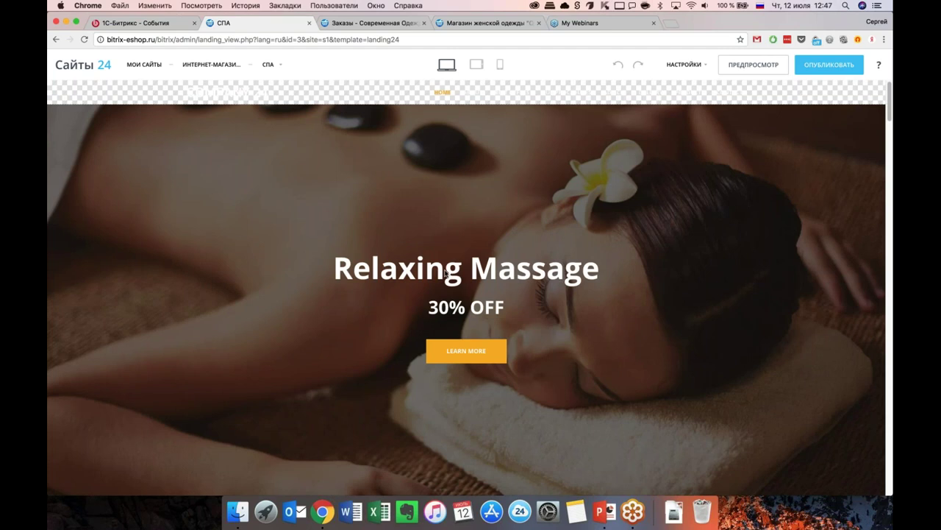
# Step: Replace the opening banner's main heading with "Новое платье"
pyautogui.click(426, 268)
pyautogui.tripleClick(446, 270)
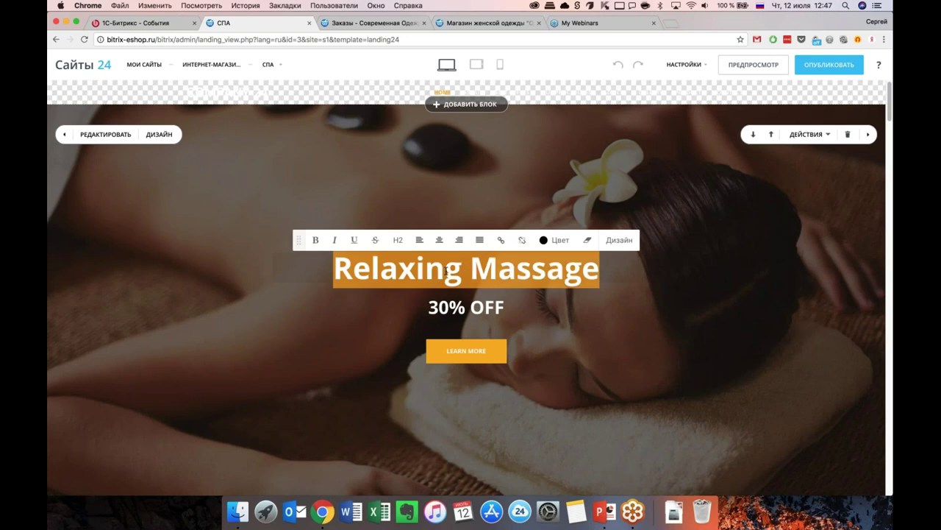
pyautogui.write('Пл')
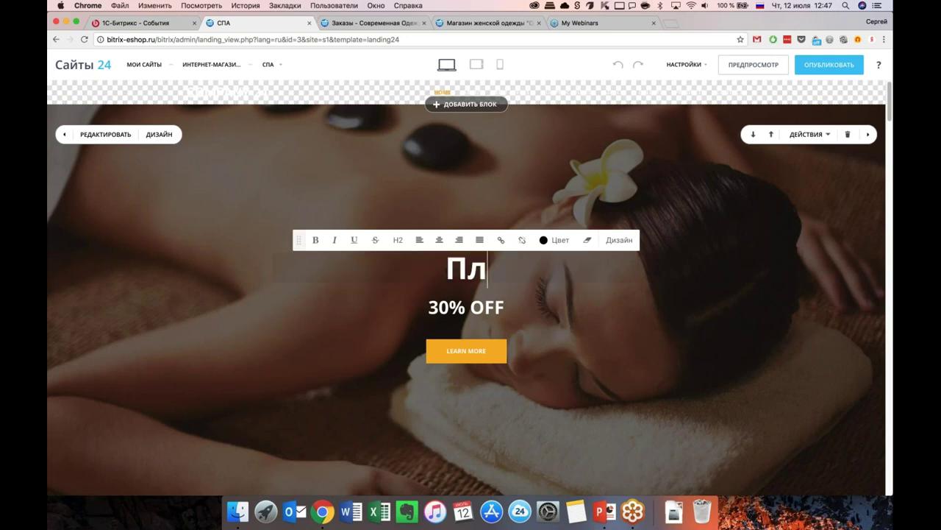
pyautogui.write('атье')
pyautogui.press('Home')
pyautogui.write('Новое')
pyautogui.press('Right')
pyautogui.press('BackSpace')
pyautogui.write('п')
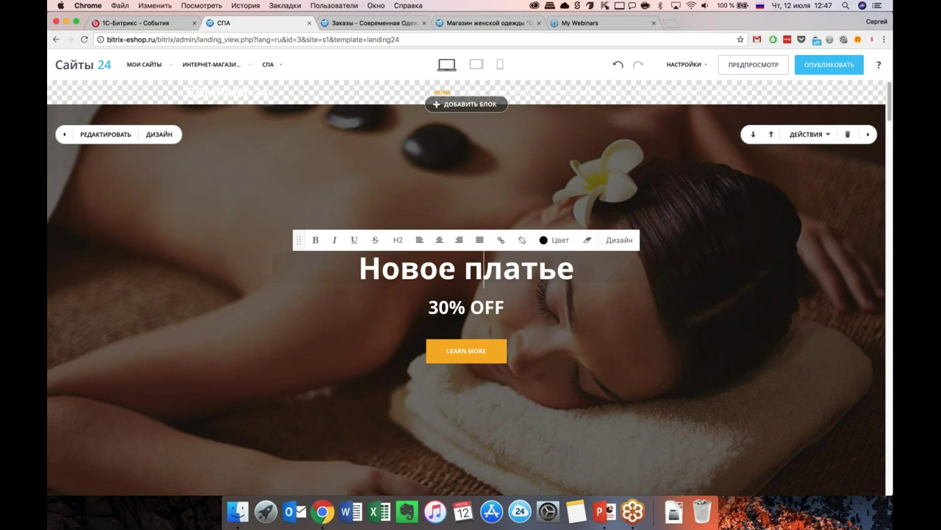
# Step: Change the banner's subheading to "Только сегодня скидка 30%"
pyautogui.click(466, 307)
pyautogui.press('Delete')
pyautogui.press('Delete')
pyautogui.press('Delete')
pyautogui.press('Delete')
pyautogui.press('Home')
pyautogui.write('Только ')
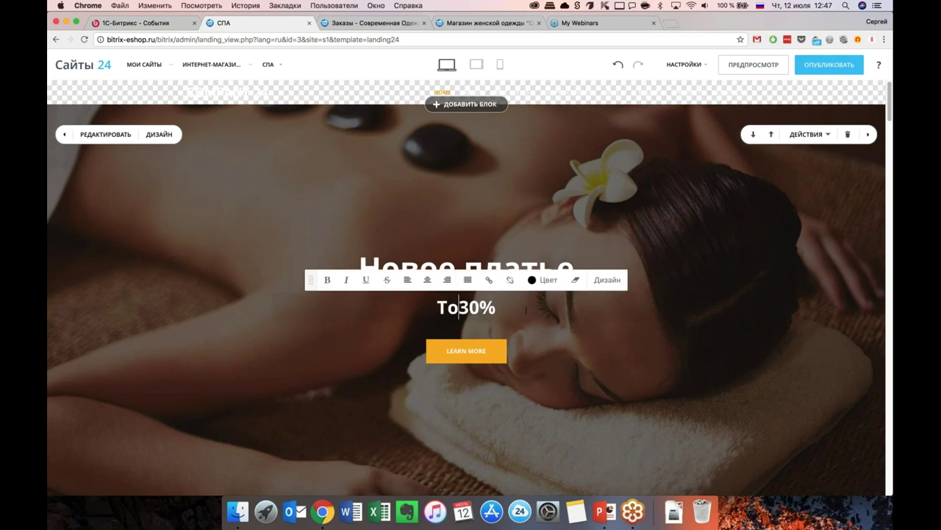
pyautogui.write('сегодня ск')
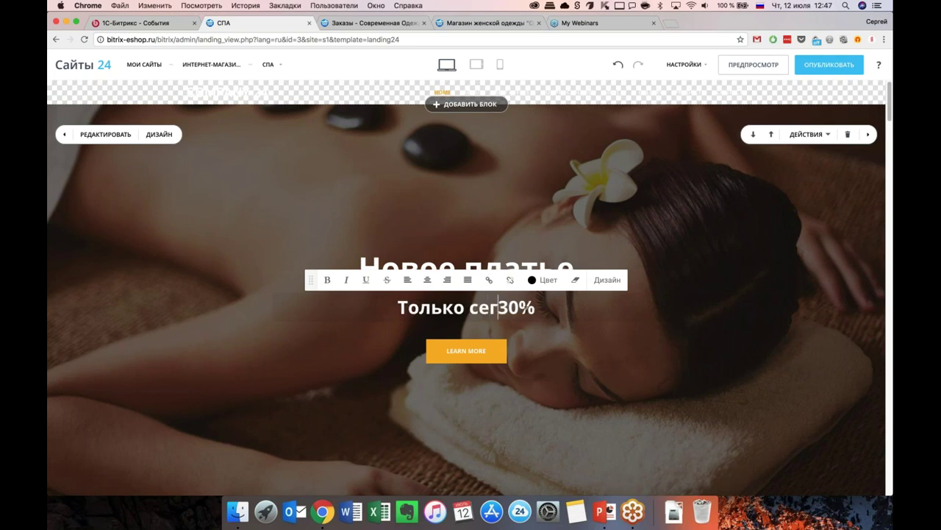
pyautogui.write('идка')
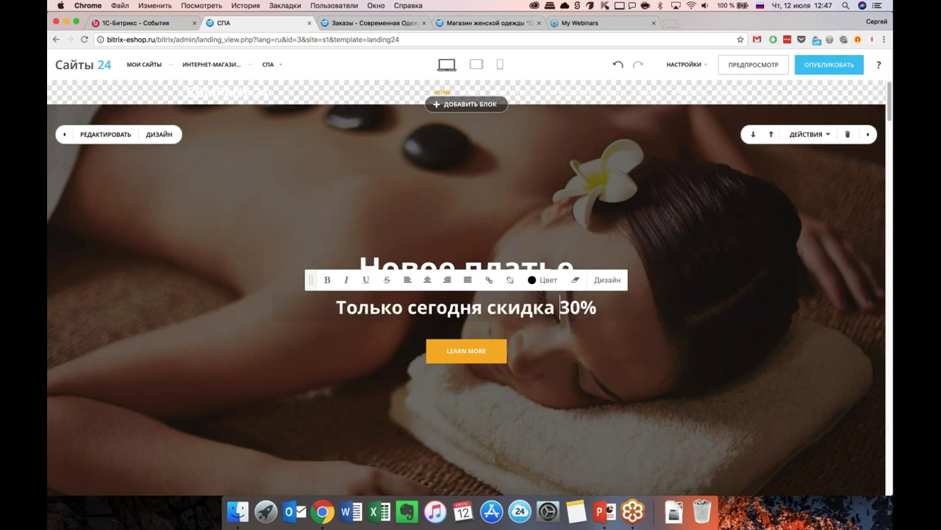
# Step: Rename the banner's button to "Купить" and save the change
pyautogui.click(466, 351)
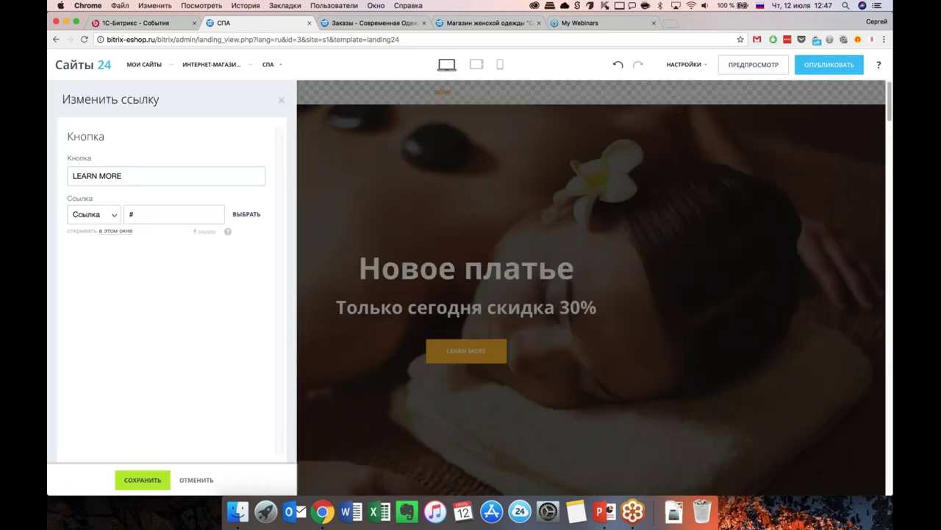
pyautogui.tripleClick(71, 170)
pyautogui.press('BackSpace')
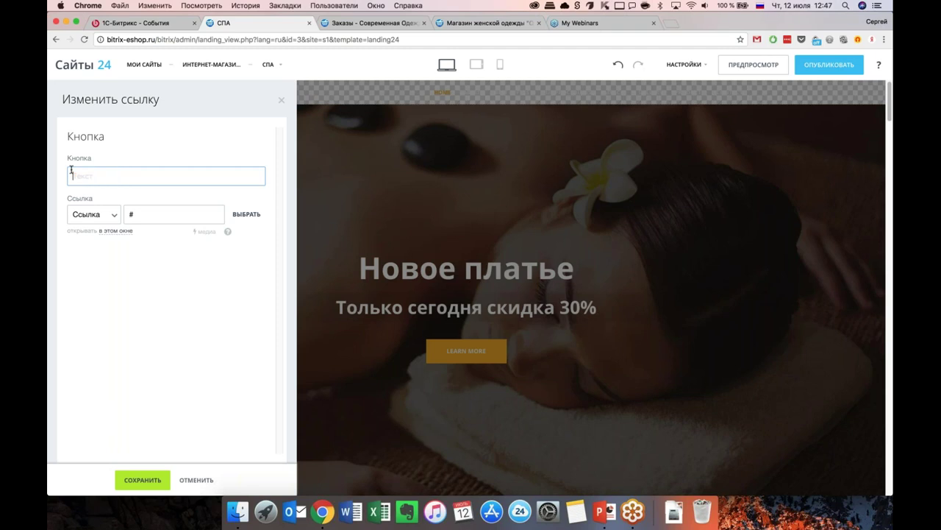
pyautogui.write('Купить')
pyautogui.click(142, 479)
# Step: Change the banner's main heading to "Платье Ночная жизнь"
pyautogui.doubleClick(537, 269)
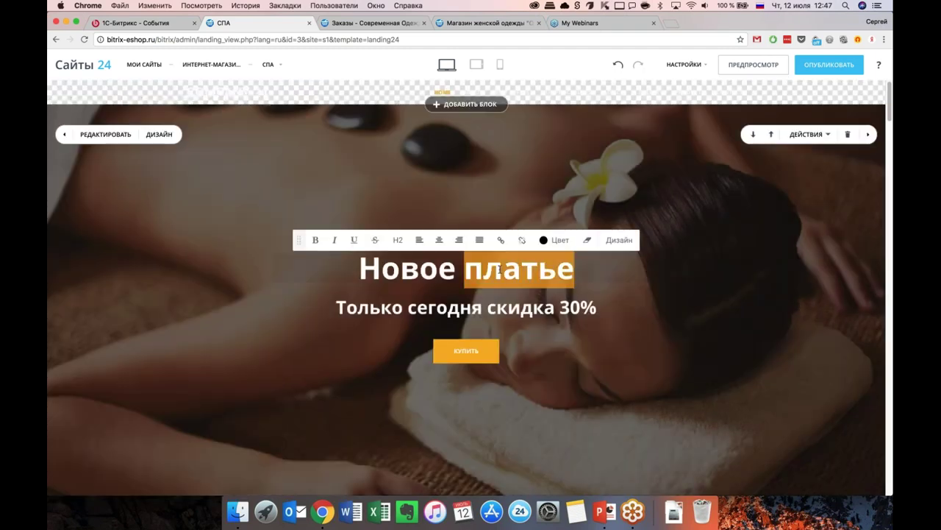
pyautogui.press('BackSpace')
pyautogui.press('BackSpace')
pyautogui.press('BackSpace')
pyautogui.press('BackSpace')
pyautogui.press('BackSpace')
pyautogui.press('BackSpace')
pyautogui.press('BackSpace')
pyautogui.write('Платье Ноч')
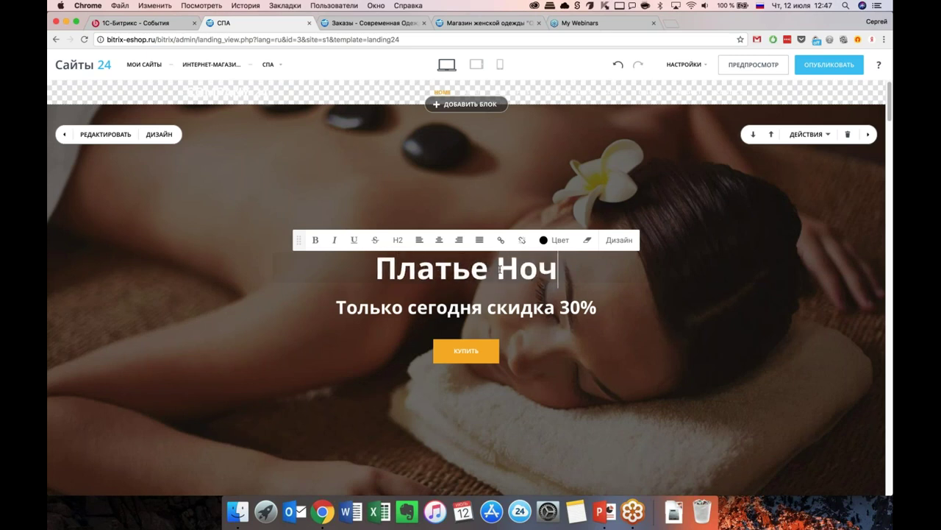
pyautogui.write('ная жи')
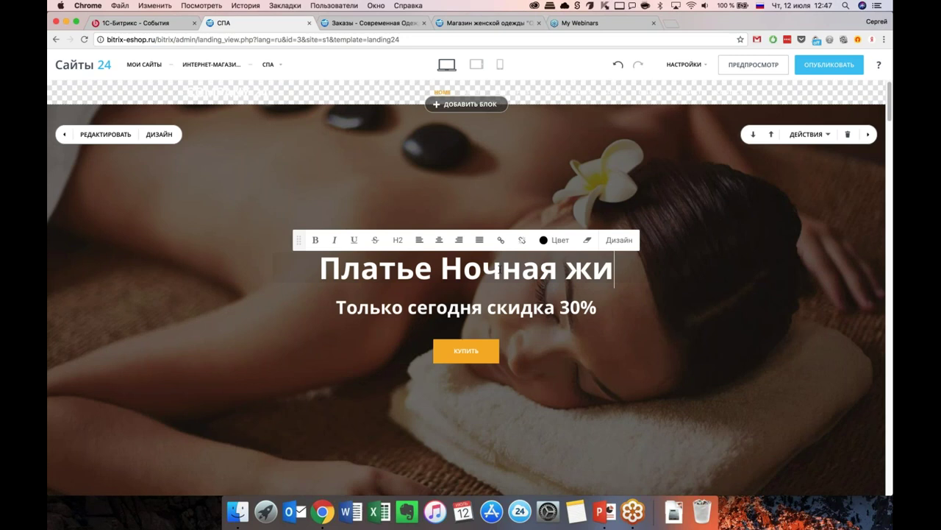
pyautogui.write('знь')
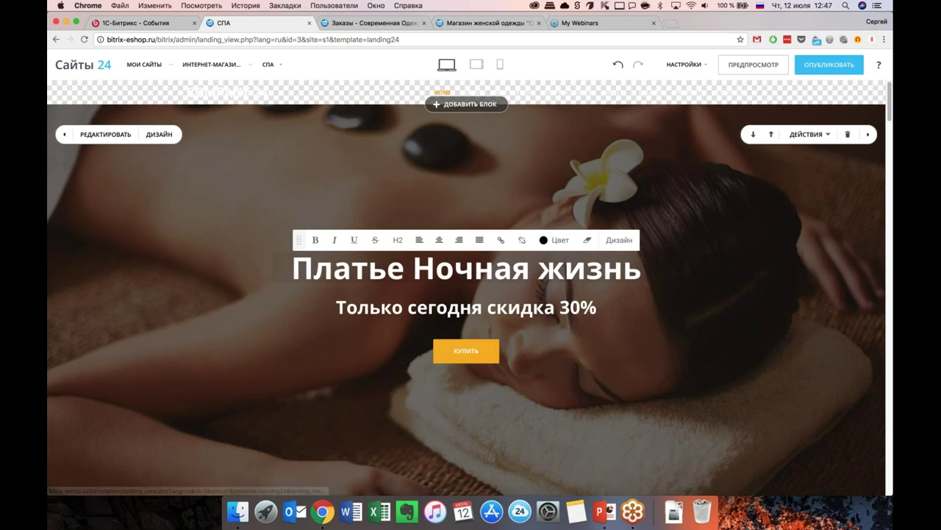
# Step: Open the opening banner's content for editing and search Unsplash for "woman" as a new background picture
pyautogui.click(313, 169)
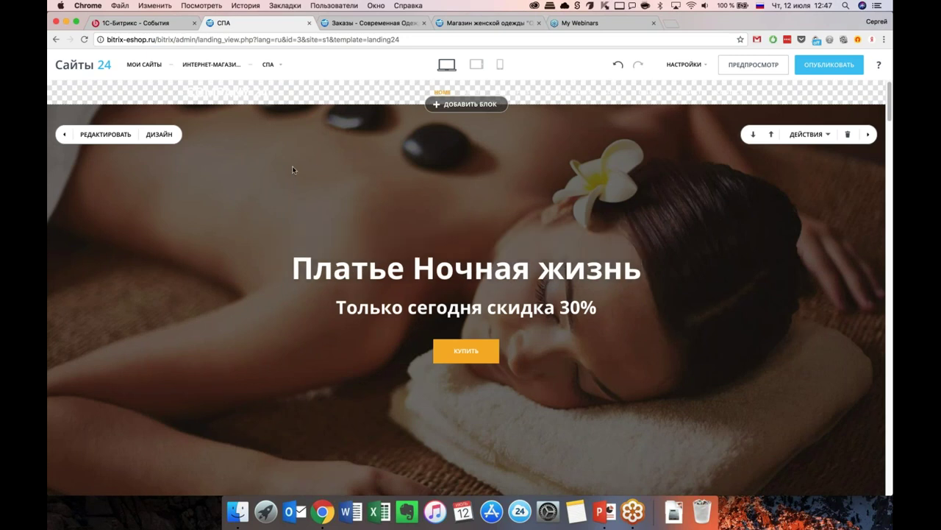
pyautogui.click(99, 134)
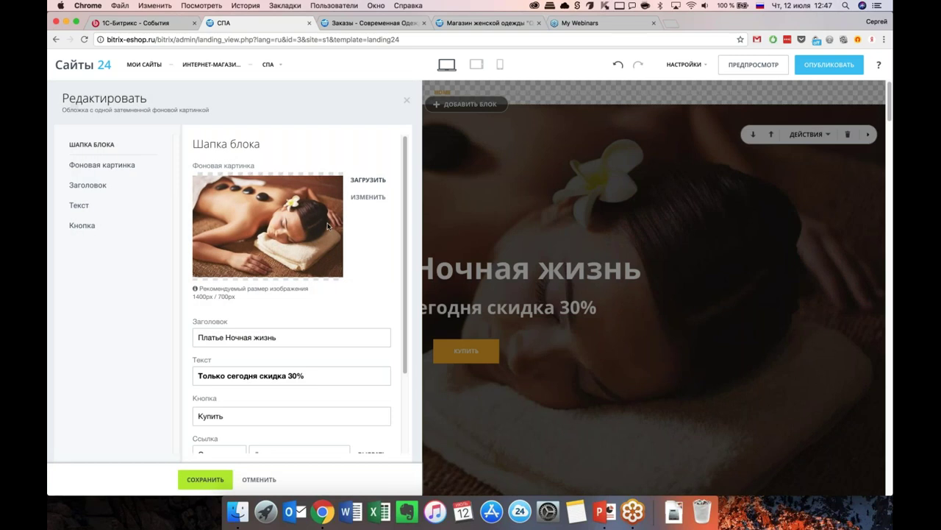
pyautogui.click(372, 182)
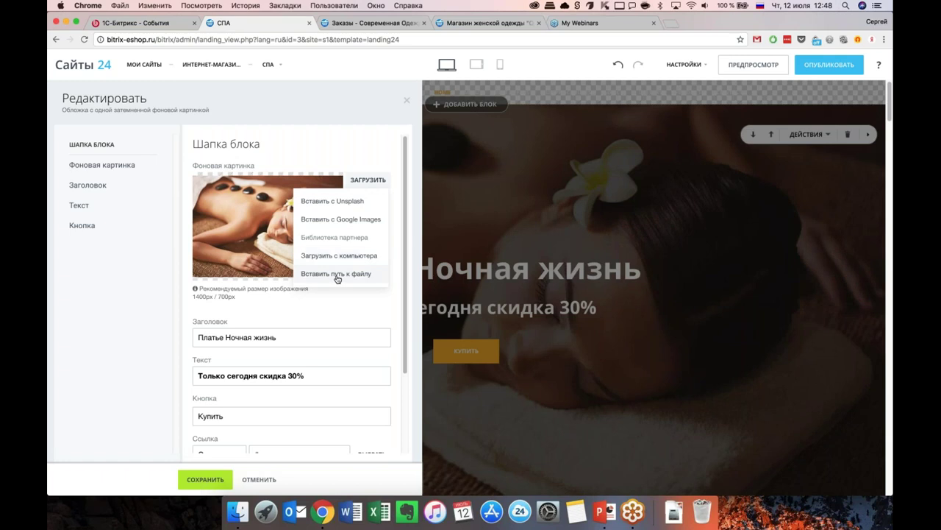
pyautogui.click(351, 209)
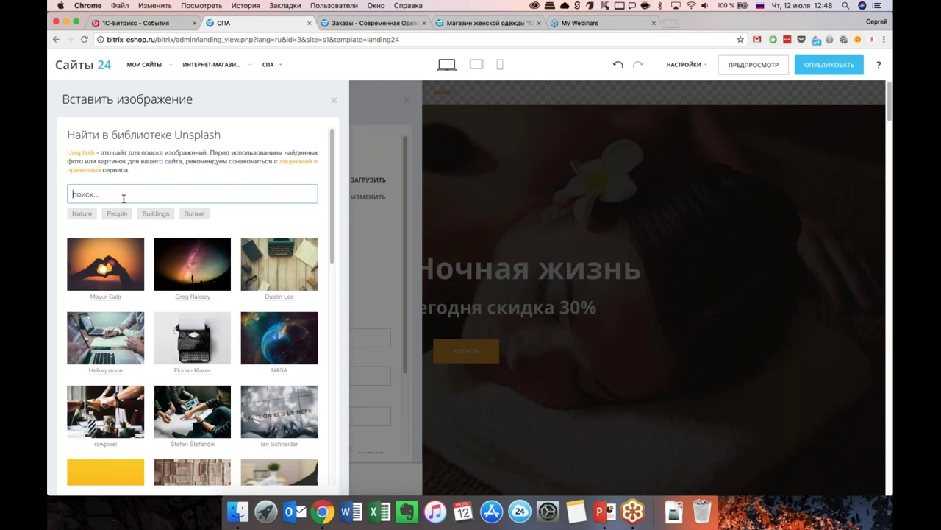
pyautogui.write('ц')
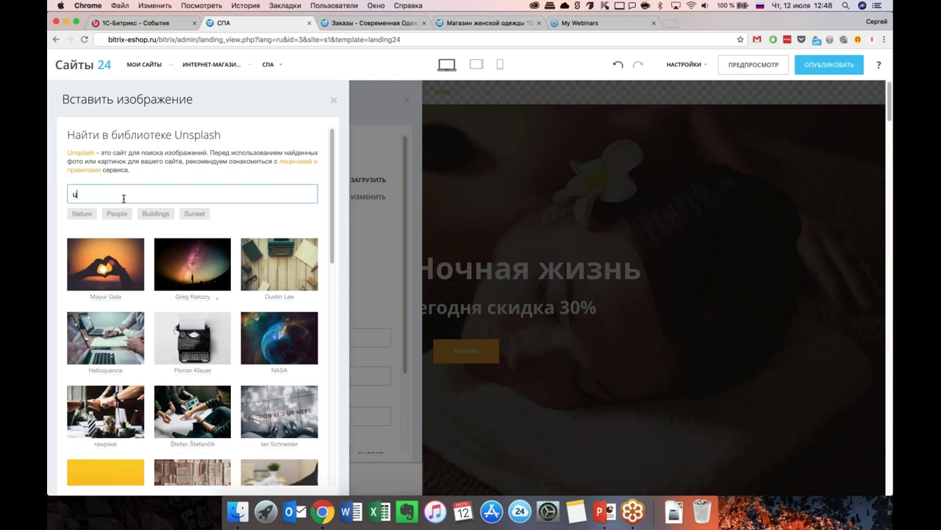
pyautogui.write('щьфт')
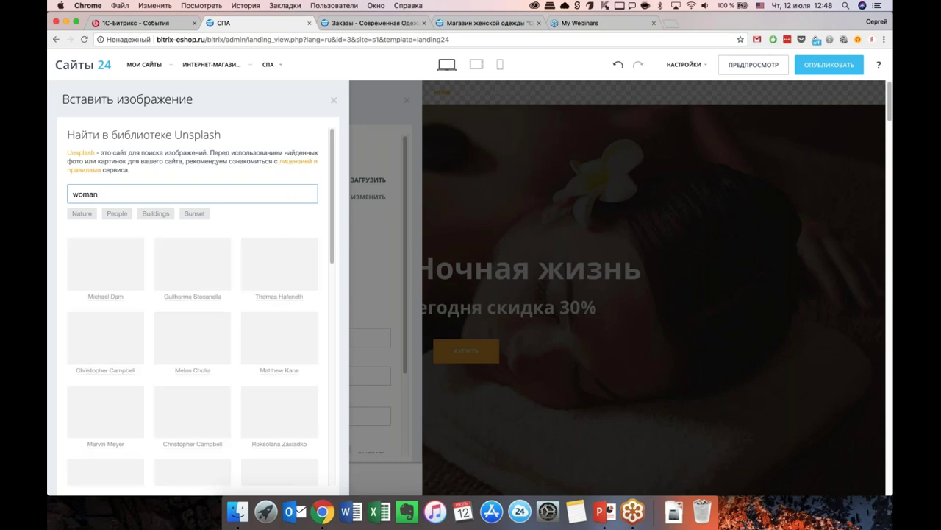
# Step: Use the photo of a woman in a dress on a sunset beach as the banner background and save the block
pyautogui.scroll(-3, 275, 319)
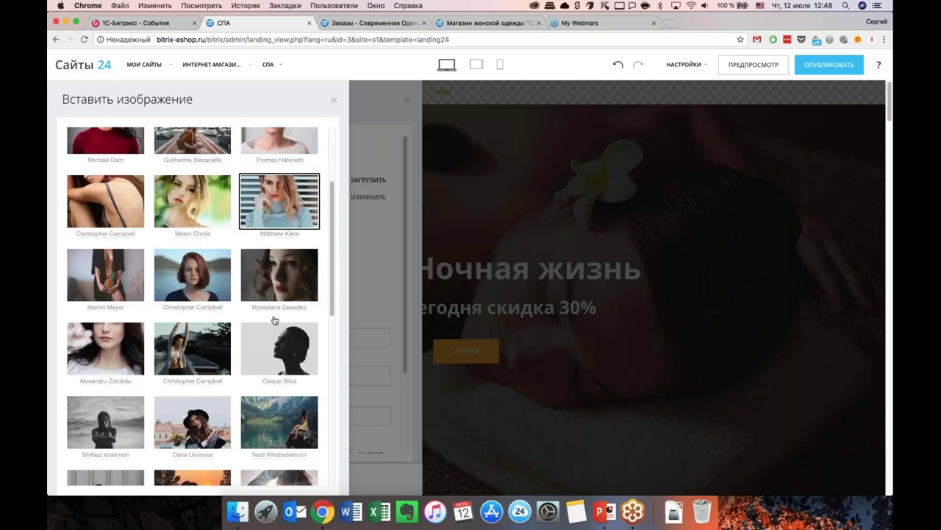
pyautogui.scroll(-3, 274, 319)
pyautogui.scroll(-7, 274, 320)
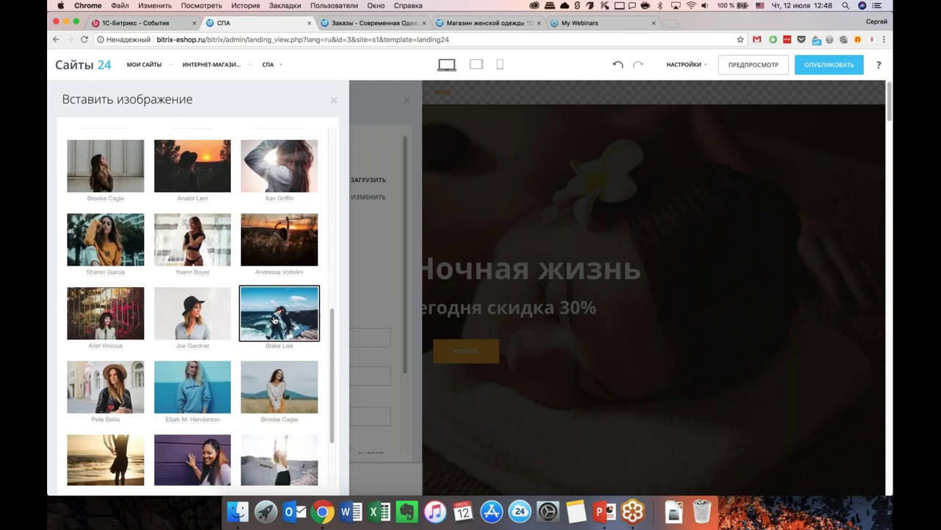
pyautogui.scroll(-1, 275, 319)
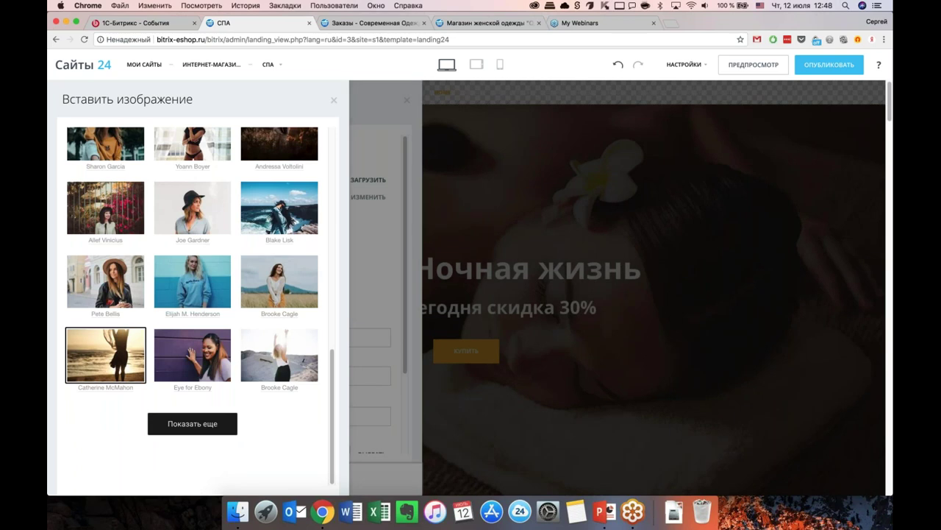
pyautogui.click(105, 354)
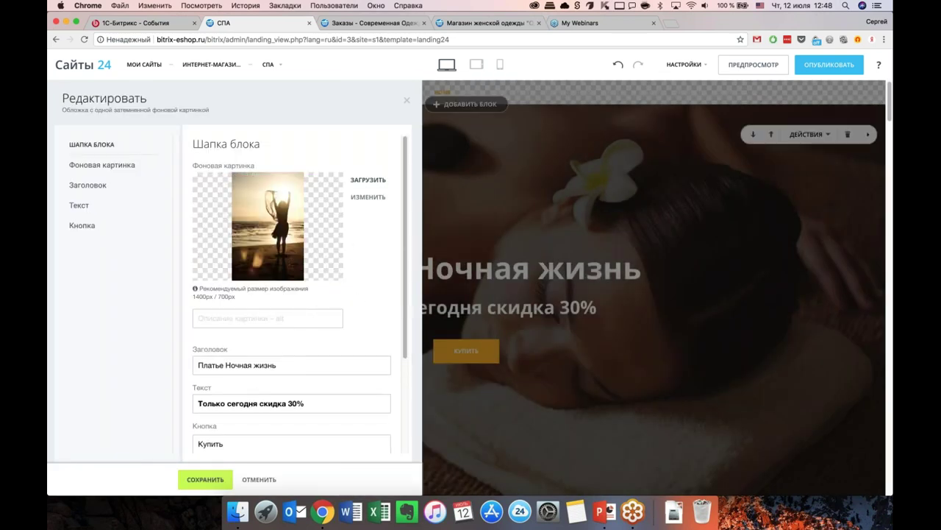
pyautogui.click(205, 479)
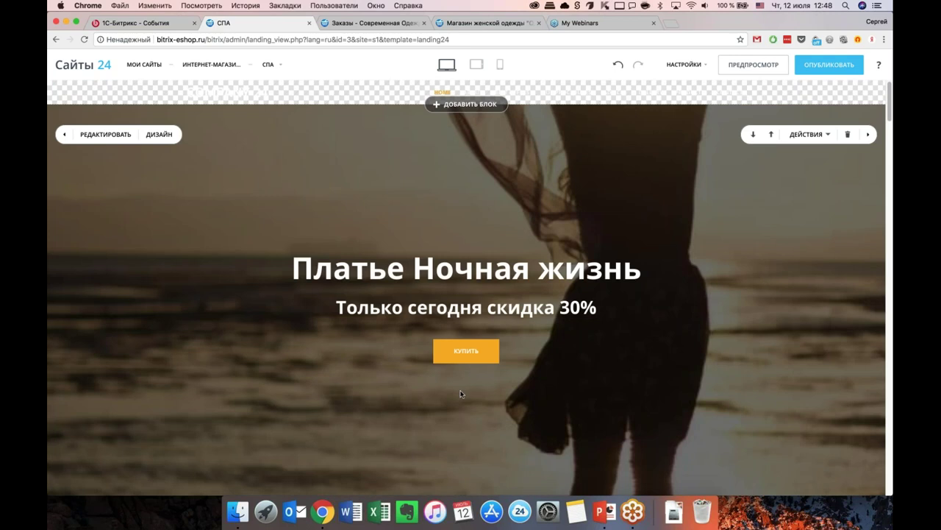
# Step: Delete the "About Spa" block with its massage and spa images beneath the banner
pyautogui.scroll(-3, 461, 393)
pyautogui.scroll(-2, 461, 393)
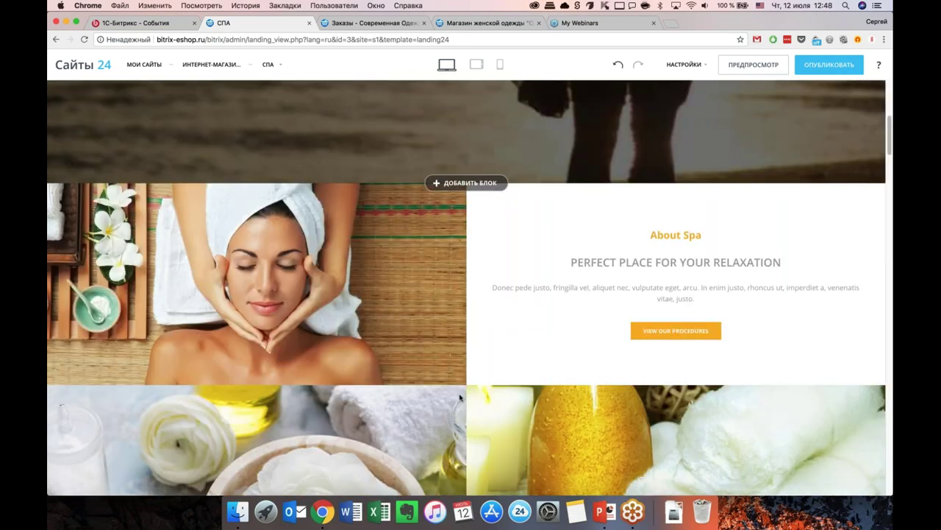
pyautogui.scroll(-5, 458, 400)
pyautogui.scroll(5, 458, 399)
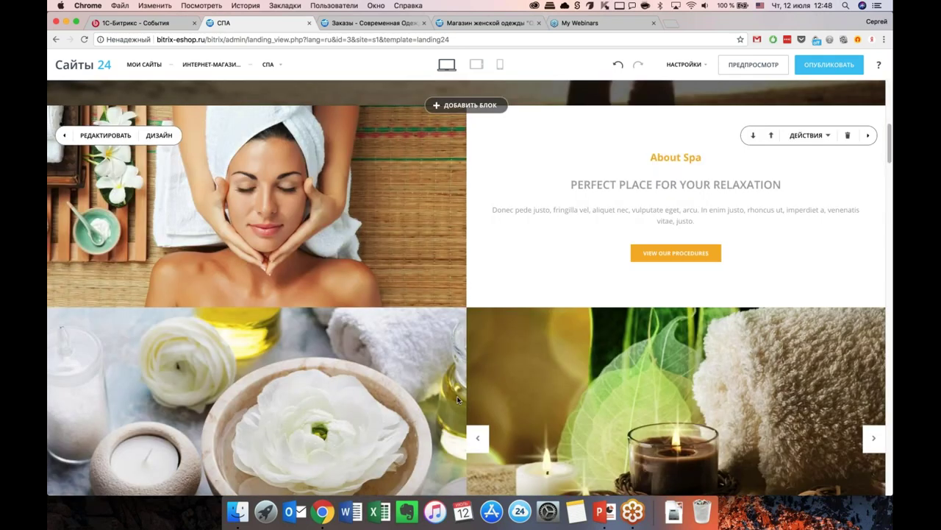
pyautogui.click(847, 246)
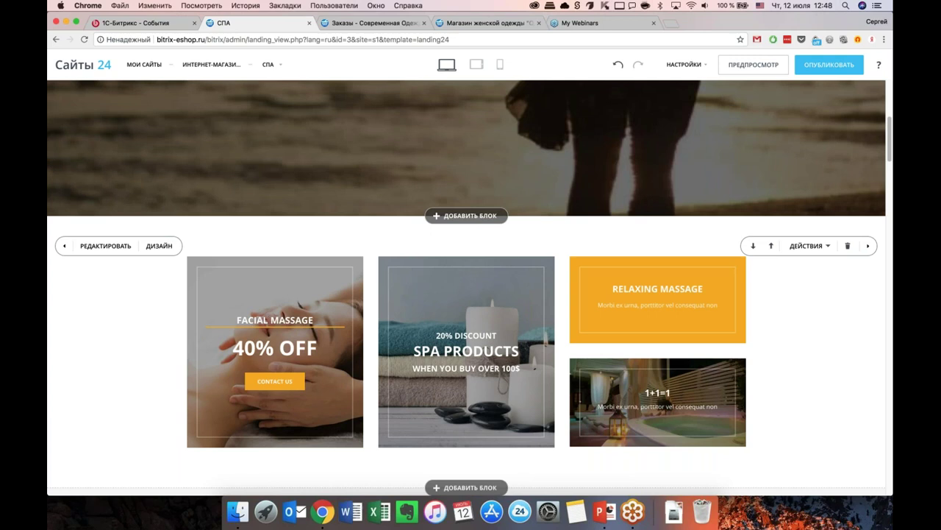
# Step: Add the "Товар каталога" block from the "Интернет-магазин" category directly below the opening banner
pyautogui.click(465, 216)
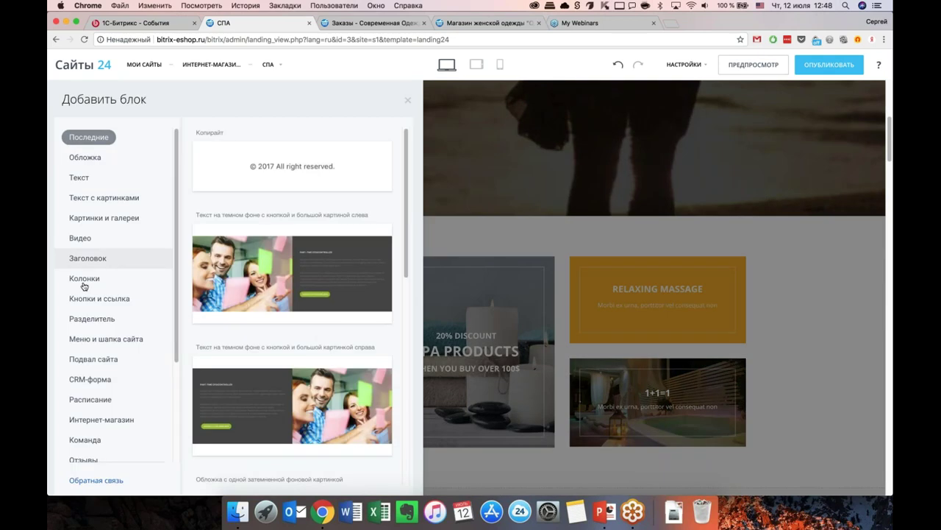
pyautogui.scroll(-4, 89, 332)
pyautogui.click(102, 280)
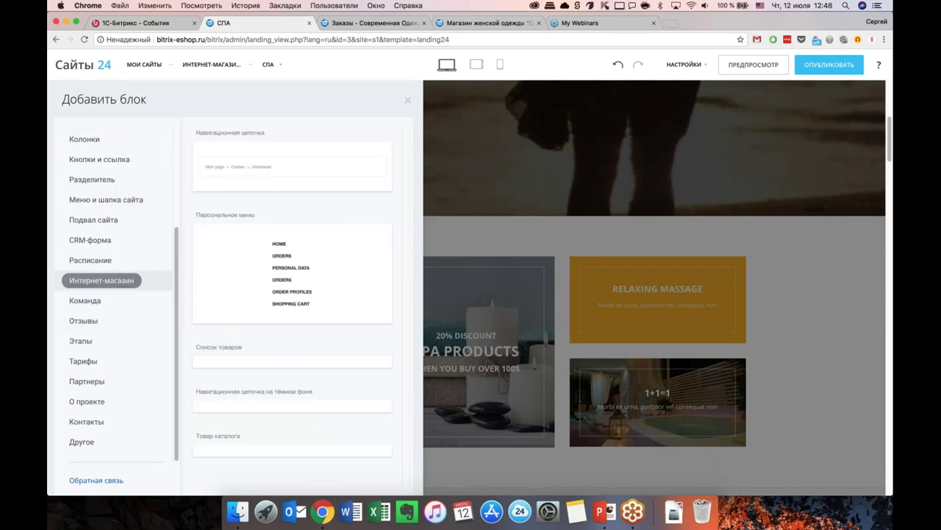
pyautogui.scroll(-7, 289, 343)
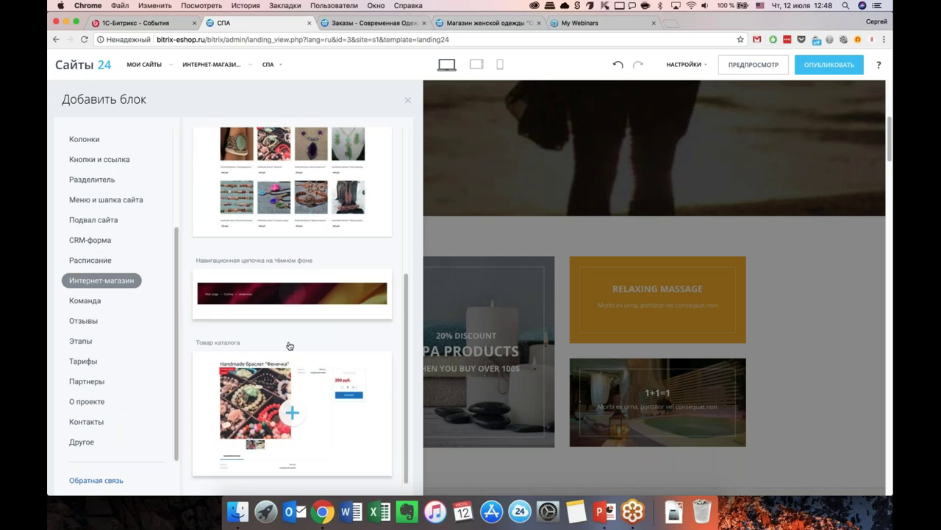
pyautogui.click(291, 415)
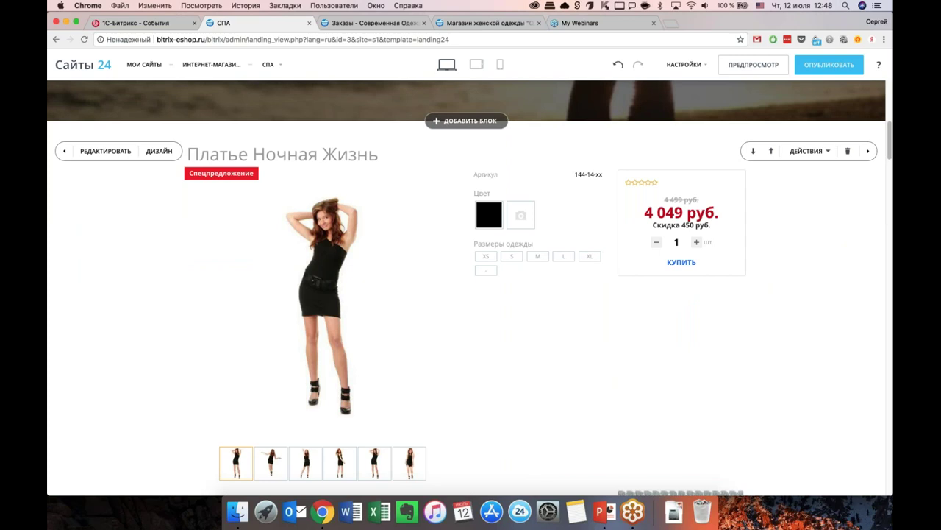
# Step: Examine the dress product block and its element ID and button text settings, leaving the settings without saving
pyautogui.scroll(-1, 473, 339)
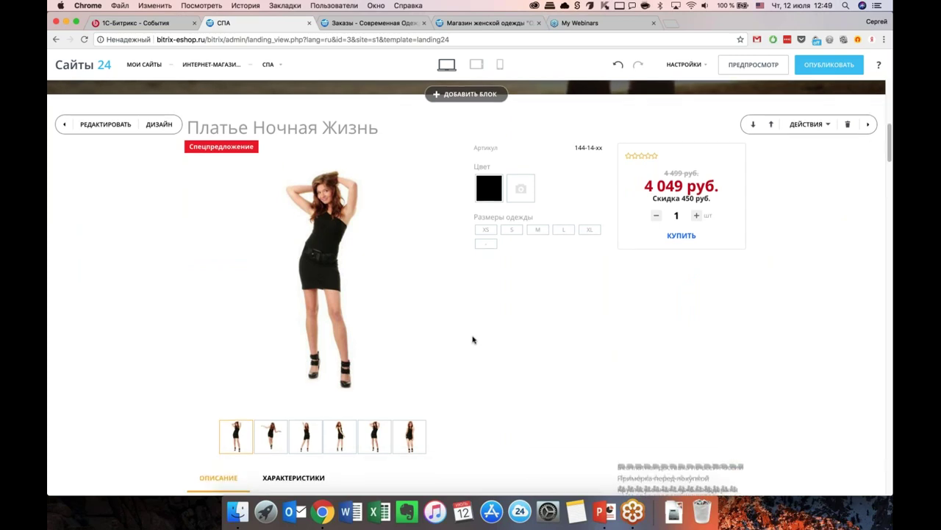
pyautogui.scroll(1, 473, 339)
pyautogui.scroll(-2, 472, 339)
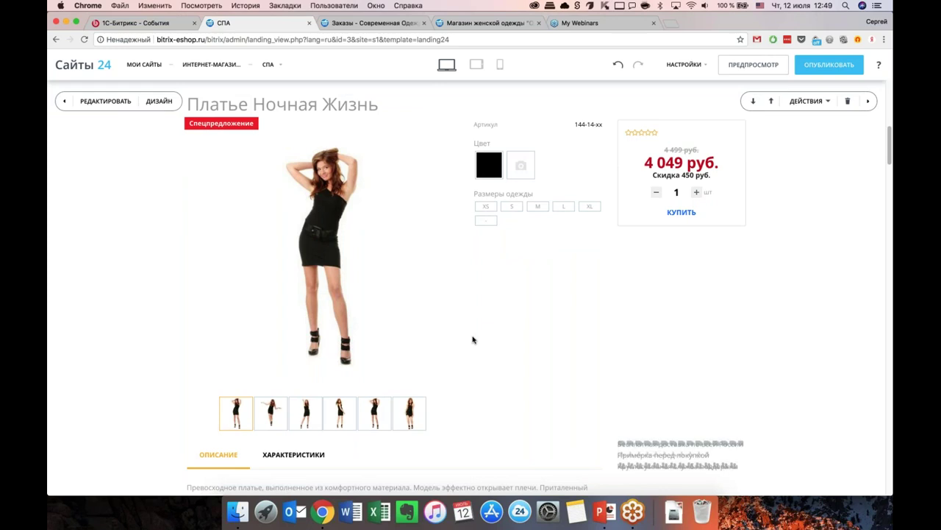
pyautogui.scroll(-3, 473, 339)
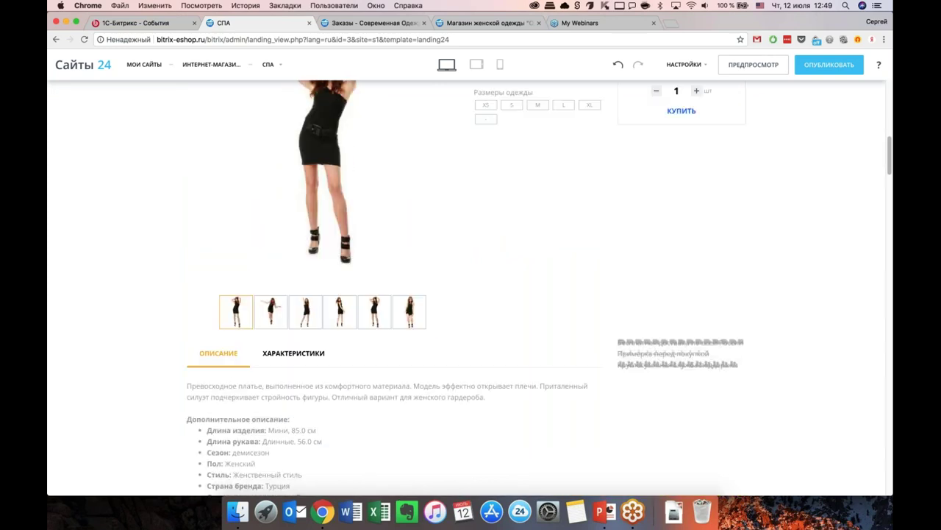
pyautogui.scroll(5, 473, 339)
pyautogui.scroll(-1, 374, 269)
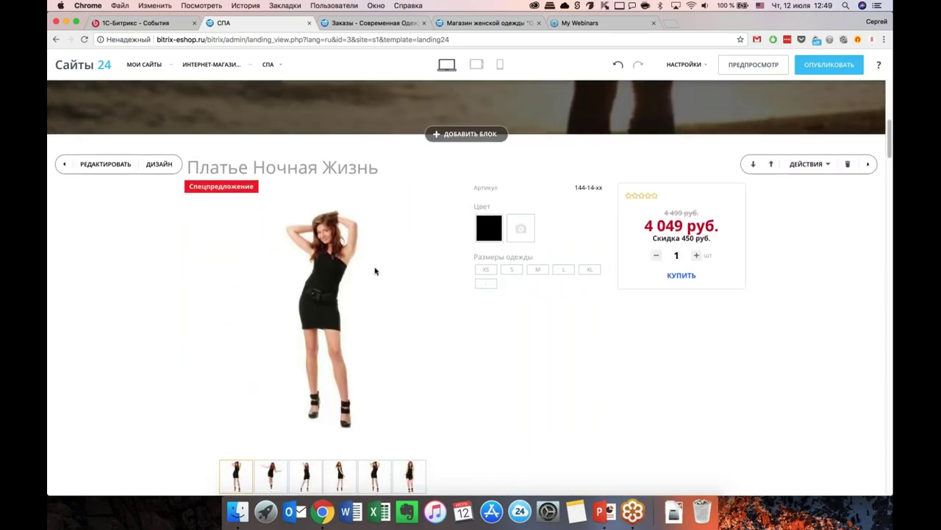
pyautogui.click(105, 154)
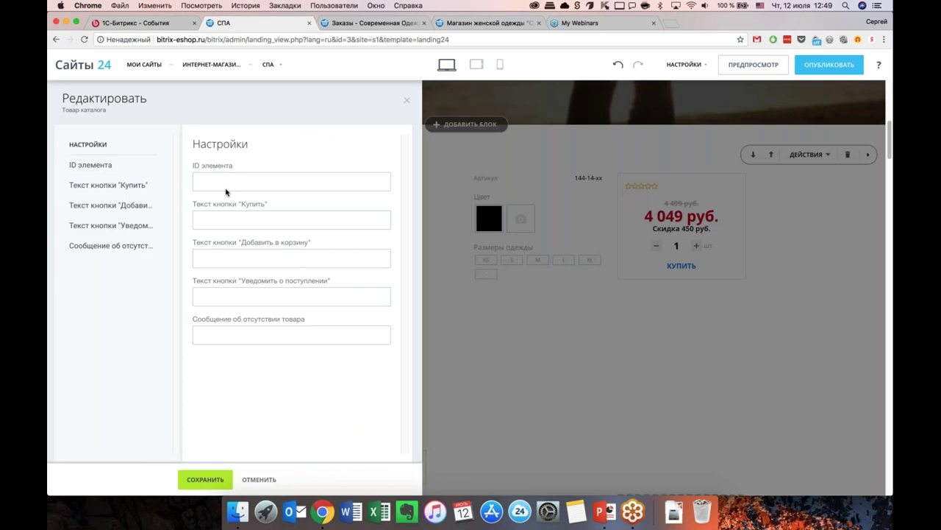
pyautogui.click(250, 182)
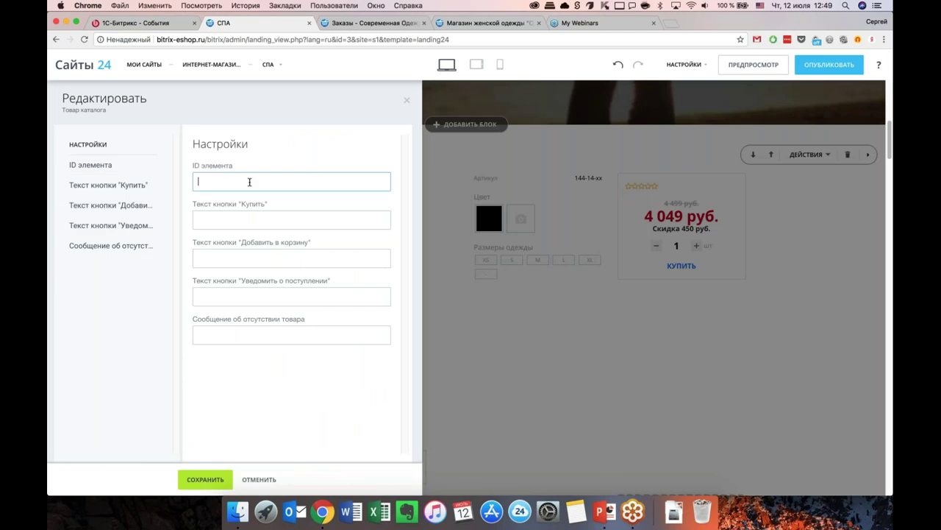
pyautogui.click(369, 219)
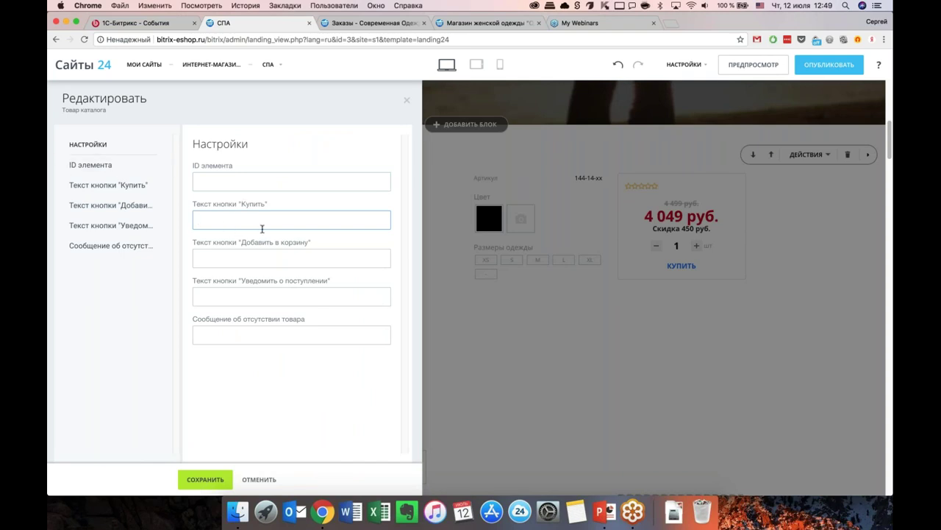
pyautogui.click(264, 481)
# Step: Examine the product block's design settings, from background colours and padding to the display options
pyautogui.click(159, 154)
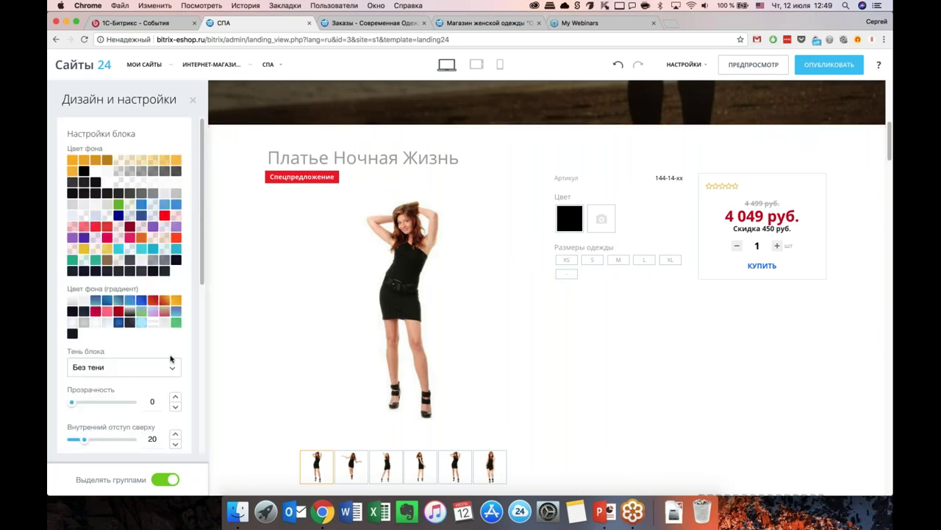
pyautogui.scroll(-1, 171, 358)
pyautogui.scroll(-5, 125, 286)
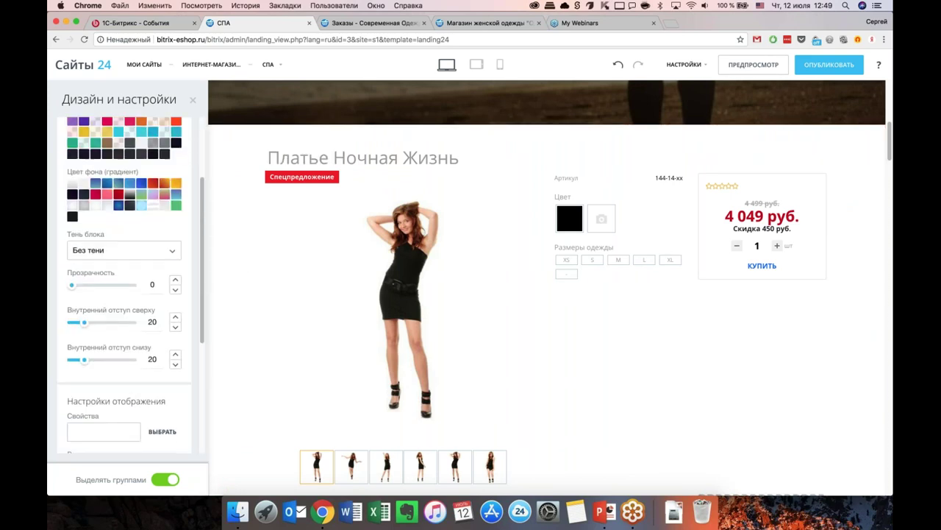
pyautogui.scroll(-2, 137, 263)
pyautogui.scroll(-5, 127, 316)
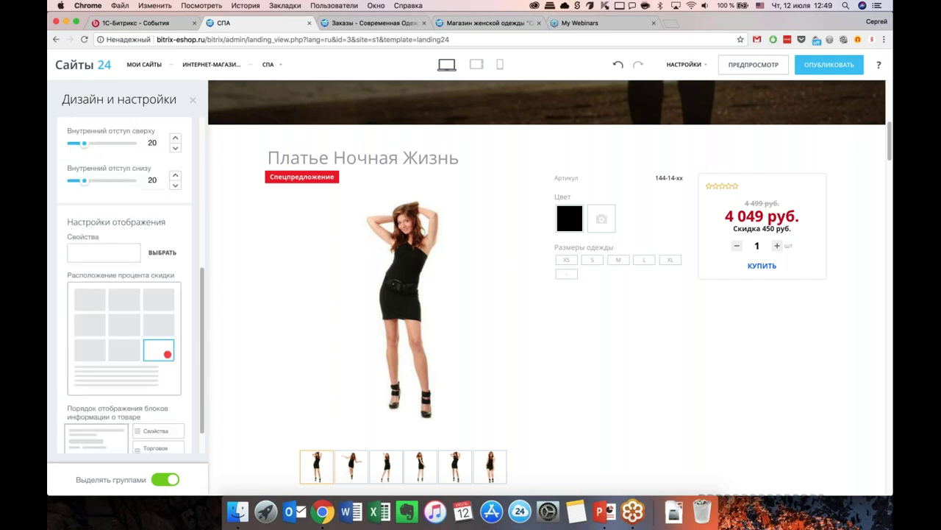
pyautogui.scroll(-2, 130, 310)
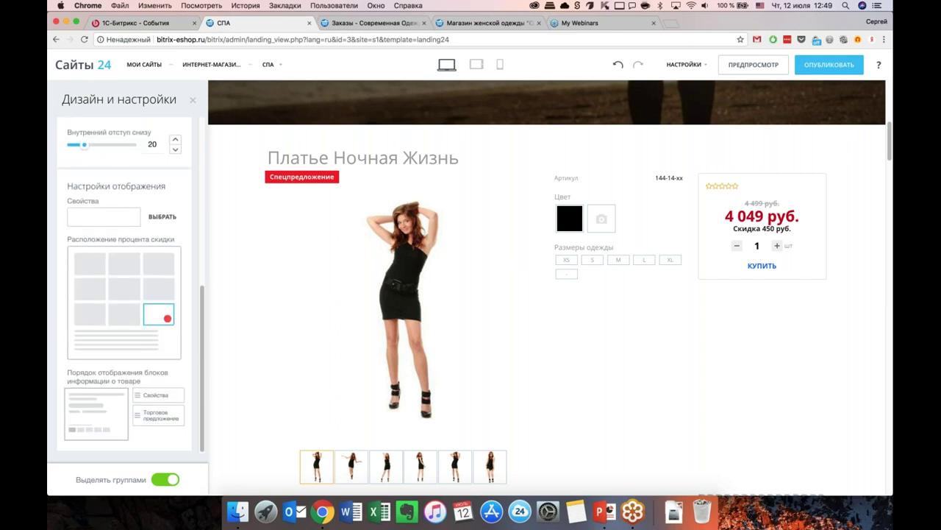
# Step: Try placing the discount percentage at the image's centre, restore its lower-right placement, and close the product block's design settings
pyautogui.scroll(1, 133, 302)
pyautogui.click(127, 305)
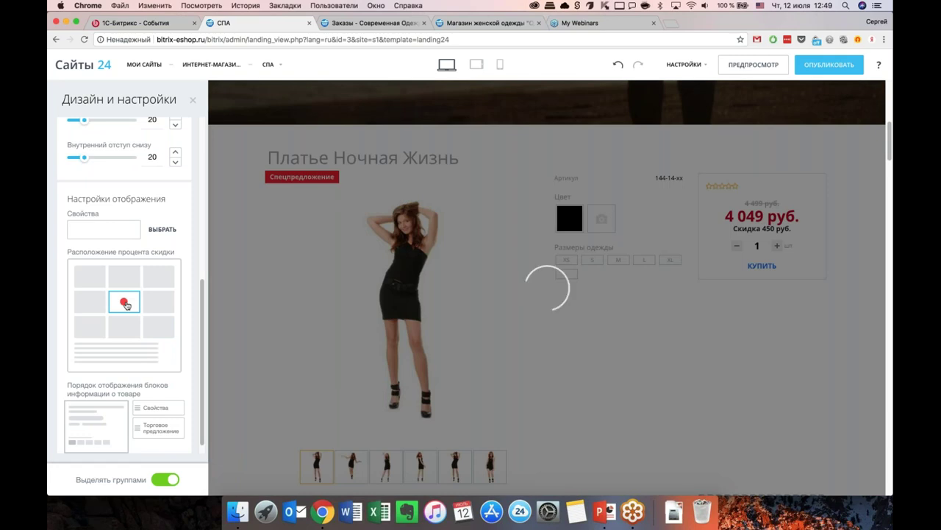
pyautogui.scroll(-1, 147, 309)
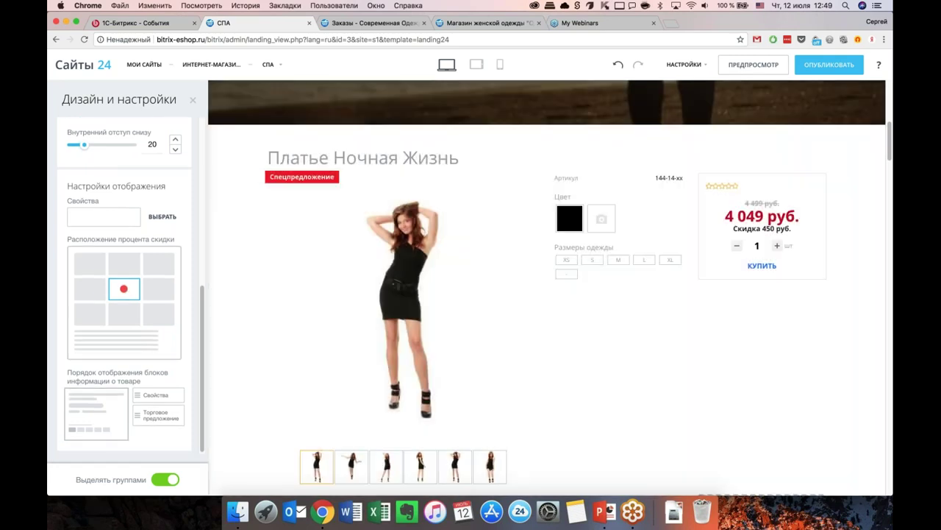
pyautogui.click(163, 315)
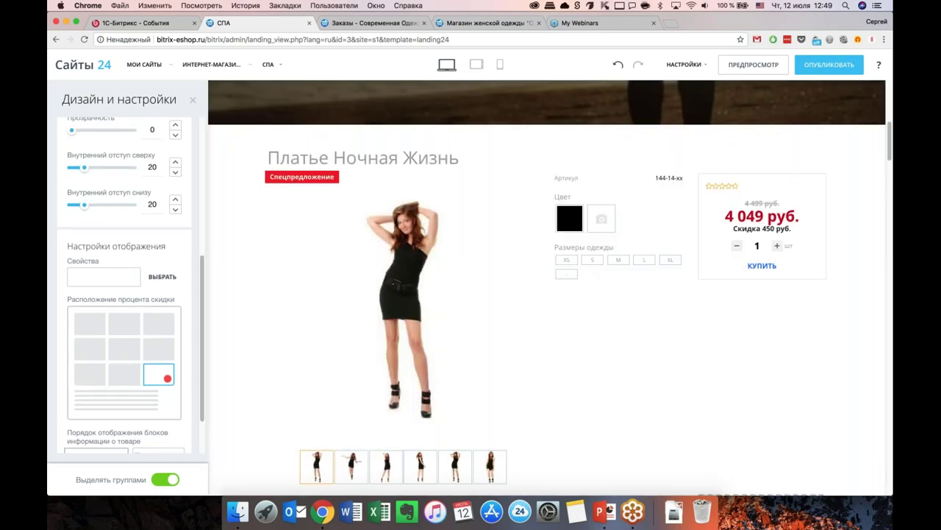
pyautogui.scroll(8, 125, 287)
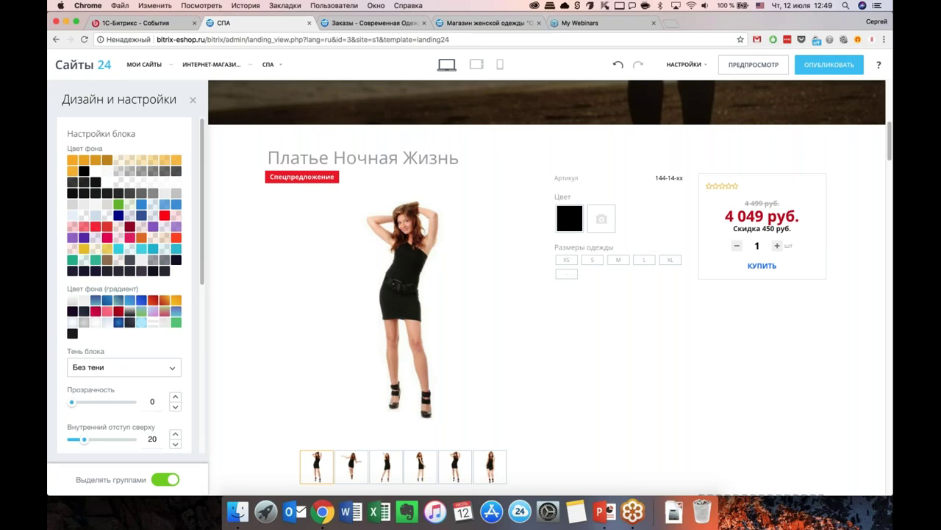
pyautogui.click(192, 99)
# Step: Delete the spa promotions block containing "Facial Massage", "Spa Products" and "Relaxing Massage" below the product block
pyautogui.scroll(-1, 513, 303)
pyautogui.scroll(-10, 513, 305)
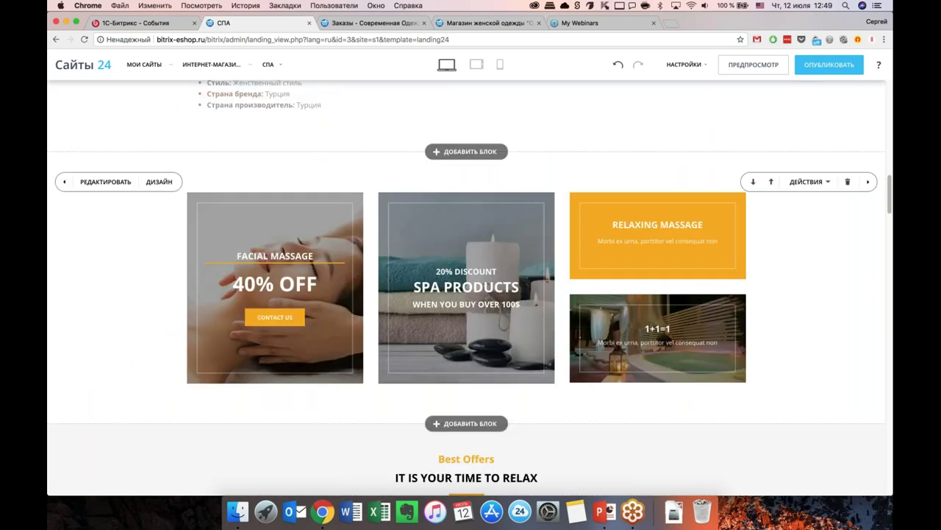
pyautogui.click(847, 183)
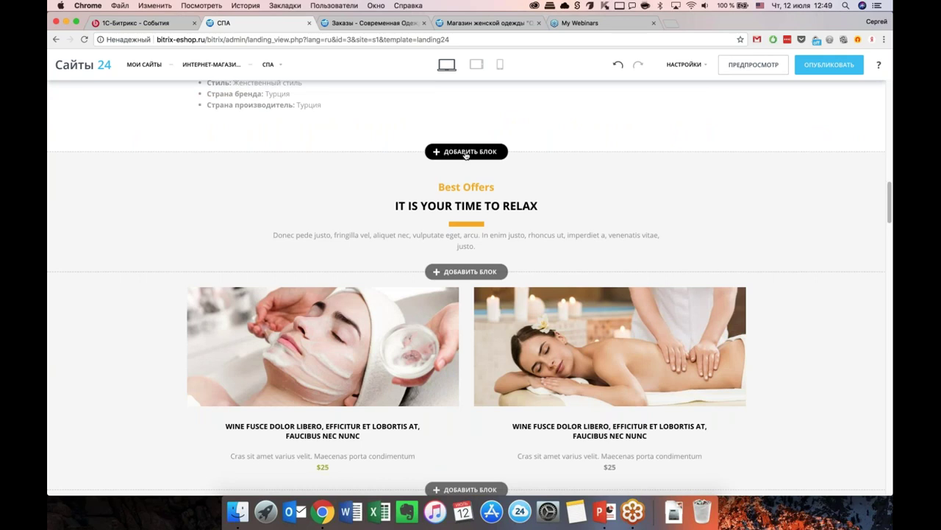
# Step: Add the block "Текст с пунктами-иконками и картинкой слева" from the text-with-pictures category directly below the dress product block
pyautogui.click(467, 151)
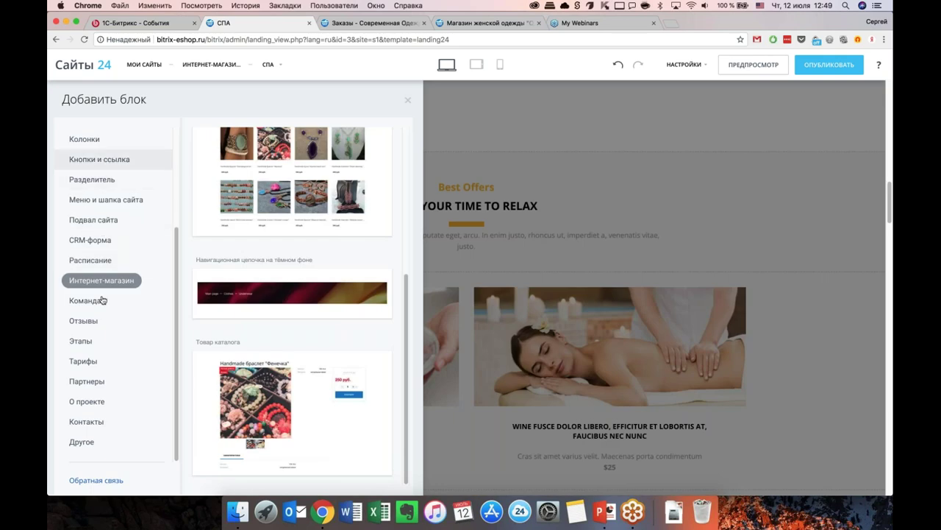
pyautogui.scroll(2, 110, 234)
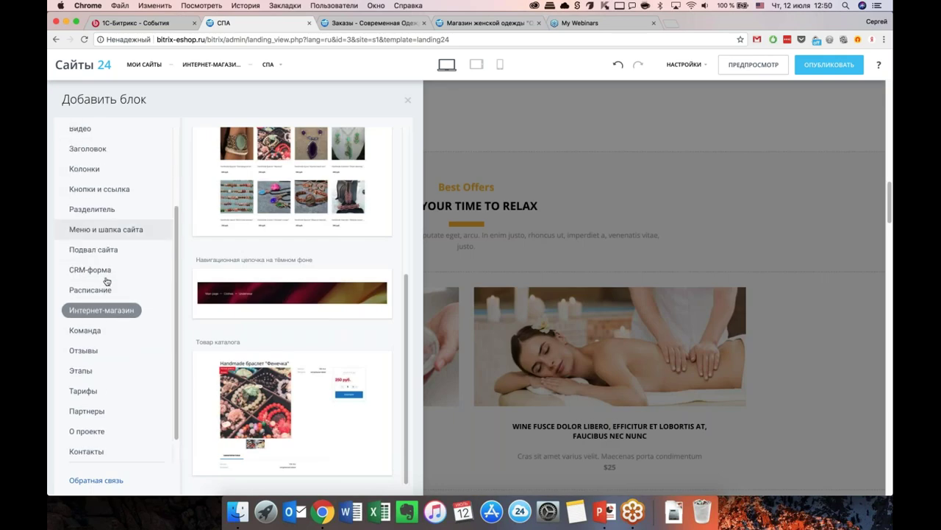
pyautogui.scroll(2, 101, 237)
pyautogui.click(87, 225)
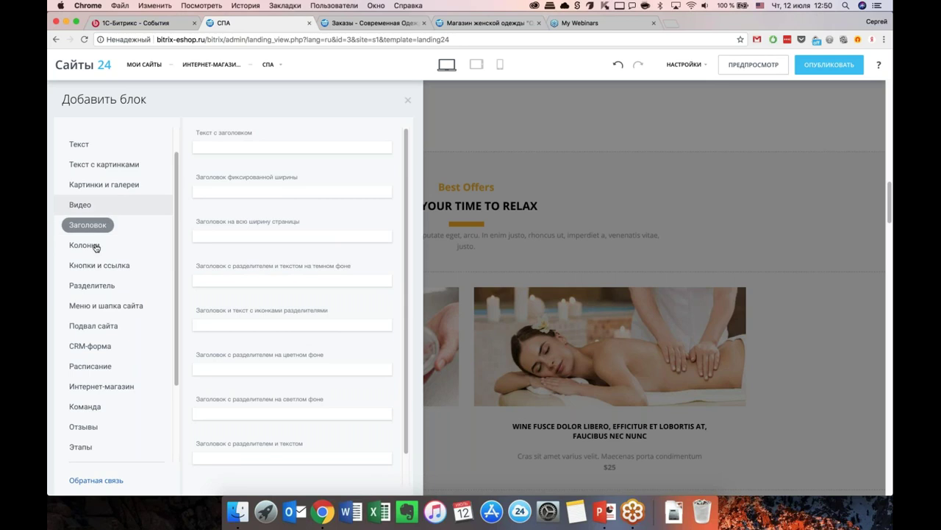
pyautogui.click(84, 245)
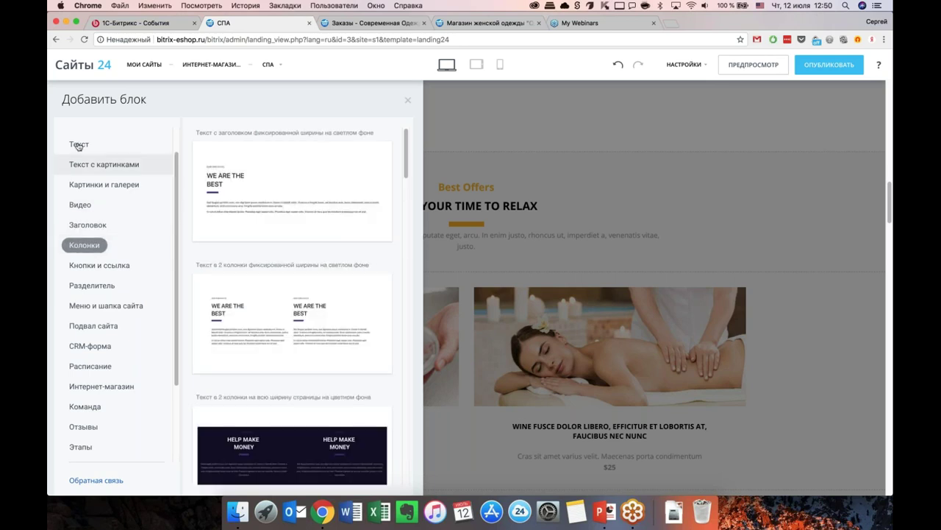
pyautogui.click(125, 145)
pyautogui.click(121, 166)
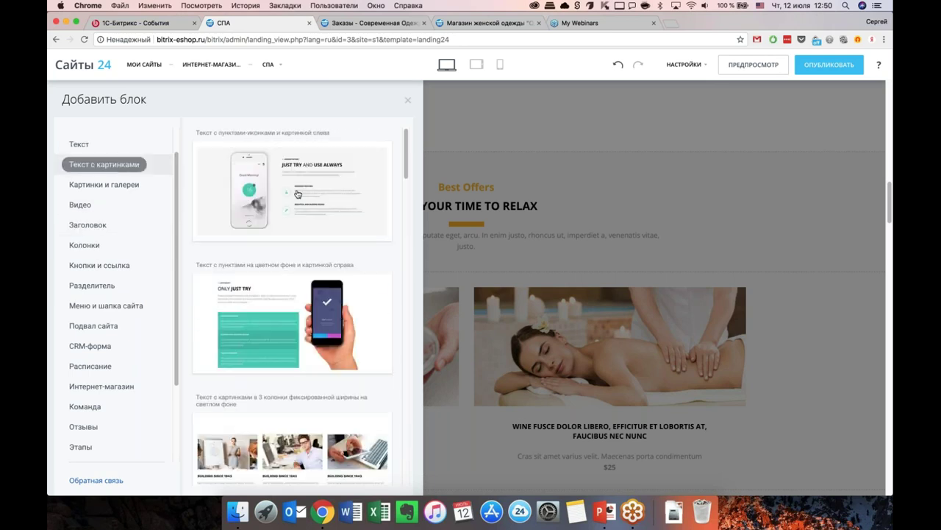
pyautogui.click(298, 193)
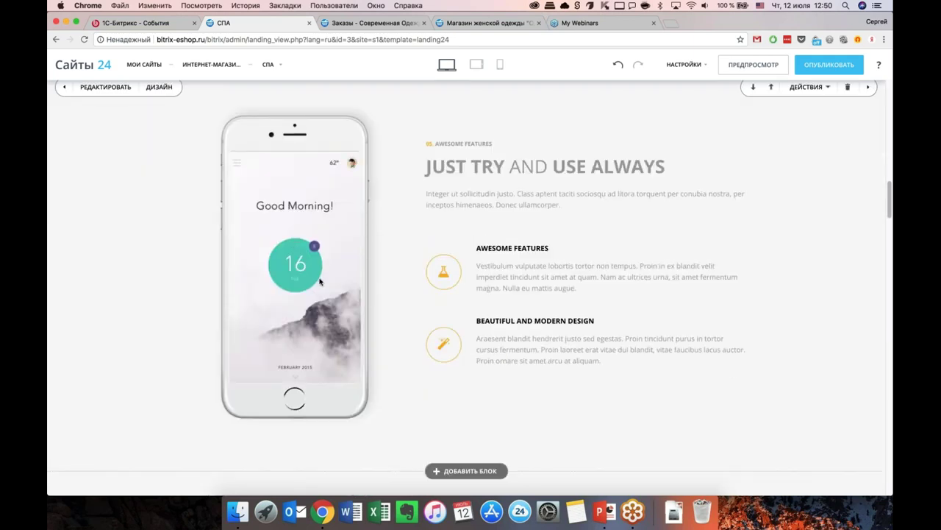
# Step: Replace the new block's phone picture with an Unsplash photo of a woman in a light-blue dress and dark hat, and save the block
pyautogui.scroll(1, 147, 147)
pyautogui.click(114, 132)
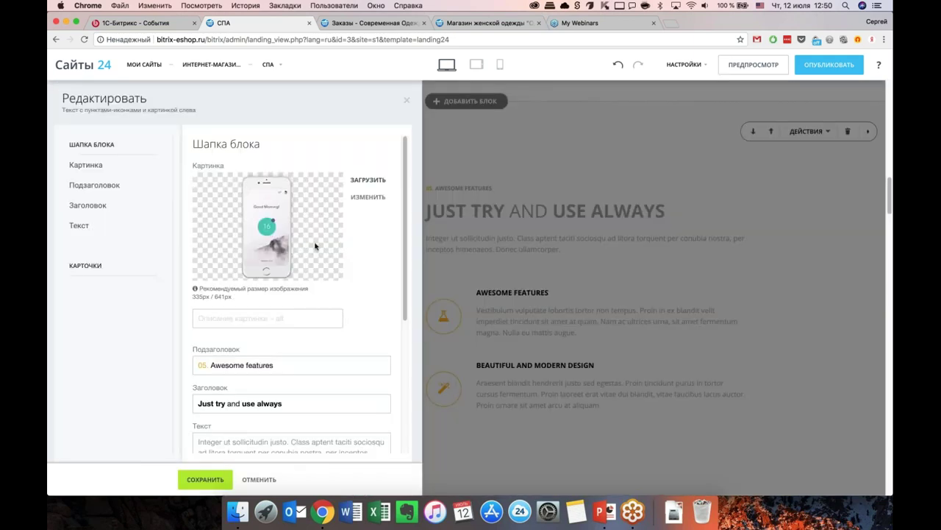
pyautogui.click(366, 180)
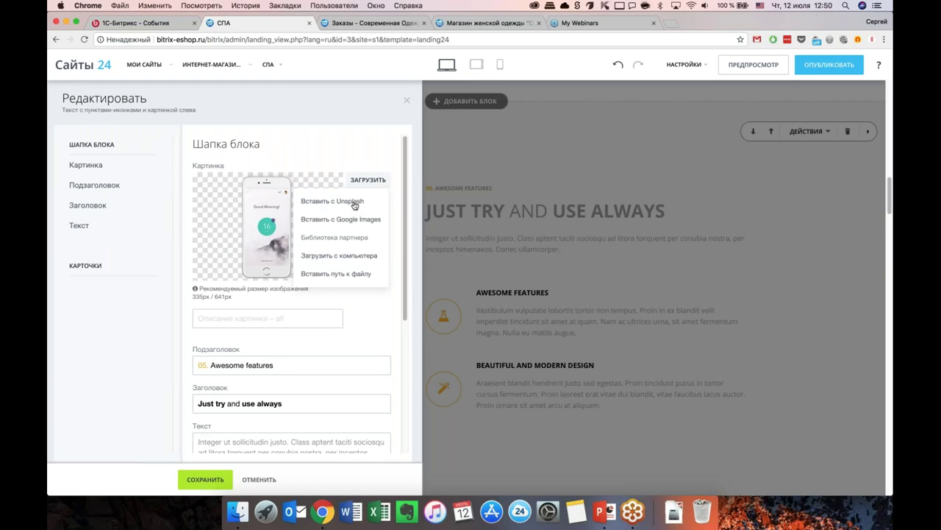
pyautogui.click(354, 205)
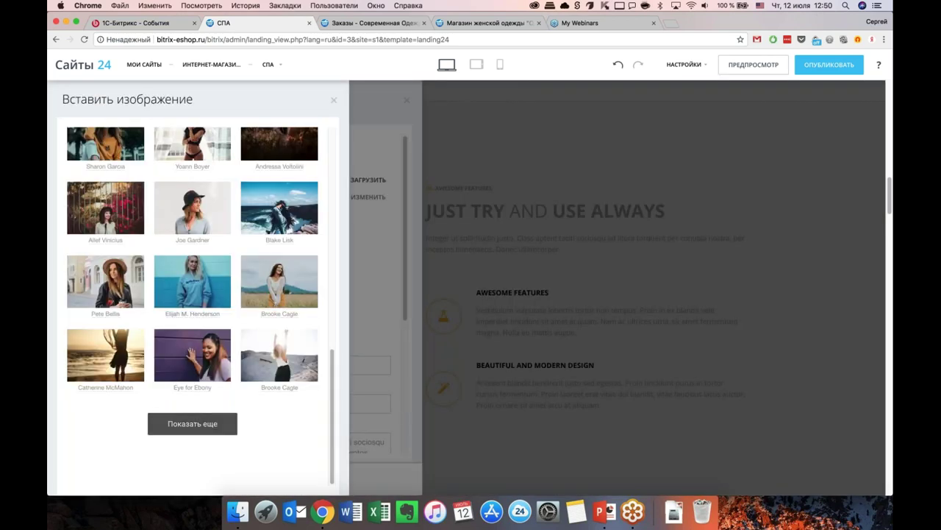
pyautogui.click(192, 423)
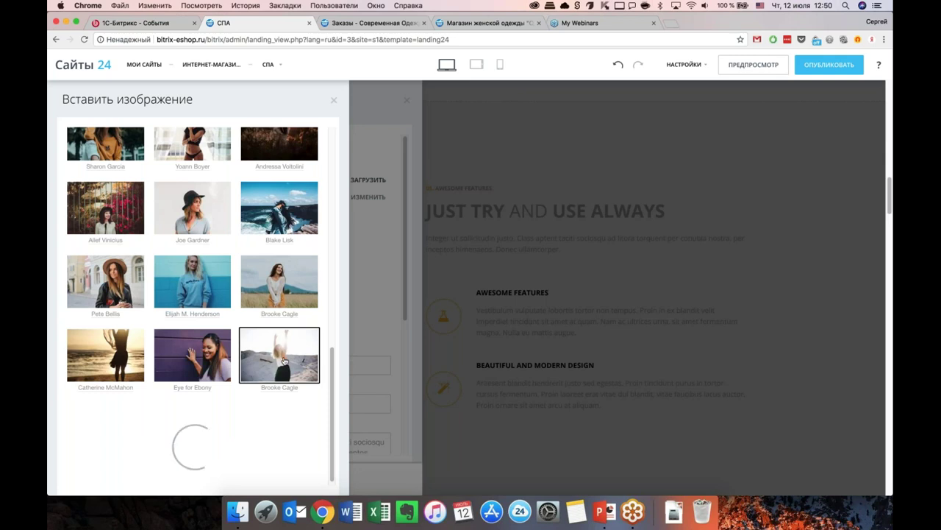
pyautogui.scroll(-10, 293, 348)
pyautogui.scroll(-4, 279, 386)
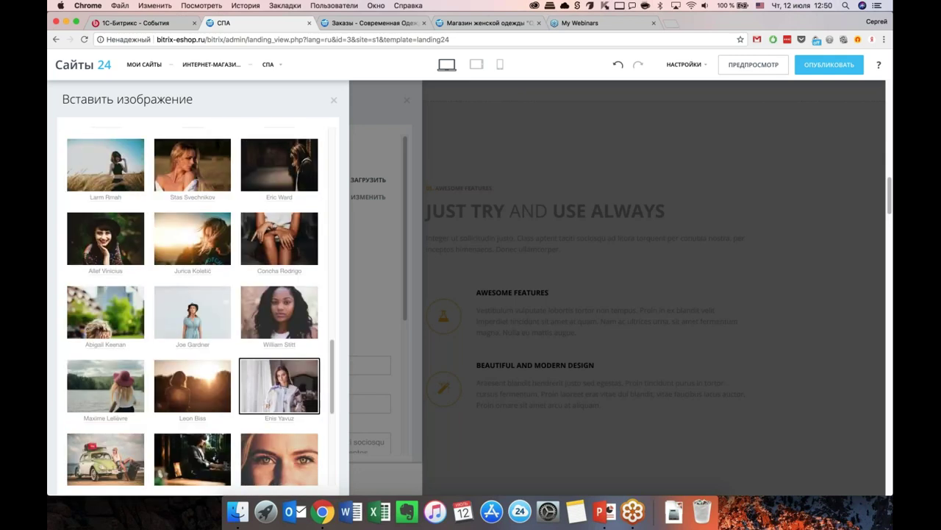
pyautogui.scroll(-3, 280, 387)
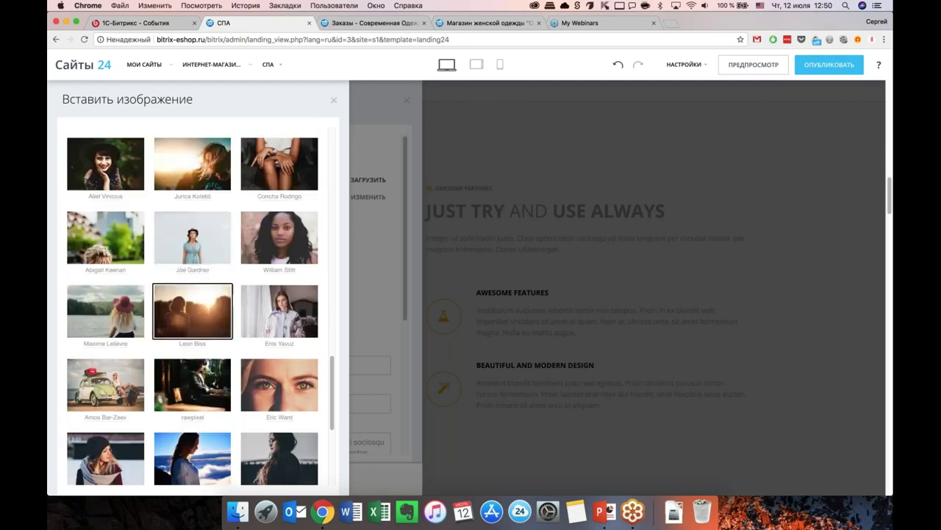
pyautogui.click(192, 237)
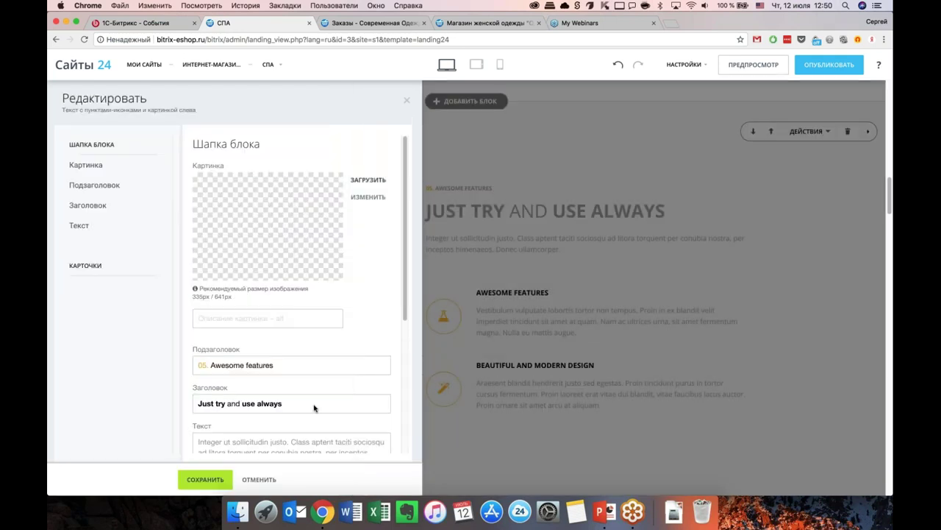
pyautogui.click(205, 479)
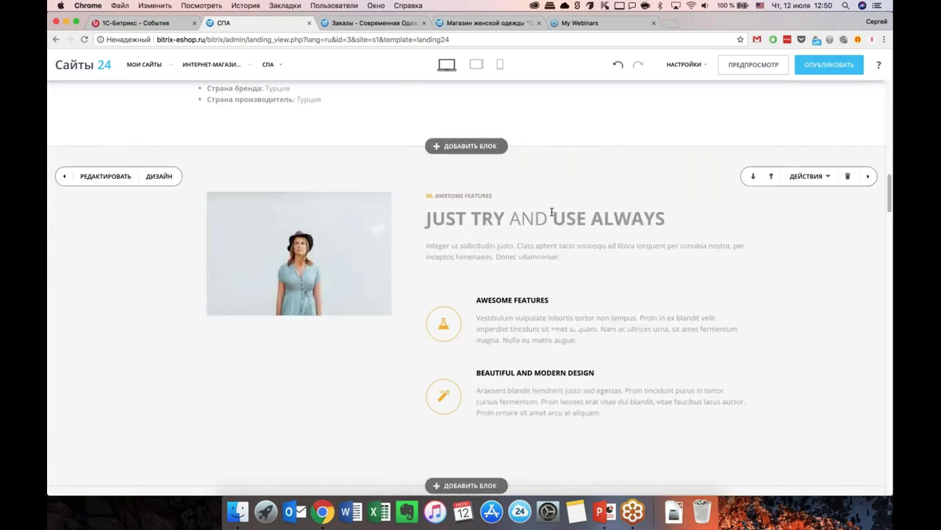
# Step: Delete the placeholder paragraph beneath the "Just try and use always" heading in the new block
pyautogui.click(551, 212)
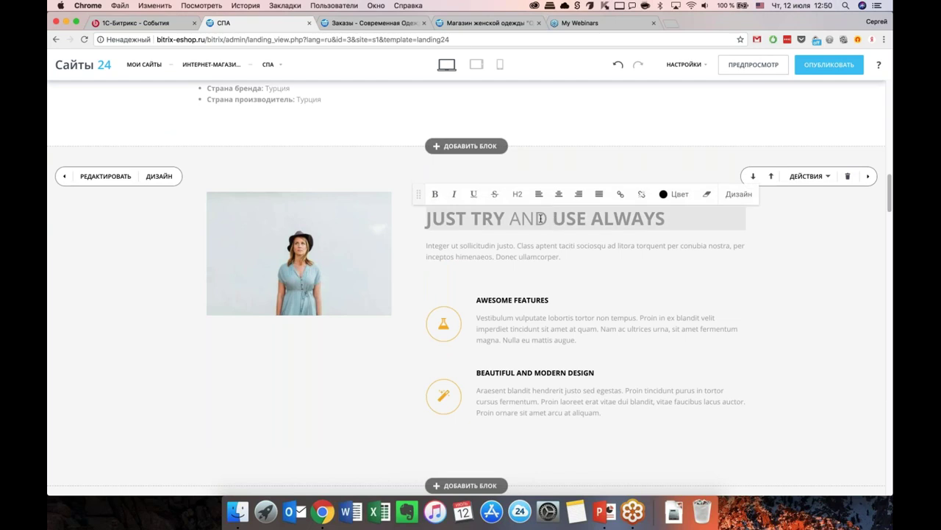
pyautogui.tripleClick(541, 219)
pyautogui.click(702, 262)
pyautogui.tripleClick(594, 247)
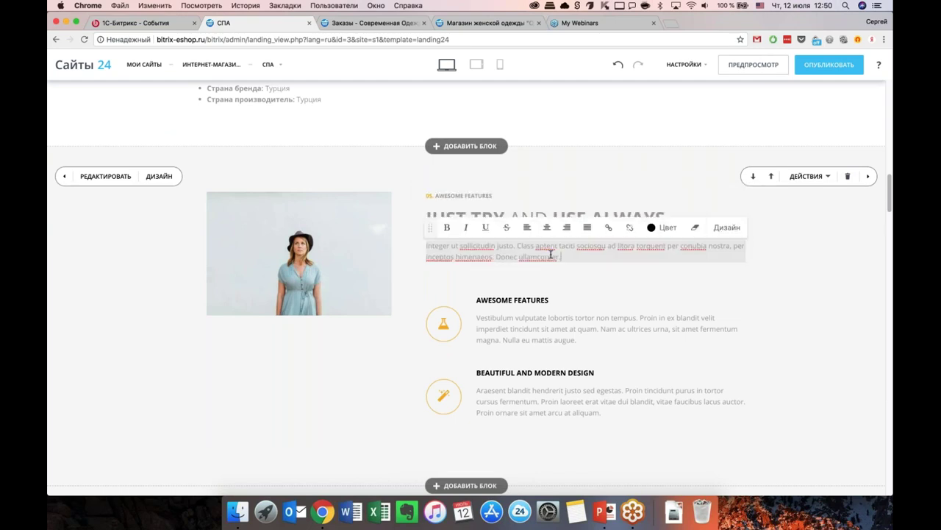
pyautogui.moveTo(530, 256); pyautogui.dragTo(458, 255)
pyautogui.write('dfkjbkdjfbmcorper')
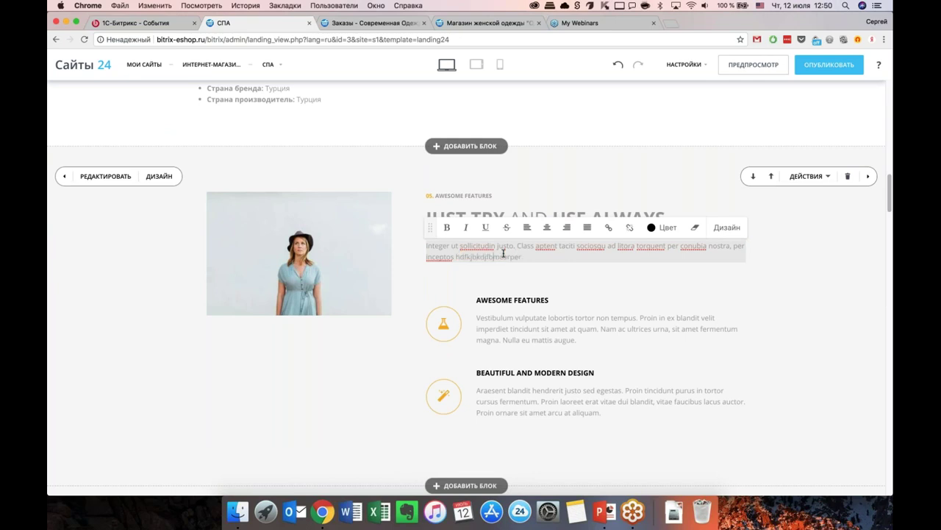
pyautogui.hotkey('shift', 'Up')
pyautogui.hotkey('shift', 'Up')
pyautogui.press('BackSpace')
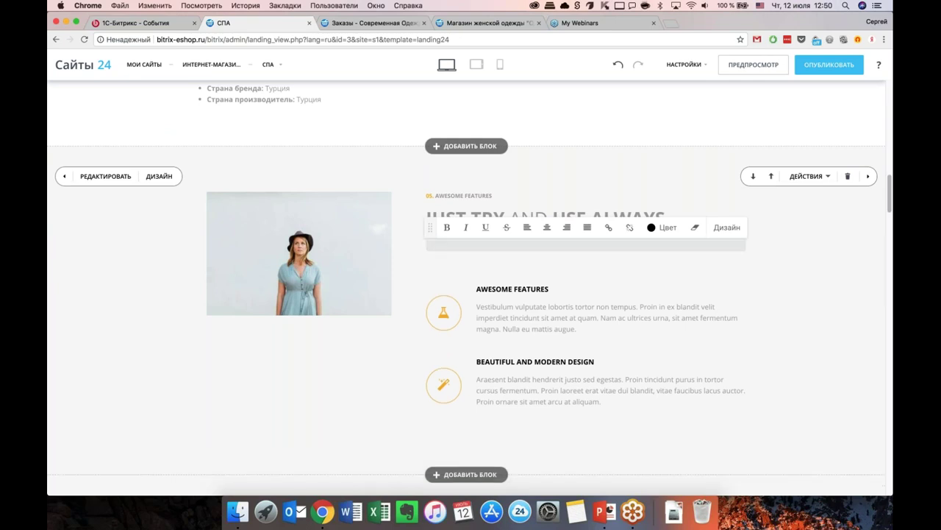
# Step: Review the landing page's blocks down to the contact form and back to the dress banner, and open the page preview
pyautogui.scroll(-3, 467, 287)
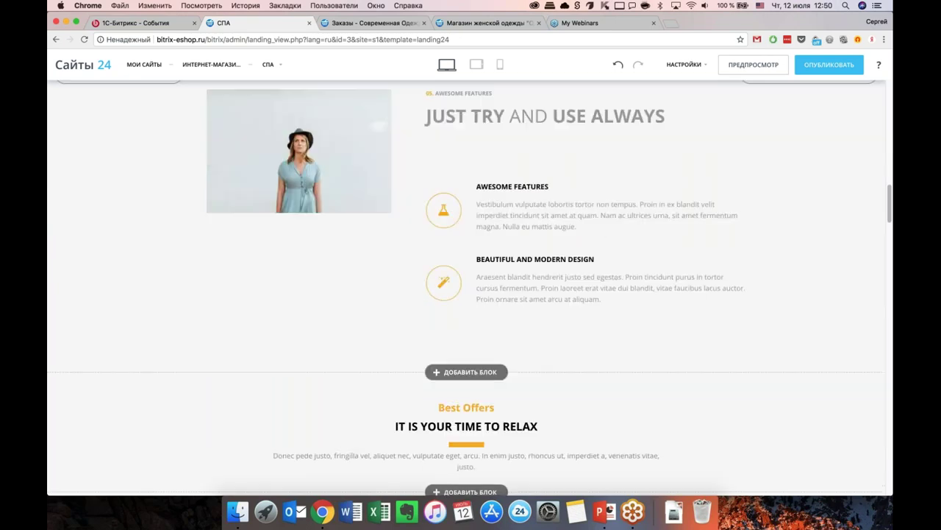
pyautogui.scroll(10, 467, 287)
pyautogui.scroll(6, 584, 297)
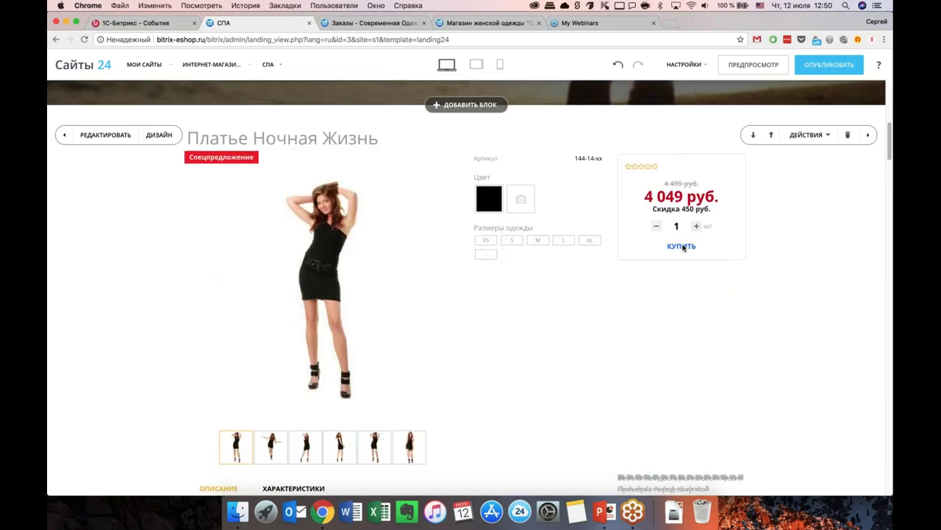
pyautogui.scroll(-10, 584, 297)
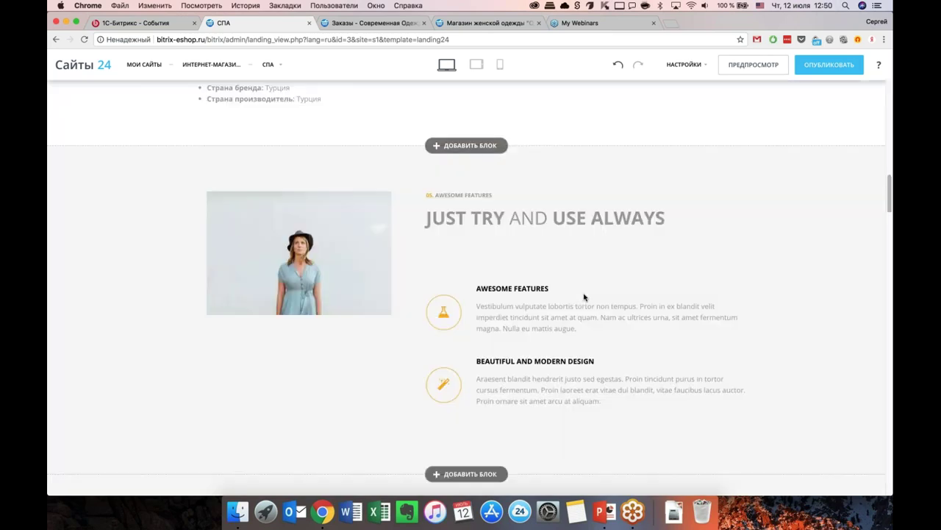
pyautogui.scroll(-10, 584, 297)
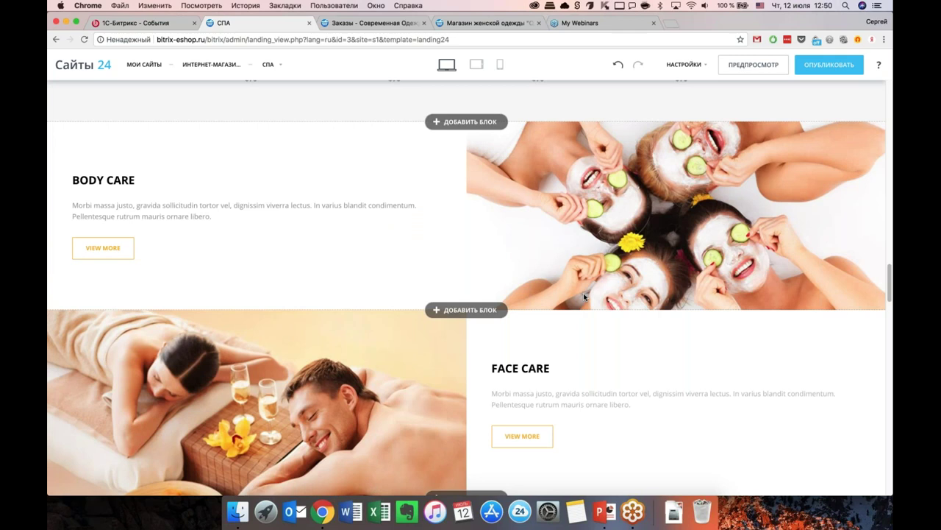
pyautogui.scroll(-10, 584, 297)
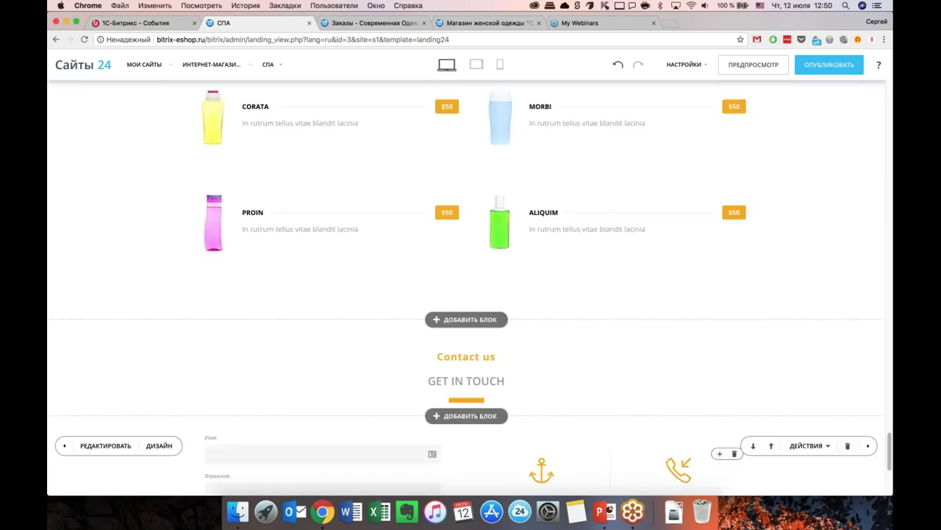
pyautogui.scroll(-3, 471, 294)
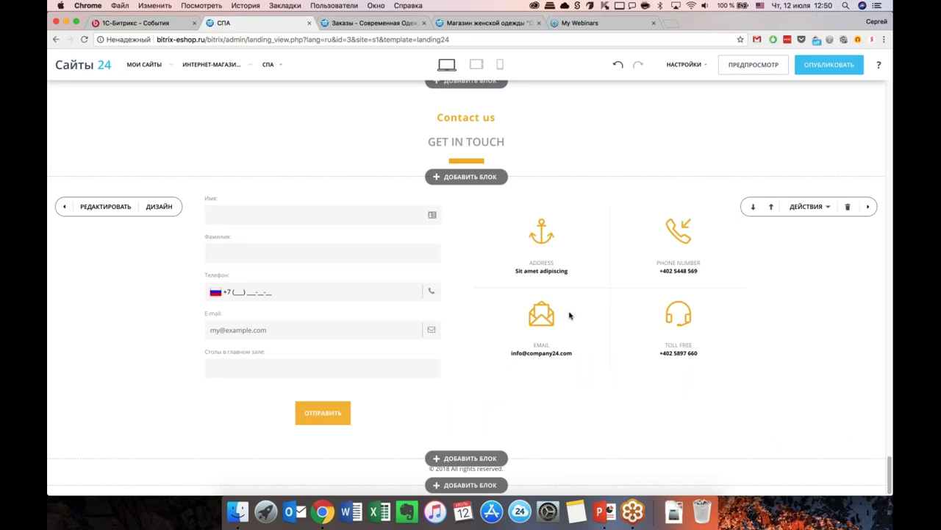
pyautogui.scroll(3, 471, 294)
pyautogui.scroll(5, 471, 294)
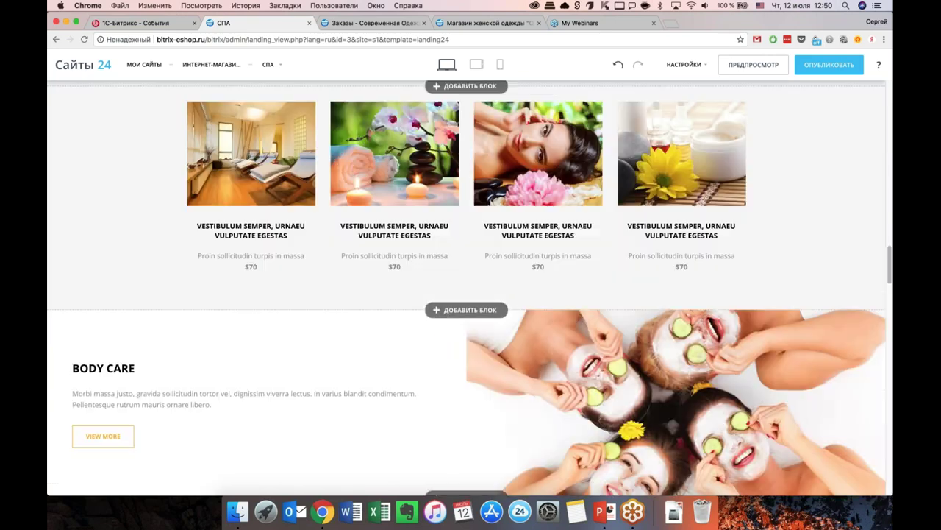
pyautogui.scroll(10, 471, 294)
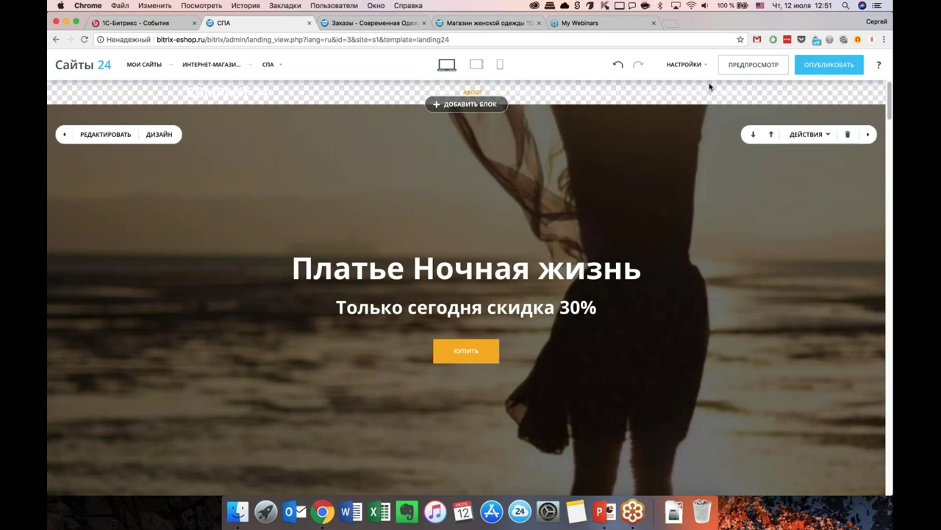
pyautogui.click(746, 66)
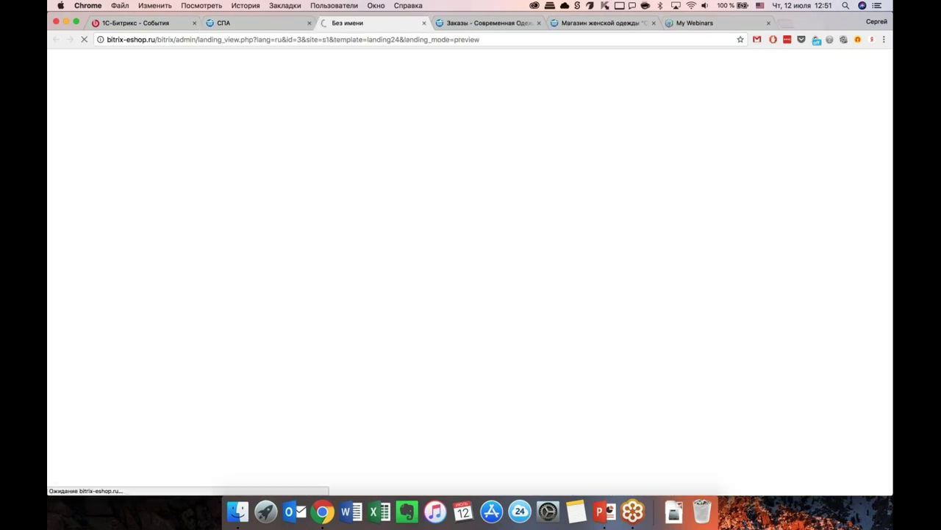
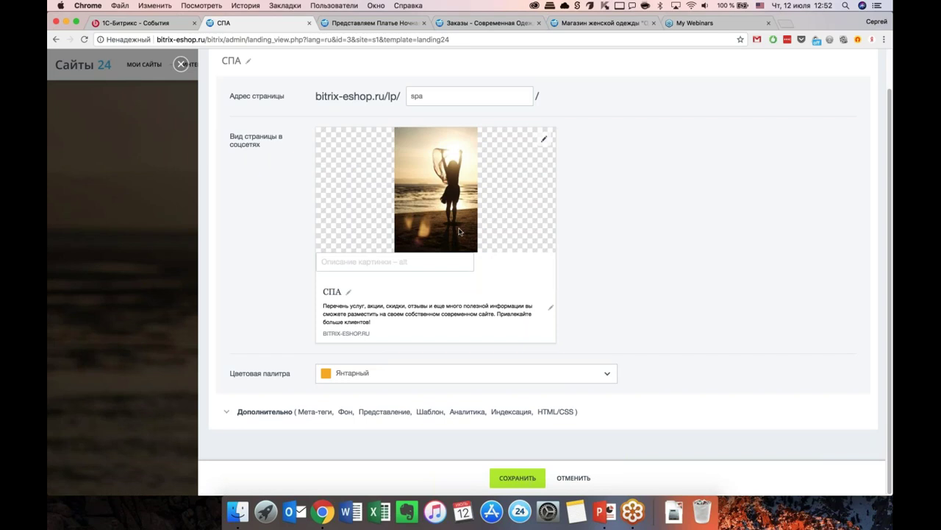
# Step: Set the page's social network image to an Unsplash photo of a woman with raised arms in a field at sunset
pyautogui.click(544, 139)
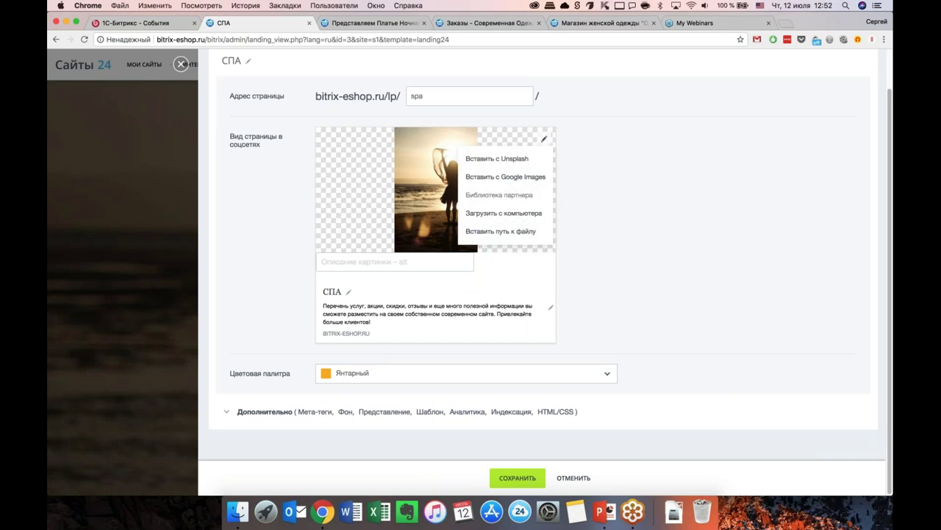
pyautogui.click(498, 158)
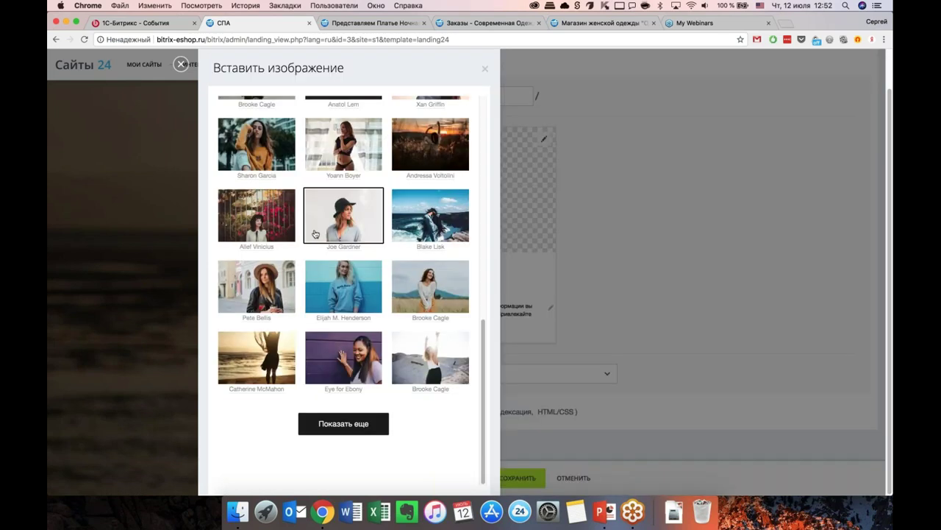
pyautogui.scroll(2, 336, 215)
pyautogui.click(426, 239)
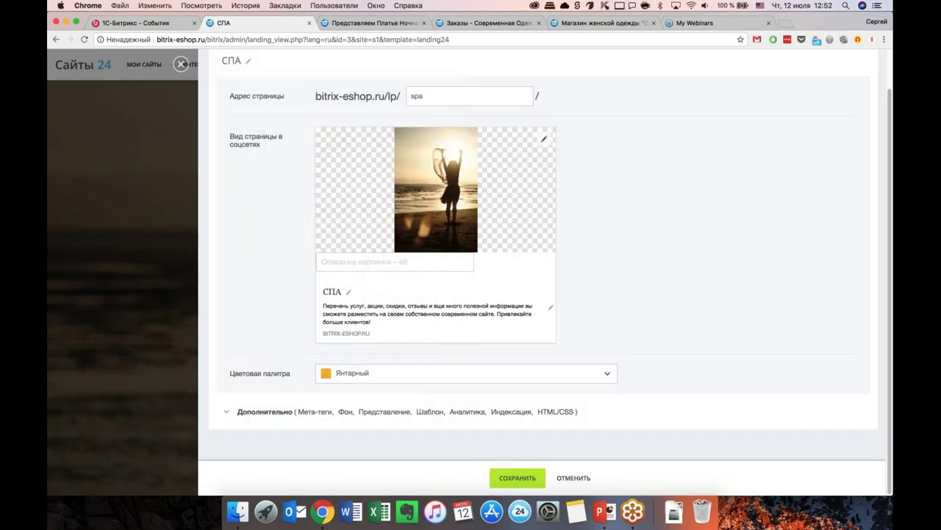
pyautogui.rightClick(229, 327)
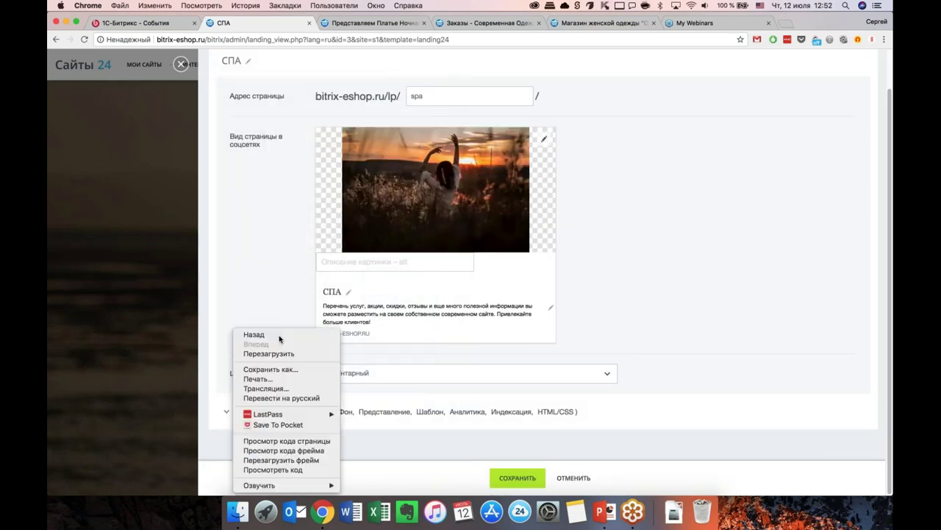
pyautogui.click(263, 276)
# Step: Expand the additional page settings and examine the options from meta tags and background to analytics, indexing and custom HTML/CSS
pyautogui.click(223, 412)
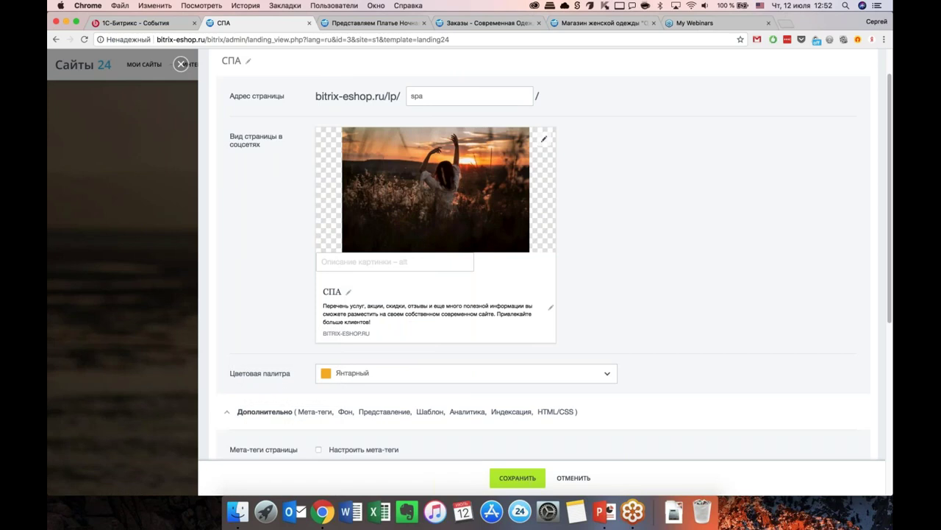
pyautogui.scroll(-5, 544, 258)
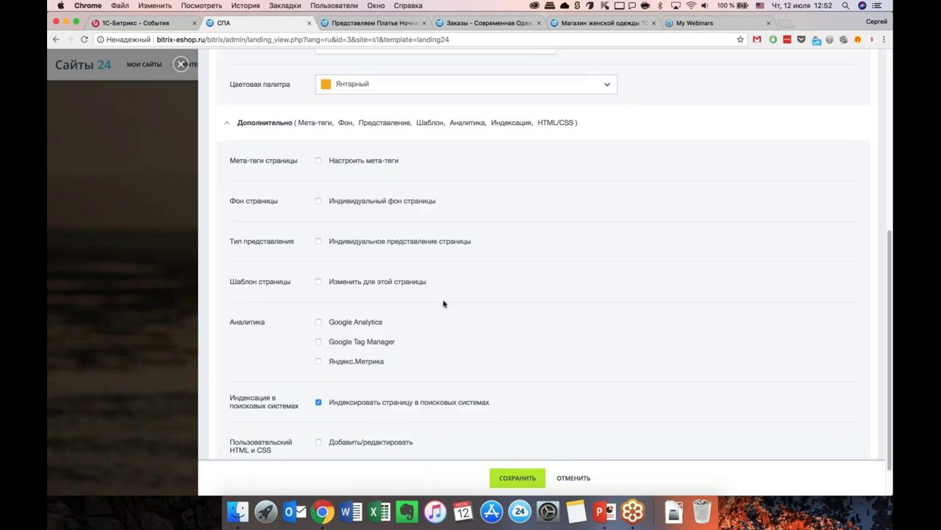
pyautogui.scroll(-1, 500, 286)
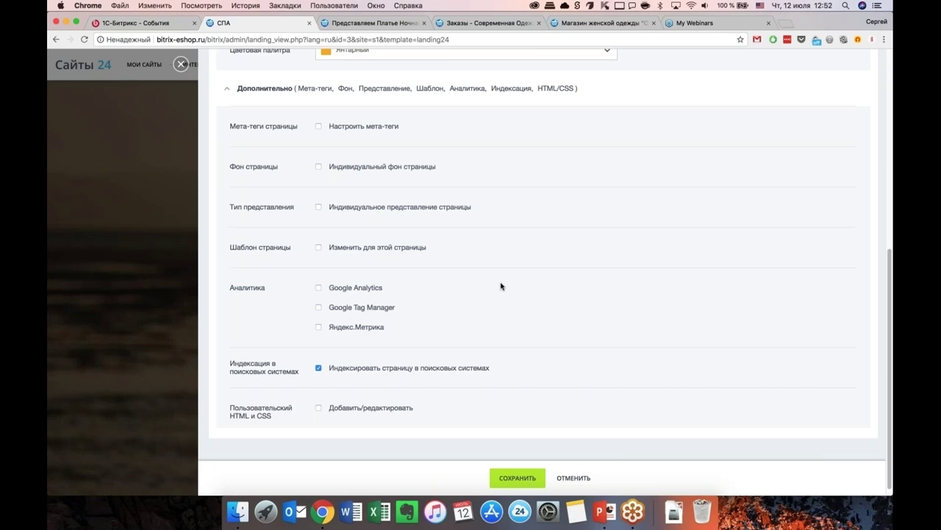
pyautogui.scroll(1, 501, 287)
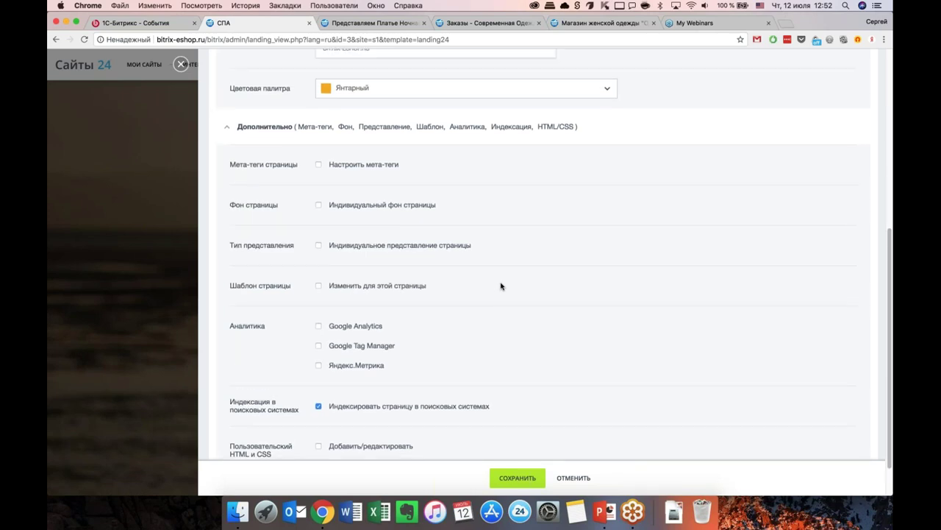
pyautogui.scroll(-1, 501, 286)
pyautogui.scroll(1, 501, 286)
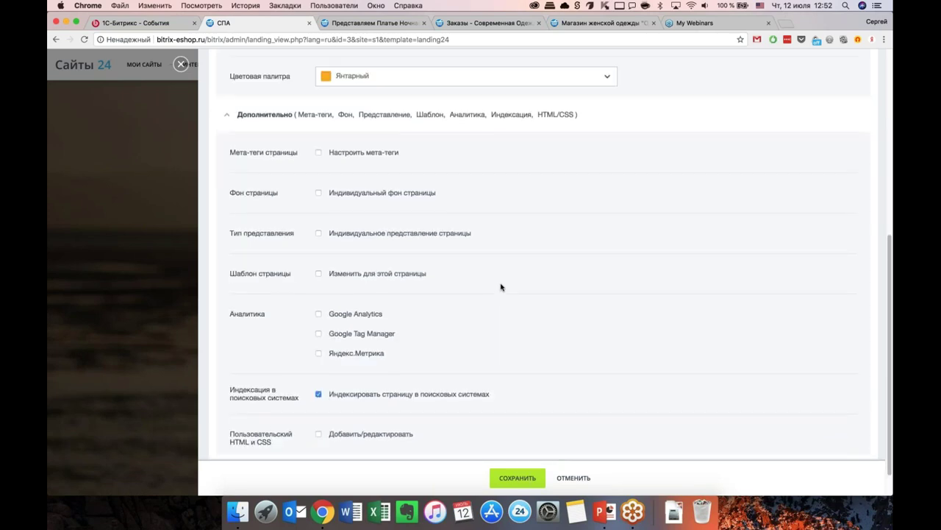
pyautogui.scroll(-1, 463, 302)
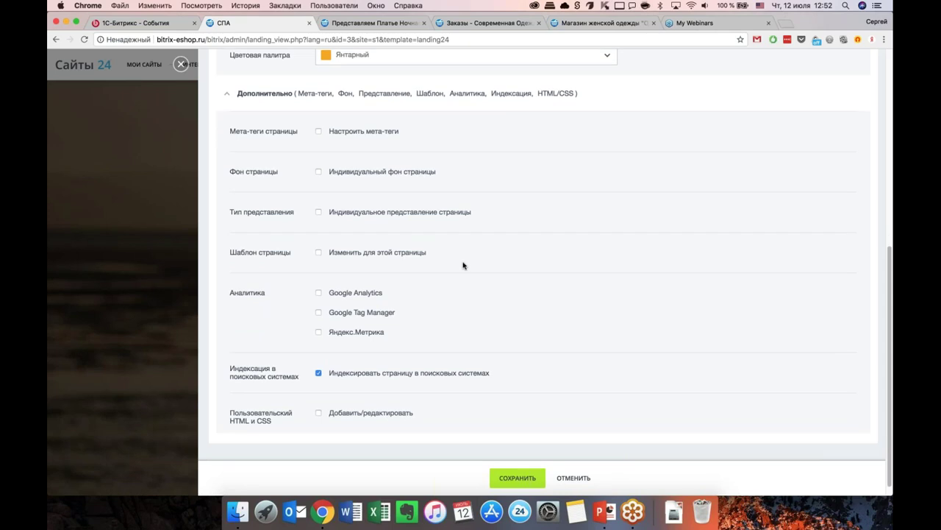
pyautogui.scroll(1, 473, 257)
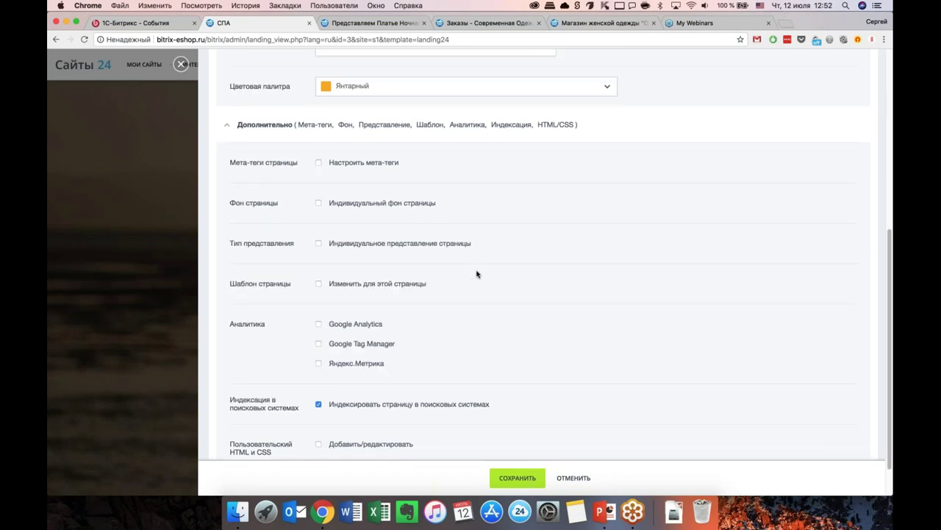
pyautogui.scroll(-2, 476, 274)
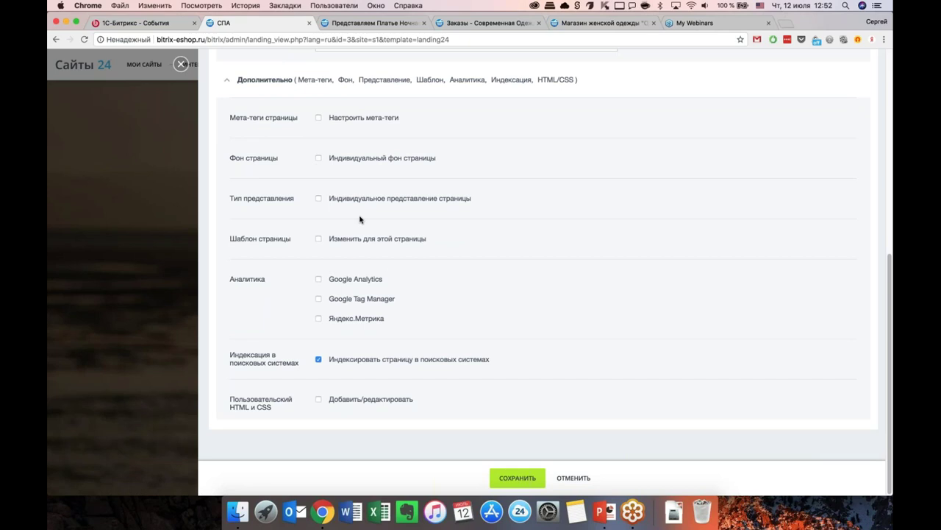
# Step: Set the page's color palette to "Использовать палитру сайта"
pyautogui.scroll(3, 360, 332)
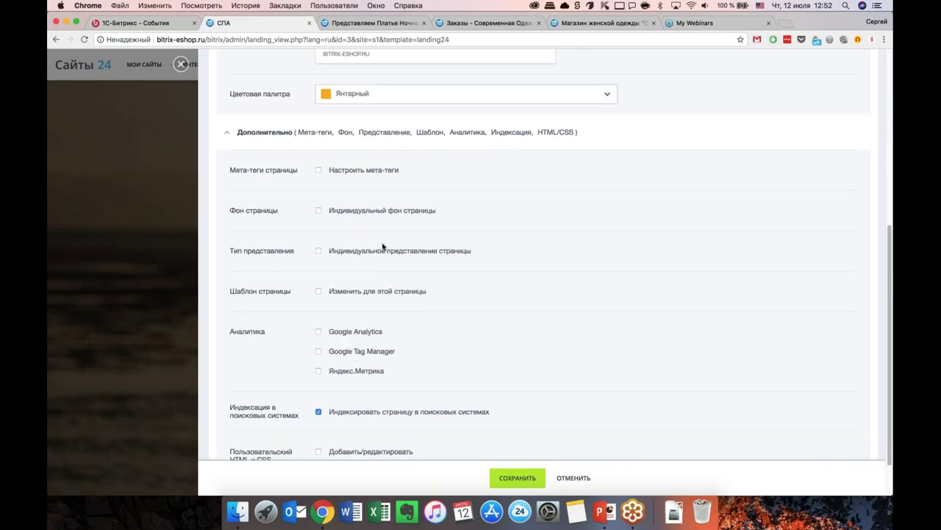
pyautogui.scroll(3, 388, 236)
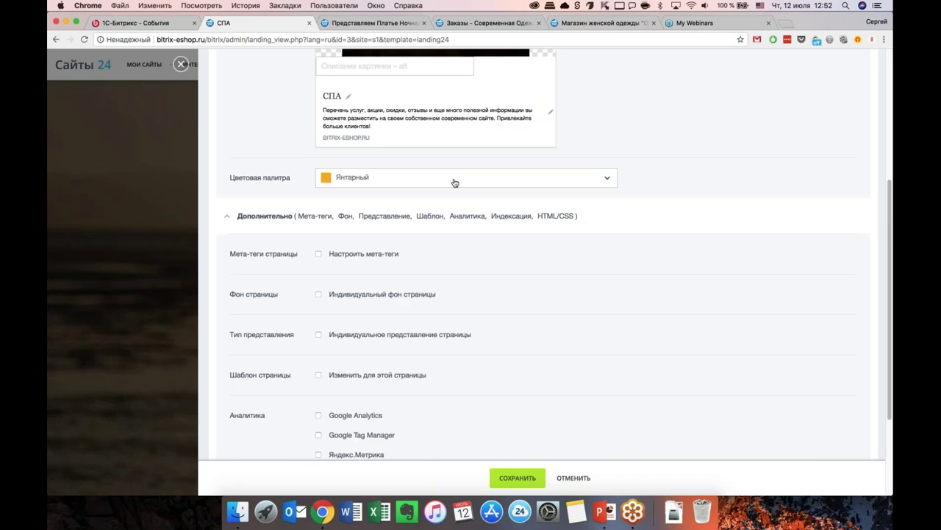
pyautogui.click(454, 180)
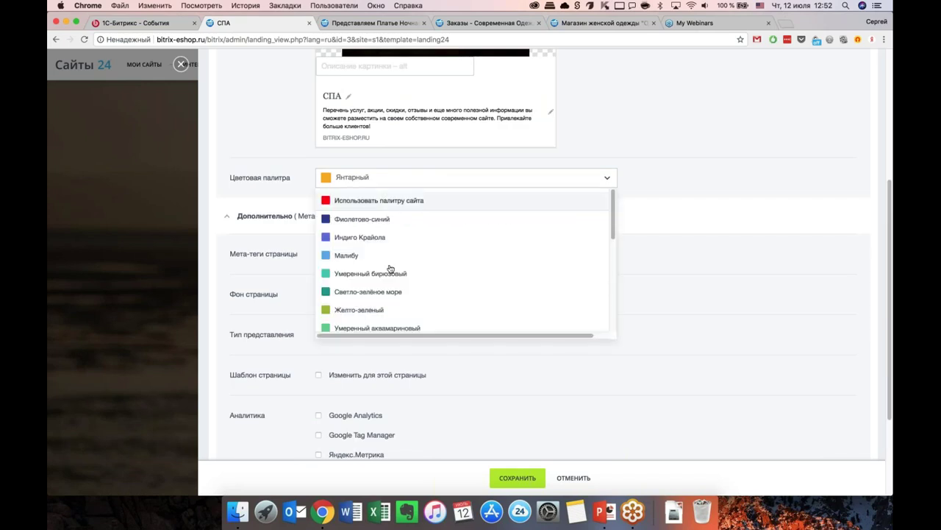
pyautogui.scroll(-1, 417, 174)
pyautogui.click(417, 174)
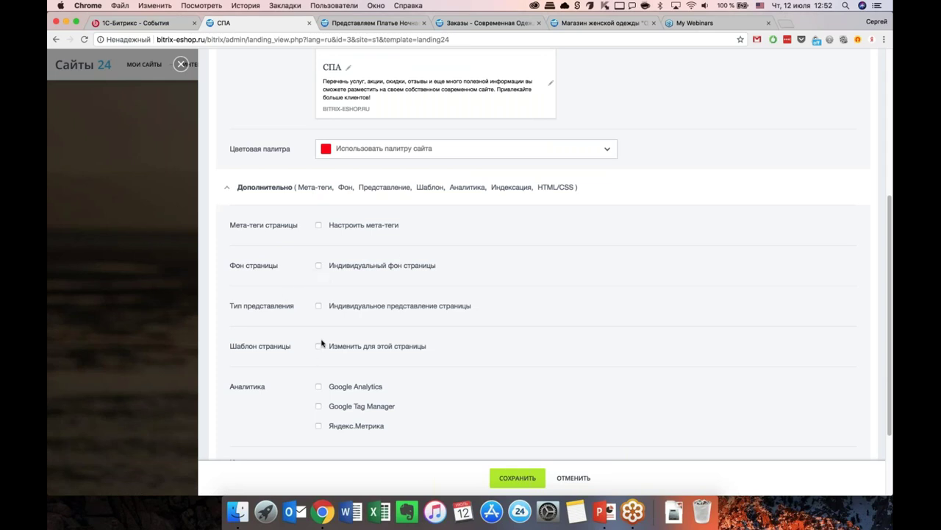
# Step: Check the option for changing the template of this page only
pyautogui.scroll(-2, 352, 239)
pyautogui.scroll(-2, 348, 321)
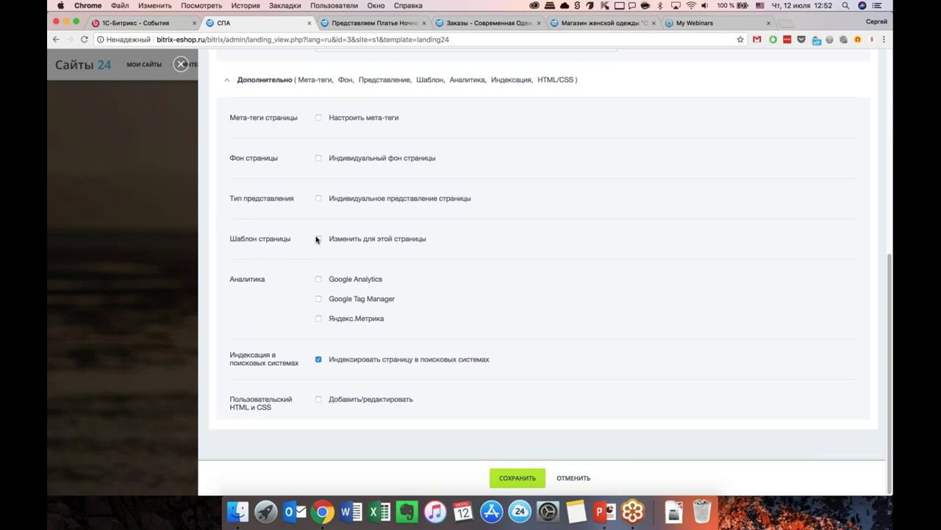
pyautogui.click(319, 238)
pyautogui.scroll(2, 339, 394)
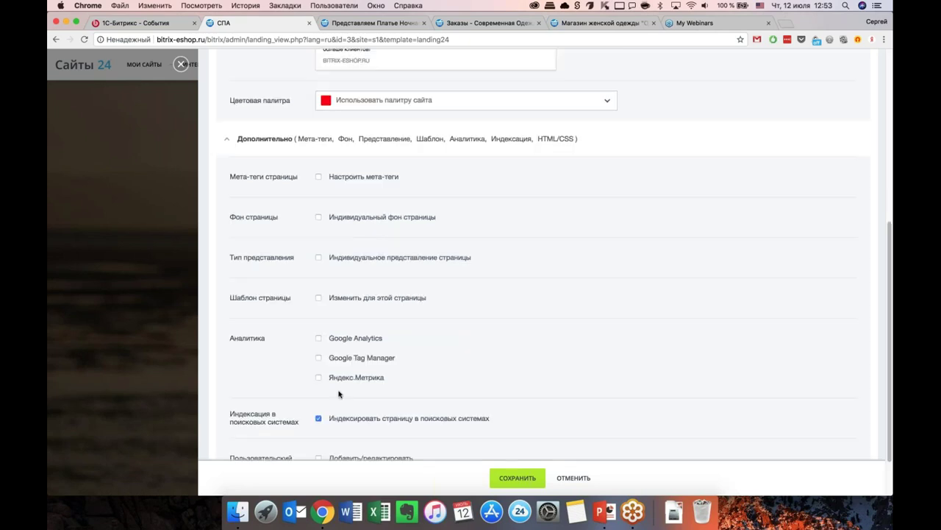
# Step: Enable custom HTML and CSS to examine the HEAD and CSS code fields, and turn the option back off
pyautogui.scroll(-2, 339, 393)
pyautogui.click(319, 398)
pyautogui.scroll(-3, 320, 398)
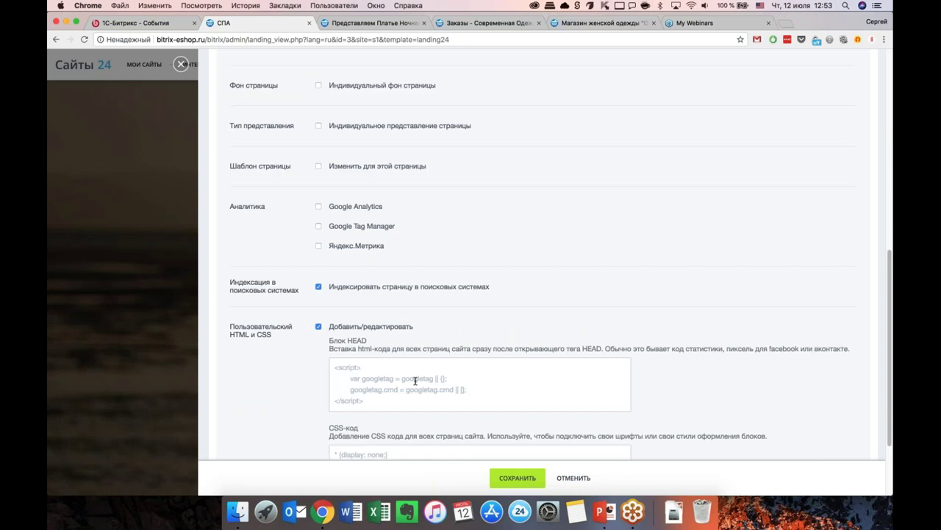
pyautogui.scroll(-2, 409, 262)
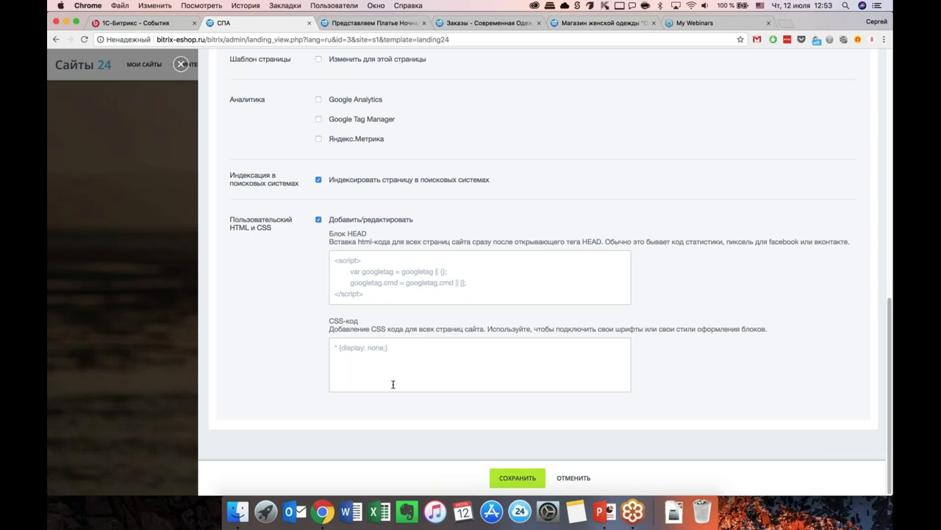
pyautogui.scroll(2, 393, 384)
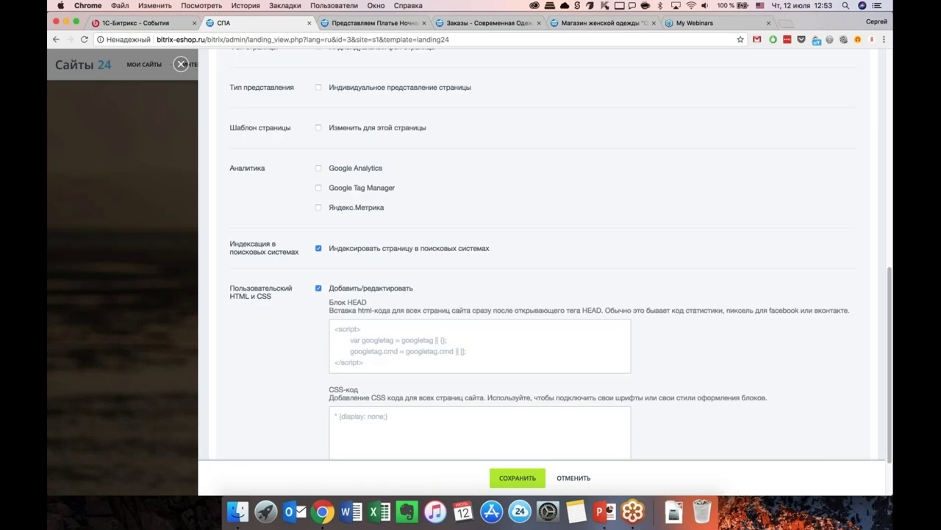
pyautogui.click(318, 288)
# Step: Enable custom meta tags for the page, look over the title, description and keywords fields, and save the page settings
pyautogui.scroll(10, 437, 222)
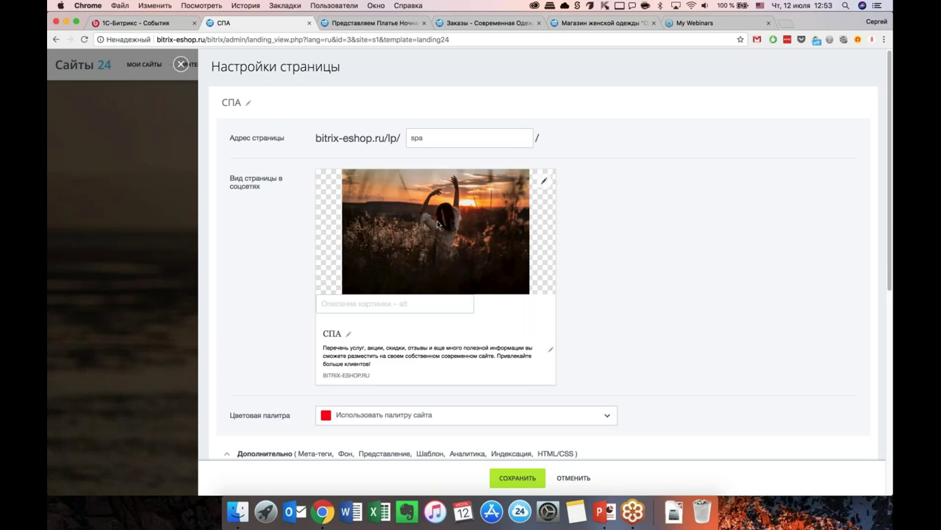
pyautogui.scroll(-5, 437, 224)
pyautogui.scroll(-3, 437, 225)
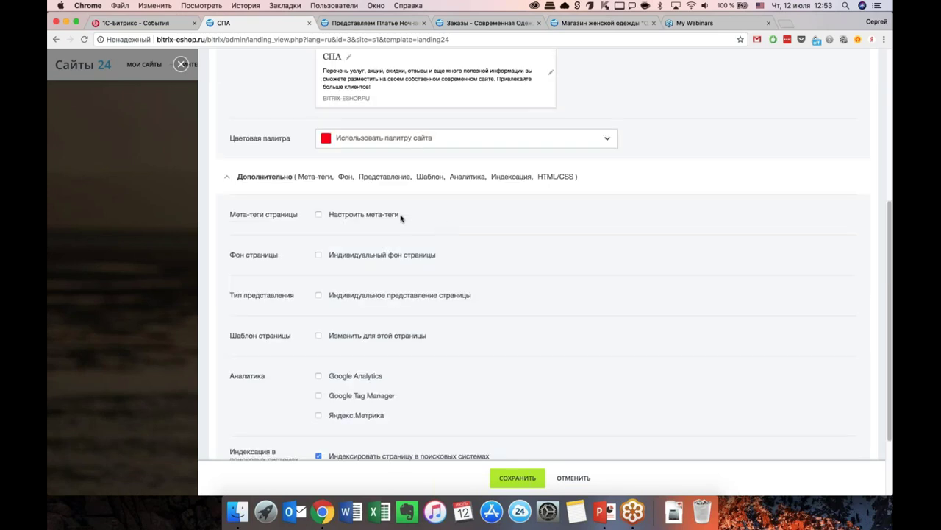
pyautogui.click(318, 214)
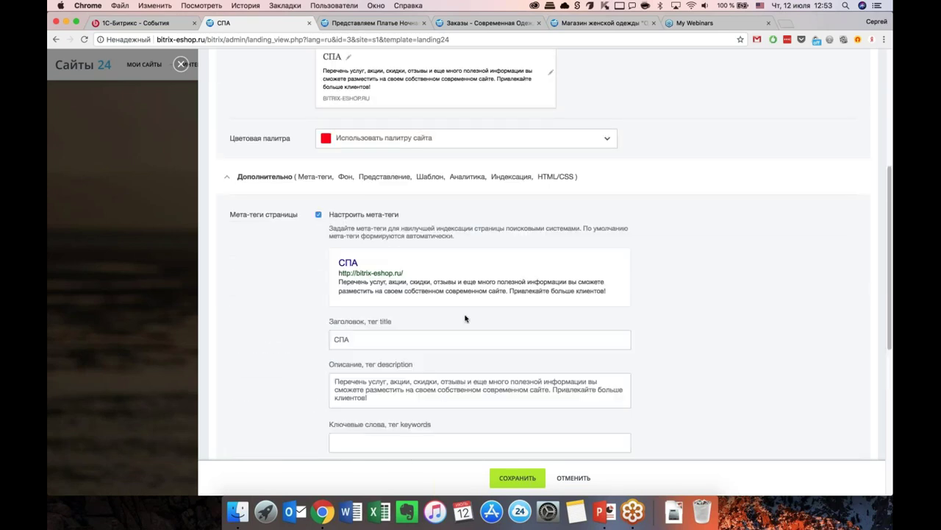
pyautogui.scroll(-3, 465, 319)
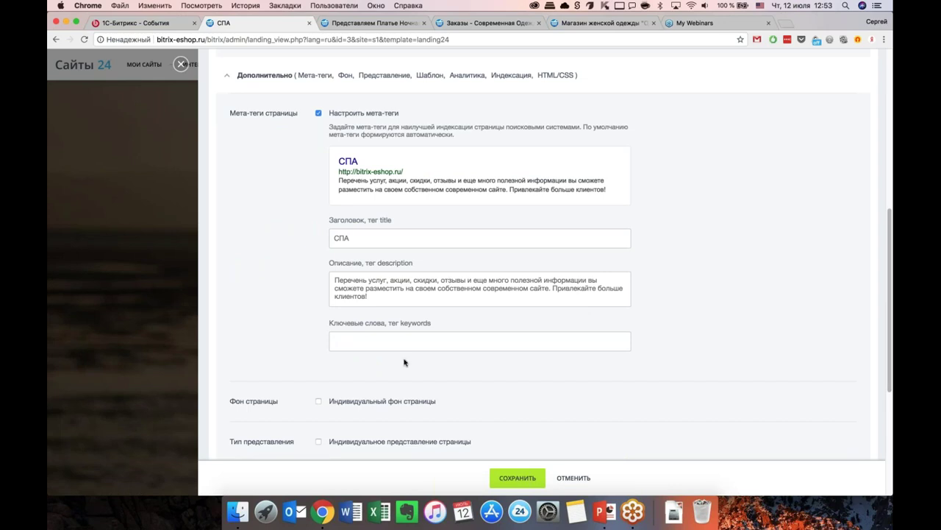
pyautogui.scroll(-3, 405, 361)
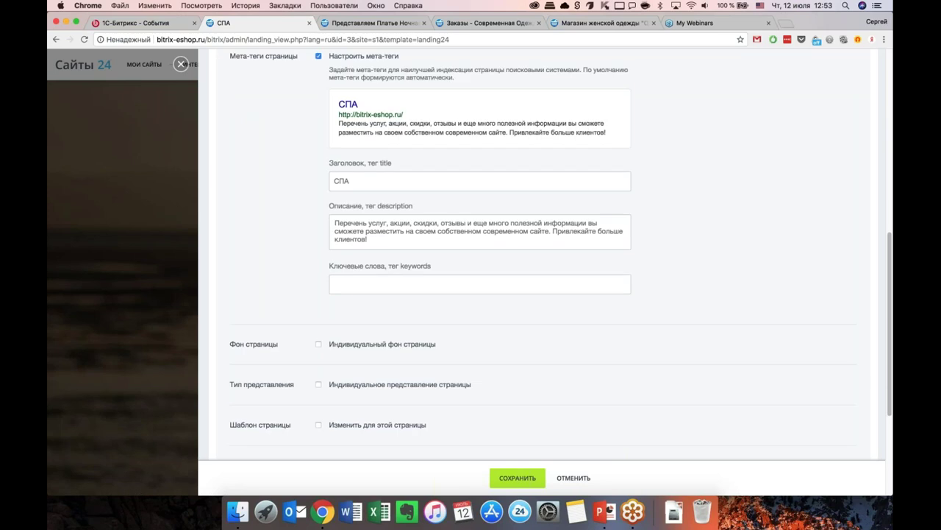
pyautogui.click(517, 477)
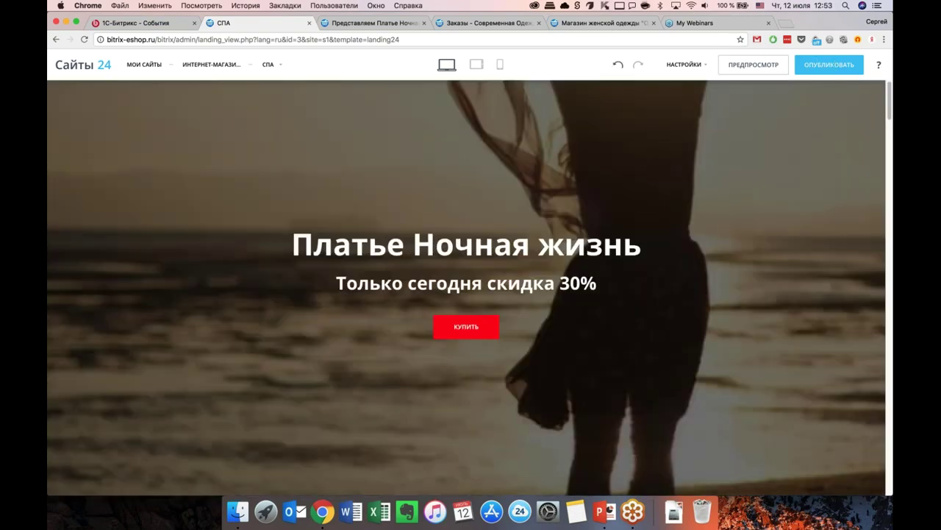
# Step: Publish the landing page and look over its live version at bitrix-eshop.ru/lp/spa/
pyautogui.click(829, 65)
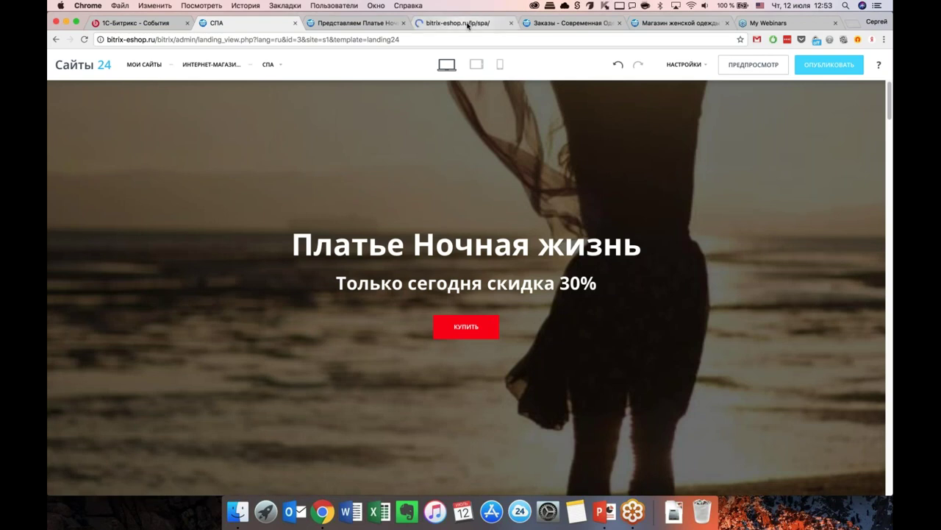
pyautogui.click(463, 23)
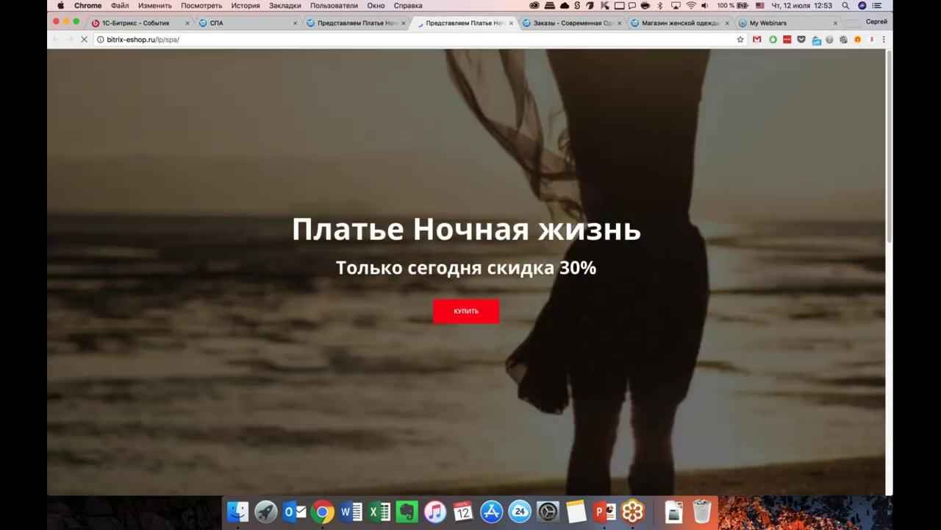
pyautogui.click(143, 39)
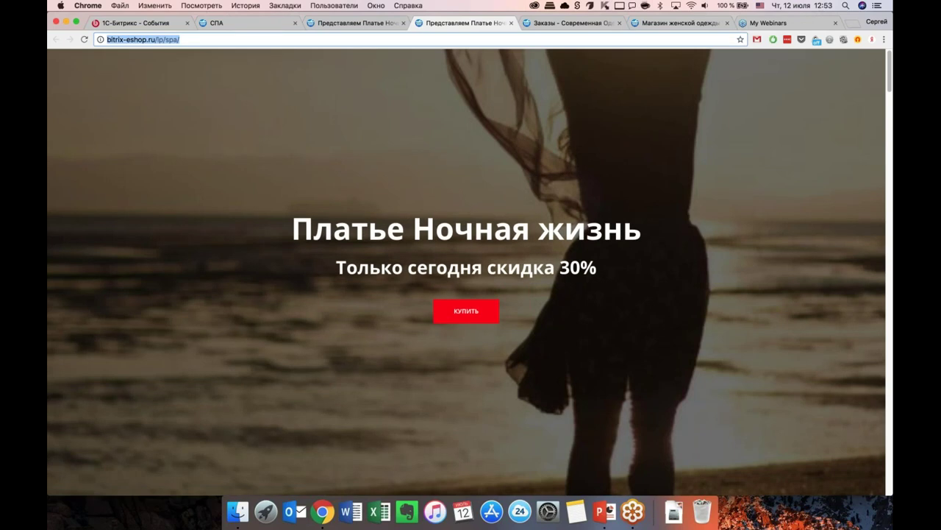
pyautogui.scroll(-5, 443, 226)
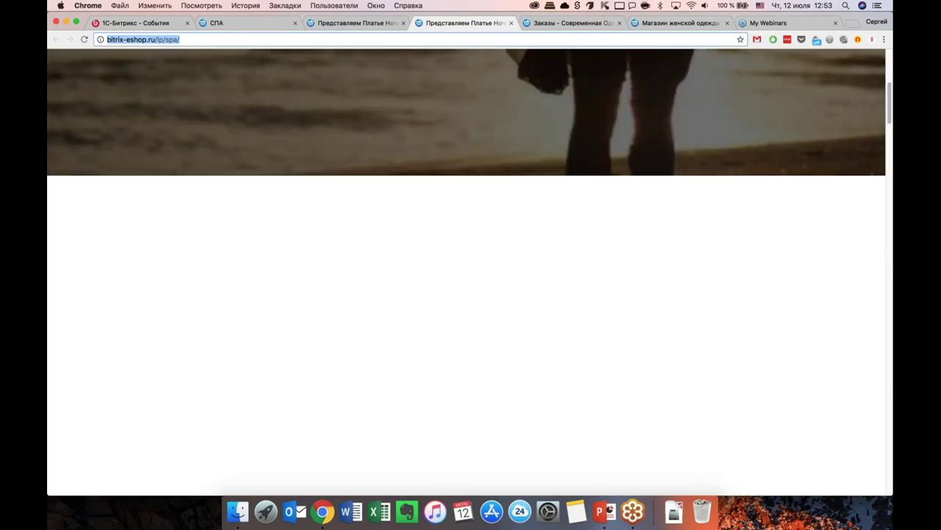
# Step: Compare the page preview with the published page, and close both to return to the landing editor
pyautogui.click(358, 22)
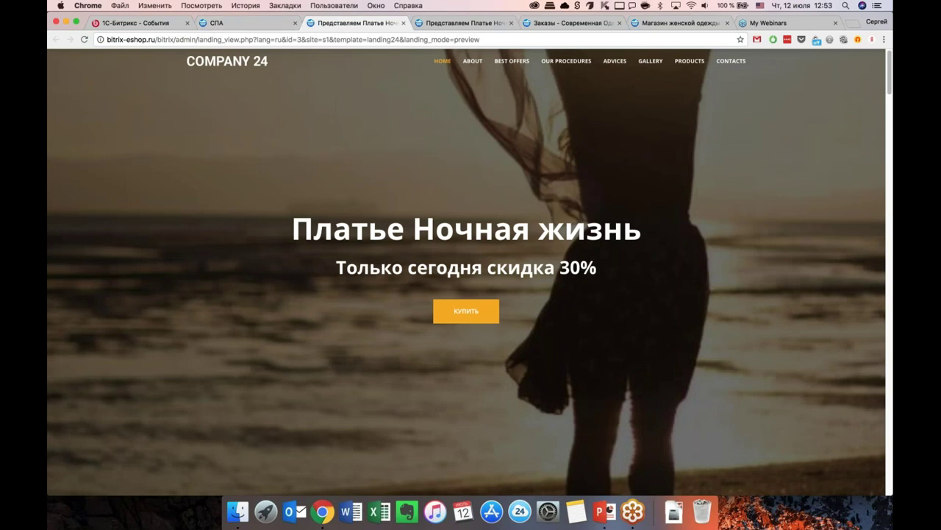
pyautogui.click(453, 26)
pyautogui.click(362, 25)
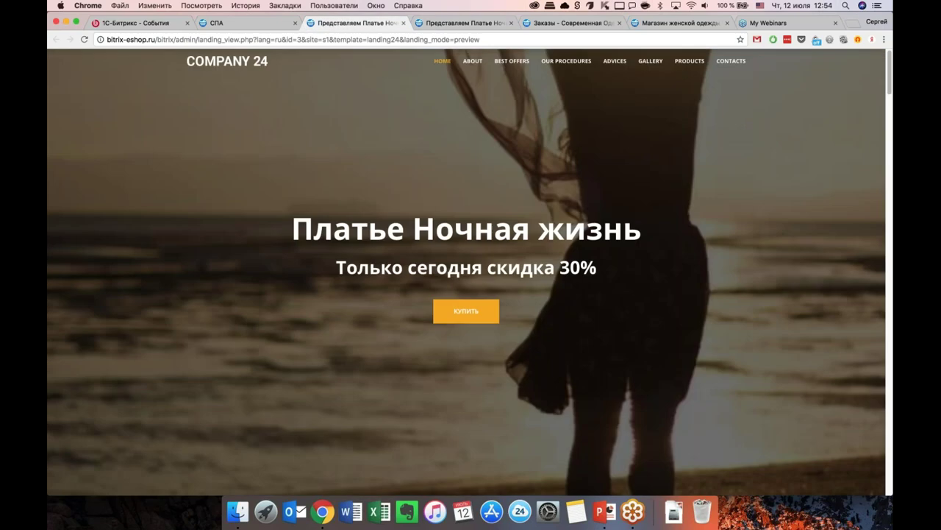
pyautogui.scroll(-1, 470, 282)
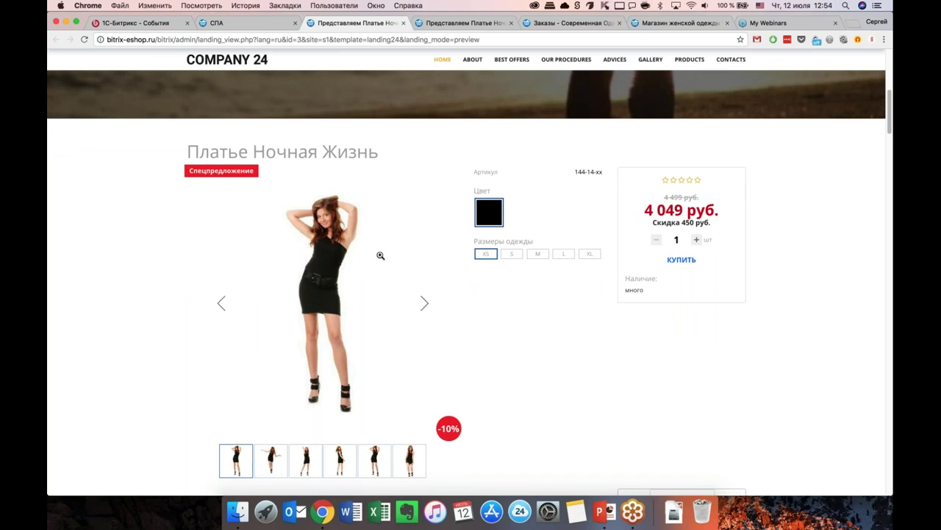
pyautogui.scroll(1, 382, 257)
pyautogui.scroll(5, 552, 238)
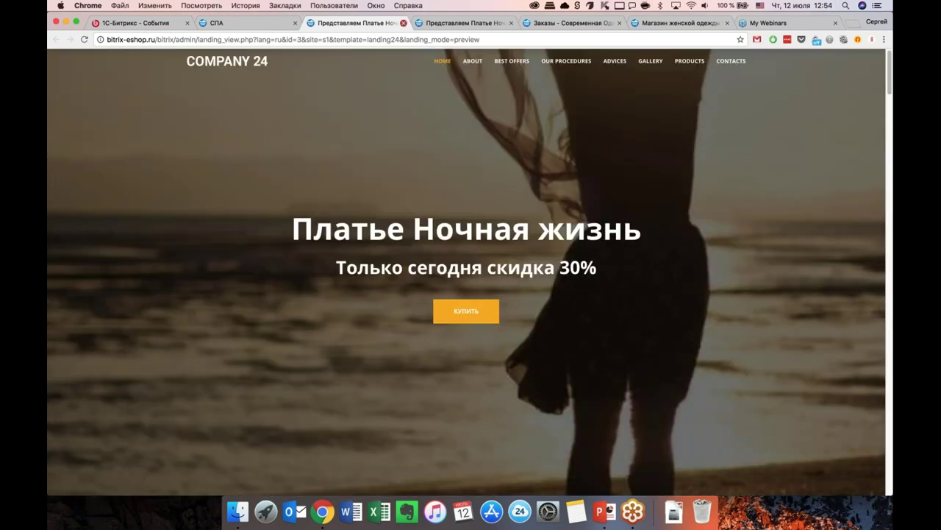
pyautogui.click(403, 22)
pyautogui.click(402, 23)
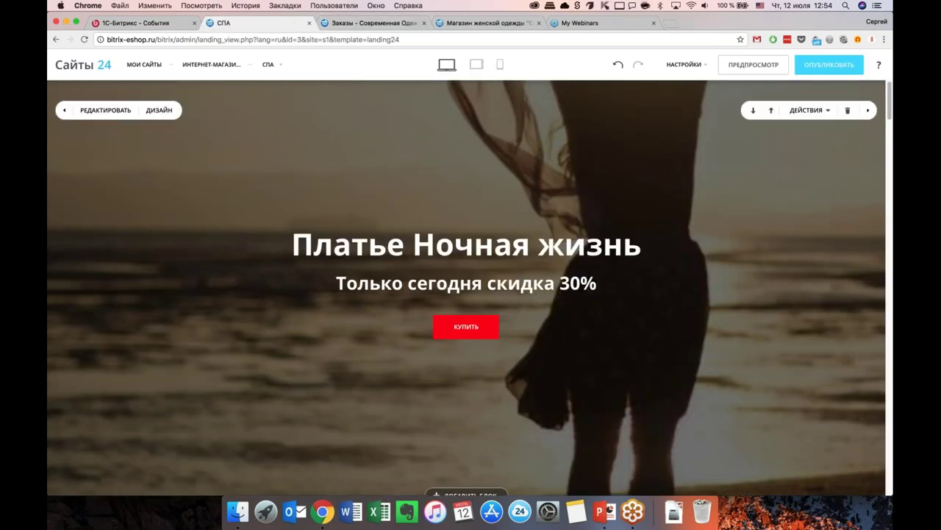
# Step: Set the element ID of the "Платье Ночная Жизнь" product block to 9 and save the block
pyautogui.scroll(-1, 456, 223)
pyautogui.scroll(-5, 471, 287)
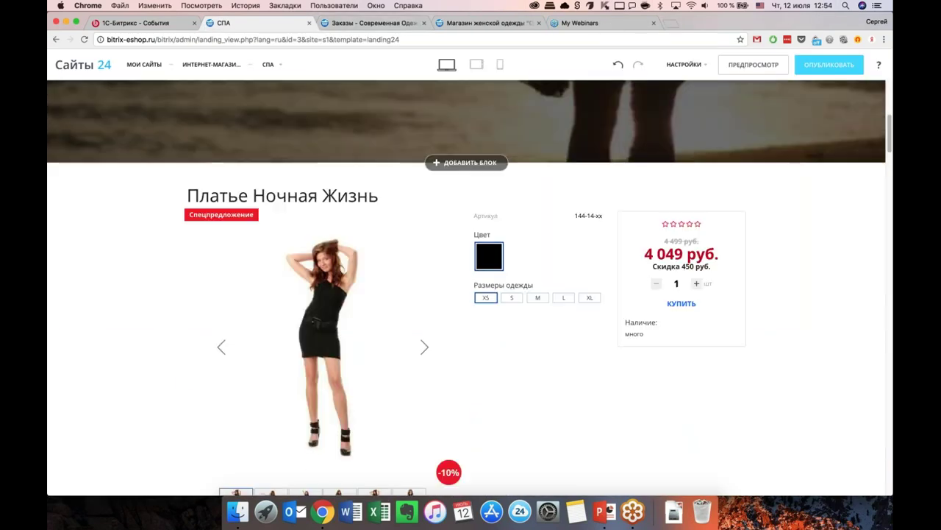
pyautogui.click(111, 194)
pyautogui.click(226, 184)
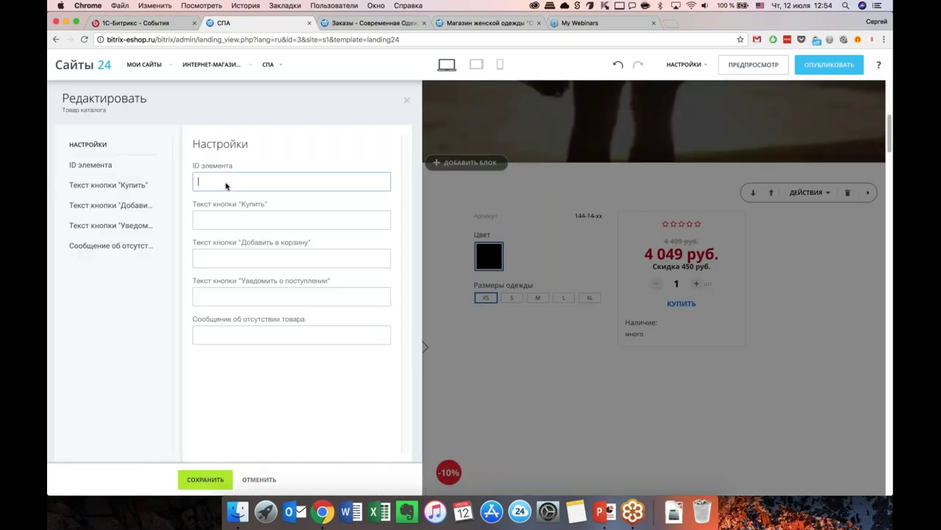
pyautogui.write('9')
pyautogui.click(205, 479)
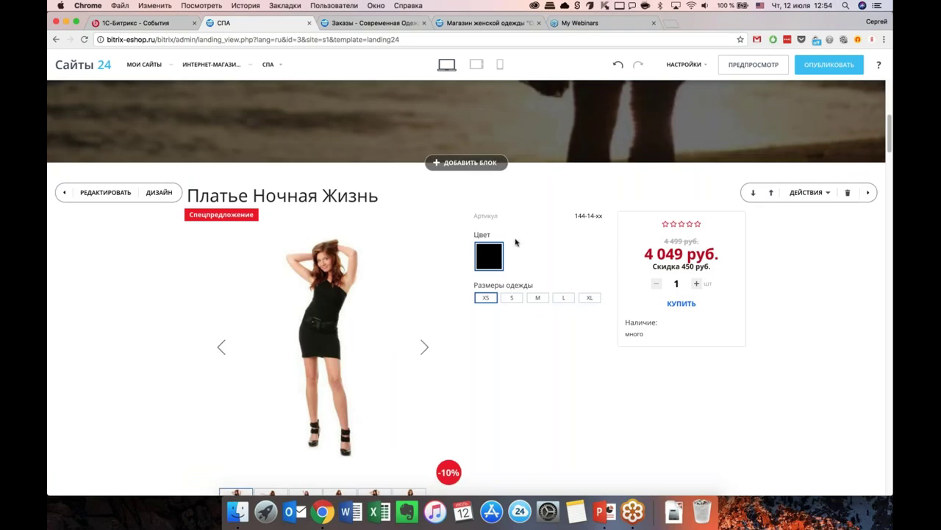
# Step: Publish the landing page again, check the live version and return to the editor
pyautogui.click(829, 65)
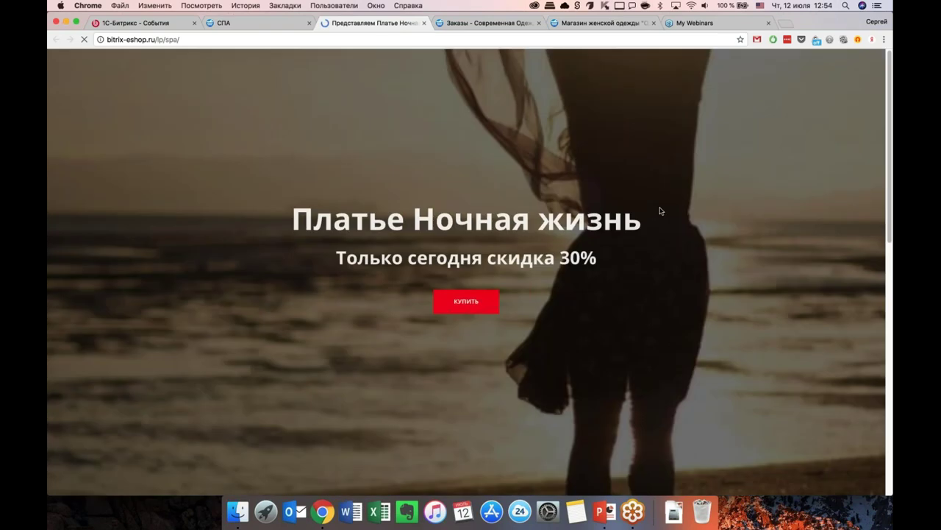
pyautogui.scroll(-5, 643, 282)
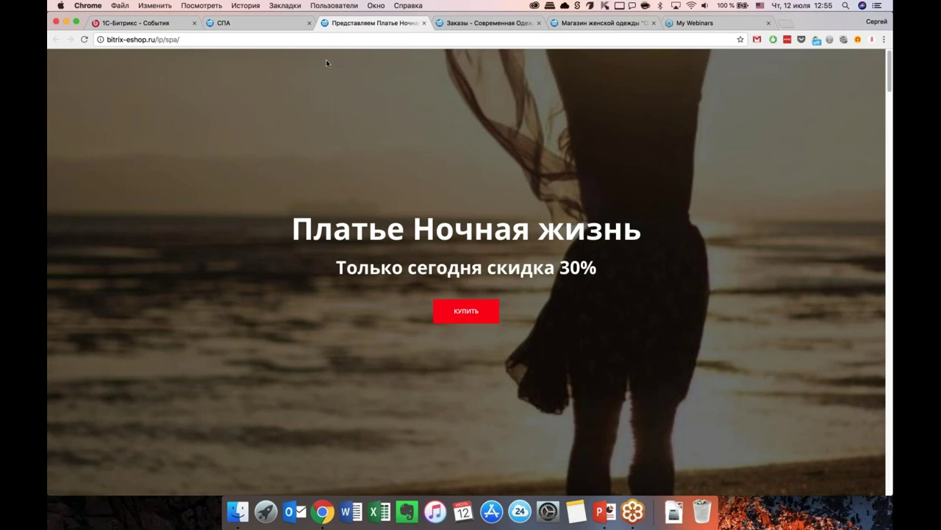
pyautogui.click(262, 27)
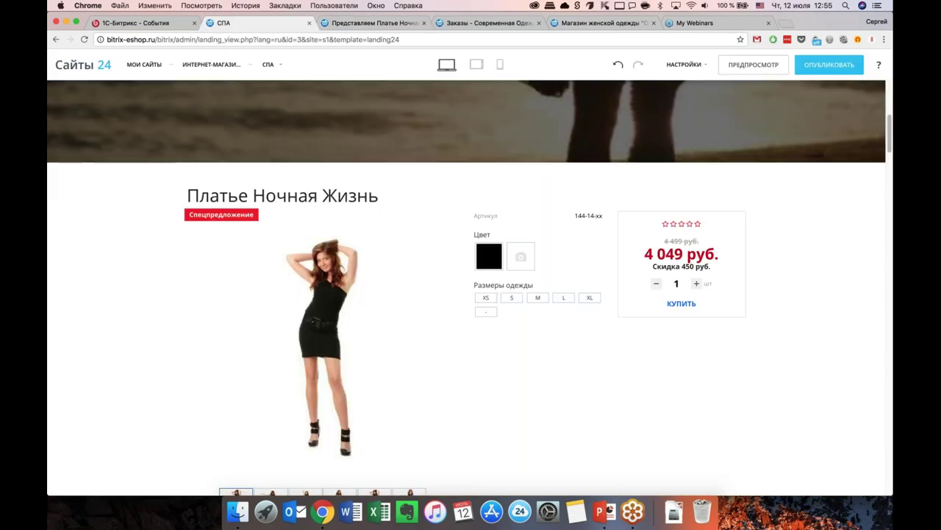
# Step: Look over the published landing page, reload it and return to the landing editor
pyautogui.click(371, 22)
pyautogui.scroll(-10, 466, 268)
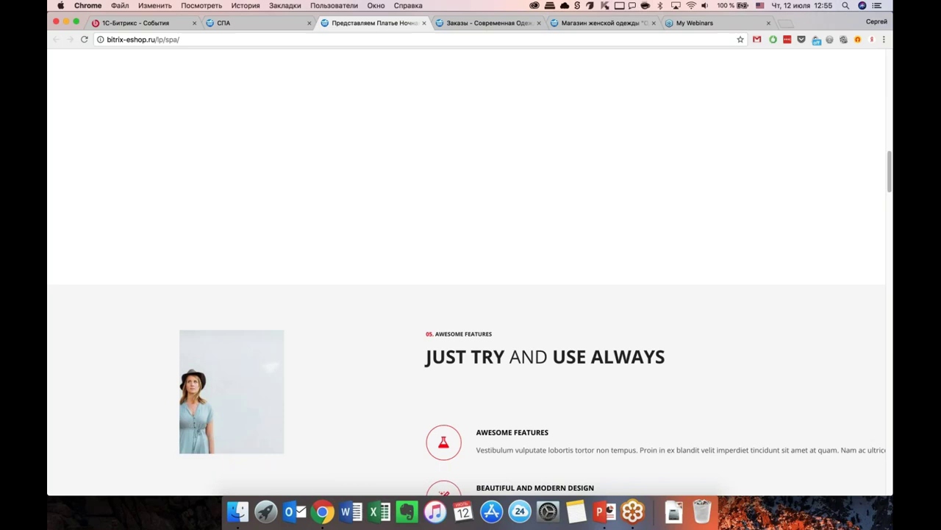
pyautogui.scroll(-1, 467, 385)
pyautogui.press('super+r')
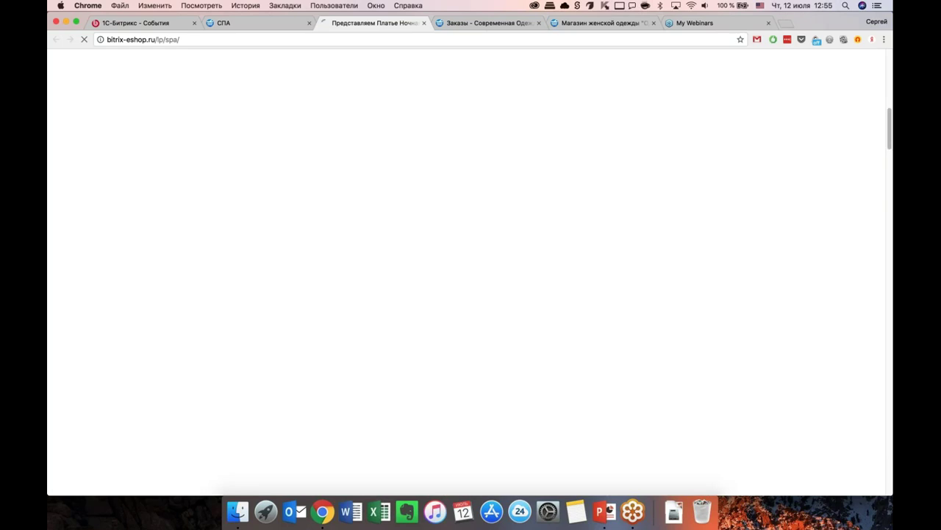
pyautogui.click(250, 25)
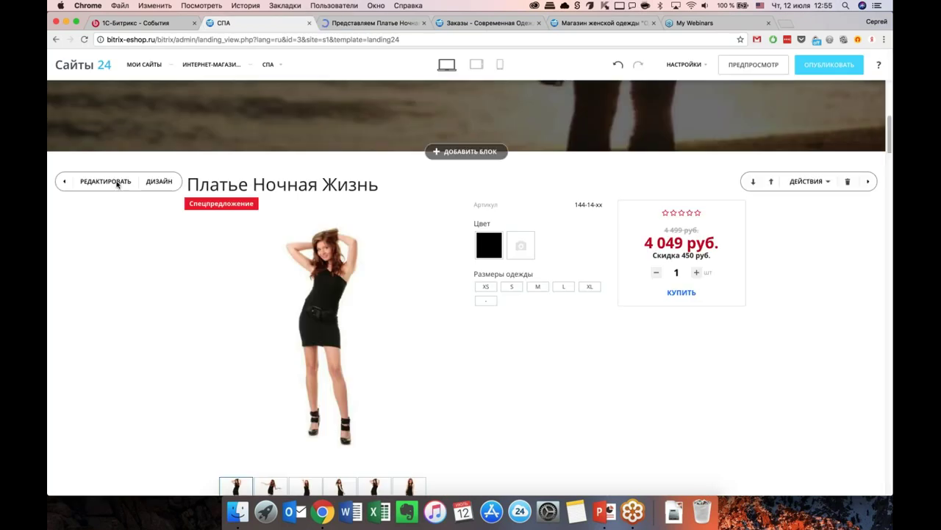
# Step: Open the settings of the "Платье Ночная Жизнь" product block, check the element ID and save the block again
pyautogui.click(110, 182)
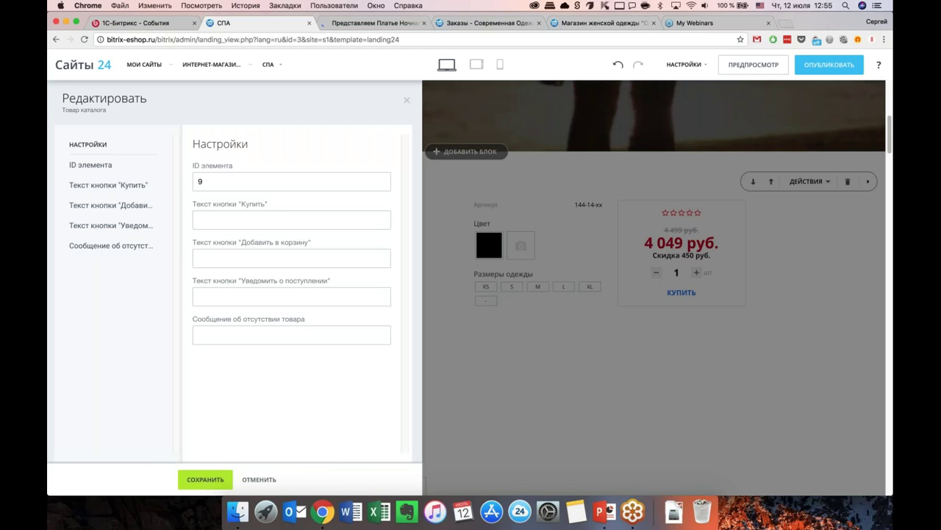
pyautogui.click(245, 179)
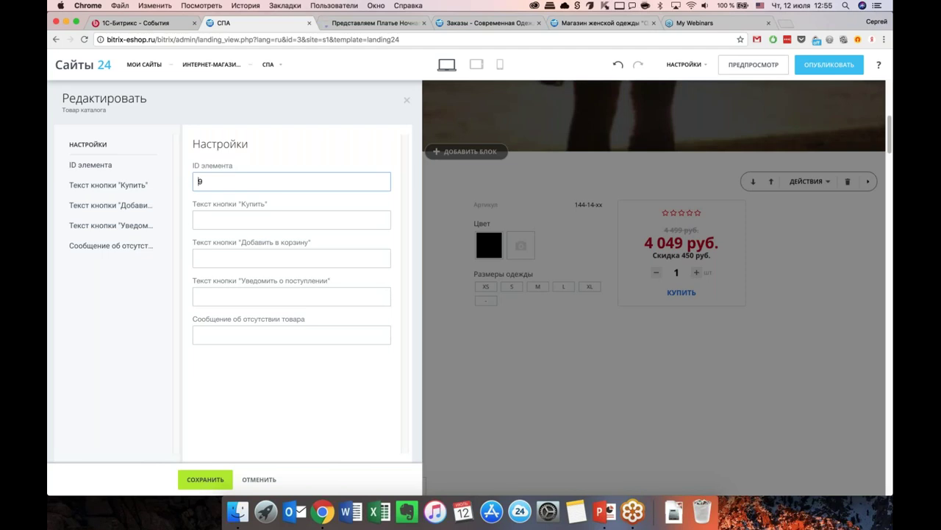
pyautogui.click(205, 478)
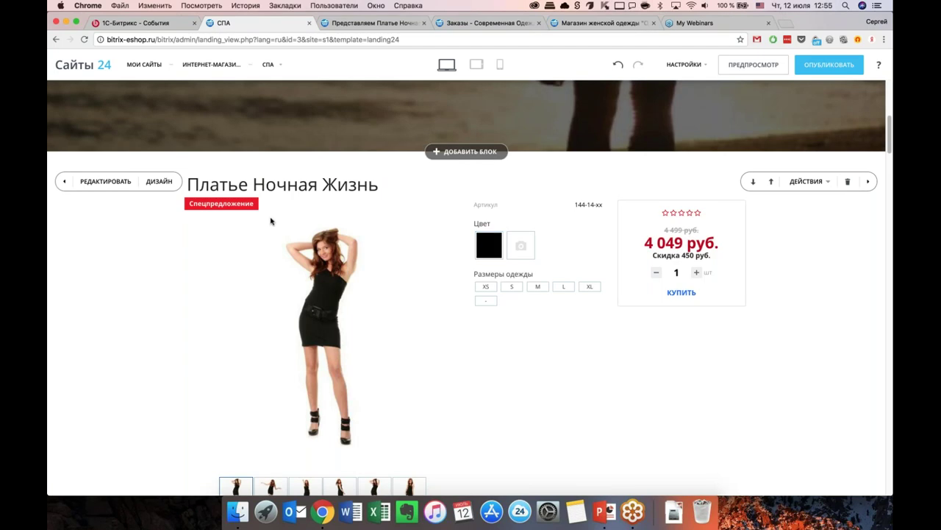
# Step: Look through the design and display settings of the "Платье Ночная Жизнь" product block
pyautogui.click(159, 181)
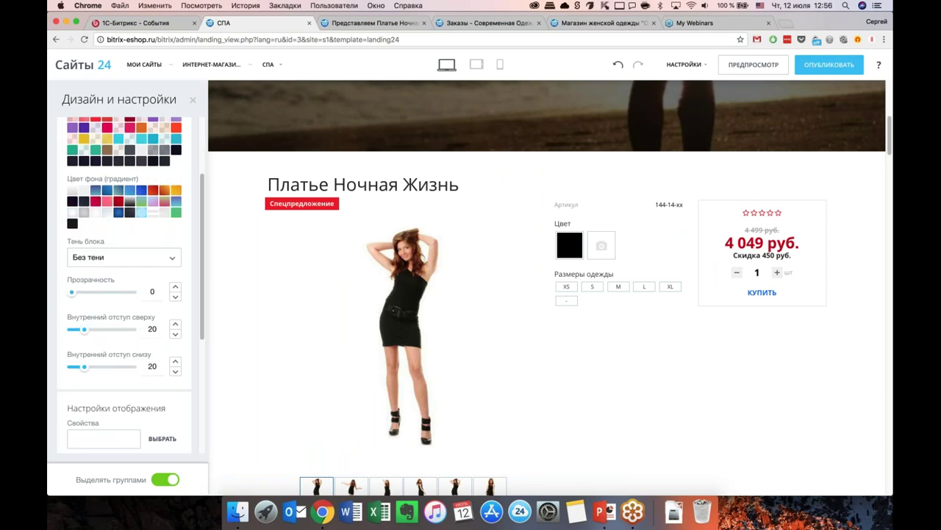
pyautogui.scroll(-5, 125, 295)
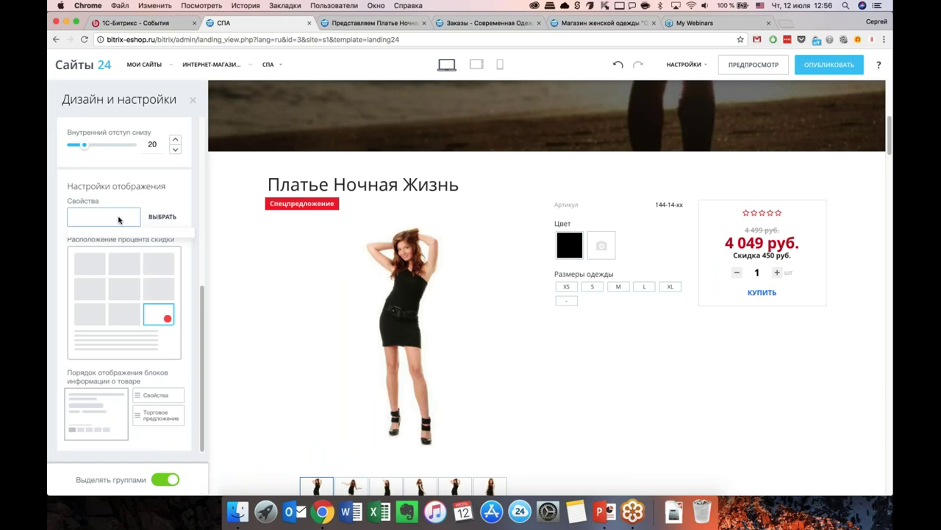
pyautogui.scroll(15, 165, 217)
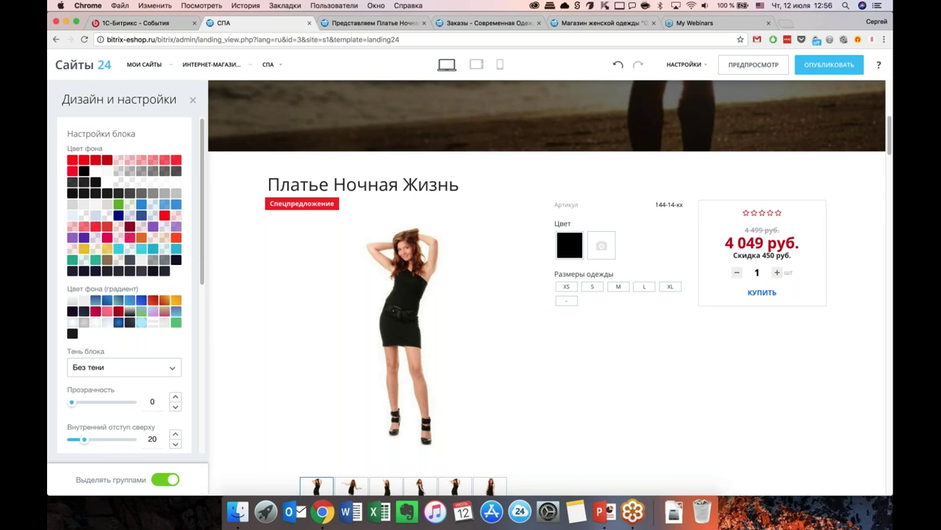
# Step: Check the reloaded live page for the product block below the cover, and go back to the landing editor
pyautogui.hotkey('ctrl', 'Tab')
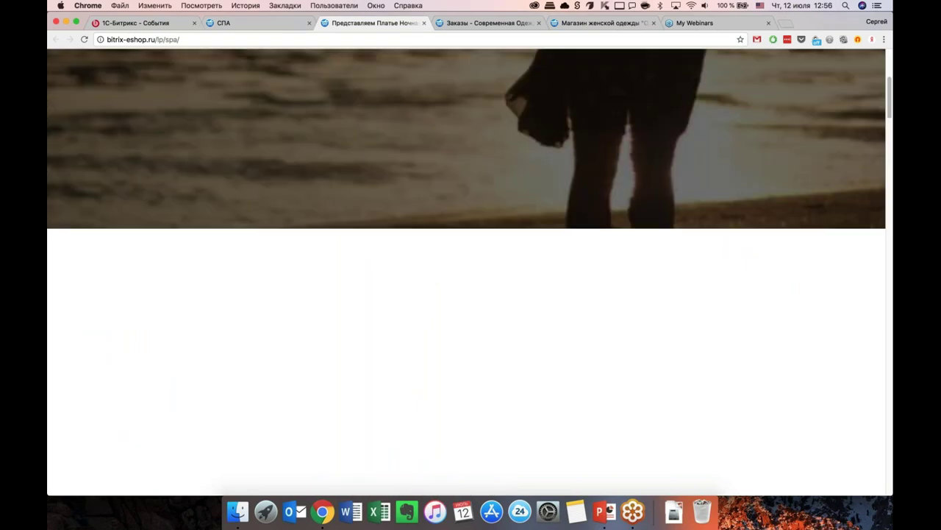
pyautogui.scroll(-7, 471, 272)
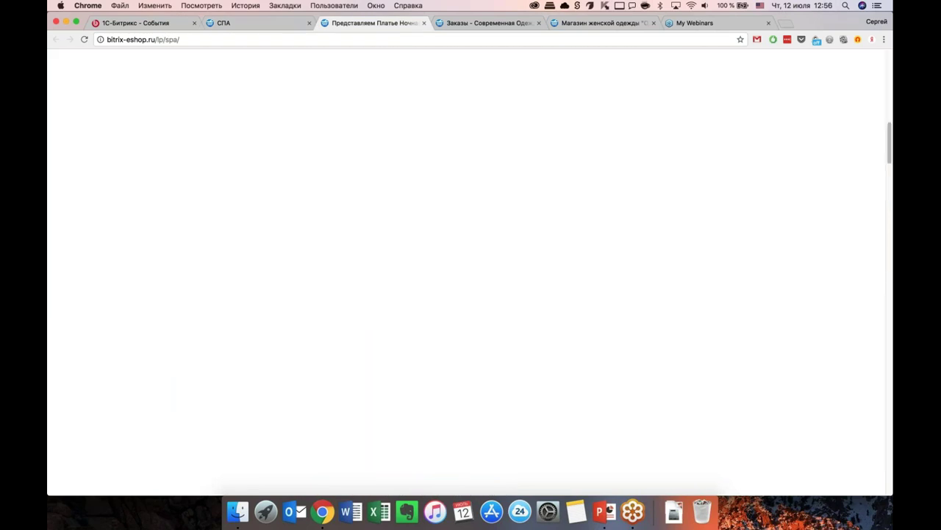
pyautogui.scroll(-5, 470, 272)
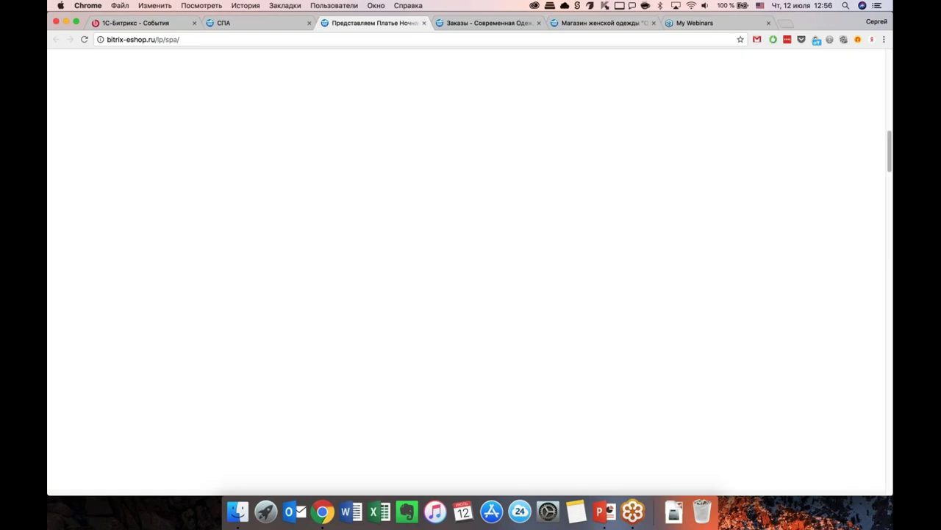
pyautogui.scroll(5, 471, 272)
pyautogui.scroll(3, 471, 272)
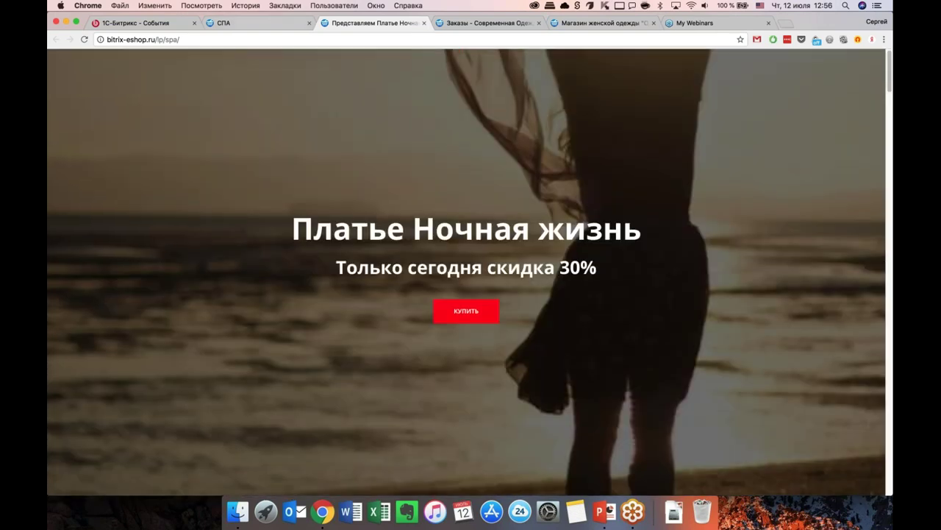
pyautogui.click(220, 23)
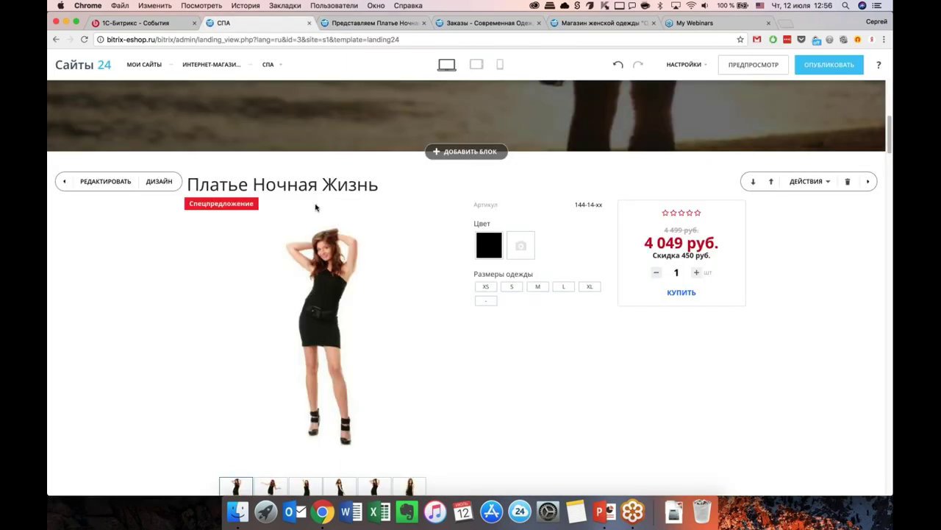
# Step: Add a "Список товаров" block from the "Интернет-магазин" category directly below the cover
pyautogui.click(479, 153)
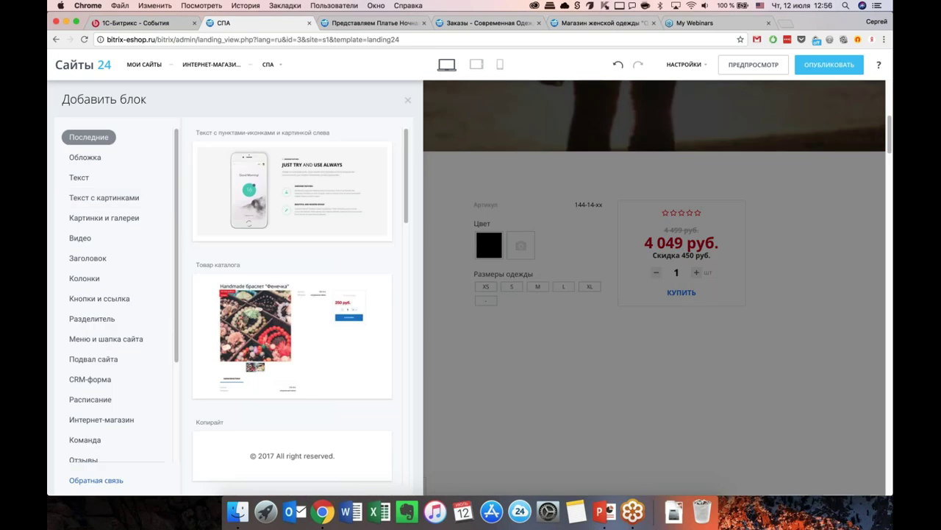
pyautogui.scroll(-2, 106, 360)
pyautogui.click(103, 360)
pyautogui.scroll(-1, 299, 342)
pyautogui.scroll(-1, 300, 342)
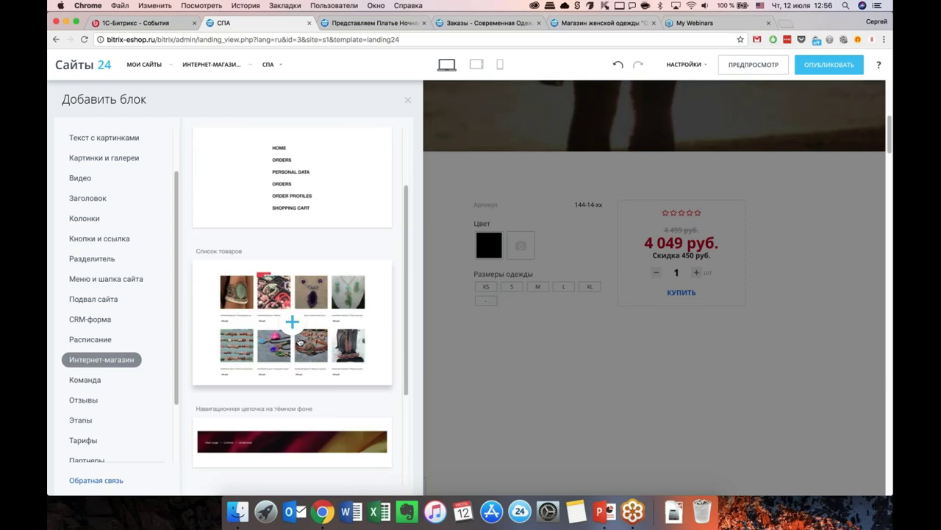
pyautogui.scroll(-3, 299, 342)
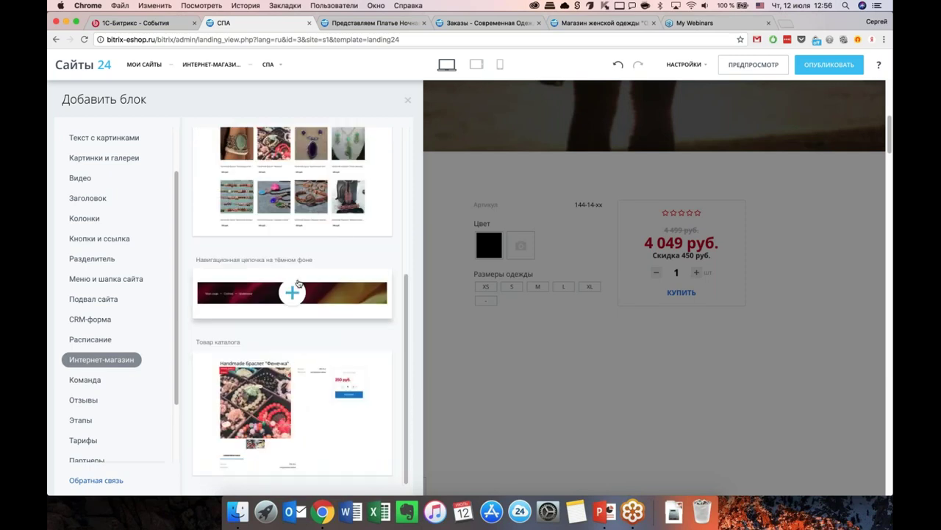
pyautogui.scroll(4, 298, 283)
pyautogui.scroll(-1, 293, 340)
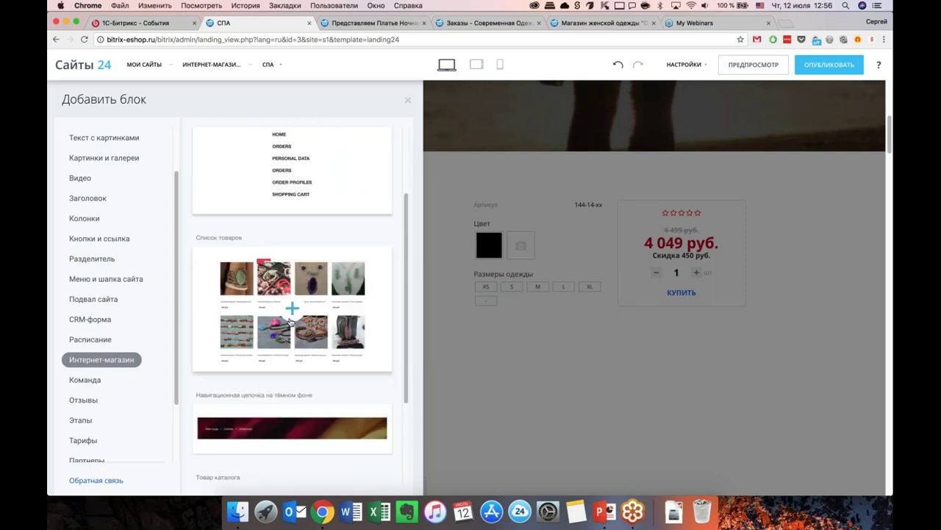
pyautogui.click(292, 308)
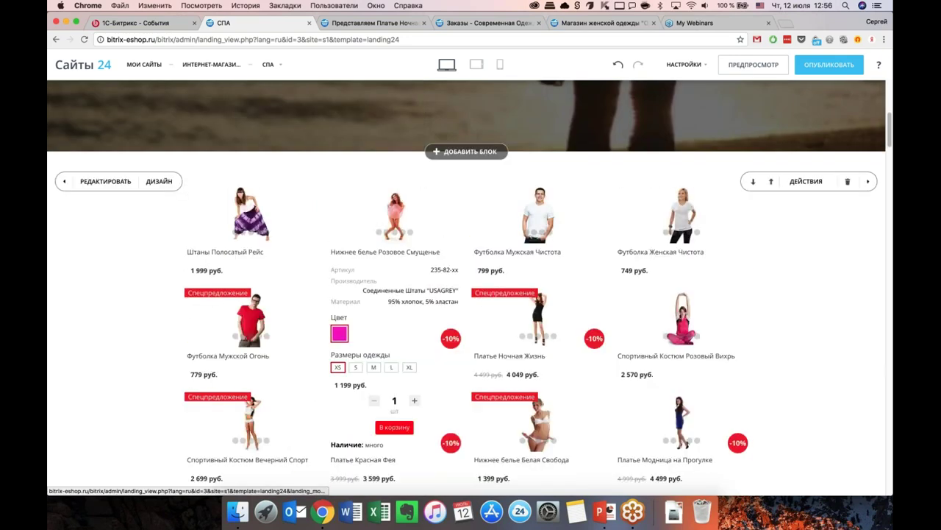
# Step: Review the item count, sorting and button text settings of the "Список товаров" block and save it
pyautogui.click(106, 181)
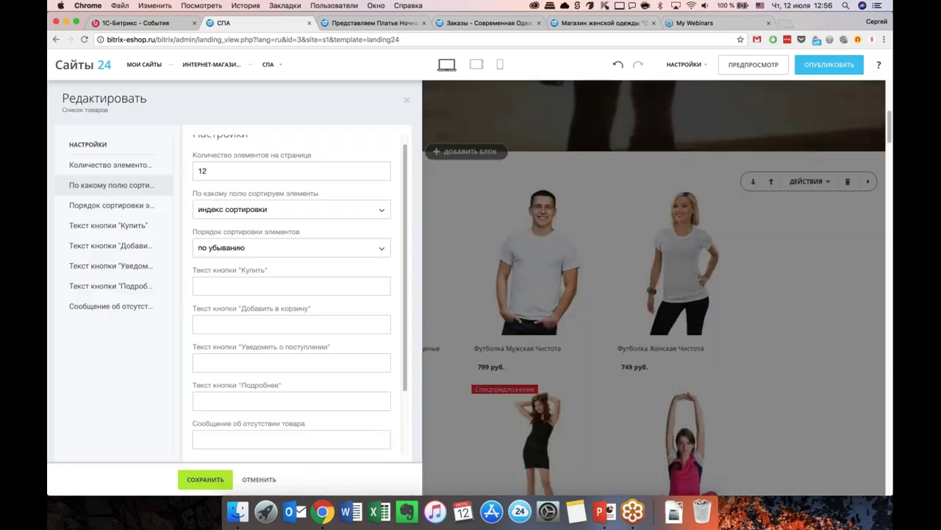
pyautogui.scroll(-2, 246, 174)
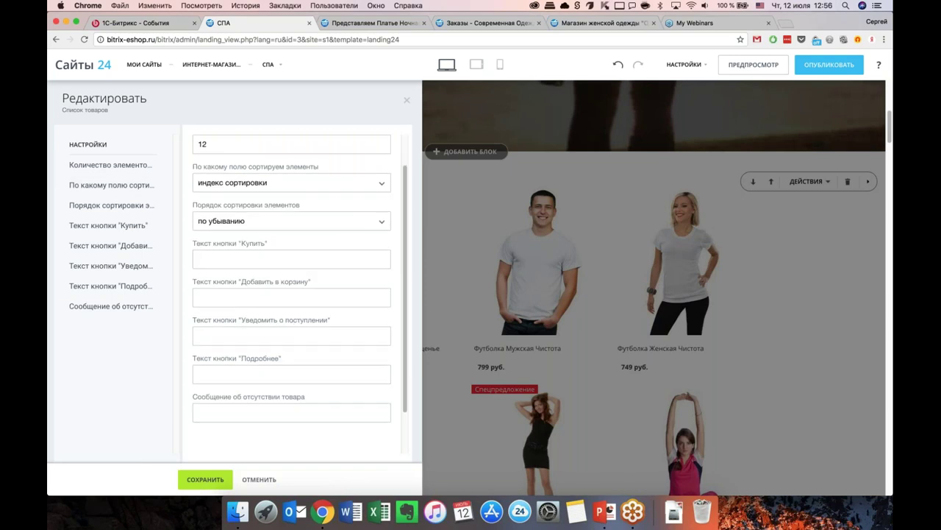
pyautogui.scroll(-3, 291, 294)
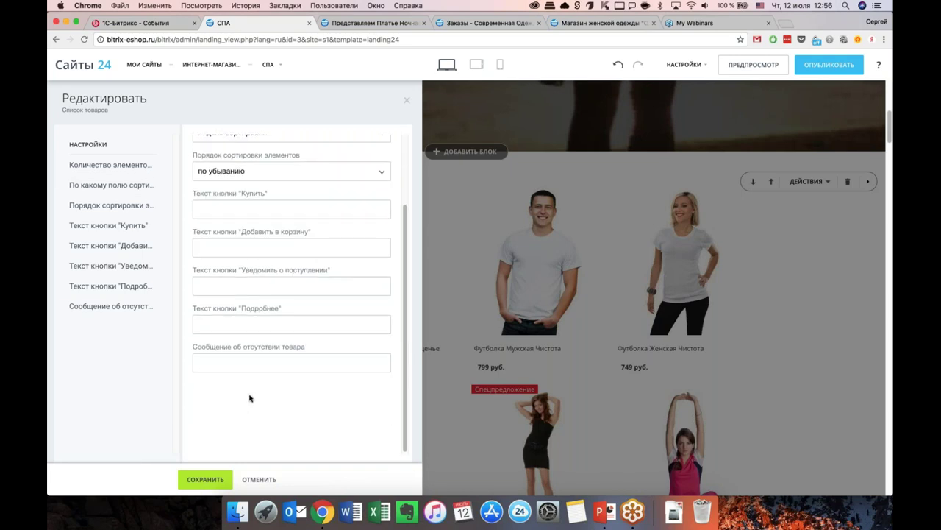
pyautogui.scroll(5, 249, 404)
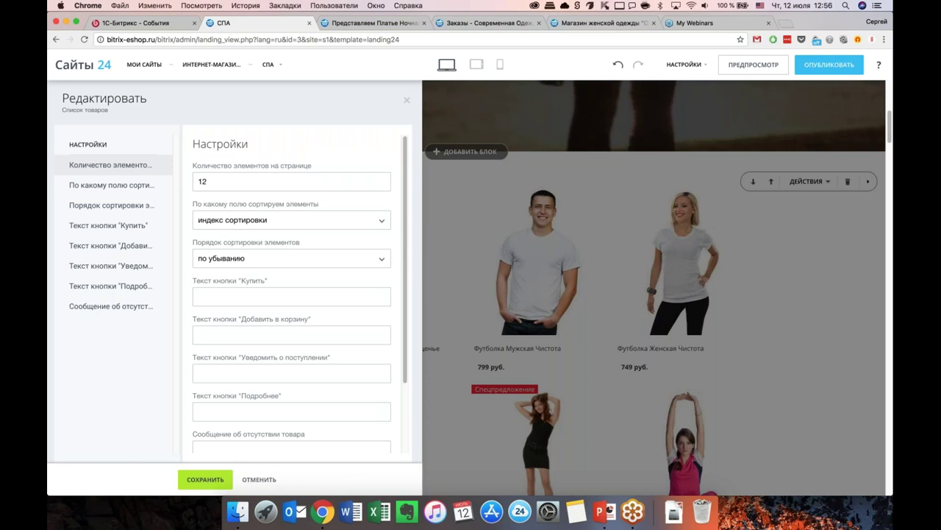
pyautogui.click(205, 479)
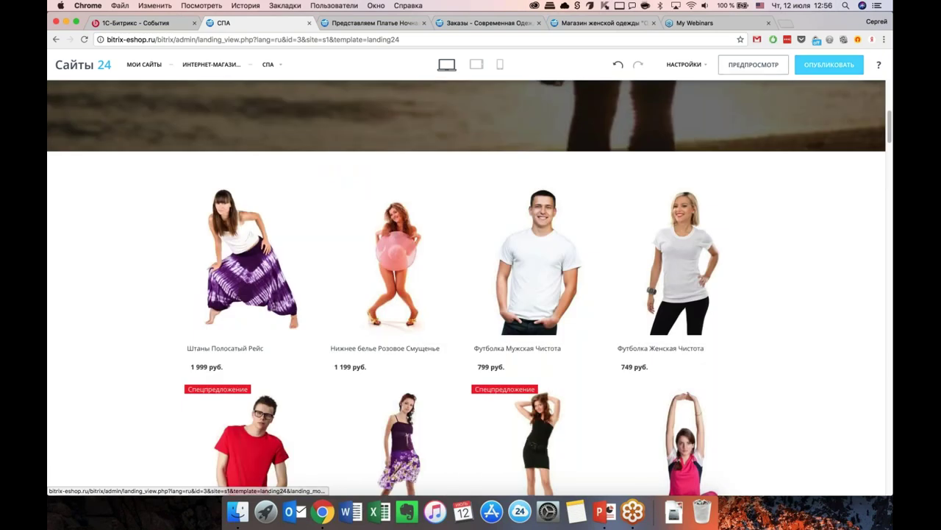
# Step: Publish the landing page with the product list, look over the live version and return to the editor
pyautogui.click(829, 64)
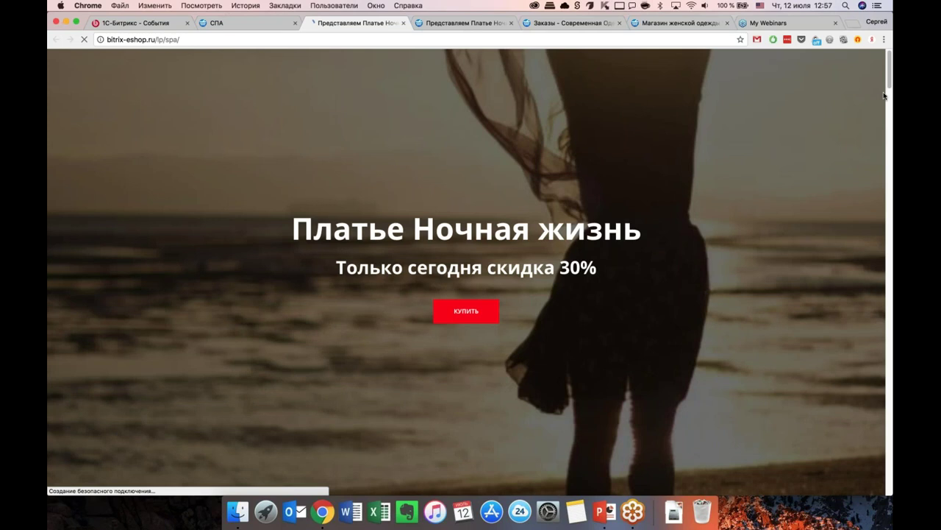
pyautogui.scroll(-5, 704, 253)
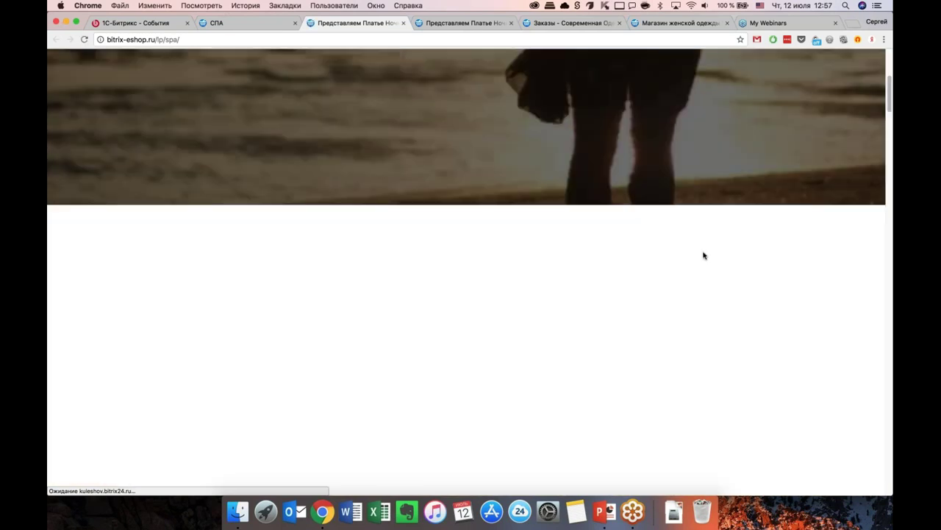
pyautogui.scroll(-5, 704, 255)
pyautogui.scroll(10, 877, 72)
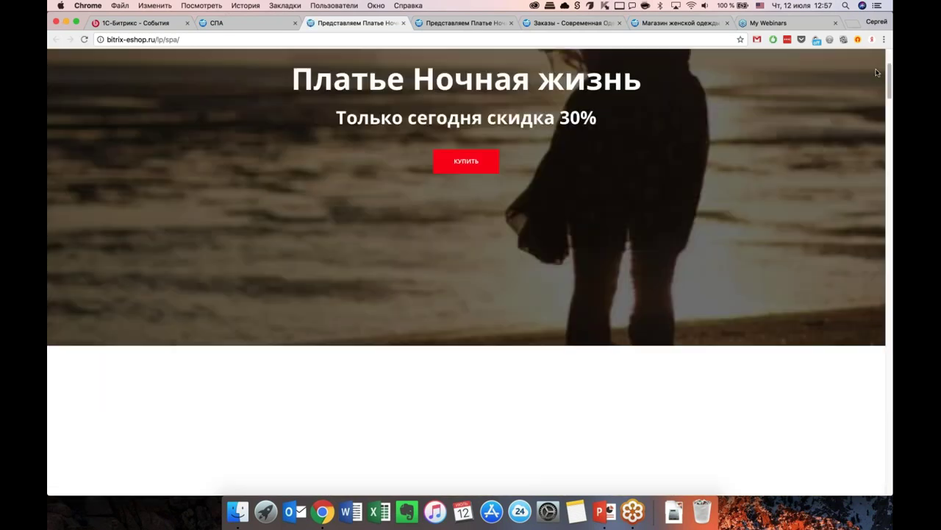
pyautogui.scroll(3, 876, 72)
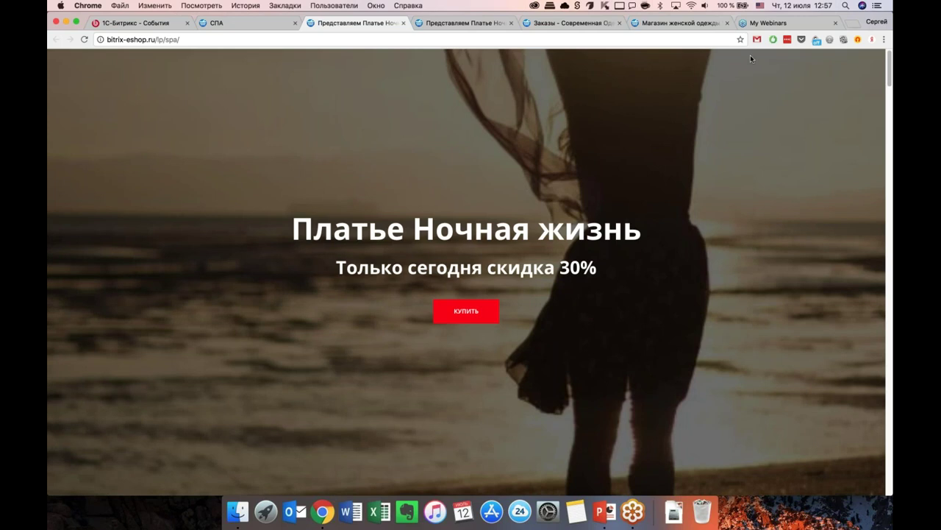
pyautogui.click(241, 24)
# Step: Open the landing's catalog settings and choose "Платья" as the catalog folder
pyautogui.scroll(3, 467, 286)
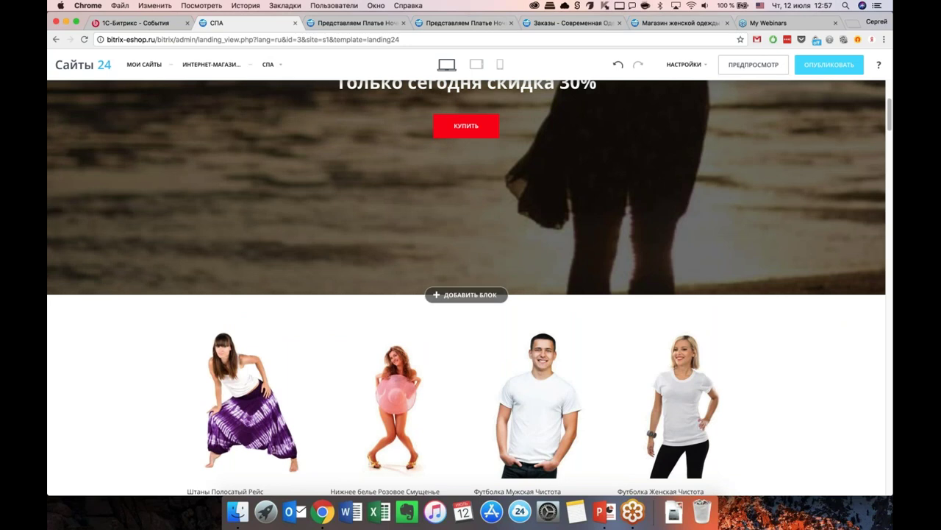
pyautogui.scroll(-4, 715, 146)
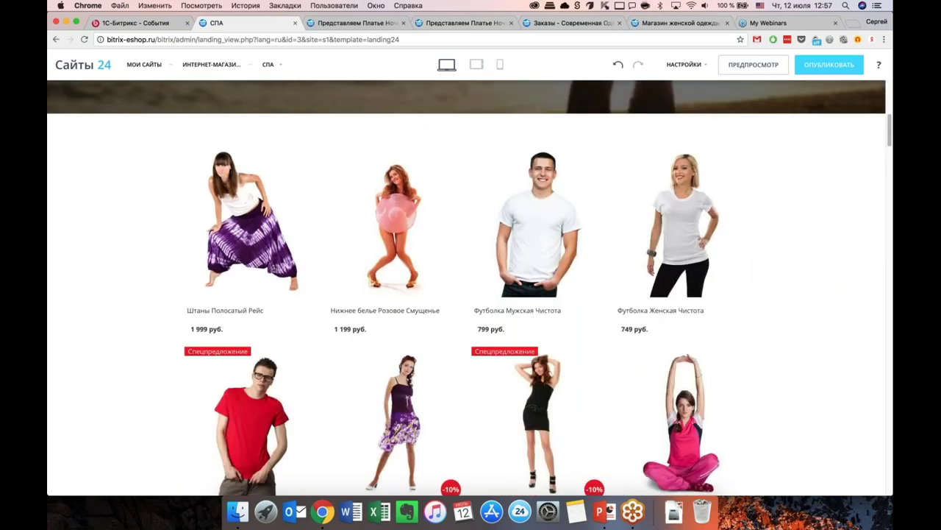
pyautogui.click(684, 65)
pyautogui.click(440, 191)
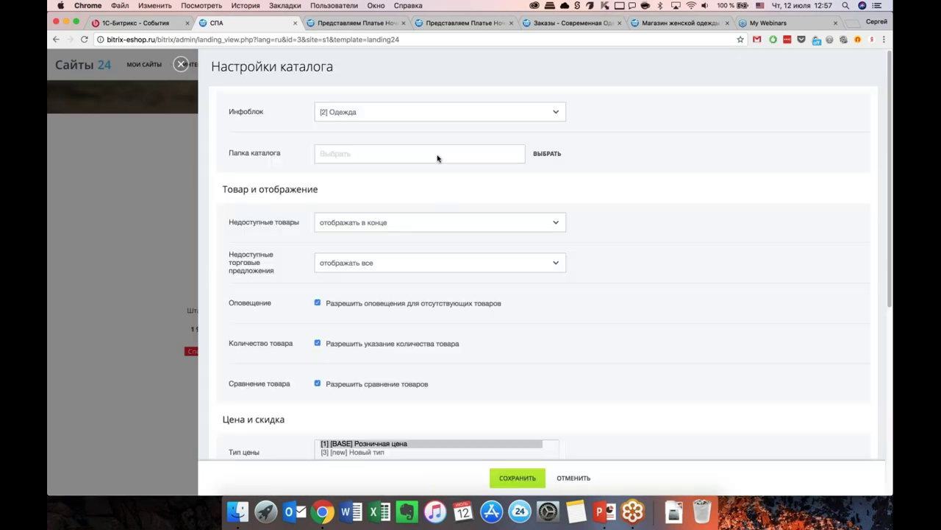
pyautogui.click(552, 157)
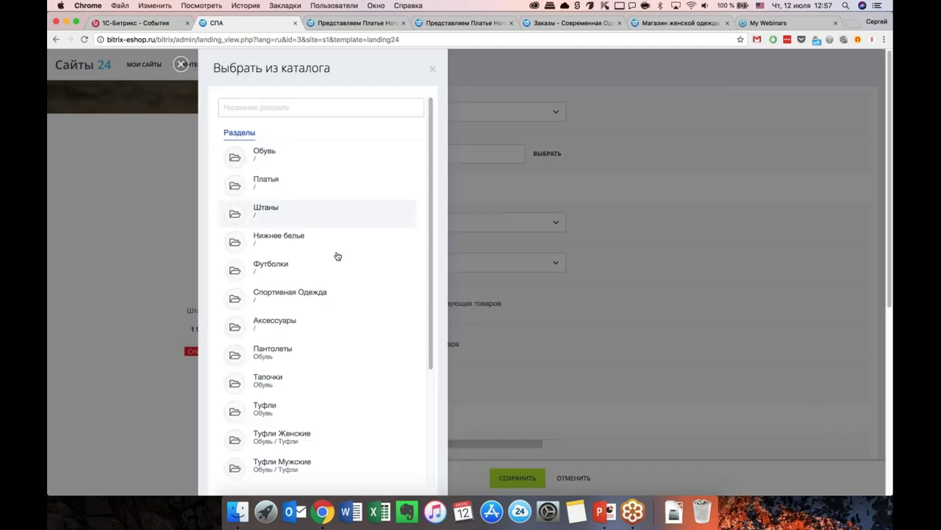
pyautogui.click(294, 240)
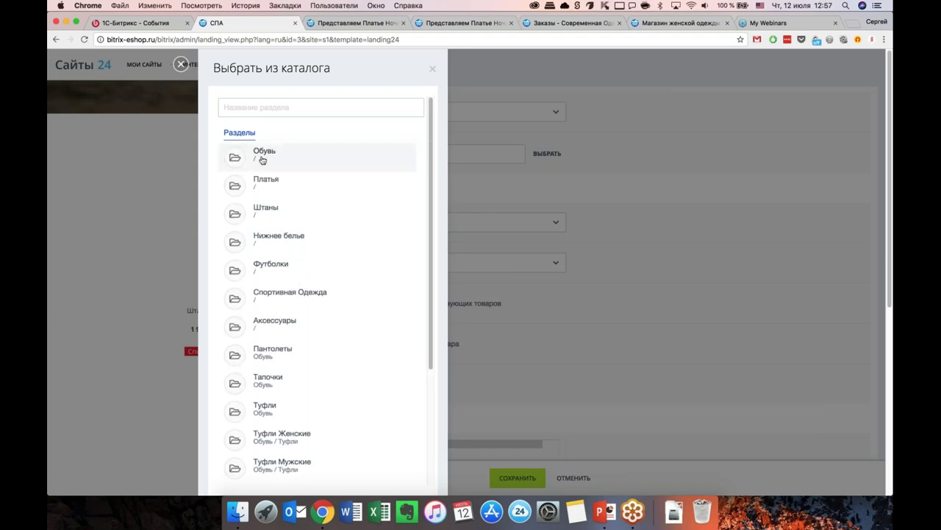
pyautogui.click(294, 185)
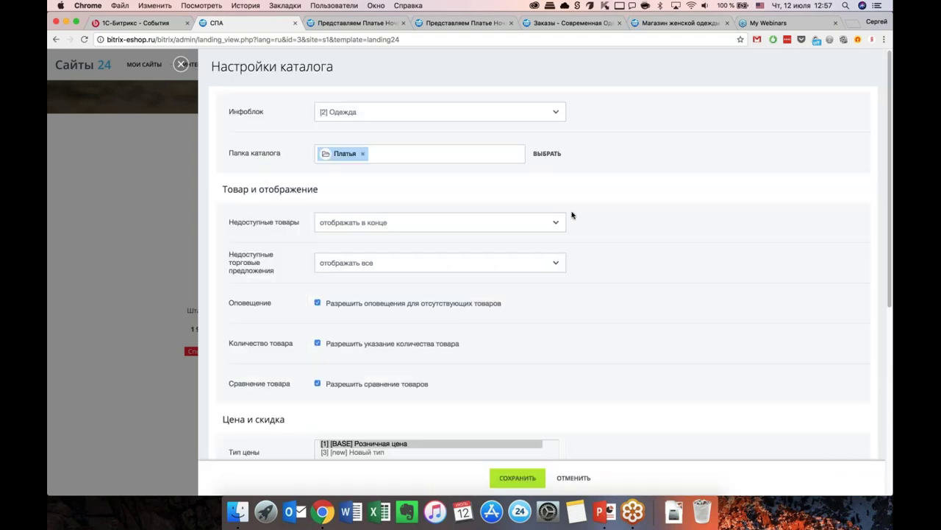
# Step: Review the product display, price, discount and analytics options of the catalog settings and save them
pyautogui.scroll(-2, 441, 147)
pyautogui.scroll(-5, 421, 232)
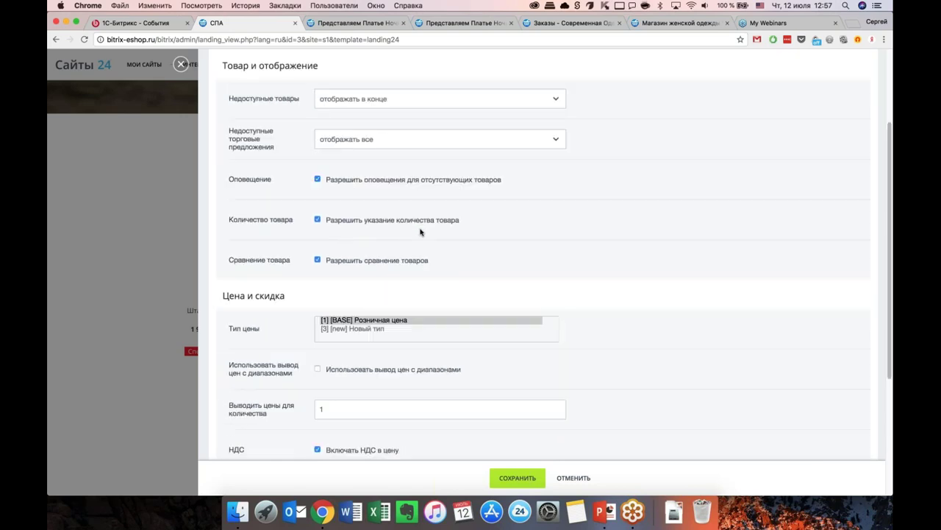
pyautogui.scroll(-1, 421, 234)
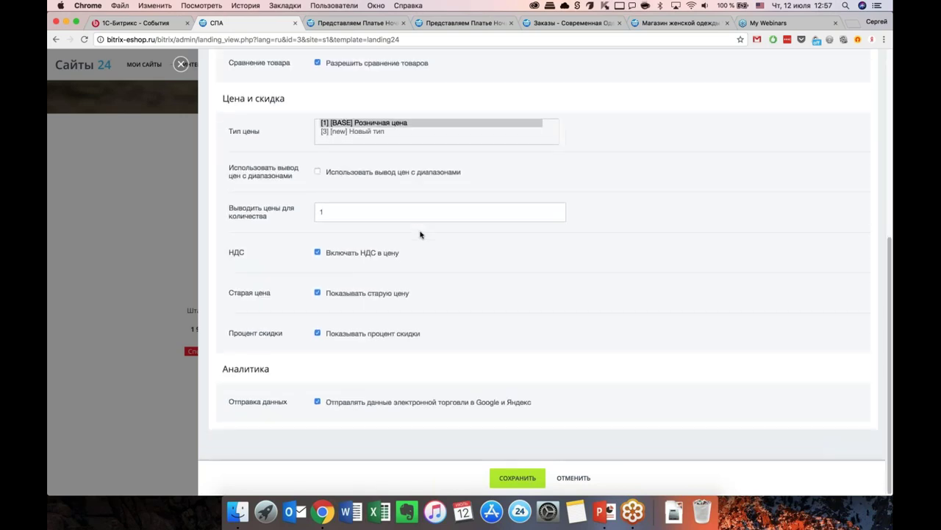
pyautogui.click(517, 478)
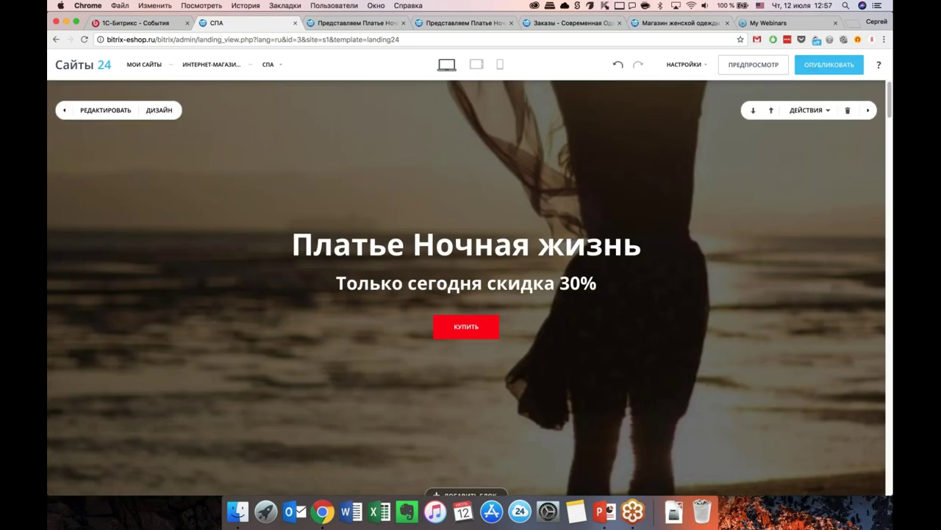
# Step: Publish the landing page with the new catalog settings, look over the live version and return to the editor
pyautogui.click(828, 65)
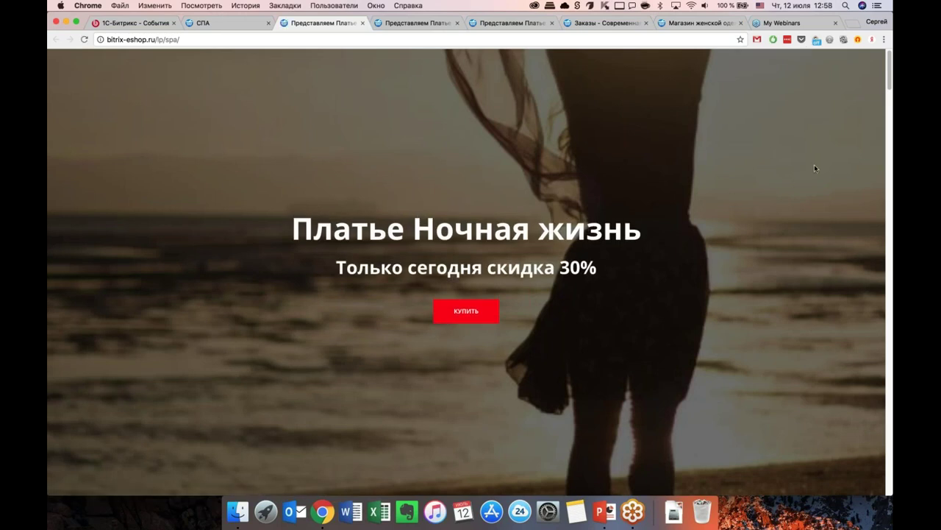
pyautogui.scroll(-5, 624, 283)
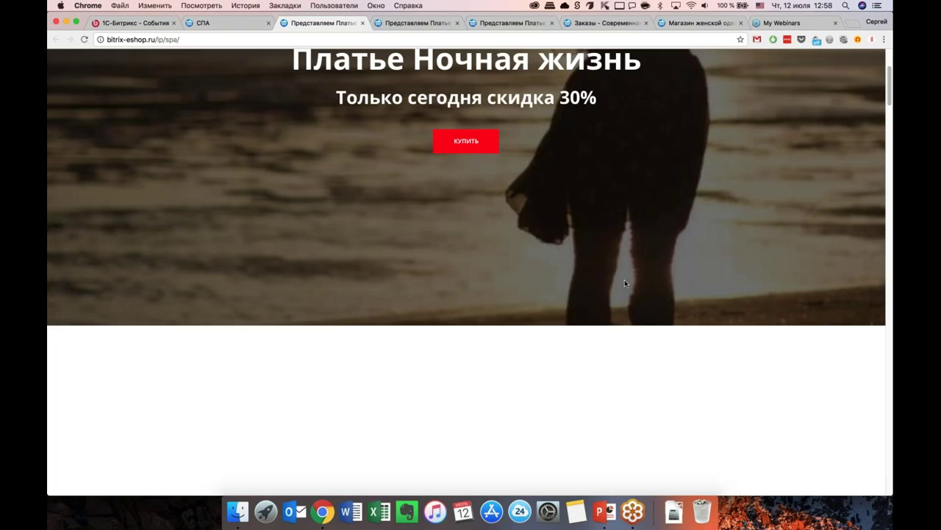
pyautogui.scroll(-10, 624, 283)
pyautogui.scroll(15, 785, 331)
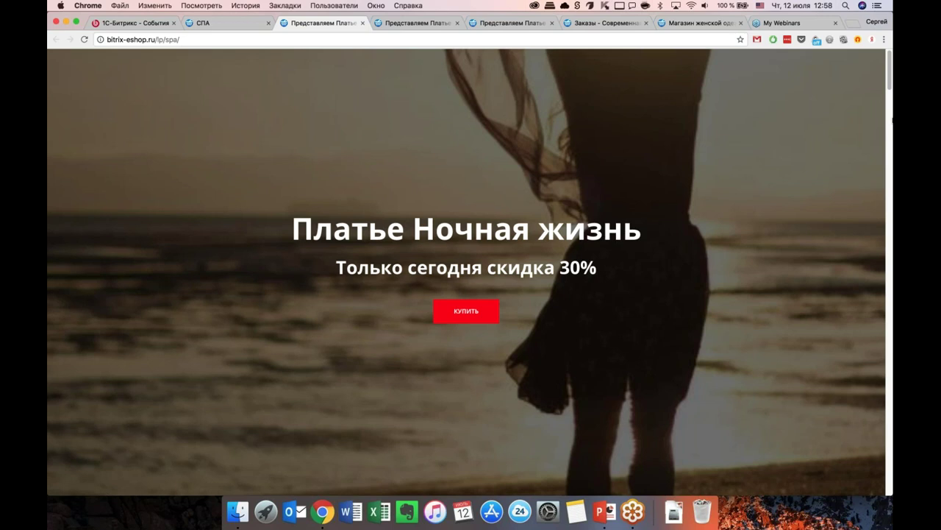
pyautogui.rightClick(352, 21)
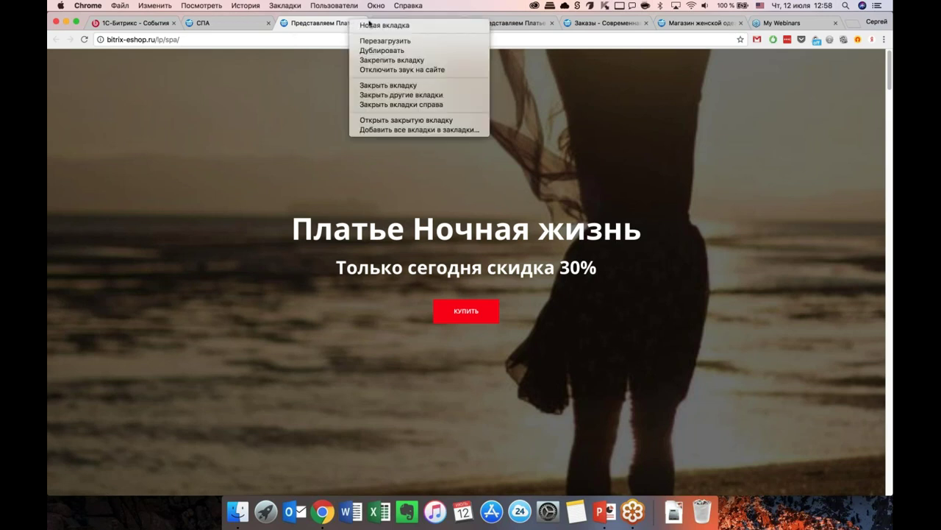
pyautogui.click(787, 208)
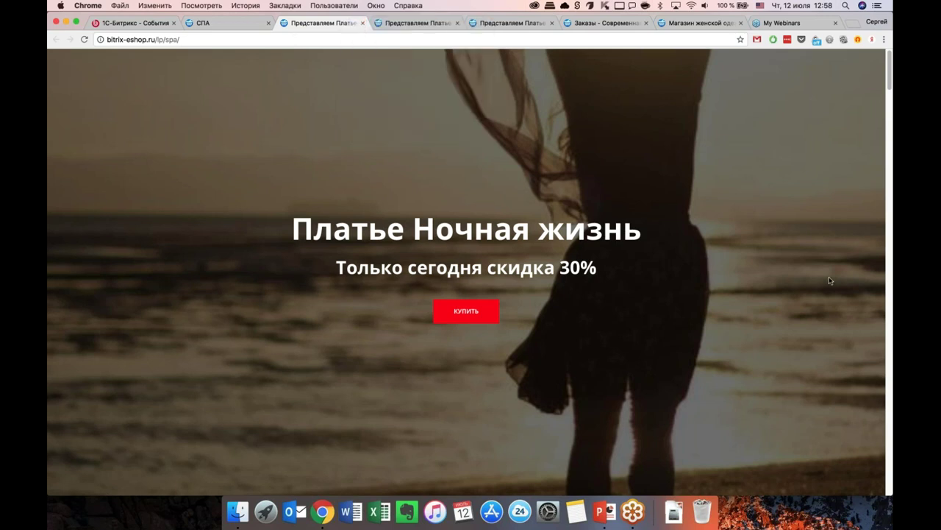
pyautogui.click(227, 23)
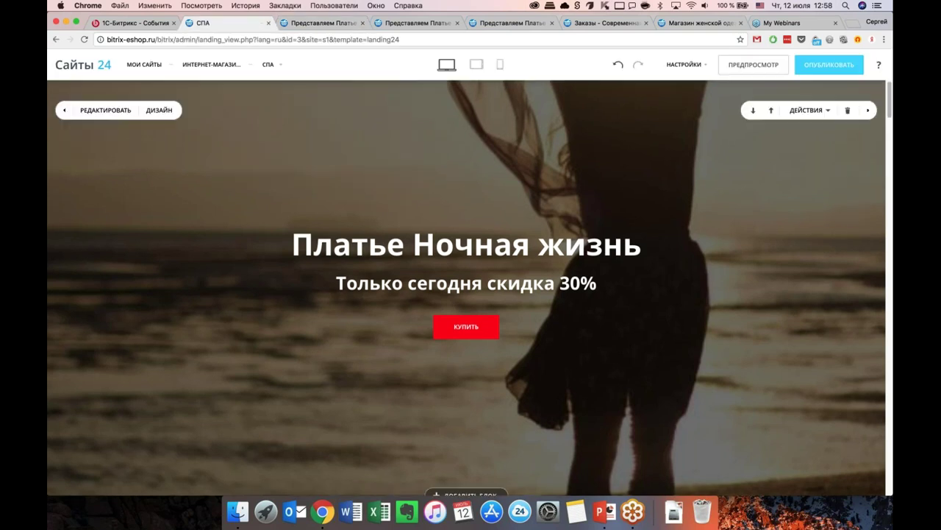
pyautogui.scroll(-5, 470, 289)
pyautogui.scroll(5, 470, 288)
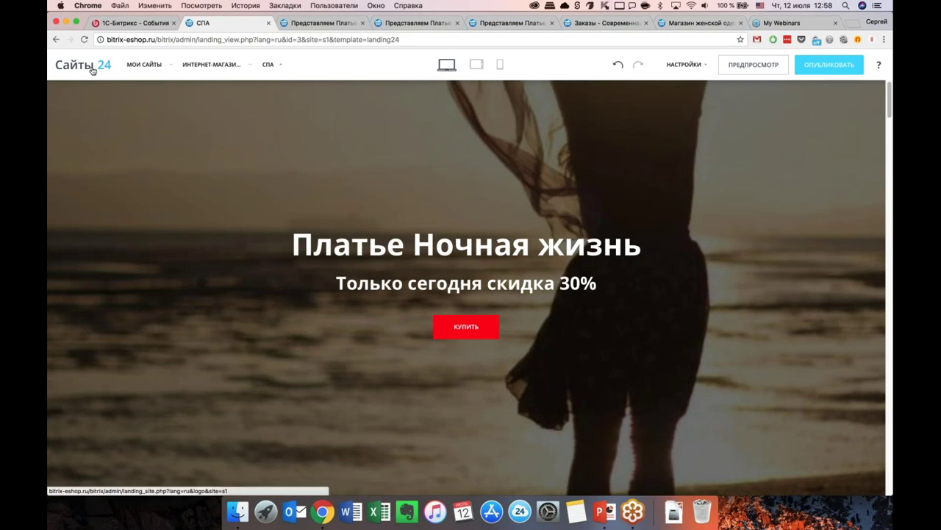
# Step: Leave the landing editor for the administration desktop at bitrix-eshop.ru/bitrix/admin/ and narrow the side menu
pyautogui.click(198, 39)
pyautogui.hotkey('shift', 'End')
pyautogui.press('BackSpace')
pyautogui.press('Return')
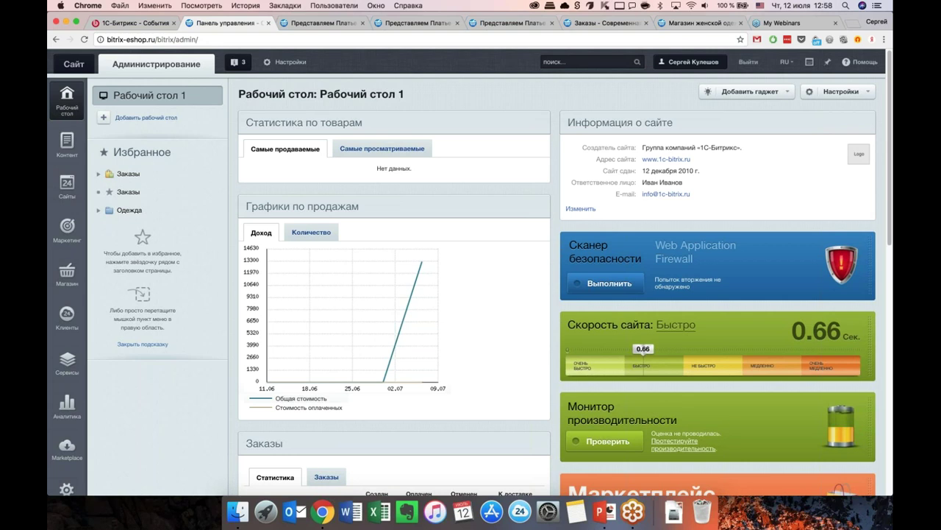
pyautogui.scroll(-2, 470, 271)
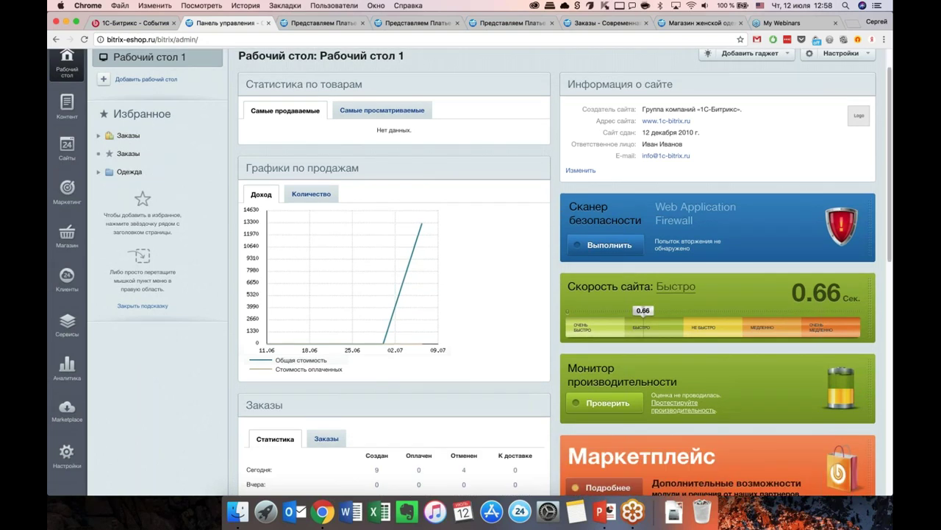
pyautogui.scroll(2, 421, 237)
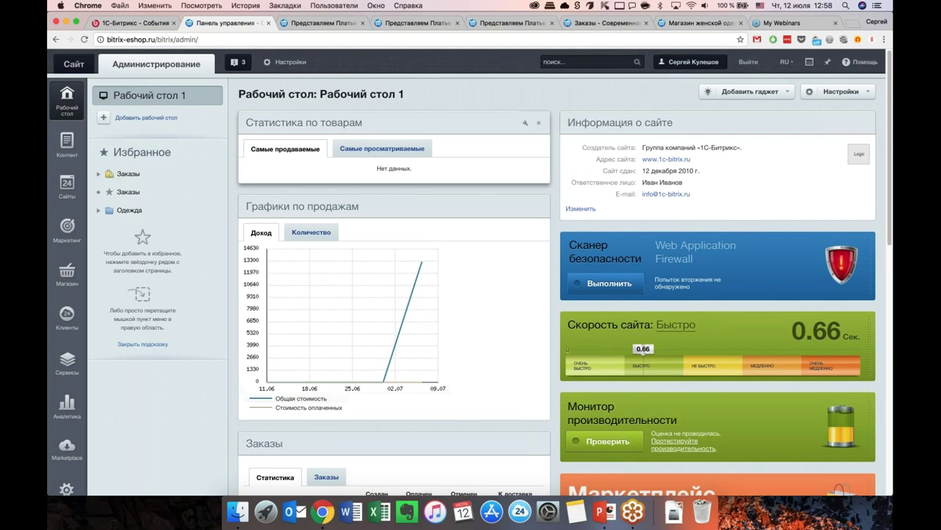
pyautogui.moveTo(228, 278); pyautogui.dragTo(205, 321)
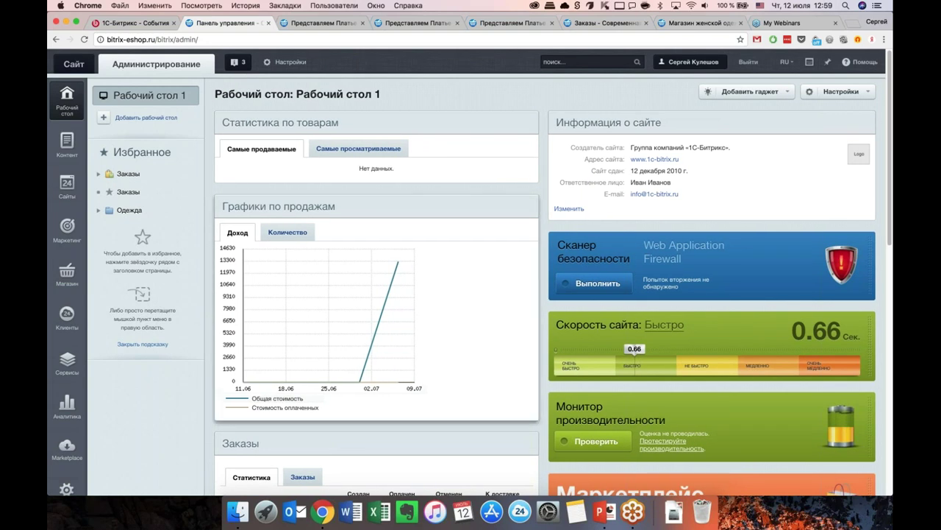
pyautogui.scroll(-1, 233, 286)
pyautogui.scroll(1, 233, 285)
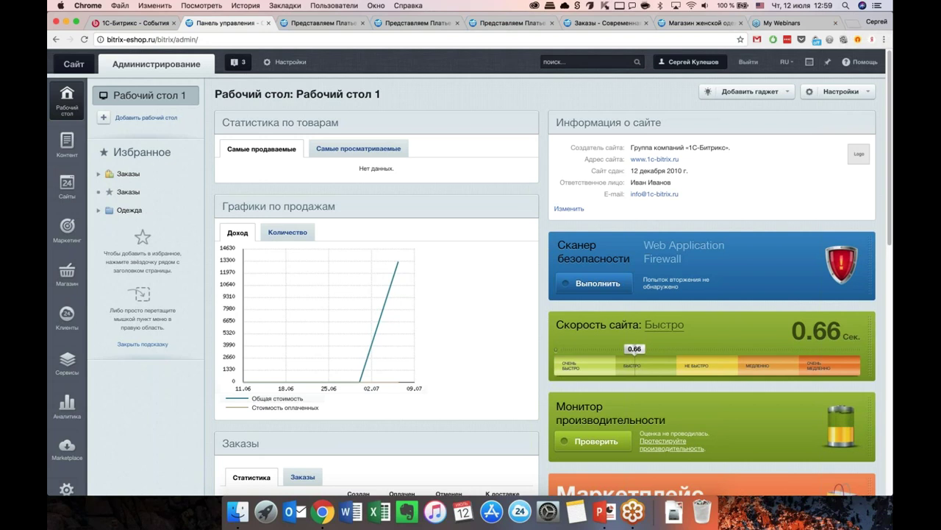
# Step: Open the "Заказы" list in the "Магазин" section and look over the orders and store menu entries
pyautogui.click(66, 272)
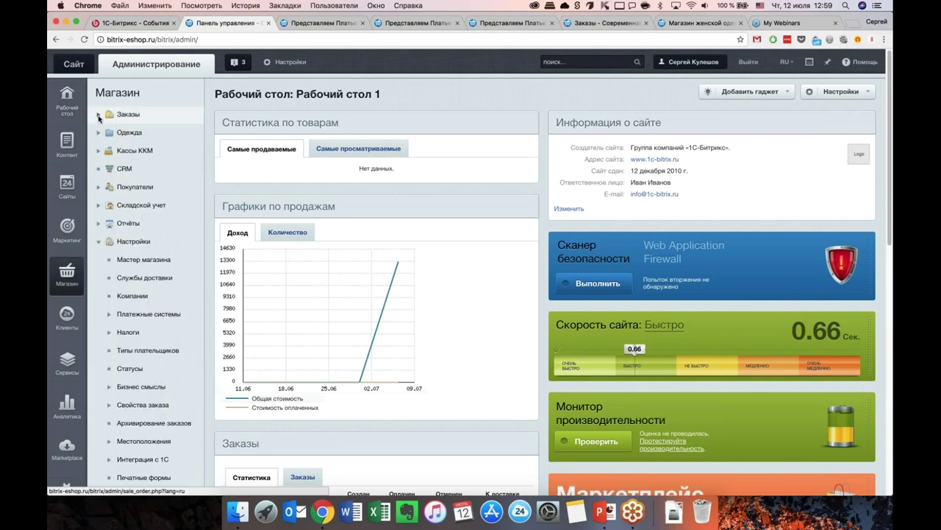
pyautogui.click(146, 118)
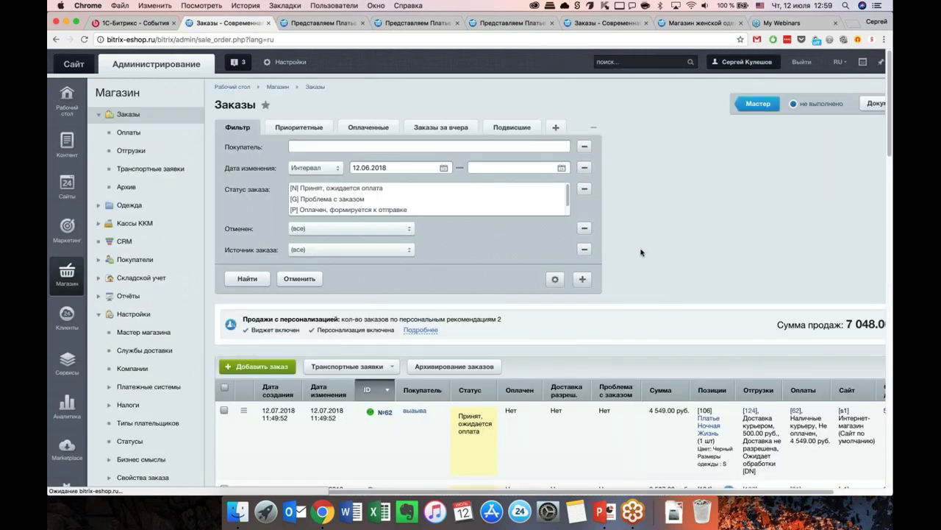
pyautogui.scroll(-2, 654, 239)
pyautogui.scroll(3, 654, 239)
pyautogui.scroll(-1, 132, 337)
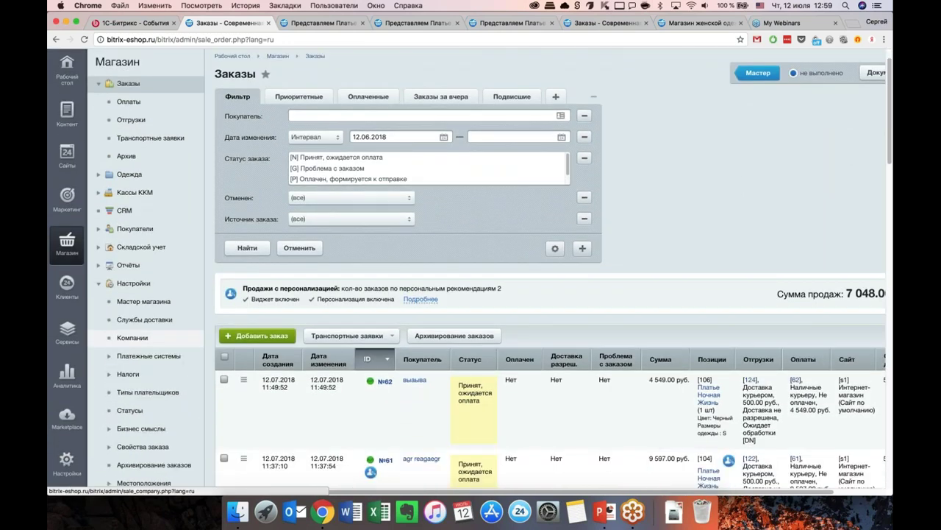
pyautogui.scroll(-1, 133, 338)
pyautogui.scroll(1, 162, 303)
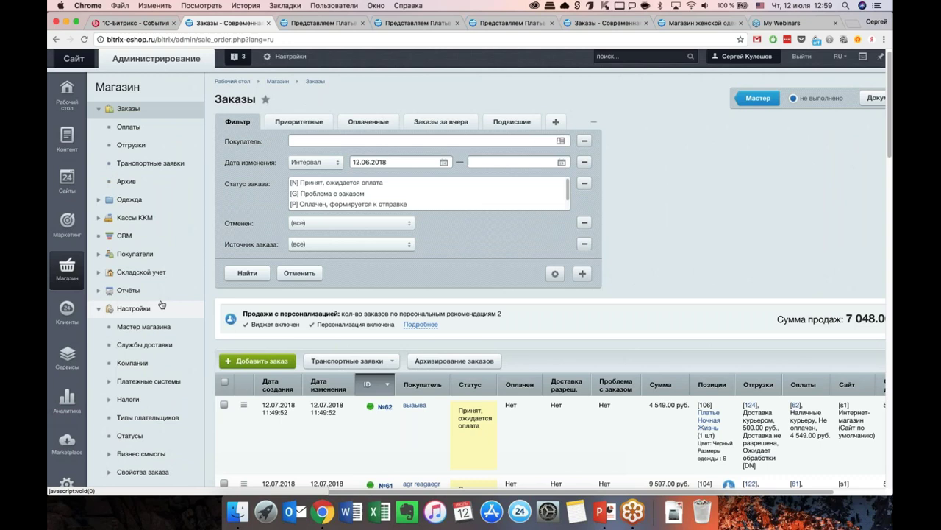
pyautogui.scroll(-1, 162, 303)
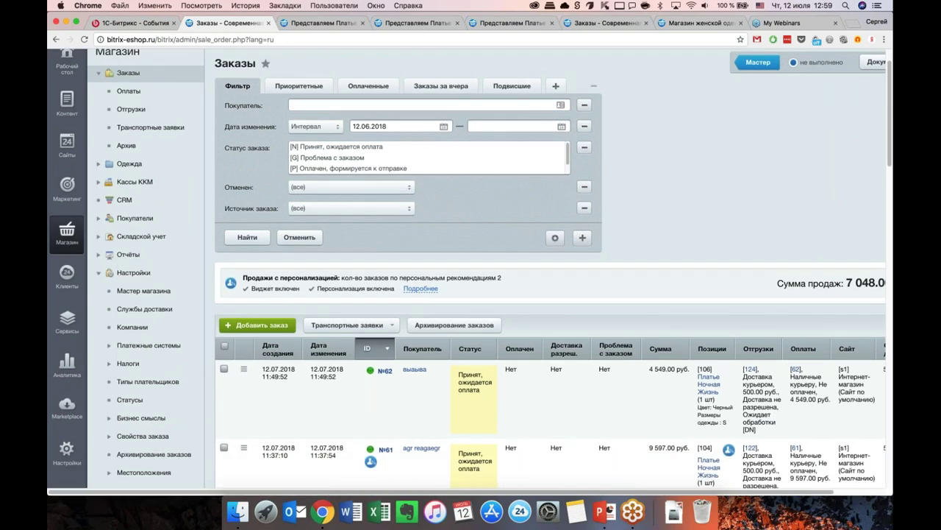
pyautogui.scroll(1, 166, 283)
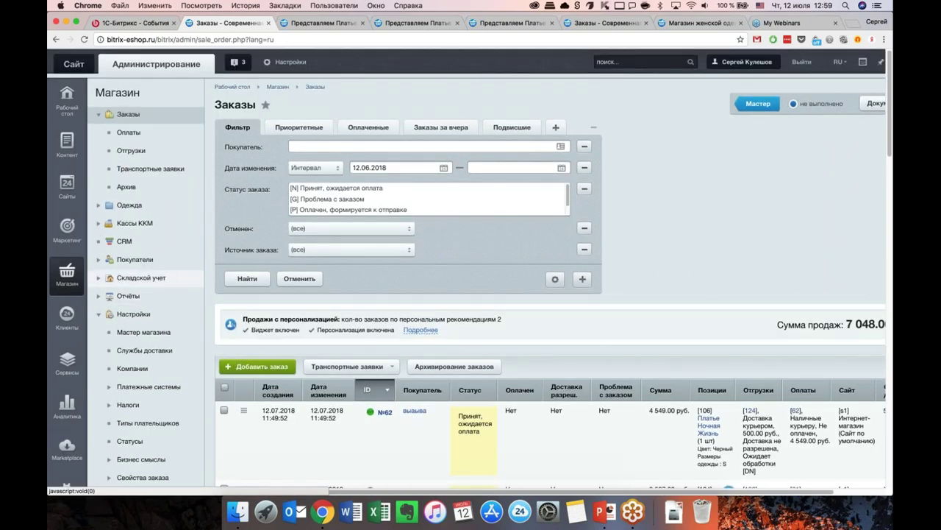
# Step: Switch to Яндекс Метрика at metrika.yandex.ru in a new tab and examine the summary dashboard of the bitrix-eshop.ru counter
pyautogui.press('super+t')
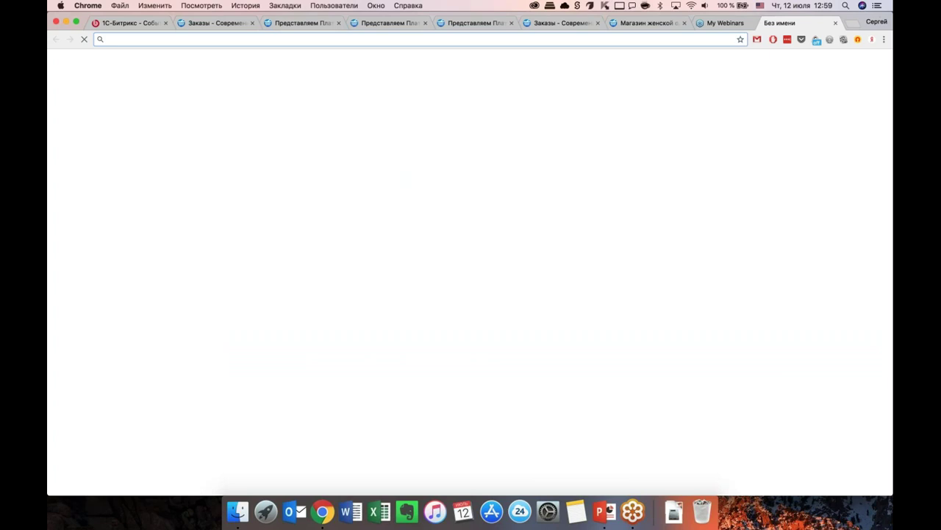
pyautogui.write('metrika.yandex.ru')
pyautogui.press('Return')
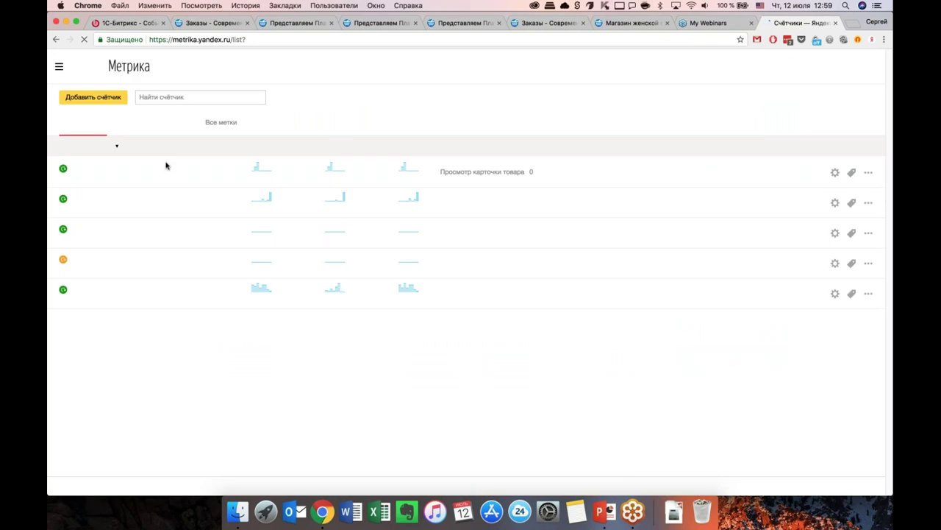
pyautogui.click(108, 200)
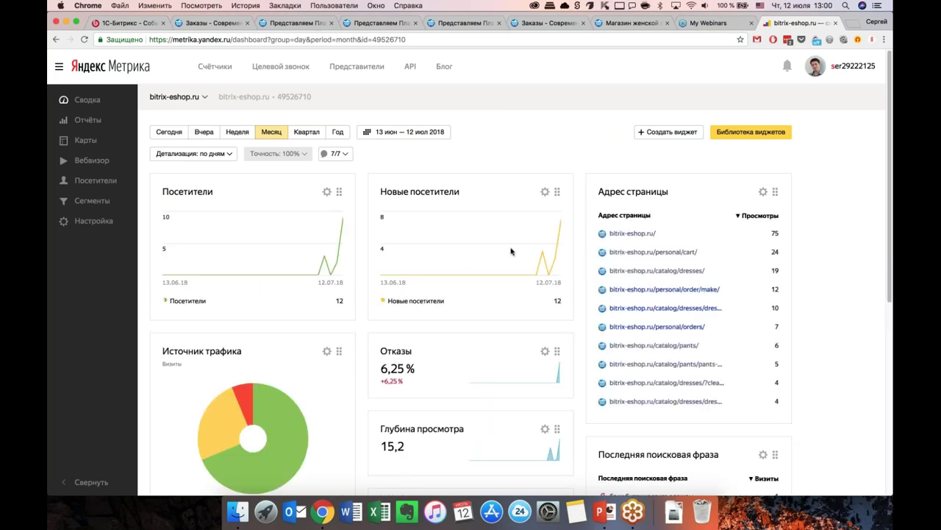
pyautogui.scroll(-2, 503, 289)
pyautogui.scroll(2, 503, 289)
pyautogui.scroll(-3, 503, 289)
pyautogui.scroll(-3, 503, 289)
pyautogui.scroll(6, 503, 289)
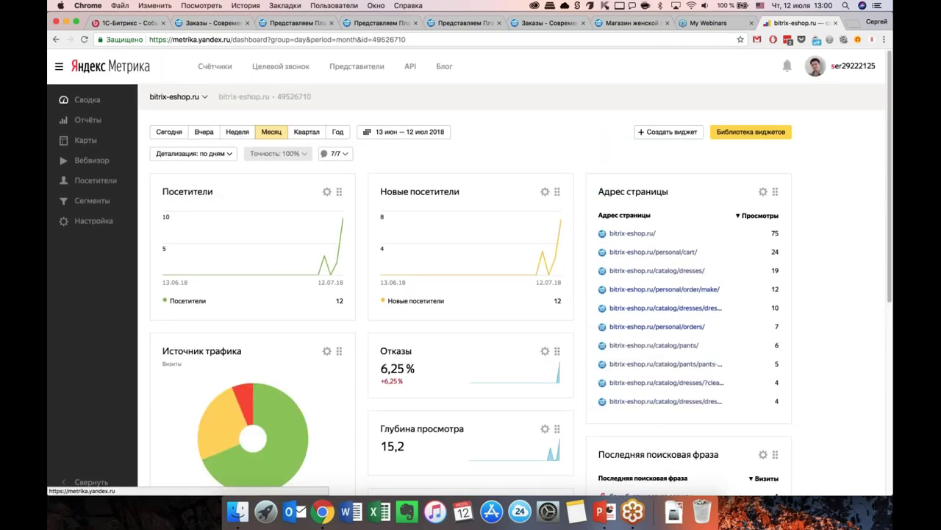
# Step: Open the bitrix-eshop.ru counter's settings and examine the e-commerce data transfer option and its data container name
pyautogui.click(98, 224)
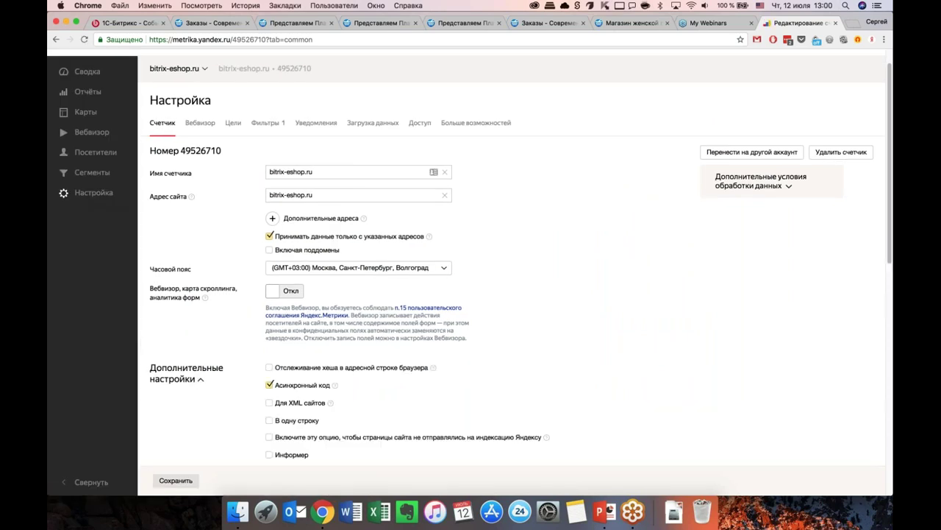
pyautogui.scroll(-1, 346, 360)
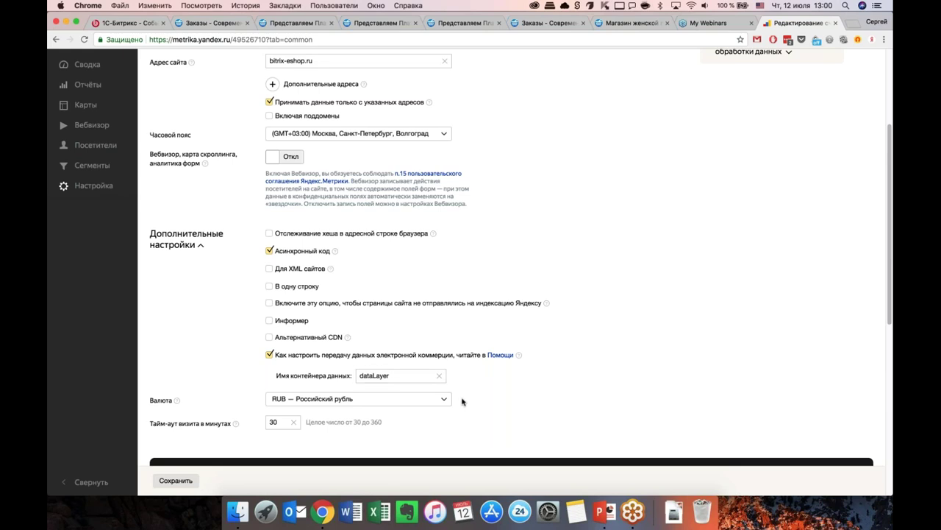
pyautogui.click(341, 378)
pyautogui.click(341, 378)
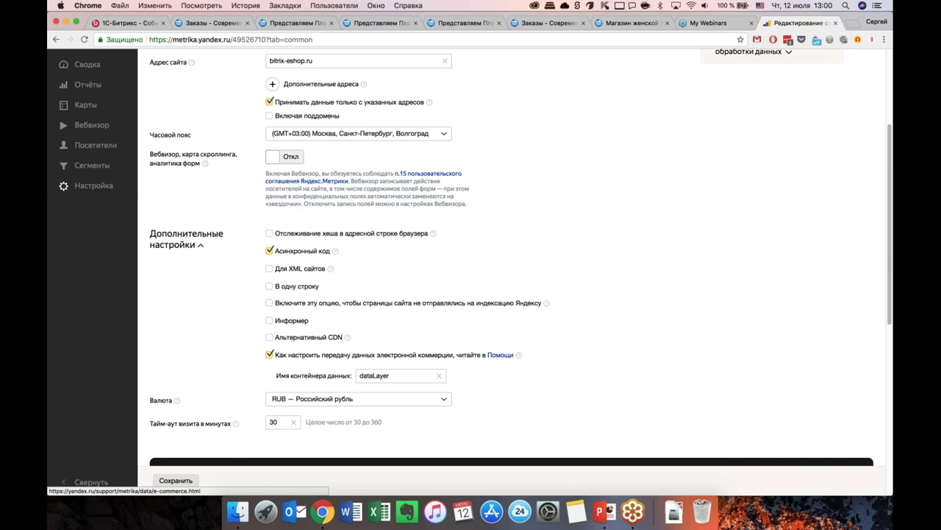
pyautogui.scroll(1, 500, 355)
pyautogui.scroll(-1, 500, 265)
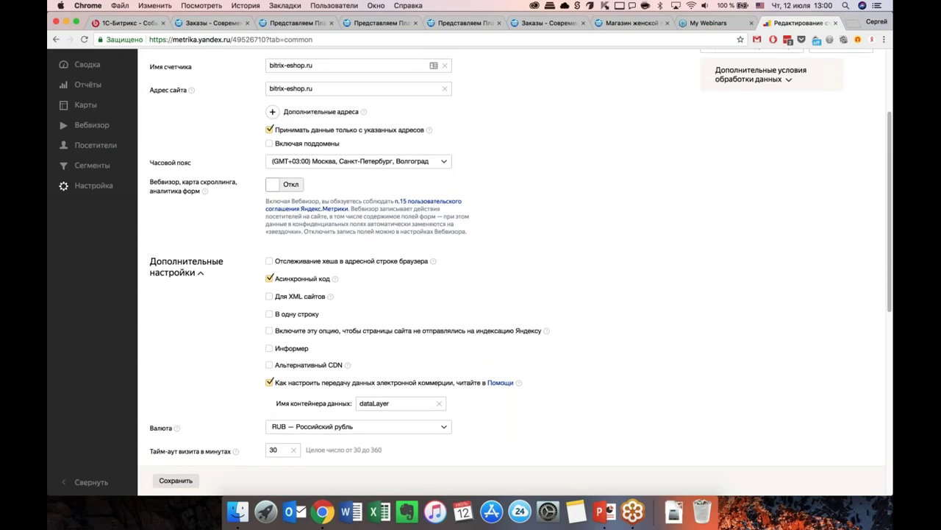
# Step: Examine the counter's additional settings and highlight the ecommerce:"dataLayer" line in the counter code
pyautogui.scroll(1, 520, 257)
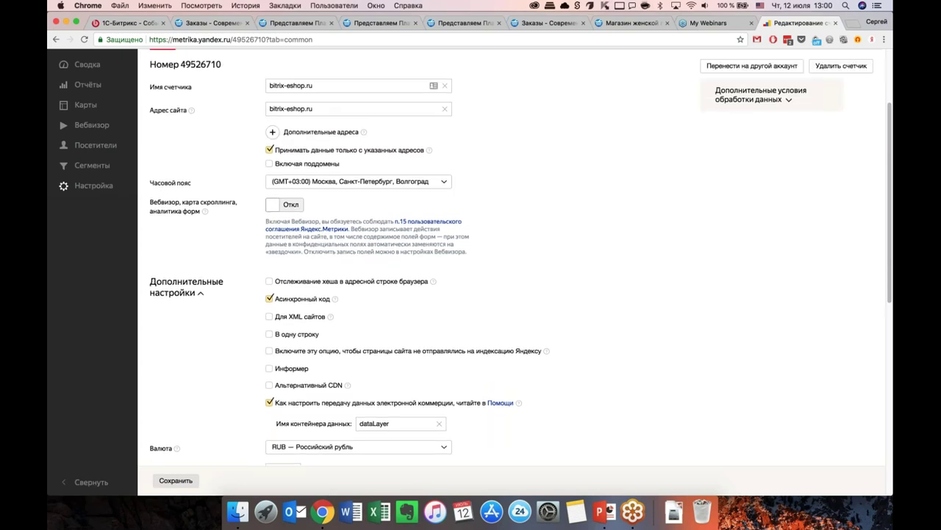
pyautogui.scroll(-1, 500, 265)
pyautogui.scroll(3, 501, 265)
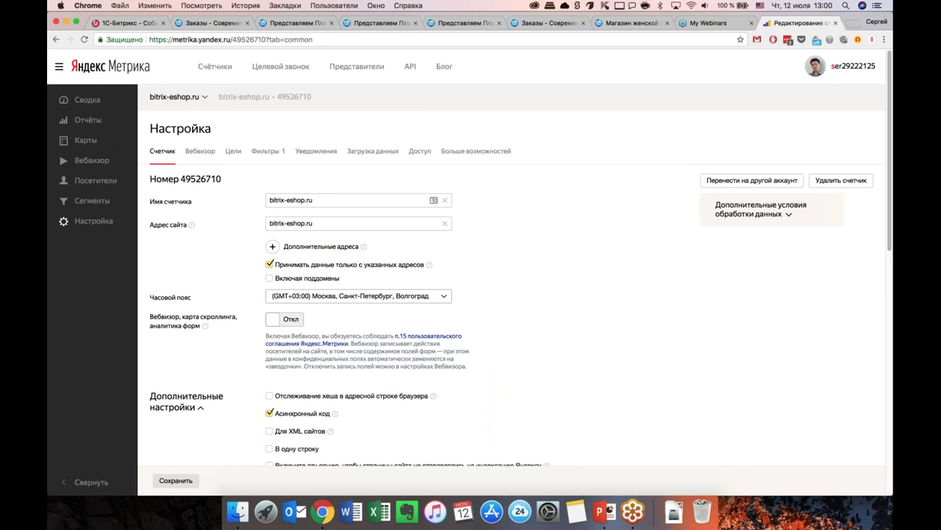
pyautogui.scroll(-5, 500, 265)
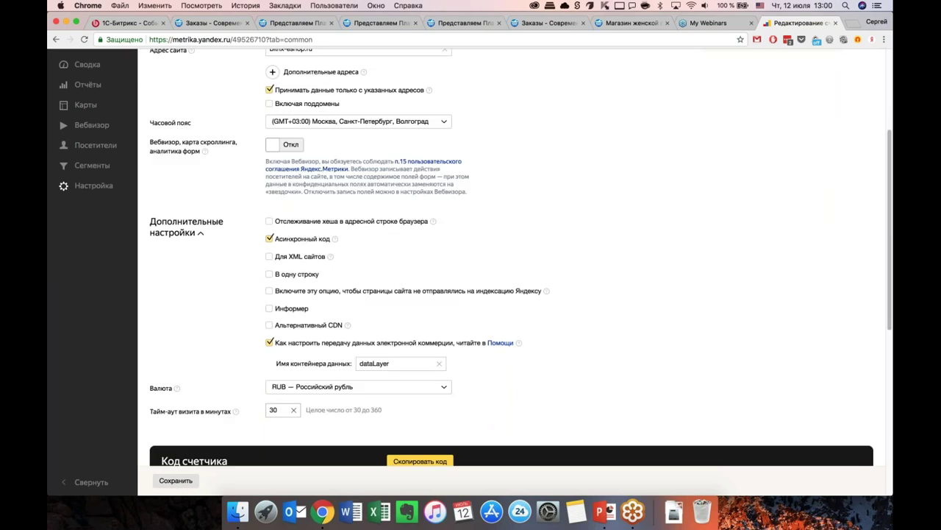
pyautogui.scroll(3, 314, 234)
pyautogui.scroll(-8, 315, 233)
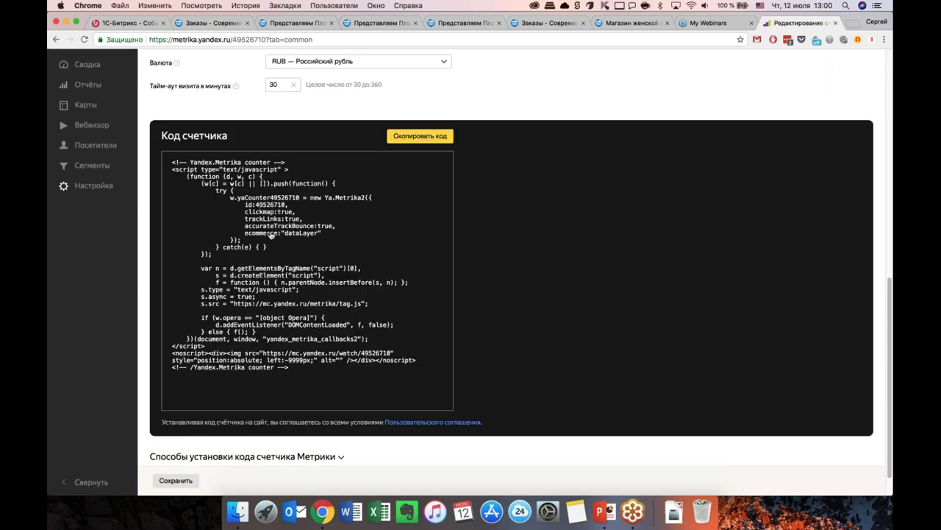
pyautogui.moveTo(246, 233); pyautogui.dragTo(330, 237)
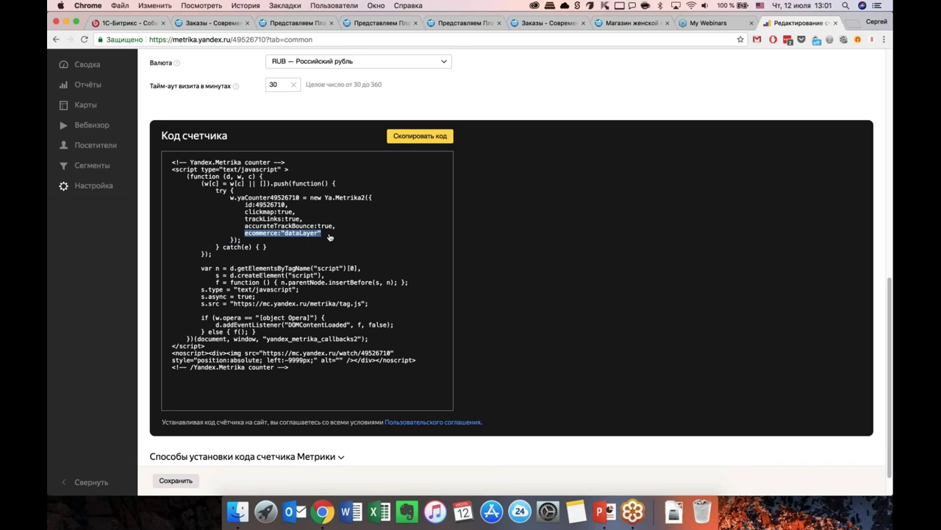
pyautogui.scroll(2, 330, 237)
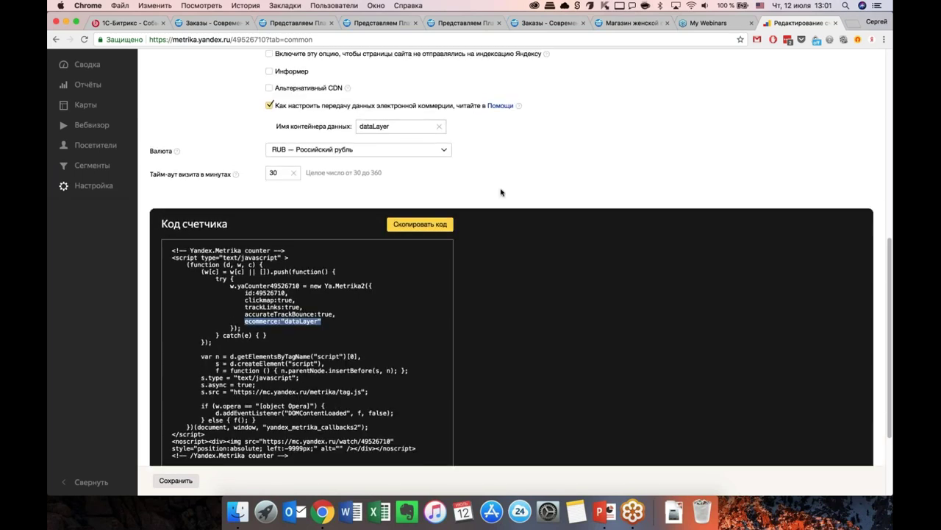
pyautogui.scroll(-1, 500, 193)
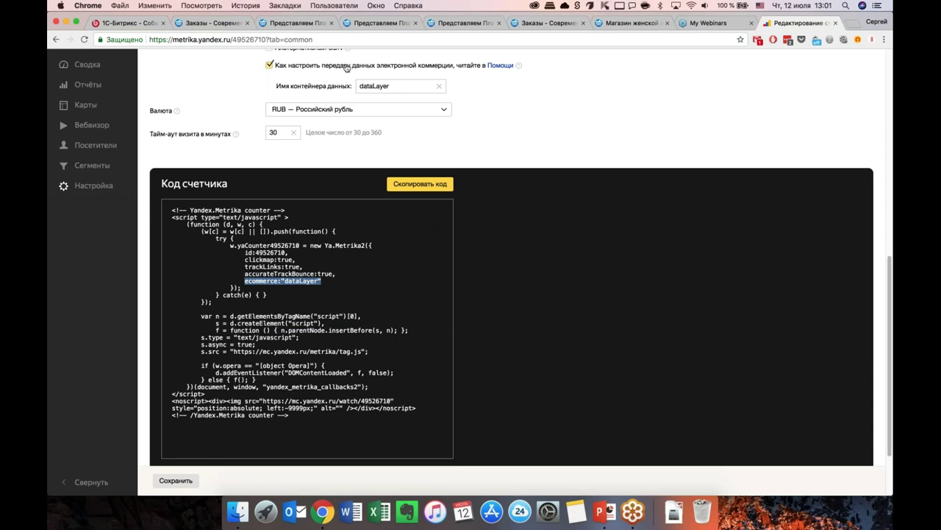
# Step: Copy the entire Yandex.Metrika counter code and clear the text selection
pyautogui.moveTo(291, 416); pyautogui.dragTo(176, 212)
pyautogui.press('super+c')
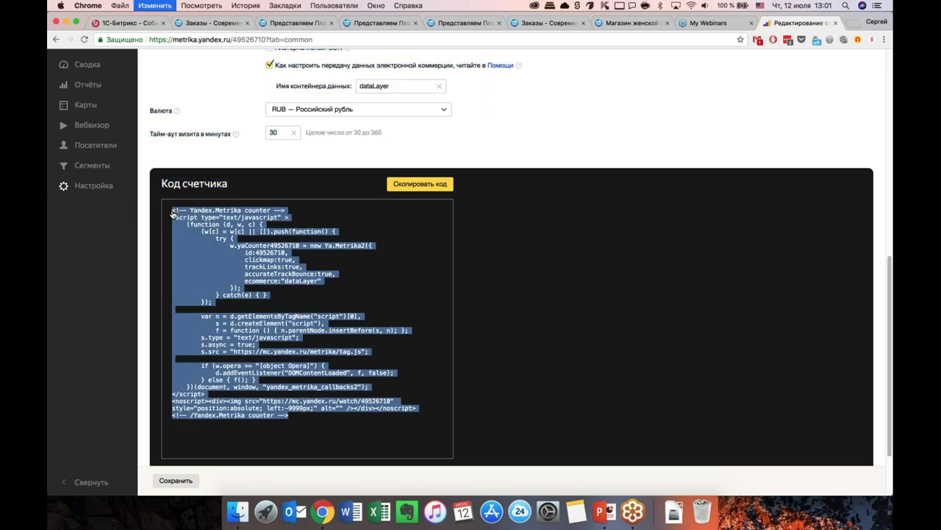
pyautogui.click(491, 139)
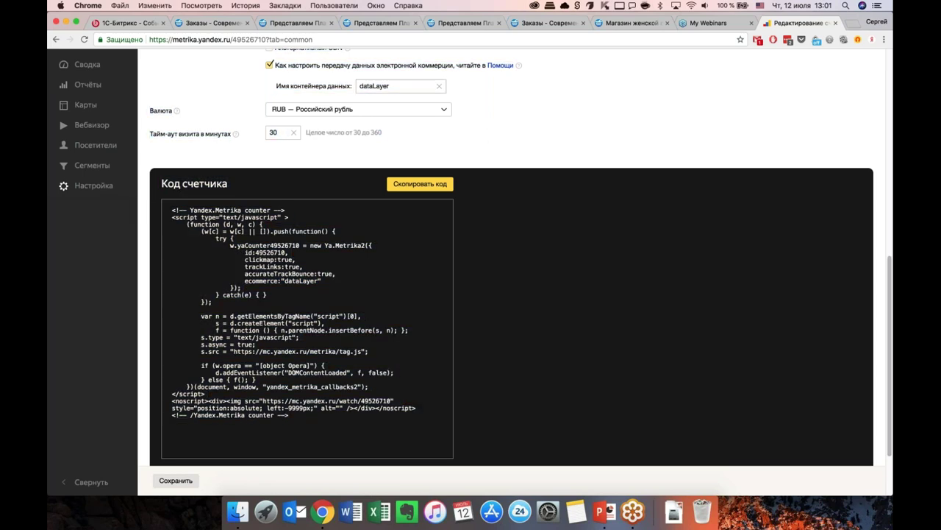
# Step: Return to the bitrix-eshop.ru administration and open the eshop_bootstrap_red site template for editing
pyautogui.click(200, 25)
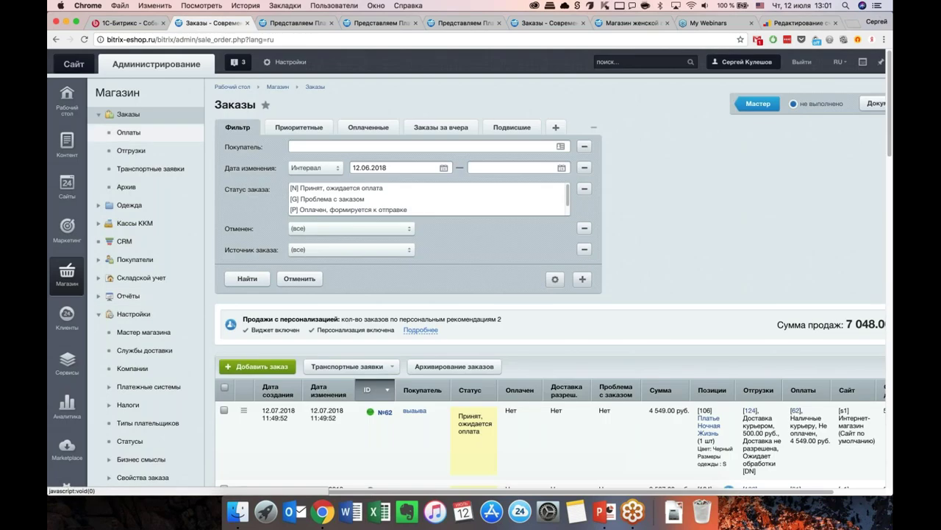
pyautogui.scroll(-3, 75, 278)
pyautogui.click(67, 390)
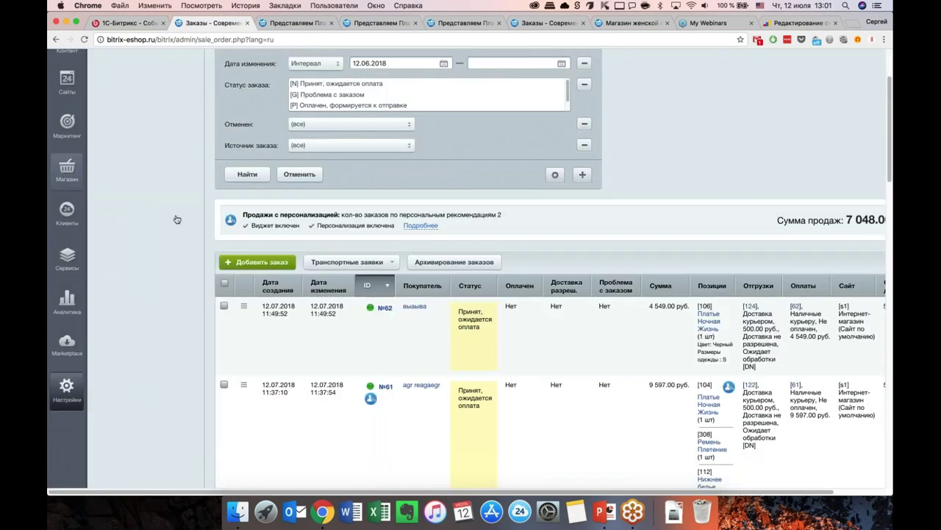
pyautogui.scroll(-2, 150, 245)
pyautogui.click(153, 219)
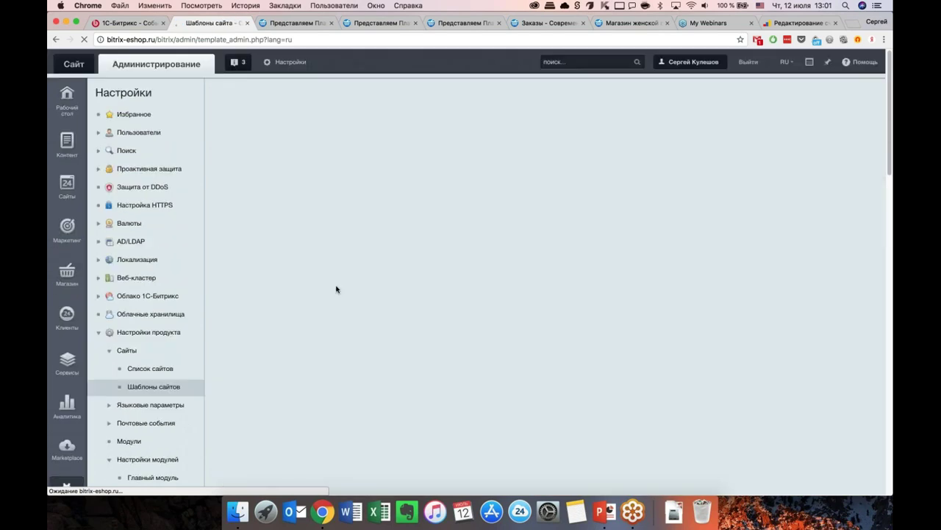
pyautogui.click(356, 241)
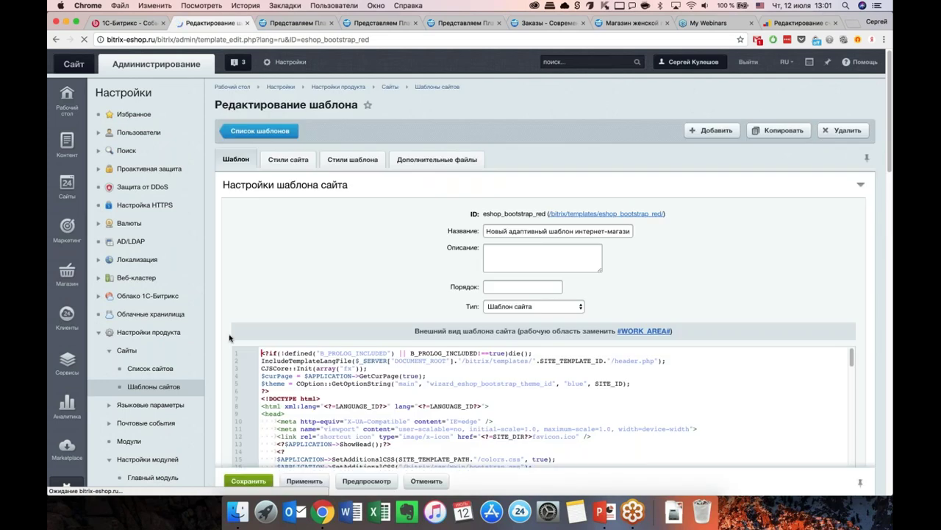
pyautogui.scroll(-5, 229, 338)
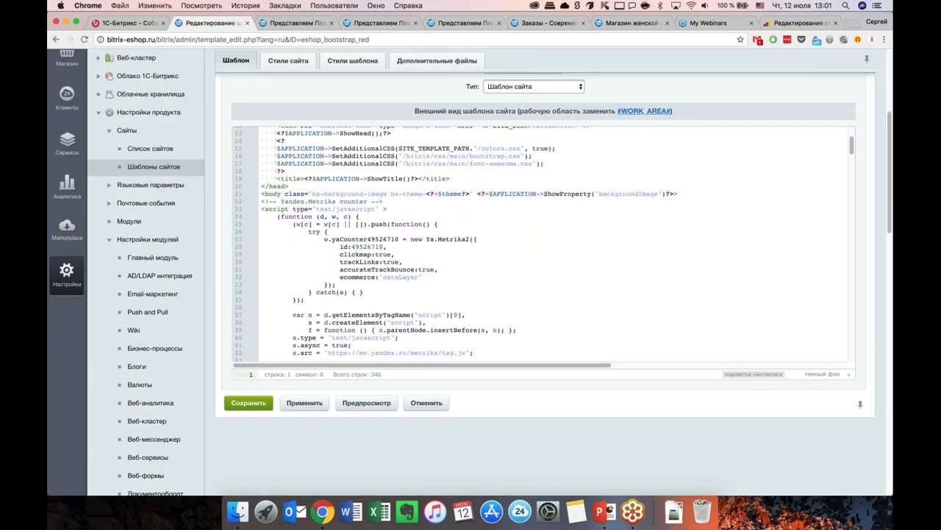
# Step: Delete the existing Yandex.Metrika counter block between the opening body tag and the panel div in the template code
pyautogui.scroll(-5, 478, 243)
pyautogui.click(461, 190)
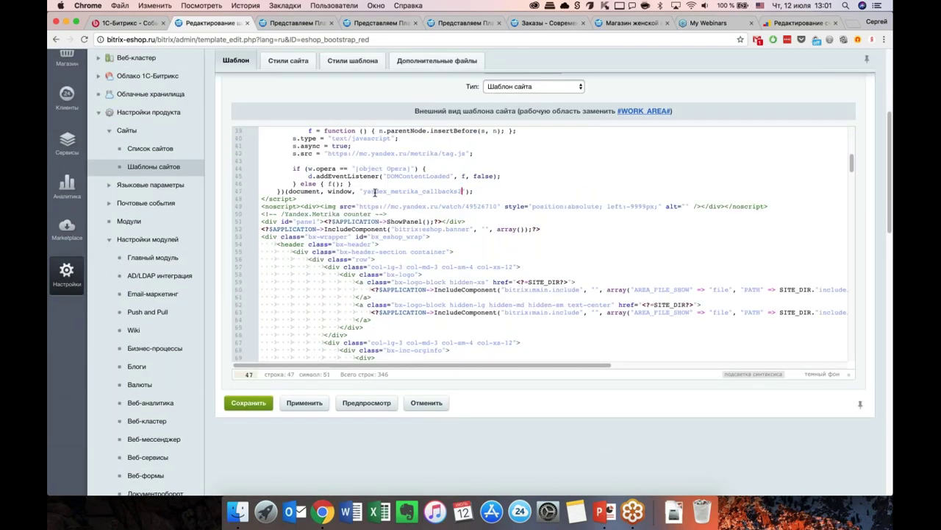
pyautogui.moveTo(400, 213); pyautogui.dragTo(426, 294)
pyautogui.click(400, 170)
pyautogui.scroll(-3, 451, 335)
pyautogui.press('BackSpace')
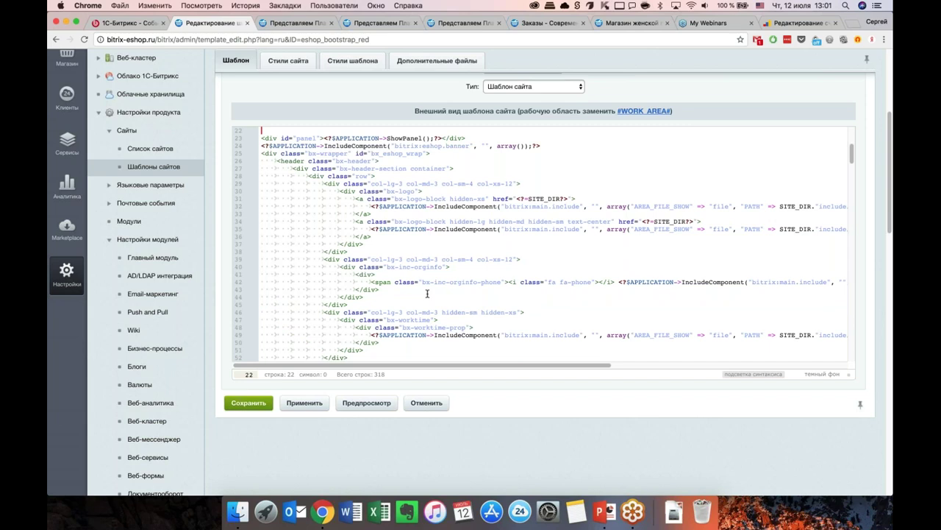
# Step: Paste the copied Yandex.Metrika counter code directly below the opening body tag and review the inserted block
pyautogui.scroll(3, 396, 279)
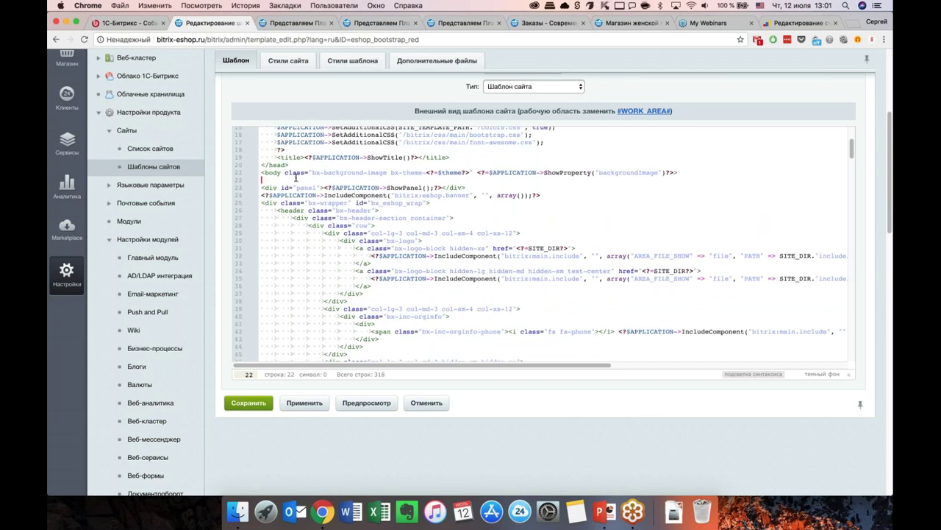
pyautogui.press('super+v')
pyautogui.scroll(3, 338, 213)
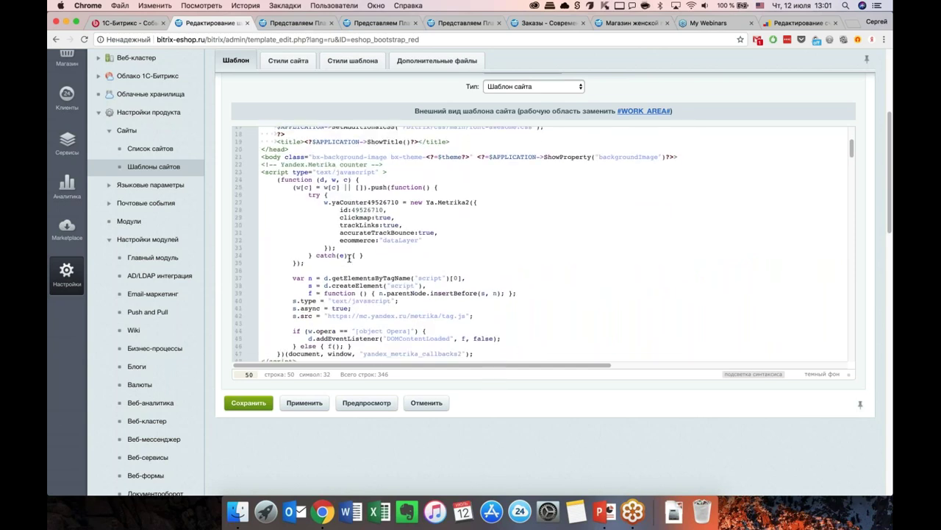
pyautogui.scroll(-4, 350, 257)
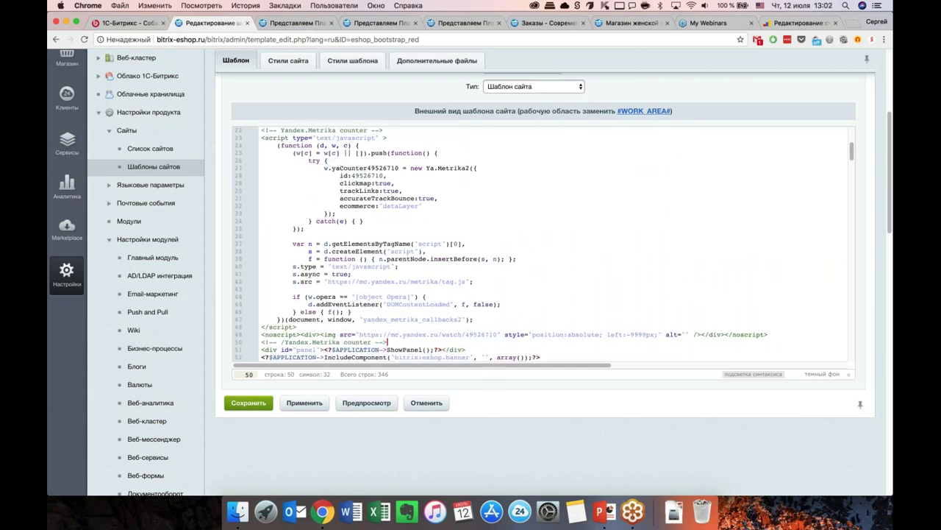
pyautogui.scroll(4, 386, 353)
pyautogui.scroll(-4, 386, 353)
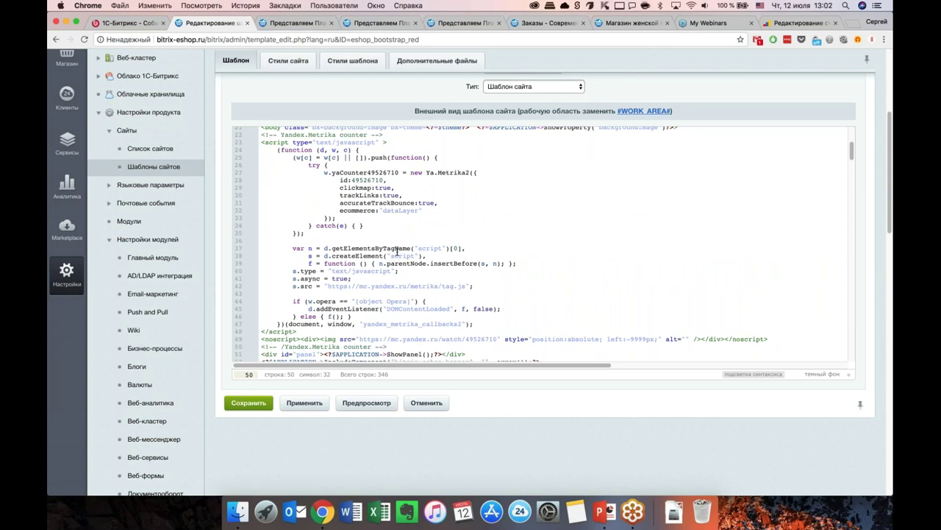
pyautogui.scroll(2, 397, 253)
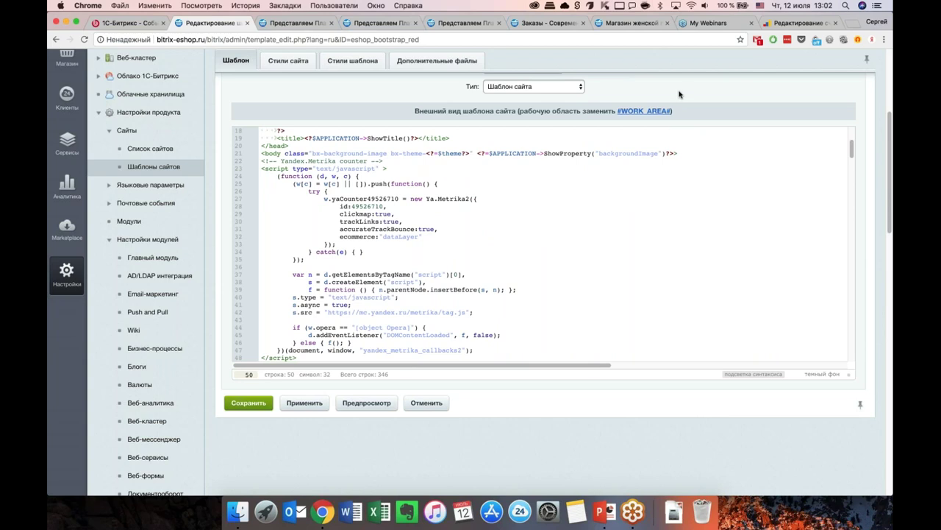
# Step: Leave the template editor for the public store site and open the "Платья" catalog section
pyautogui.scroll(3, 679, 94)
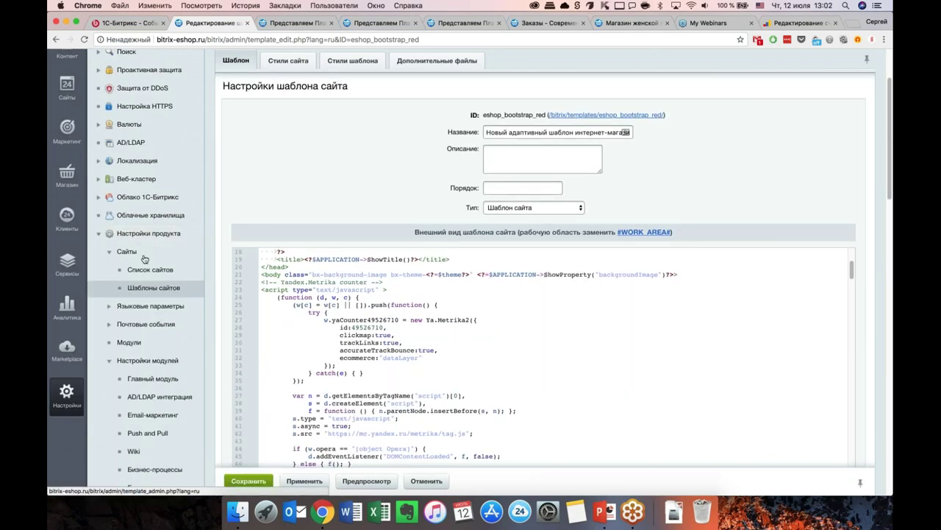
pyautogui.scroll(2, 144, 258)
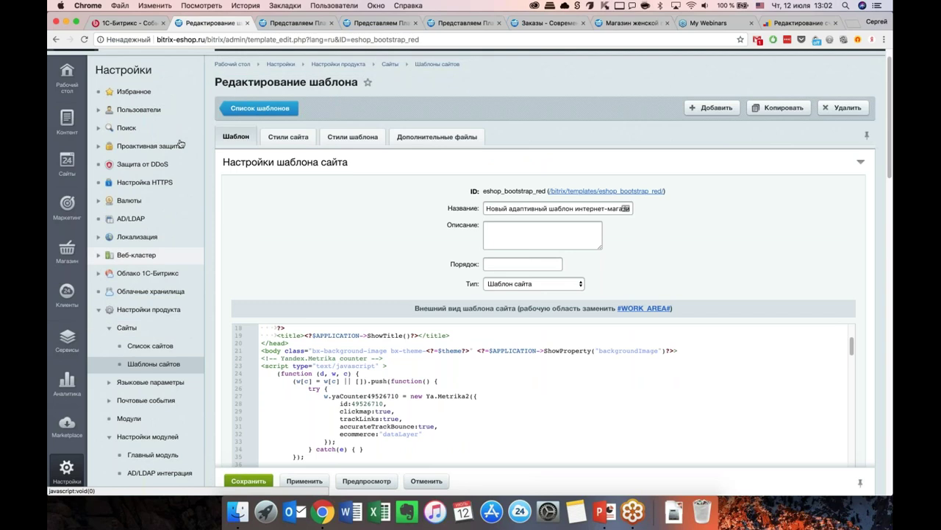
pyautogui.scroll(1, 180, 143)
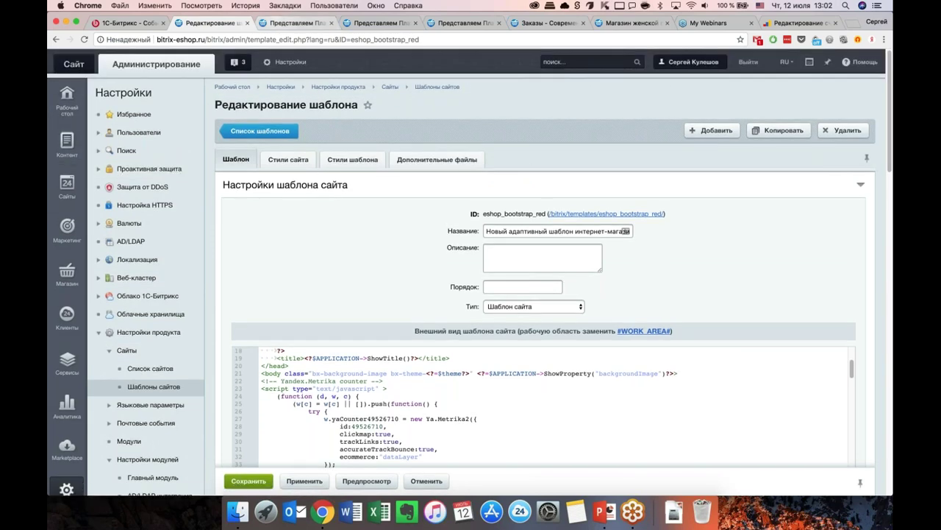
pyautogui.click(67, 99)
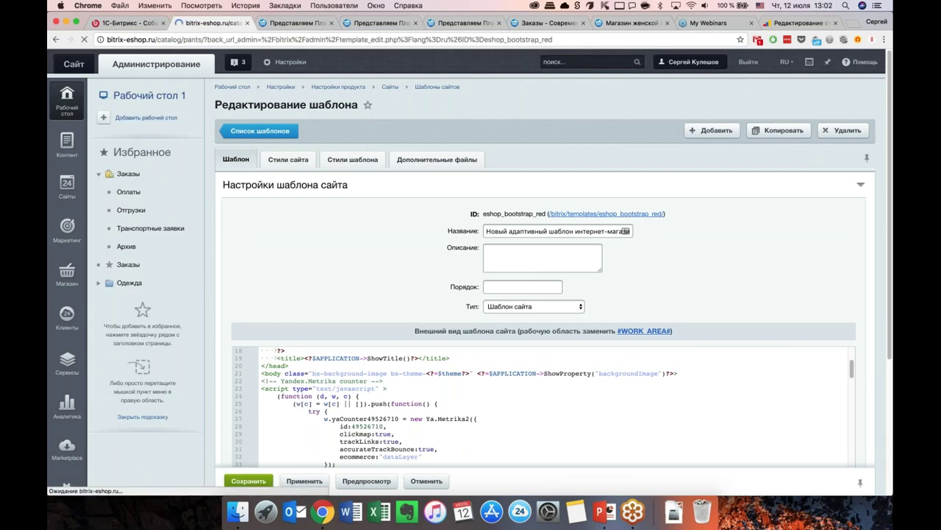
pyautogui.scroll(-1, 351, 172)
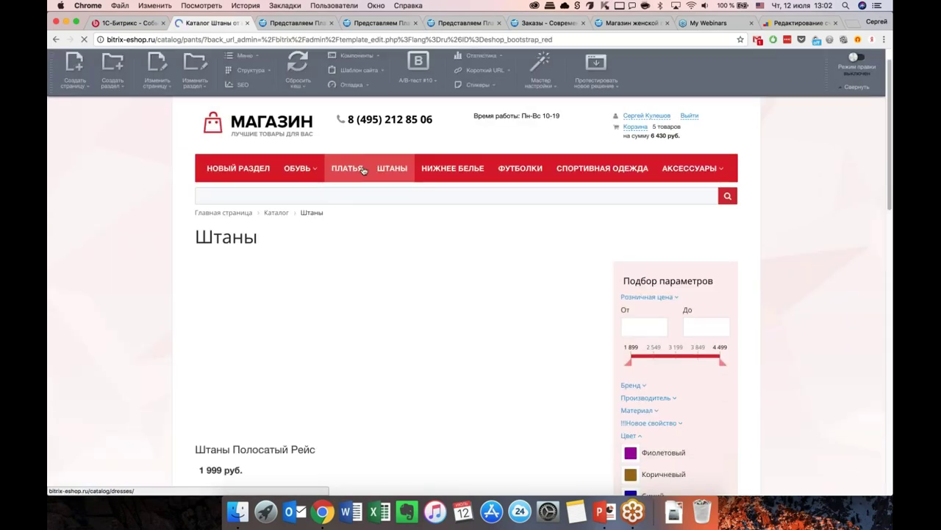
pyautogui.click(351, 171)
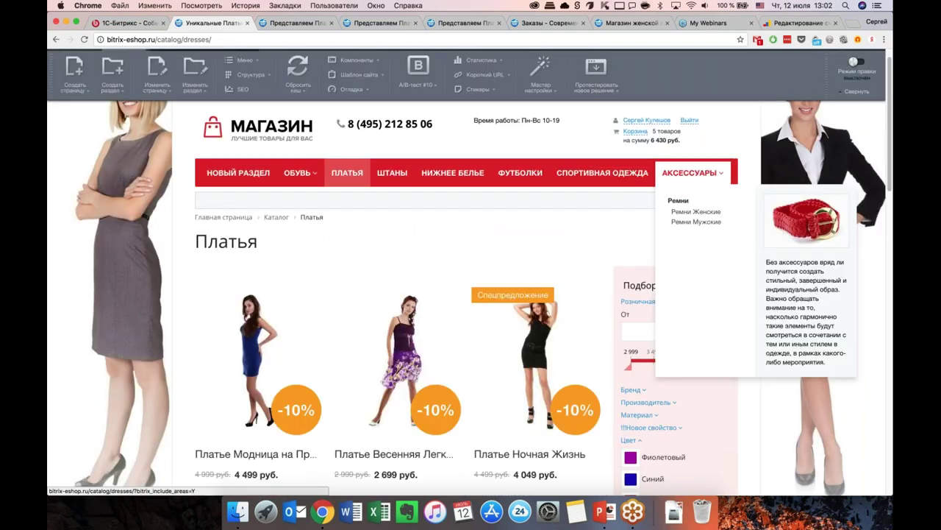
# Step: Turn on edit mode for the "Платья" page and open the parameters of its bitrix:catalog component
pyautogui.click(855, 62)
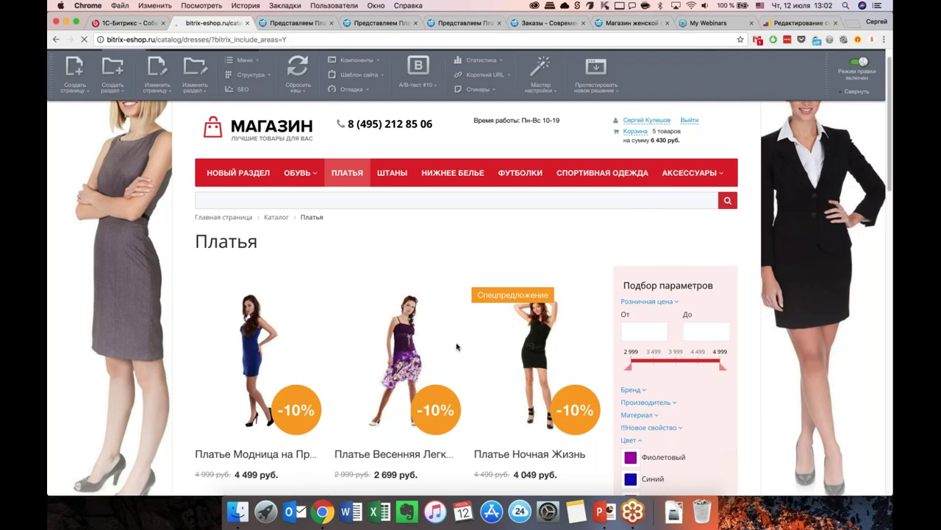
pyautogui.scroll(-1, 456, 347)
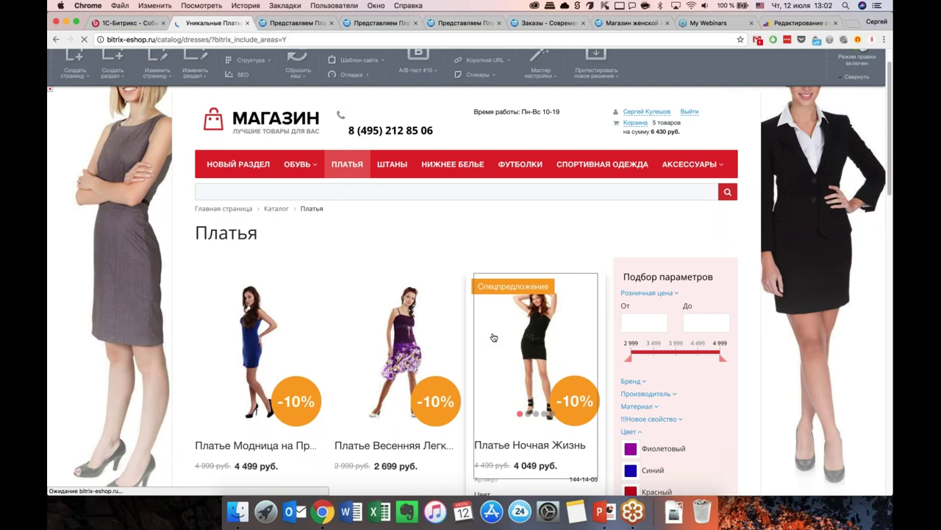
pyautogui.click(231, 224)
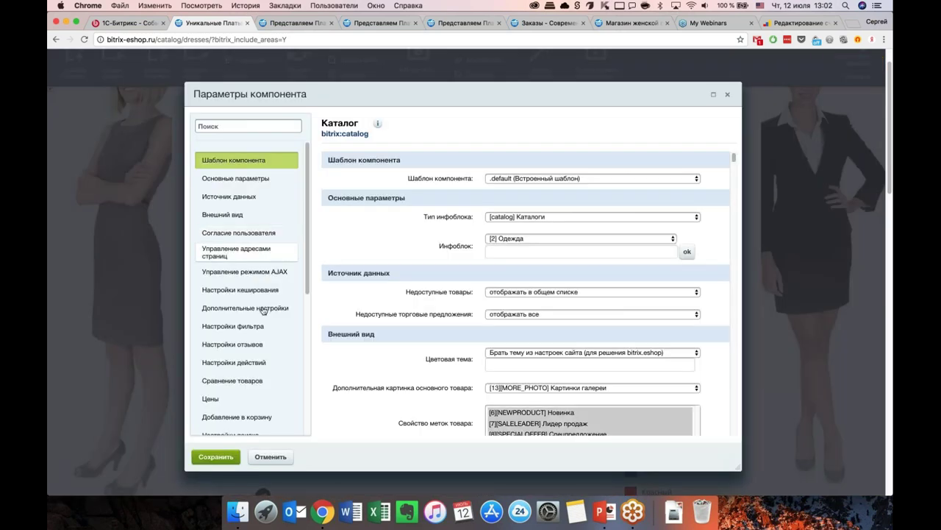
# Step: Open "Настройки аналитики" in the component parameters and examine the e-commerce data sending option and data container name
pyautogui.scroll(-5, 262, 310)
pyautogui.scroll(-8, 262, 310)
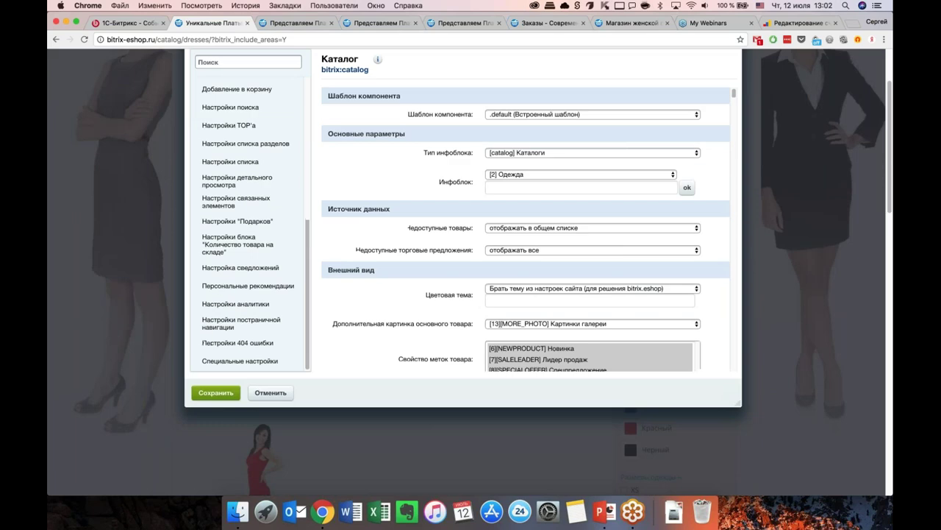
pyautogui.click(239, 302)
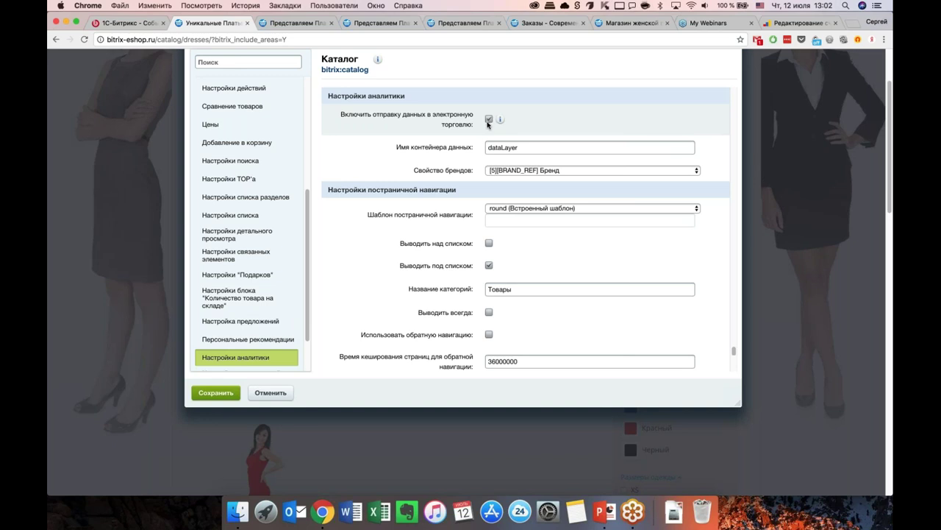
pyautogui.doubleClick(506, 145)
pyautogui.click(522, 147)
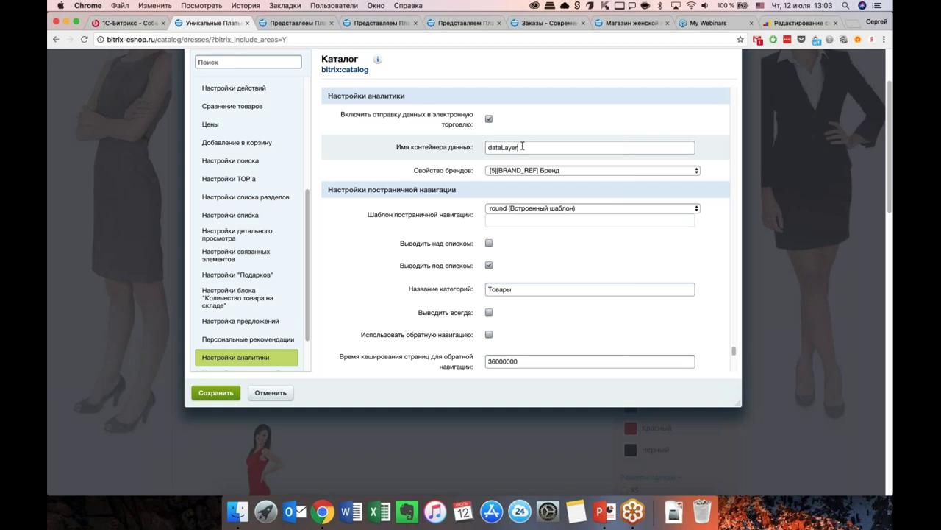